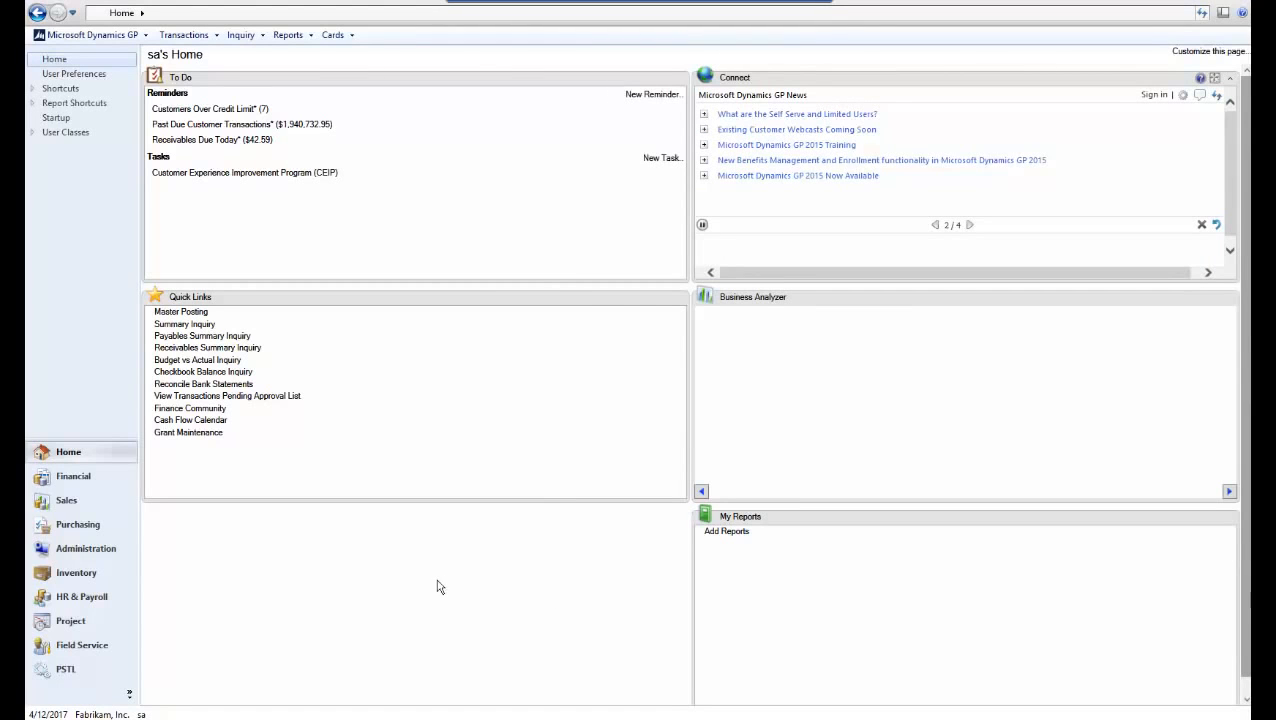
Open Workflow Maintenance under Administration and show the Financial series workflow types
{"action": "left_click", "coordinate": [92, 556]}
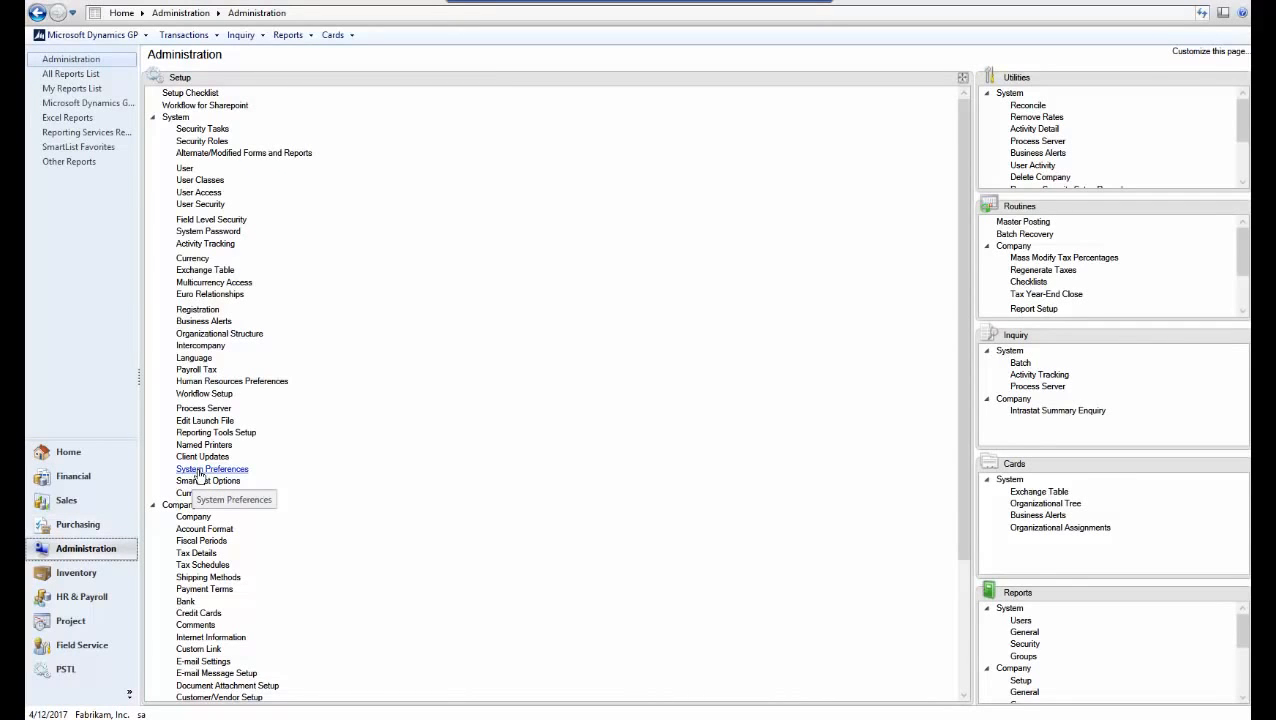
{"action": "left_click", "coordinate": [153, 118]}
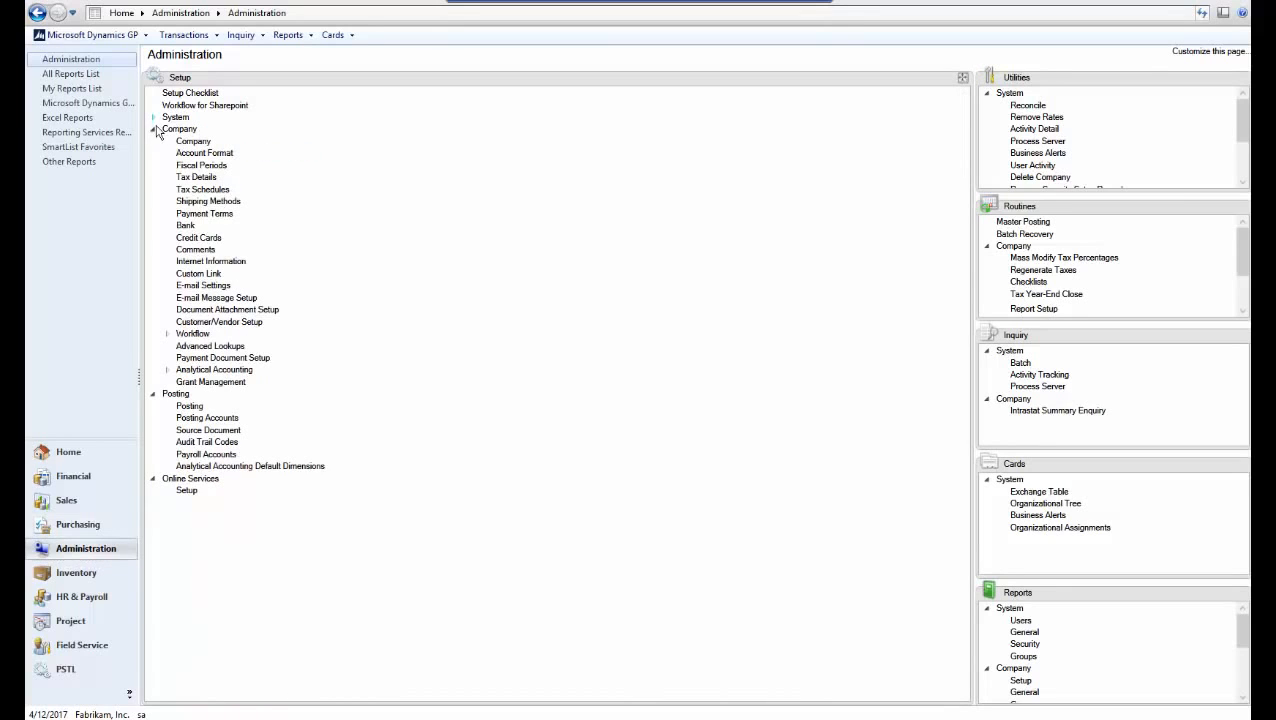
{"action": "left_click", "coordinate": [199, 335]}
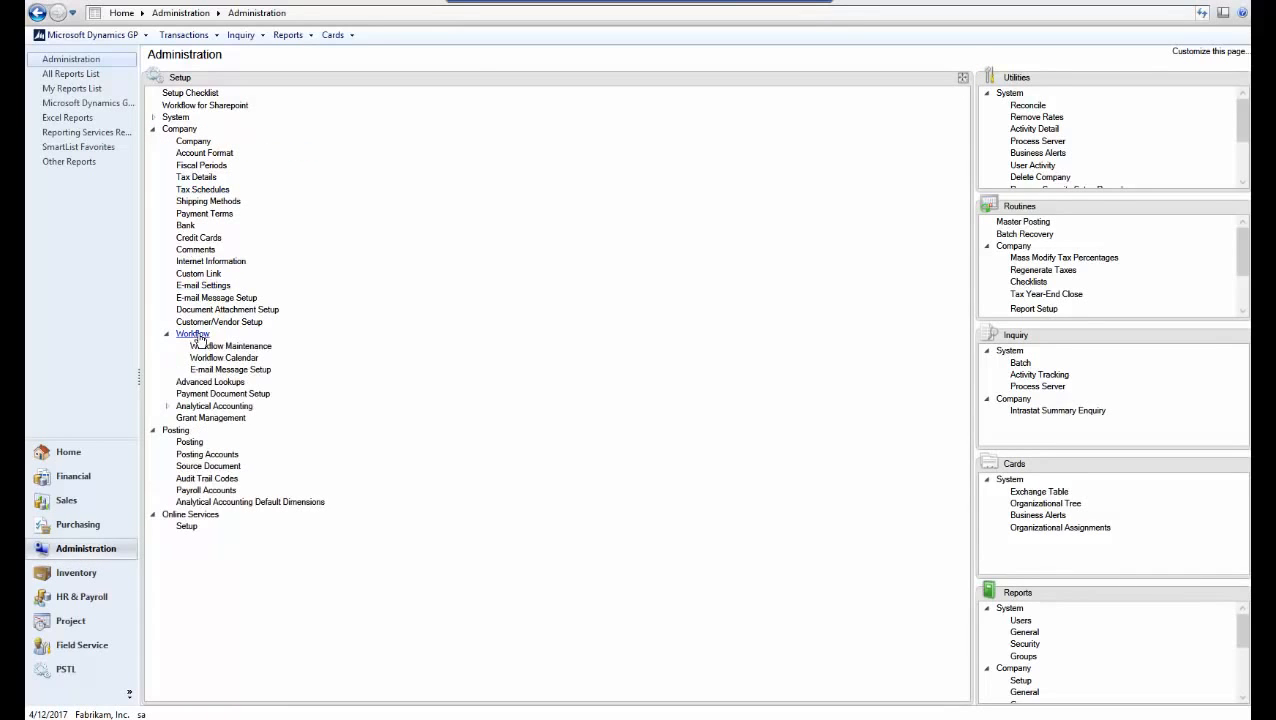
{"action": "left_click", "coordinate": [236, 346]}
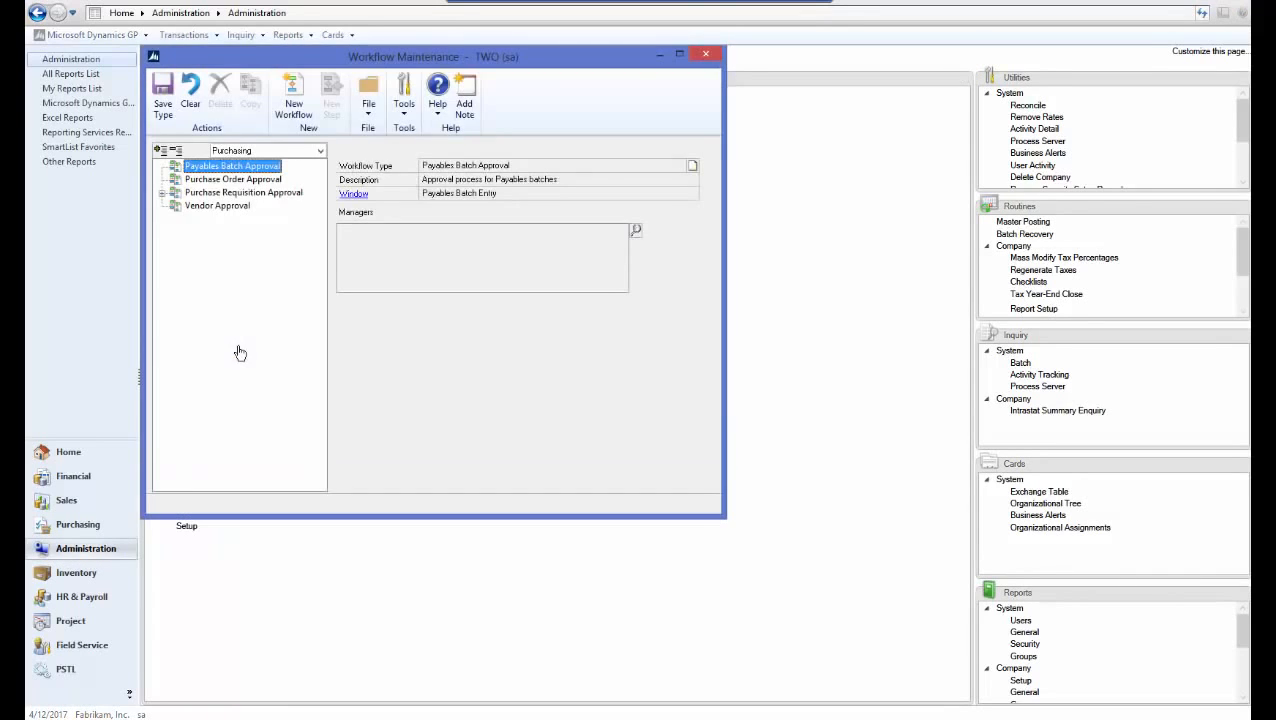
{"action": "left_click", "coordinate": [303, 153]}
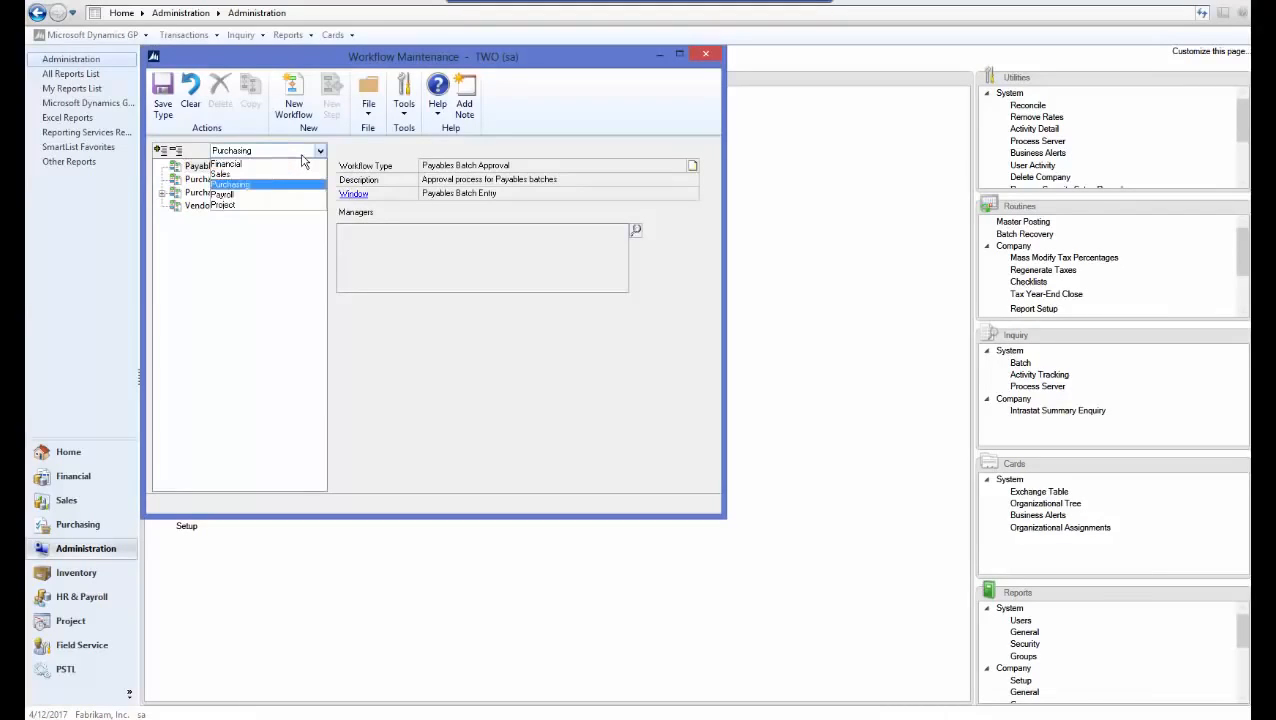
{"action": "left_click", "coordinate": [272, 164]}
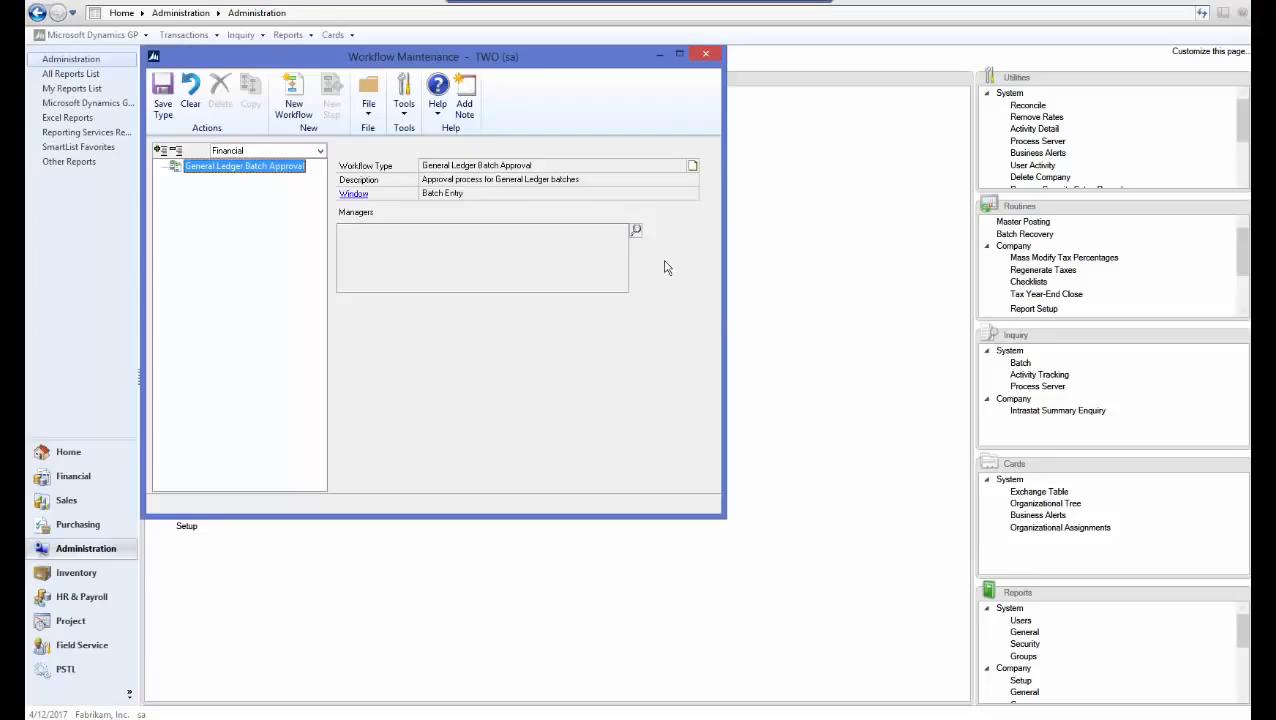
Add the admin user as manager of the General Ledger Batch Approval workflow type
{"action": "left_click", "coordinate": [636, 231]}
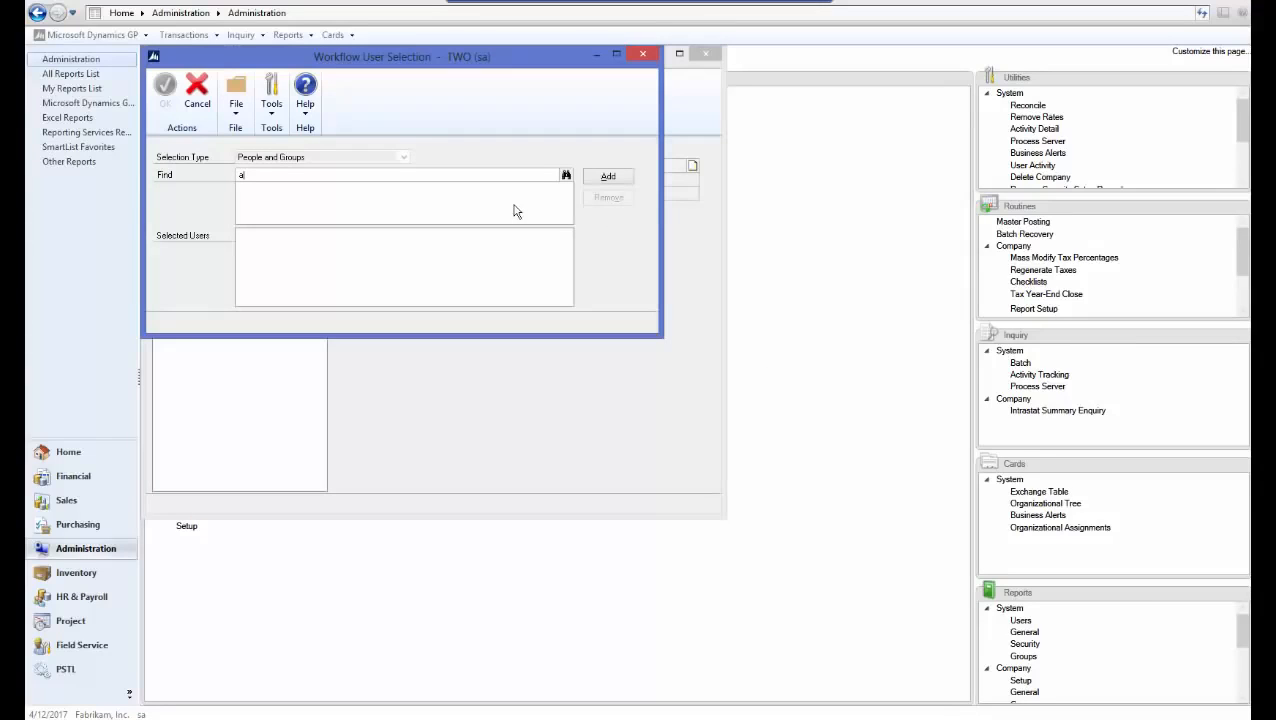
{"action": "type", "text": "admin"}
{"action": "key", "text": "Tab"}
{"action": "left_click", "coordinate": [608, 176]}
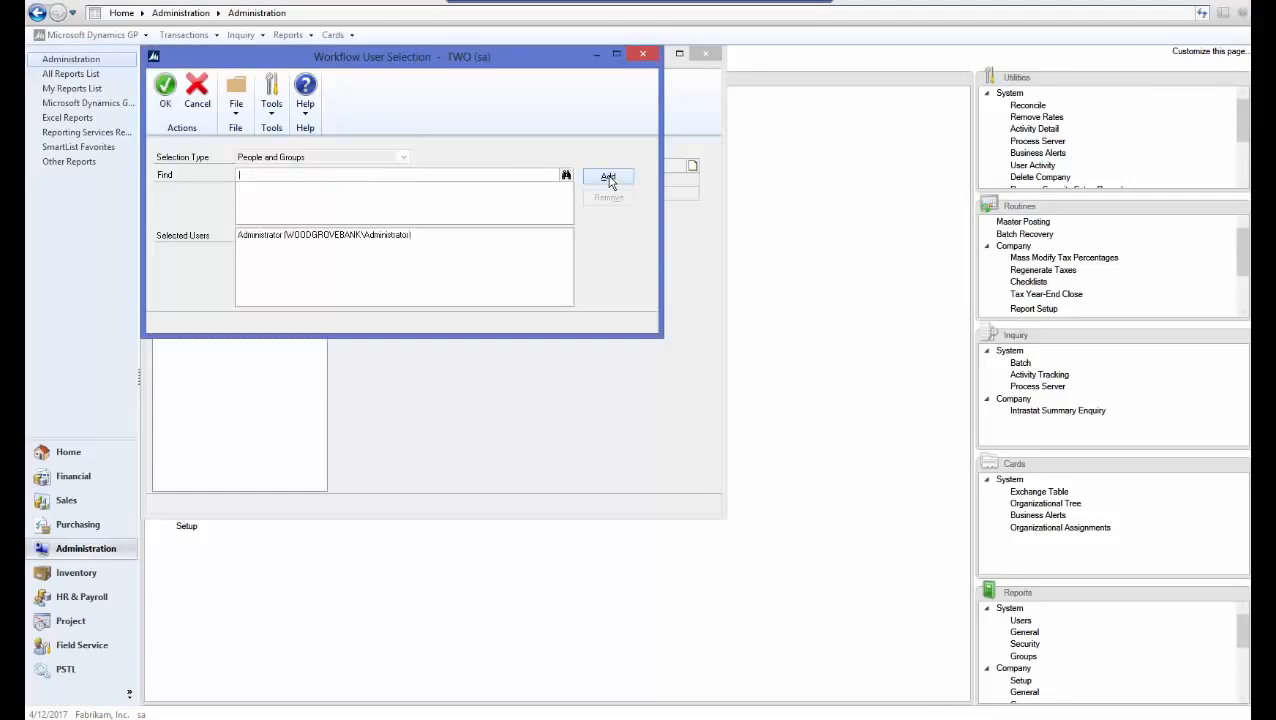
{"action": "left_click", "coordinate": [167, 95]}
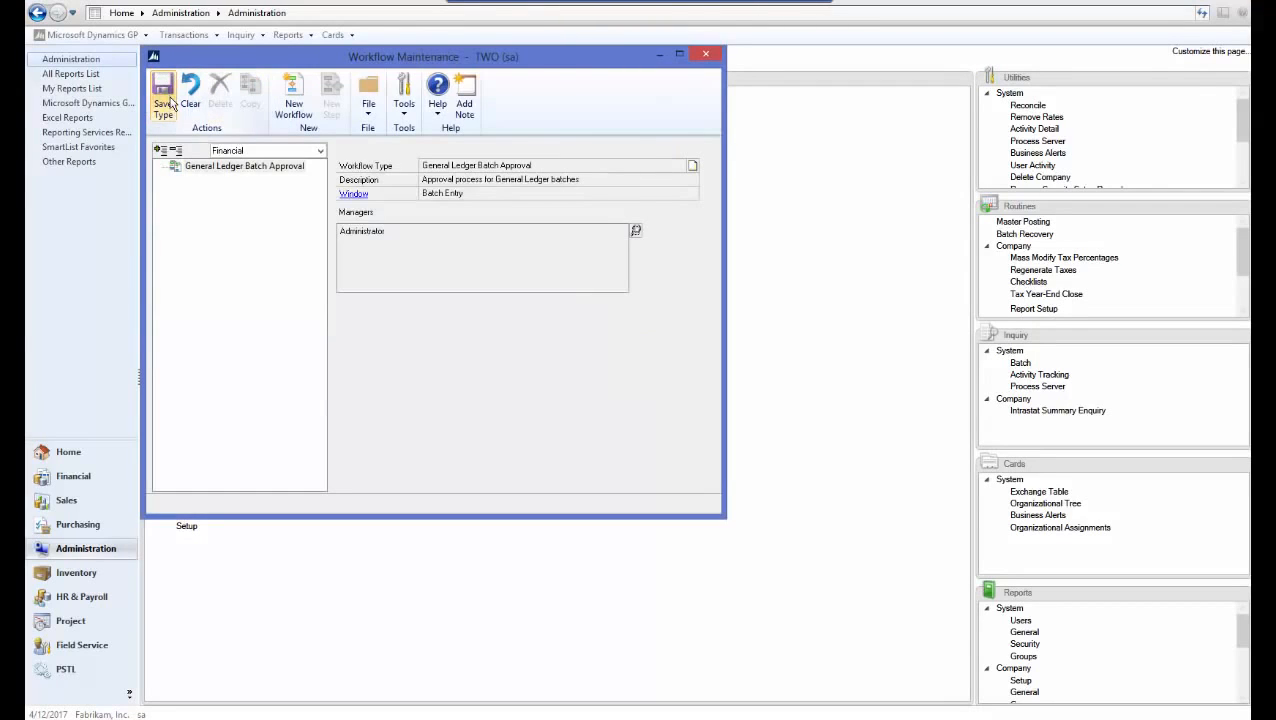
Start a new workflow named GL Batch Approval with notifications, delegation, originator approval and required approver enabled
{"action": "left_click", "coordinate": [294, 110]}
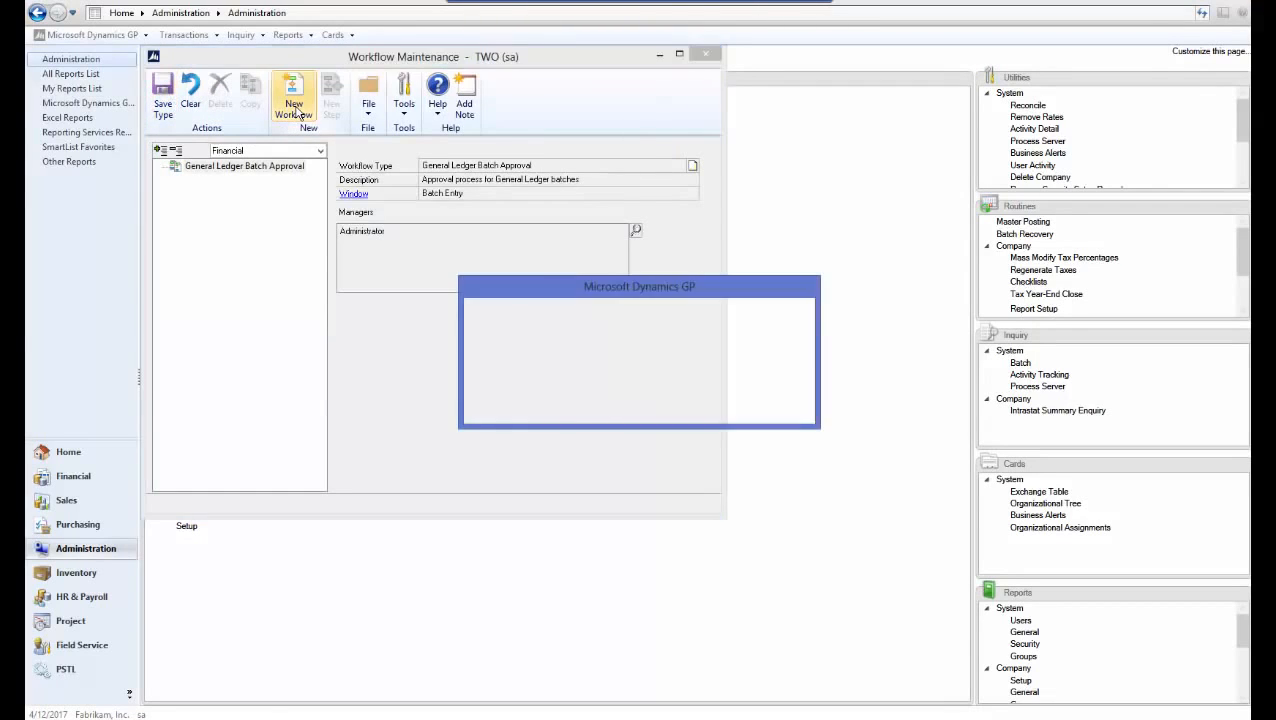
{"action": "left_click", "coordinate": [560, 403]}
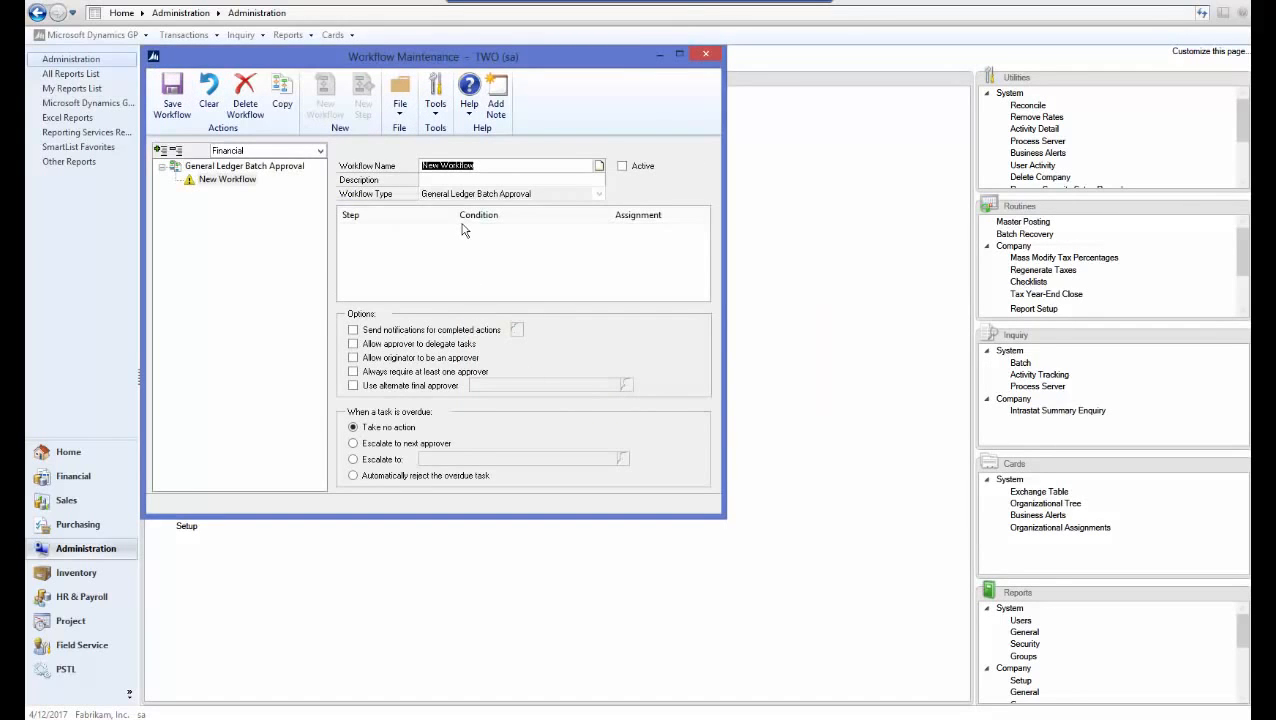
{"action": "type", "text": "GL Batch Approval"}
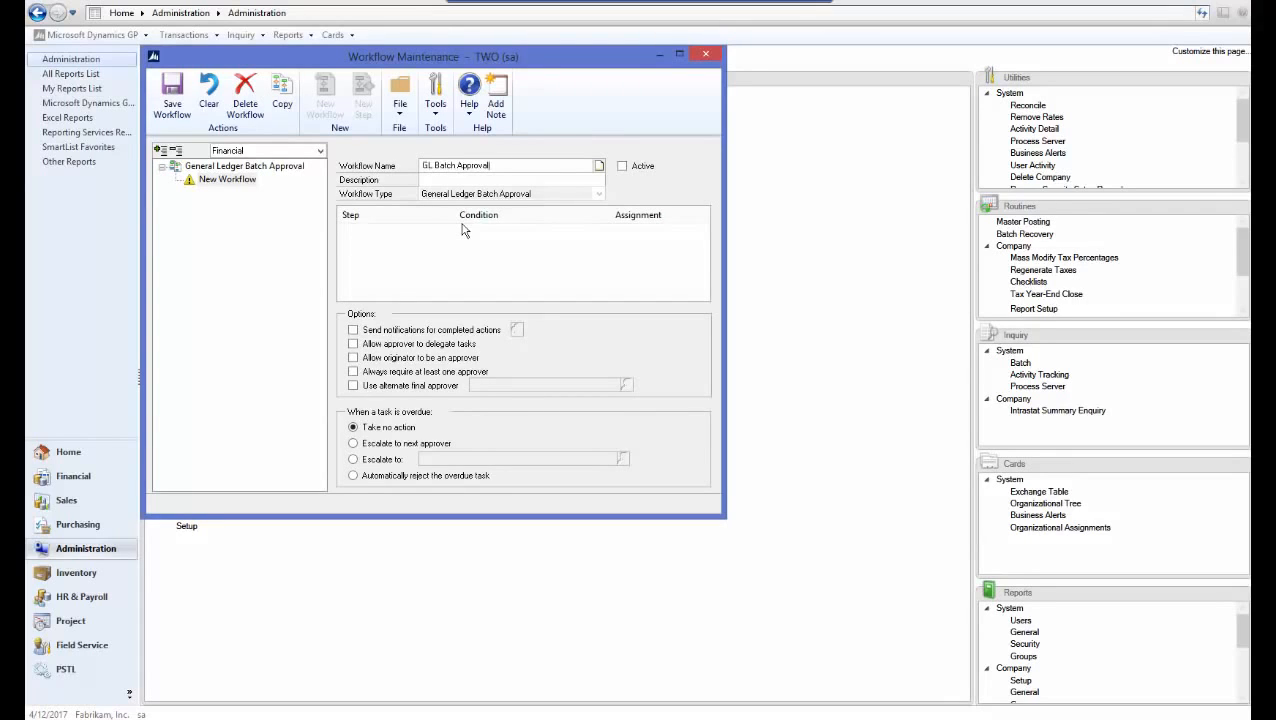
{"action": "key", "text": "Tab"}
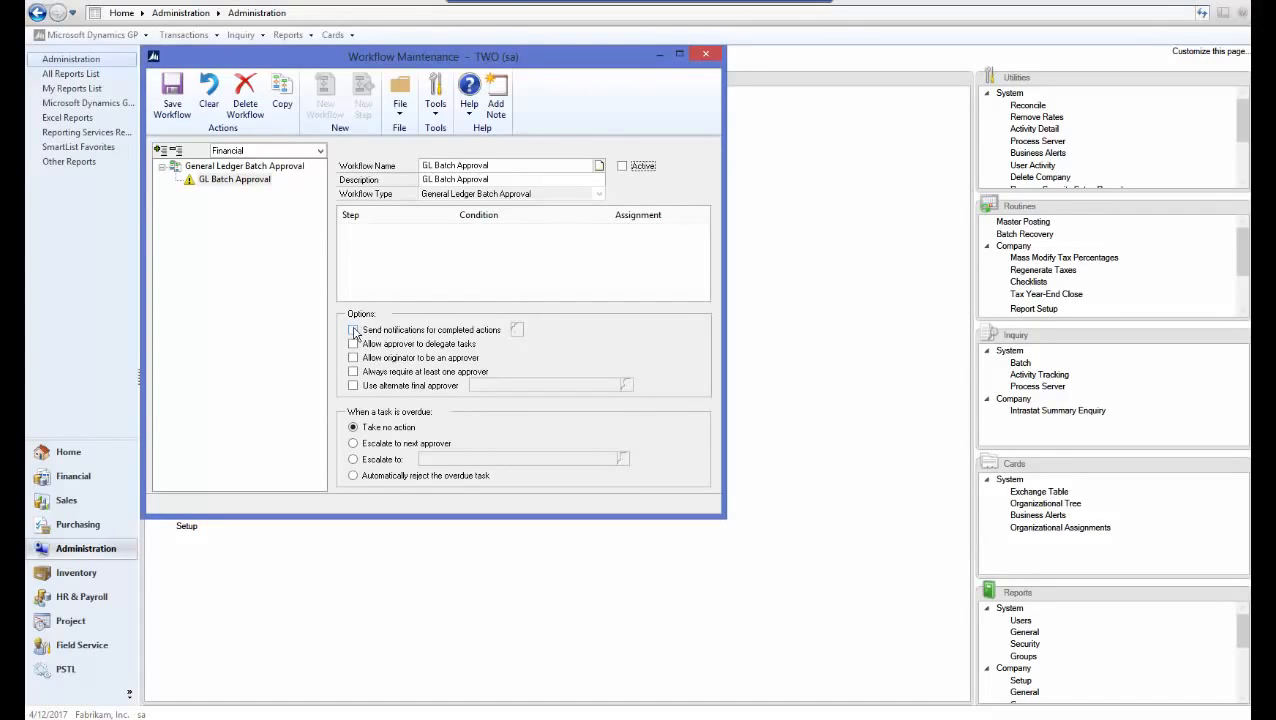
{"action": "left_click", "coordinate": [354, 330]}
{"action": "left_click", "coordinate": [354, 344]}
{"action": "left_click", "coordinate": [353, 358]}
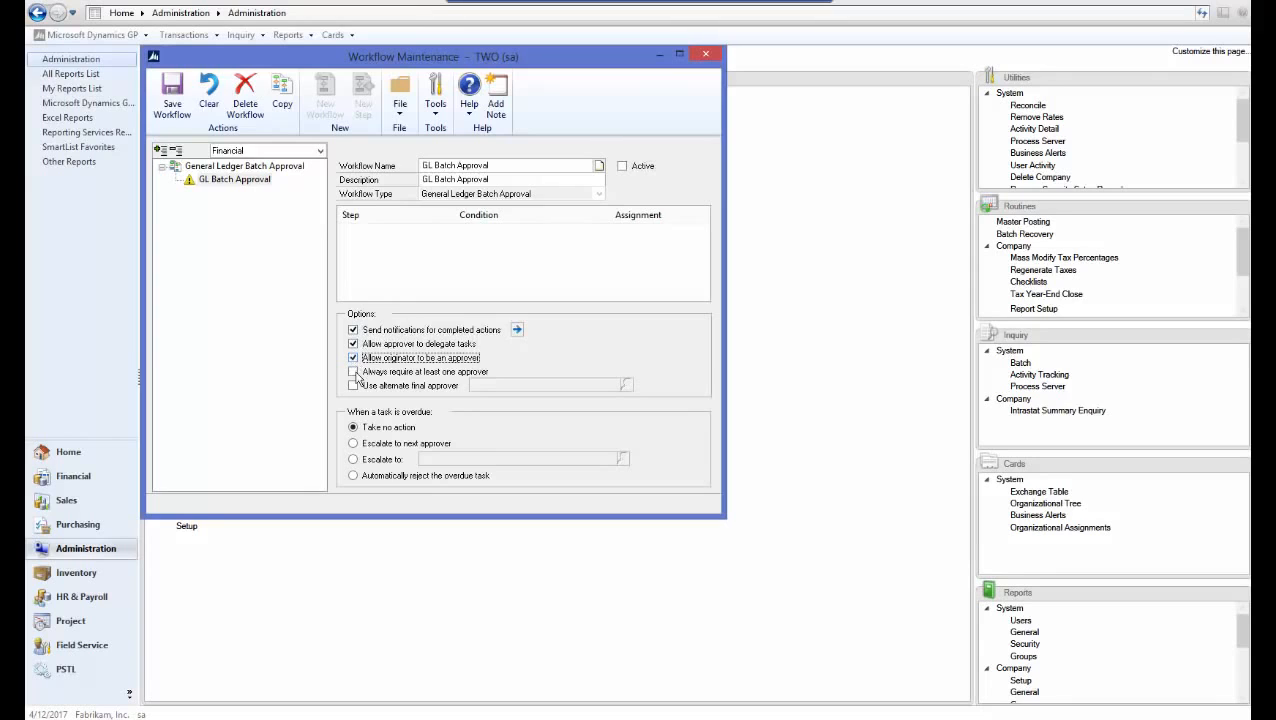
{"action": "left_click", "coordinate": [353, 372]}
Notify the originator on all ten actions, from Submit to Final Approve, and save the workflow
{"action": "left_click", "coordinate": [517, 329]}
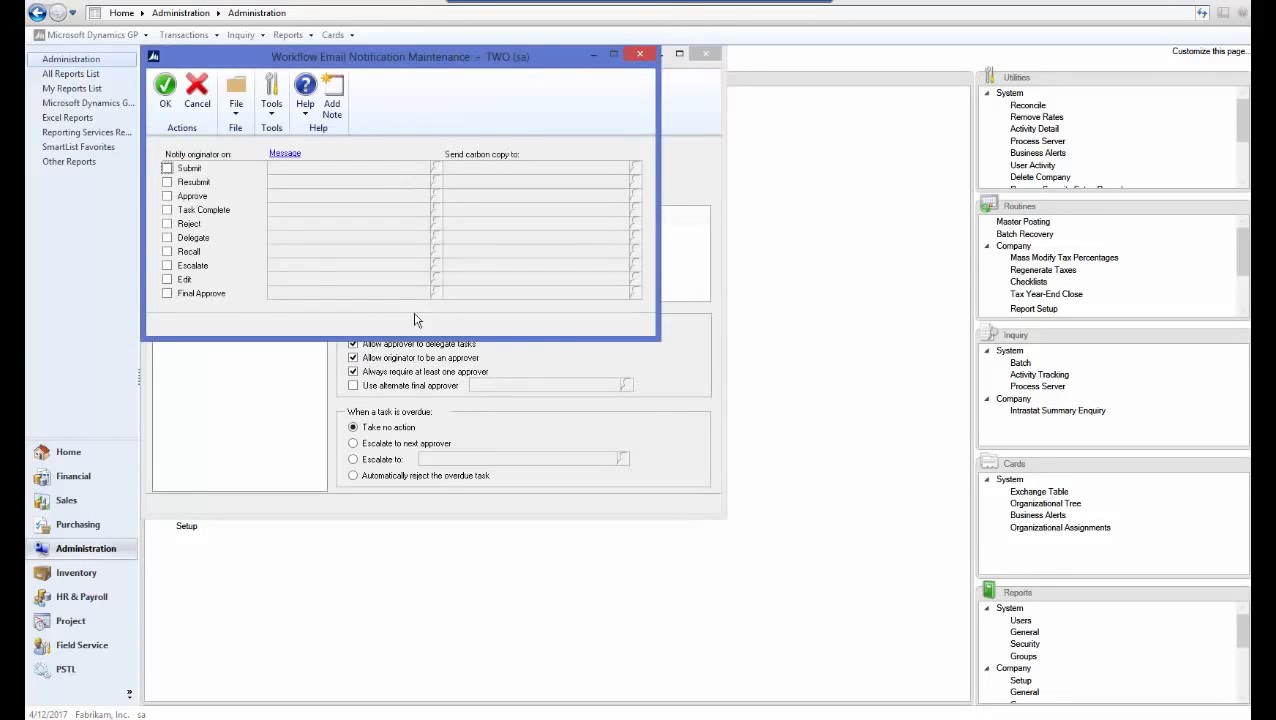
{"action": "left_click", "coordinate": [167, 168]}
{"action": "left_click", "coordinate": [167, 182]}
{"action": "left_click", "coordinate": [167, 196]}
{"action": "left_click", "coordinate": [167, 210]}
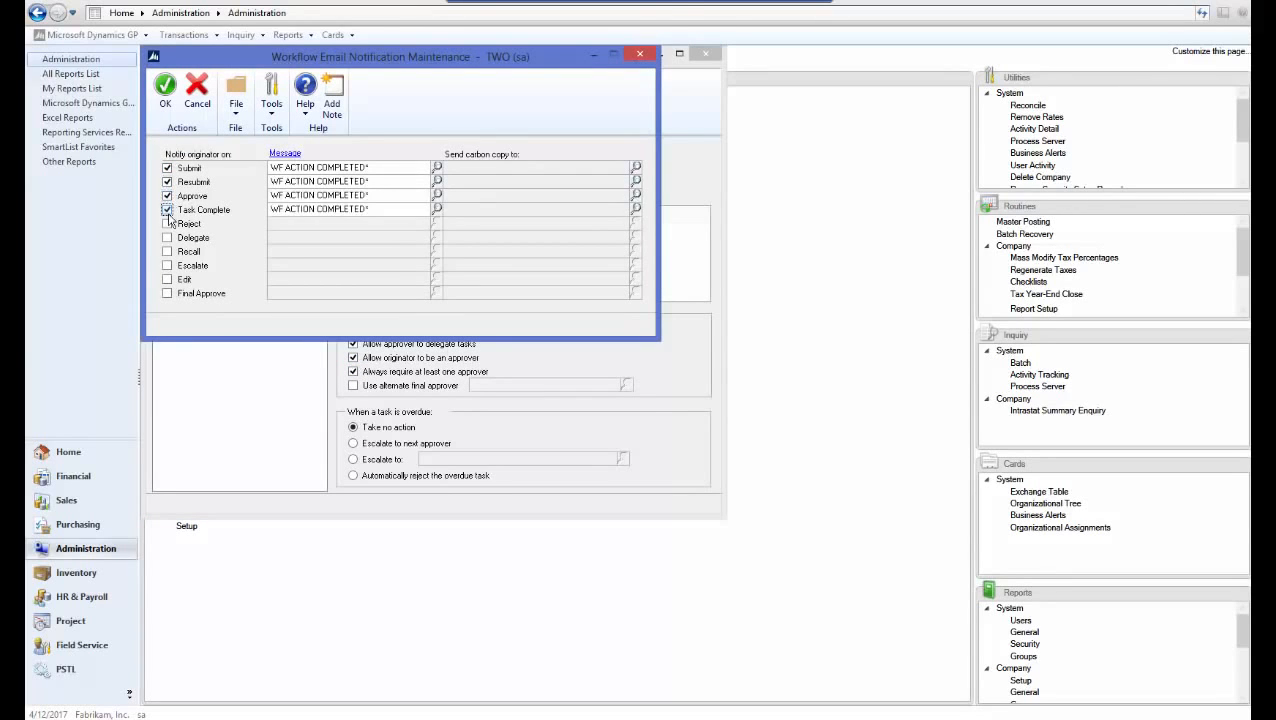
{"action": "left_click", "coordinate": [167, 224]}
{"action": "left_click", "coordinate": [167, 238]}
{"action": "left_click", "coordinate": [167, 252]}
{"action": "left_click", "coordinate": [167, 266]}
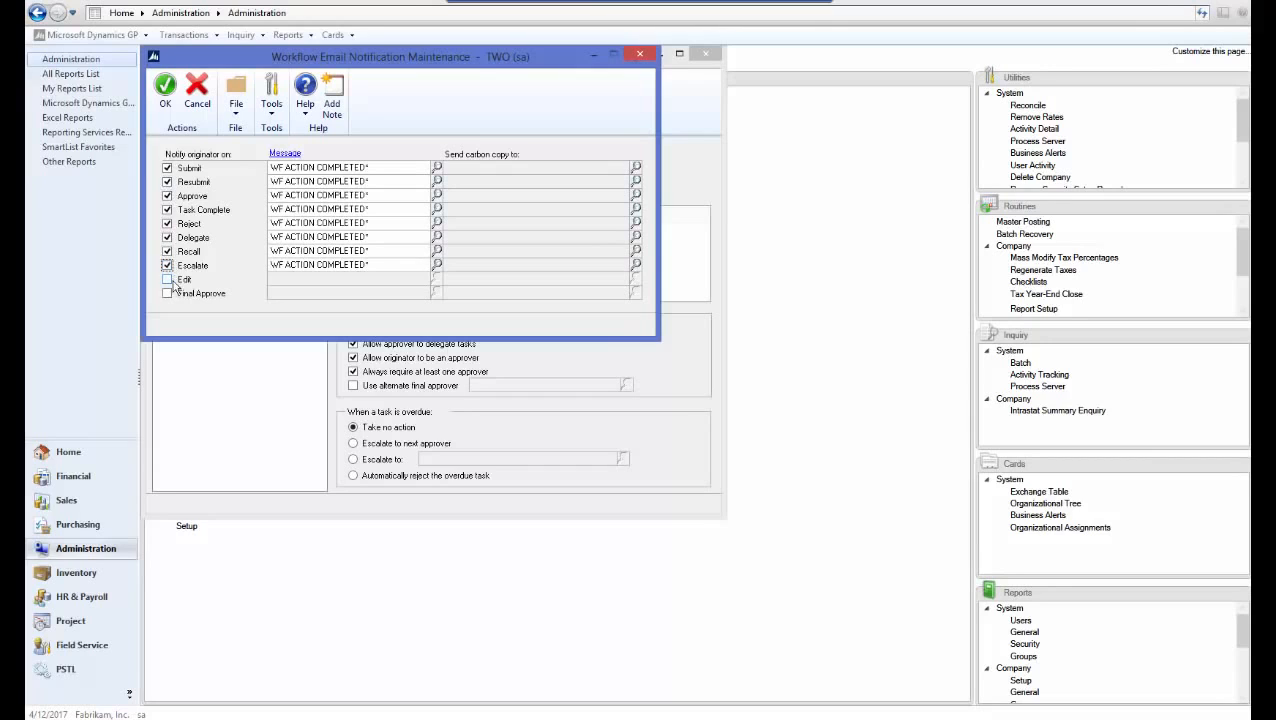
{"action": "left_click", "coordinate": [167, 280]}
{"action": "left_click", "coordinate": [167, 294]}
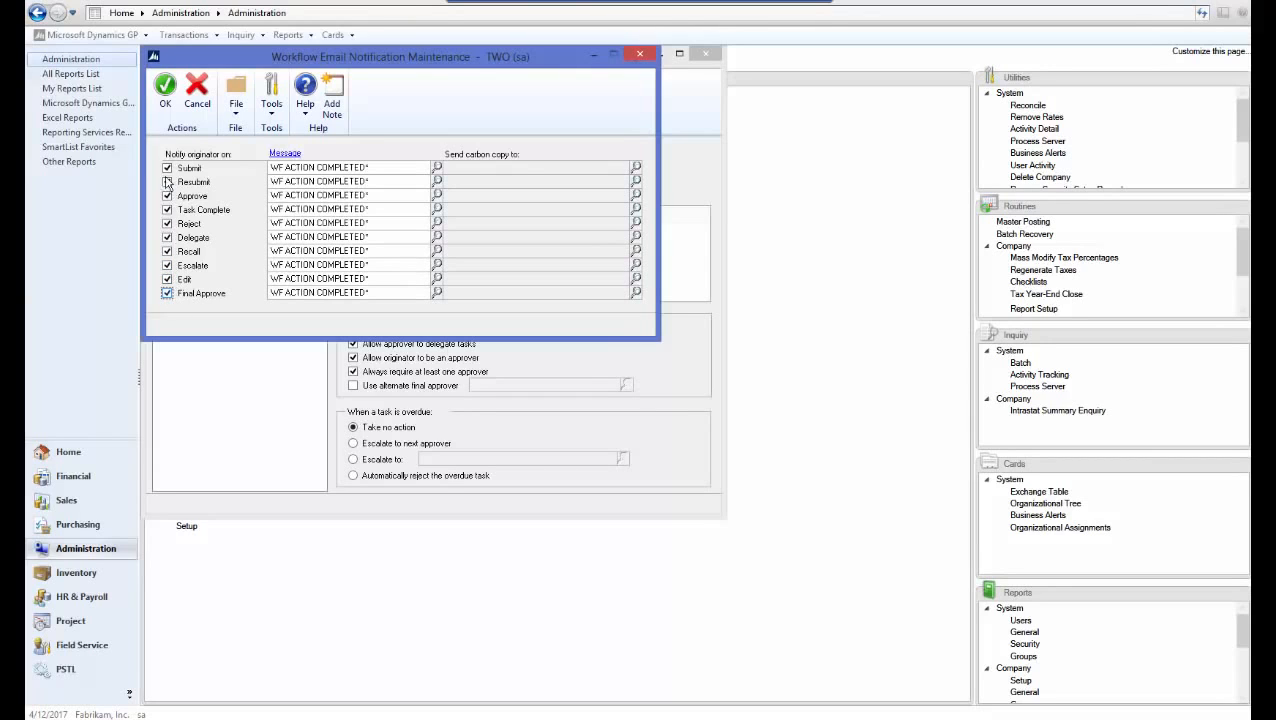
{"action": "left_click", "coordinate": [166, 92]}
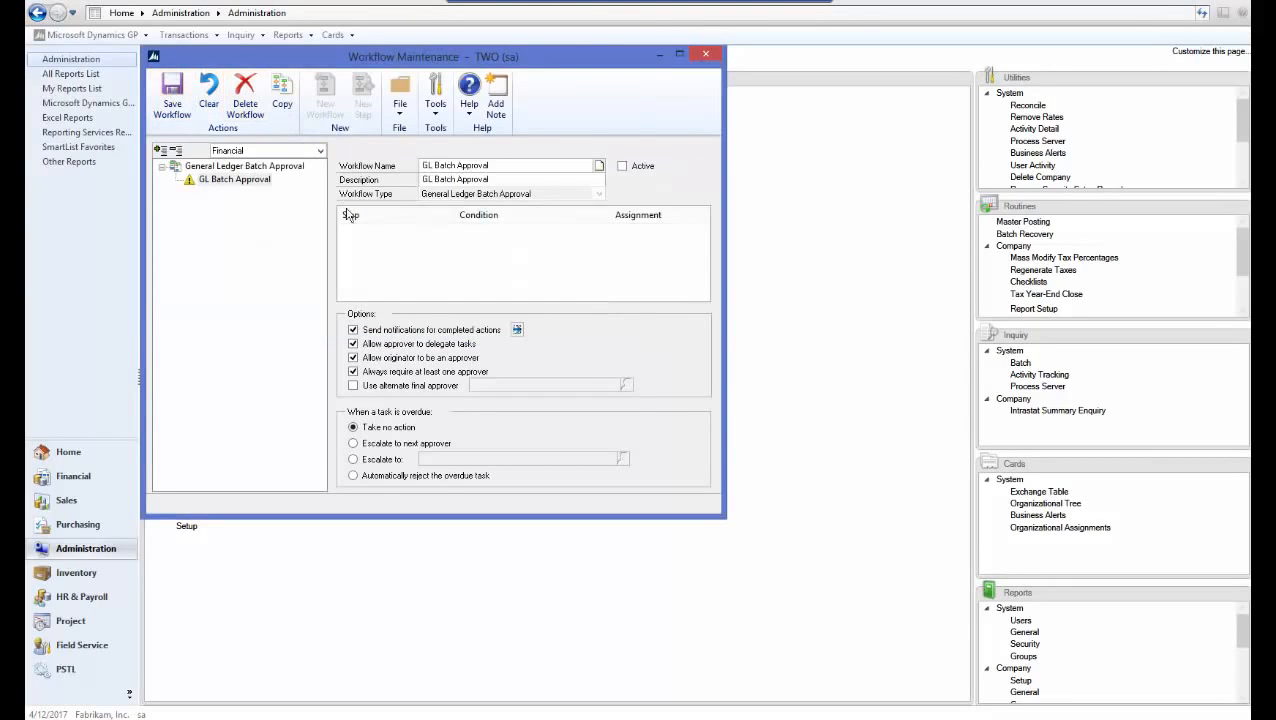
{"action": "left_click", "coordinate": [168, 108]}
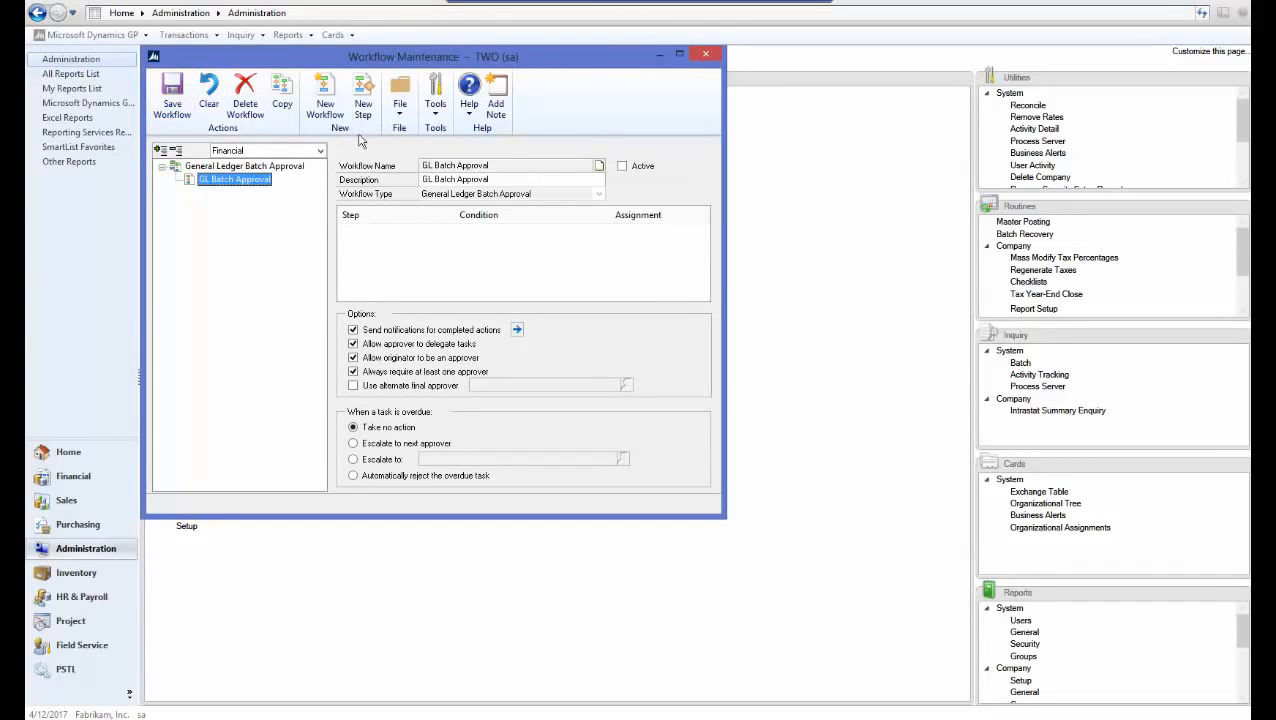
Add a workflow step conditioned on Batch Header Batch ID contains 'TEST'
{"action": "left_click", "coordinate": [363, 100]}
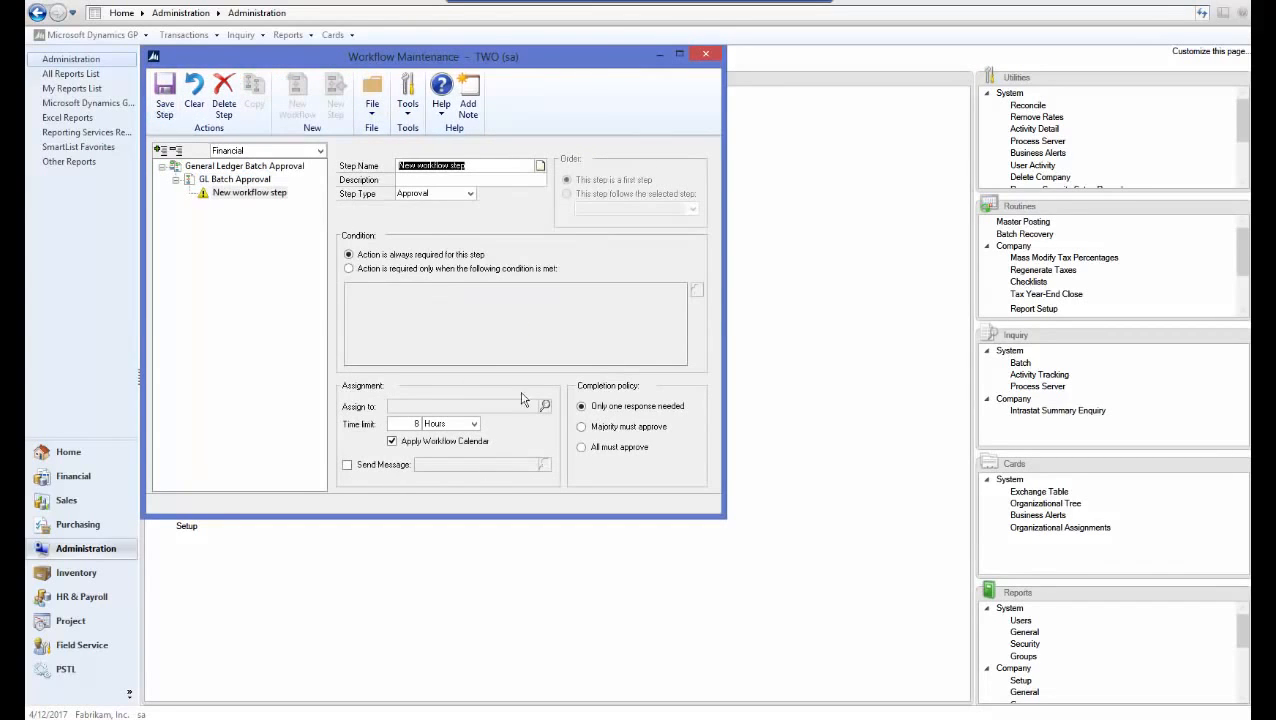
{"action": "left_click", "coordinate": [446, 270]}
{"action": "left_click", "coordinate": [696, 290]}
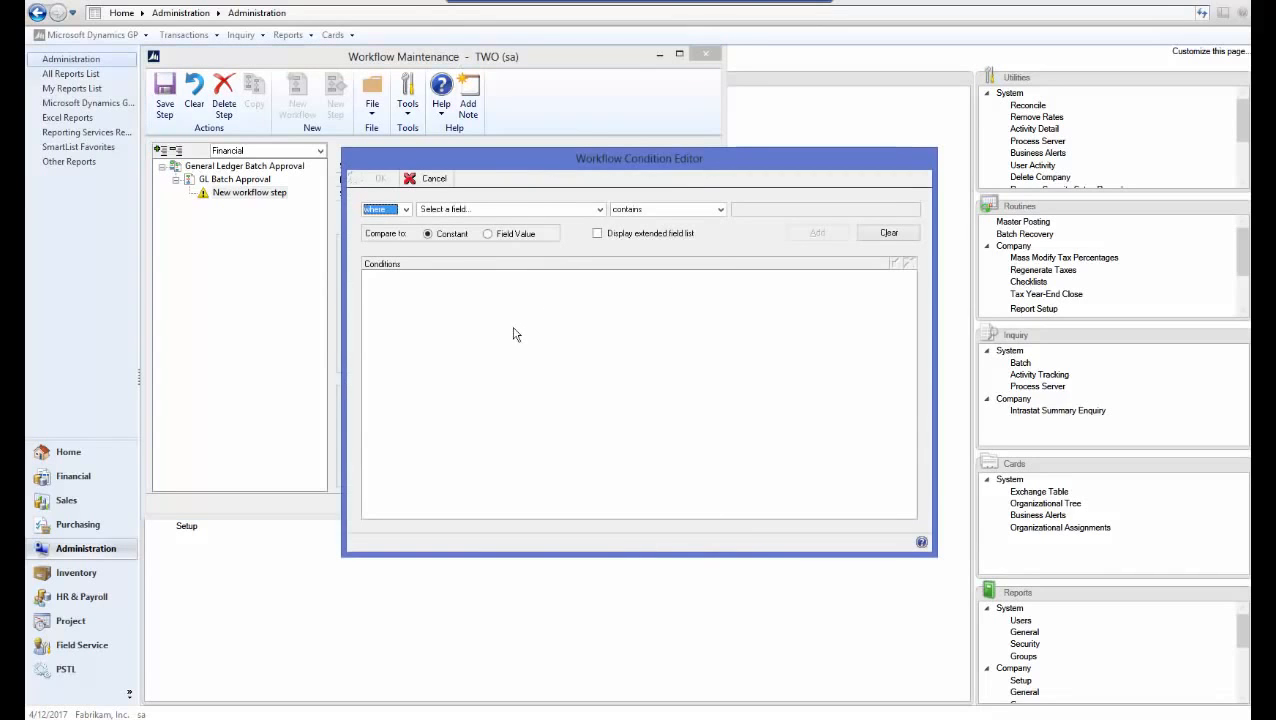
{"action": "left_click", "coordinate": [490, 208]}
{"action": "left_click", "coordinate": [515, 231]}
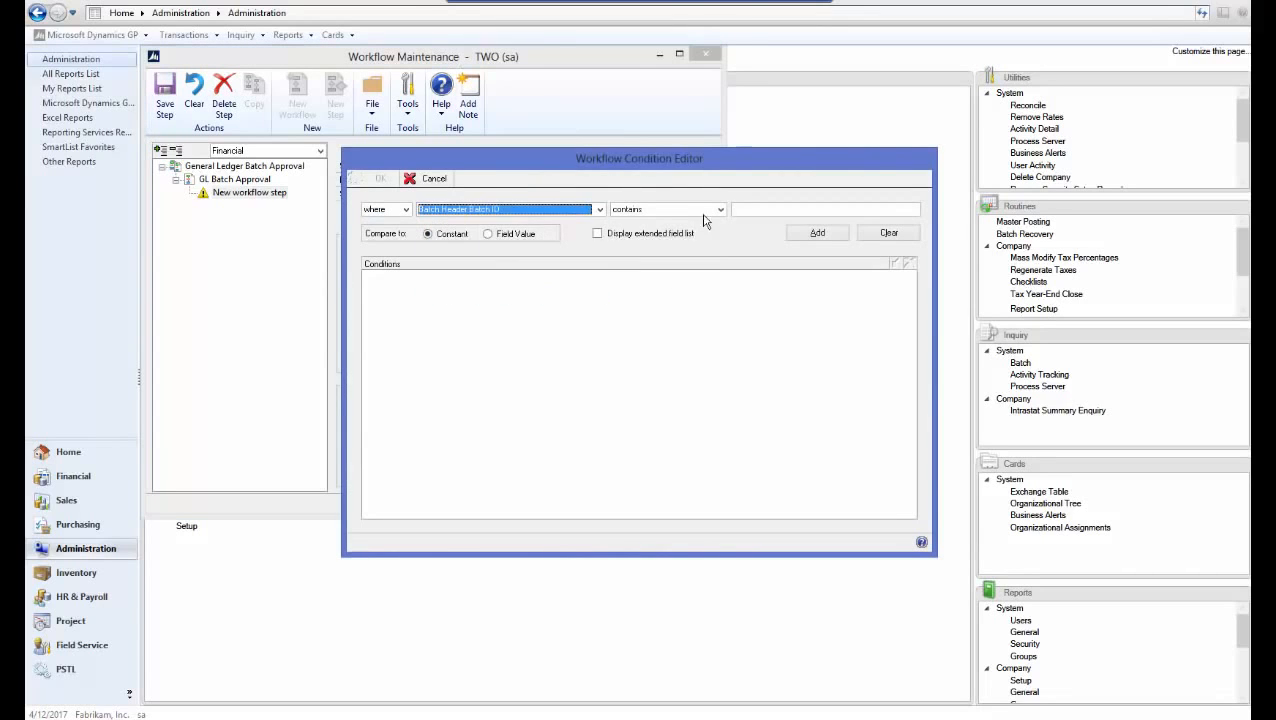
{"action": "left_click", "coordinate": [719, 209]}
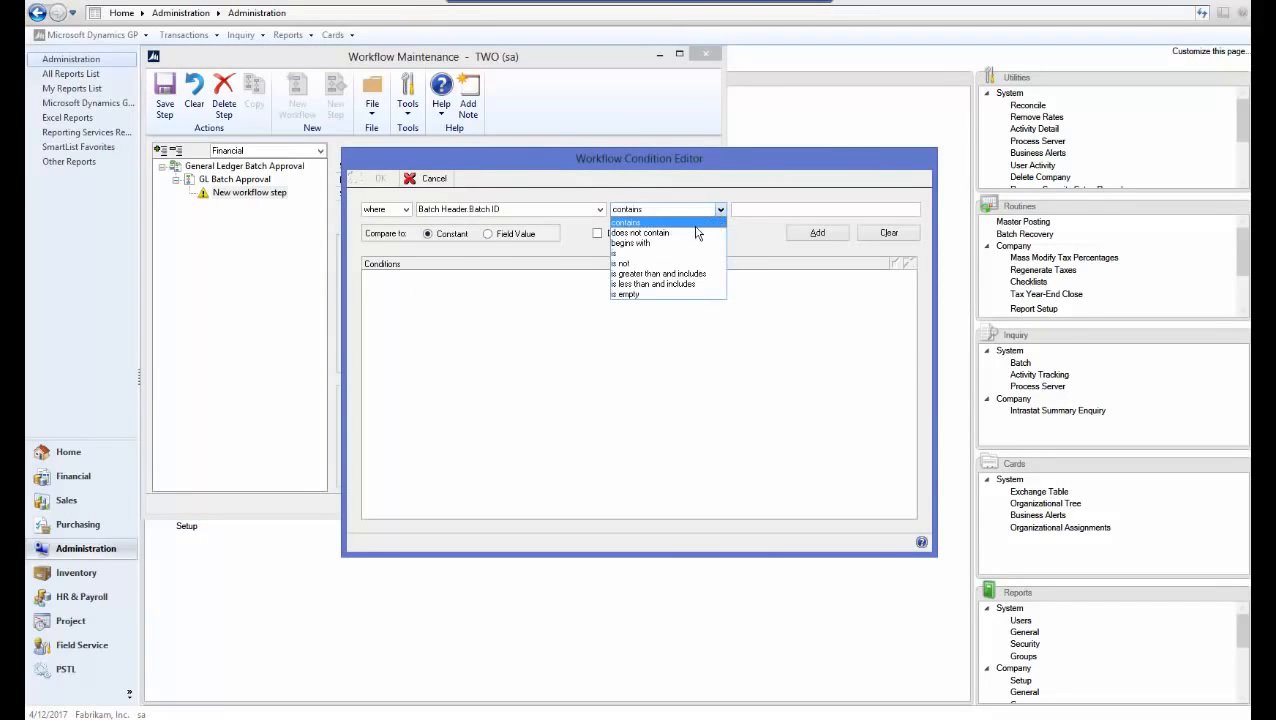
{"action": "left_click", "coordinate": [660, 222]}
{"action": "left_click", "coordinate": [775, 210]}
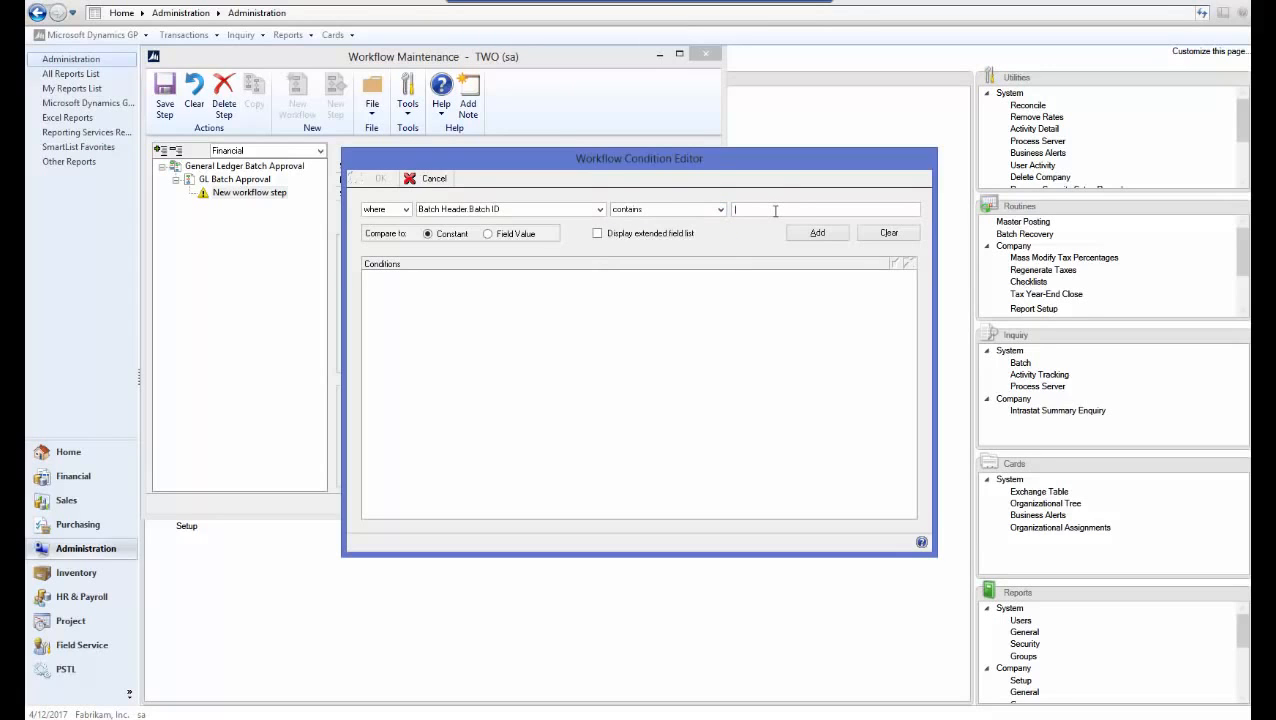
{"action": "type", "text": "TEST"}
{"action": "left_click", "coordinate": [818, 233]}
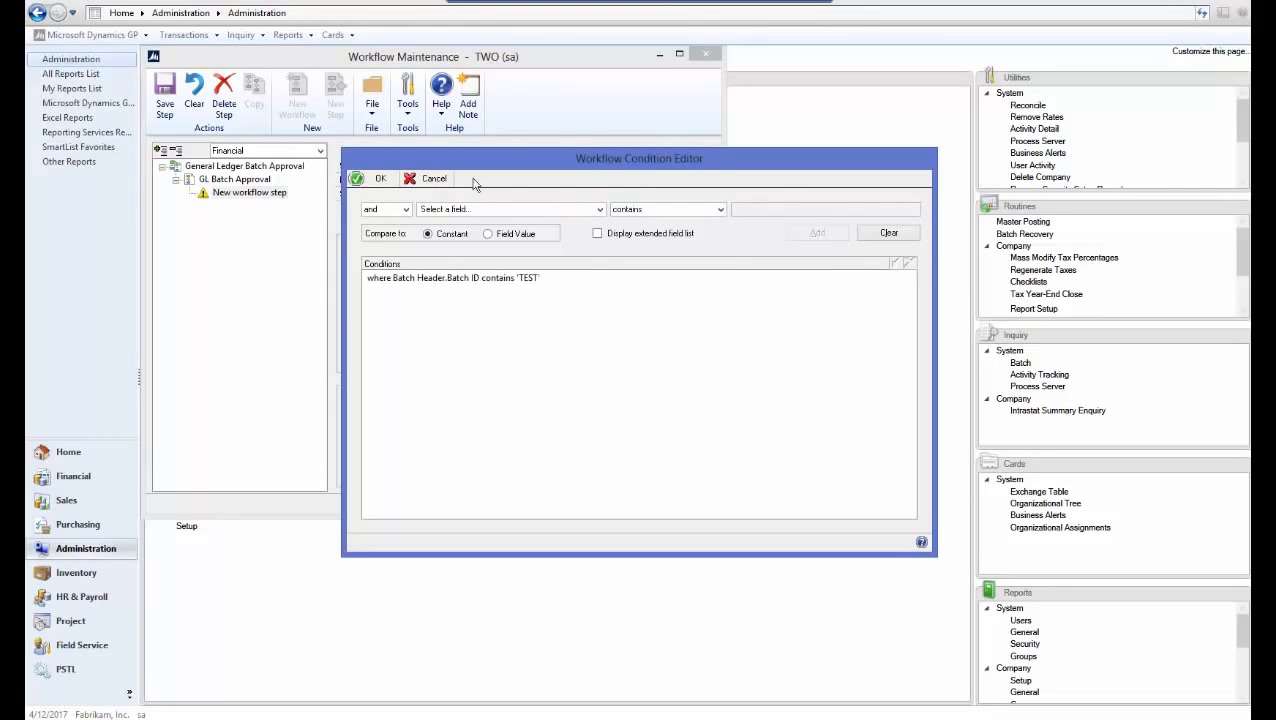
{"action": "left_click", "coordinate": [380, 184]}
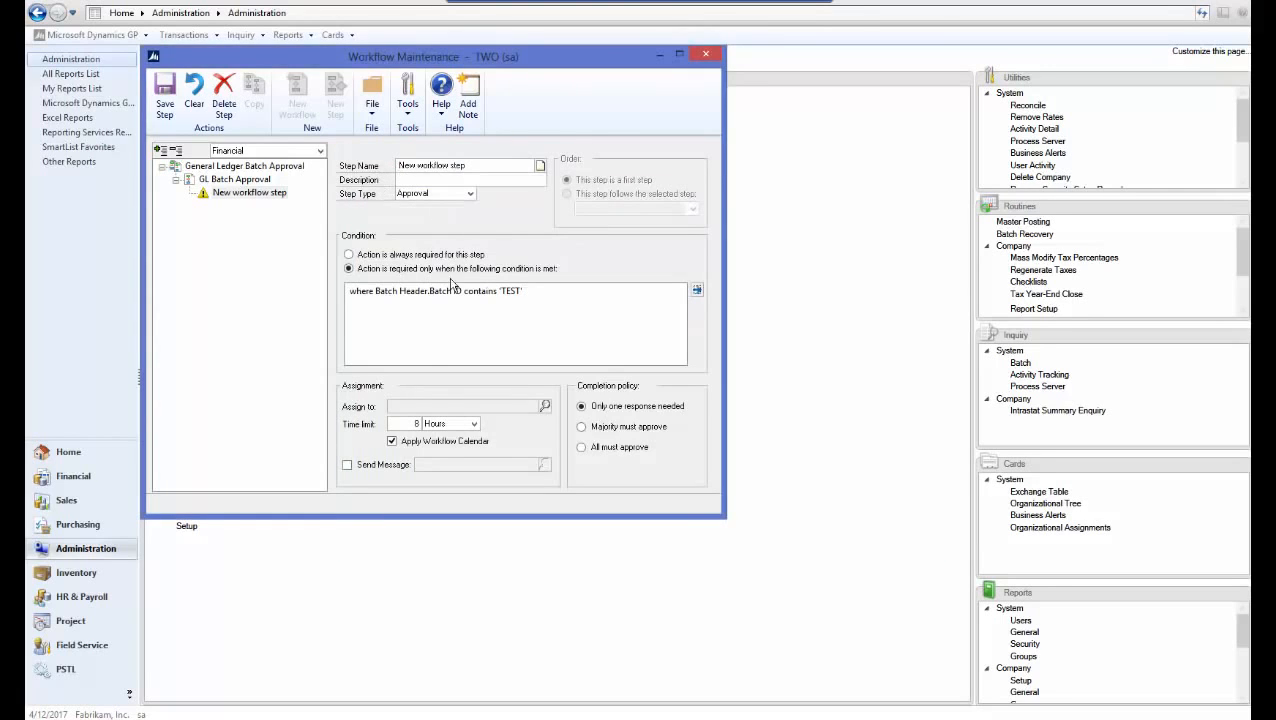
Assign the approving user to the step and send an e-mail notice on assignment
{"action": "left_click", "coordinate": [545, 406]}
{"action": "left_click", "coordinate": [388, 176]}
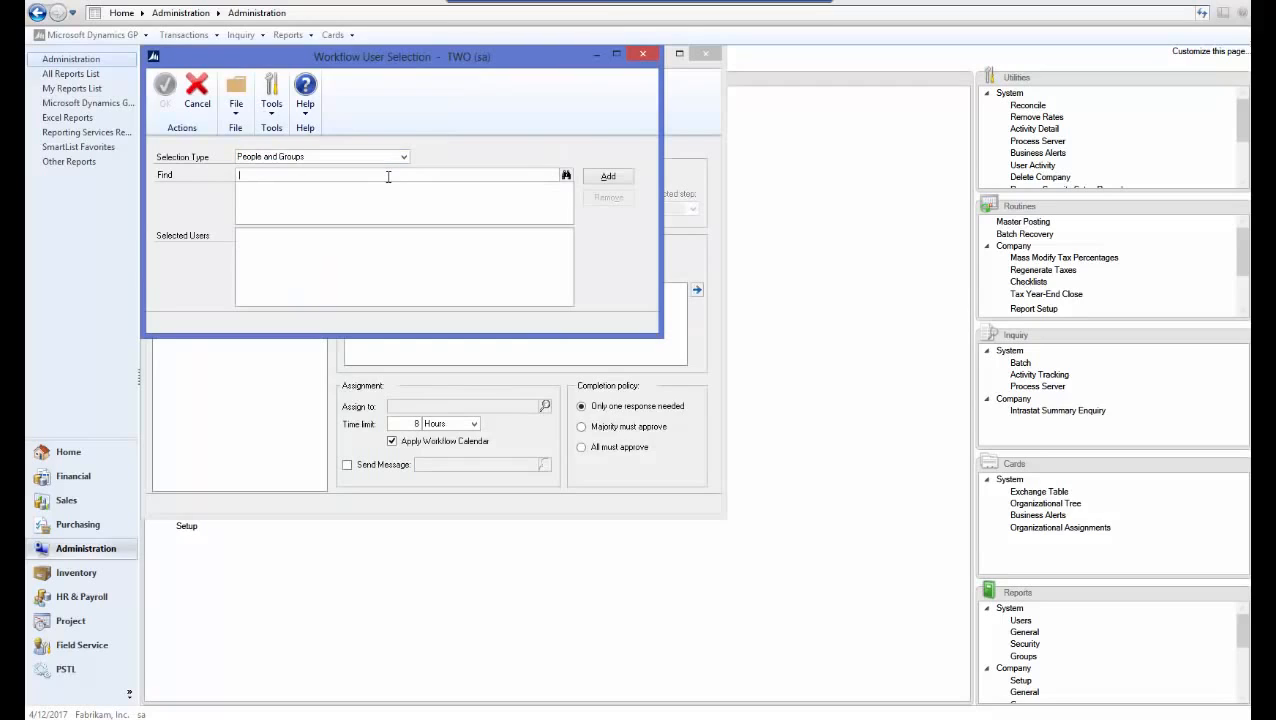
{"action": "type", "text": "pl"}
{"action": "type", "text": "yllis (WOODGROVEBANK\\Phyllis"}
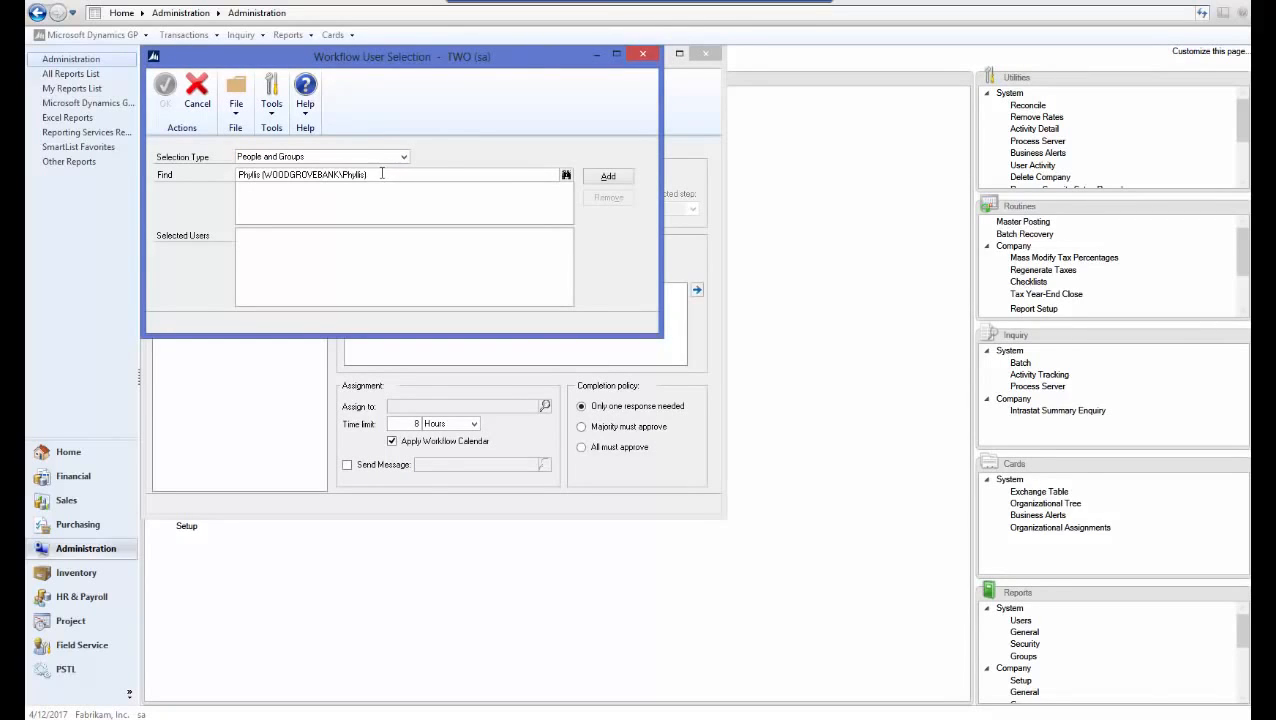
{"action": "left_click", "coordinate": [604, 177]}
{"action": "left_click", "coordinate": [167, 94]}
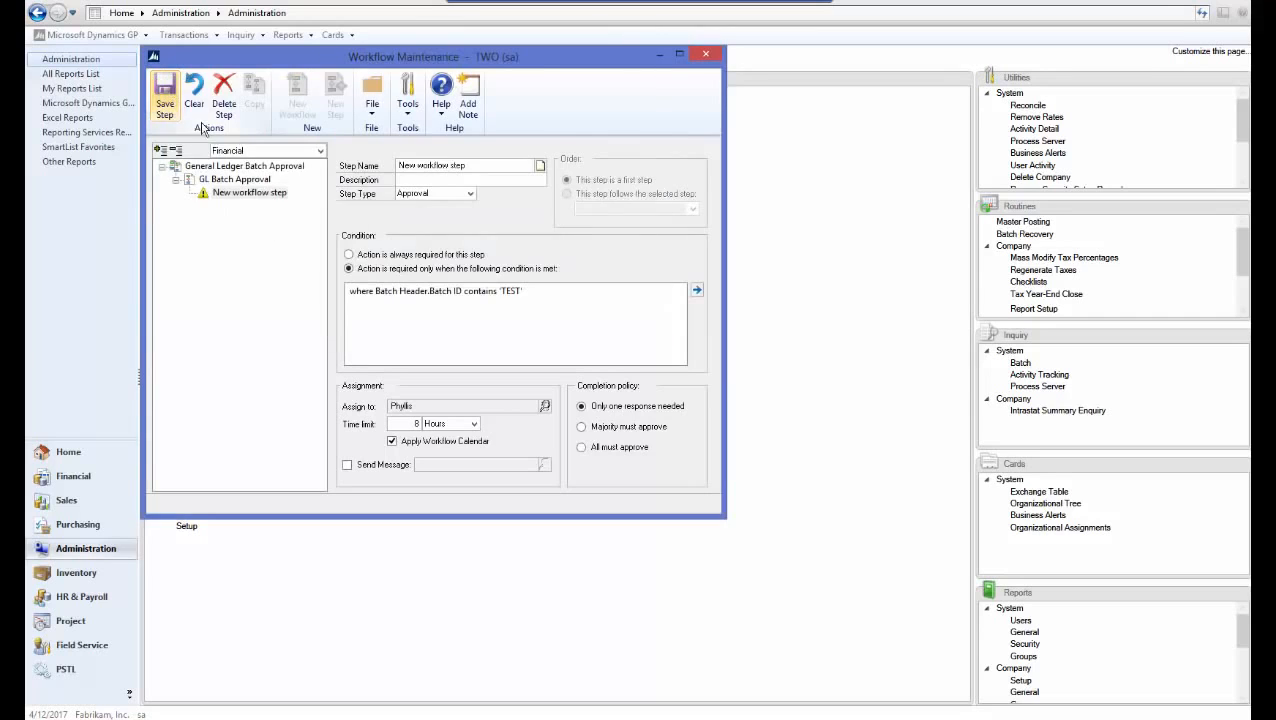
{"action": "left_click", "coordinate": [347, 465]}
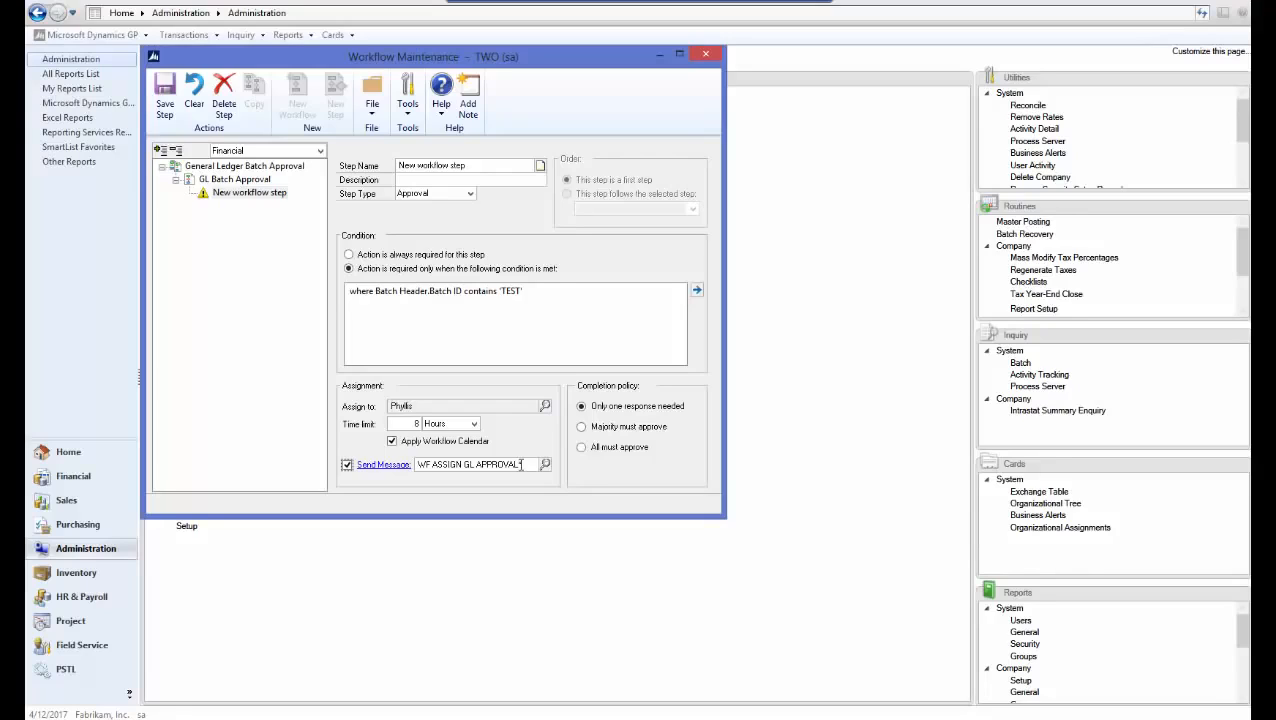
Name the step GL Batch Step 1 and save it
{"action": "left_click", "coordinate": [486, 165]}
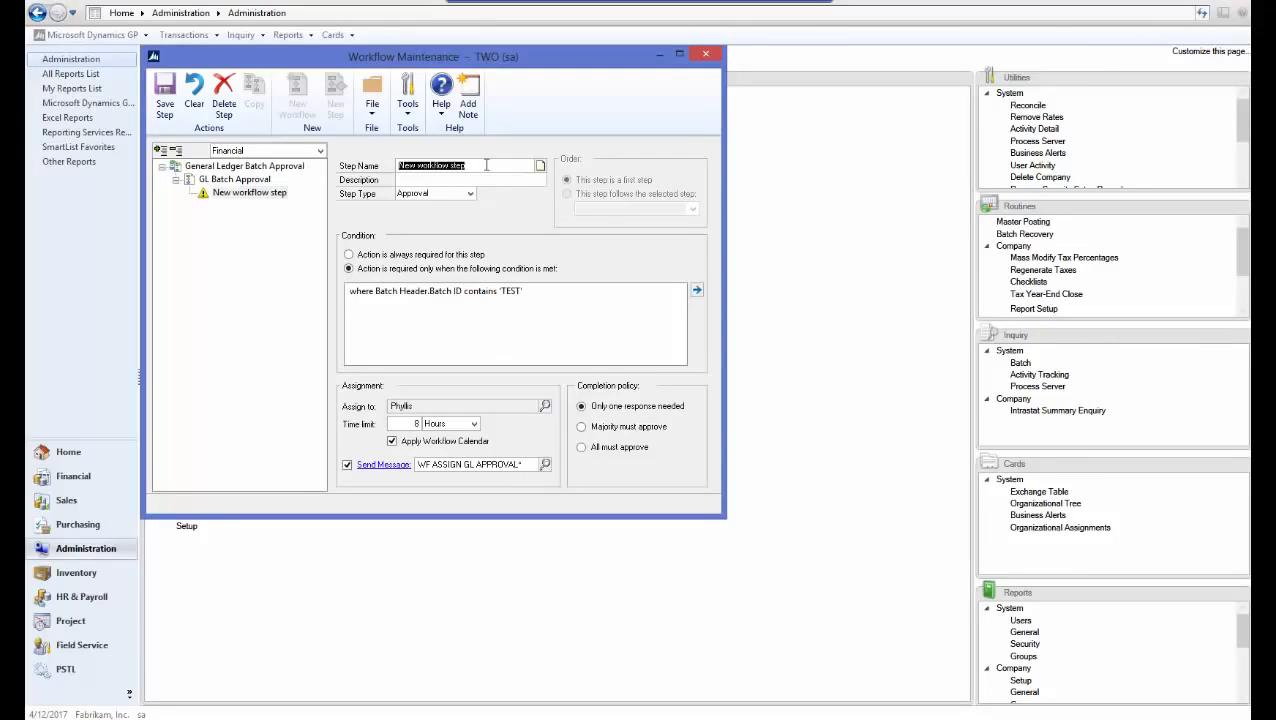
{"action": "type", "text": "GL Batch Step 1"}
{"action": "key", "text": "Tab"}
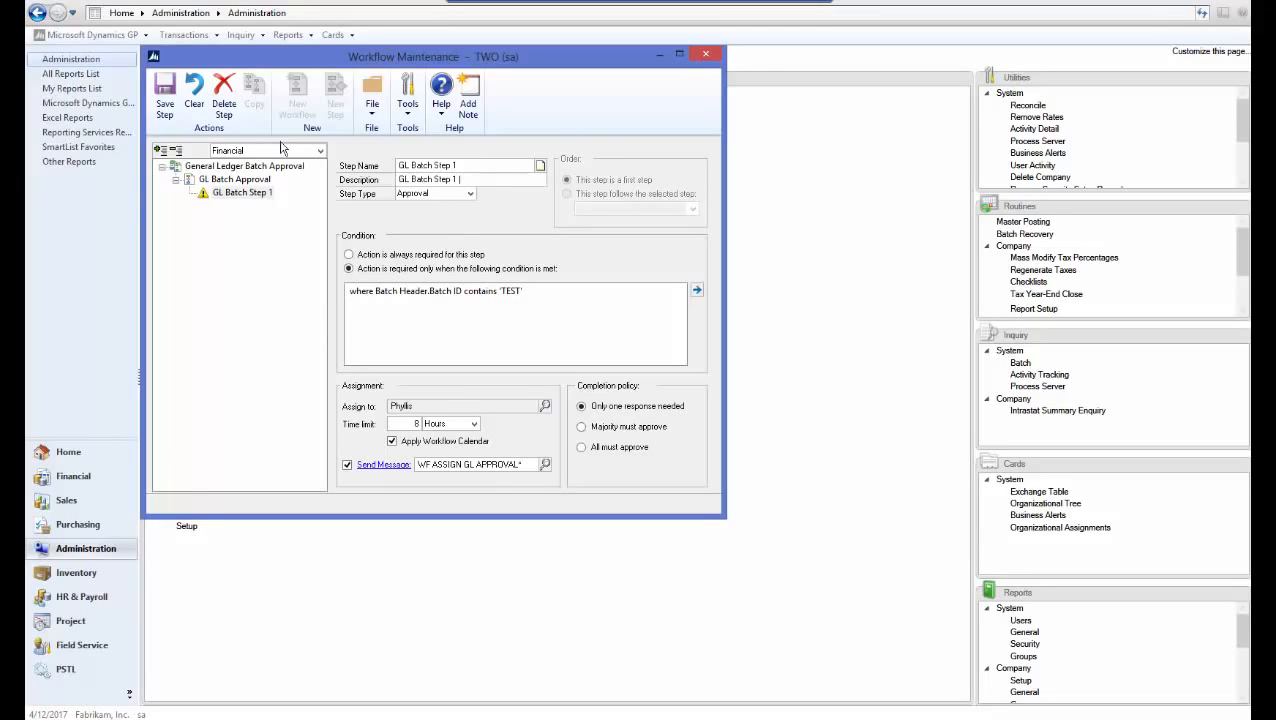
{"action": "left_click", "coordinate": [166, 106]}
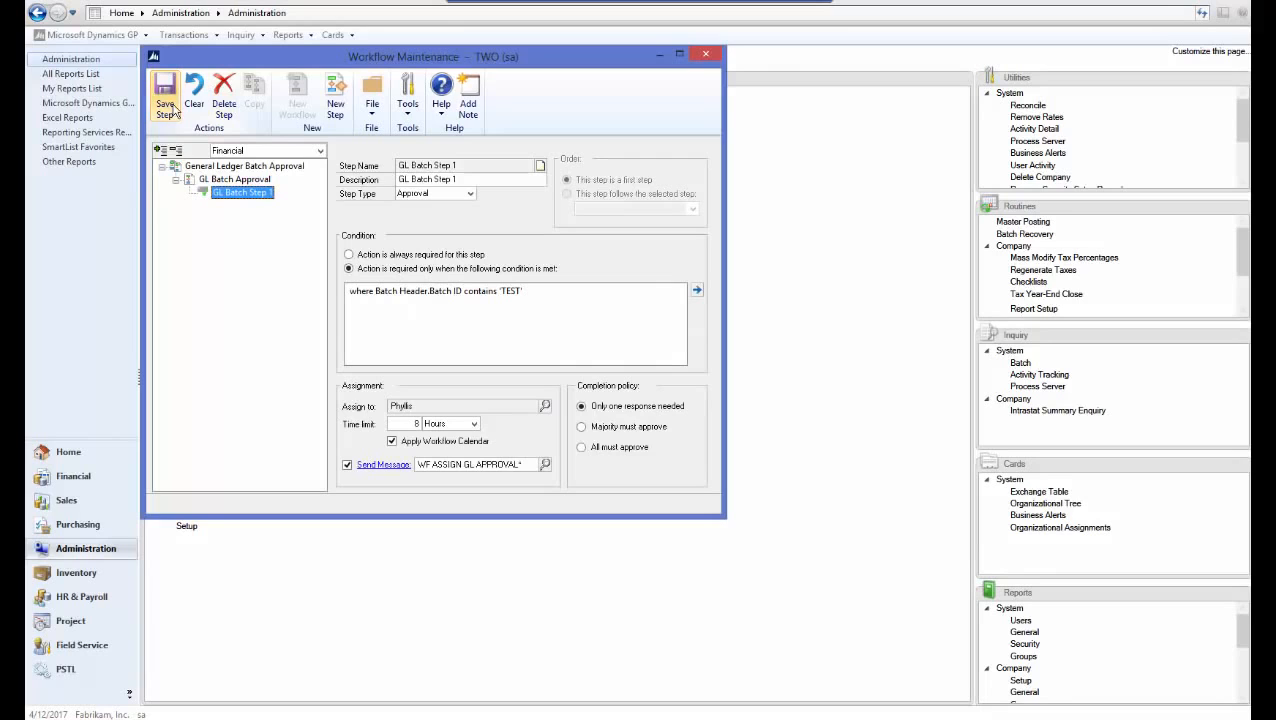
Mark the GL Batch Approval workflow Active, save it, and close Workflow Maintenance
{"action": "left_click", "coordinate": [234, 179]}
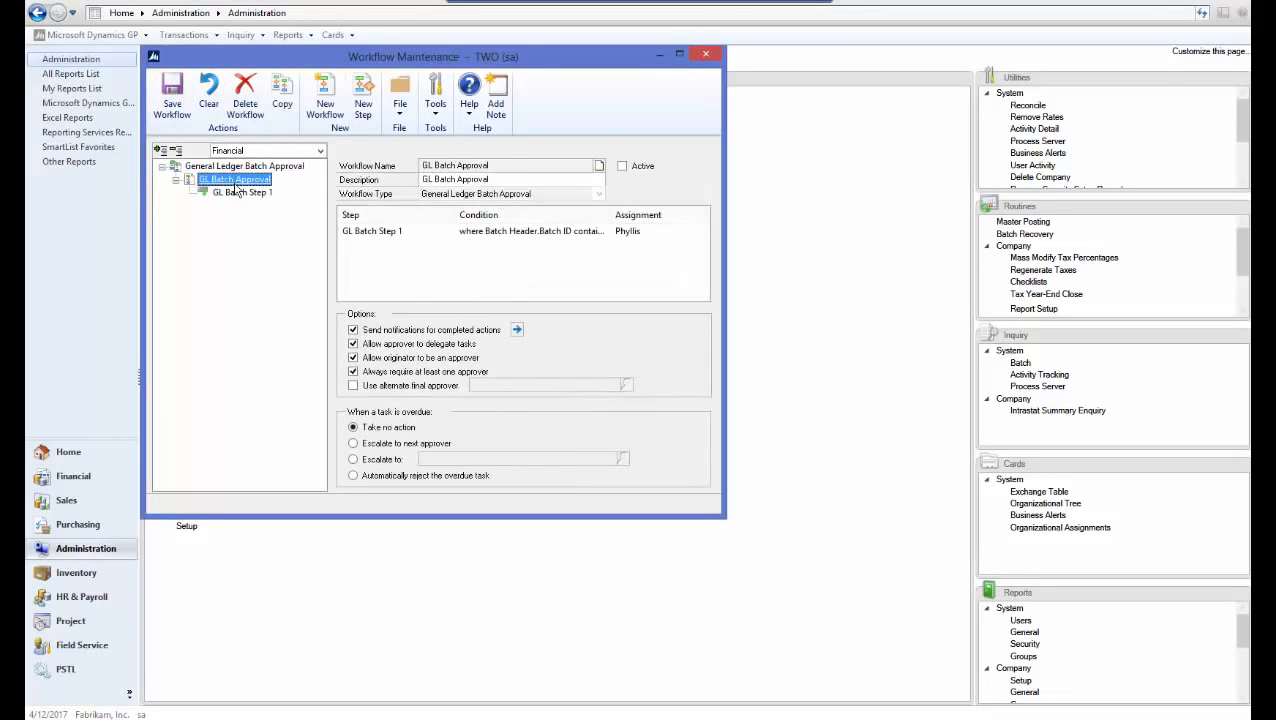
{"action": "left_click", "coordinate": [623, 168]}
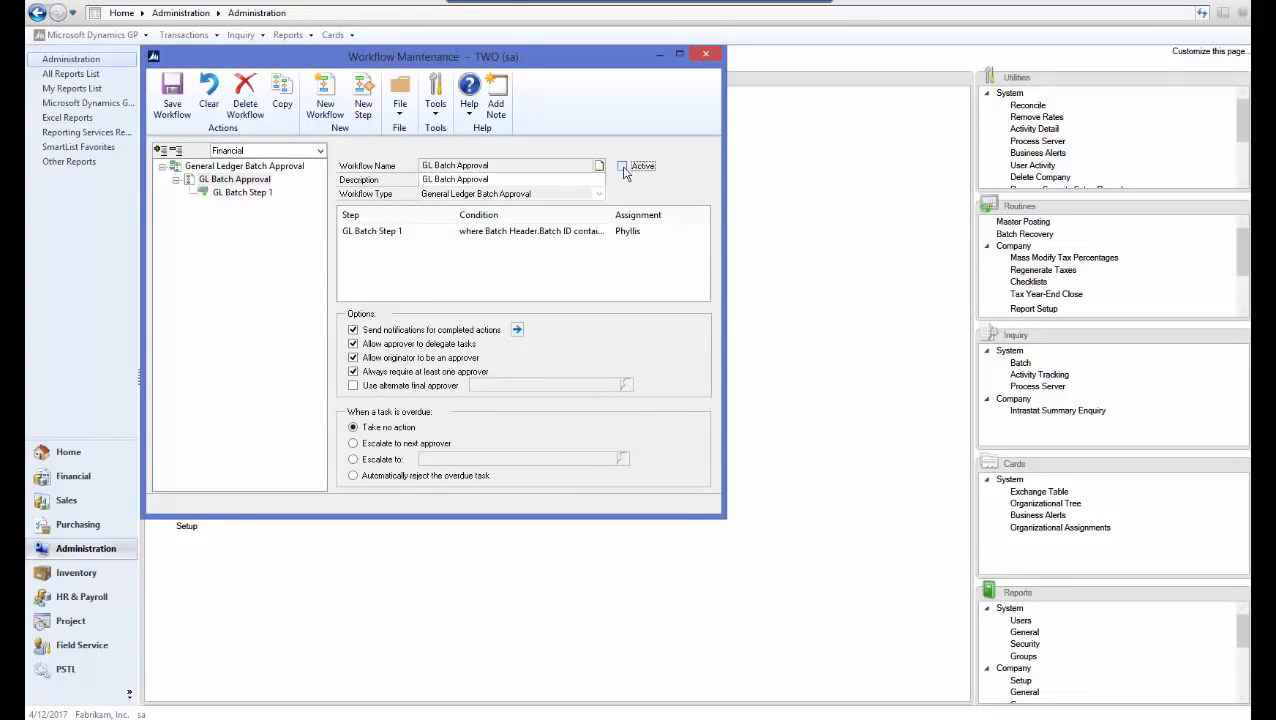
{"action": "left_click", "coordinate": [172, 104]}
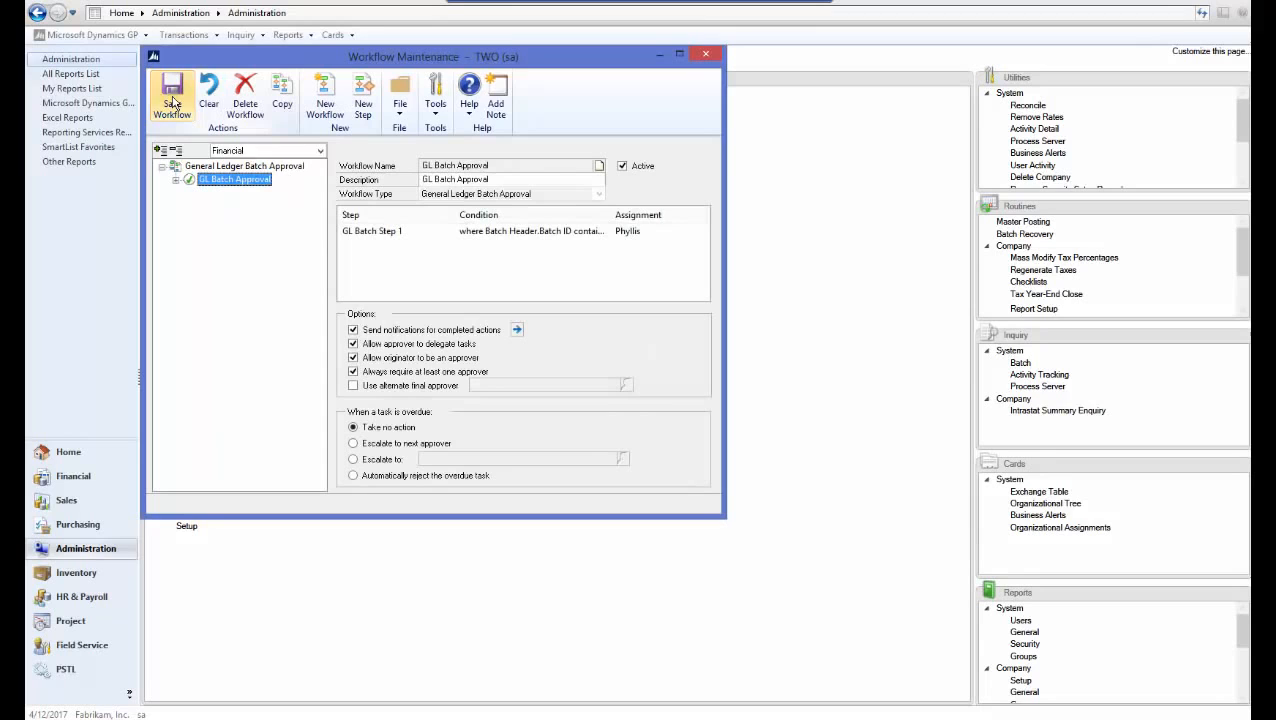
{"action": "left_click", "coordinate": [705, 56]}
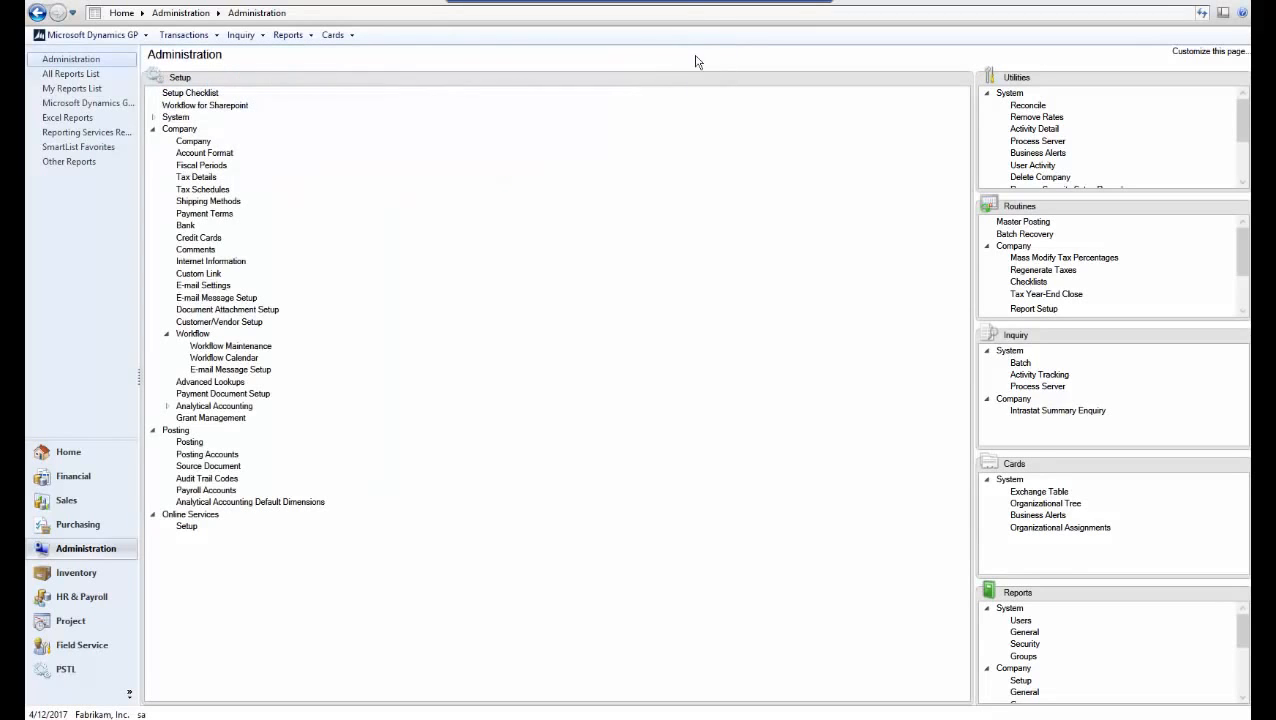
Create a Financial batch with Batch ID TEST and origin General Entry
{"action": "left_click", "coordinate": [89, 486]}
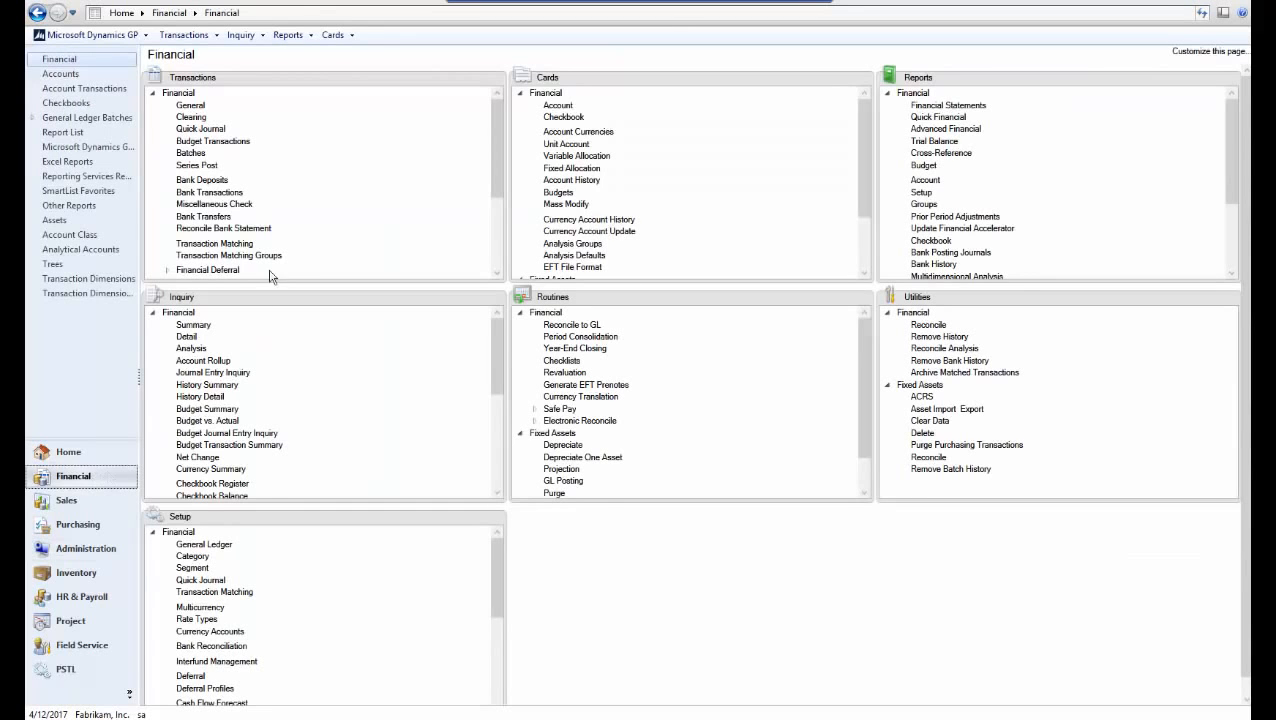
{"action": "left_click", "coordinate": [192, 155]}
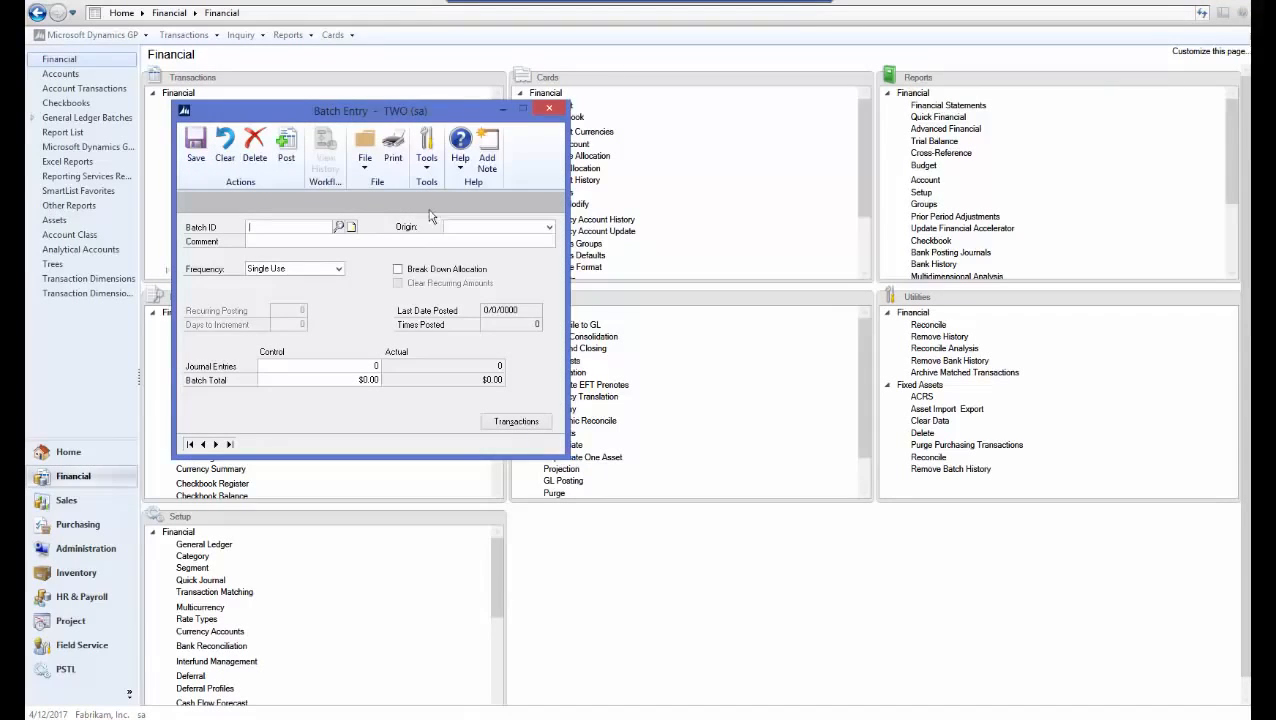
{"action": "type", "text": "TEST"}
{"action": "key", "text": "Tab"}
{"action": "left_click", "coordinate": [463, 232]}
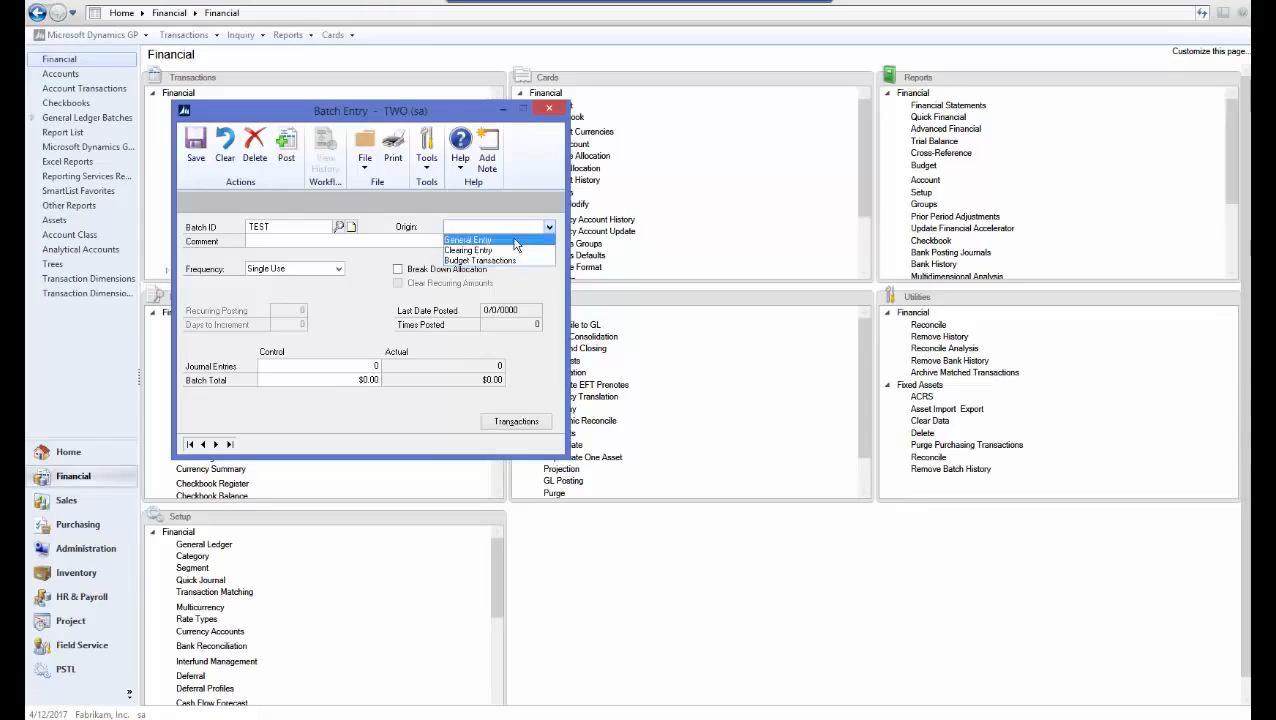
{"action": "left_click", "coordinate": [513, 240]}
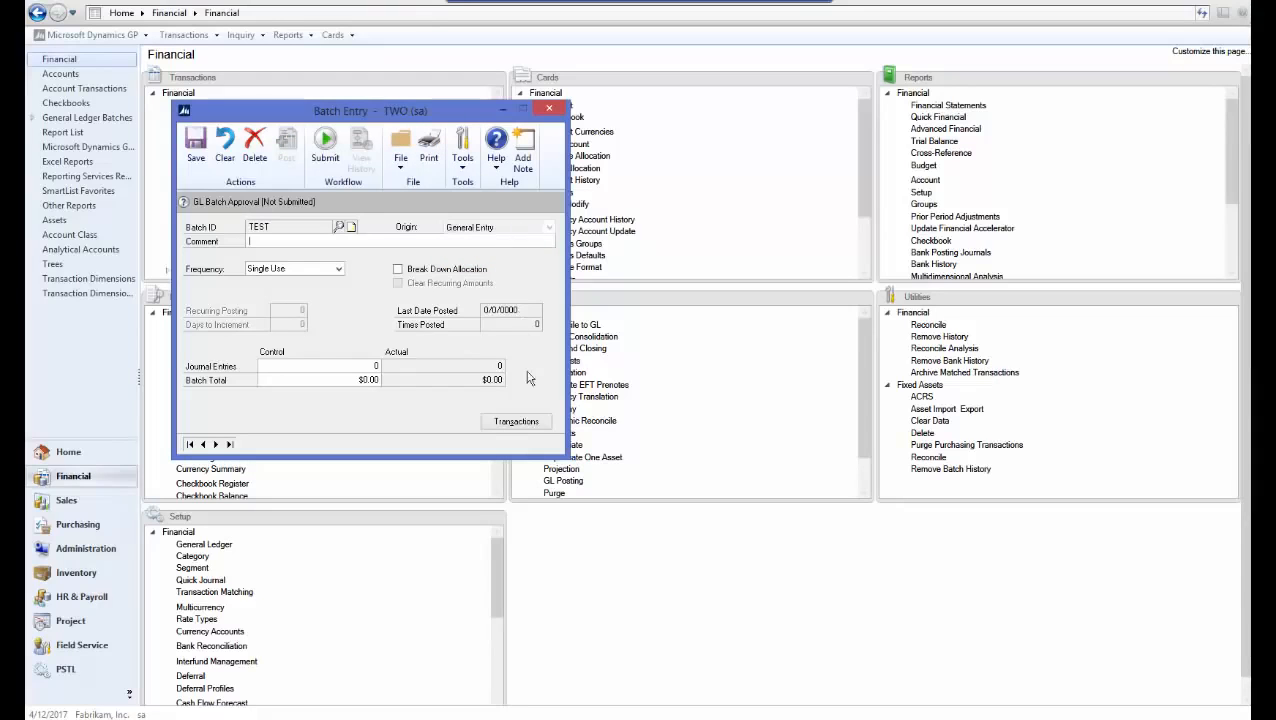
Enter and save a $10.00 journal entry, reference TEST, between accounts 000-1100-00 and 000-1107-00
{"action": "left_click", "coordinate": [516, 422]}
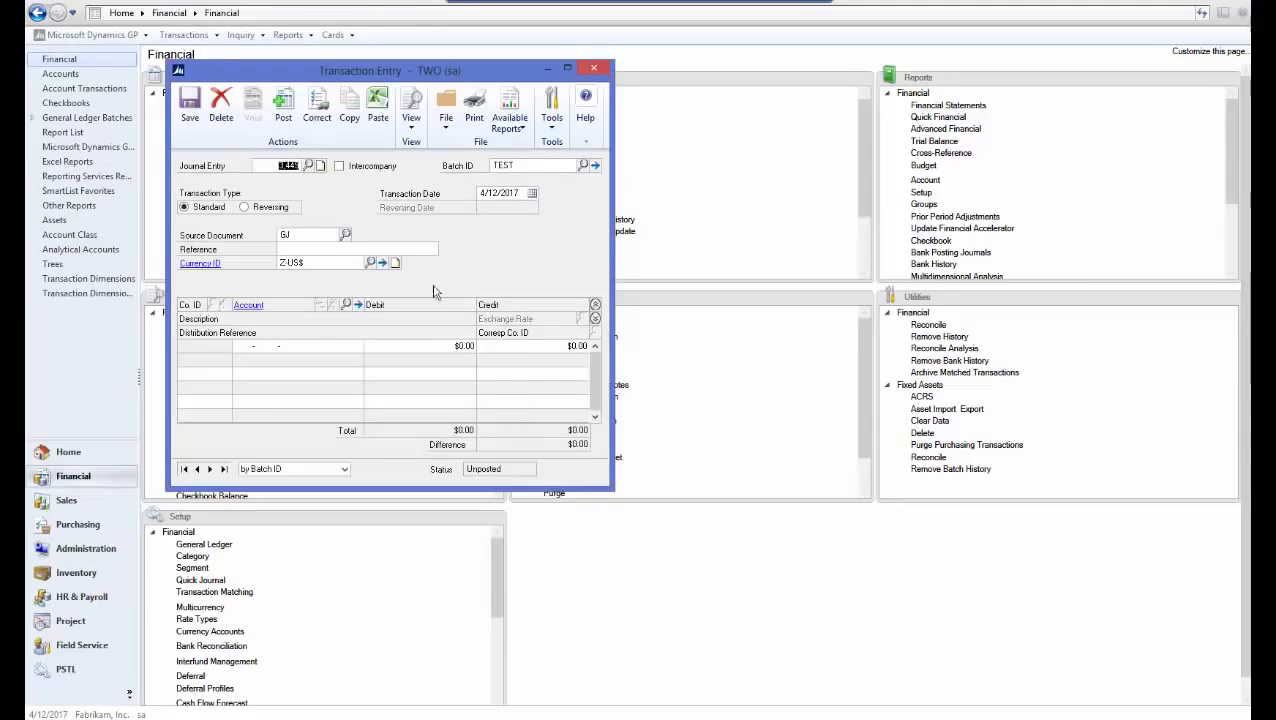
{"action": "left_click", "coordinate": [345, 250]}
{"action": "type", "text": "TEST"}
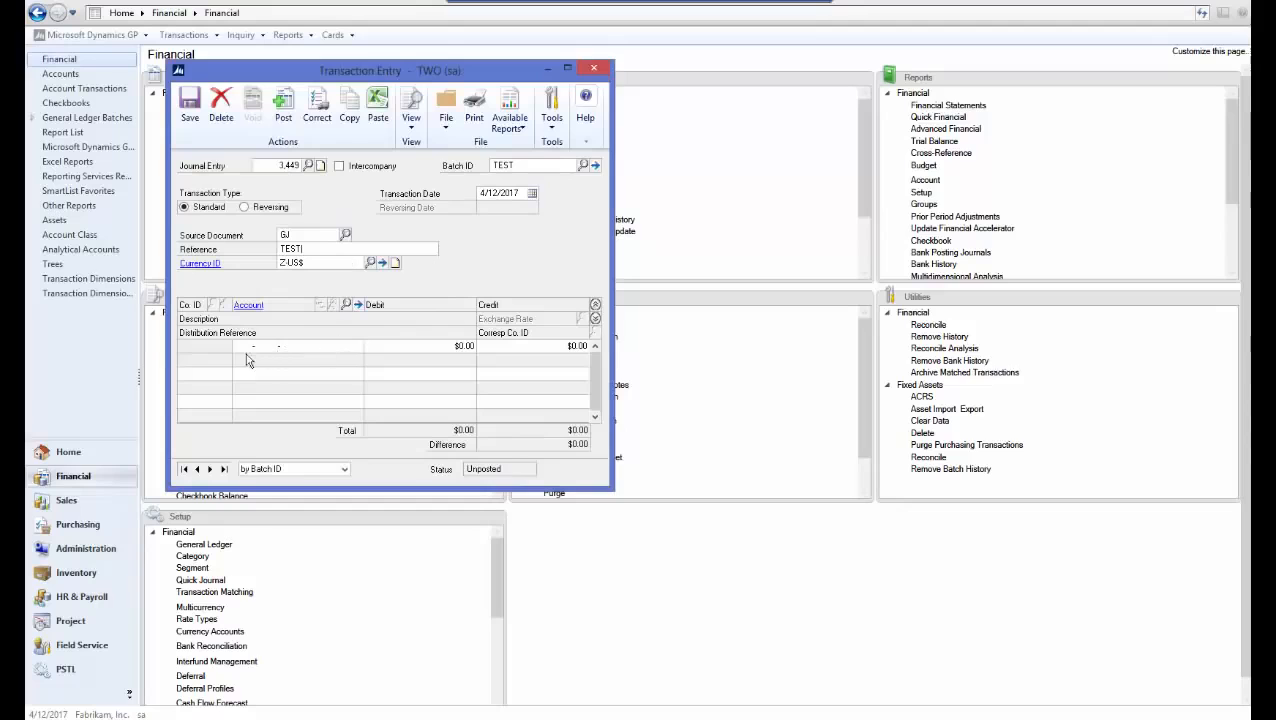
{"action": "left_click", "coordinate": [345, 304]}
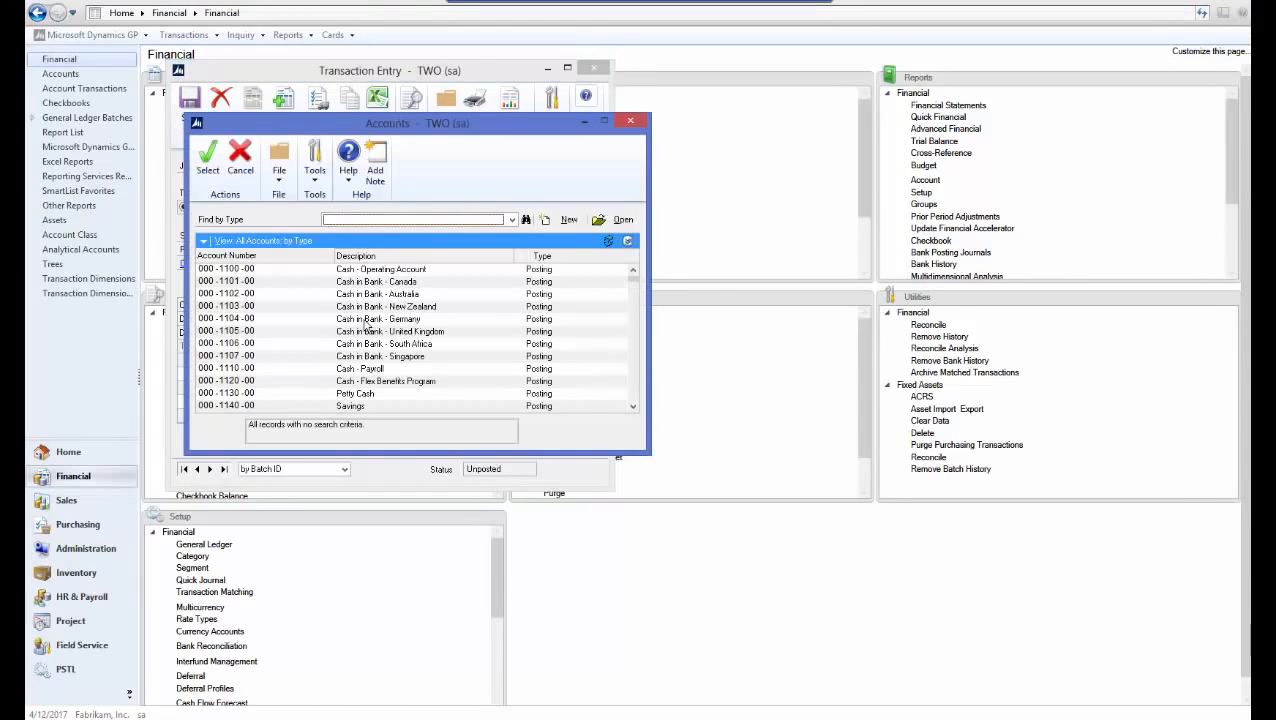
{"action": "double_click", "coordinate": [253, 274]}
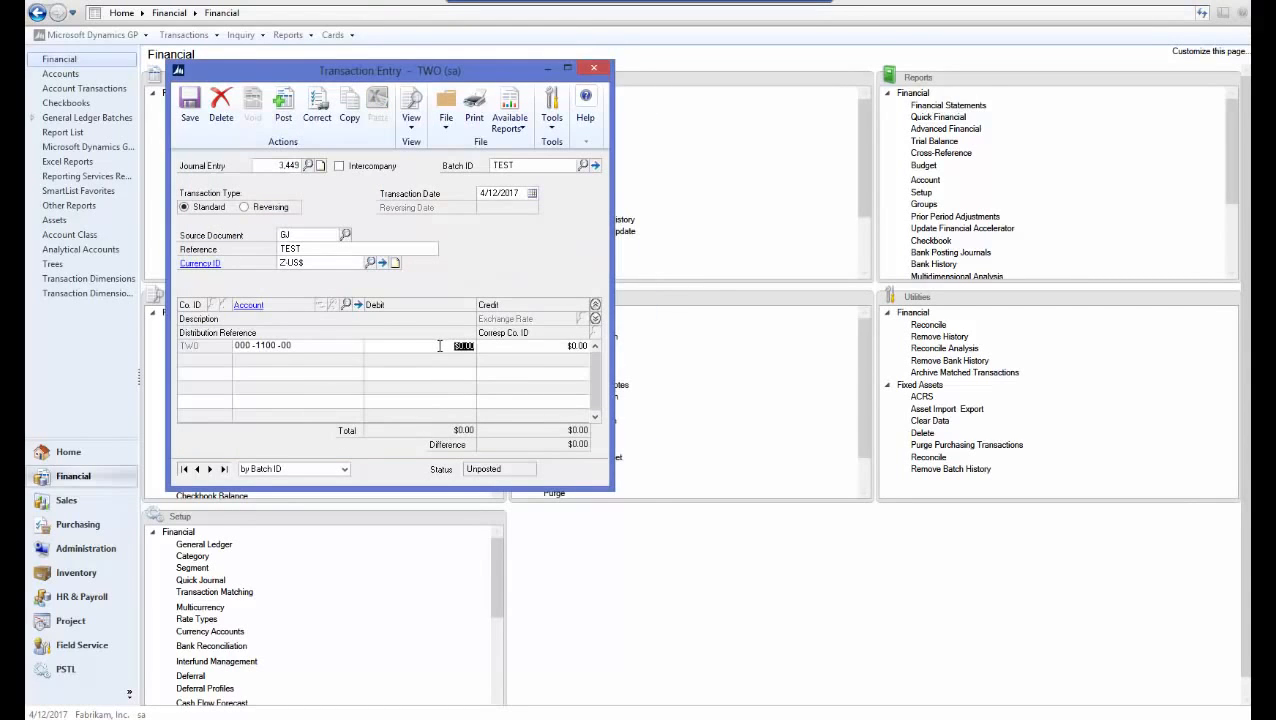
{"action": "type", "text": "10"}
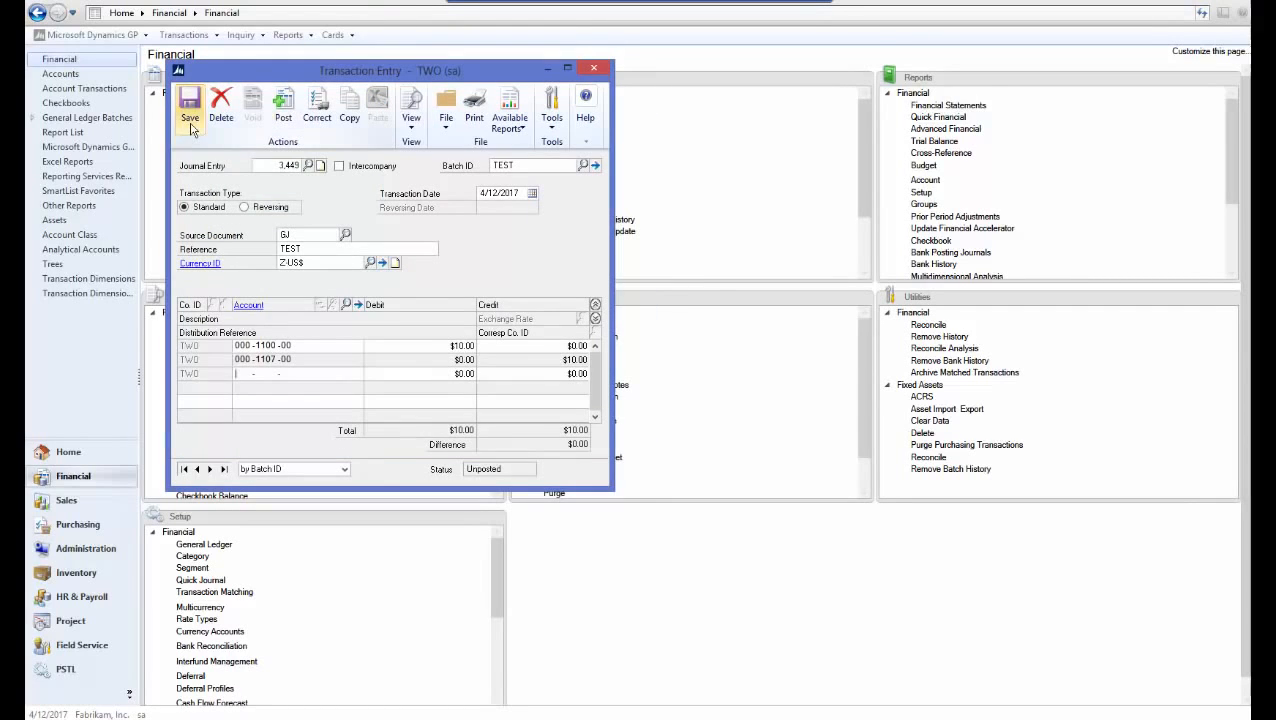
{"action": "left_click", "coordinate": [191, 121]}
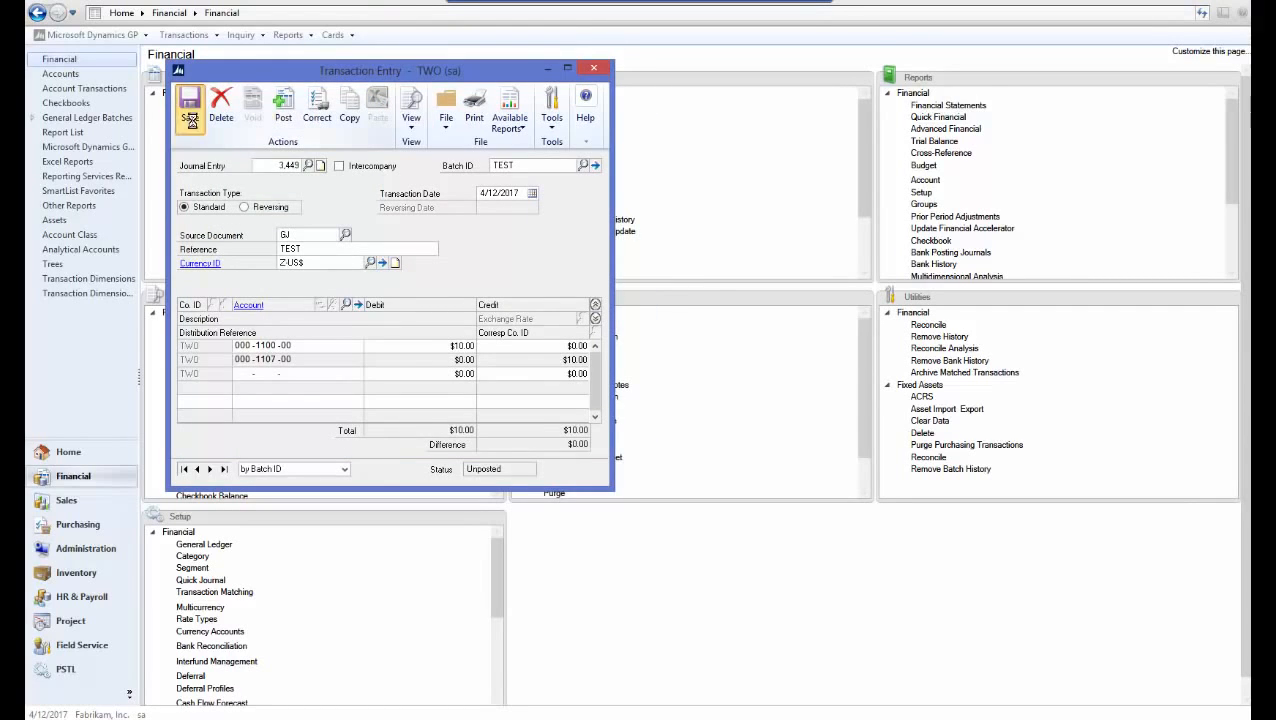
{"action": "left_click", "coordinate": [596, 69]}
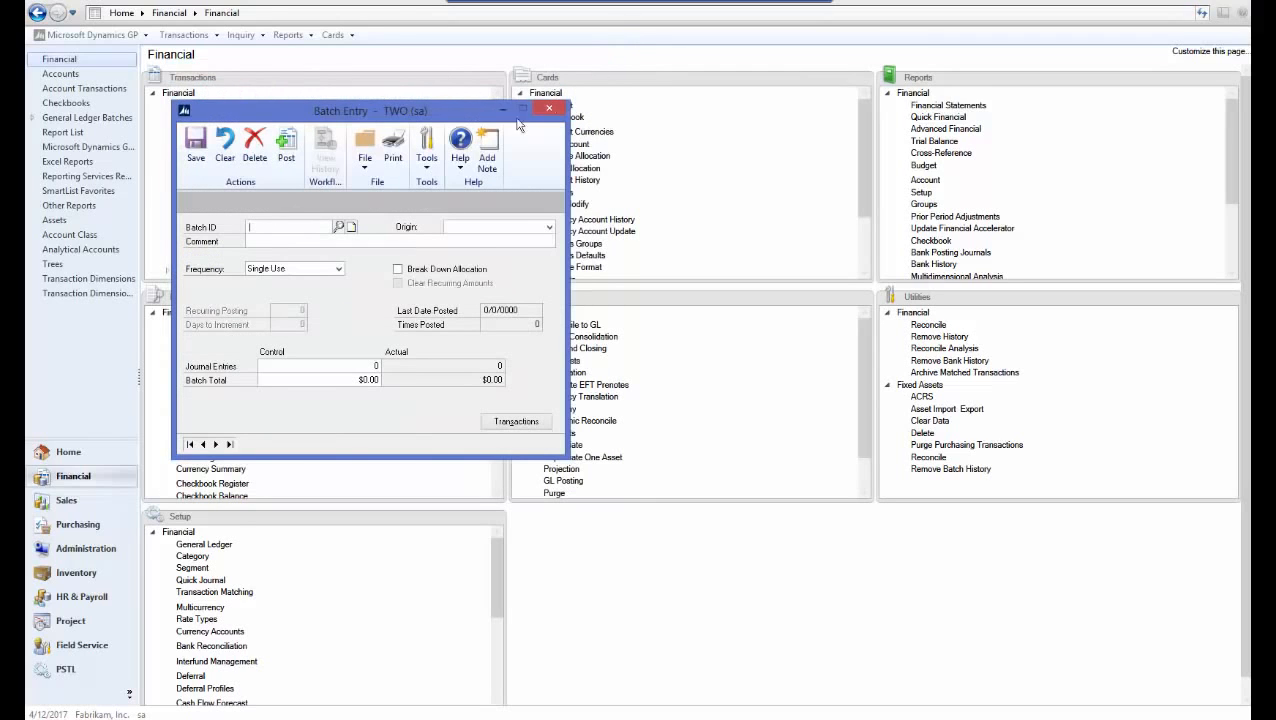
Reload batch TEST with origin General Entry to see its workflow status
{"action": "left_click", "coordinate": [314, 231]}
{"action": "type", "text": "TEST"}
{"action": "key", "text": "Tab"}
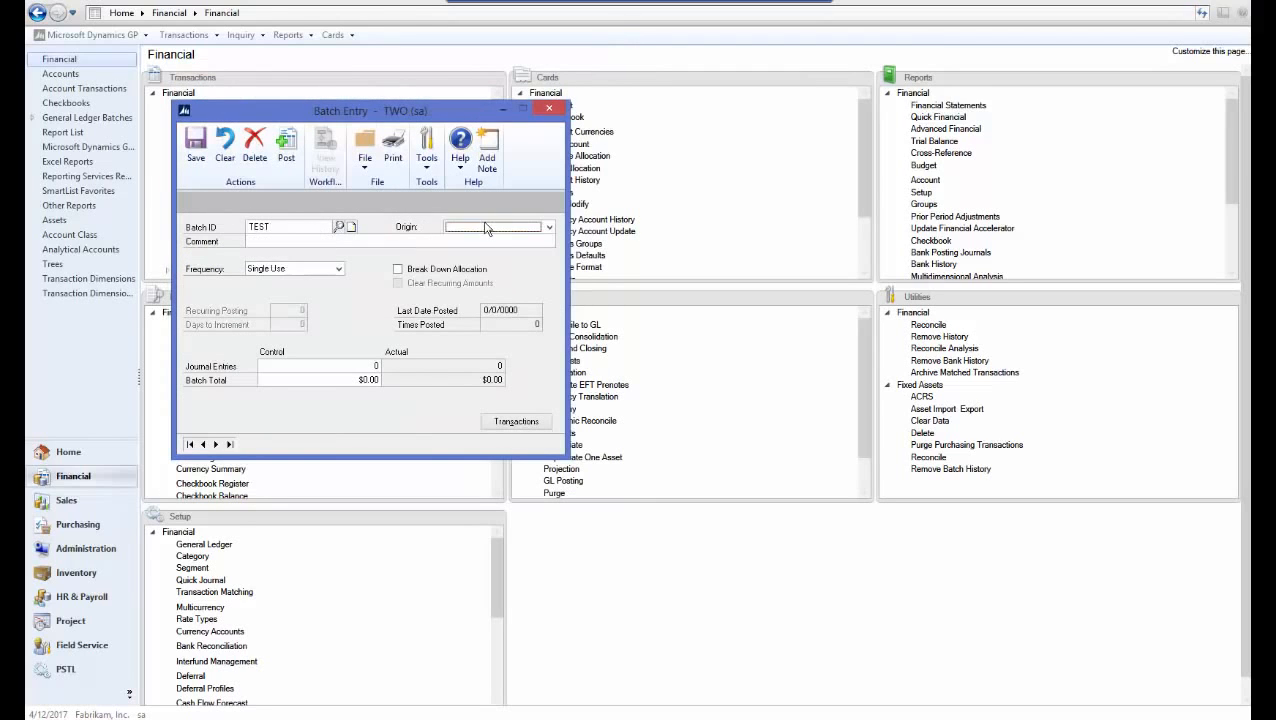
{"action": "left_click", "coordinate": [484, 227]}
{"action": "left_click", "coordinate": [484, 240]}
{"action": "key", "text": "Tab"}
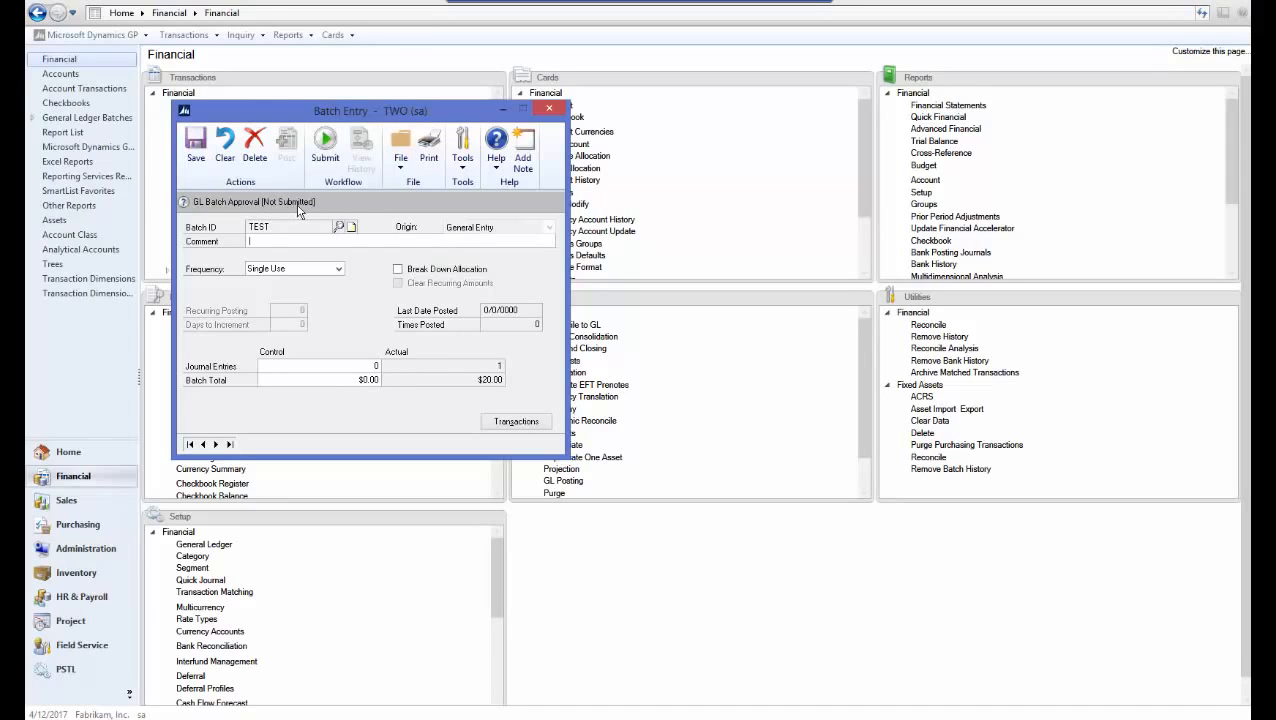
Submit batch TEST without a comment, reload it to confirm pending approval at GL Batch Step 1, then close Batch Entry
{"action": "left_click", "coordinate": [325, 145]}
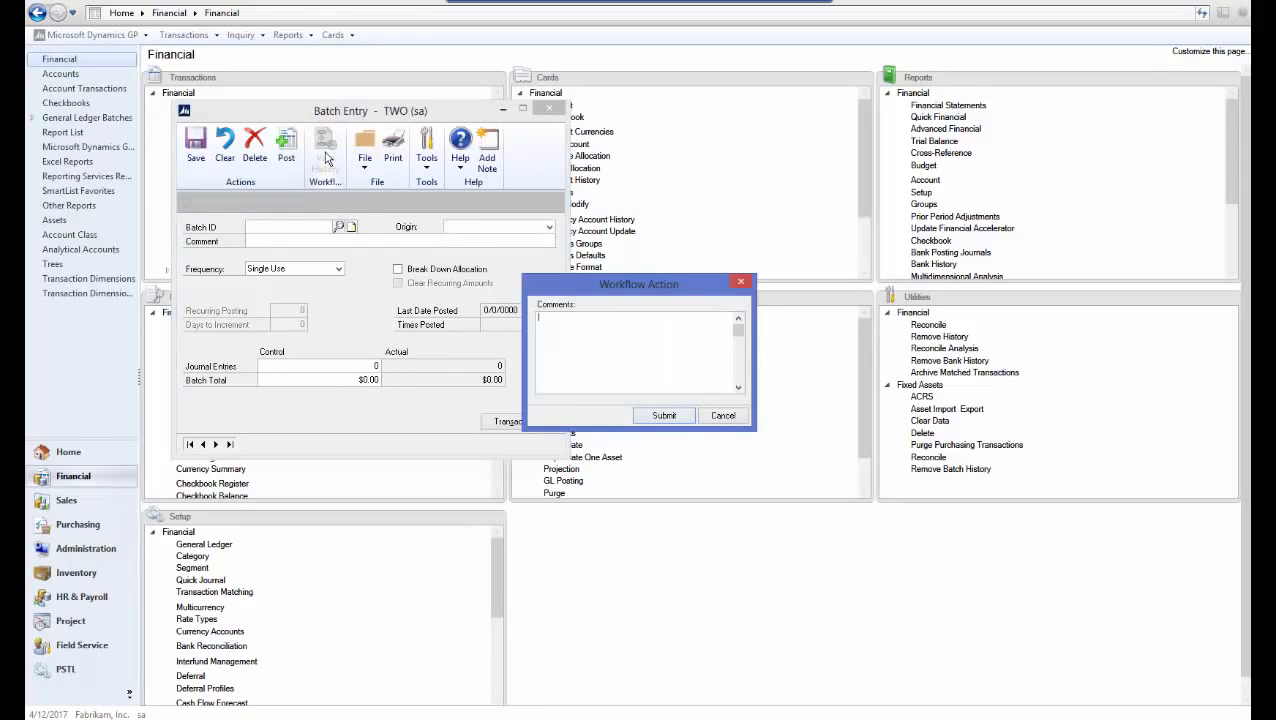
{"action": "left_click", "coordinate": [664, 416]}
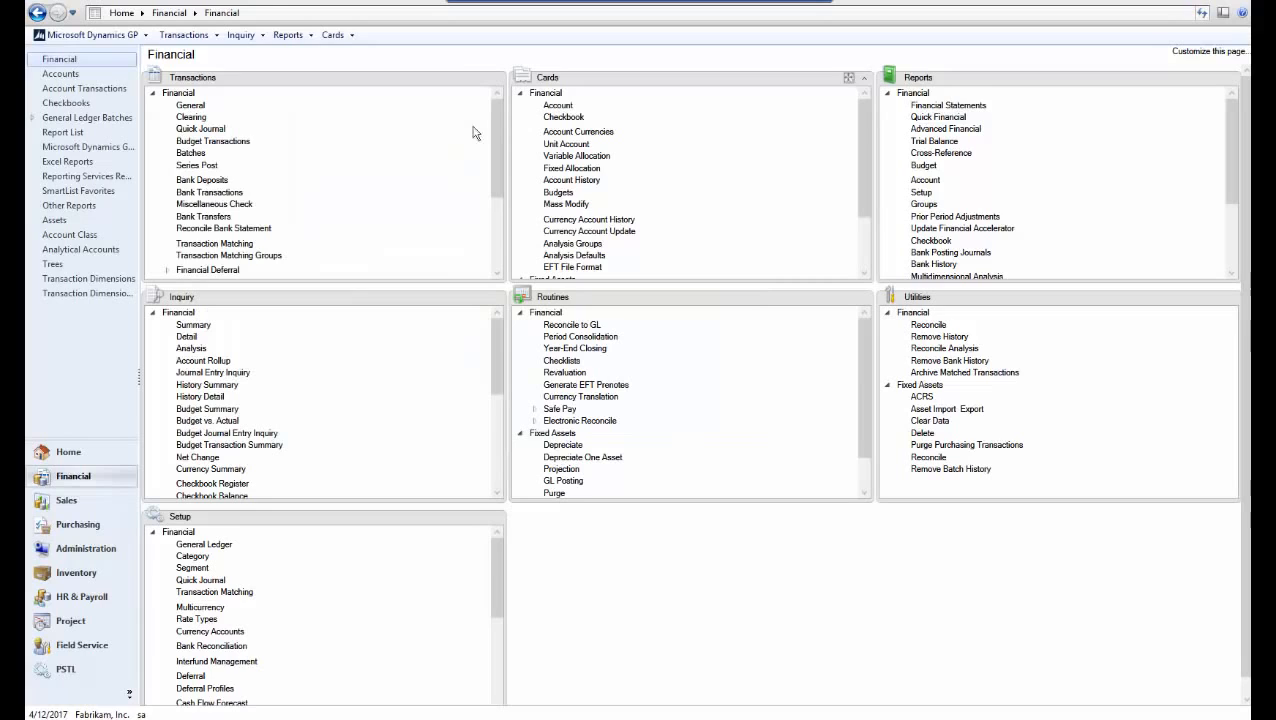
{"action": "left_click", "coordinate": [191, 153]}
{"action": "type", "text": "TEST"}
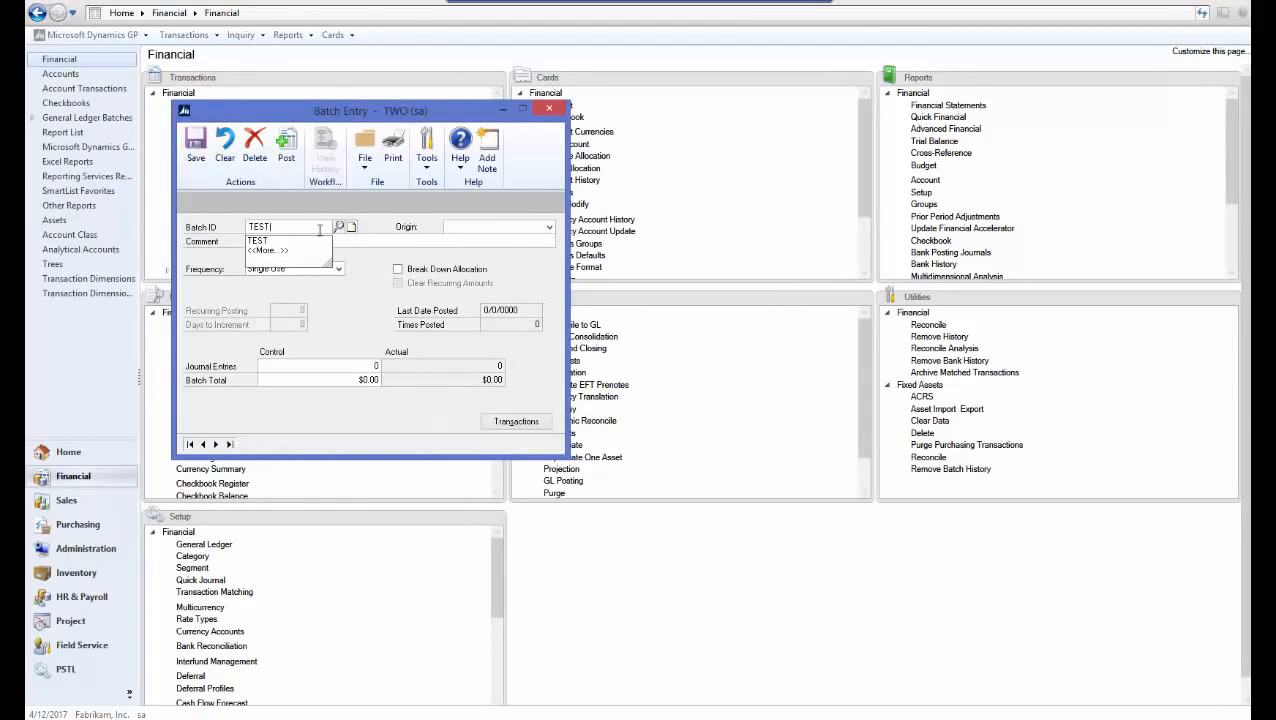
{"action": "key", "text": "Tab"}
{"action": "left_click", "coordinate": [470, 230]}
{"action": "left_click", "coordinate": [470, 240]}
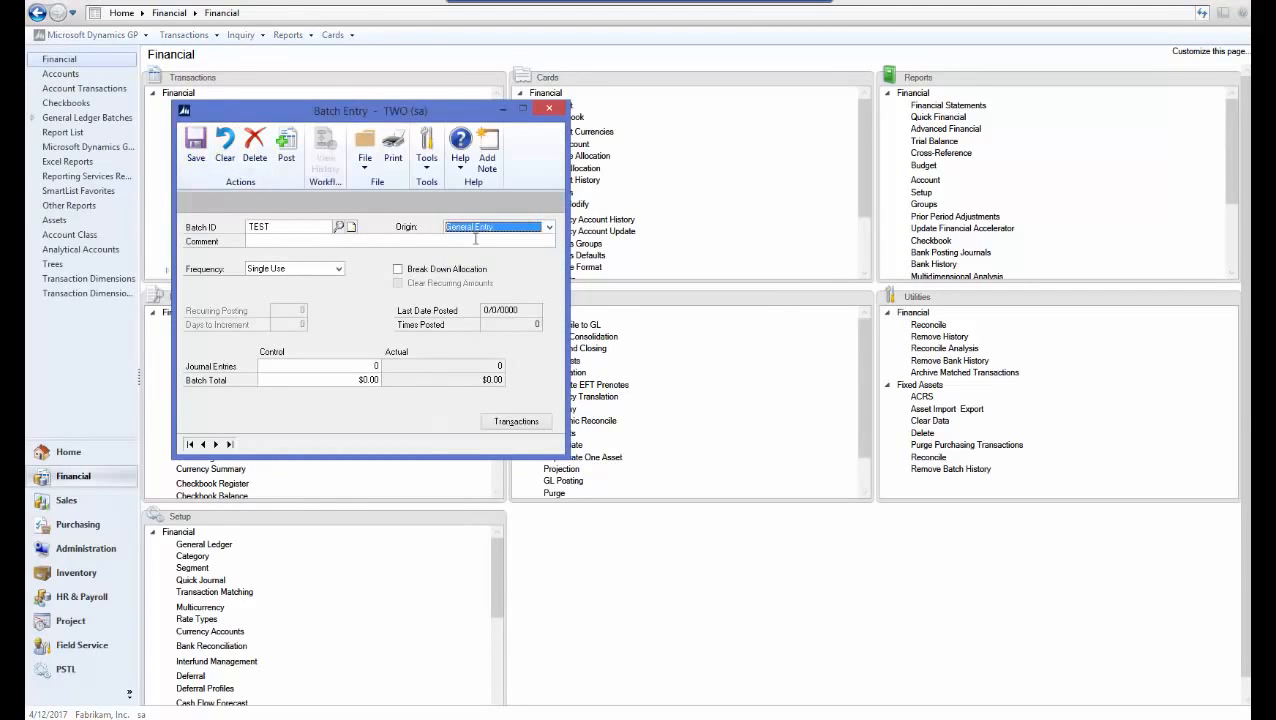
{"action": "key", "text": "Tab"}
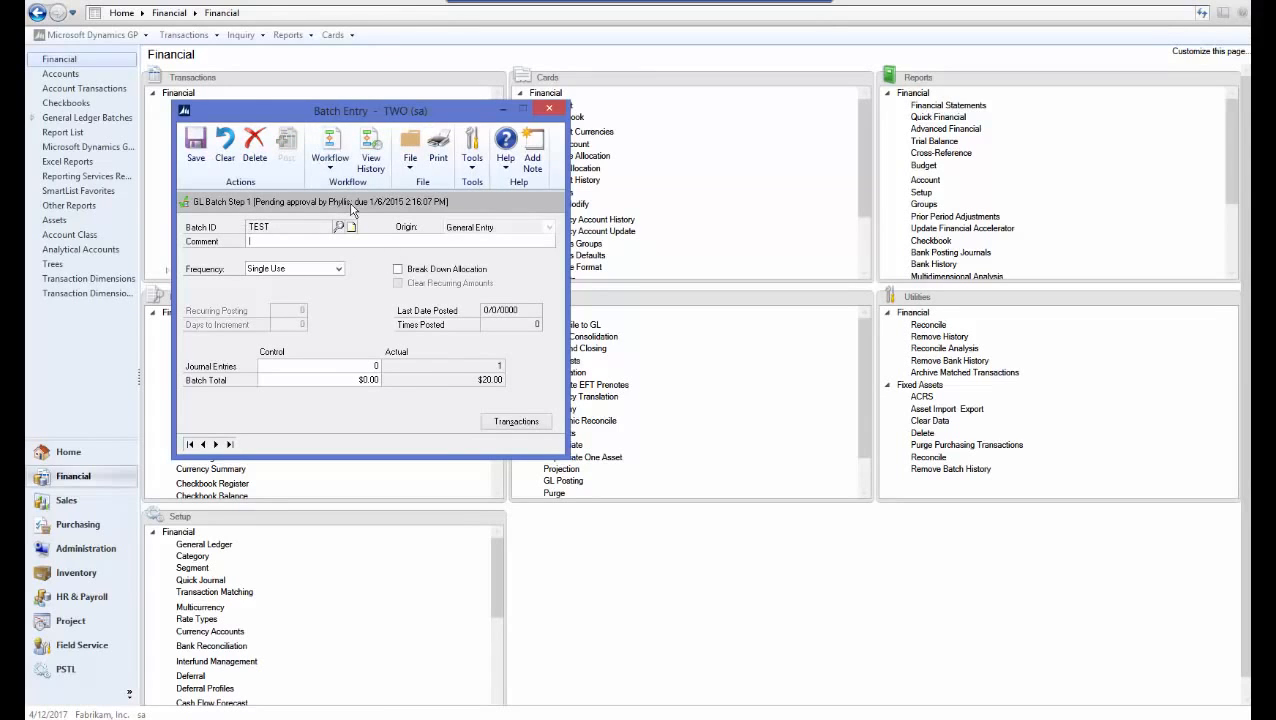
{"action": "left_click", "coordinate": [551, 109]}
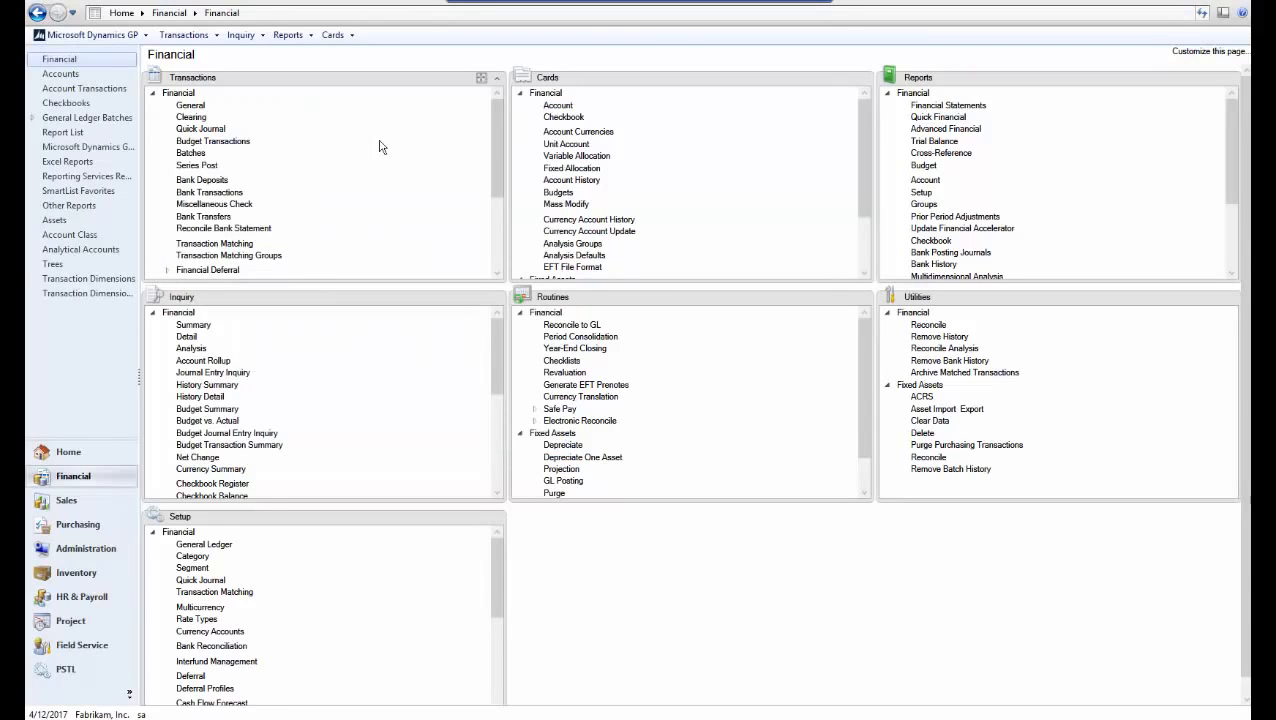
Try marking TEST in Financial Series Posting and dismiss the approval-required warning
{"action": "left_click", "coordinate": [195, 166]}
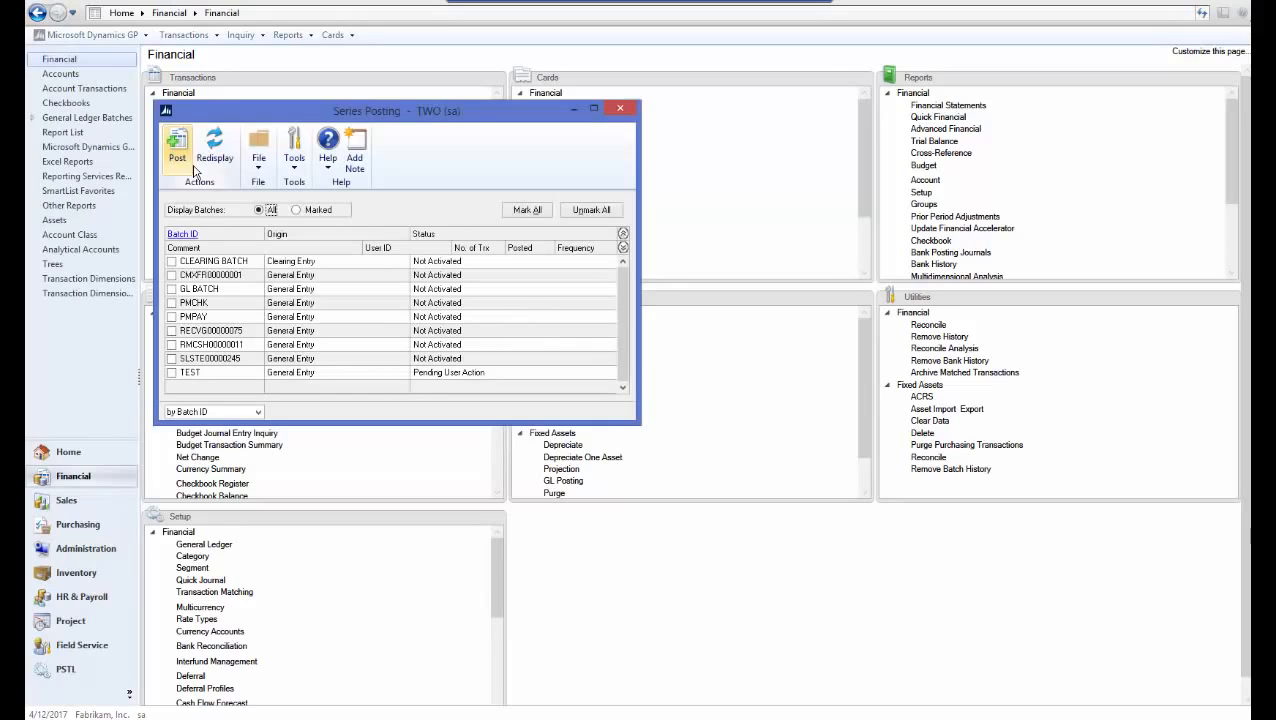
{"action": "left_click", "coordinate": [172, 373]}
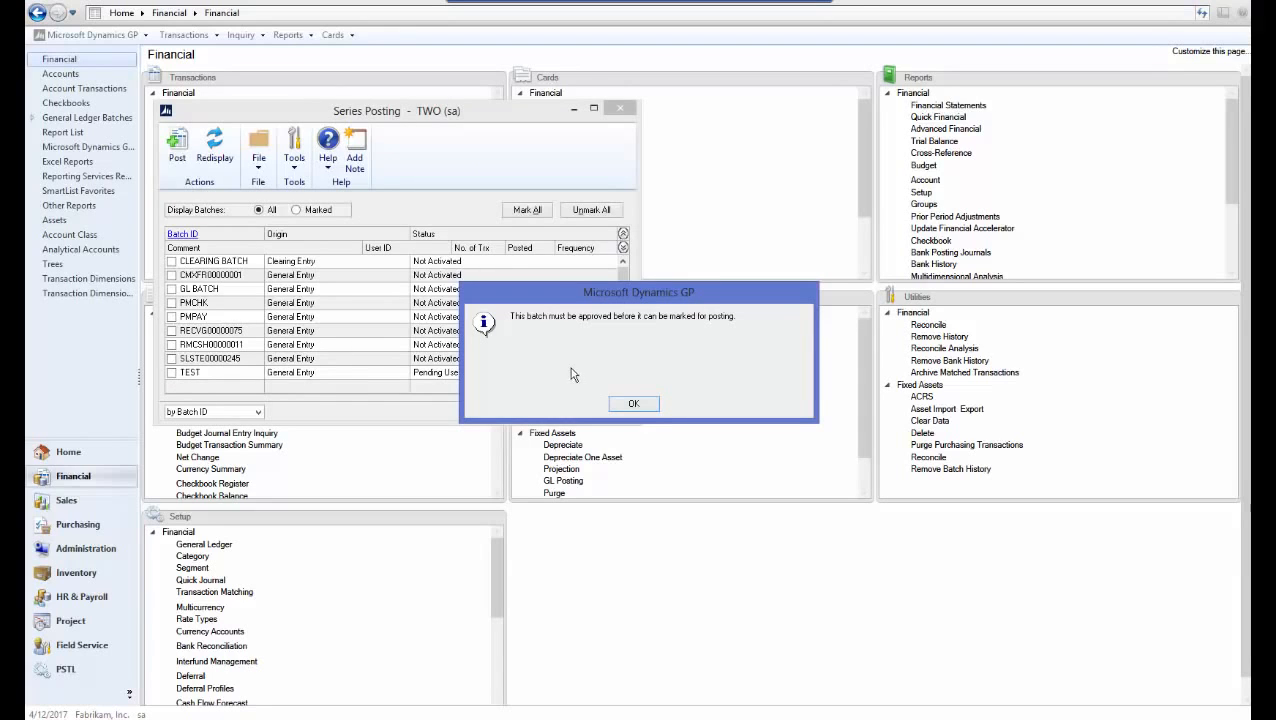
{"action": "left_click", "coordinate": [630, 405]}
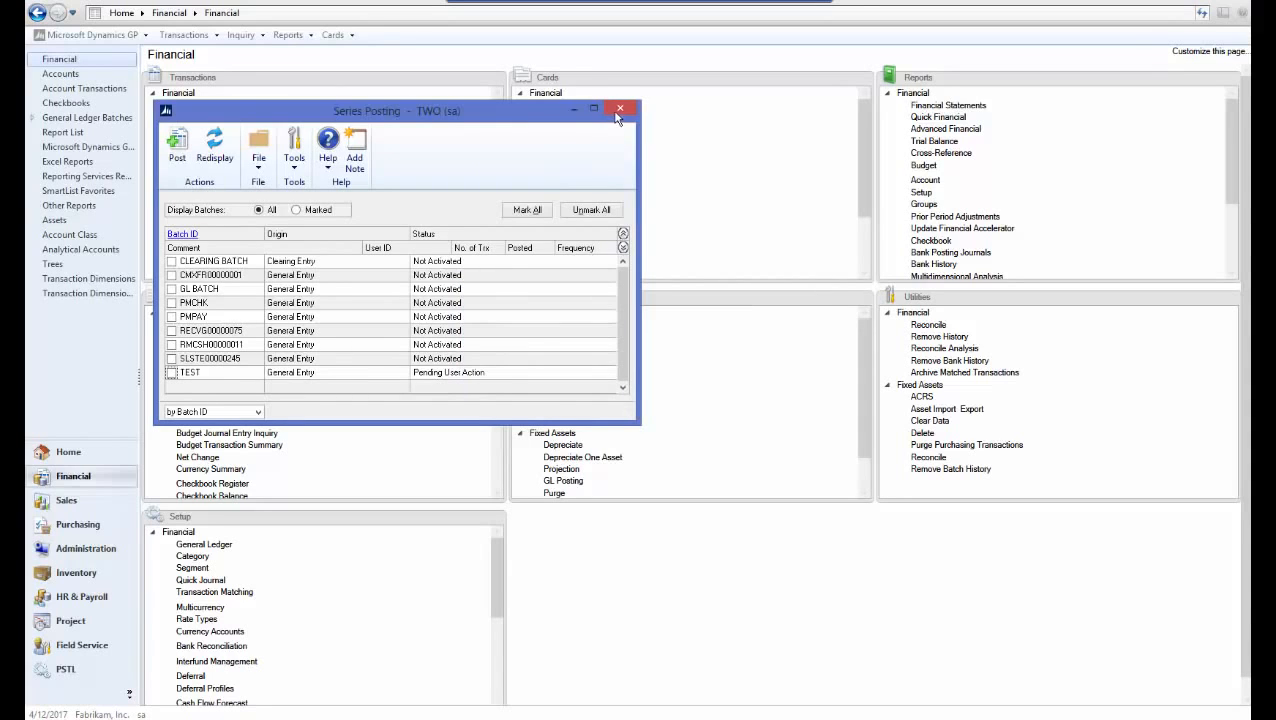
In Master Posting filtered to Financial, try marking TEST and dismiss the approval-required warning
{"action": "left_click", "coordinate": [78, 37]}
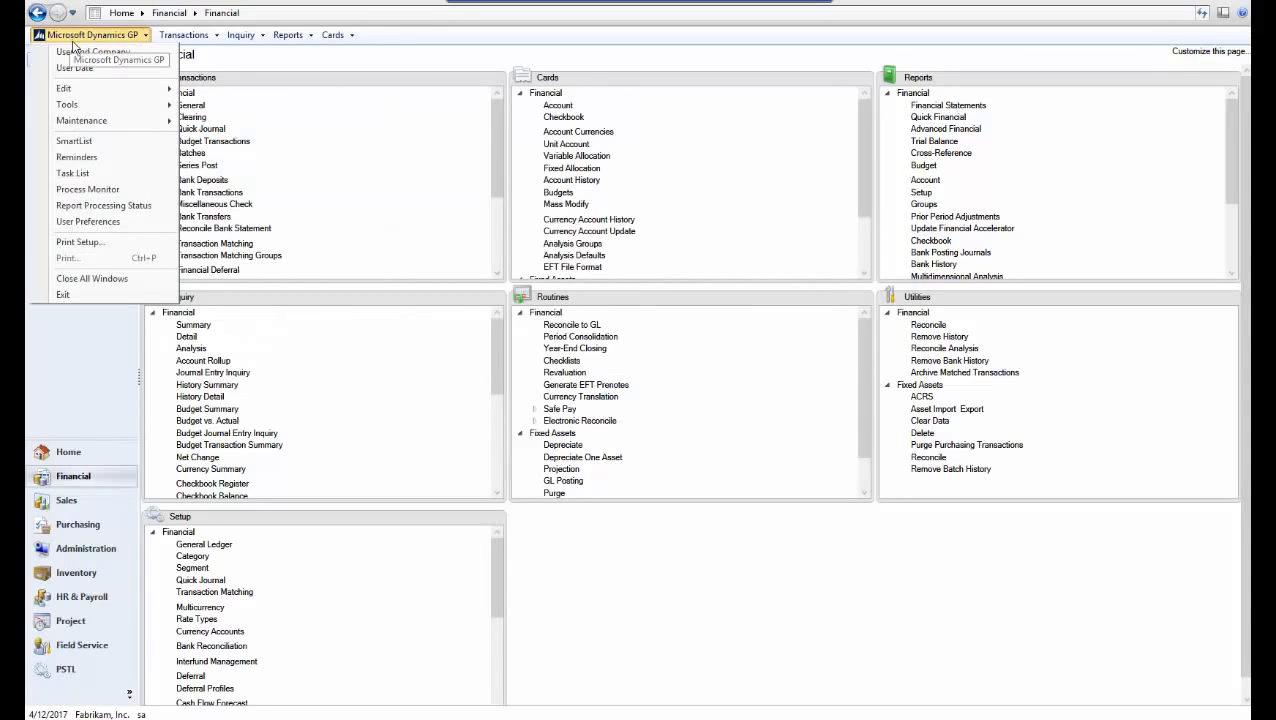
{"action": "mouse_move", "coordinate": [168, 106]}
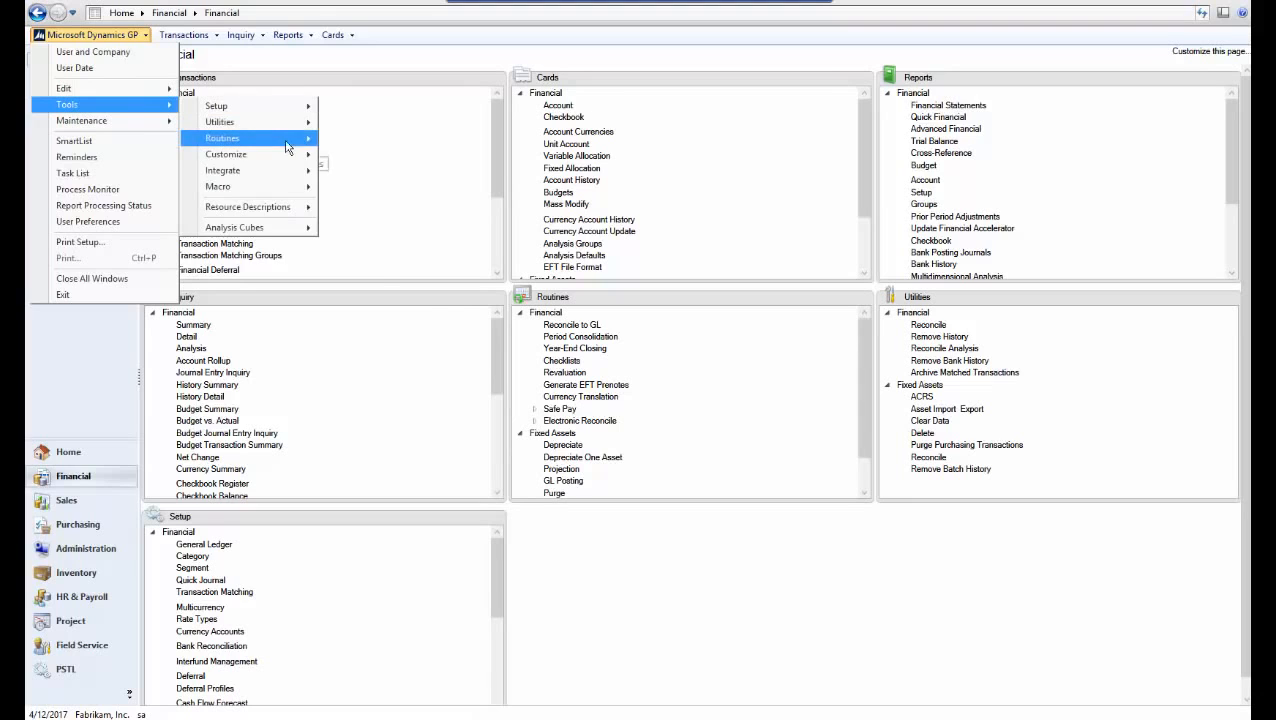
{"action": "mouse_move", "coordinate": [286, 147]}
{"action": "left_click", "coordinate": [410, 253]}
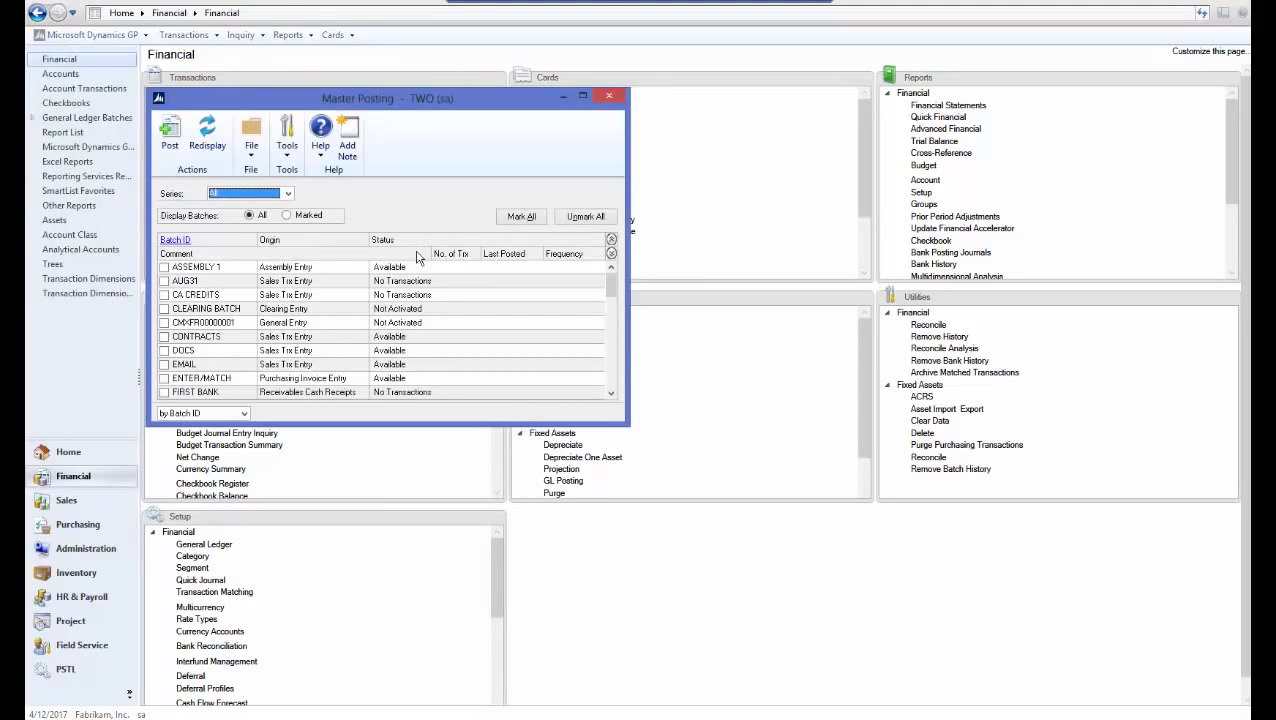
{"action": "left_click", "coordinate": [244, 196]}
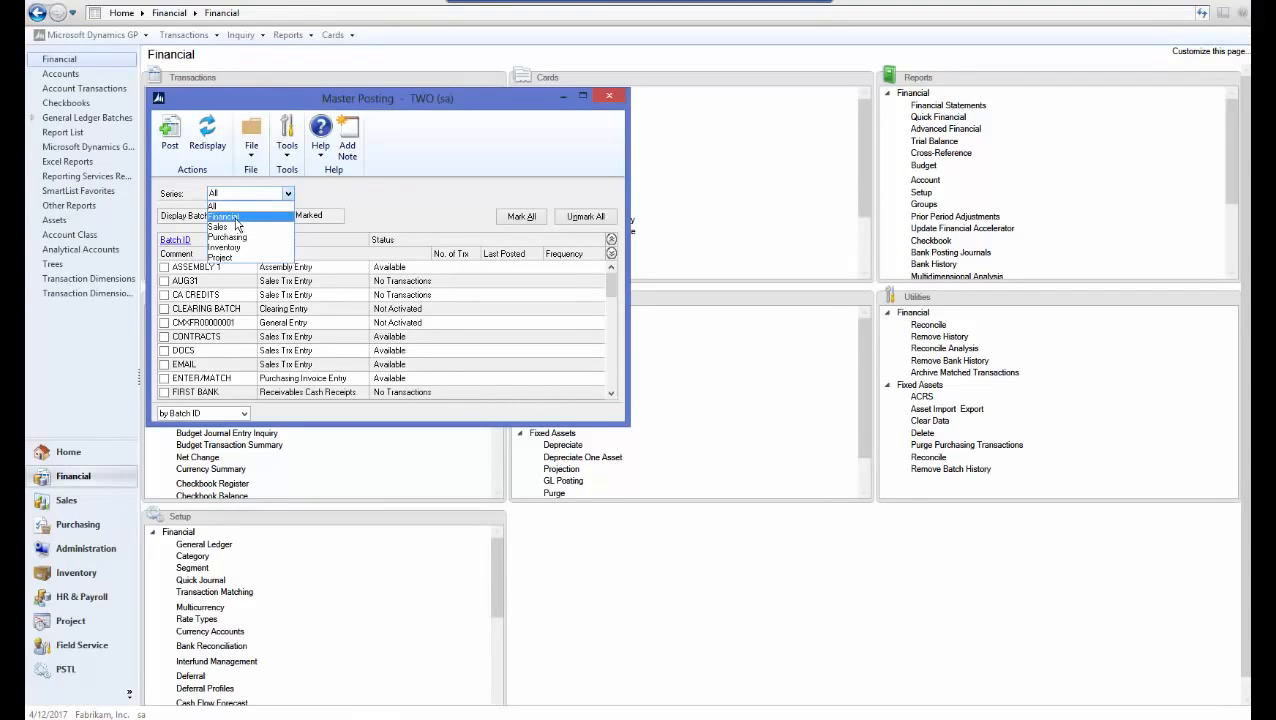
{"action": "left_click", "coordinate": [236, 218]}
{"action": "left_click", "coordinate": [164, 379]}
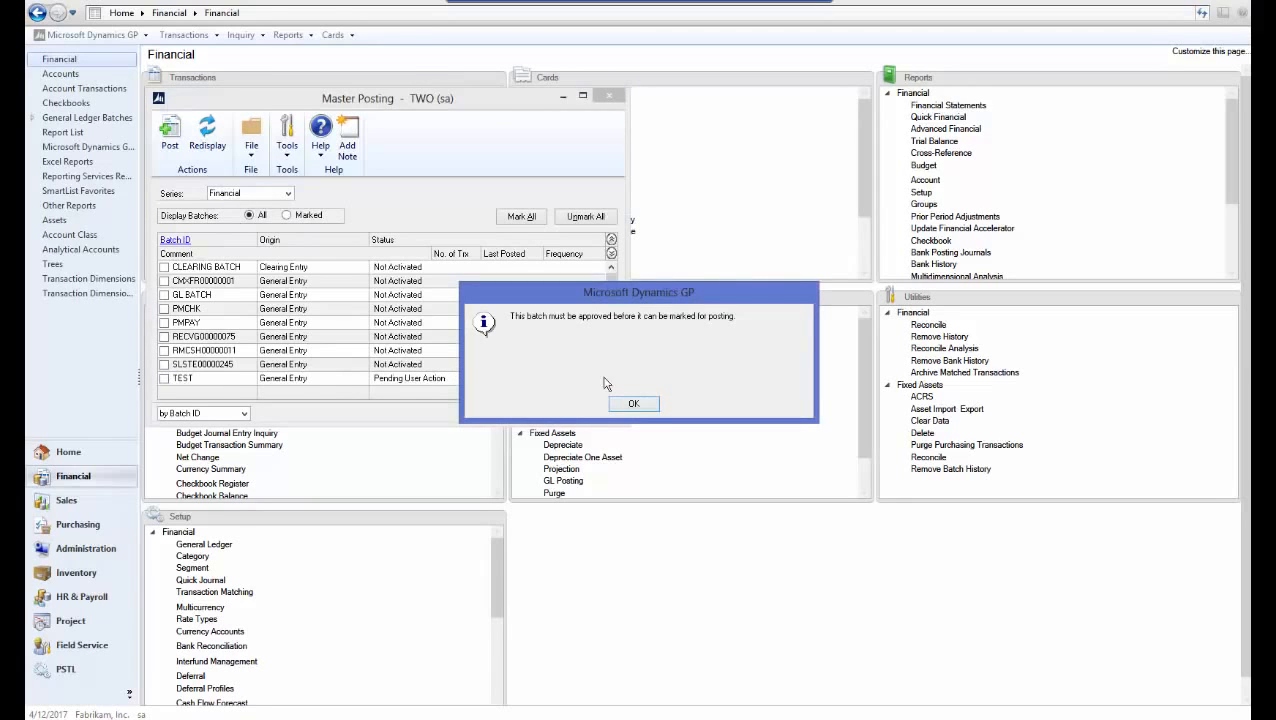
{"action": "left_click", "coordinate": [634, 404]}
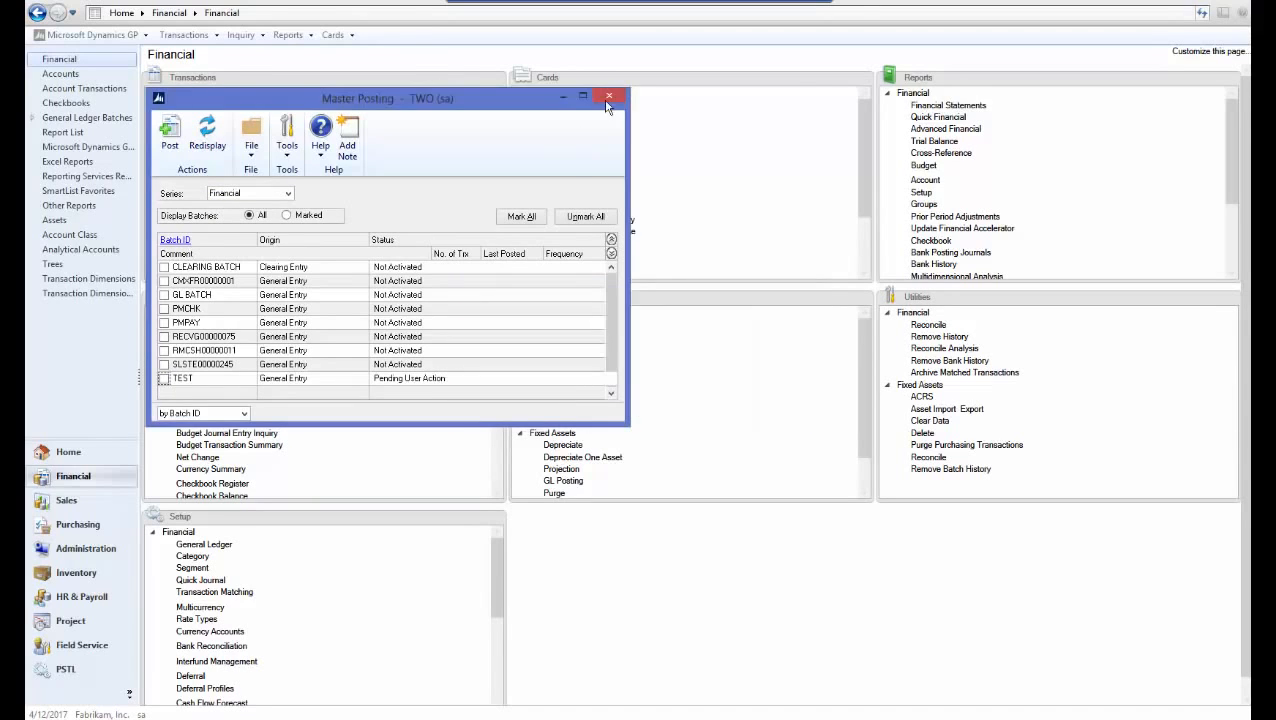
As the approving user, view TEST in General Ledger Batches Pending Approval, then return to Financial
{"action": "left_click", "coordinate": [609, 98]}
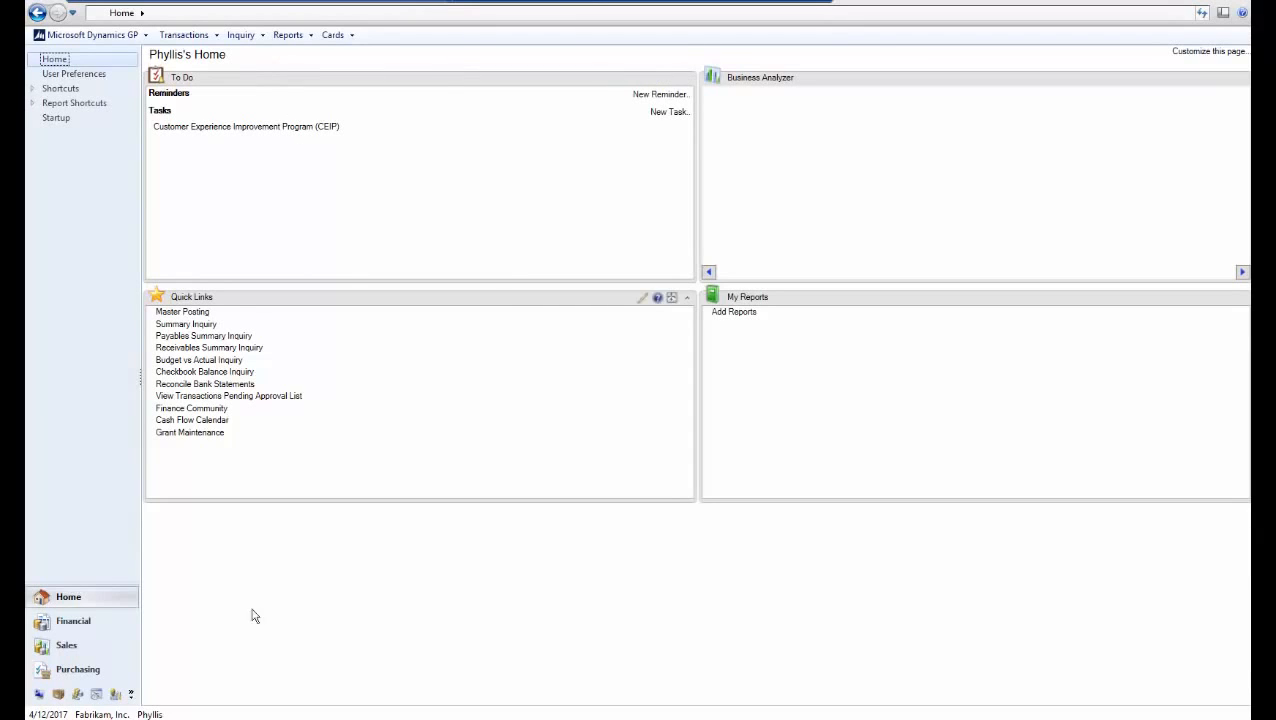
{"action": "left_click", "coordinate": [215, 719]}
{"action": "left_click", "coordinate": [80, 621]}
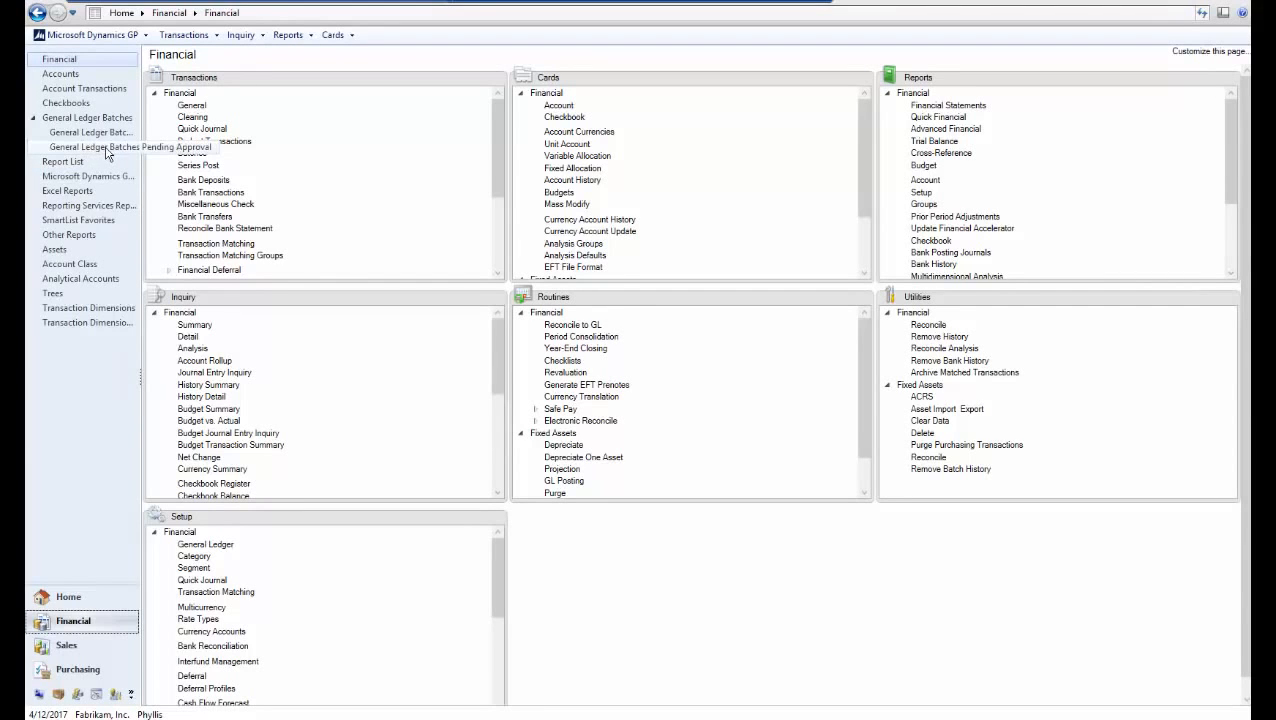
{"action": "left_click", "coordinate": [107, 150]}
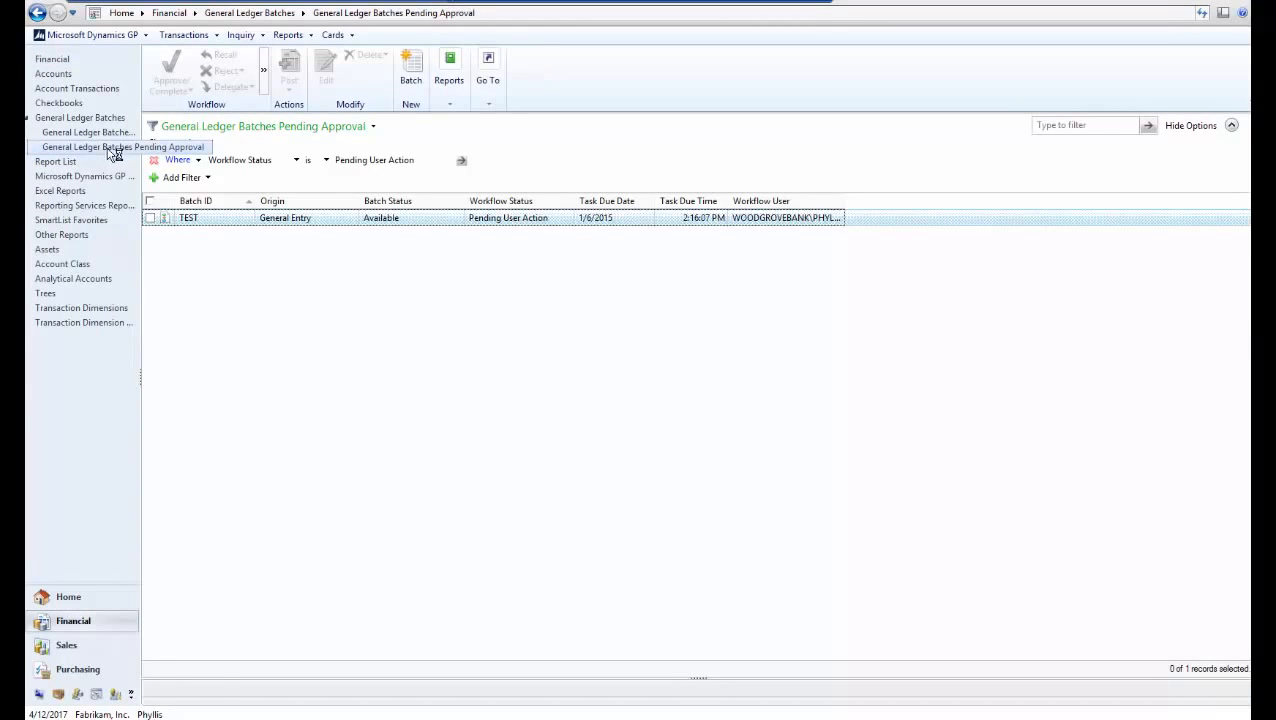
{"action": "left_click", "coordinate": [151, 217]}
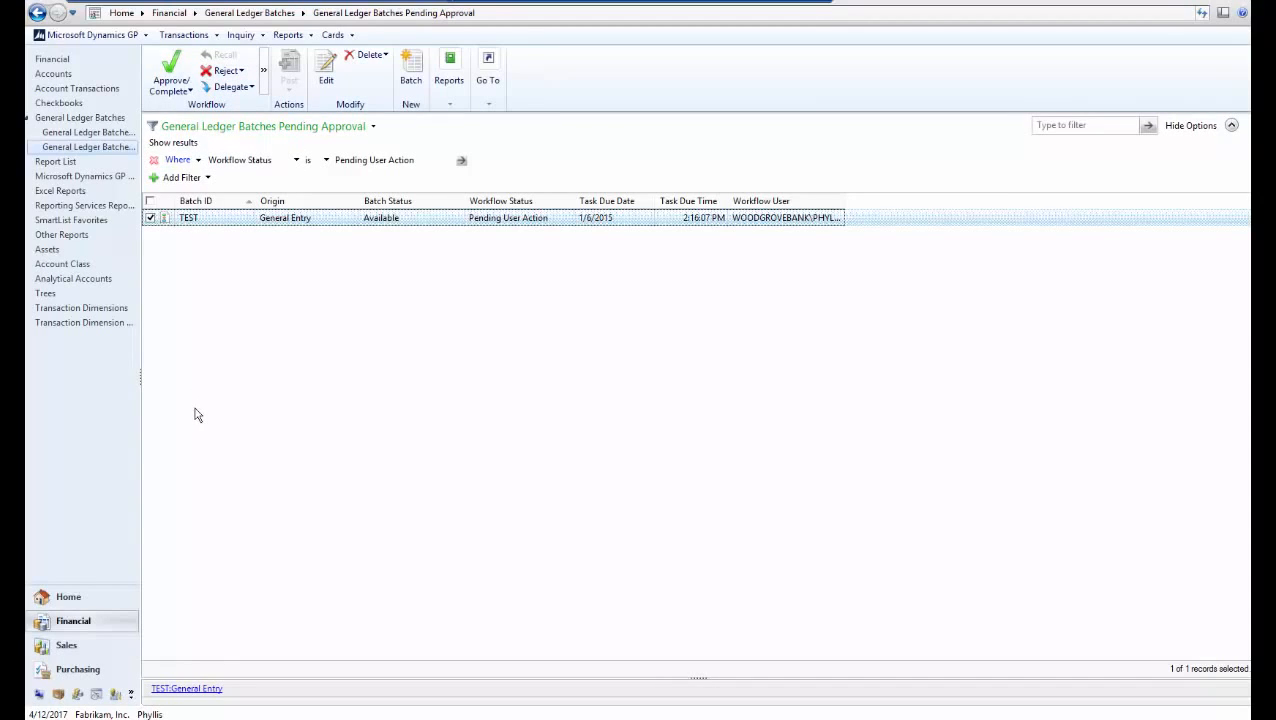
{"action": "left_click", "coordinate": [52, 59]}
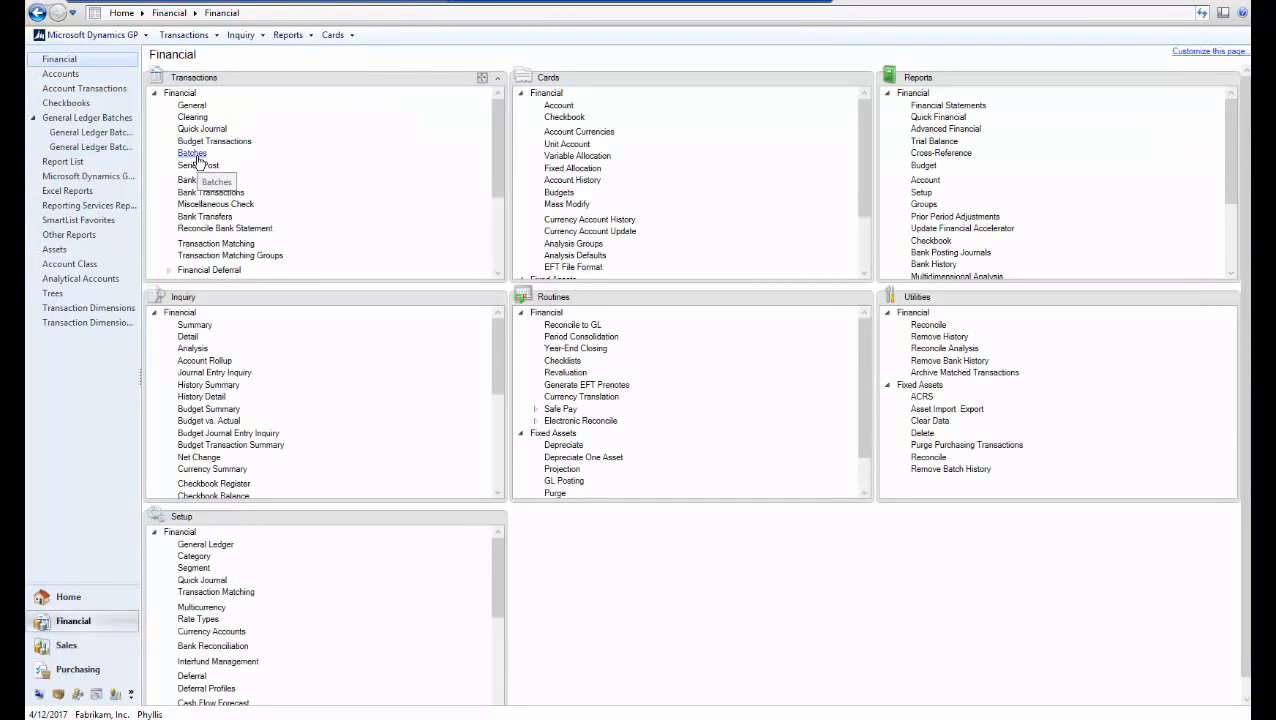
Load batch TEST with origin General Entry and approve it through Workflow > Approve
{"action": "left_click", "coordinate": [196, 153]}
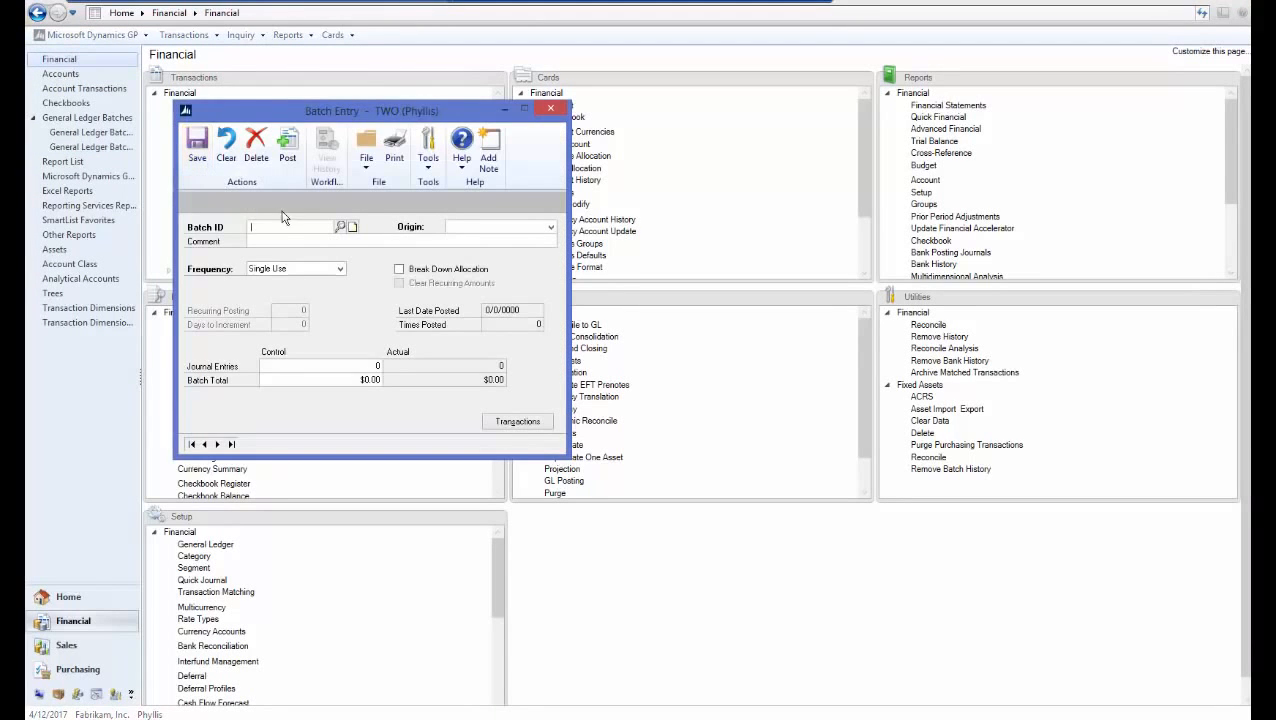
{"action": "type", "text": "TE"}
{"action": "left_click", "coordinate": [296, 241]}
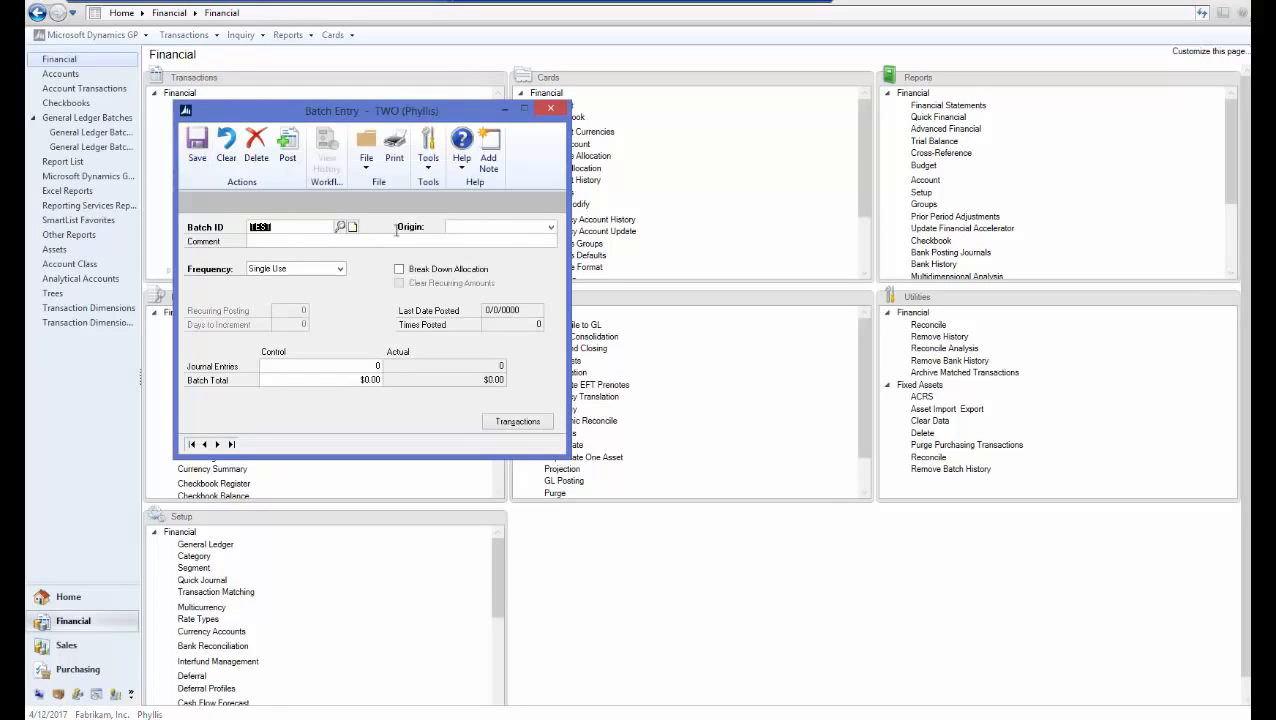
{"action": "left_click", "coordinate": [470, 228]}
{"action": "left_click", "coordinate": [476, 238]}
{"action": "key", "text": "Tab"}
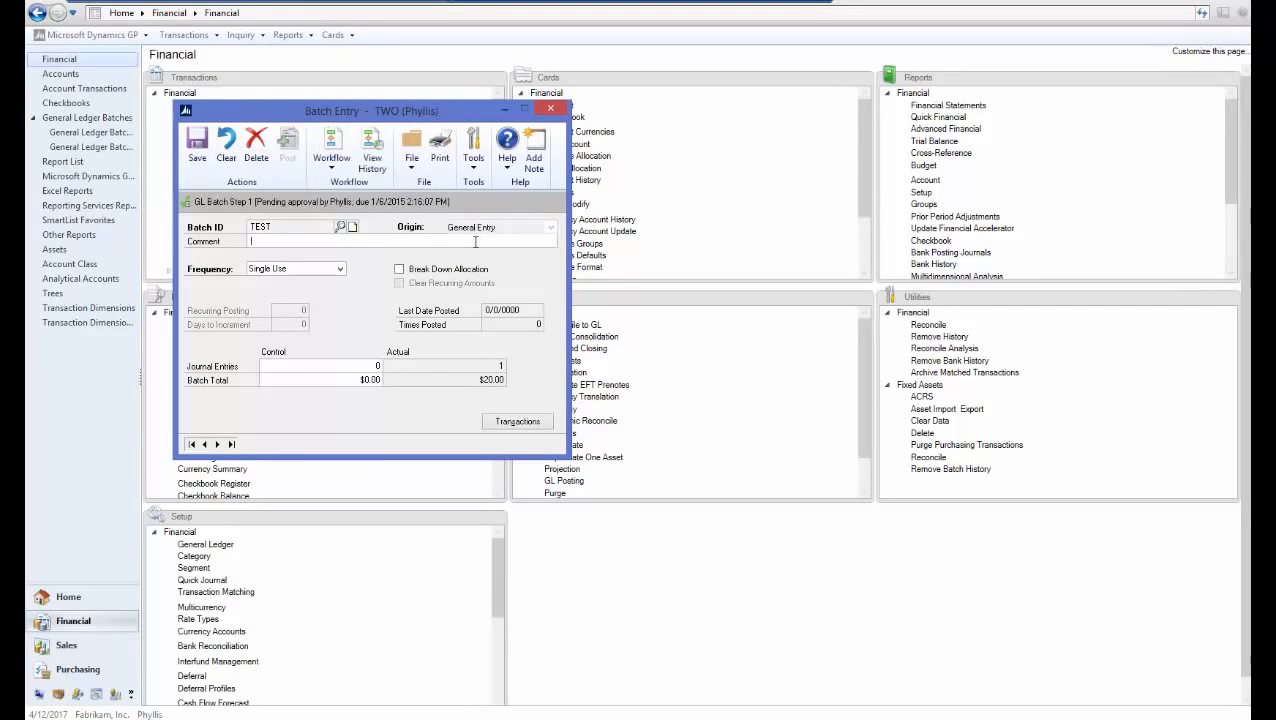
{"action": "left_click", "coordinate": [335, 172]}
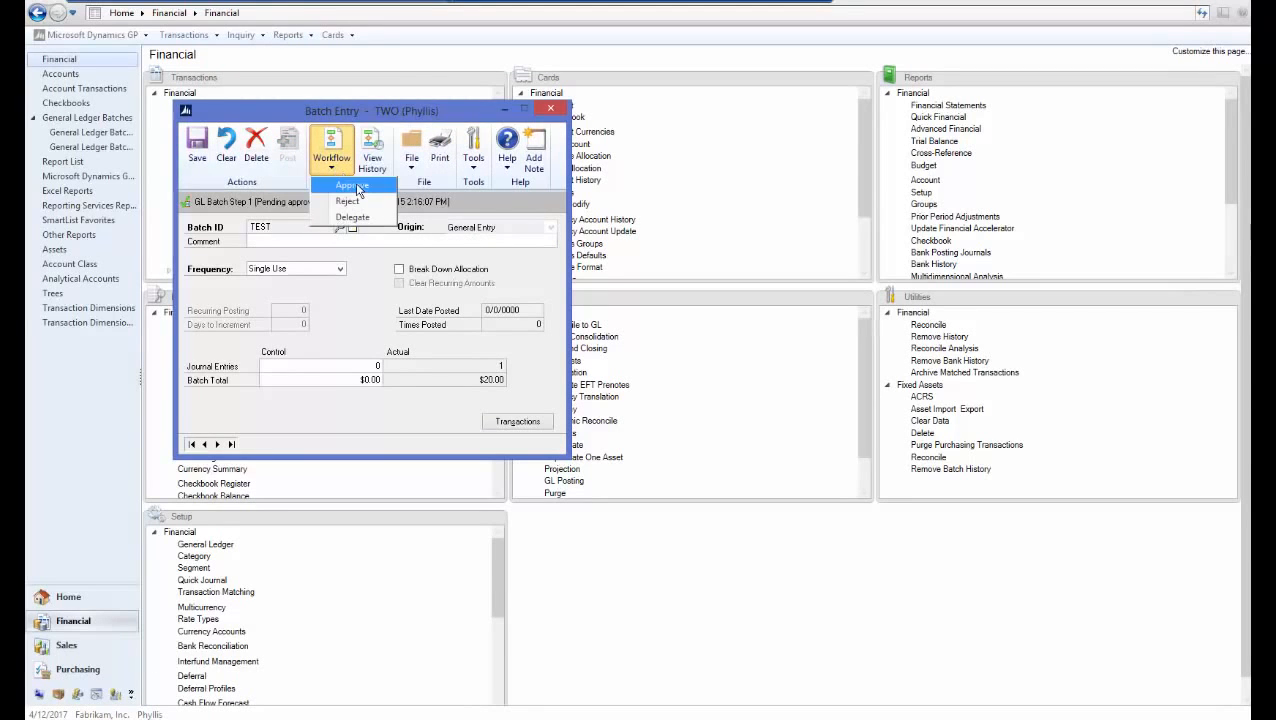
{"action": "left_click", "coordinate": [358, 188]}
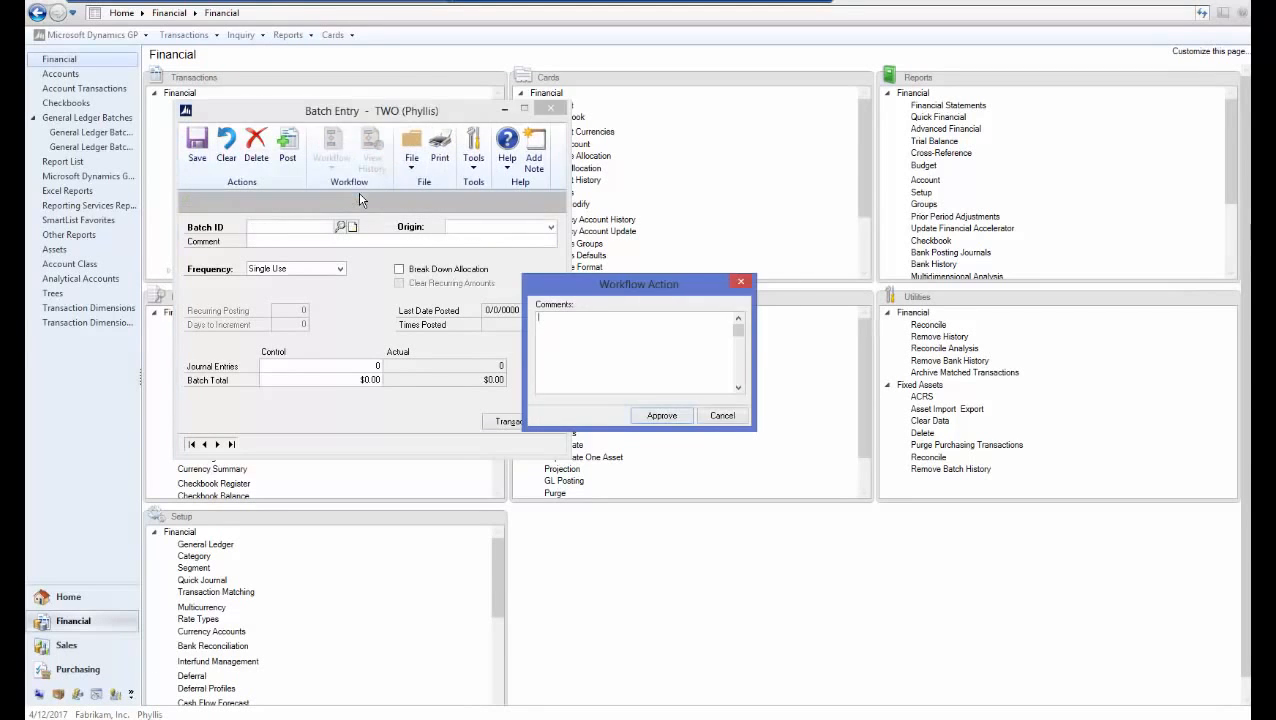
{"action": "left_click", "coordinate": [661, 416]}
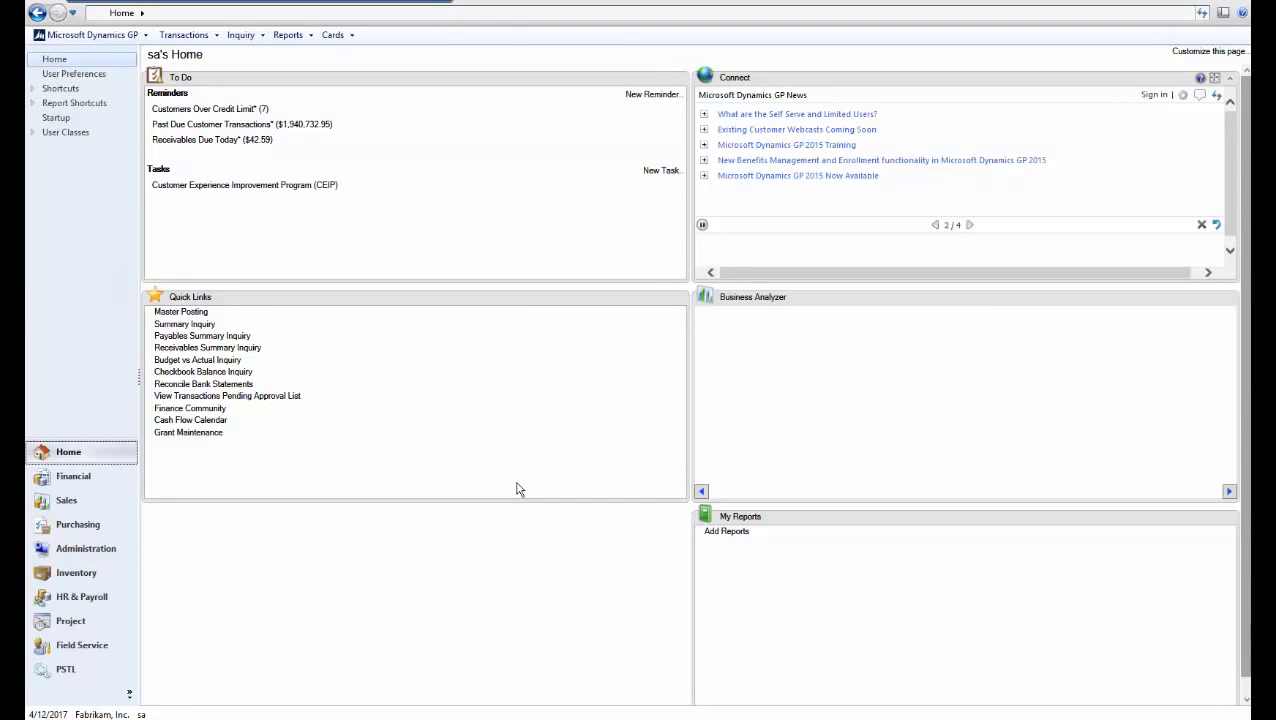
In Workflow Maintenance, add the Administrator user as manager of the Payables Batch Approval workflow type
{"action": "left_click", "coordinate": [85, 552]}
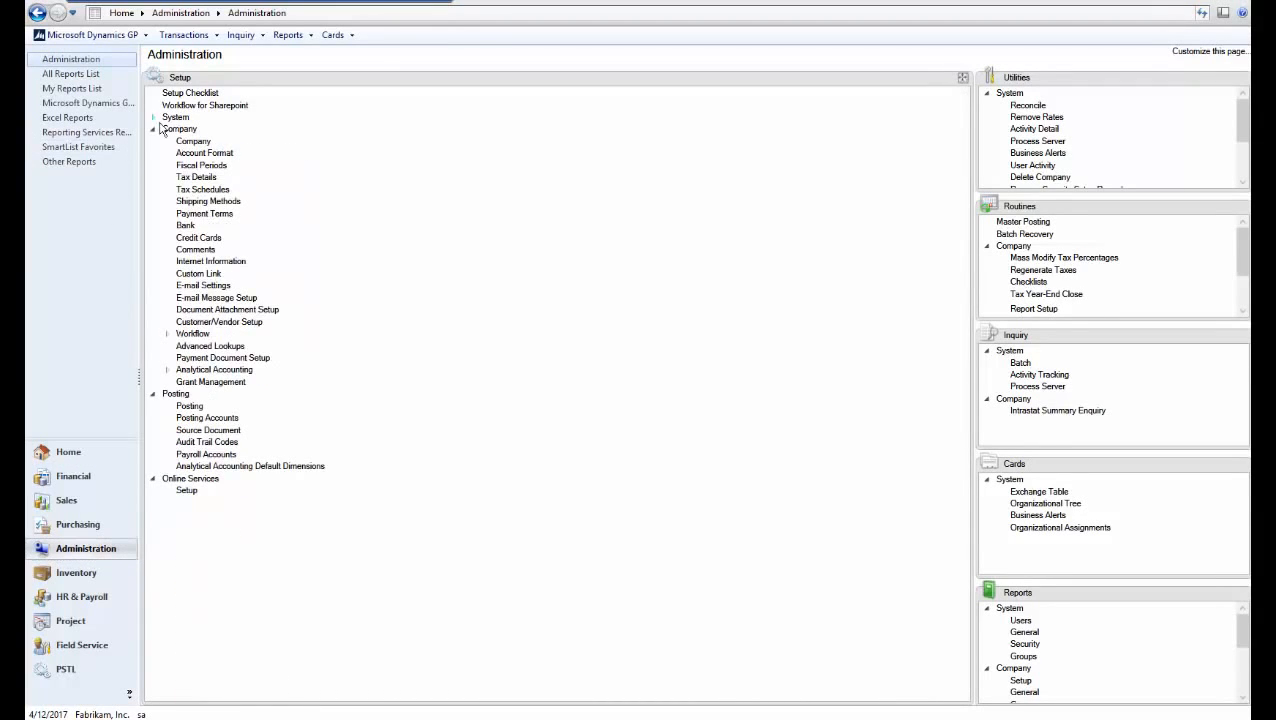
{"action": "left_click", "coordinate": [167, 334]}
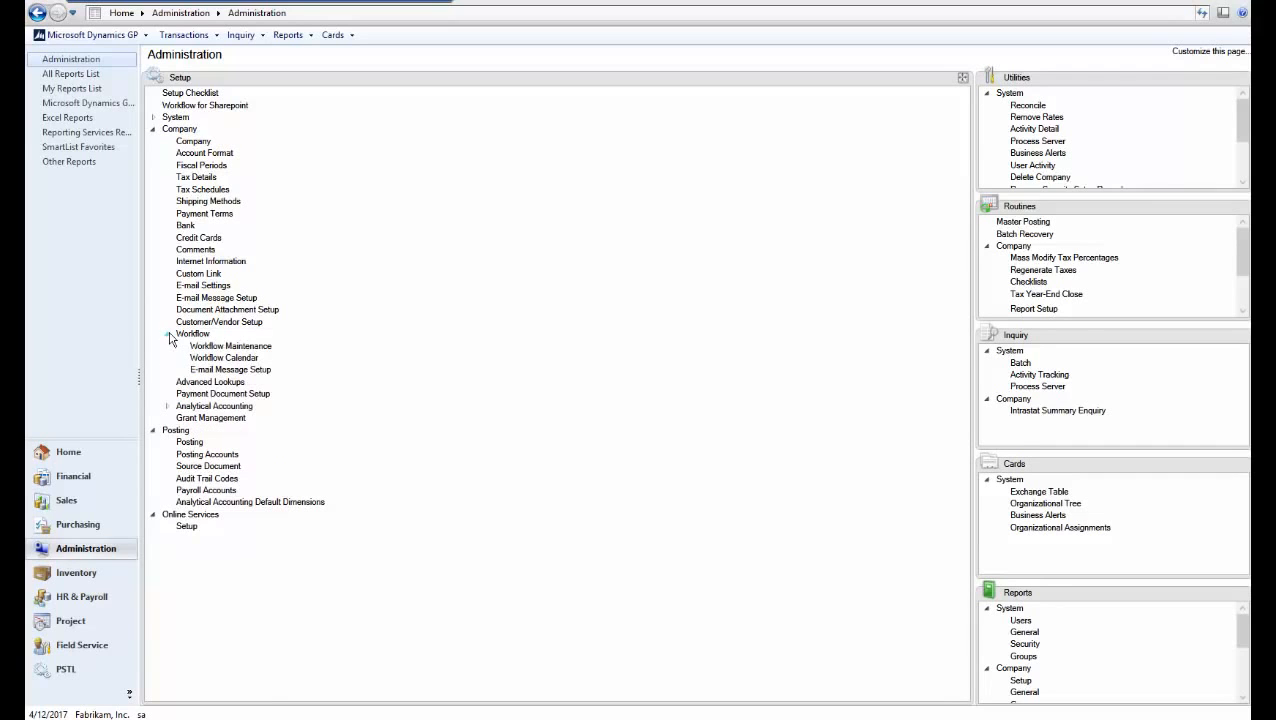
{"action": "left_click", "coordinate": [215, 346]}
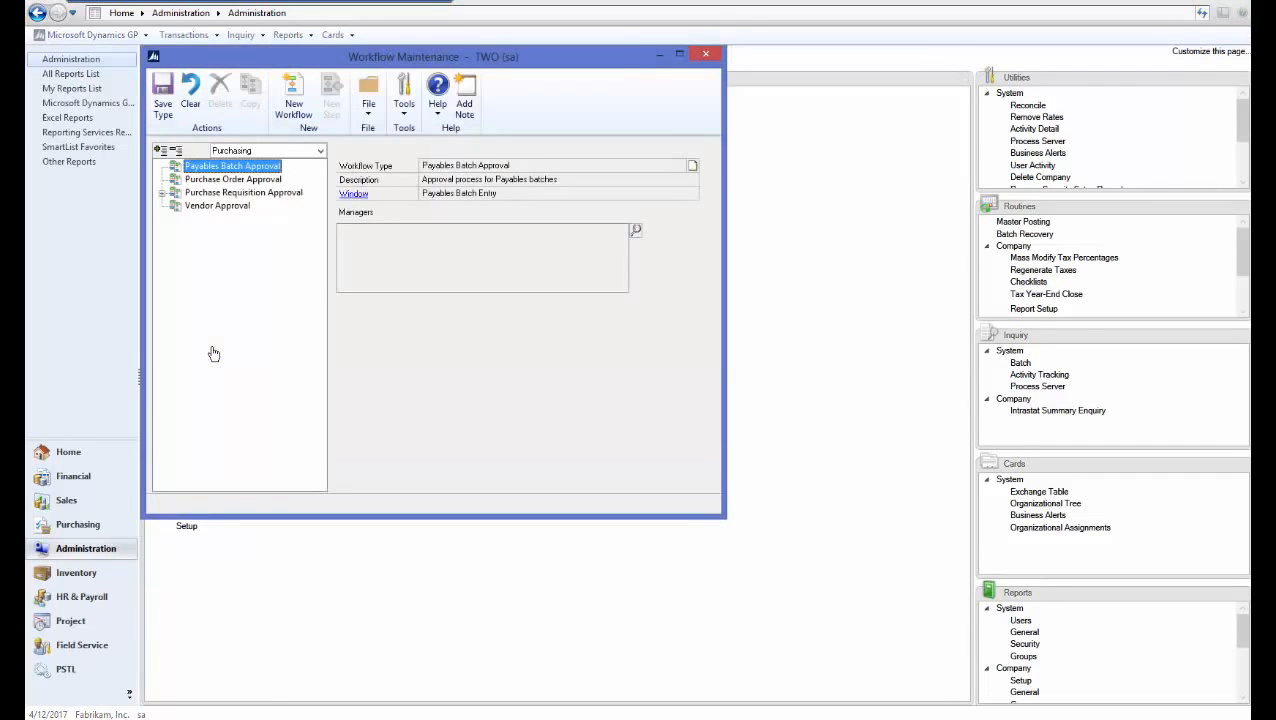
{"action": "left_click", "coordinate": [636, 232]}
{"action": "type", "text": "a"}
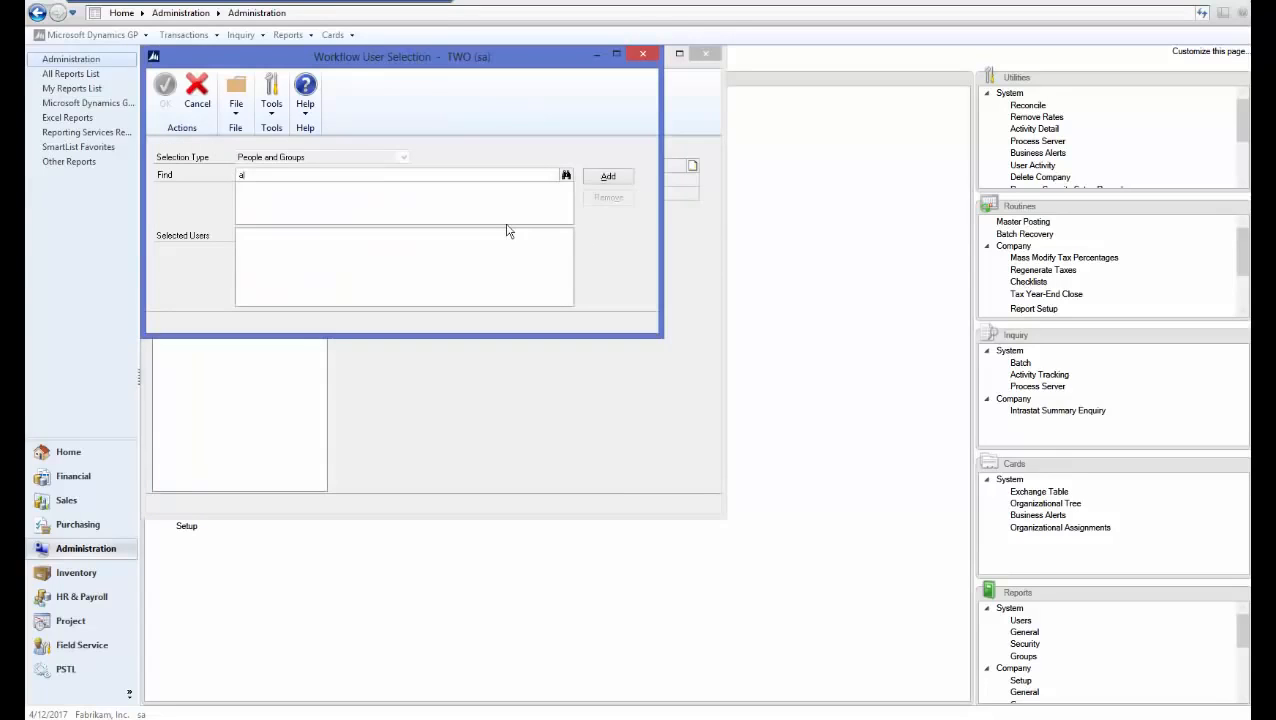
{"action": "type", "text": "dm"}
{"action": "key", "text": "Tab"}
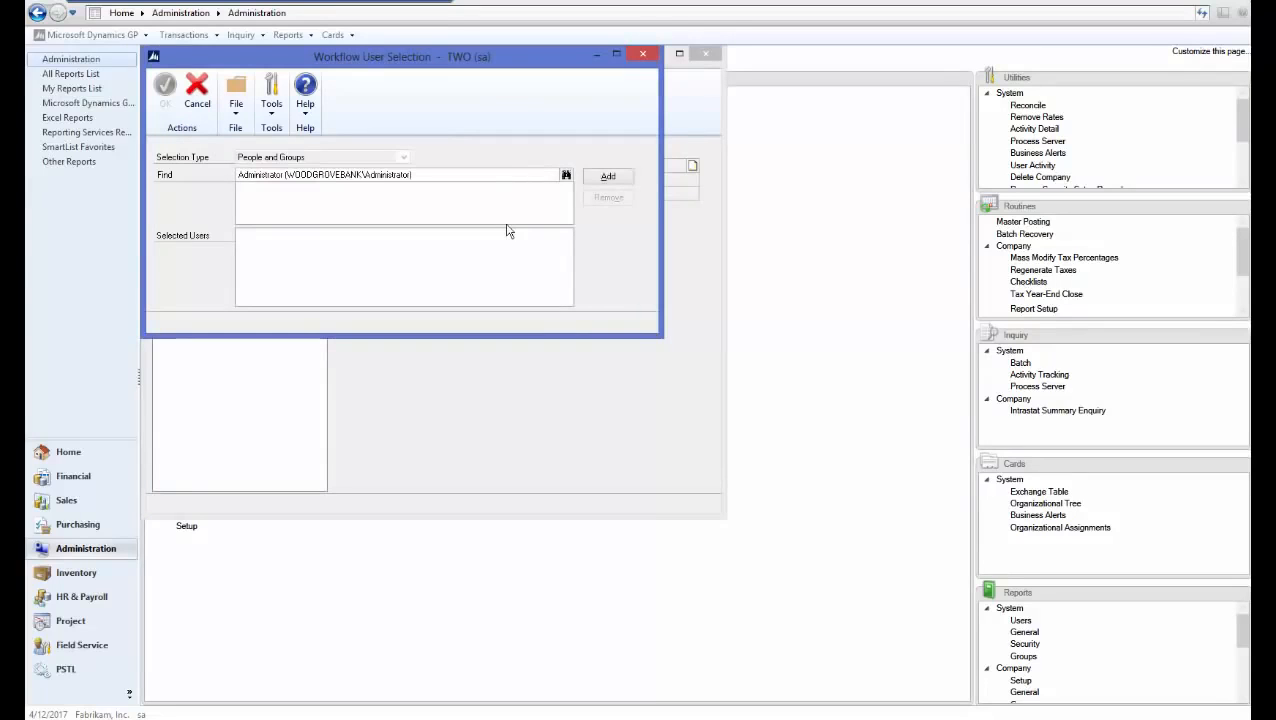
{"action": "left_click", "coordinate": [606, 178]}
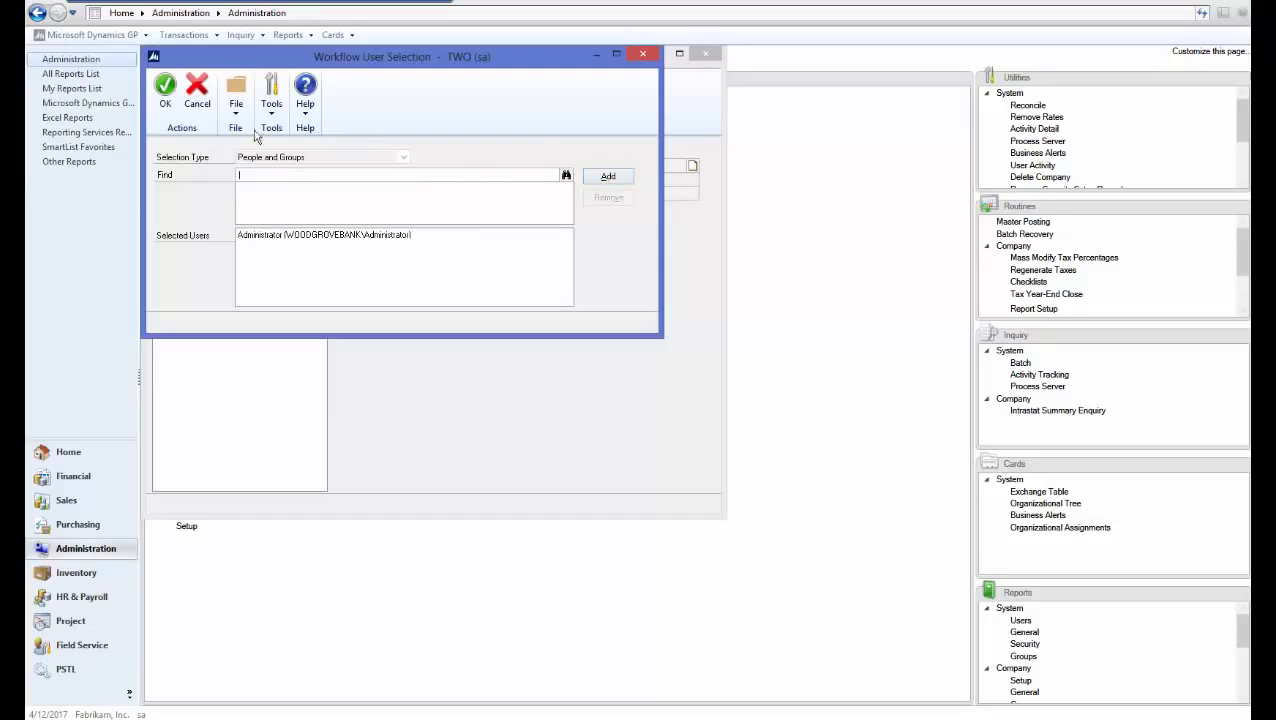
{"action": "left_click", "coordinate": [166, 101]}
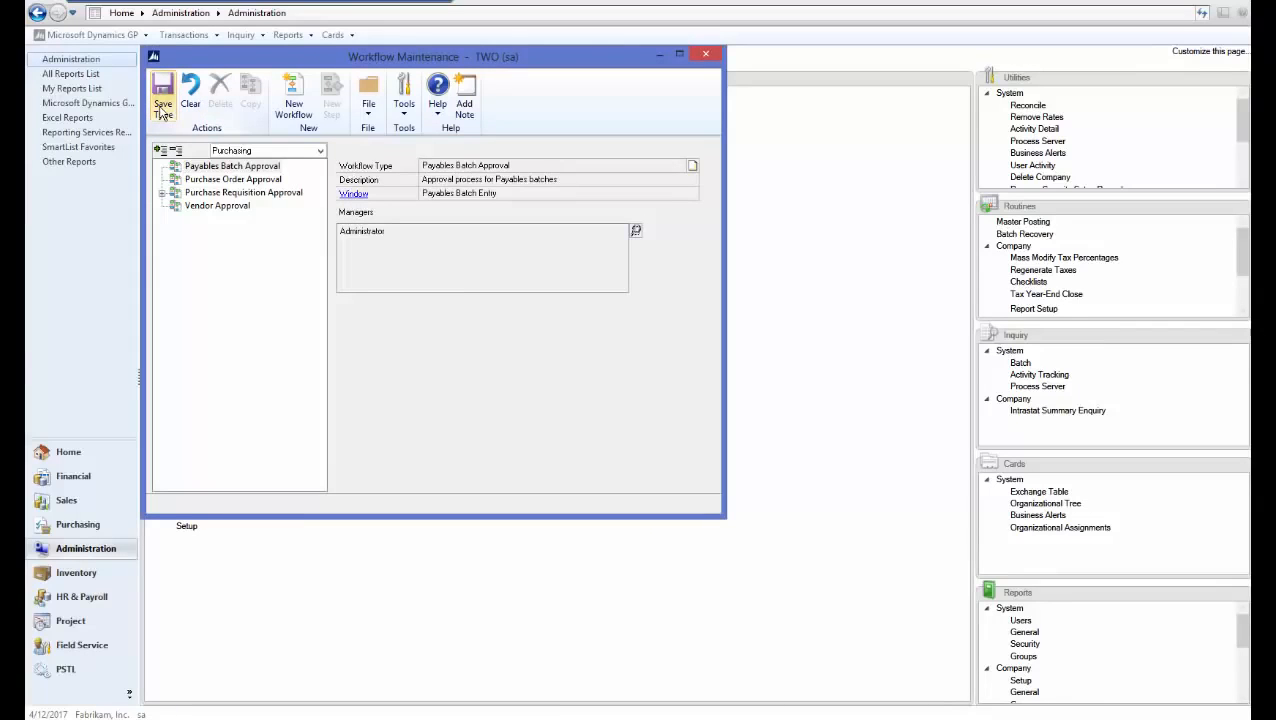
Create a workflow named 'payables batch approval' with notifications, delegation, originator approval and required approver enabled
{"action": "left_click", "coordinate": [296, 97]}
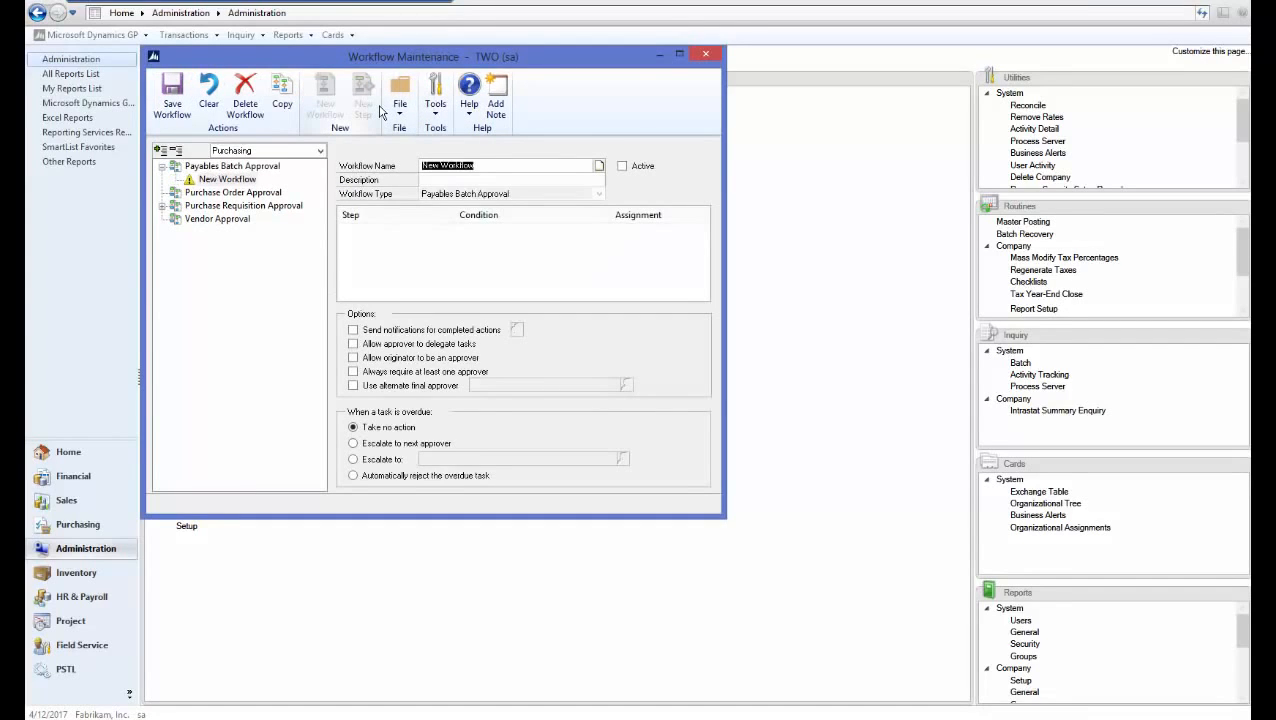
{"action": "type", "text": "payables batch approval"}
{"action": "key", "text": "Tab"}
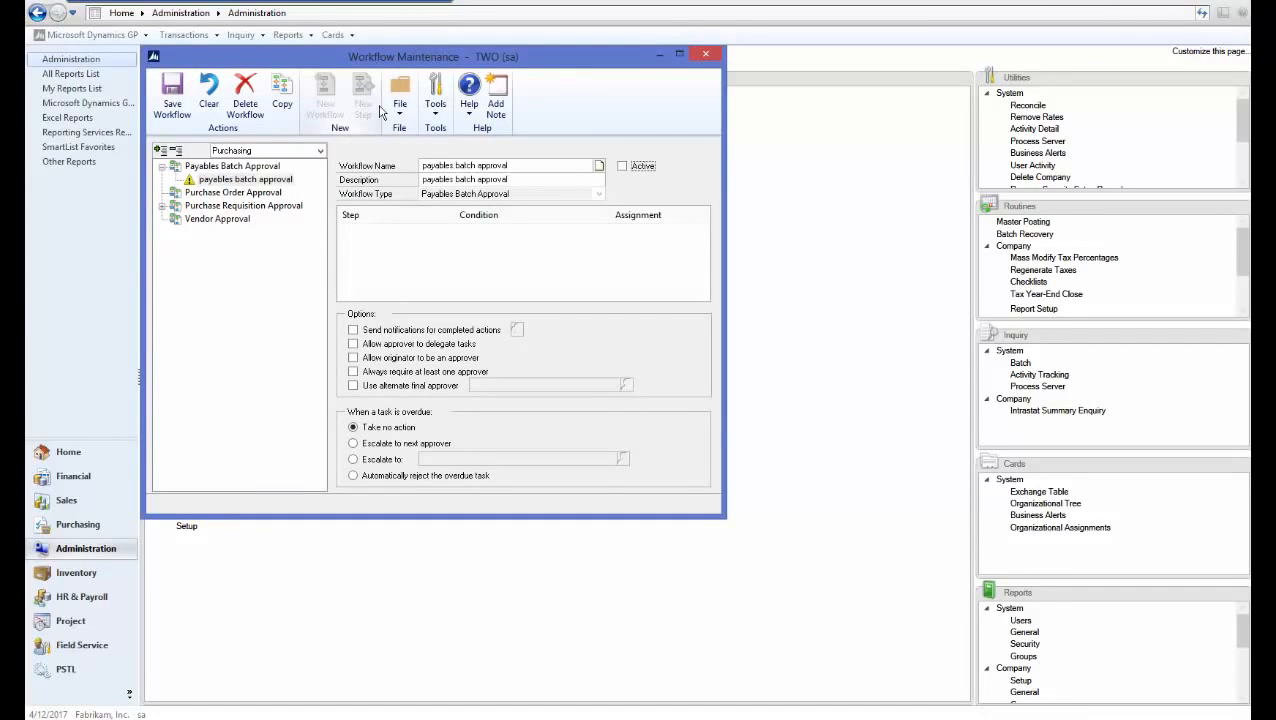
{"action": "left_click", "coordinate": [352, 330]}
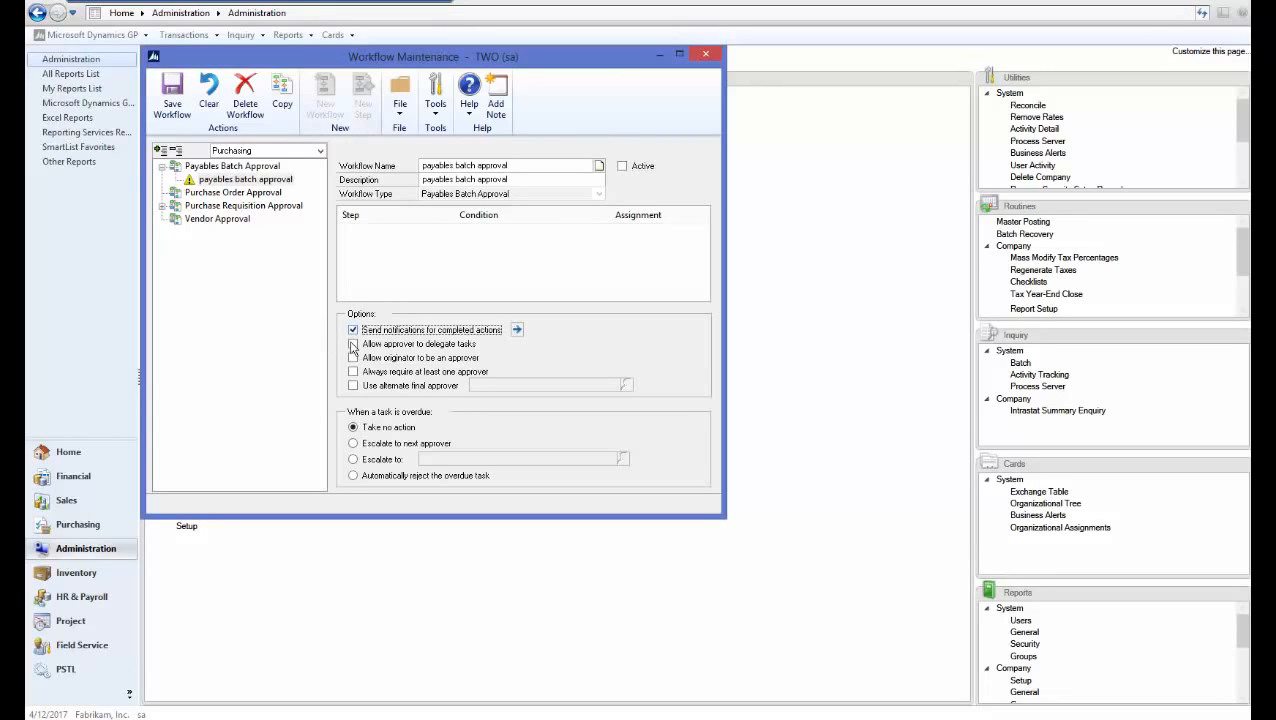
{"action": "left_click", "coordinate": [352, 344]}
{"action": "left_click", "coordinate": [352, 357]}
{"action": "left_click", "coordinate": [352, 371]}
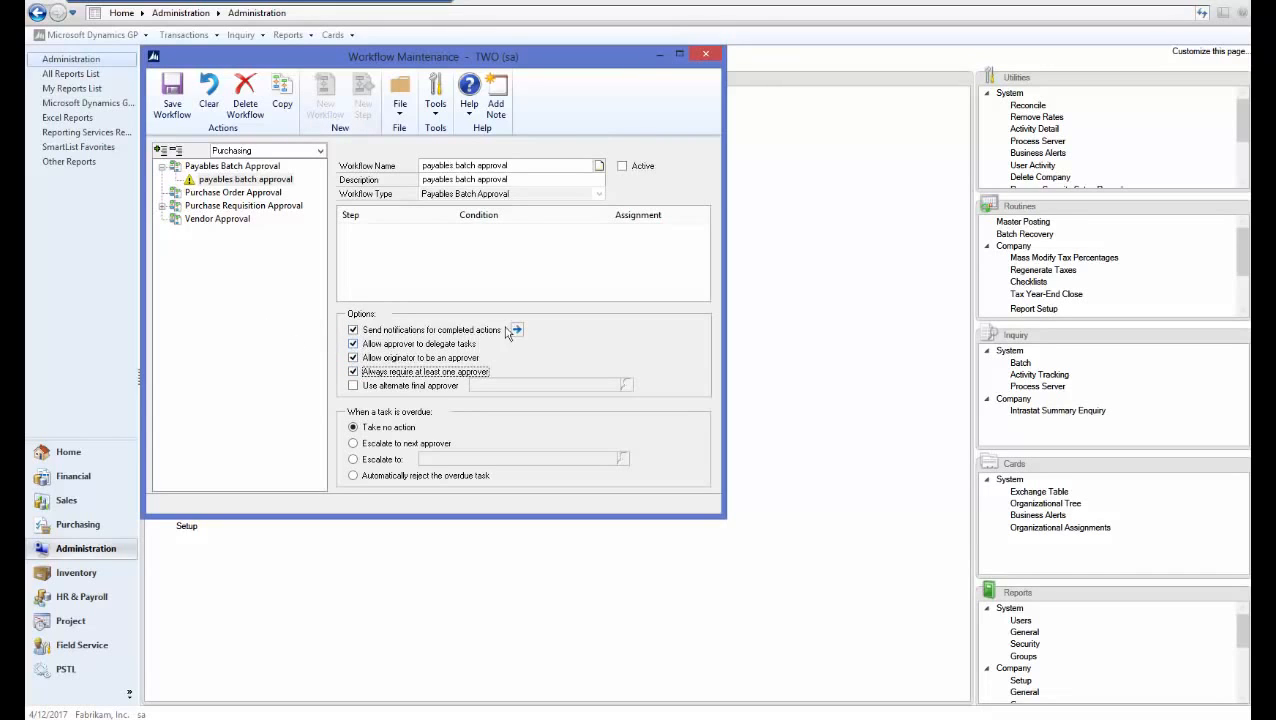
Notify the originator on all ten actions, save the workflow, and begin its first step
{"action": "left_click", "coordinate": [167, 168]}
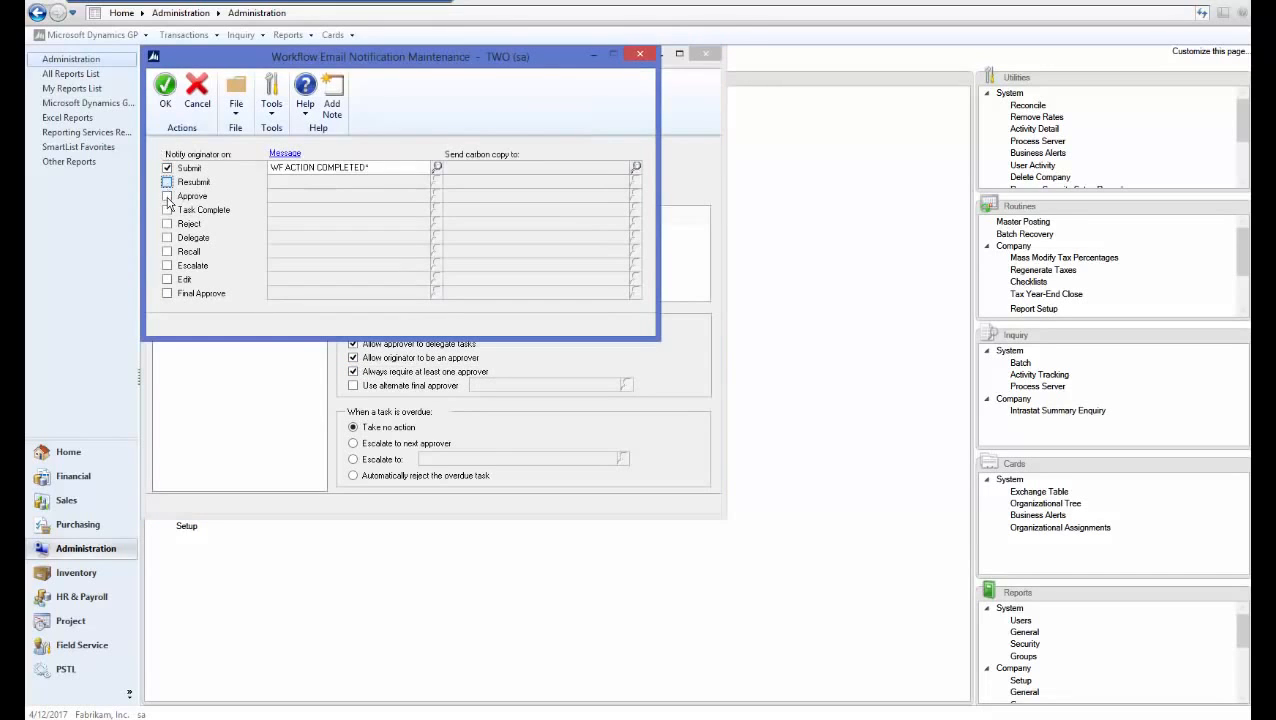
{"action": "left_click", "coordinate": [167, 182]}
{"action": "left_click", "coordinate": [167, 196]}
{"action": "left_click", "coordinate": [167, 210]}
{"action": "left_click", "coordinate": [167, 224]}
{"action": "left_click", "coordinate": [167, 238]}
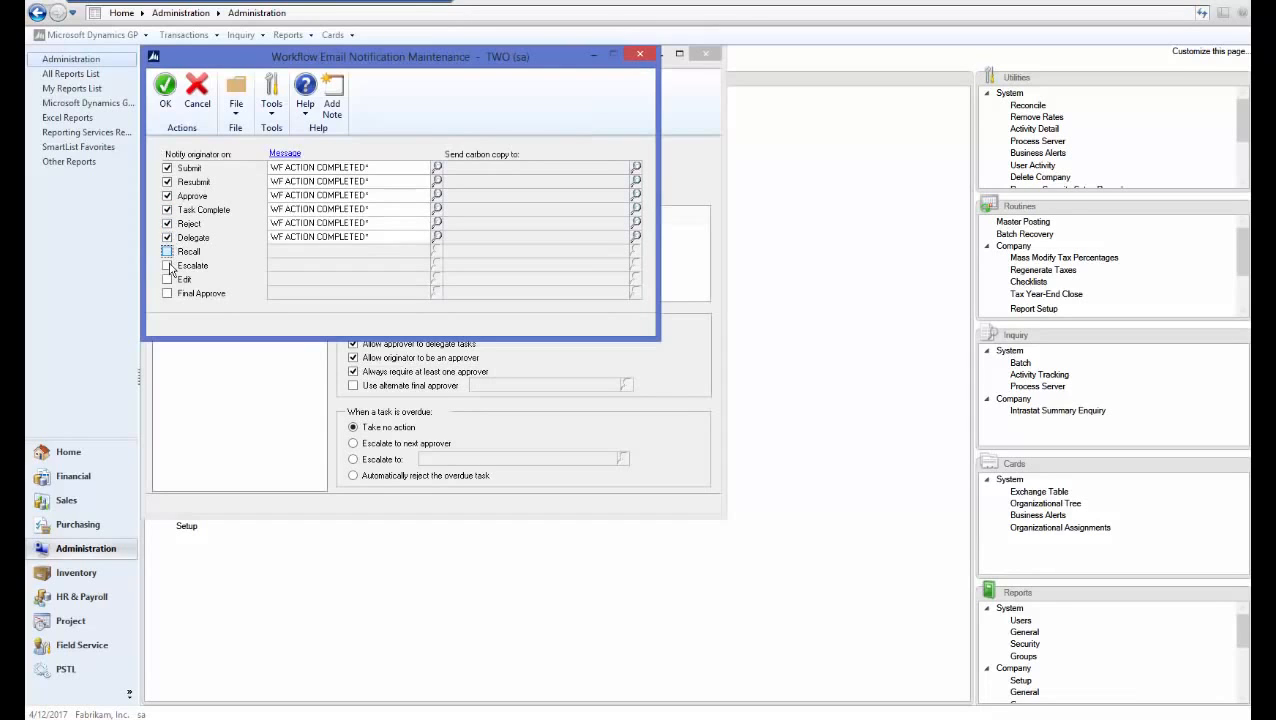
{"action": "left_click", "coordinate": [167, 252]}
{"action": "left_click", "coordinate": [167, 266]}
{"action": "left_click", "coordinate": [167, 280]}
{"action": "left_click", "coordinate": [167, 294]}
{"action": "left_click", "coordinate": [165, 88]}
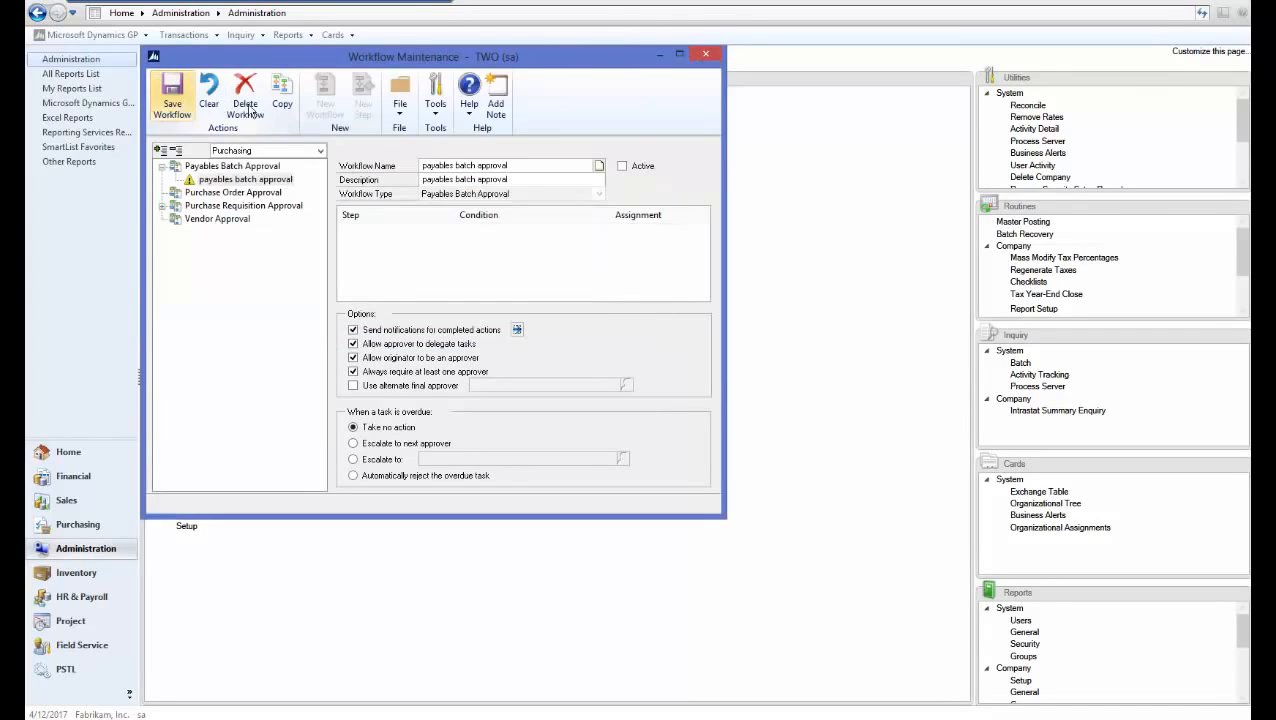
{"action": "left_click", "coordinate": [174, 100]}
{"action": "left_click", "coordinate": [363, 103]}
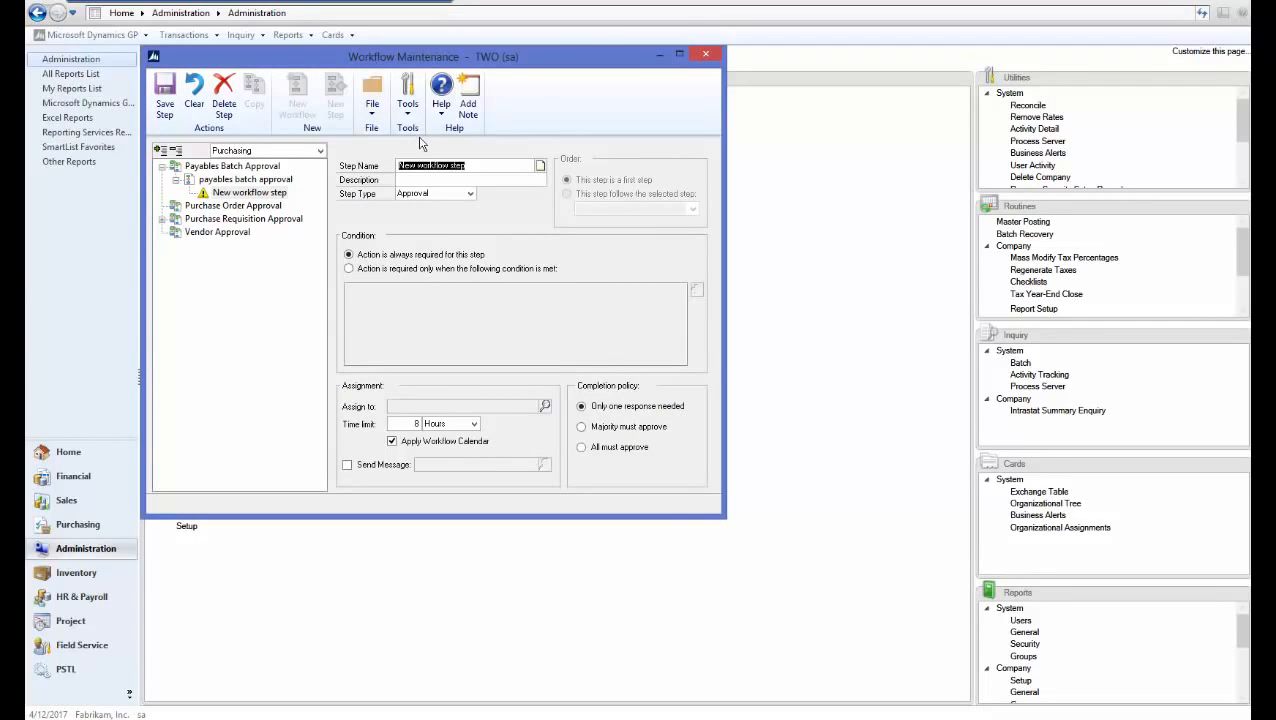
Name and describe the new step 'Payables Batch' and make it conditional
{"action": "type", "text": "Payables Batch"}
{"action": "key", "text": "Tab"}
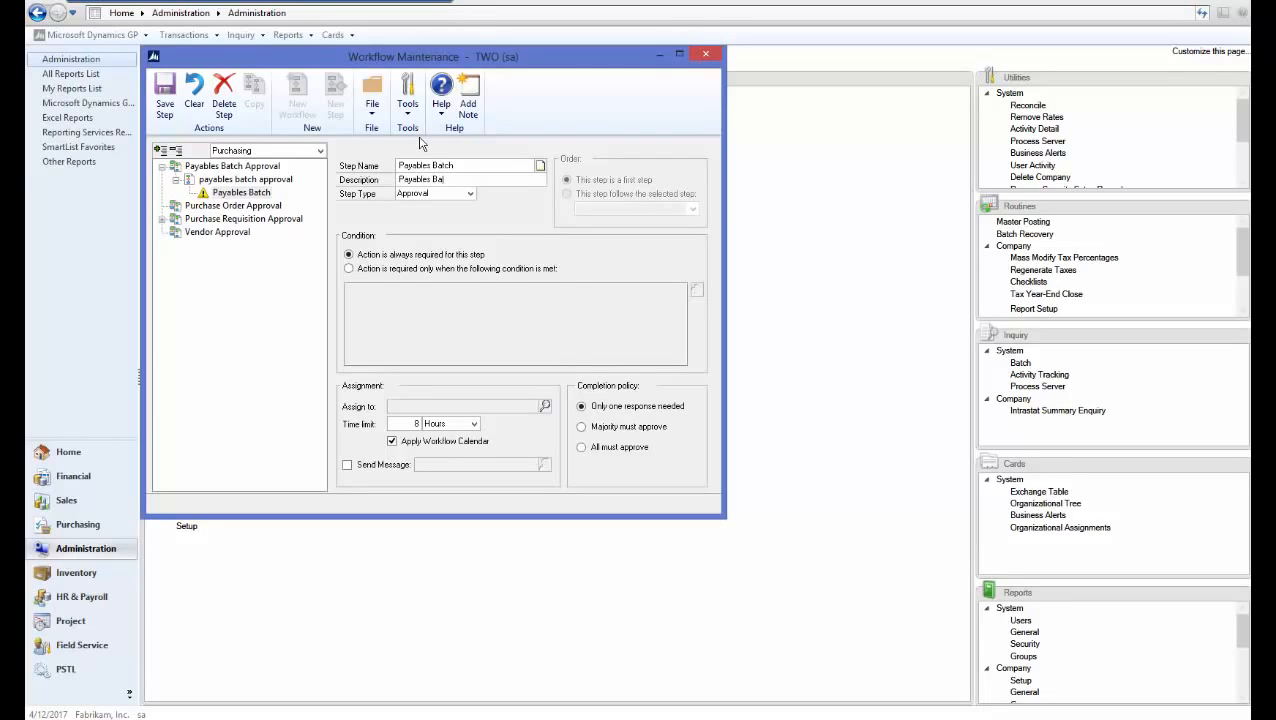
{"action": "type", "text": "Payables Batch"}
{"action": "key", "text": "Tab"}
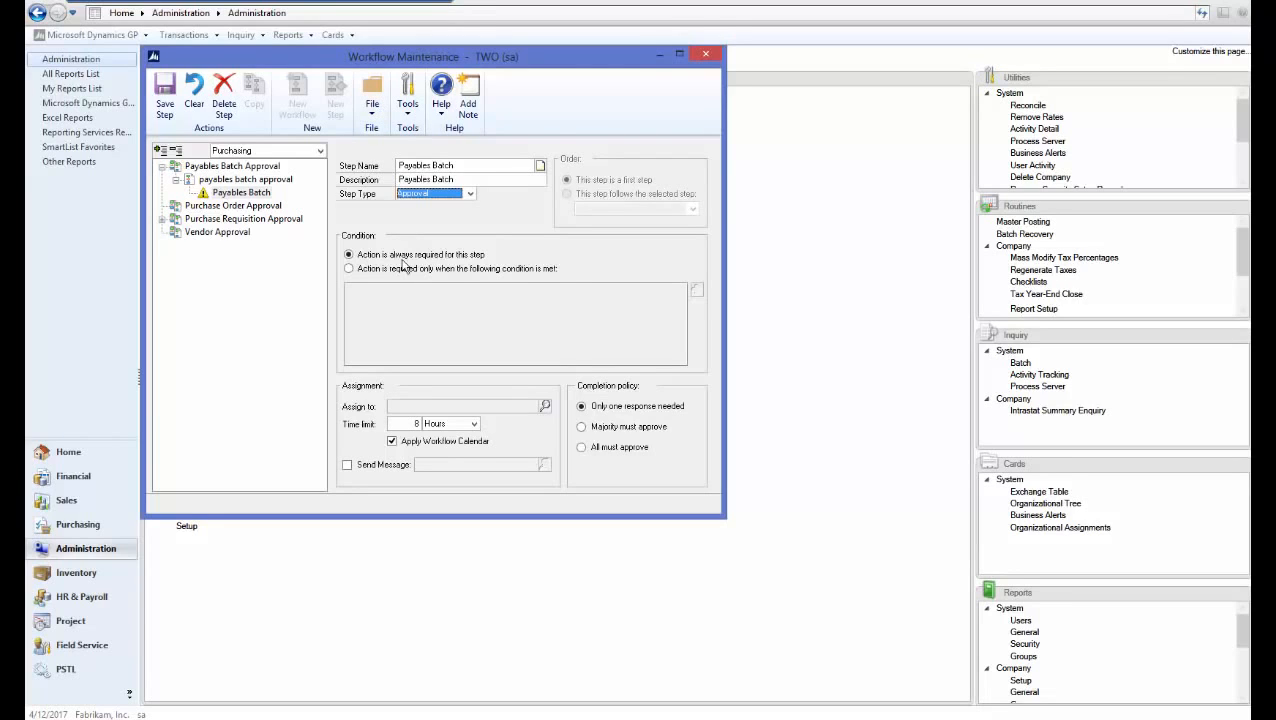
{"action": "left_click", "coordinate": [372, 271]}
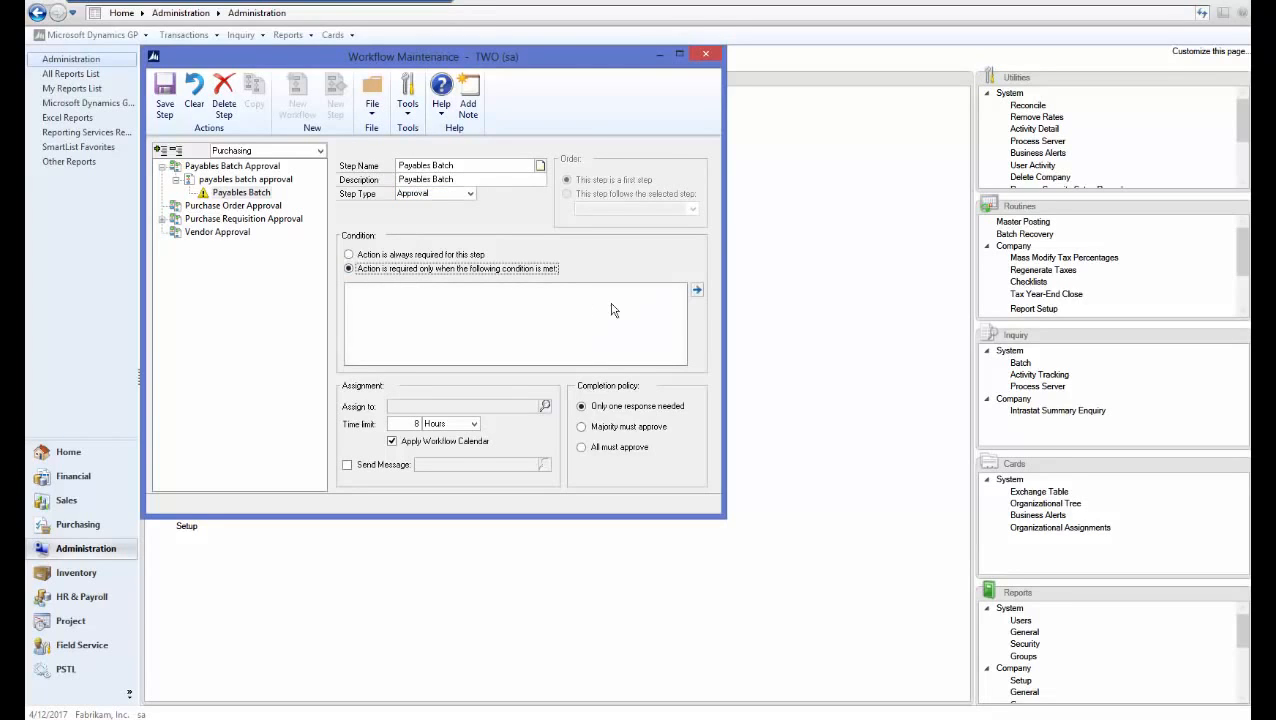
{"action": "left_click", "coordinate": [697, 291]}
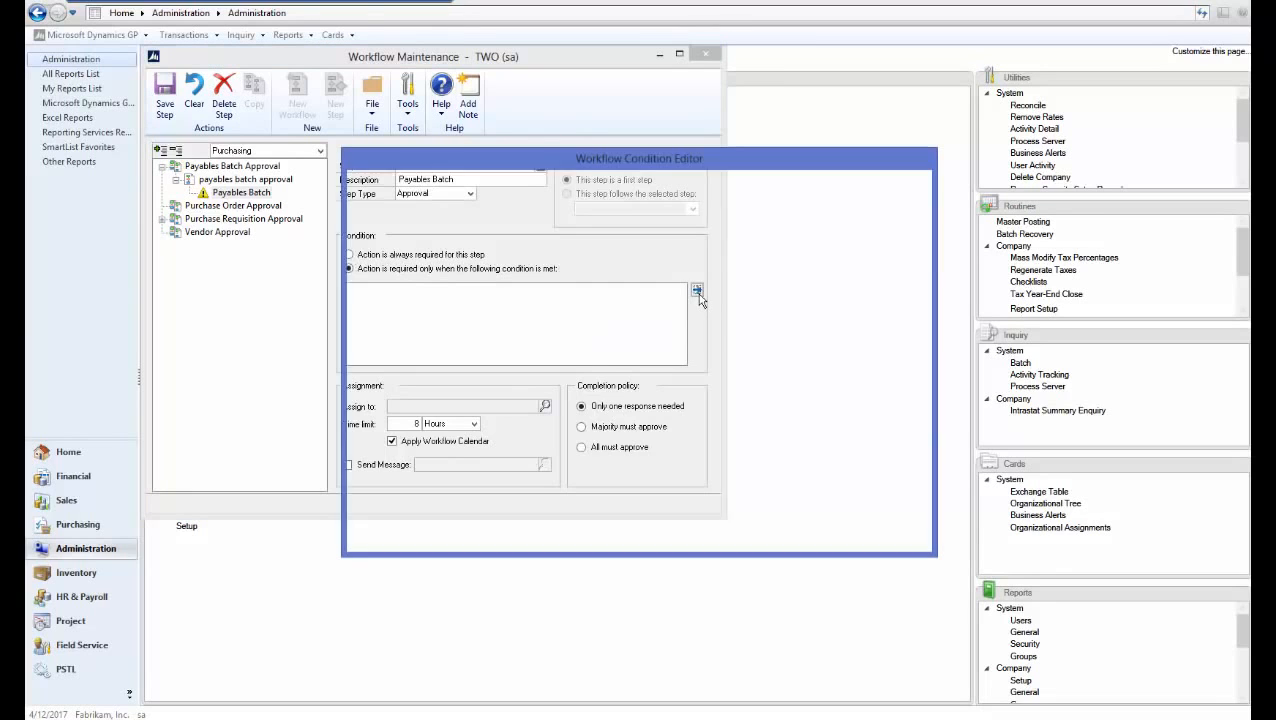
Add the condition Batch Header.Batch ID contains 'TEST' to the Payables Batch step
{"action": "left_click", "coordinate": [509, 209]}
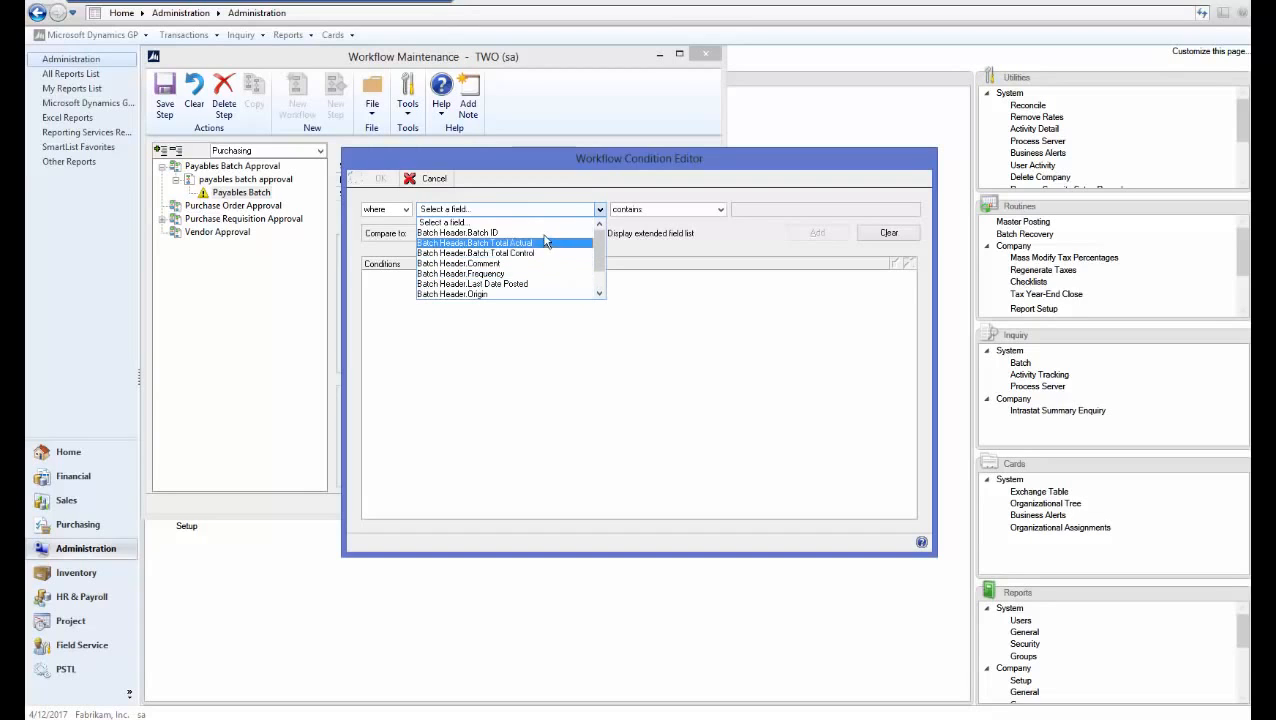
{"action": "left_click", "coordinate": [545, 233]}
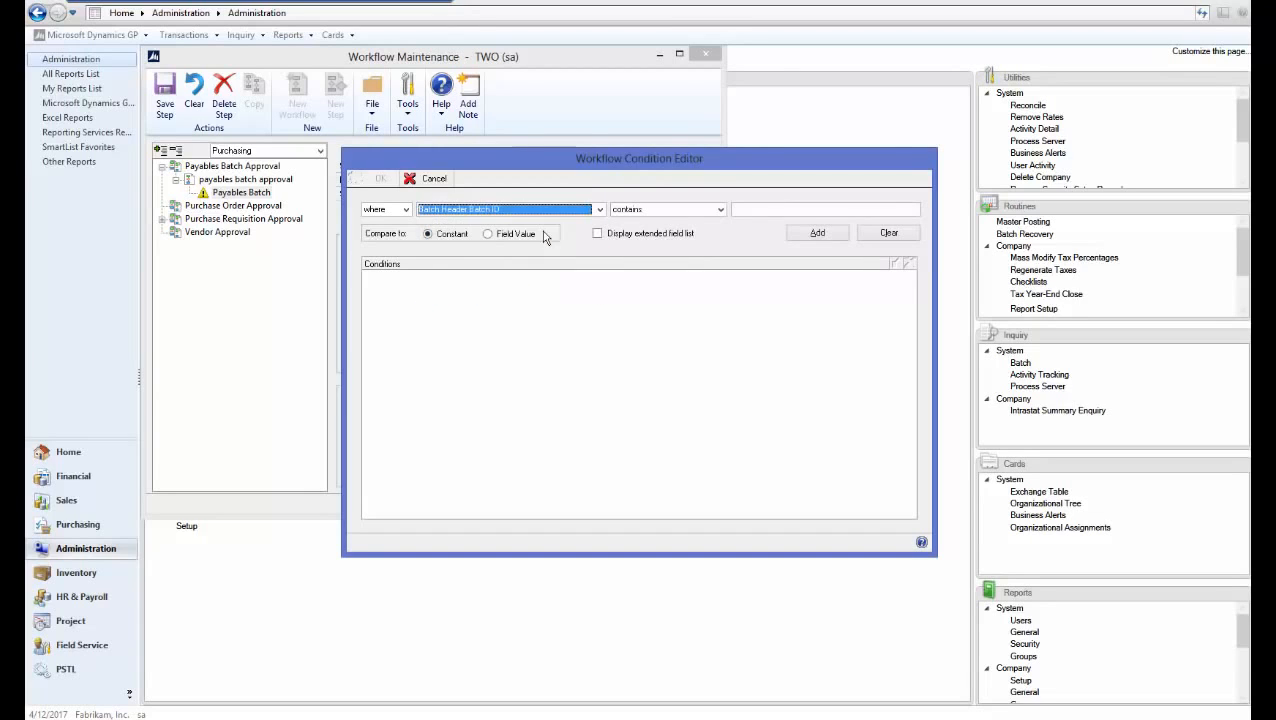
{"action": "left_click", "coordinate": [750, 208]}
{"action": "type", "text": "TEST"}
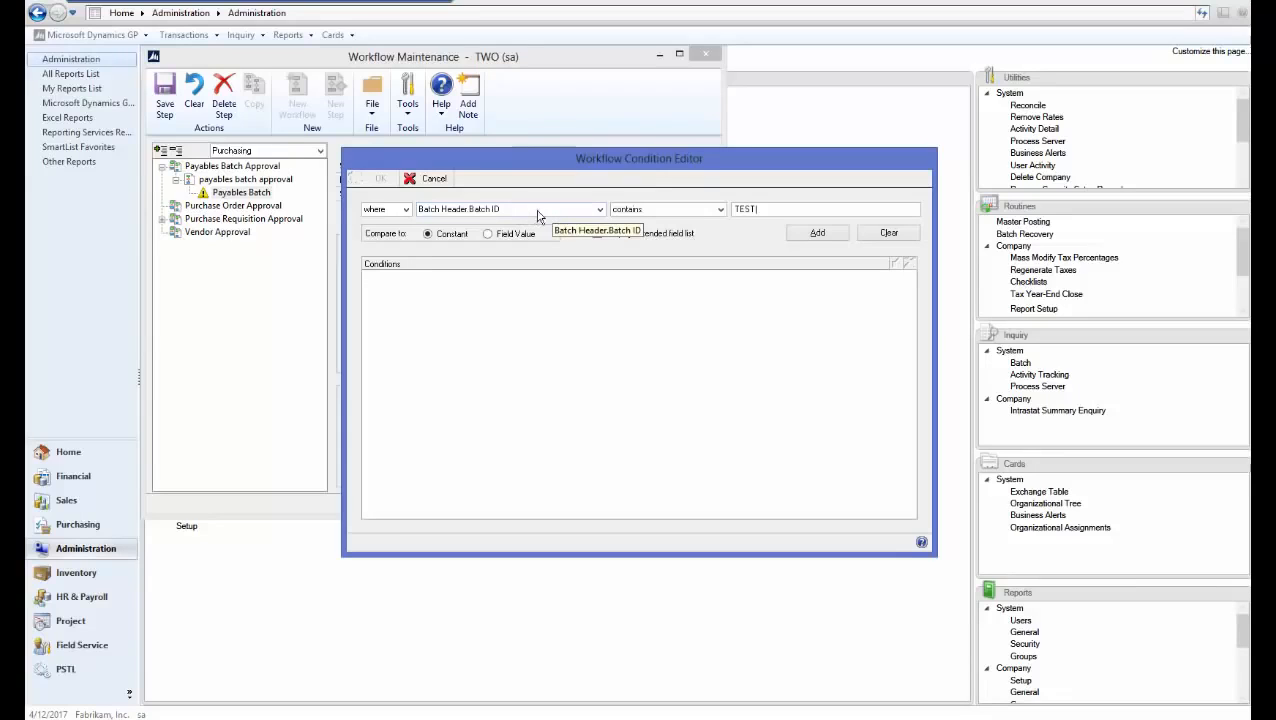
{"action": "left_click", "coordinate": [818, 233]}
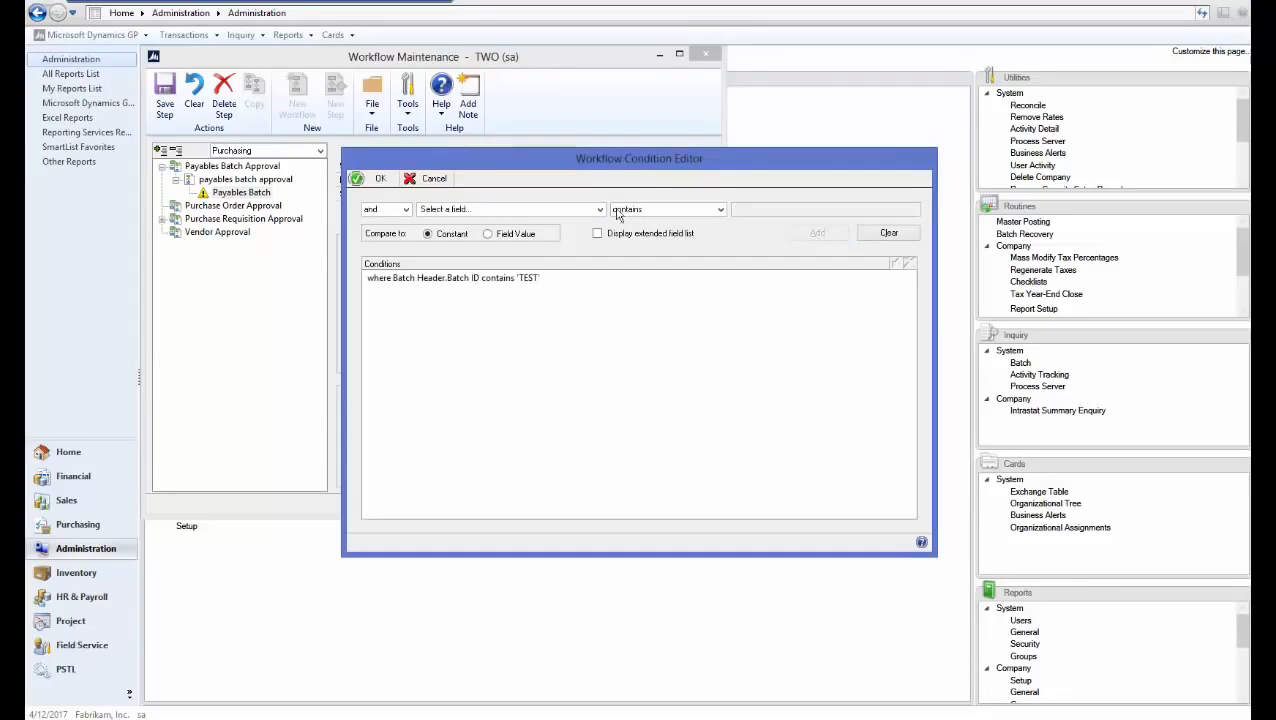
{"action": "left_click", "coordinate": [378, 178]}
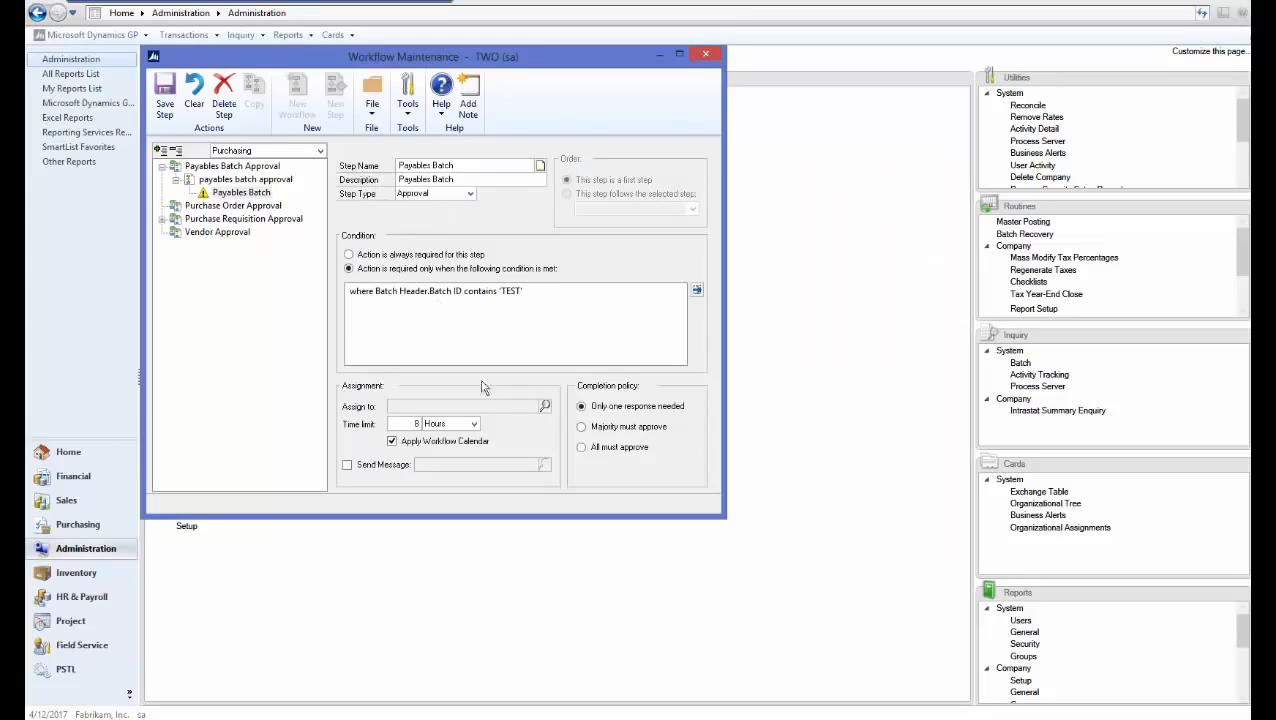
Assign the step to the approving user, enable the assignment message, and save the step
{"action": "left_click", "coordinate": [545, 405]}
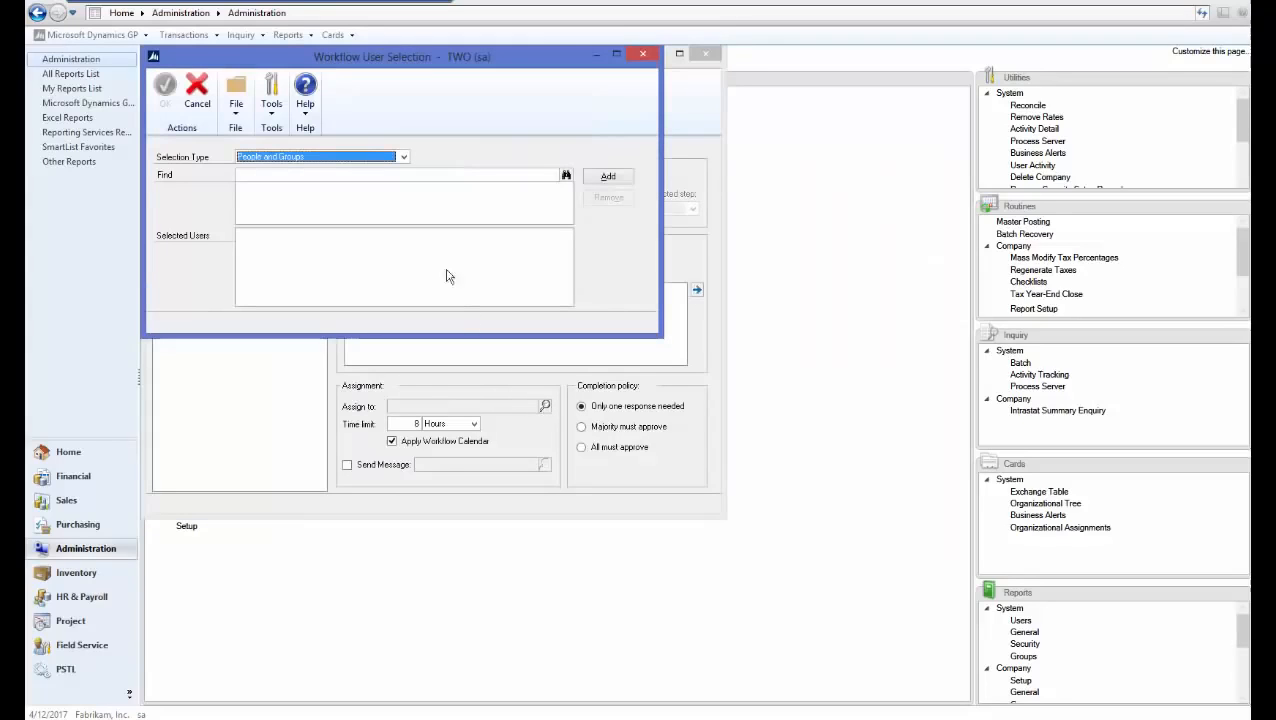
{"action": "left_click", "coordinate": [355, 175]}
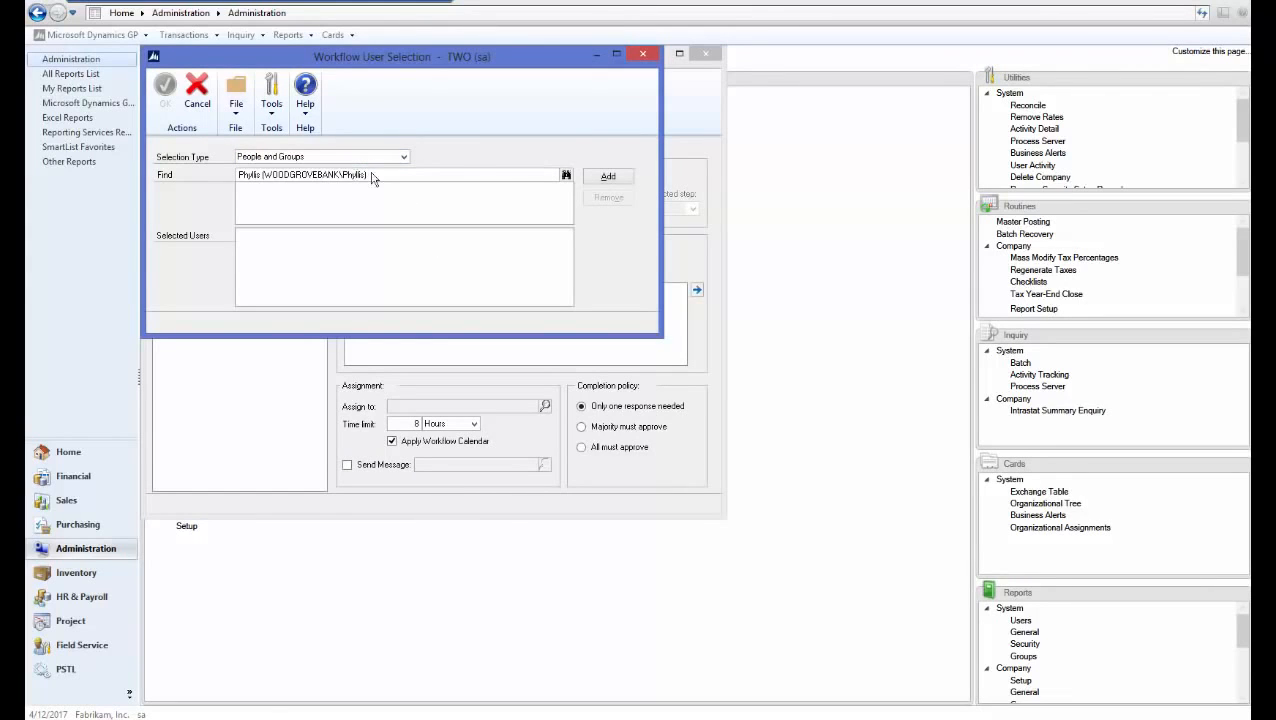
{"action": "left_click", "coordinate": [602, 178]}
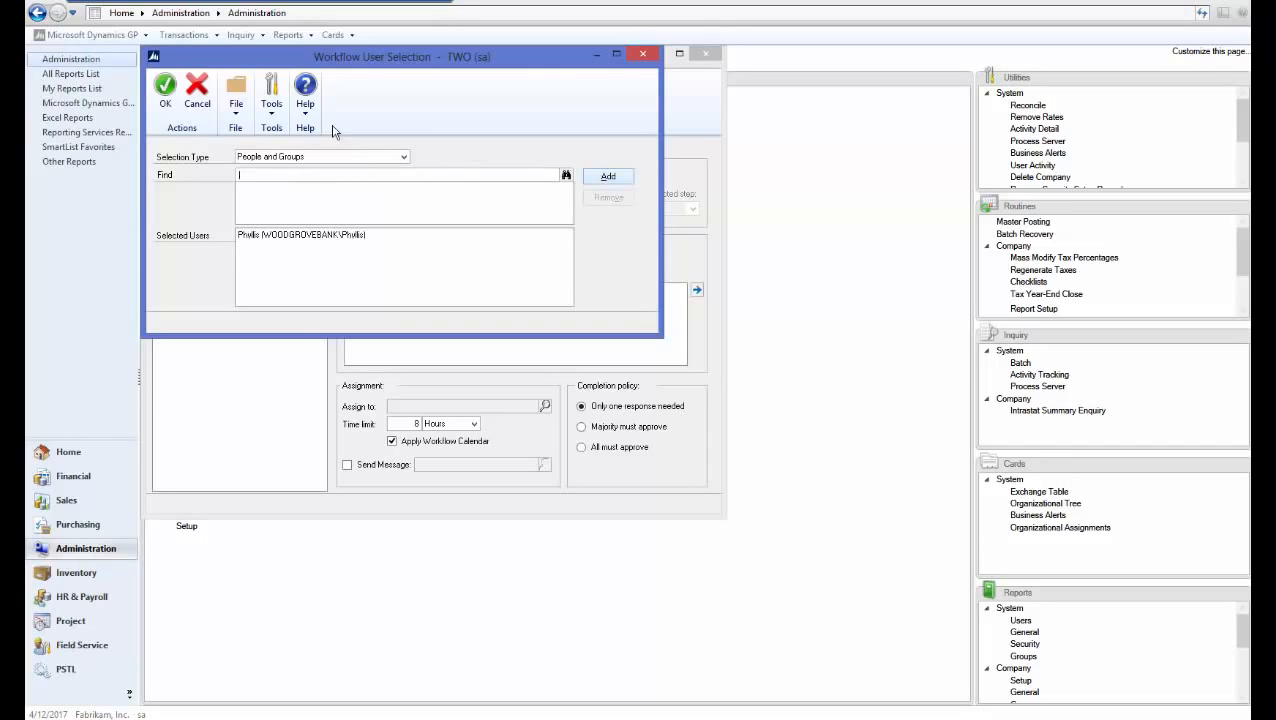
{"action": "left_click", "coordinate": [172, 104]}
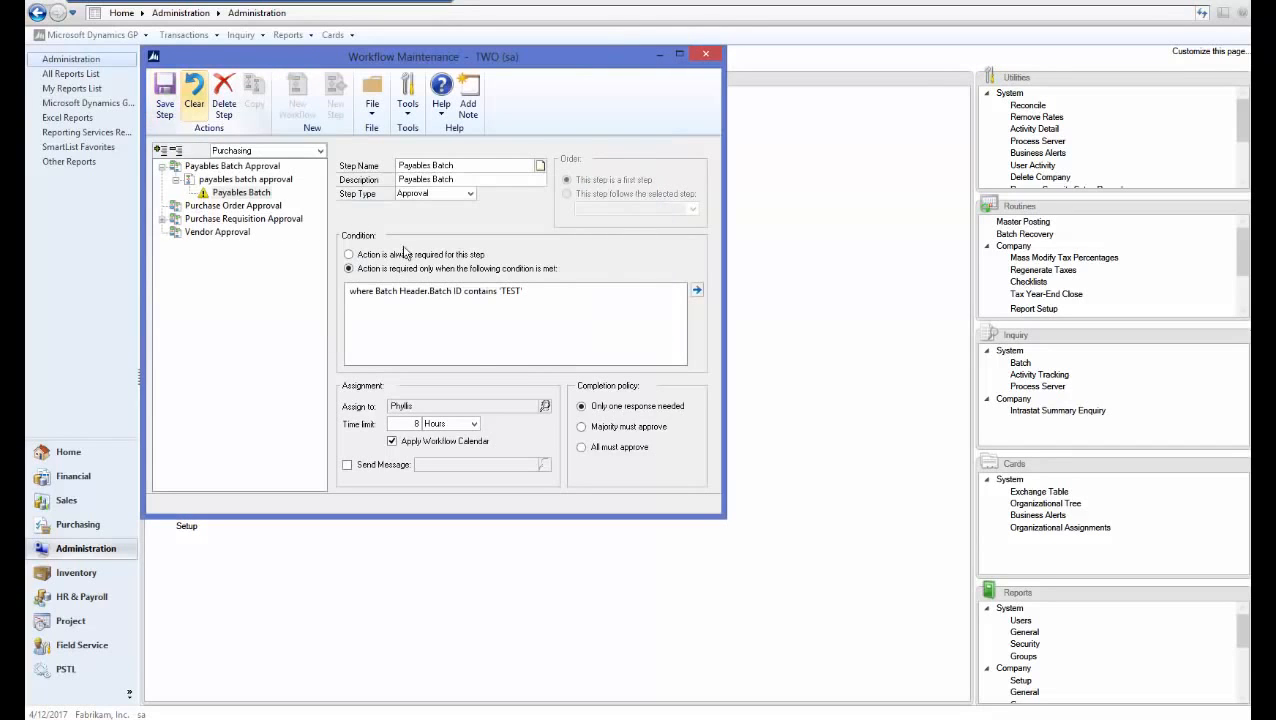
{"action": "left_click", "coordinate": [347, 466]}
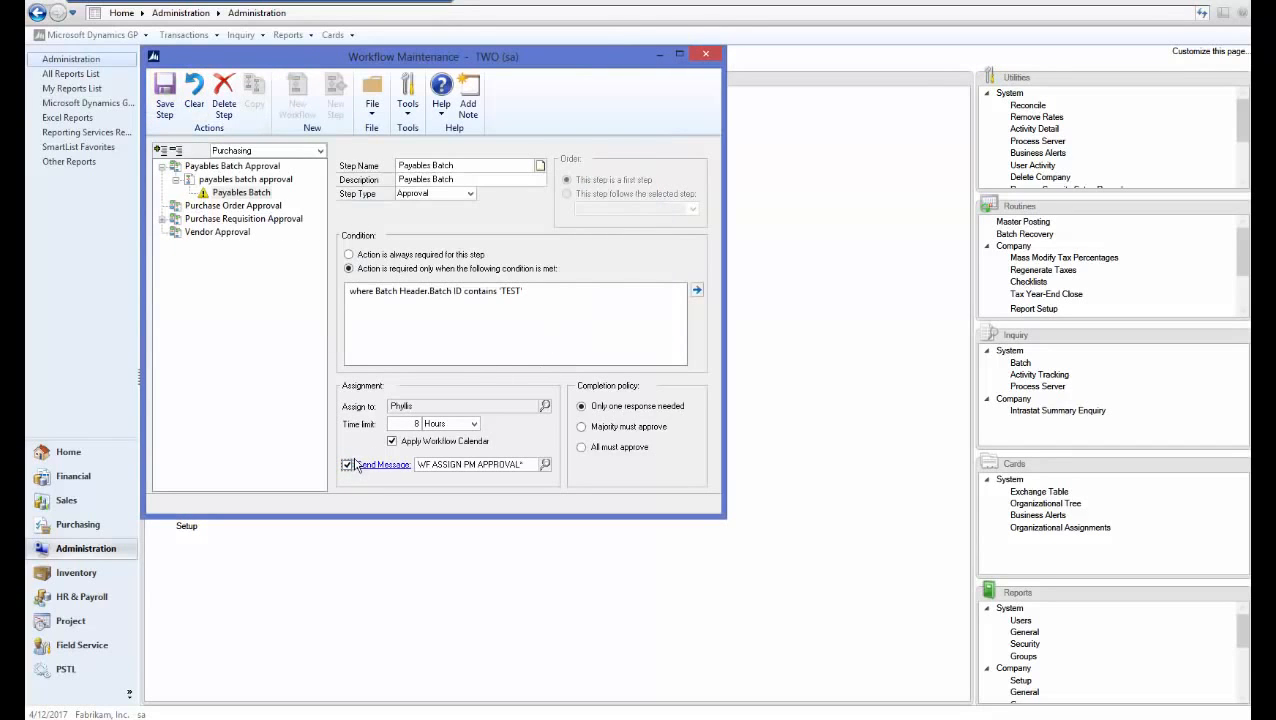
{"action": "left_click", "coordinate": [166, 112]}
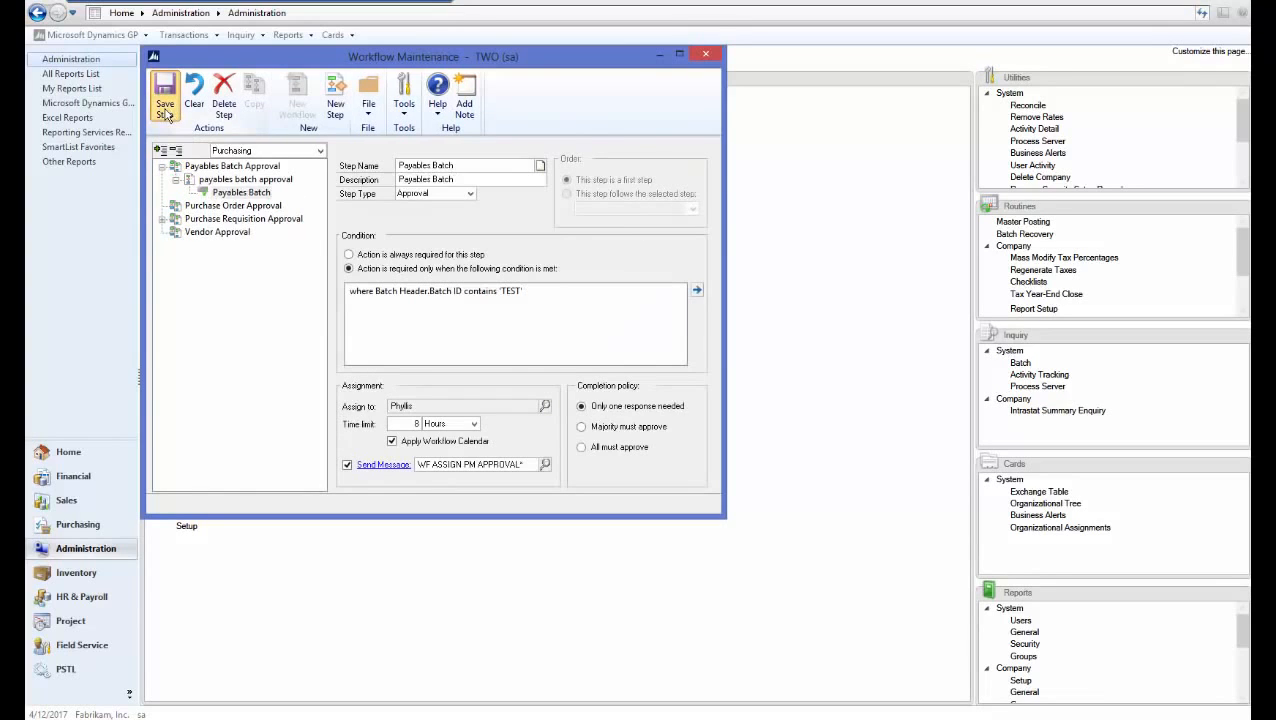
Mark the payables batch approval workflow Active, save it, and close Workflow Maintenance
{"action": "left_click", "coordinate": [245, 179]}
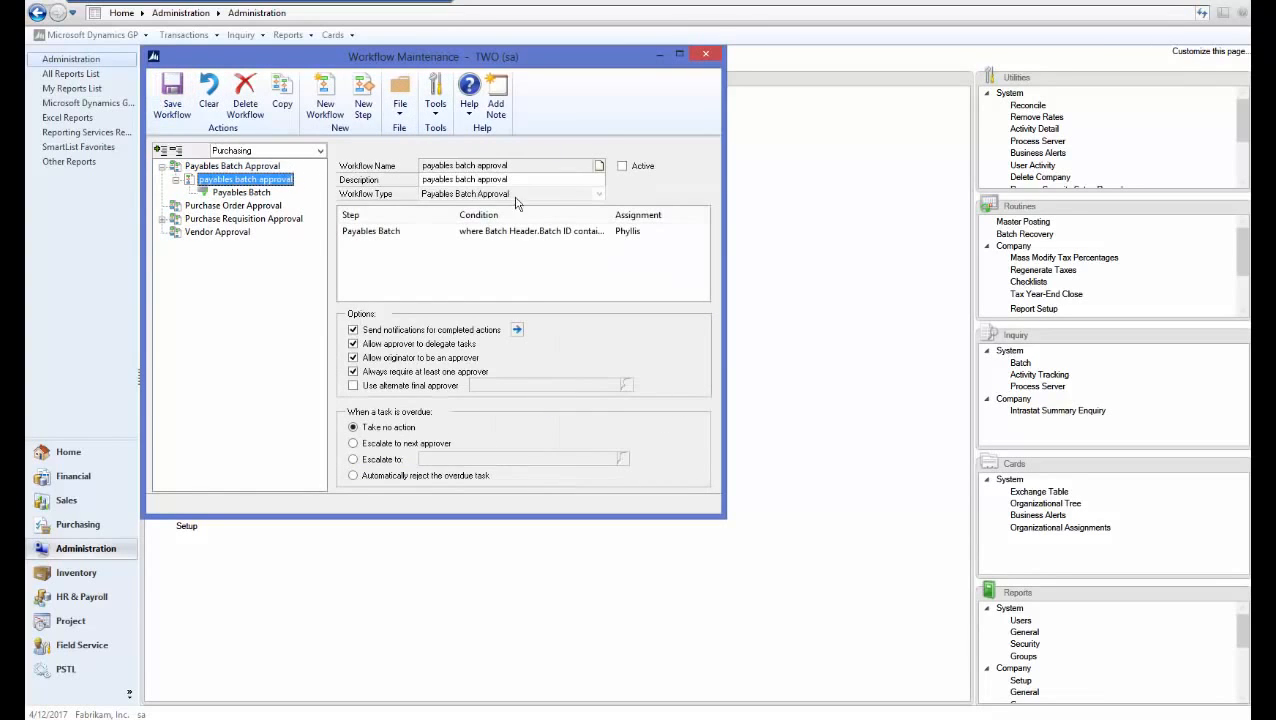
{"action": "left_click", "coordinate": [622, 166]}
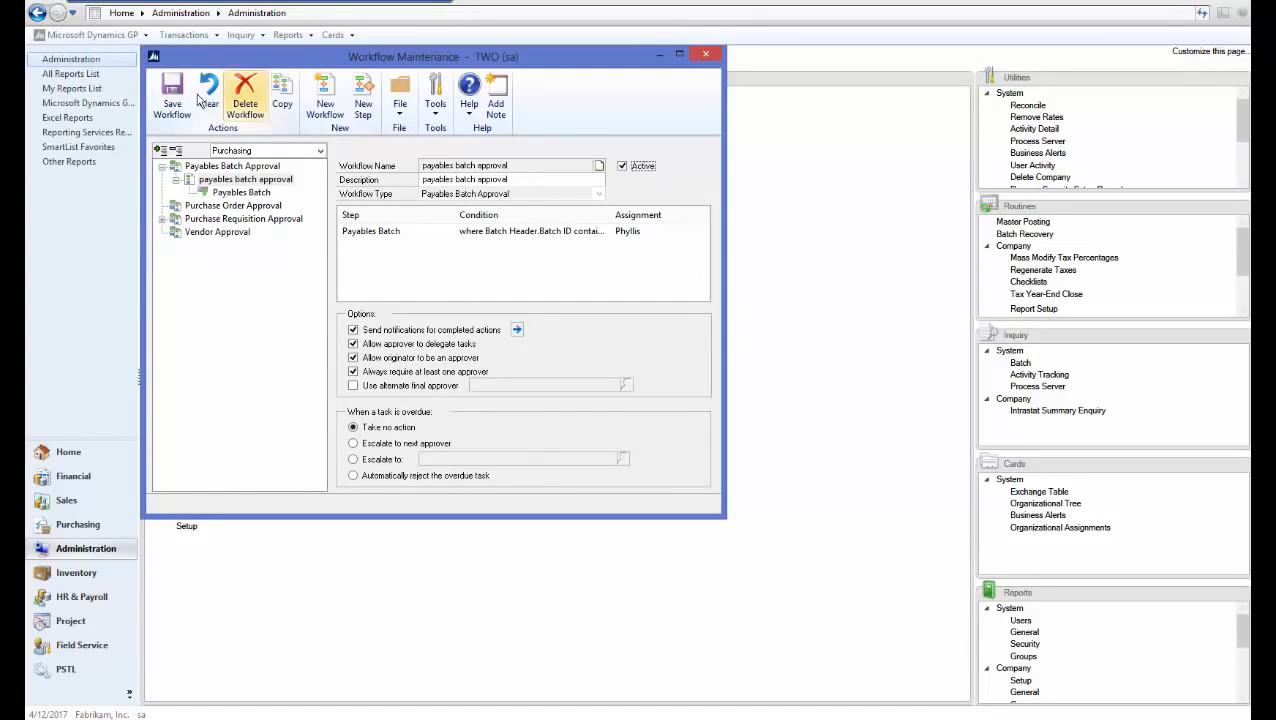
{"action": "left_click", "coordinate": [170, 100]}
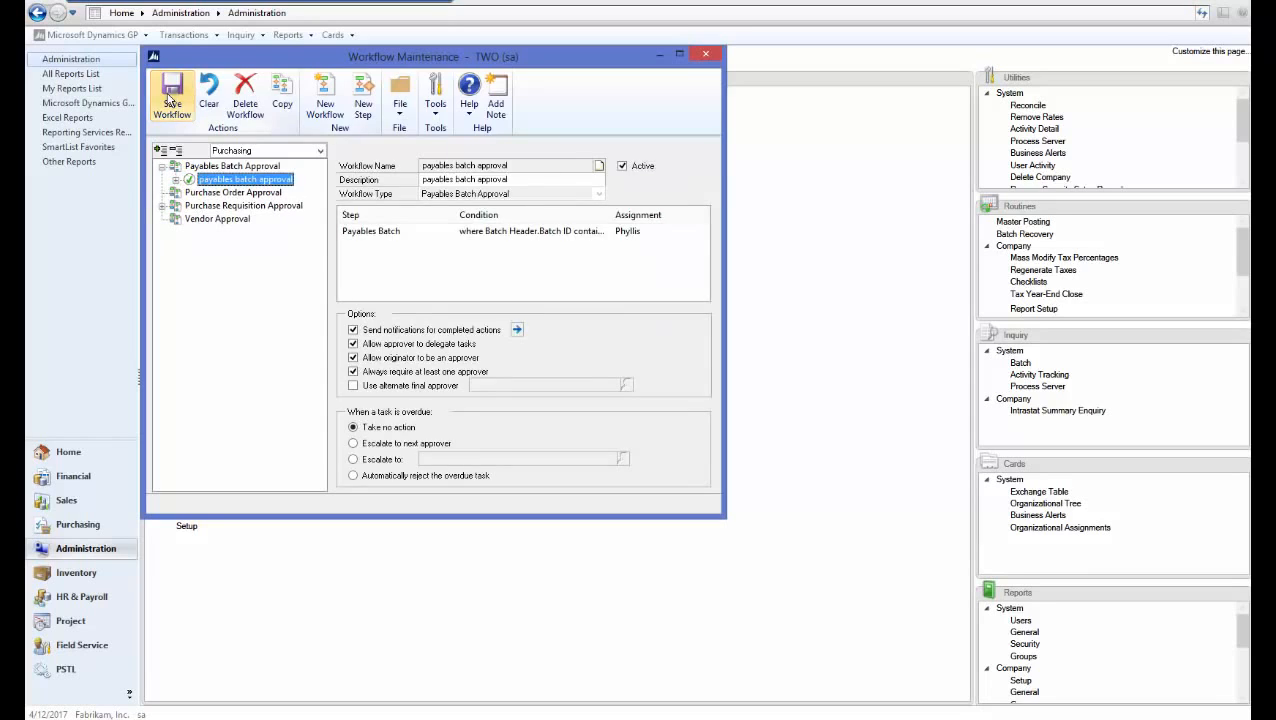
{"action": "left_click", "coordinate": [707, 57]}
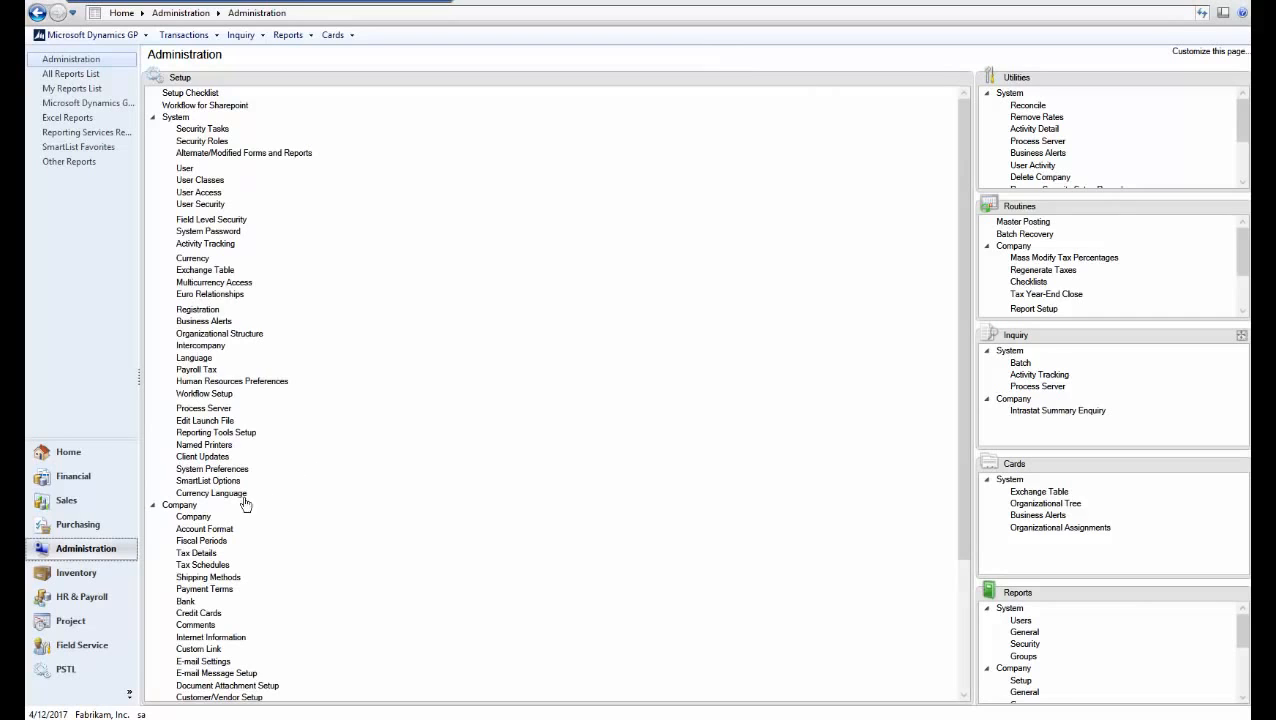
Create payables batch TEST with origin Payables Trx Entry under Purchasing > Batches
{"action": "left_click", "coordinate": [113, 533]}
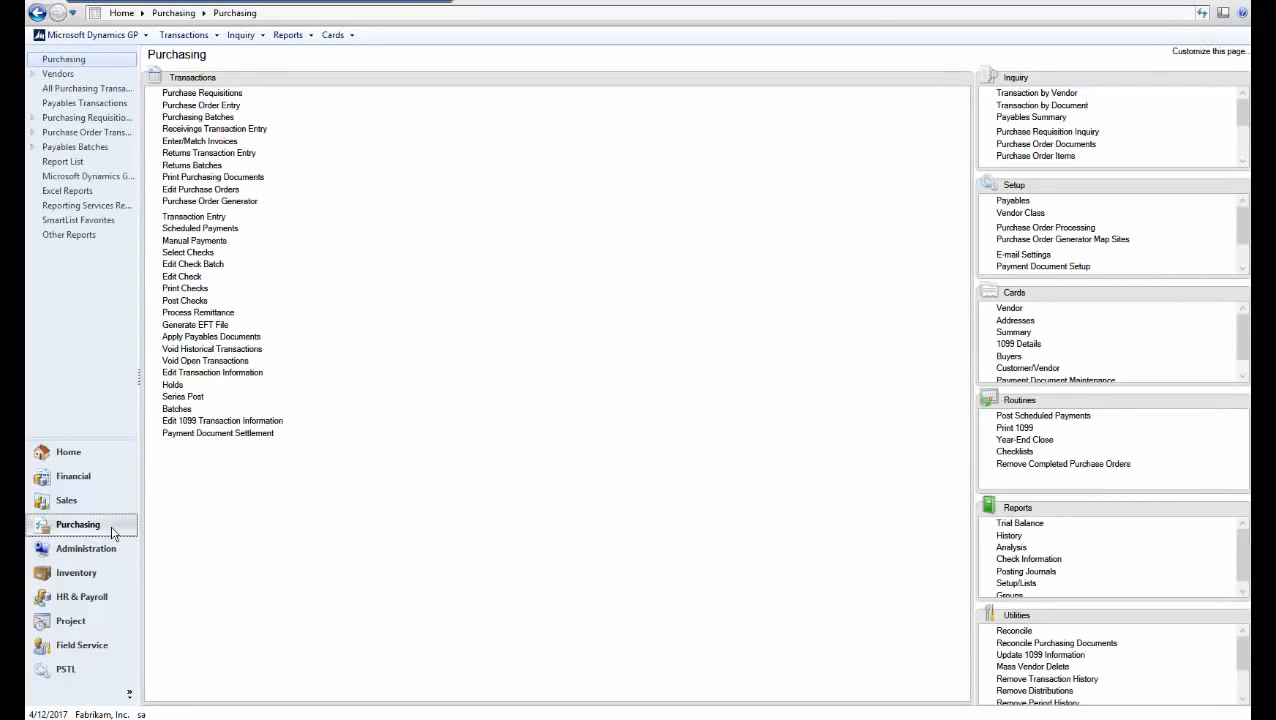
{"action": "left_click", "coordinate": [176, 409]}
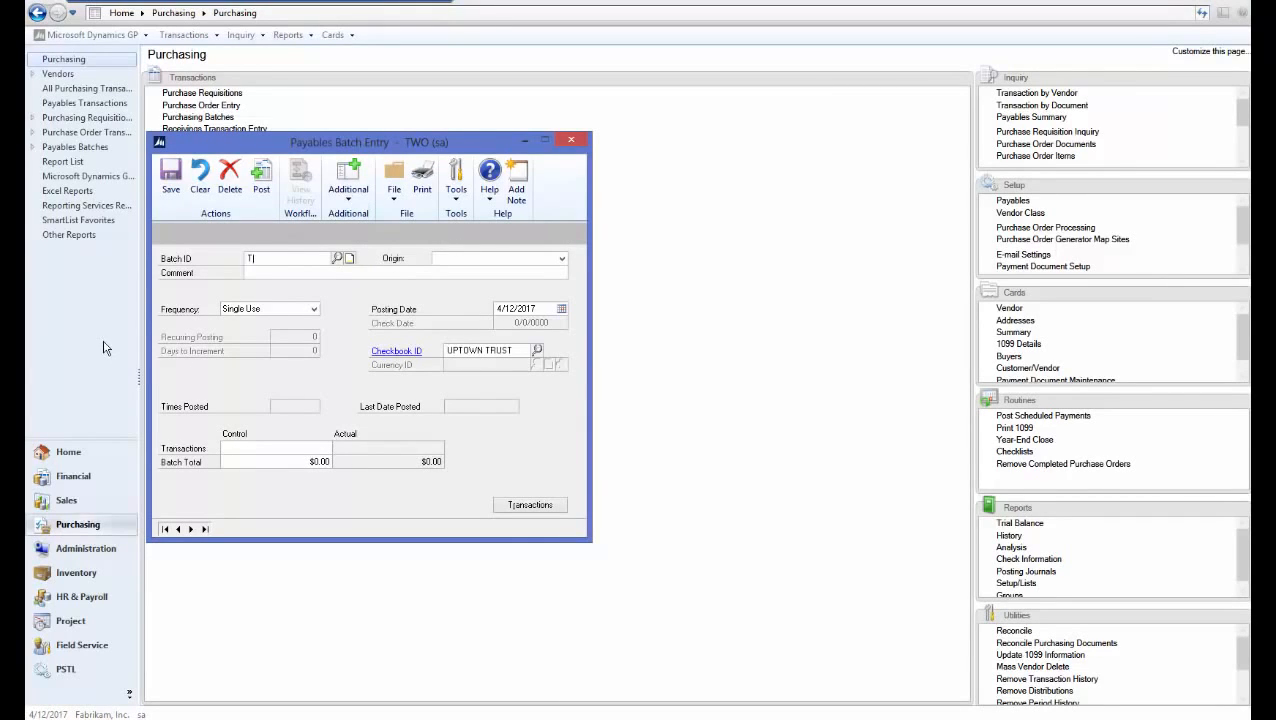
{"action": "type", "text": "EST"}
{"action": "key", "text": "Tab"}
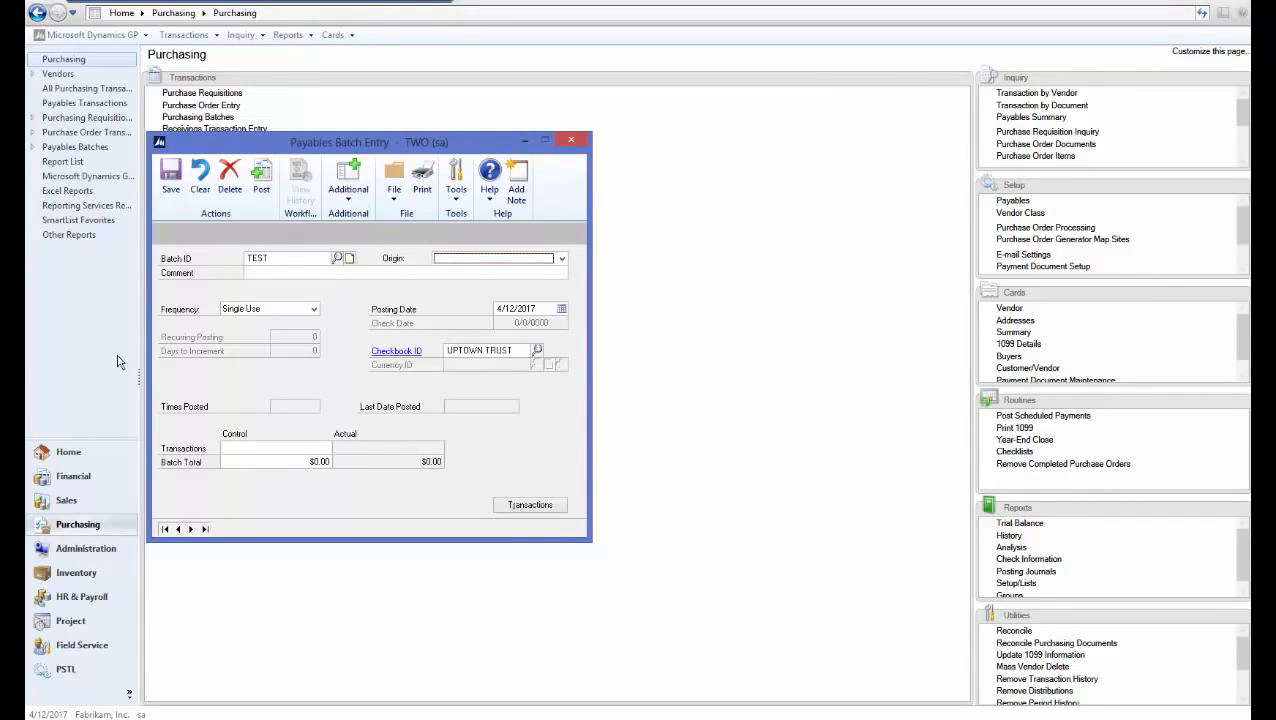
{"action": "left_click", "coordinate": [460, 260]}
{"action": "left_click", "coordinate": [472, 268]}
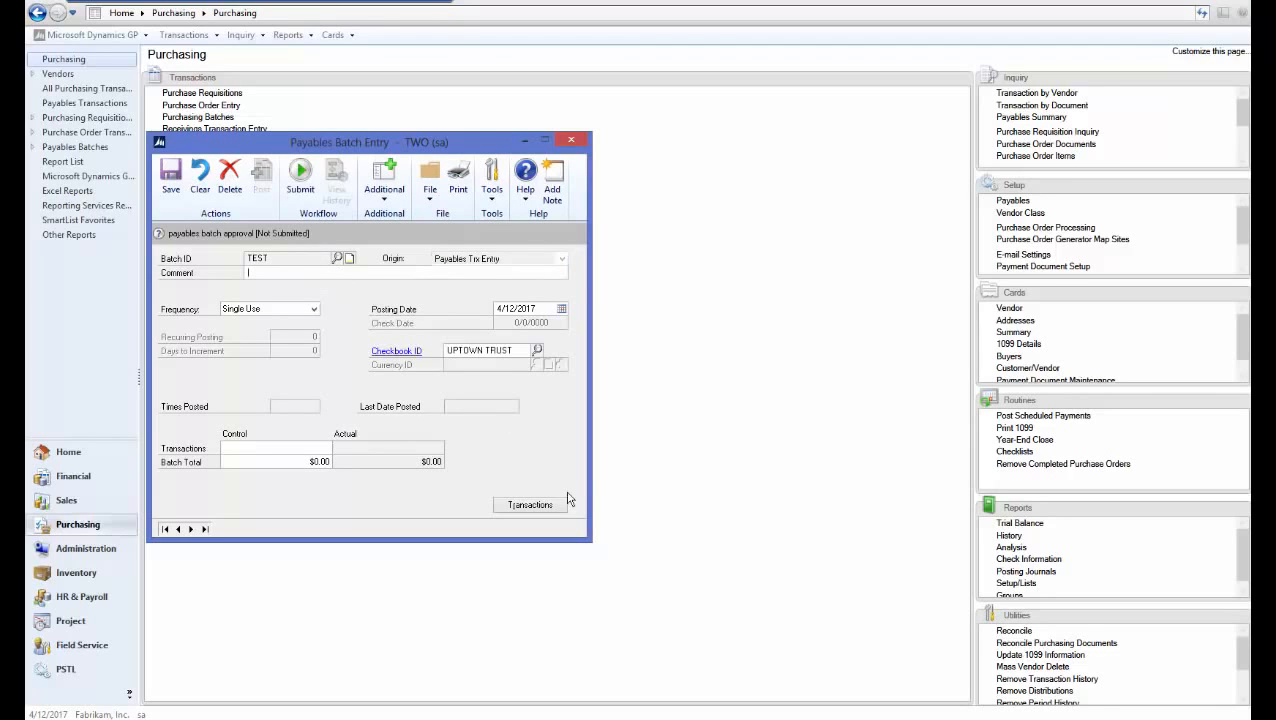
{"action": "left_click", "coordinate": [536, 505]}
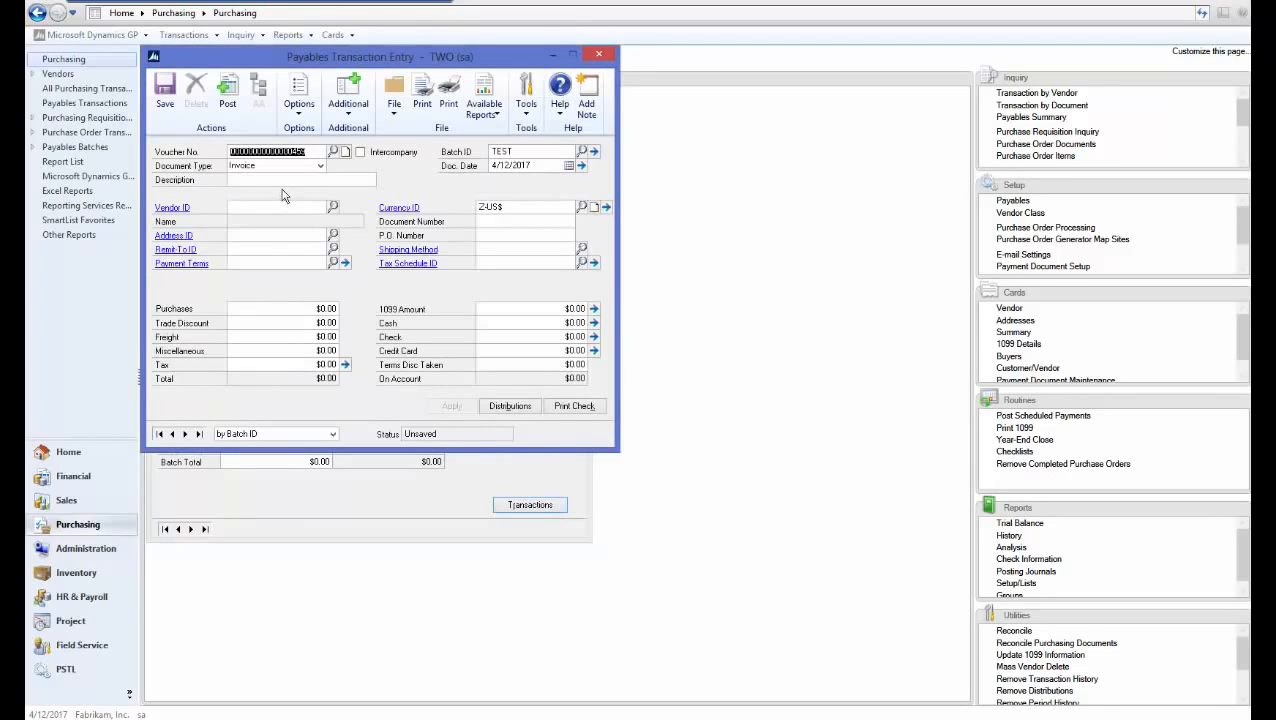
Save a $10.00 invoice TEST123, description TEST, from vendor ACETRAVE0001 in batch TEST
{"action": "left_click", "coordinate": [279, 179]}
{"action": "type", "text": "TEST"}
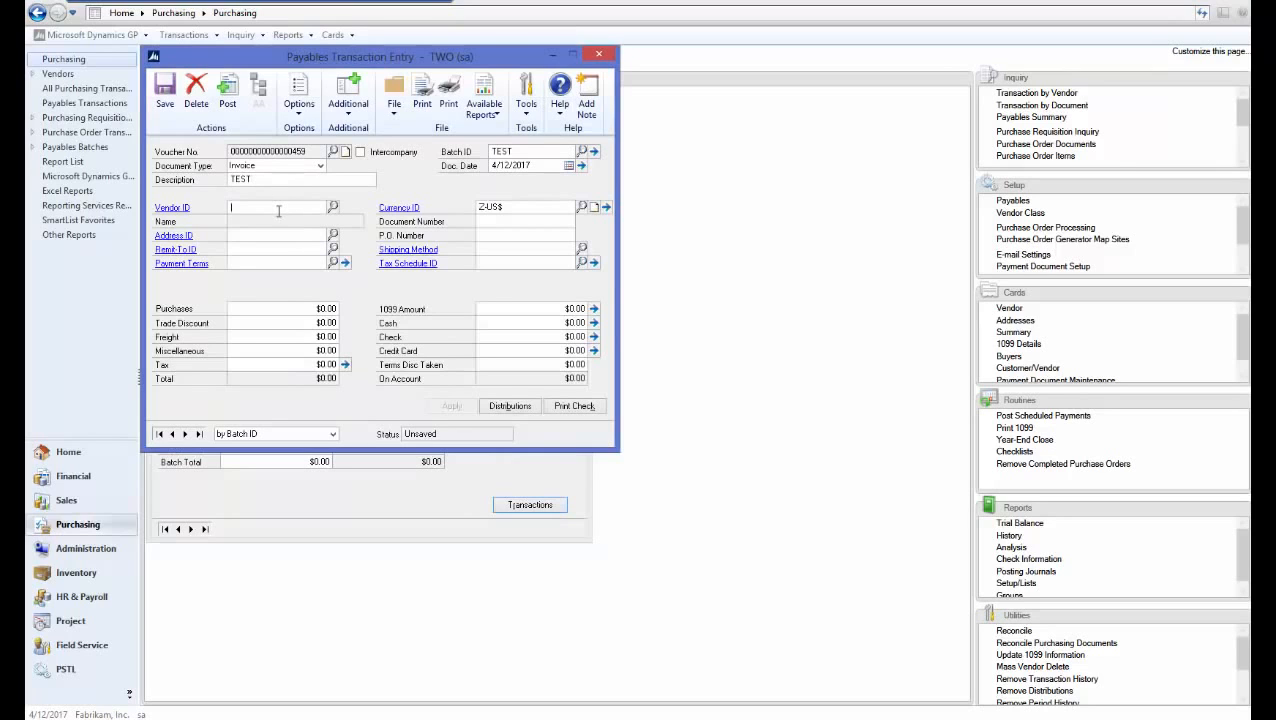
{"action": "left_click", "coordinate": [333, 207]}
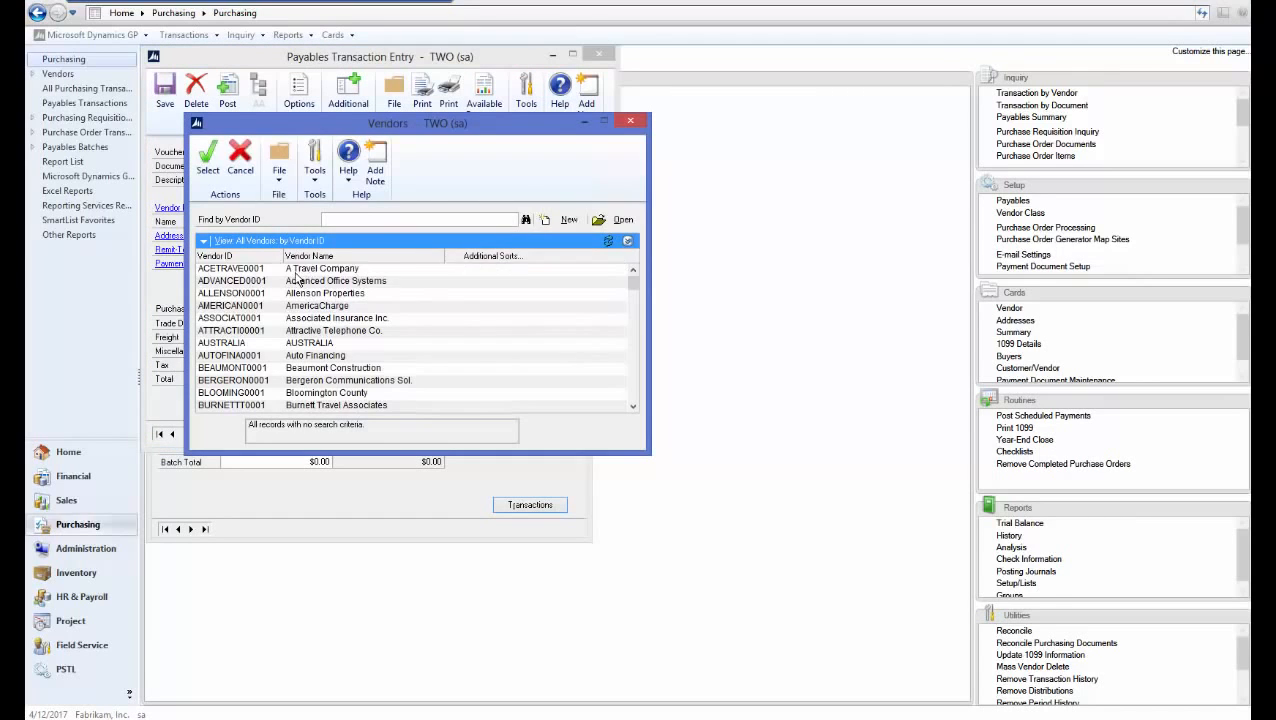
{"action": "double_click", "coordinate": [300, 274]}
{"action": "left_click", "coordinate": [490, 222]}
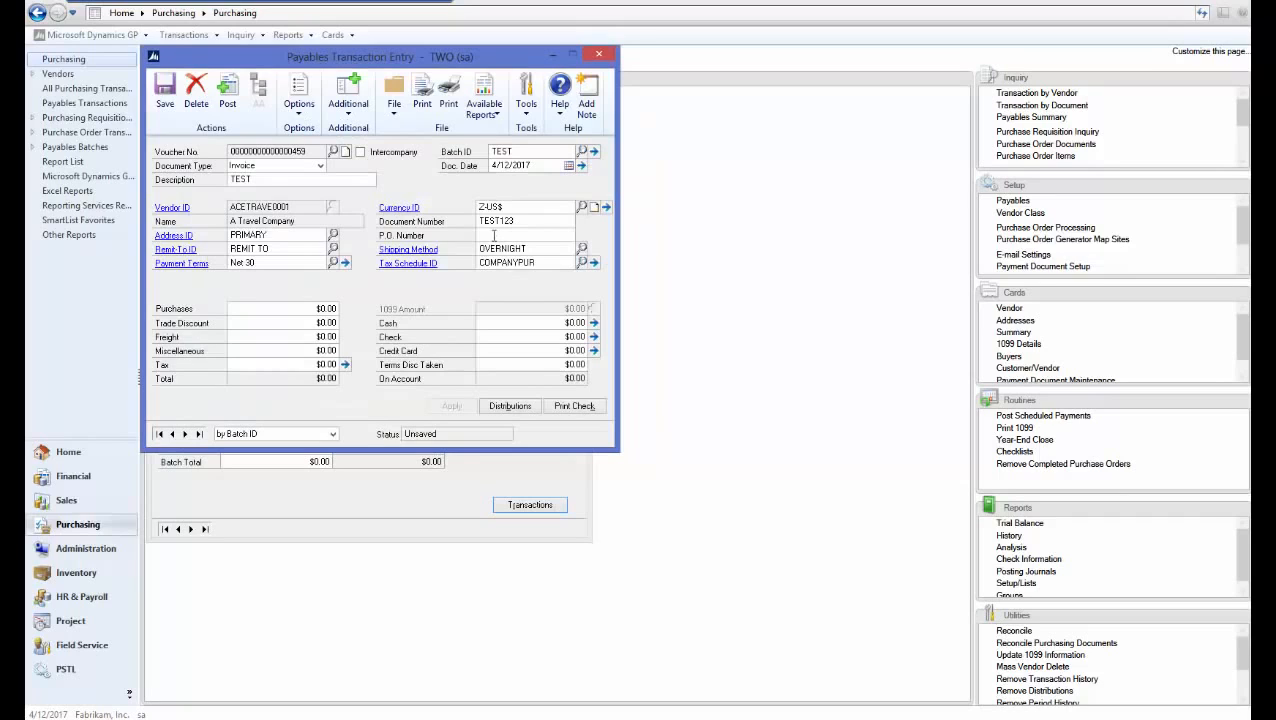
{"action": "left_click", "coordinate": [309, 308]}
{"action": "type", "text": "10"}
{"action": "key", "text": "Tab"}
{"action": "left_click", "coordinate": [165, 88]}
{"action": "left_click", "coordinate": [599, 53]}
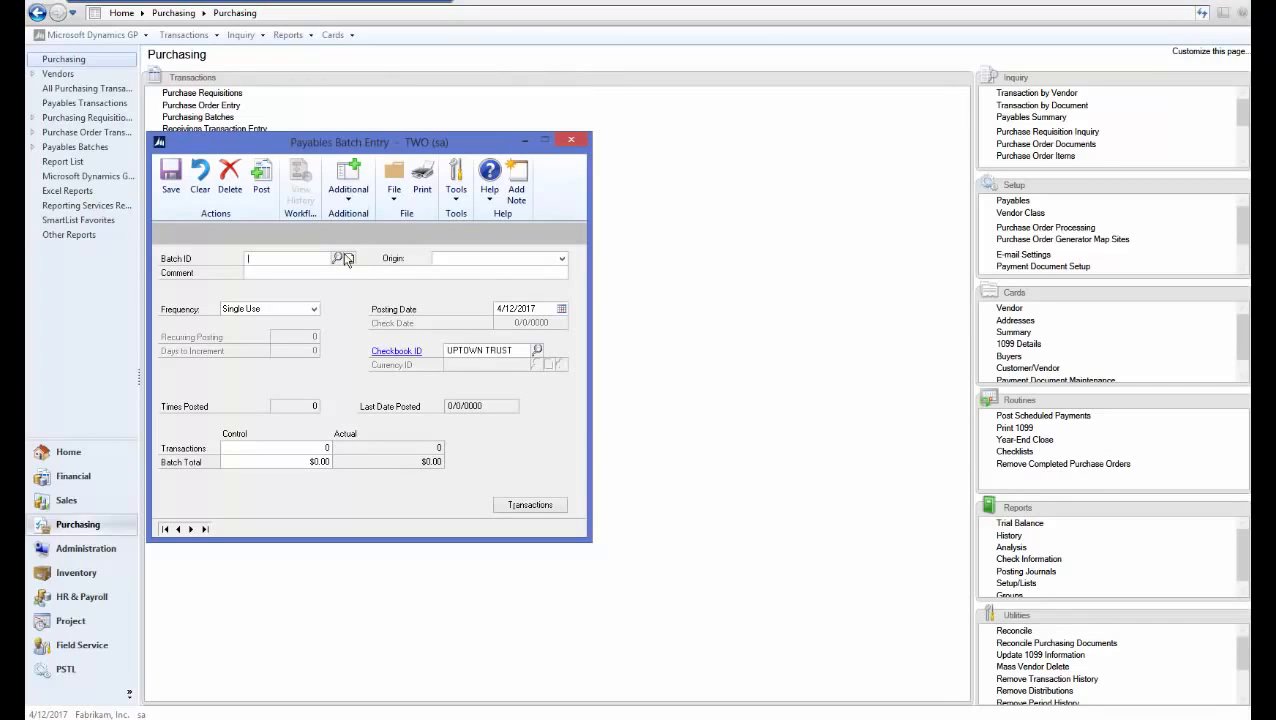
Reload payables batch TEST with origin Payables Trx Entry
{"action": "type", "text": "TEST"}
{"action": "key", "text": "Tab"}
{"action": "left_click", "coordinate": [535, 259]}
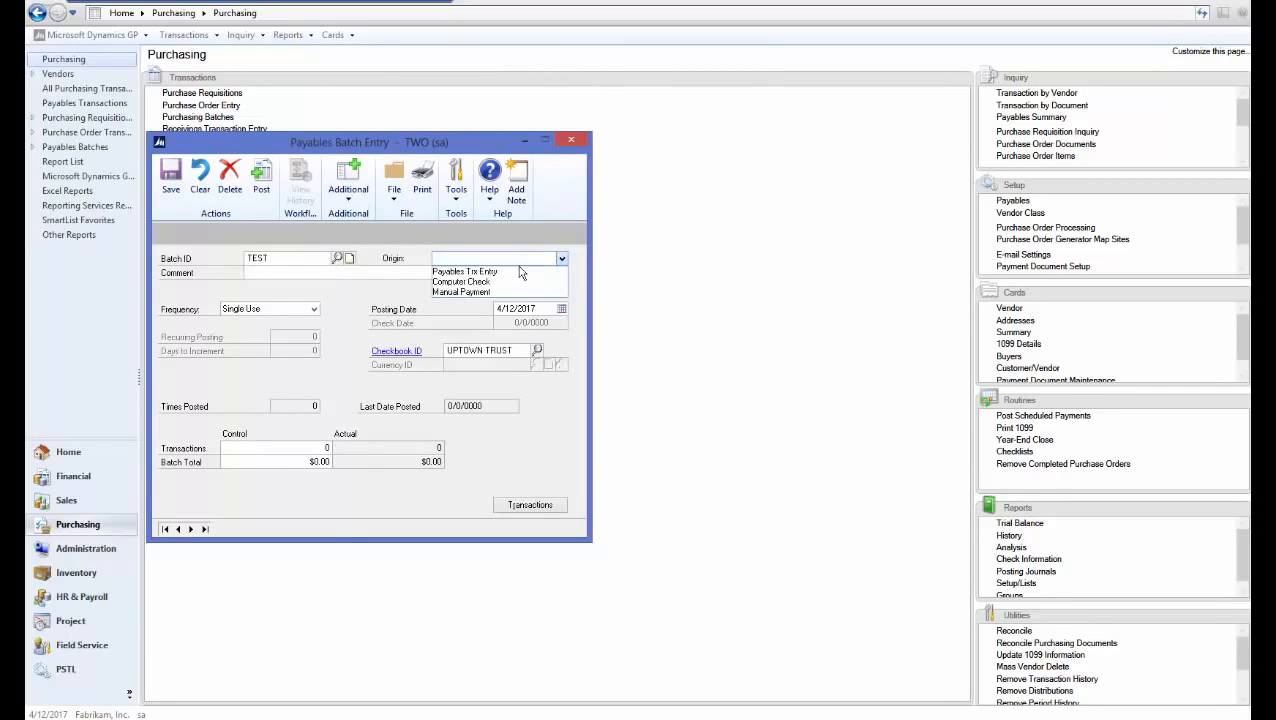
{"action": "left_click", "coordinate": [516, 272]}
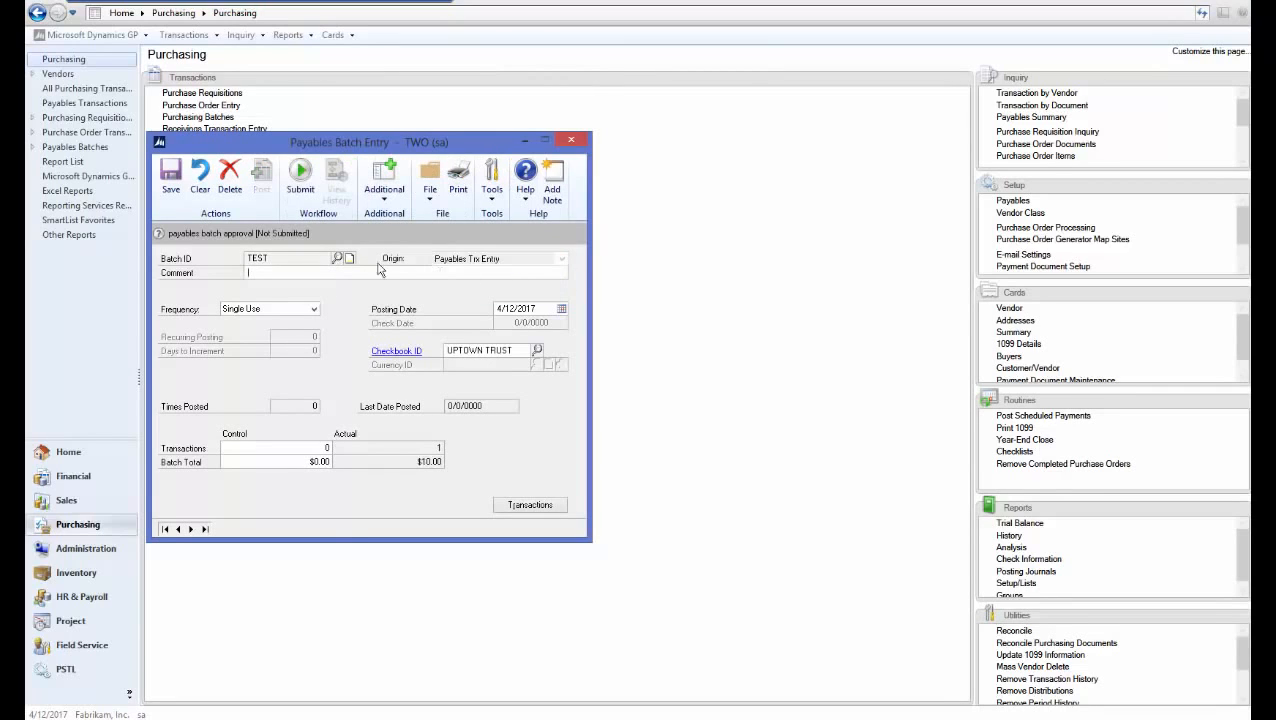
Submit the TEST batch for approval without a comment and close Payables Batch Entry
{"action": "left_click", "coordinate": [309, 204]}
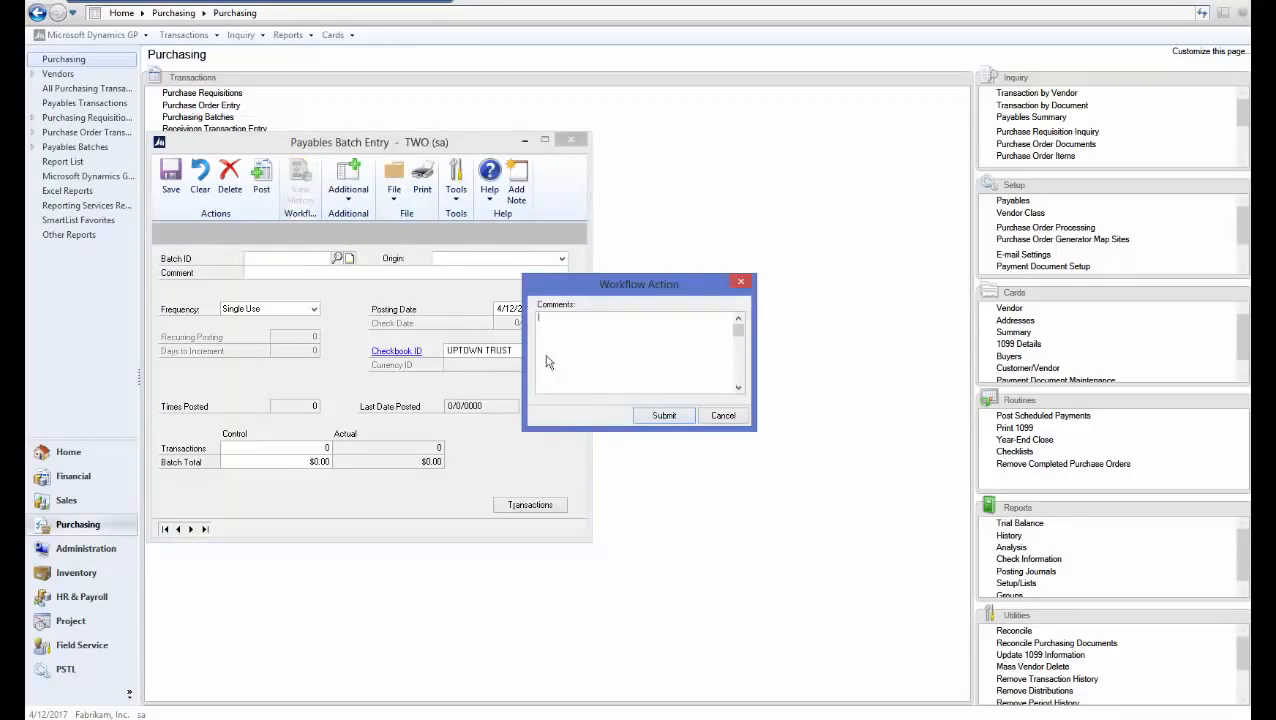
{"action": "left_click", "coordinate": [659, 415]}
{"action": "left_click", "coordinate": [570, 143]}
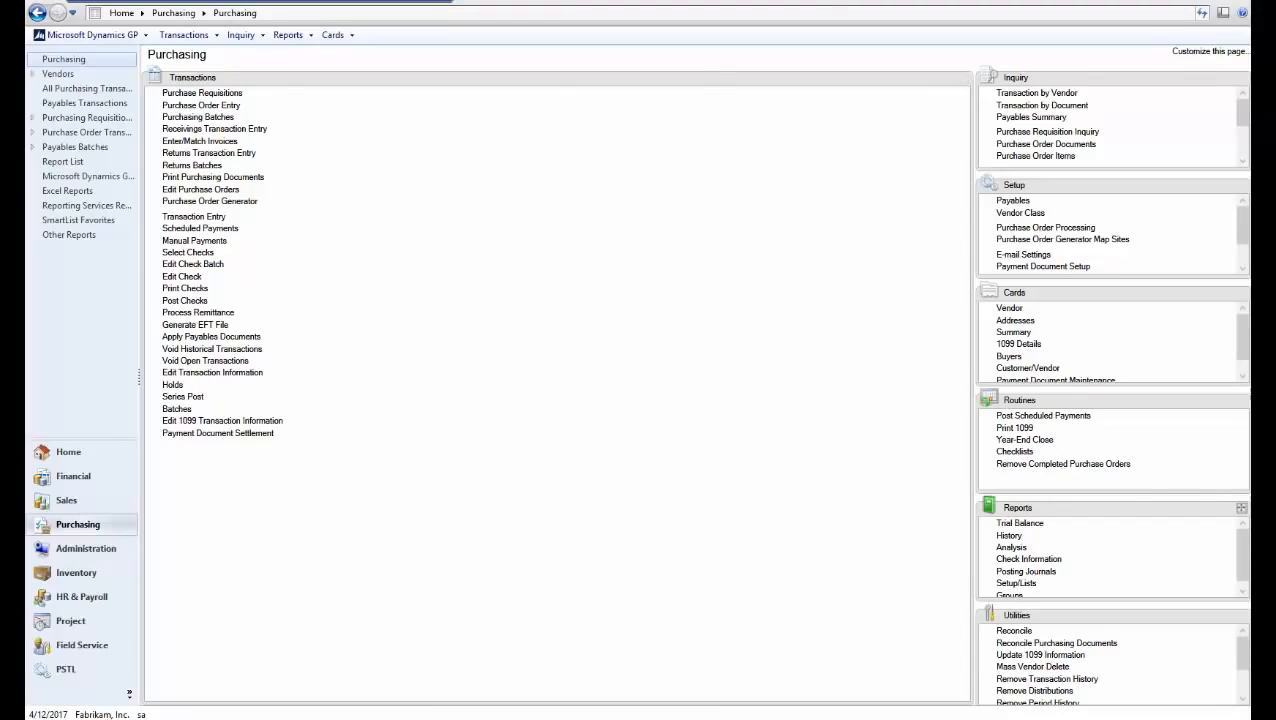
Confirm batch TEST appears in Payables Batches Pending Approval, then return to Purchasing
{"action": "left_click", "coordinate": [66, 452]}
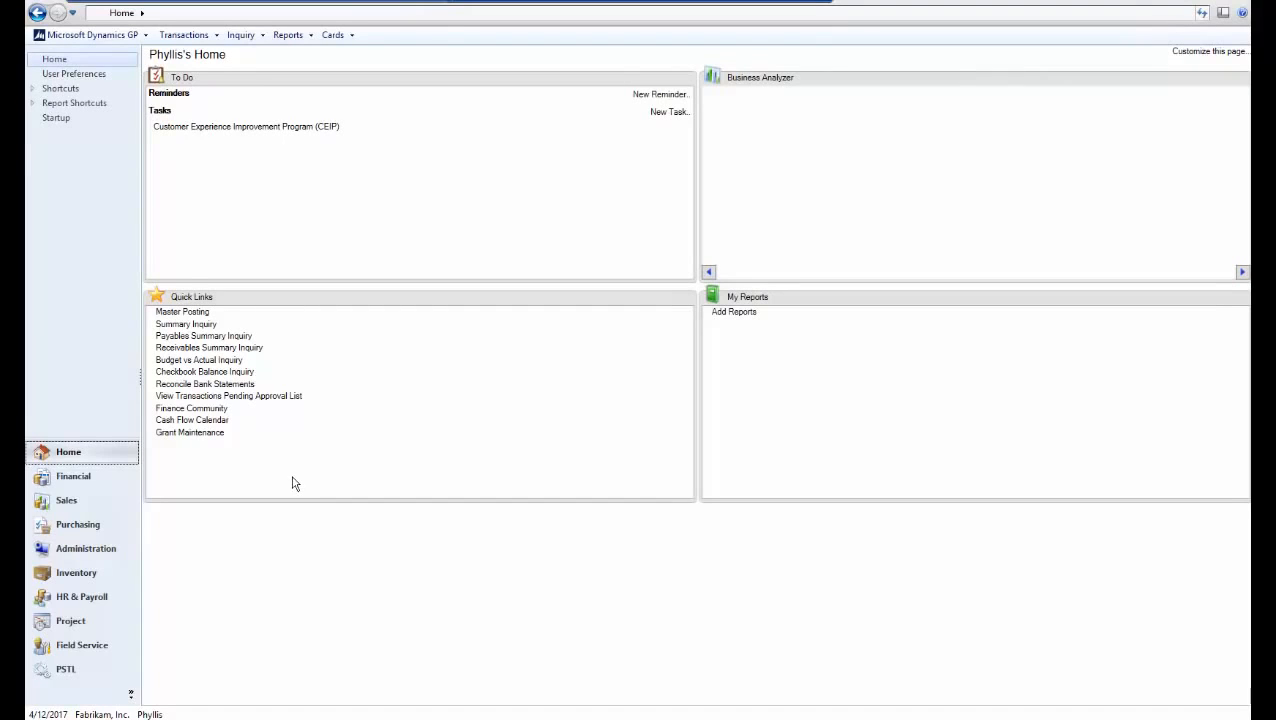
{"action": "left_click", "coordinate": [92, 528]}
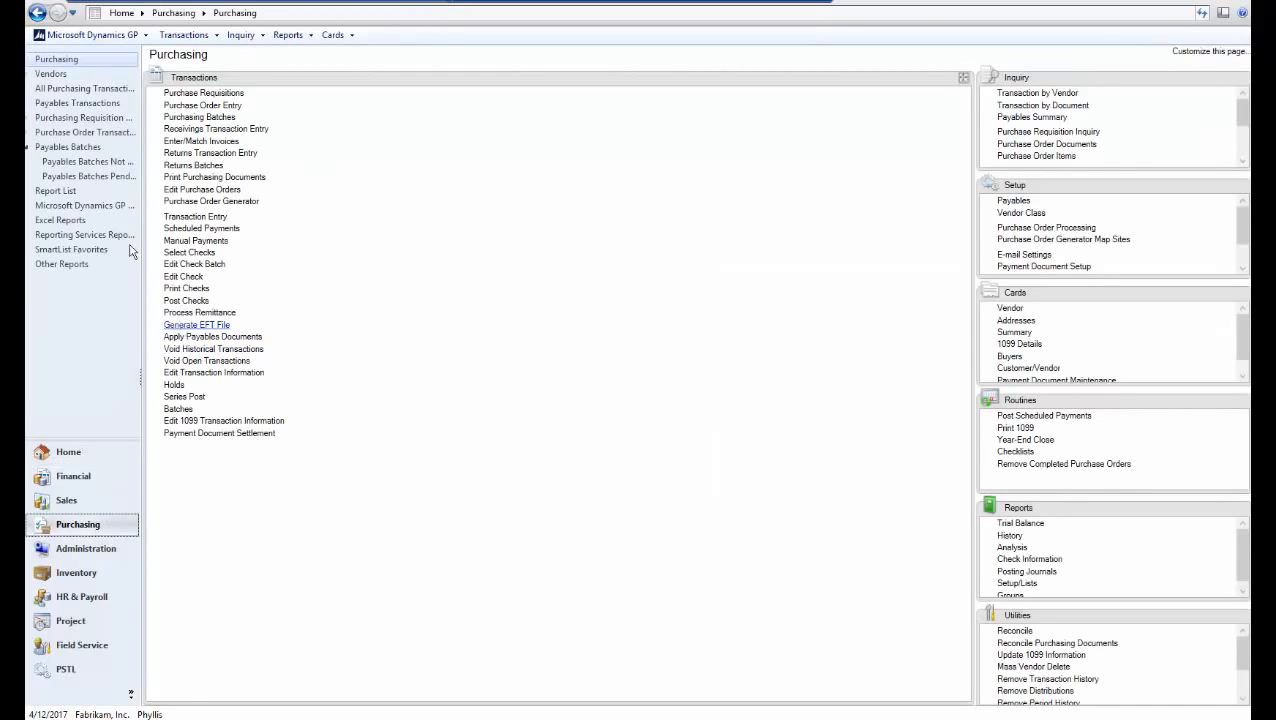
{"action": "left_click", "coordinate": [103, 177]}
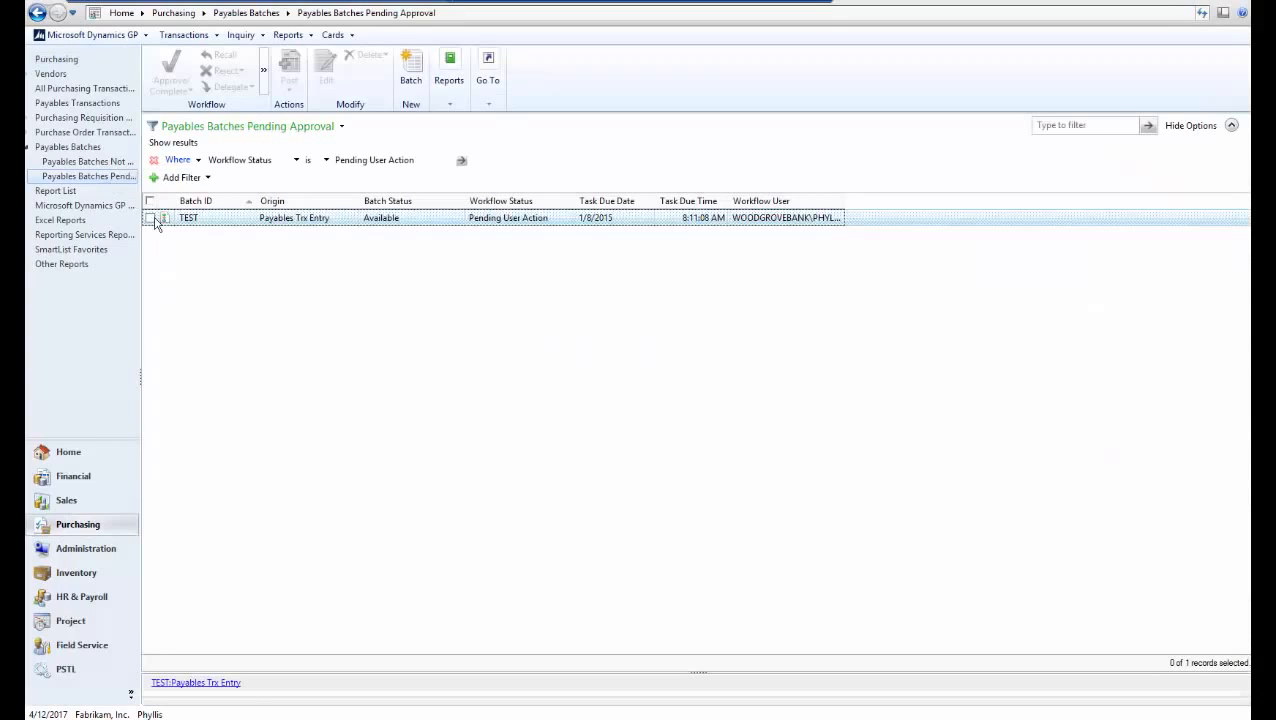
{"action": "left_click", "coordinate": [150, 219]}
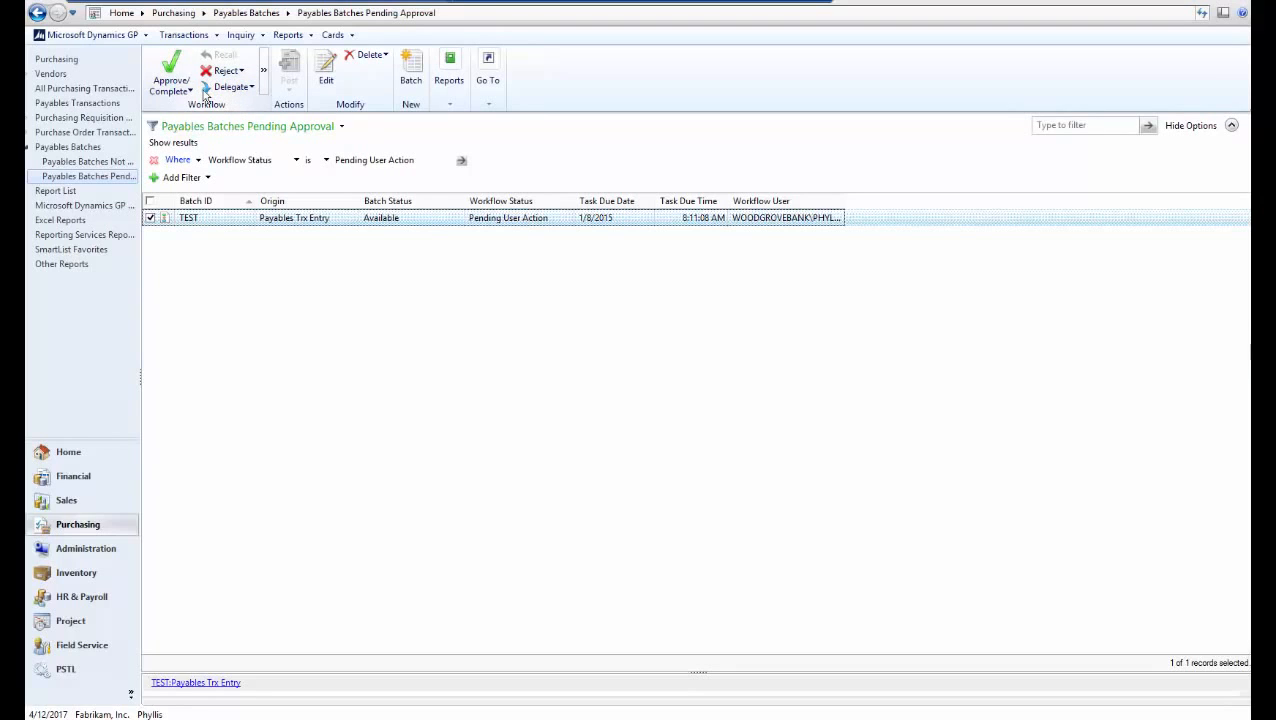
{"action": "left_click", "coordinate": [57, 59]}
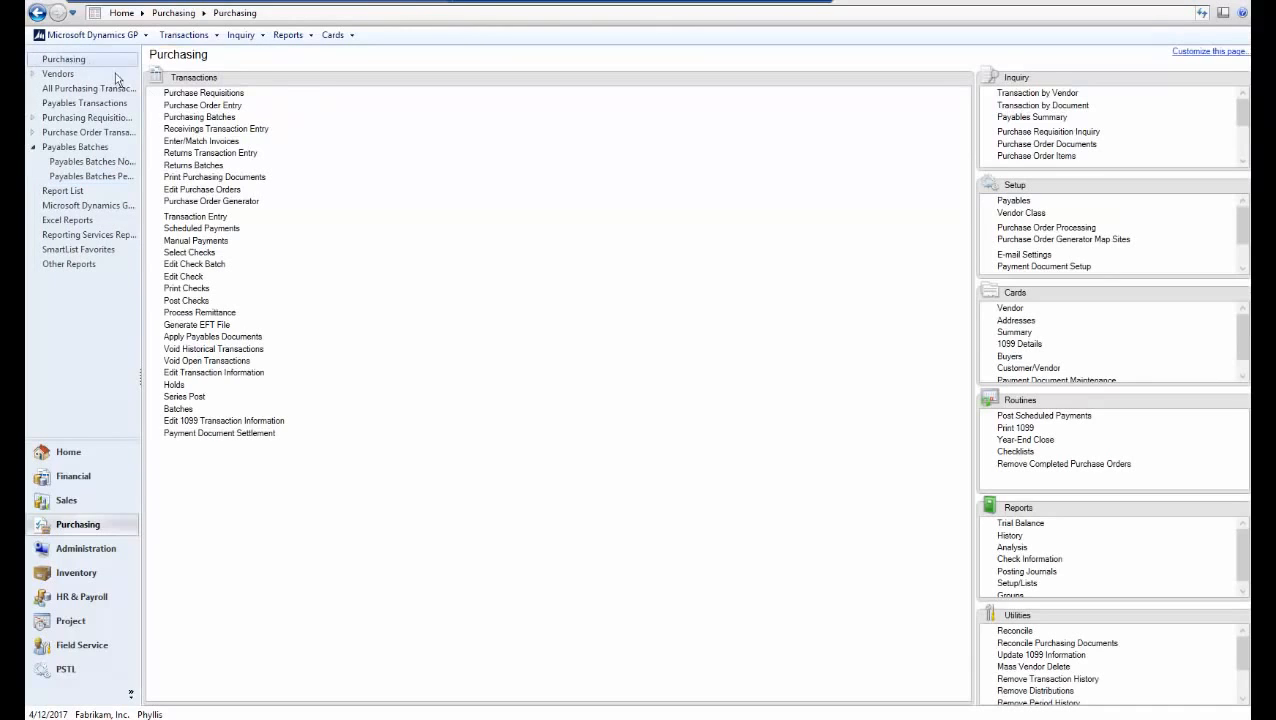
Load batch TEST in Payables Batch Entry, approve it via Workflow > Approve, and close
{"action": "left_click", "coordinate": [185, 411]}
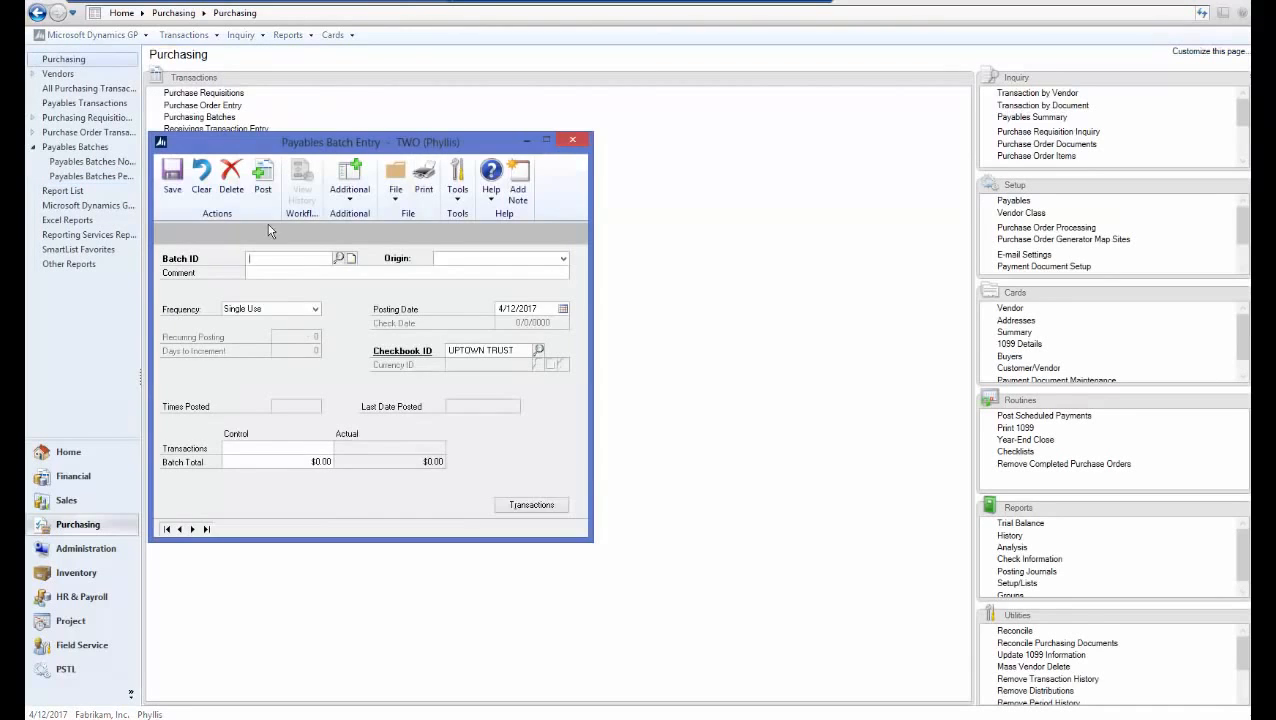
{"action": "left_click", "coordinate": [338, 258]}
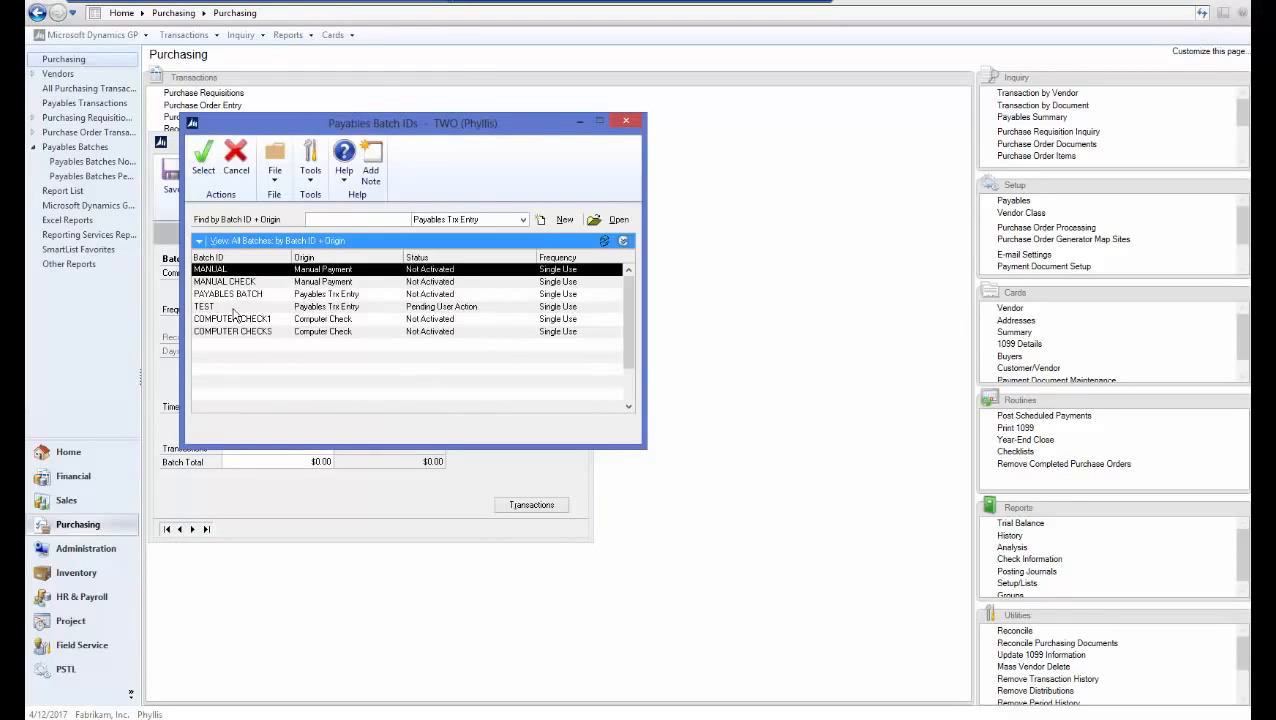
{"action": "double_click", "coordinate": [232, 300]}
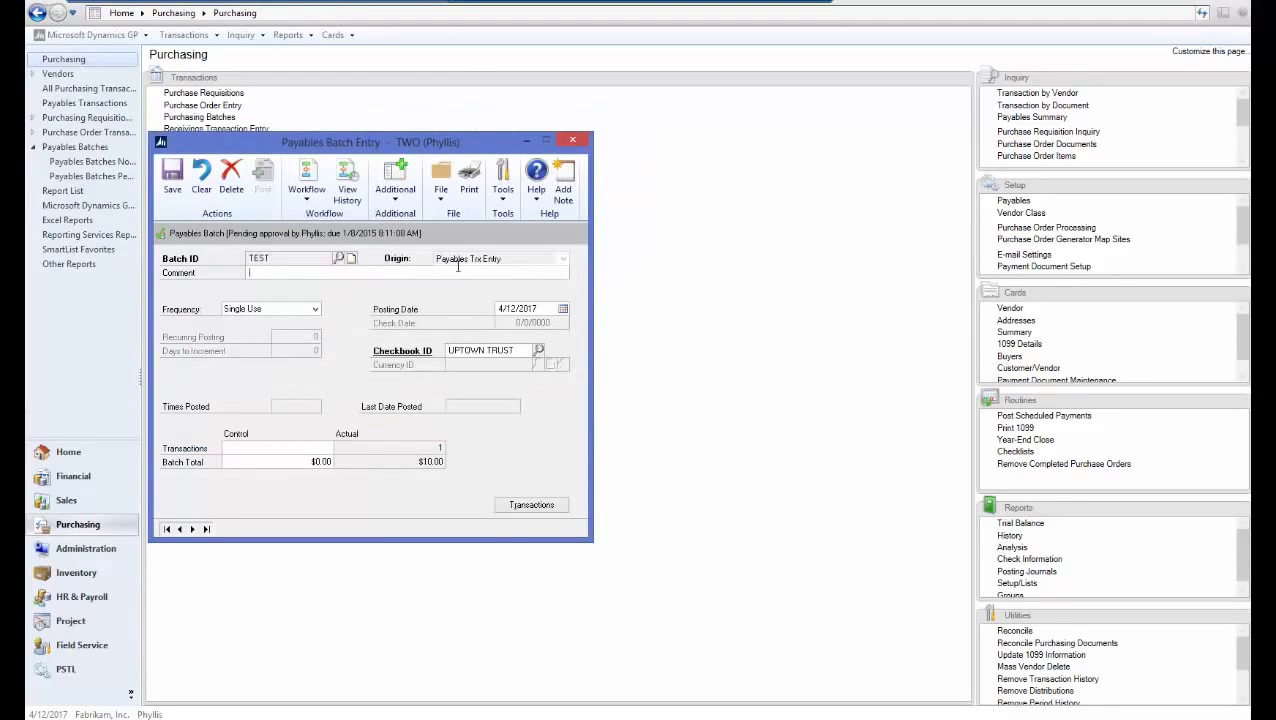
{"action": "left_click", "coordinate": [306, 195]}
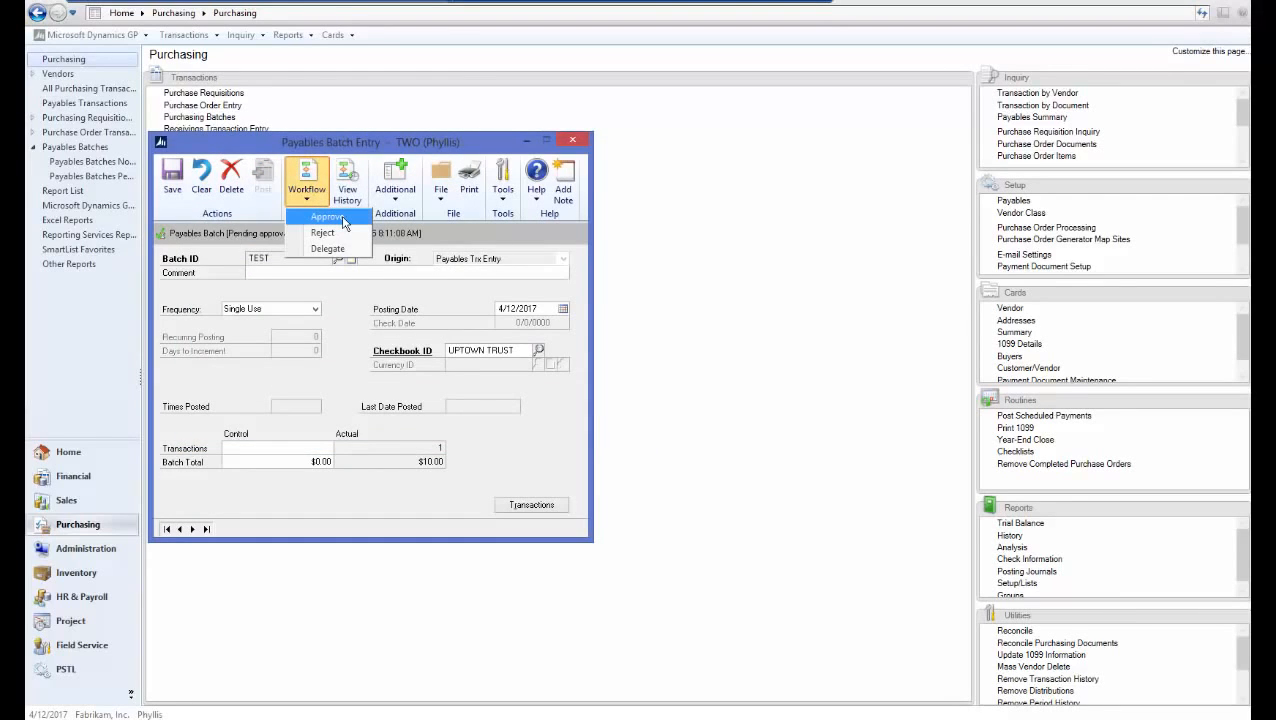
{"action": "left_click", "coordinate": [326, 217]}
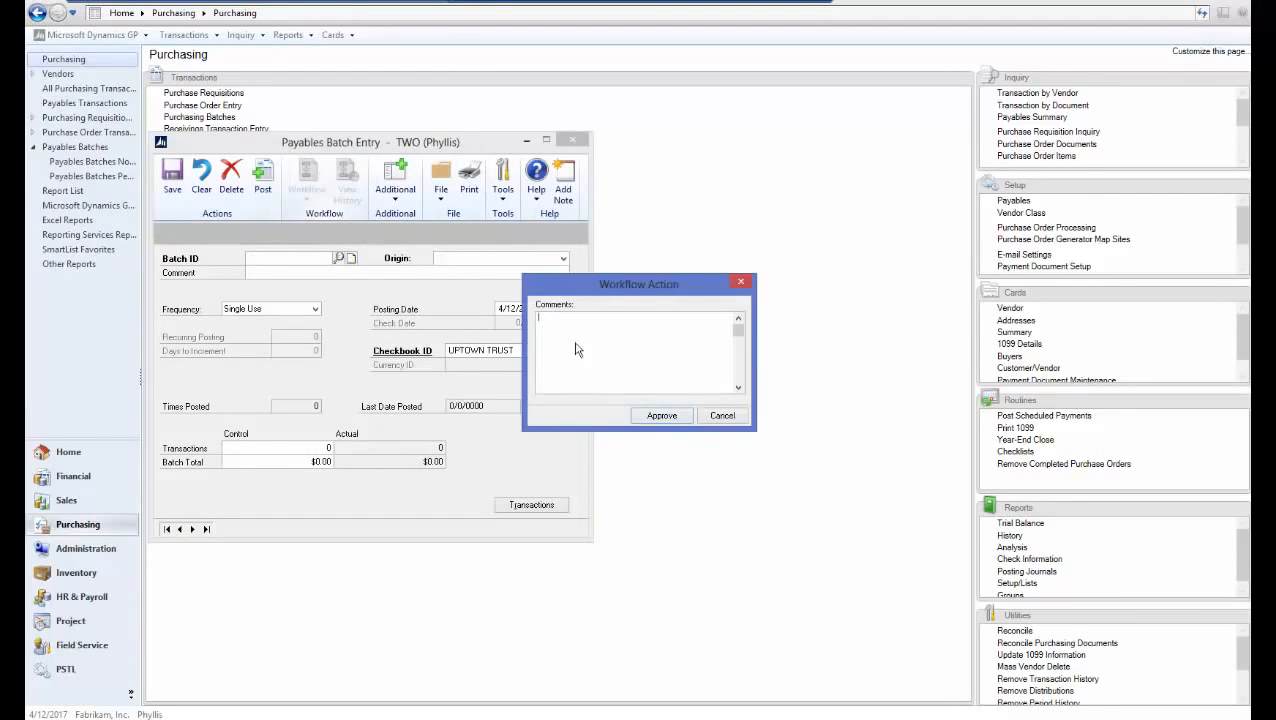
{"action": "left_click", "coordinate": [662, 416]}
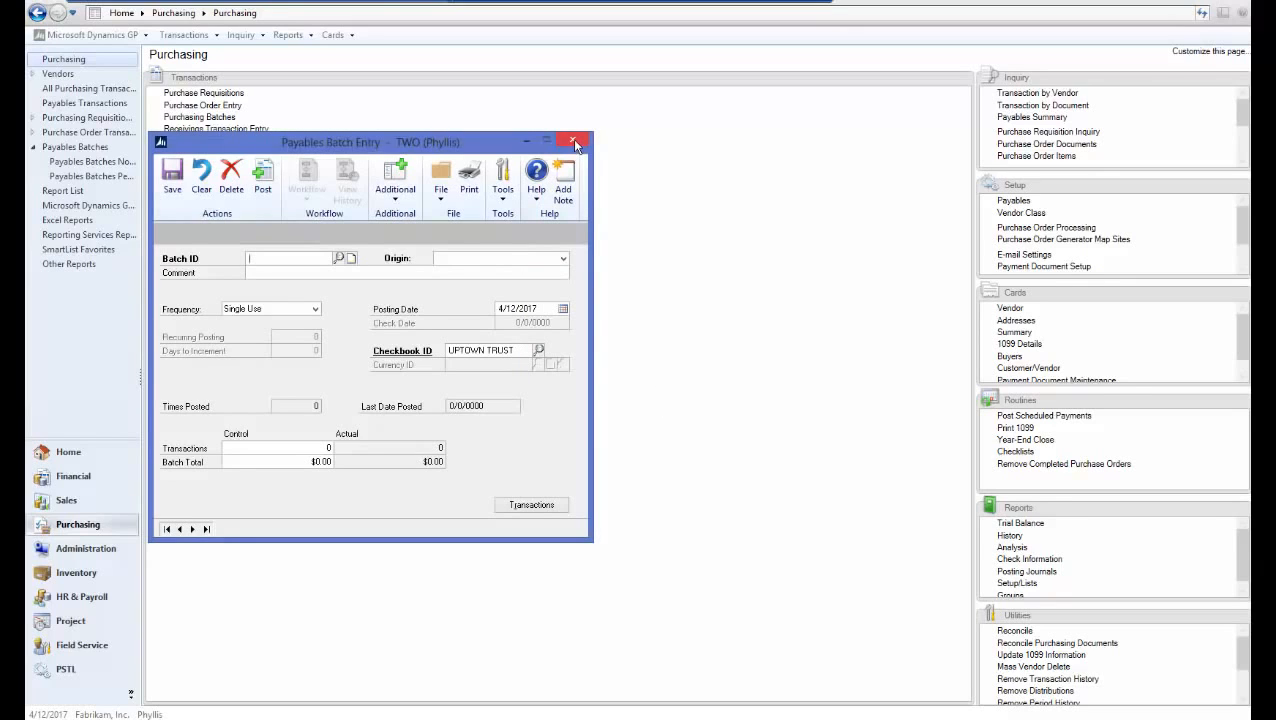
{"action": "left_click", "coordinate": [573, 142]}
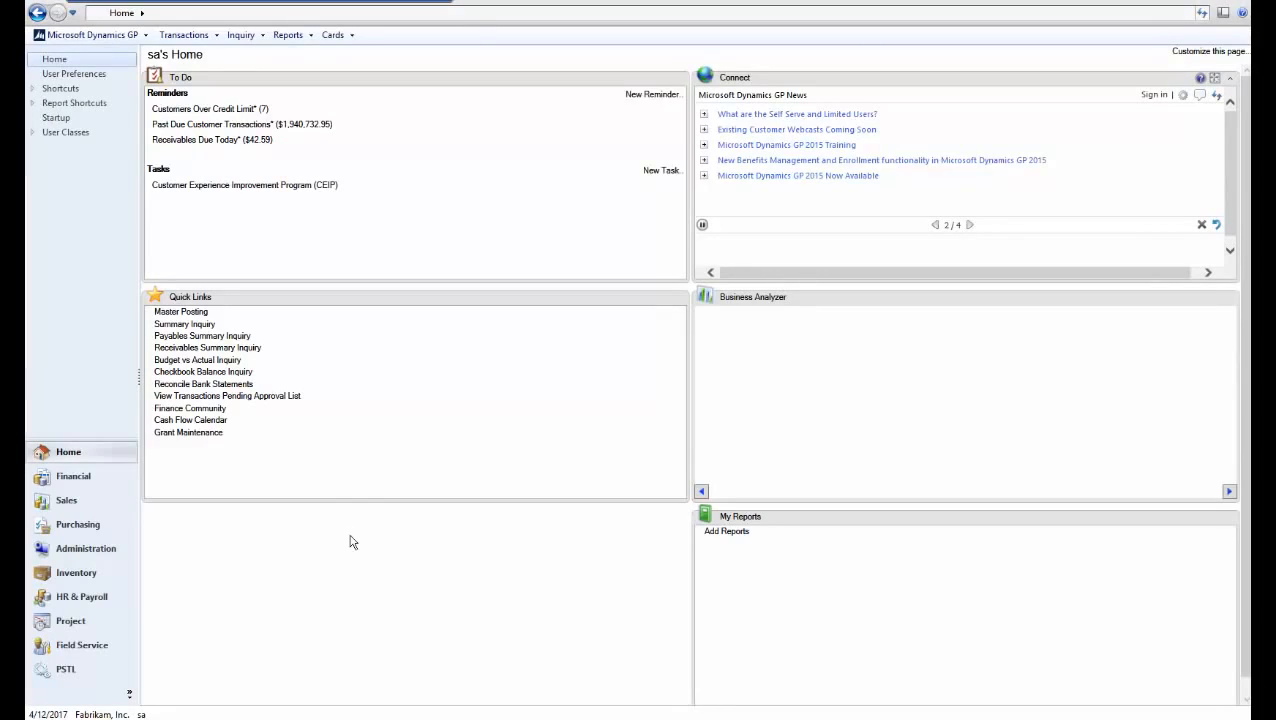
Add Administrator as a manager of the Vendor Approval type in Workflow Maintenance
{"action": "left_click", "coordinate": [84, 549]}
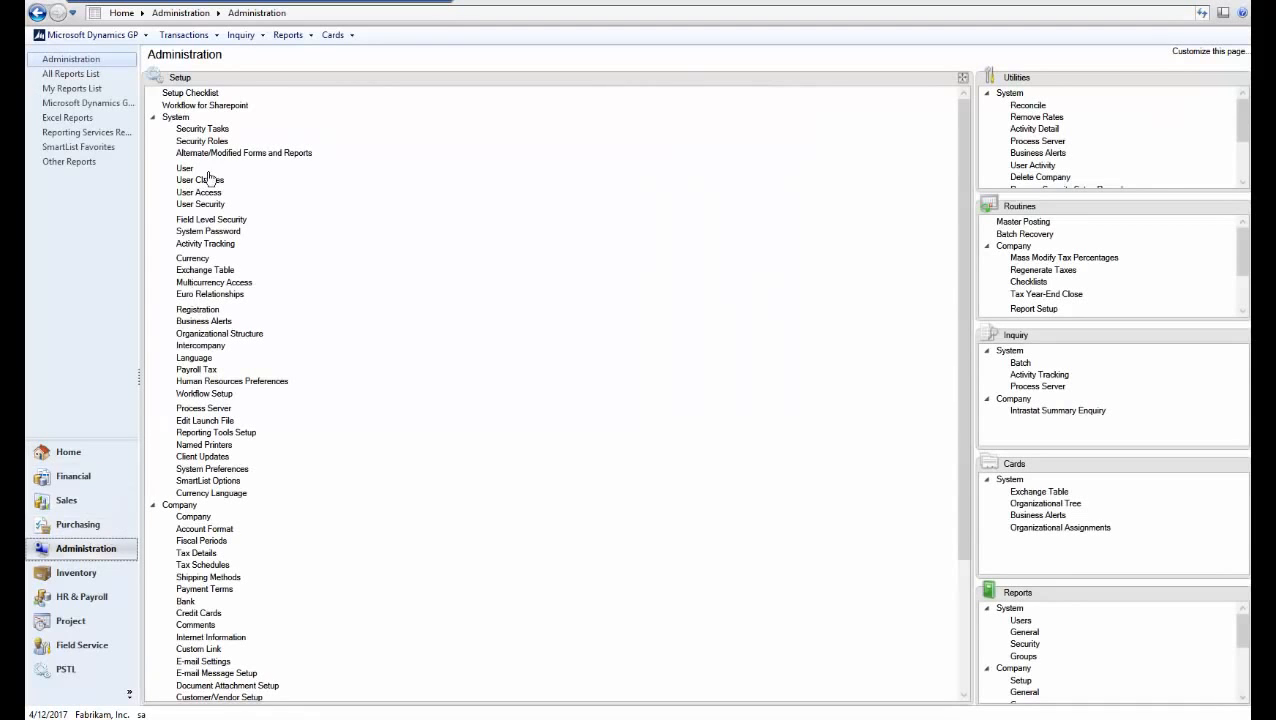
{"action": "left_click", "coordinate": [154, 117]}
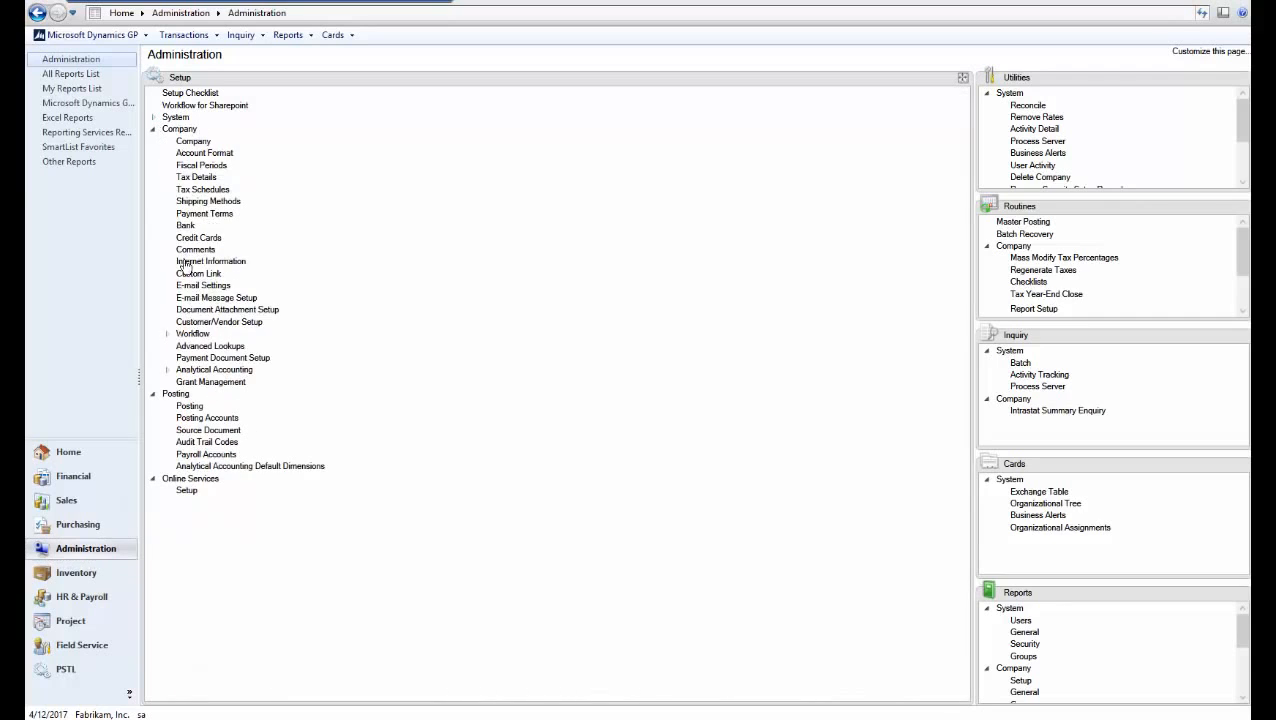
{"action": "left_click", "coordinate": [186, 335]}
{"action": "left_click", "coordinate": [219, 347]}
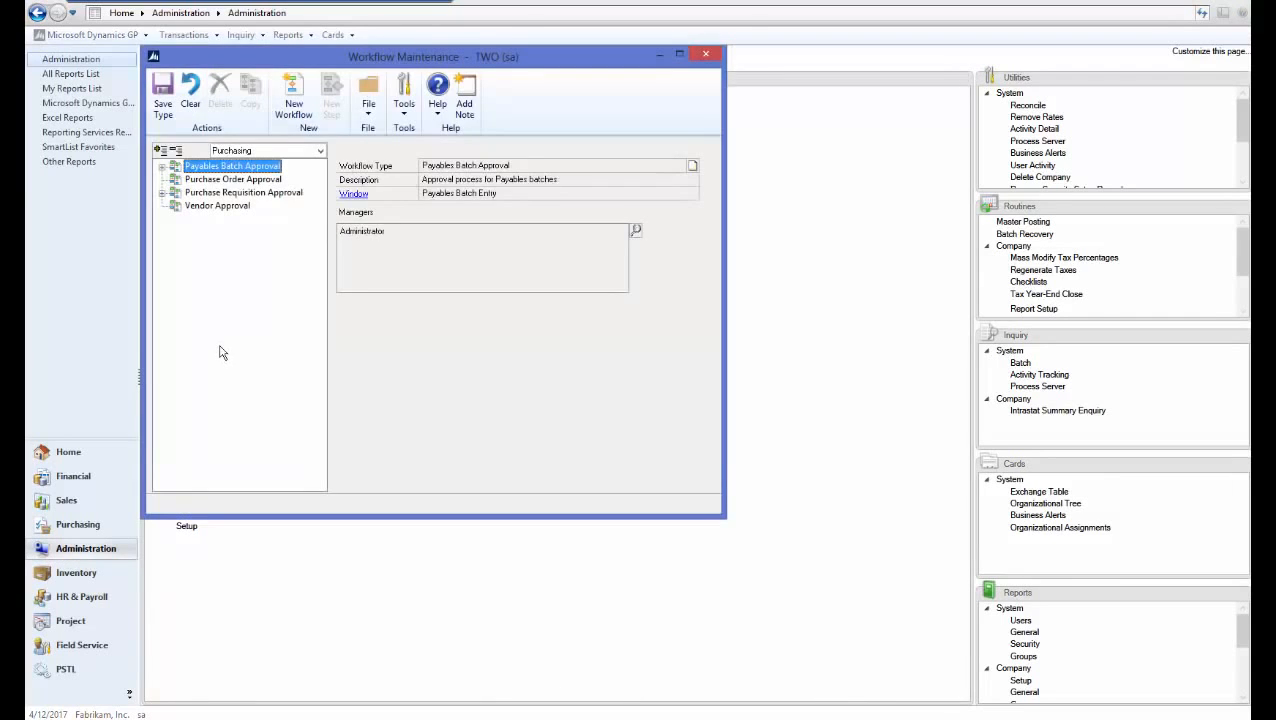
{"action": "left_click", "coordinate": [215, 206]}
{"action": "left_click", "coordinate": [637, 231]}
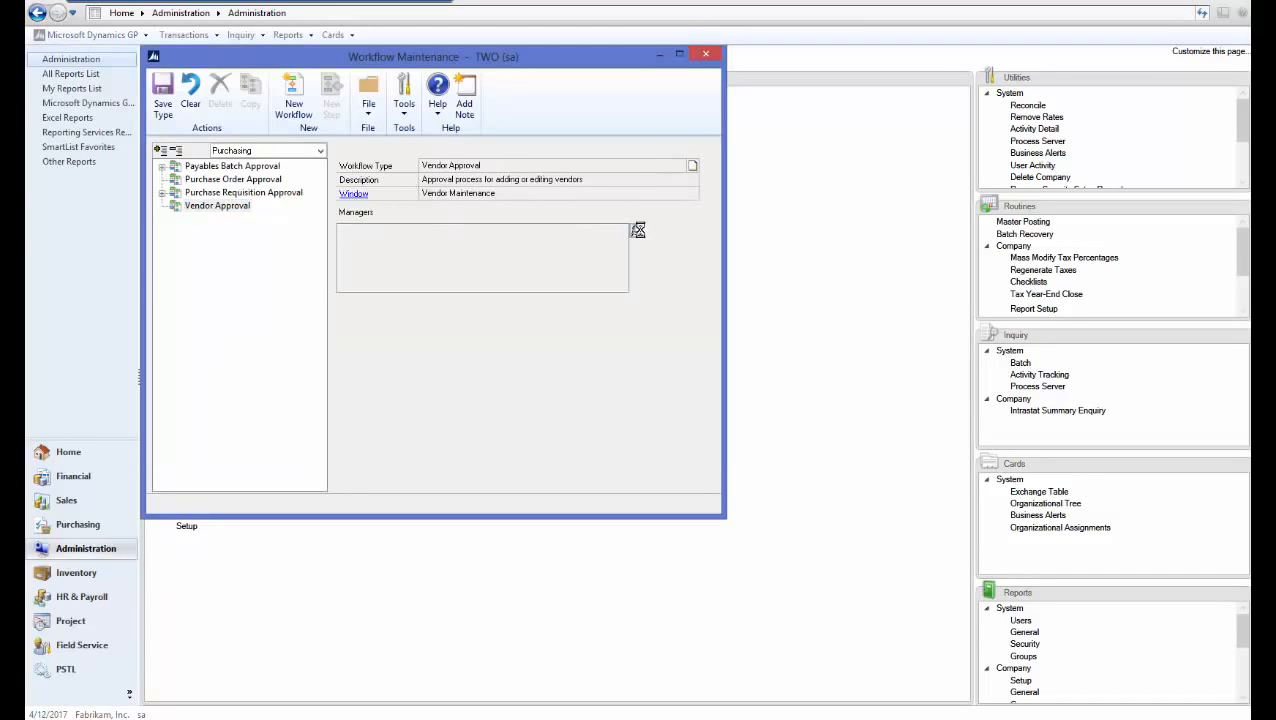
{"action": "type", "text": "admin"}
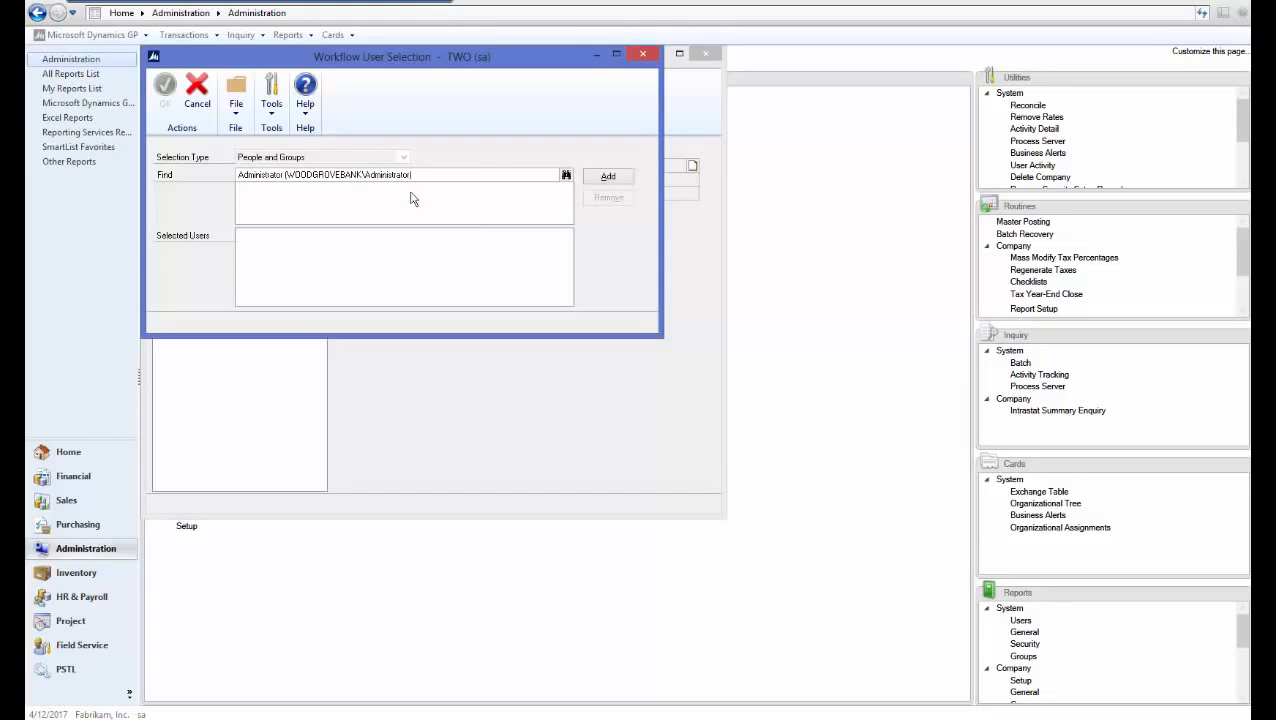
{"action": "left_click", "coordinate": [607, 177]}
{"action": "left_click", "coordinate": [166, 102]}
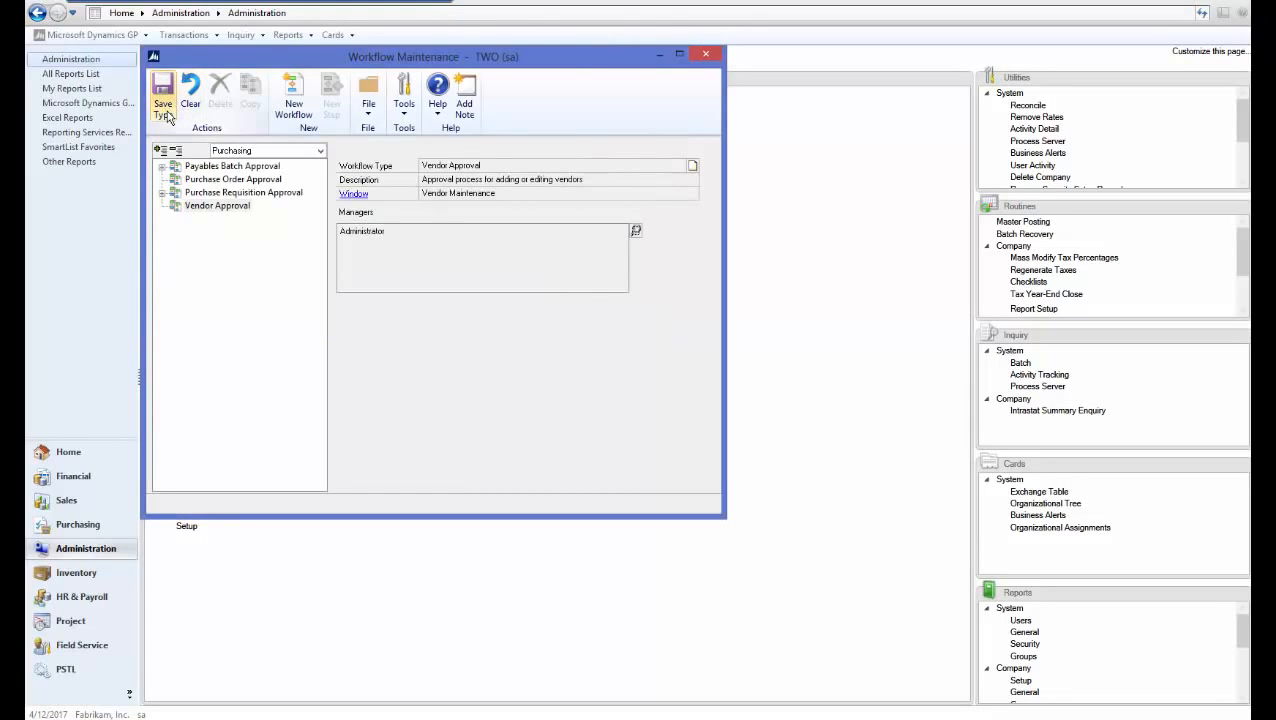
Create a workflow named 'Vendor Approval' with completed-action notifications, delegation and originator approval enabled
{"action": "left_click", "coordinate": [306, 110]}
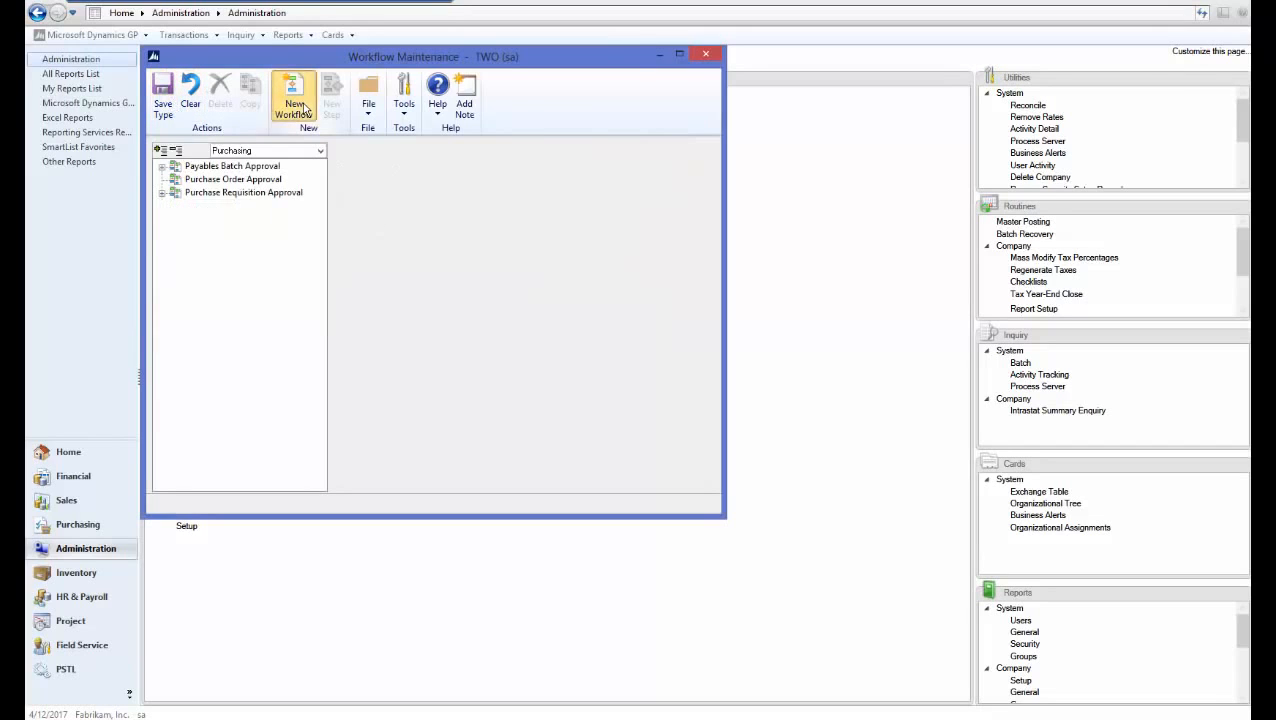
{"action": "type", "text": "Ven"}
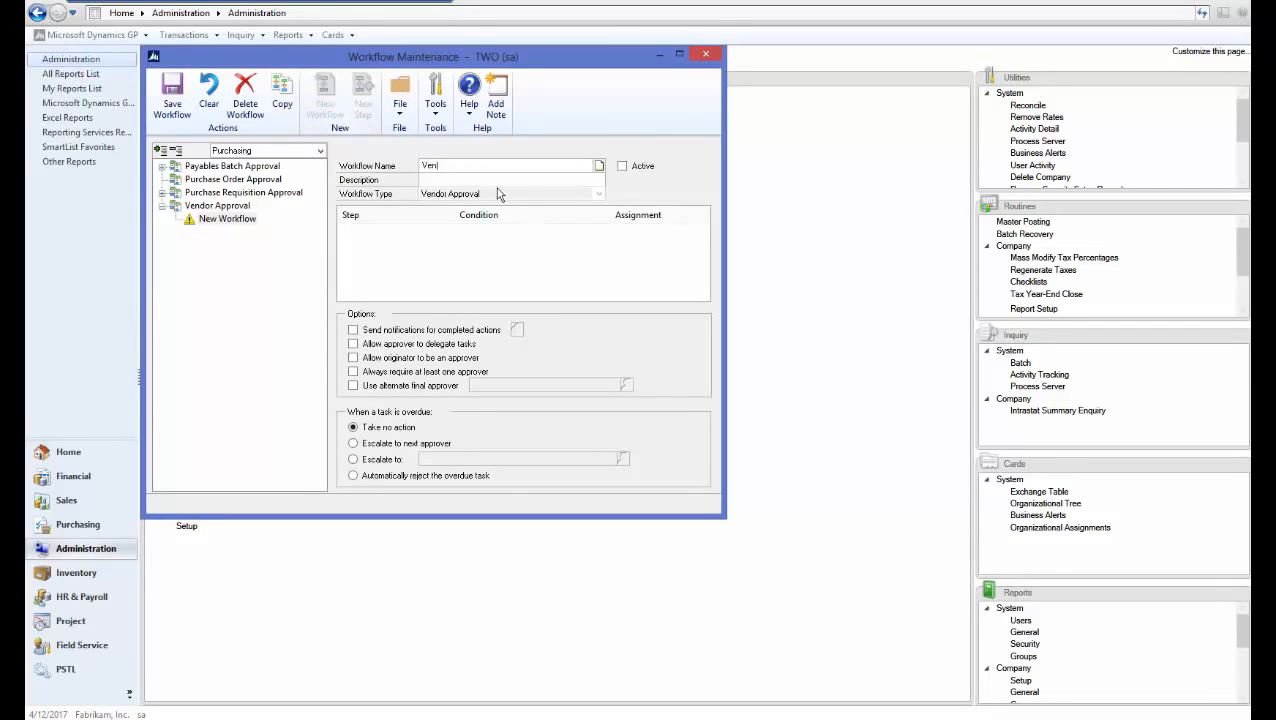
{"action": "type", "text": "dor Approval"}
{"action": "key", "text": "Tab"}
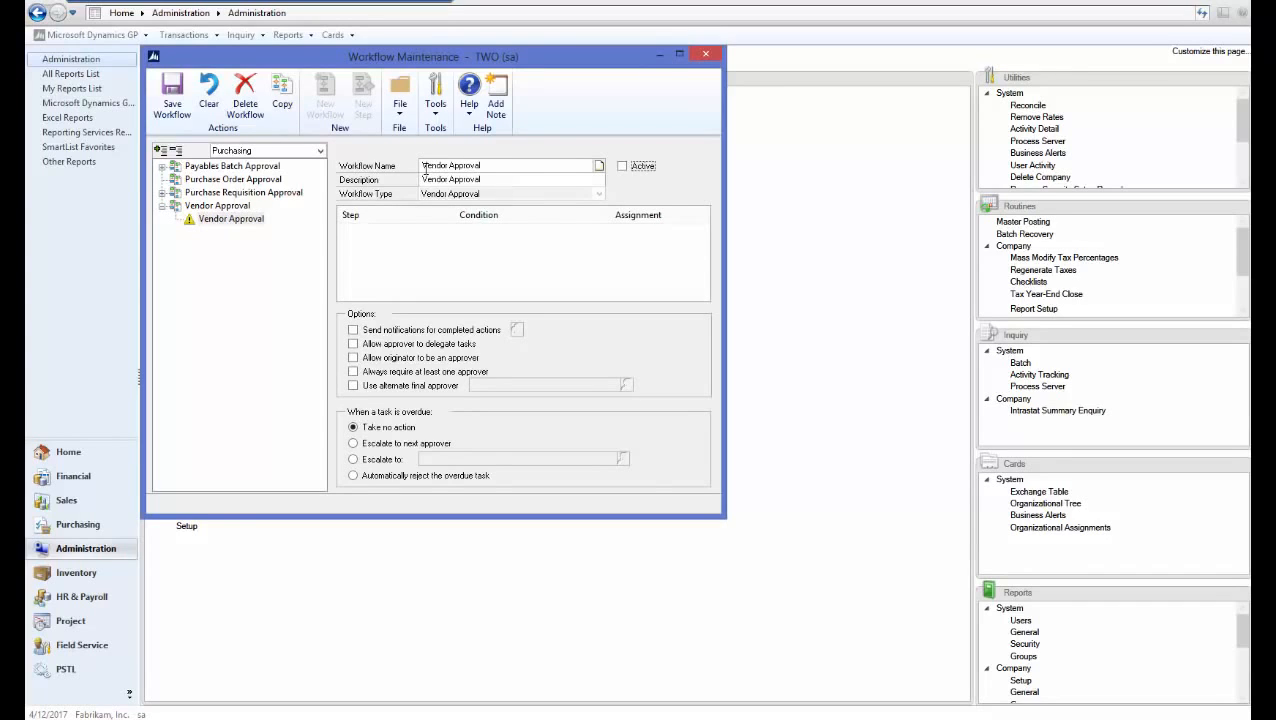
{"action": "left_click", "coordinate": [353, 329]}
{"action": "left_click", "coordinate": [354, 344]}
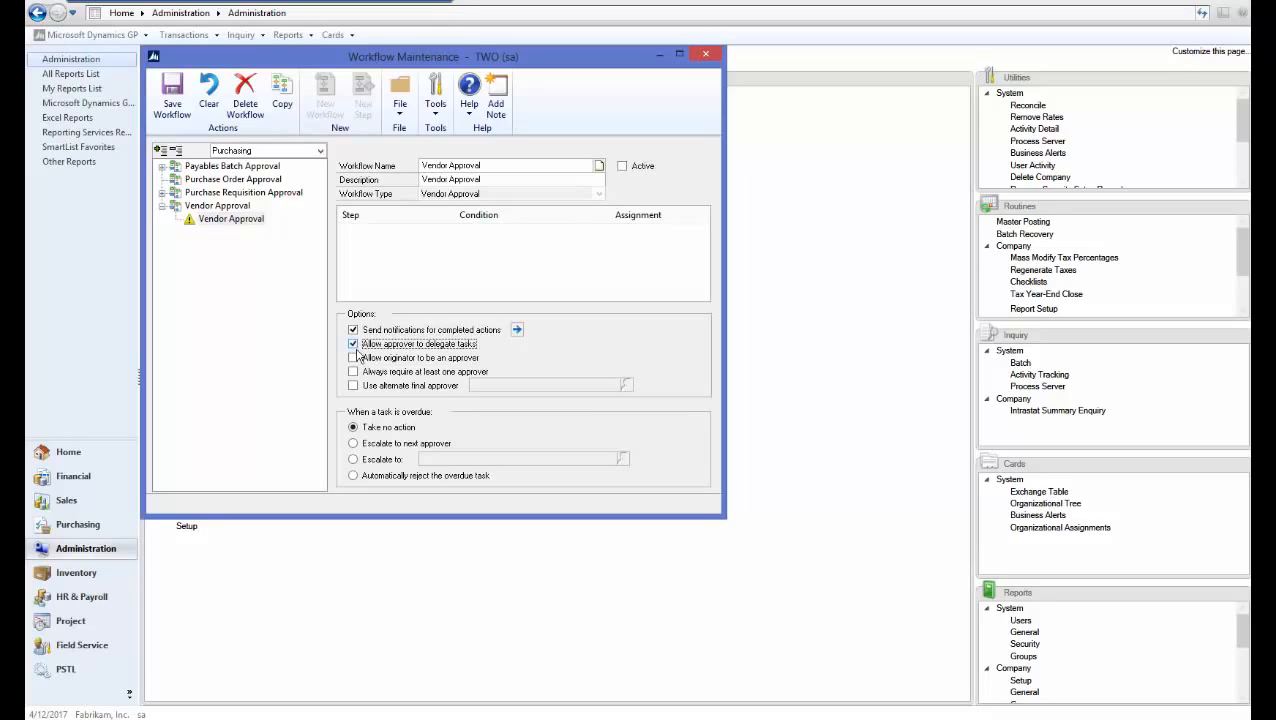
{"action": "left_click", "coordinate": [354, 358]}
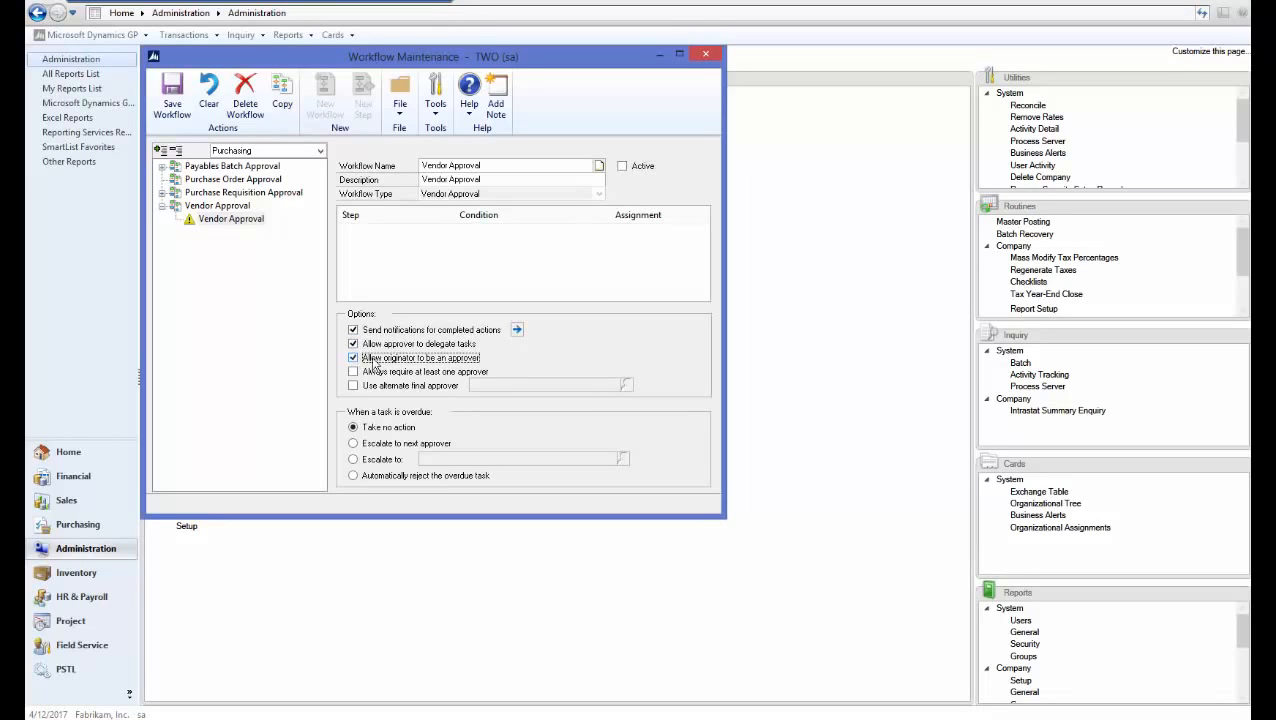
Notify the originator on all ten completed actions, Submit through Final Approve, and save the workflow
{"action": "left_click", "coordinate": [517, 330]}
{"action": "left_click", "coordinate": [167, 168]}
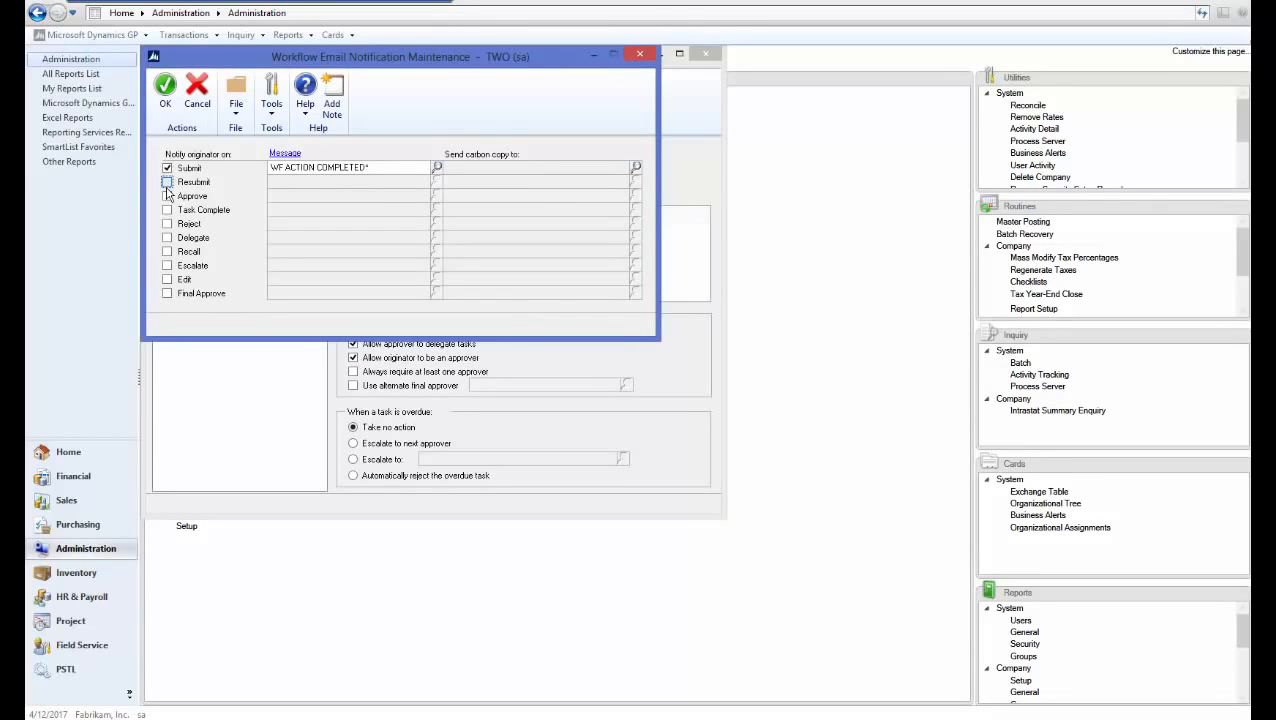
{"action": "left_click", "coordinate": [167, 182]}
{"action": "left_click", "coordinate": [167, 196]}
{"action": "left_click", "coordinate": [167, 210]}
{"action": "left_click", "coordinate": [167, 224]}
{"action": "left_click", "coordinate": [167, 238]}
{"action": "left_click", "coordinate": [167, 252]}
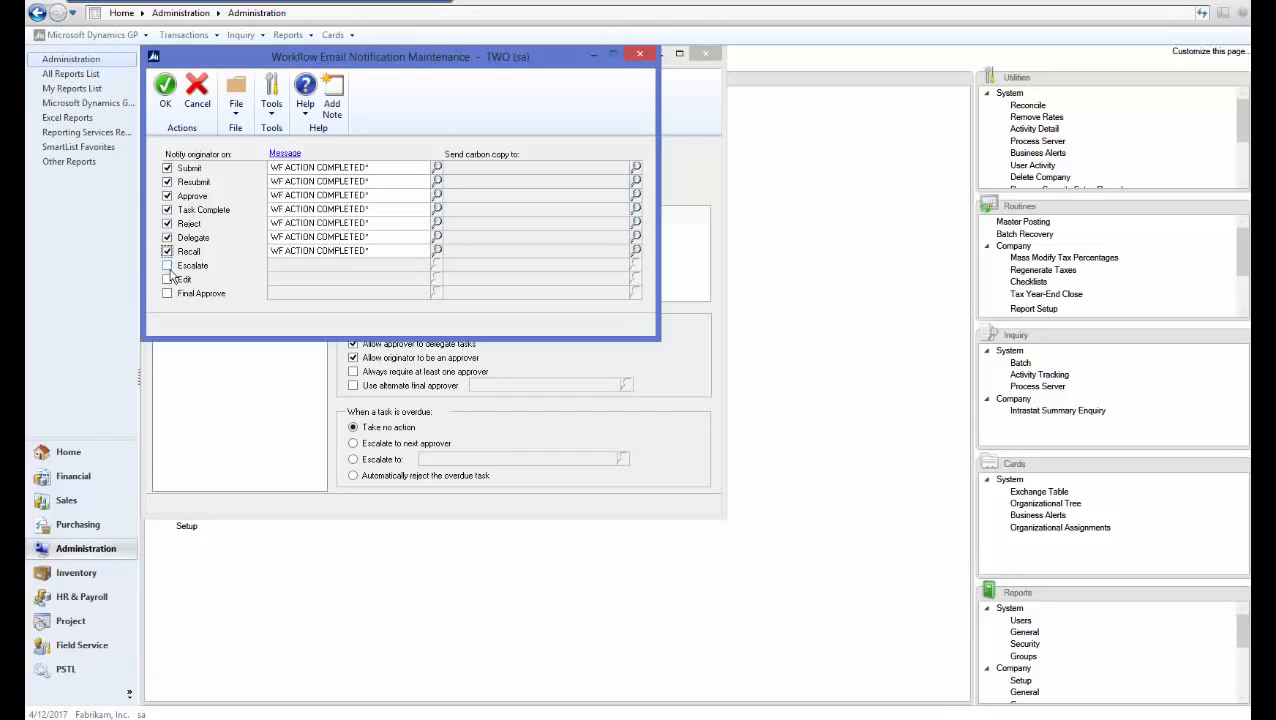
{"action": "left_click", "coordinate": [167, 266]}
{"action": "left_click", "coordinate": [167, 280]}
{"action": "left_click", "coordinate": [167, 294]}
{"action": "left_click", "coordinate": [167, 108]}
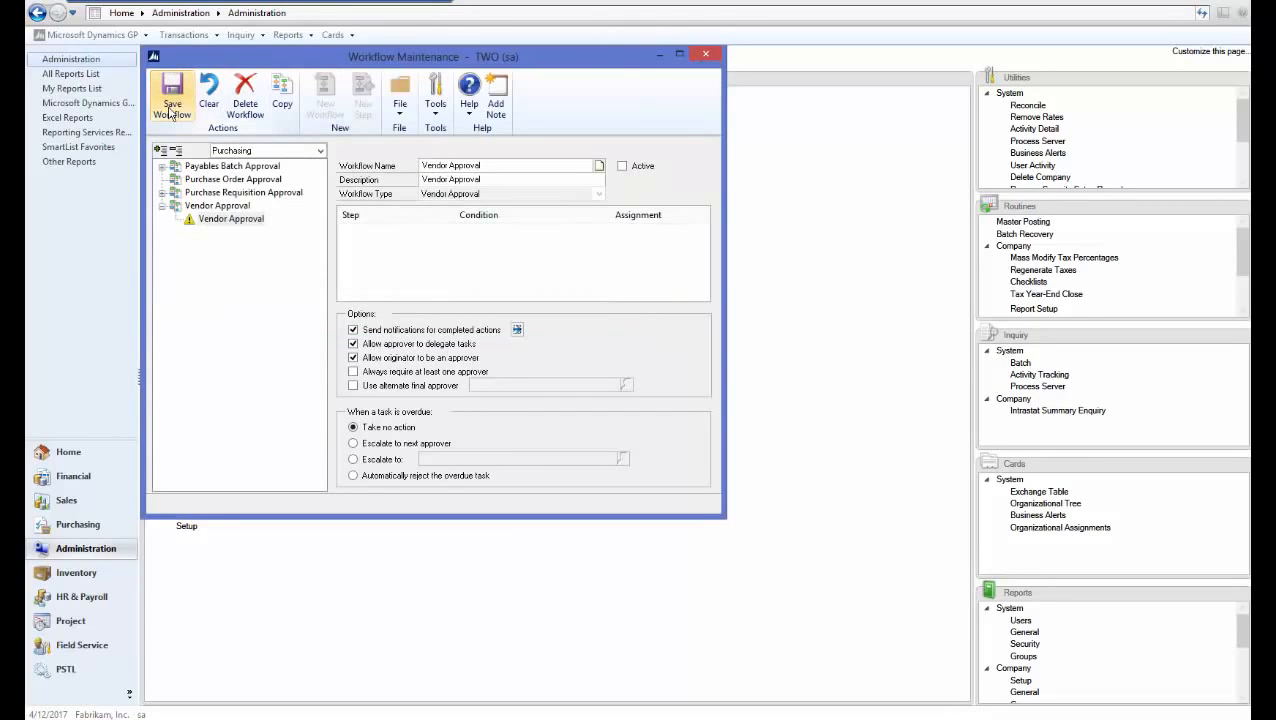
{"action": "left_click", "coordinate": [180, 118]}
Add a workflow step named 'Vendor Test' with the description 'Vendor Test'
{"action": "left_click", "coordinate": [373, 116]}
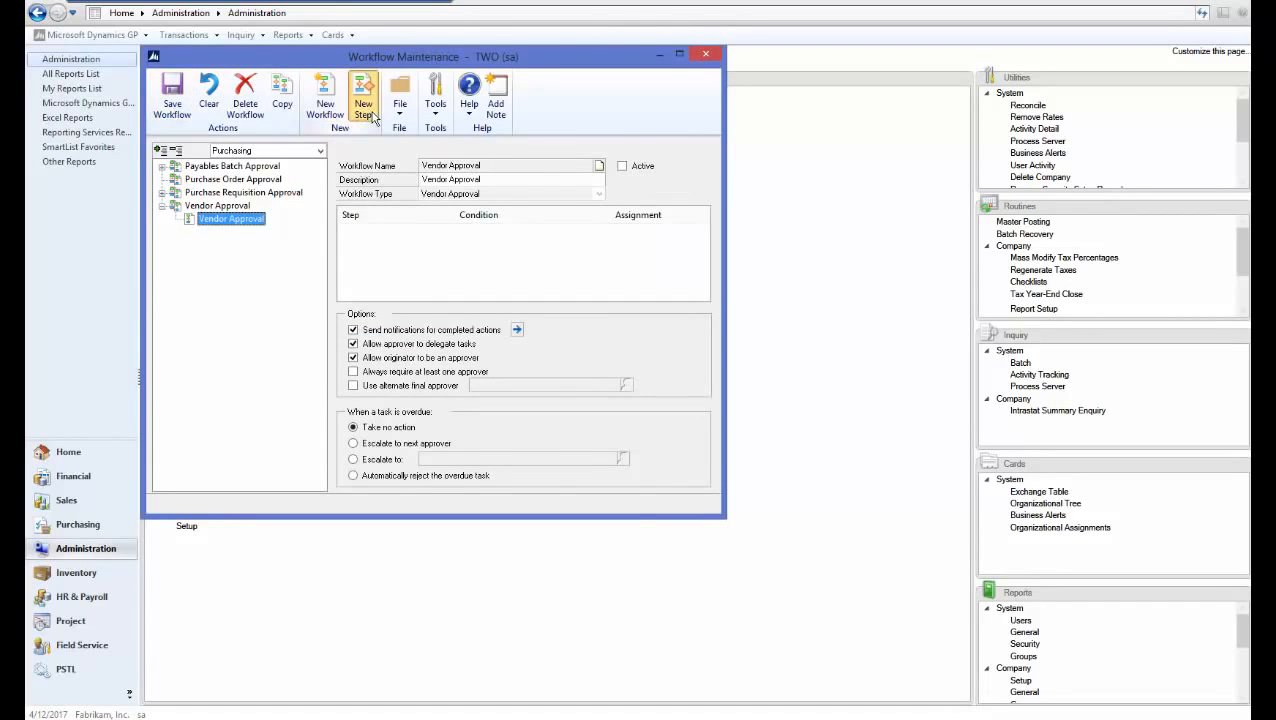
{"action": "type", "text": "Vendor Test 1"}
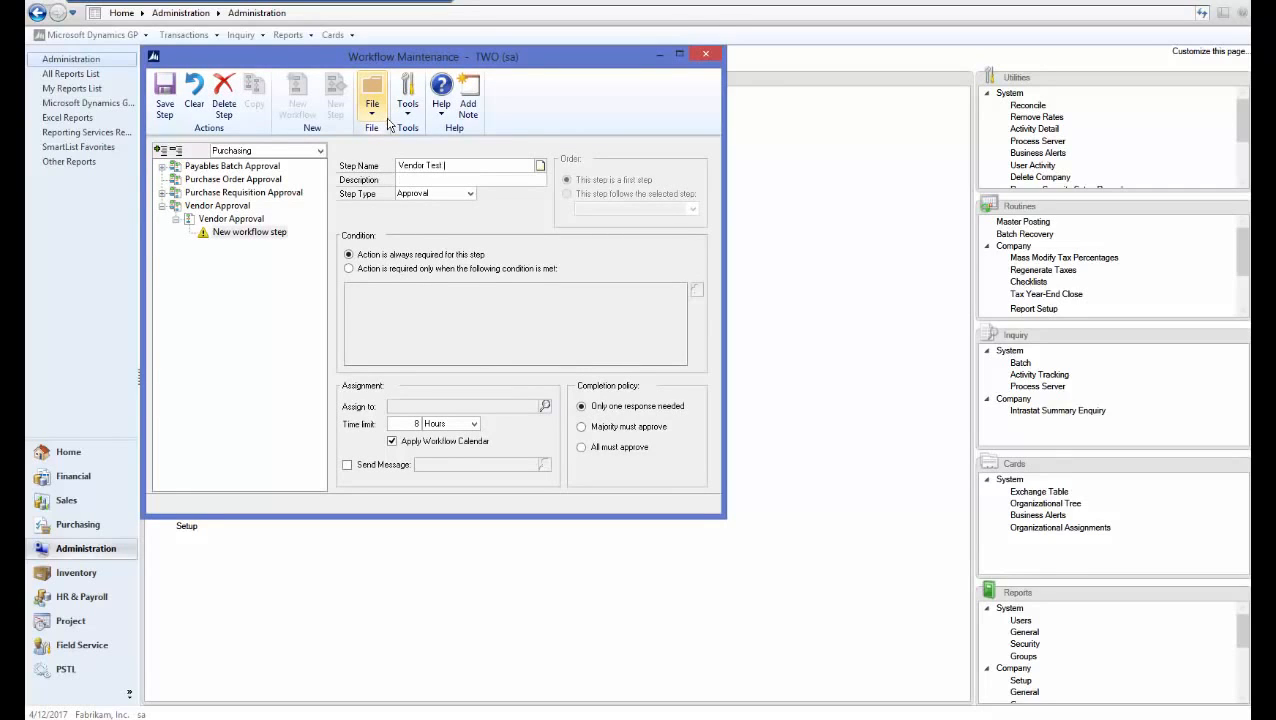
{"action": "key", "text": "Tab"}
{"action": "type", "text": "Vendor Test"}
{"action": "key", "text": "Tab"}
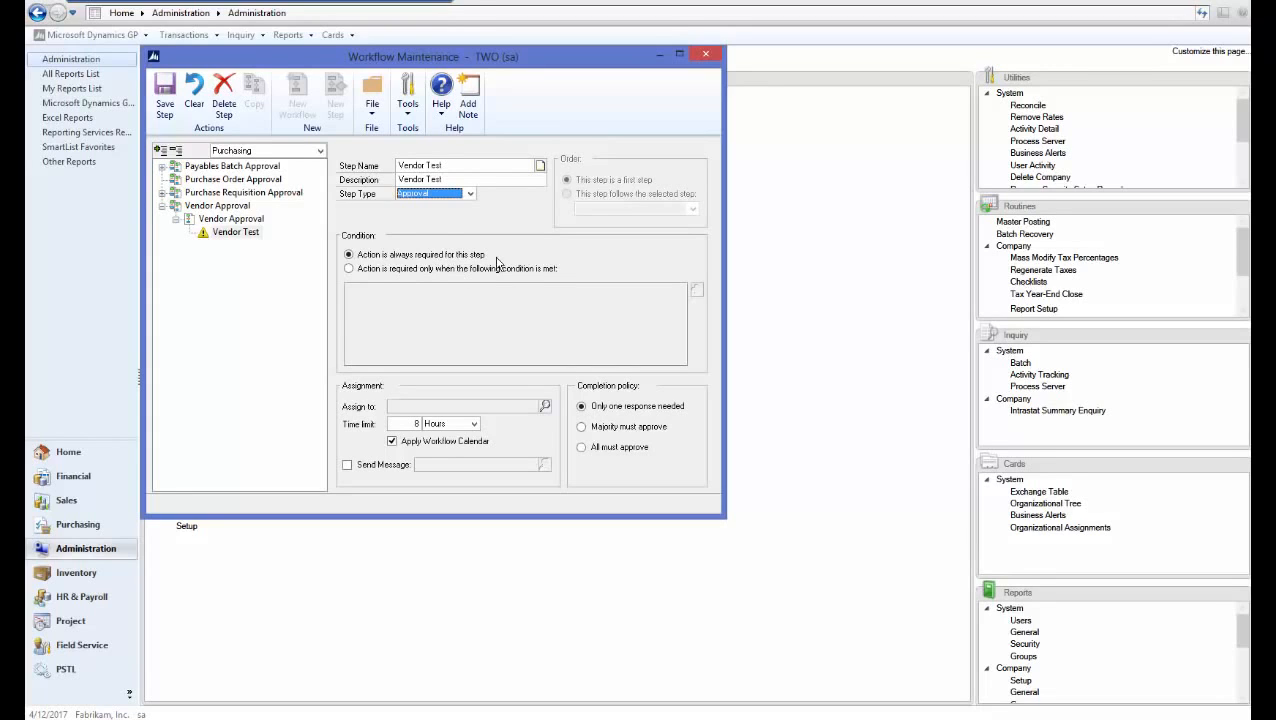
Assign the step to the approving user, enable Send Message, and save the step
{"action": "left_click", "coordinate": [545, 406]}
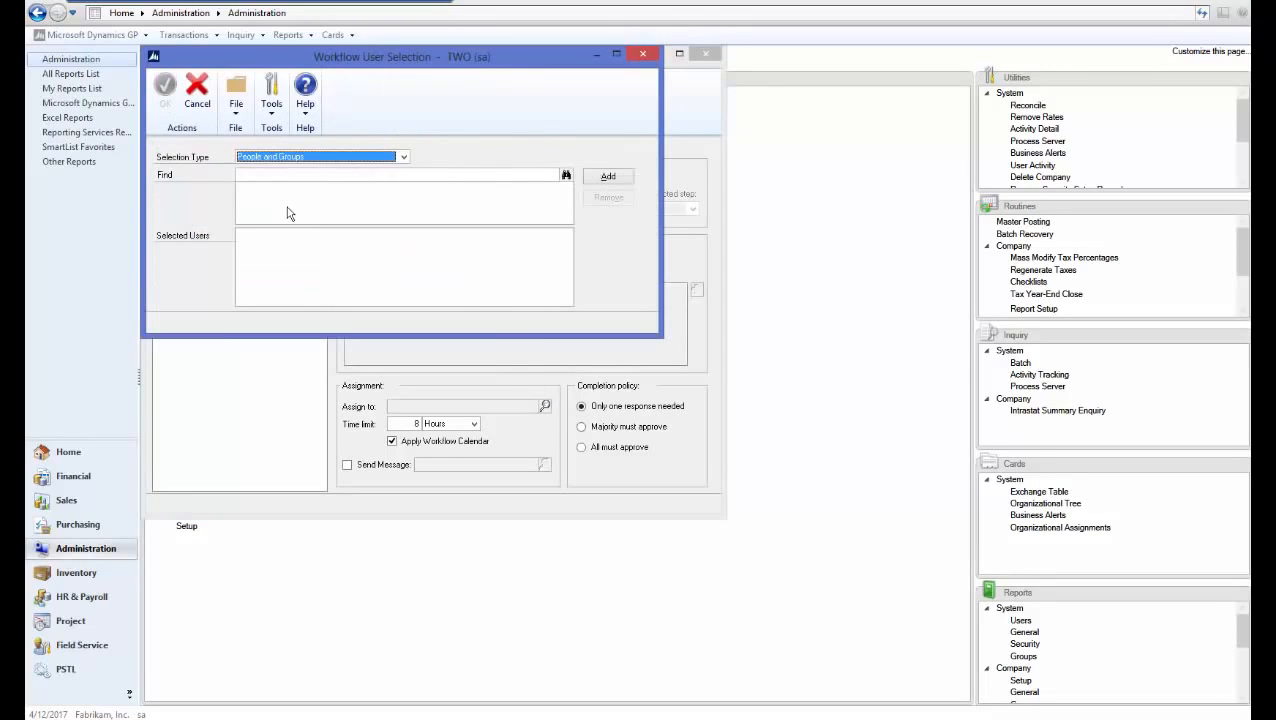
{"action": "left_click", "coordinate": [282, 175]}
{"action": "type", "text": "phyl"}
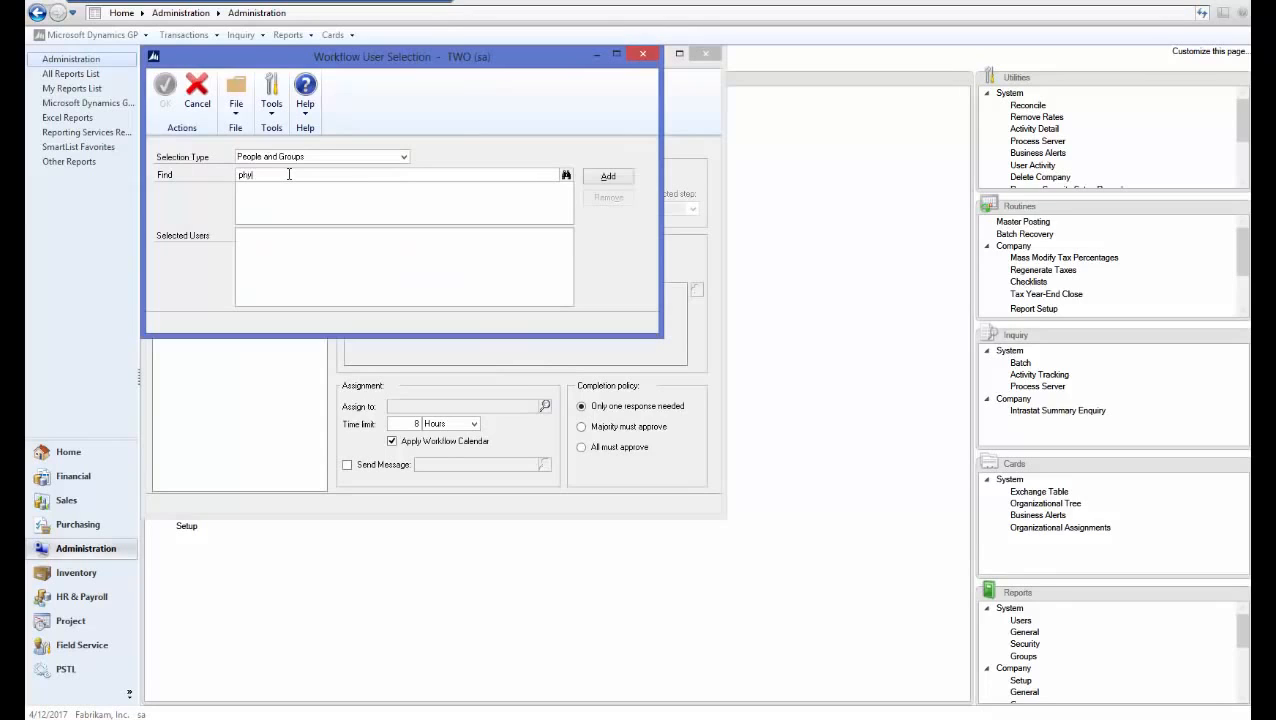
{"action": "type", "text": "lis"}
{"action": "key", "text": "Tab"}
{"action": "left_click", "coordinate": [608, 177]}
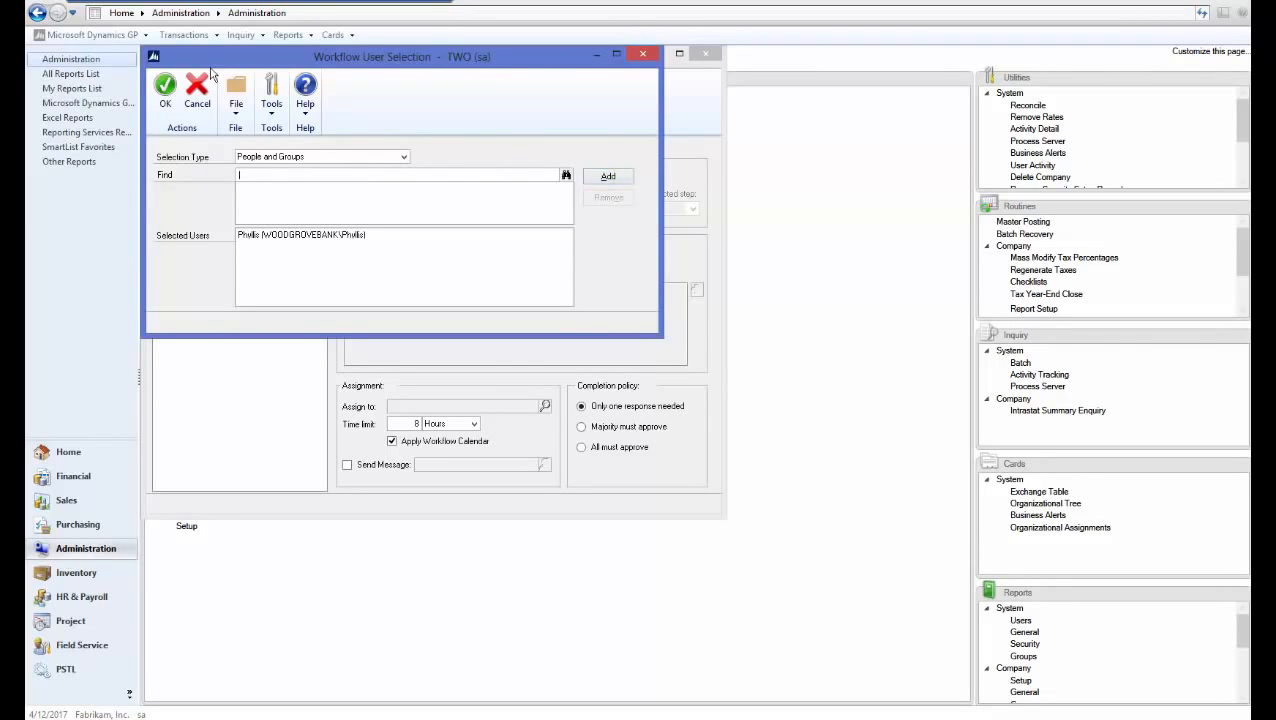
{"action": "left_click", "coordinate": [166, 100]}
{"action": "left_click", "coordinate": [348, 465]}
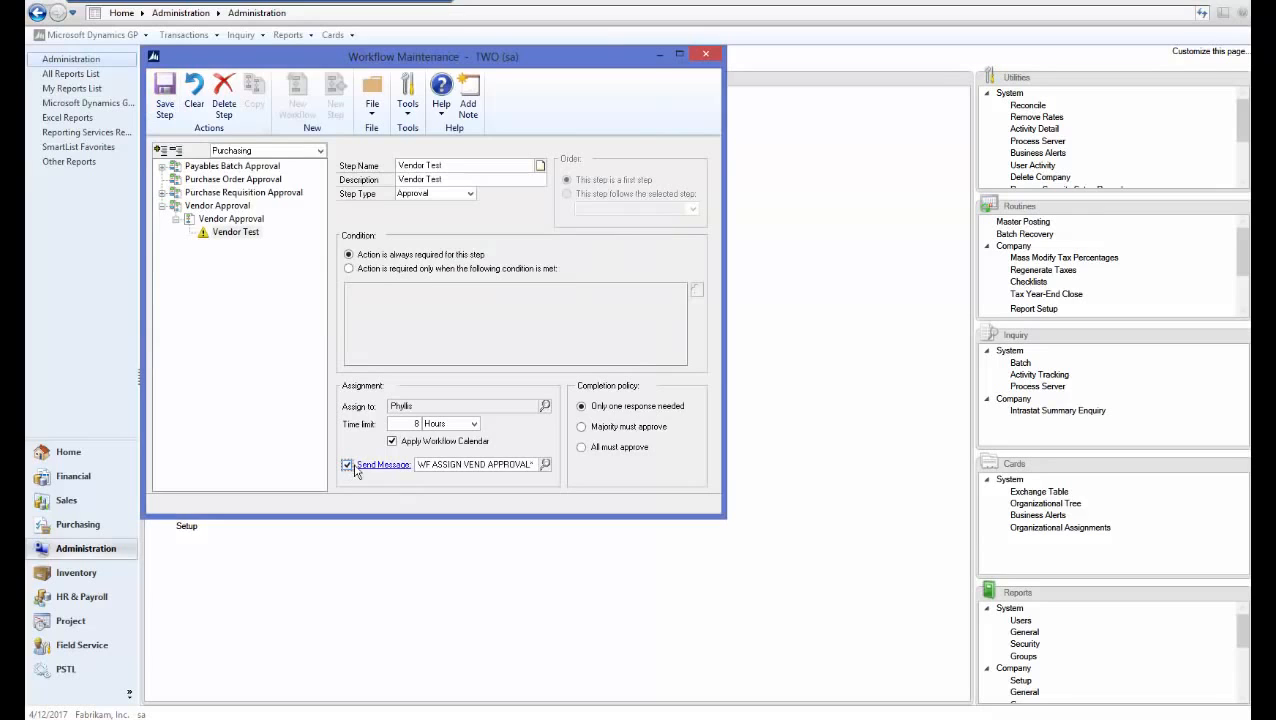
{"action": "left_click", "coordinate": [165, 108]}
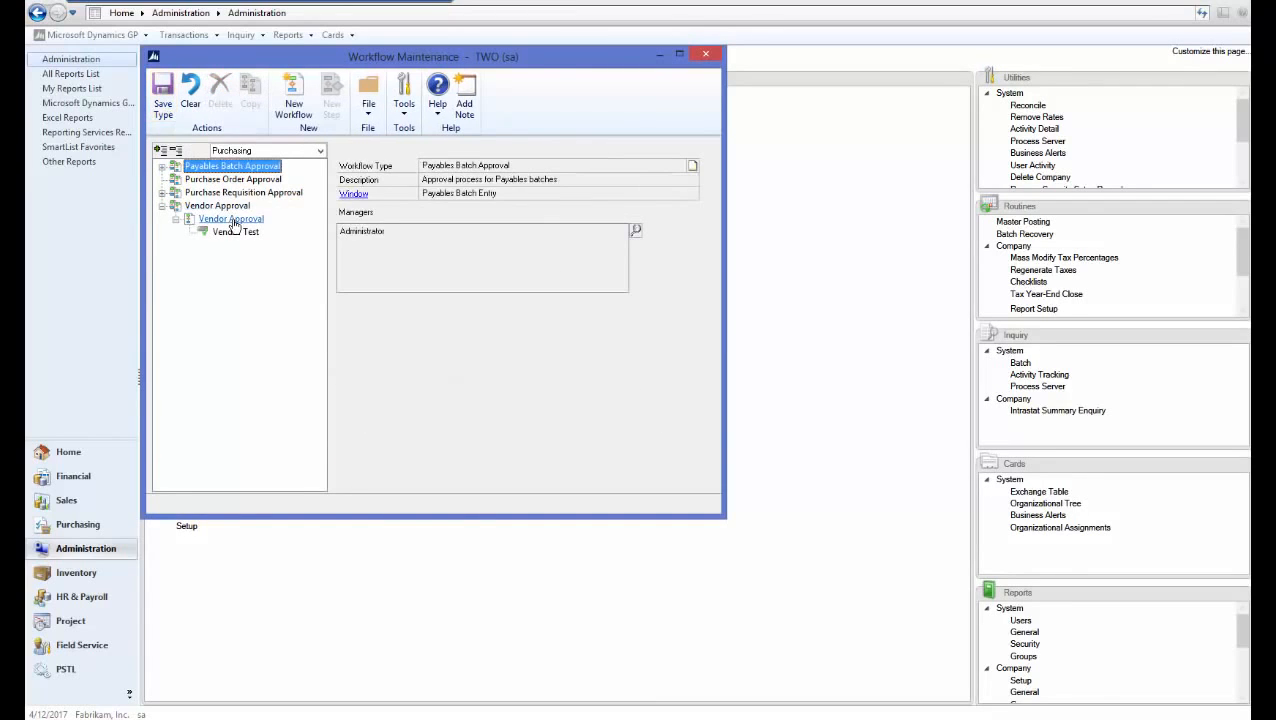
Make the Vendor Approval workflow active, save it, and close the window
{"action": "left_click", "coordinate": [622, 167]}
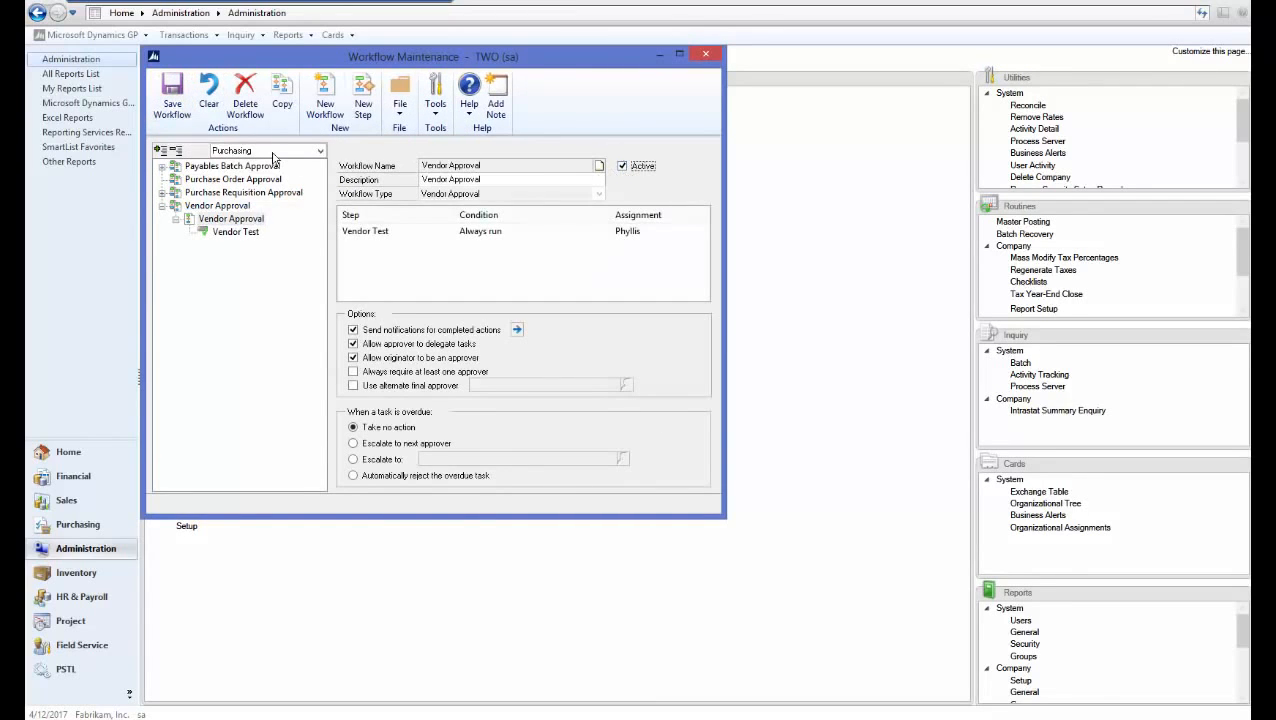
{"action": "left_click", "coordinate": [183, 110]}
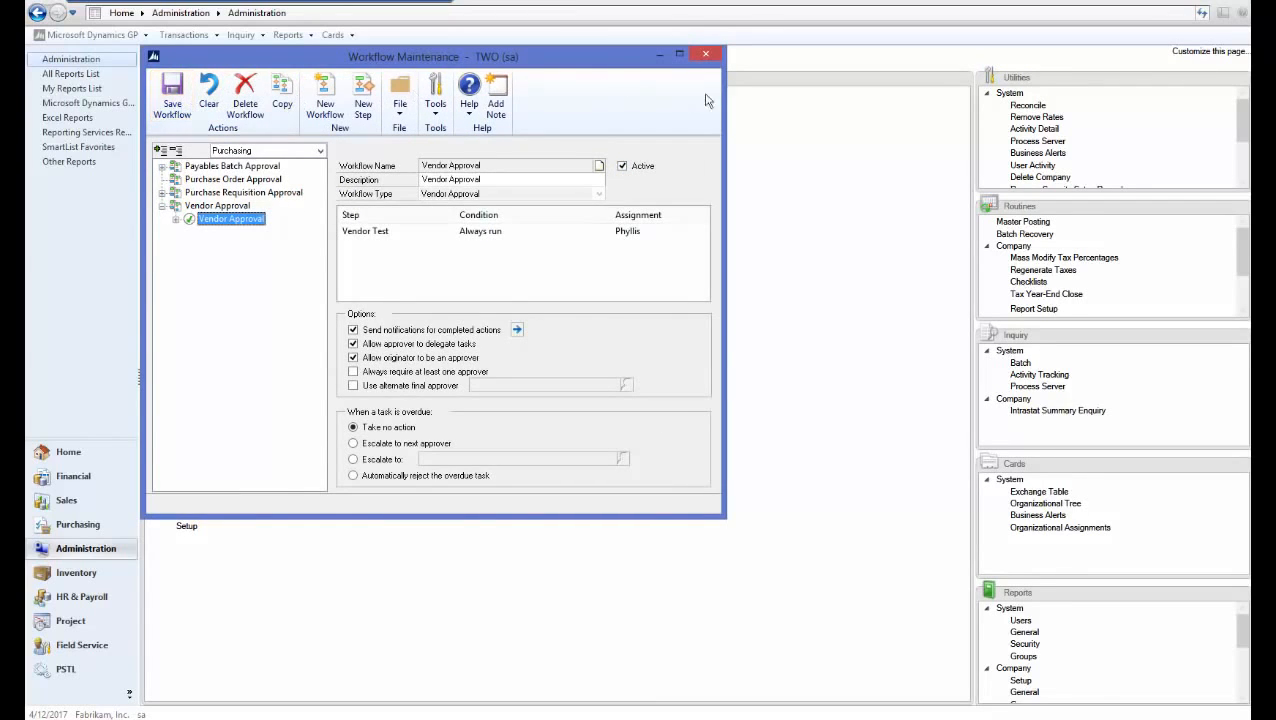
{"action": "left_click", "coordinate": [710, 56]}
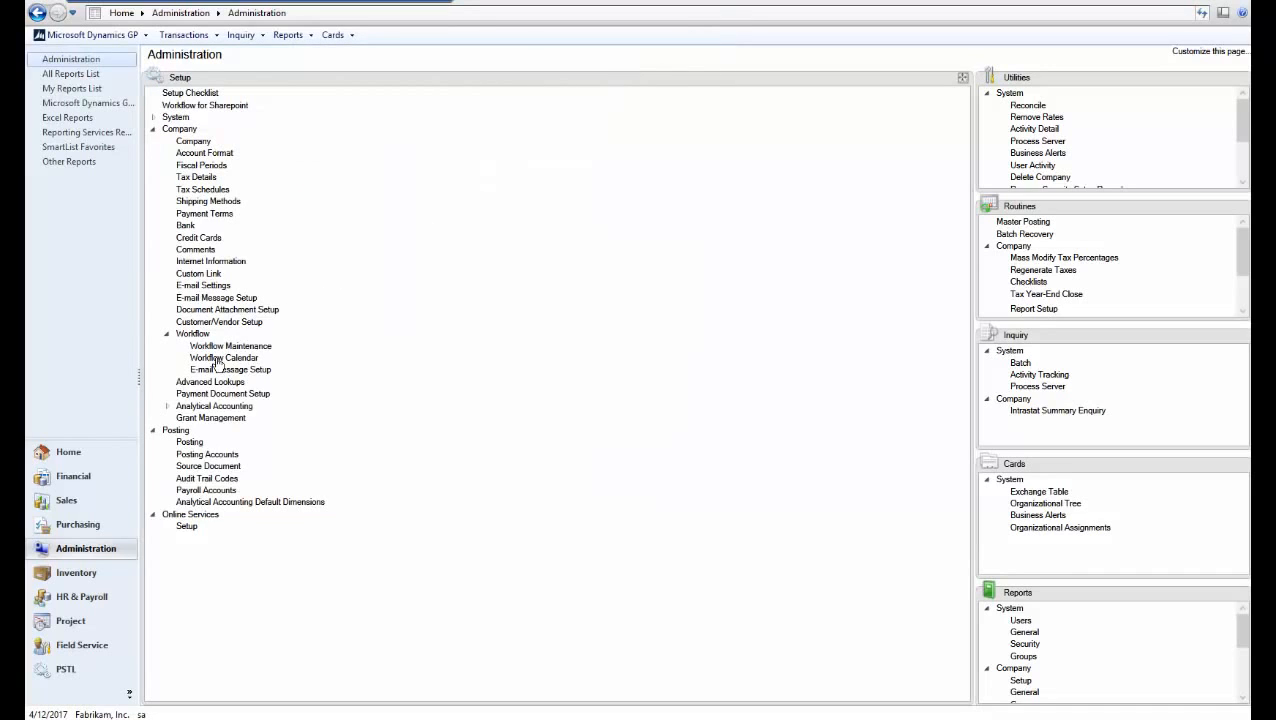
Create and save a new vendor with ID and name TEST from Purchasing Cards
{"action": "left_click", "coordinate": [90, 528]}
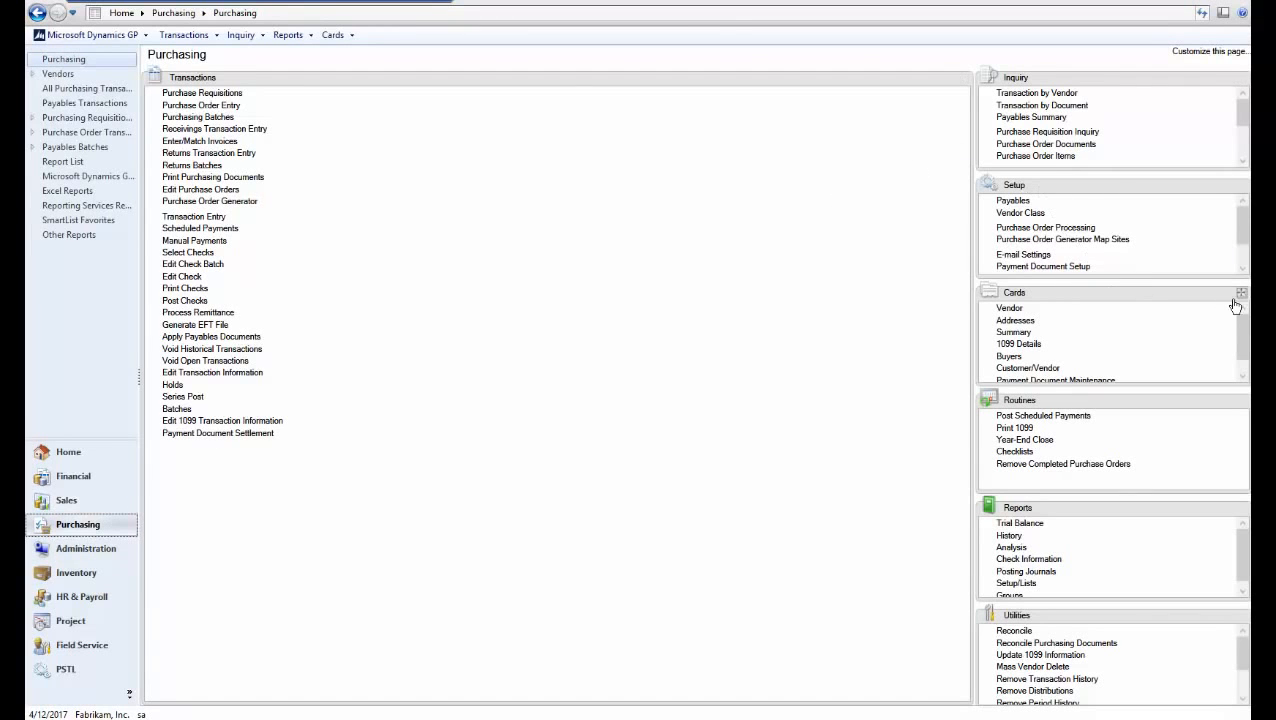
{"action": "left_click", "coordinate": [1240, 292]}
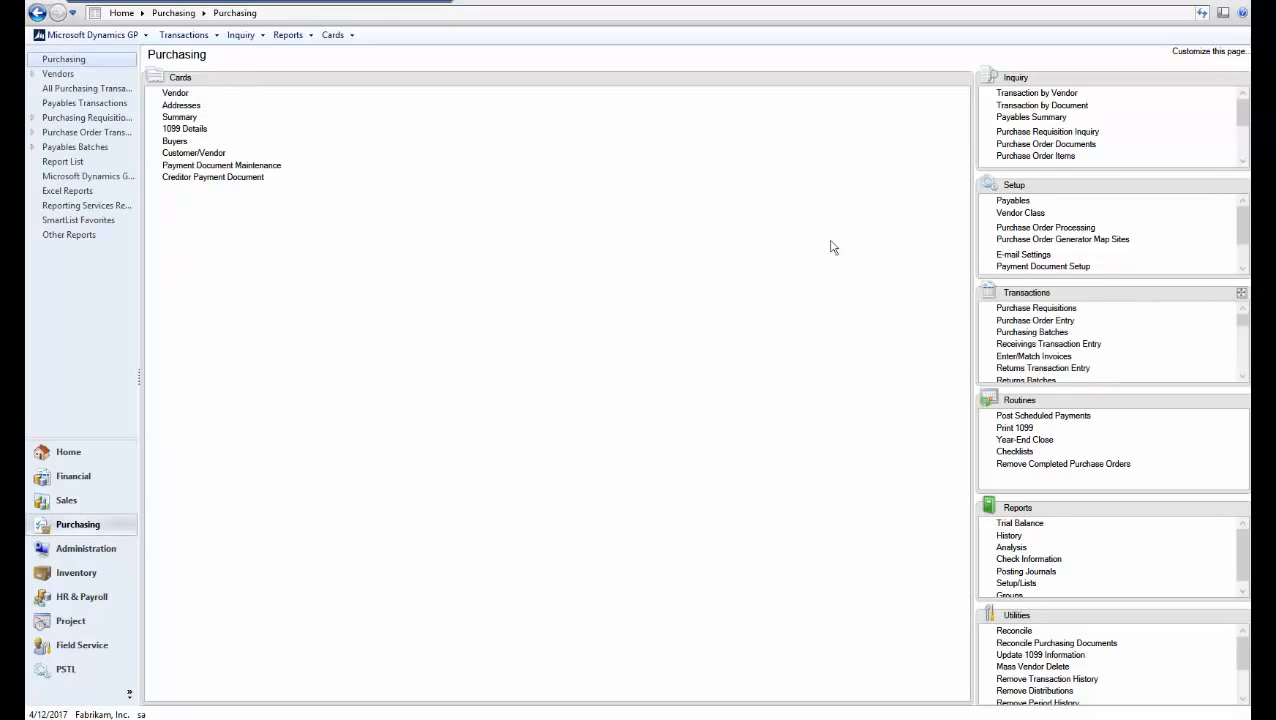
{"action": "left_click", "coordinate": [175, 93]}
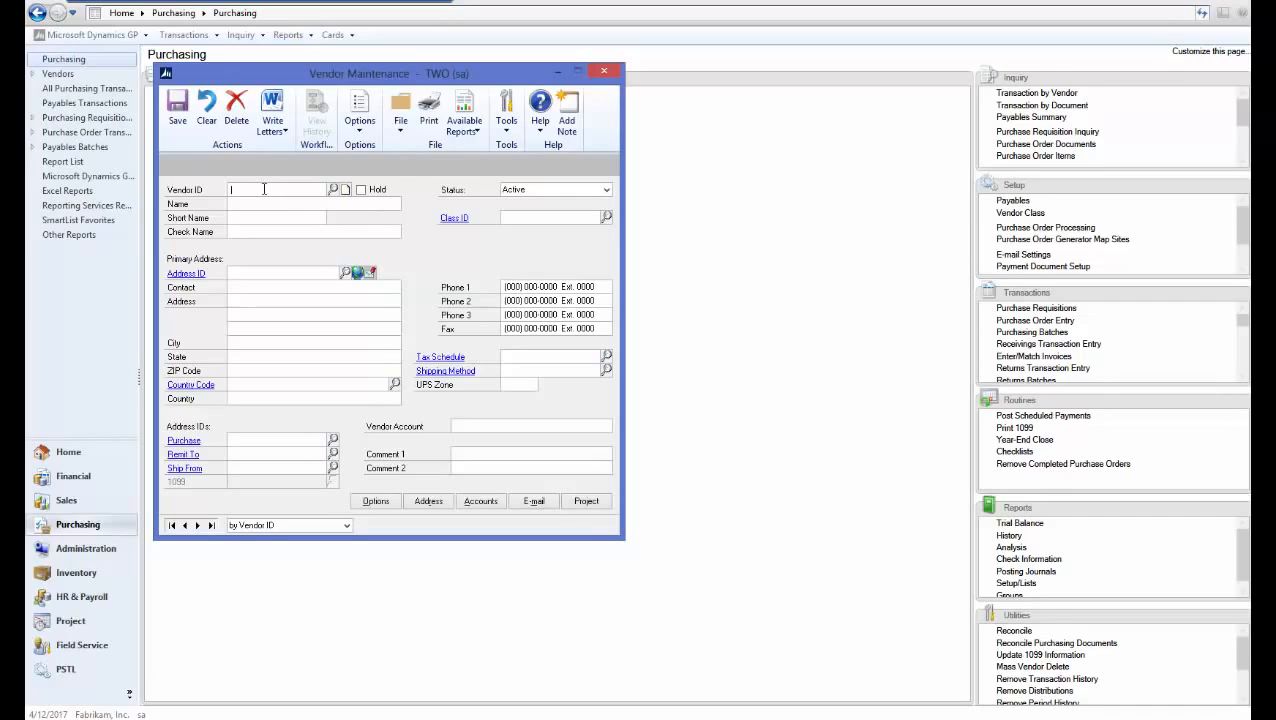
{"action": "type", "text": "TEST"}
{"action": "key", "text": "Tab"}
{"action": "type", "text": "TEST"}
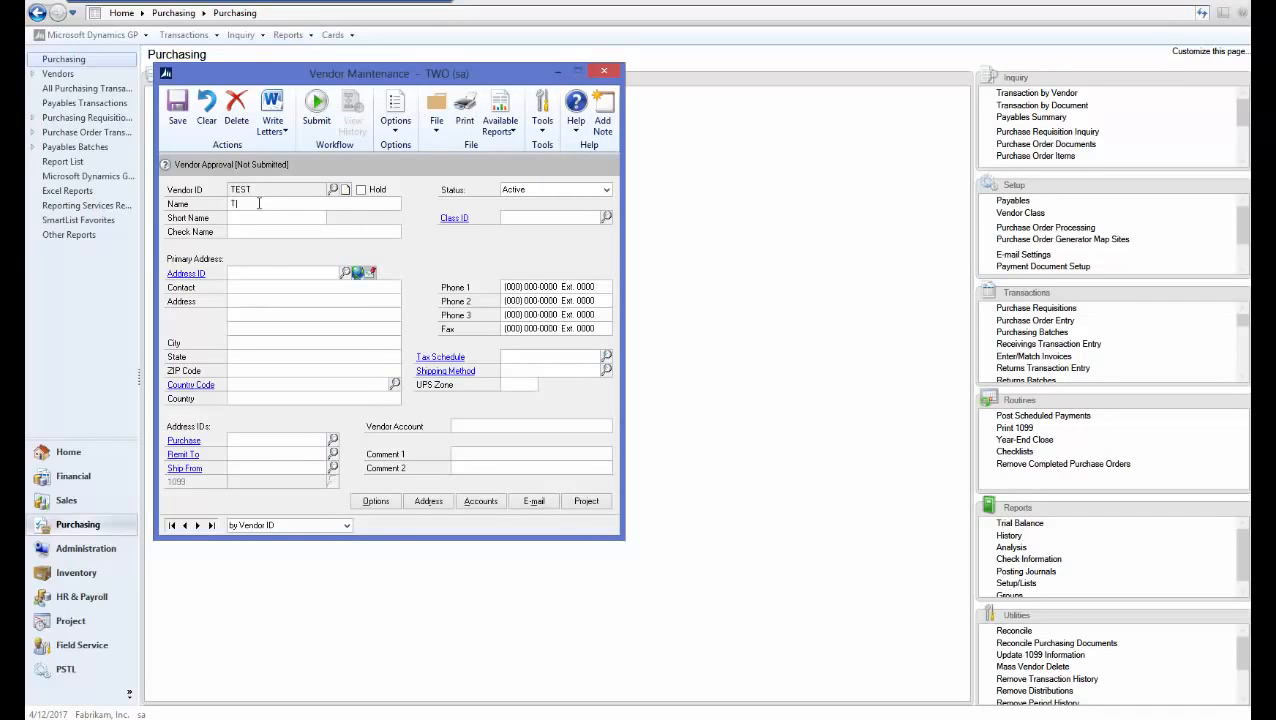
{"action": "key", "text": "Tab"}
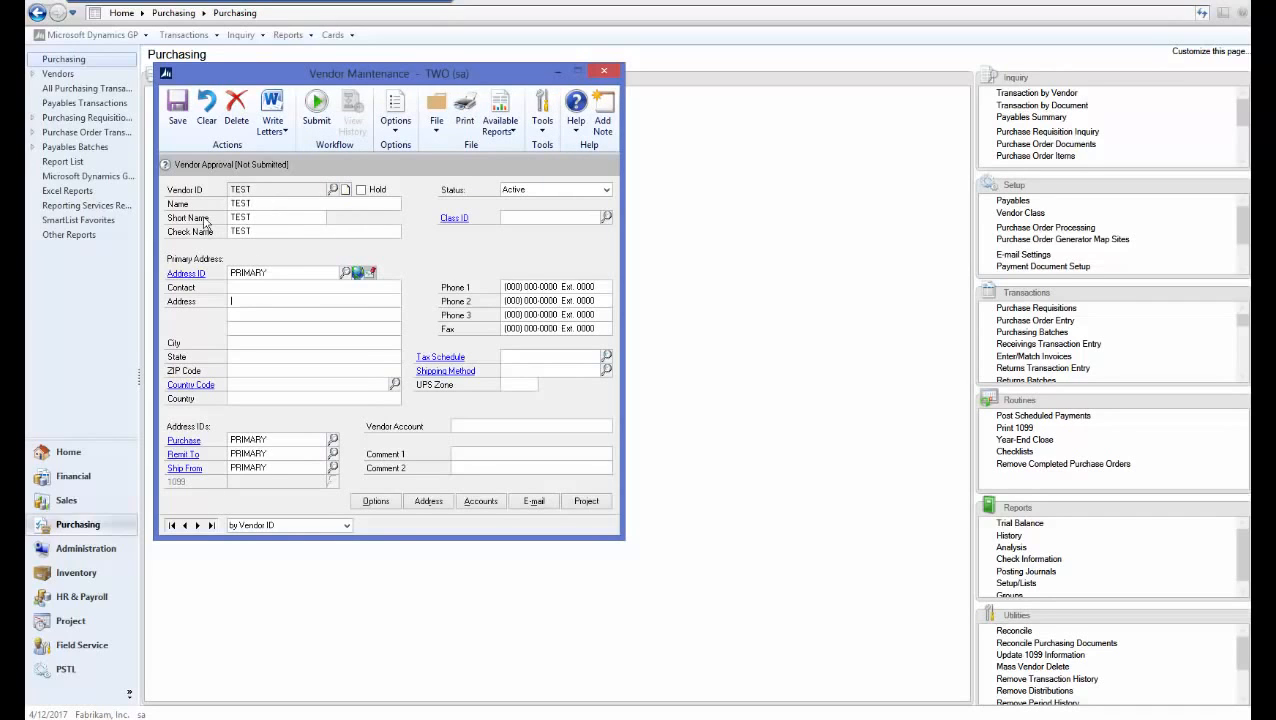
{"action": "left_click", "coordinate": [179, 125]}
Reload vendor TEST, submit it for workflow approval, and close the record
{"action": "type", "text": "TEST"}
{"action": "key", "text": "Tab"}
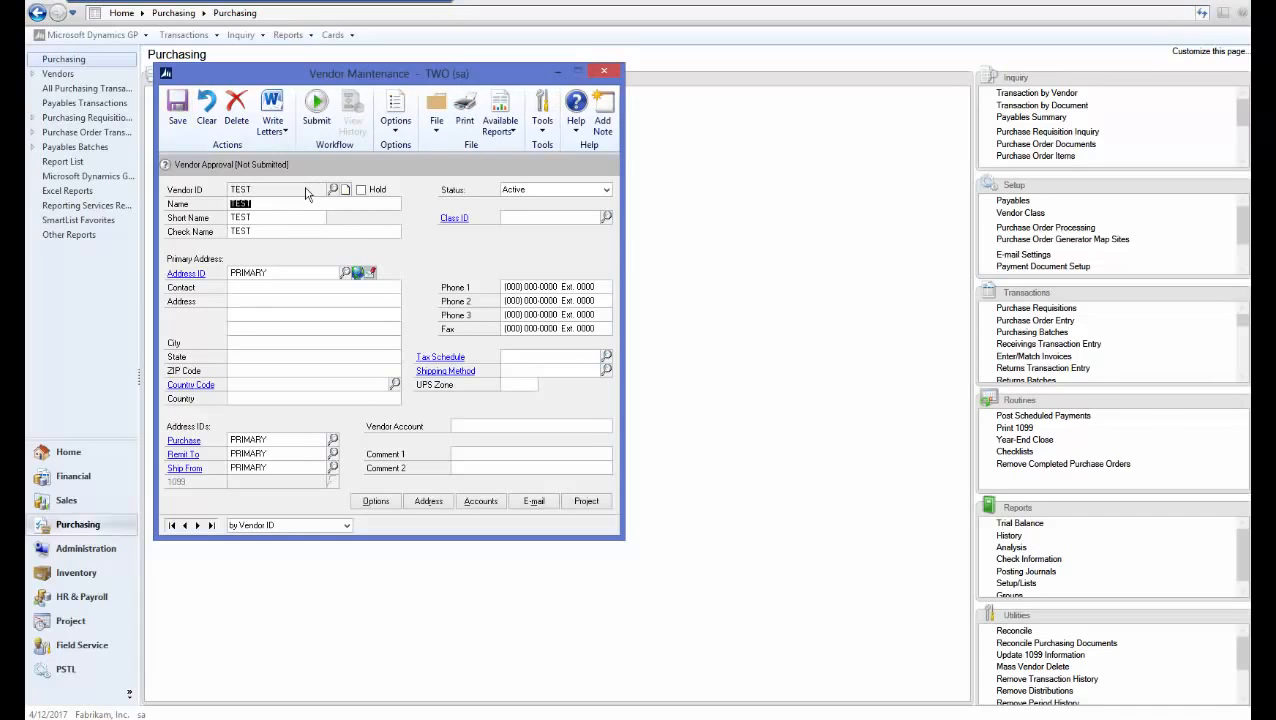
{"action": "left_click", "coordinate": [316, 118]}
{"action": "left_click", "coordinate": [664, 414]}
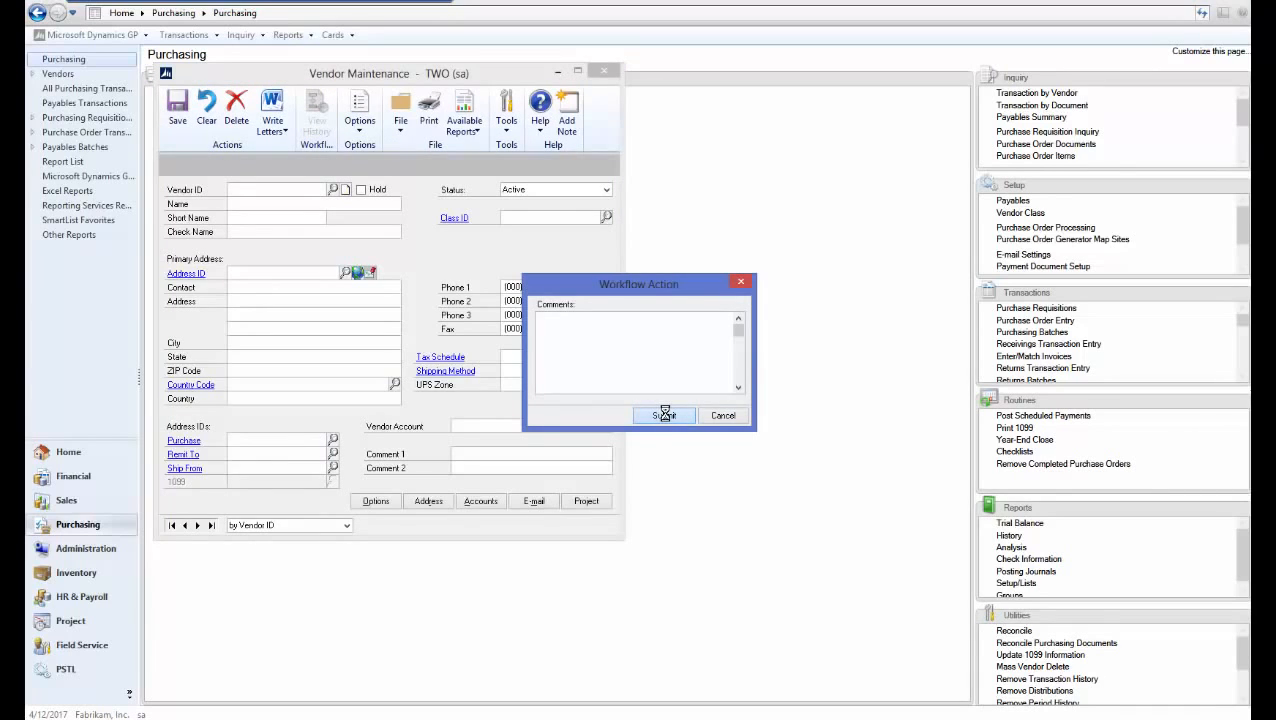
{"action": "left_click", "coordinate": [603, 71]}
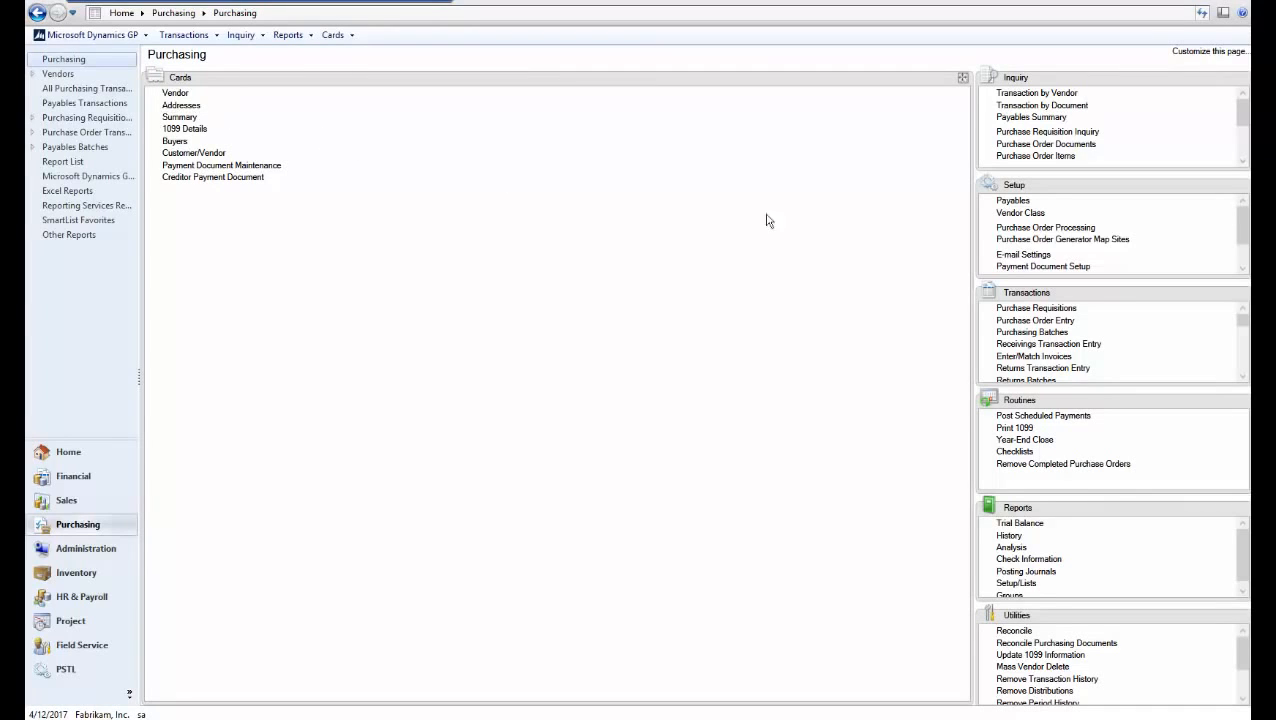
Start a purchase order for vendor TEST, continuing past the on-hold warning
{"action": "left_click", "coordinate": [1035, 320]}
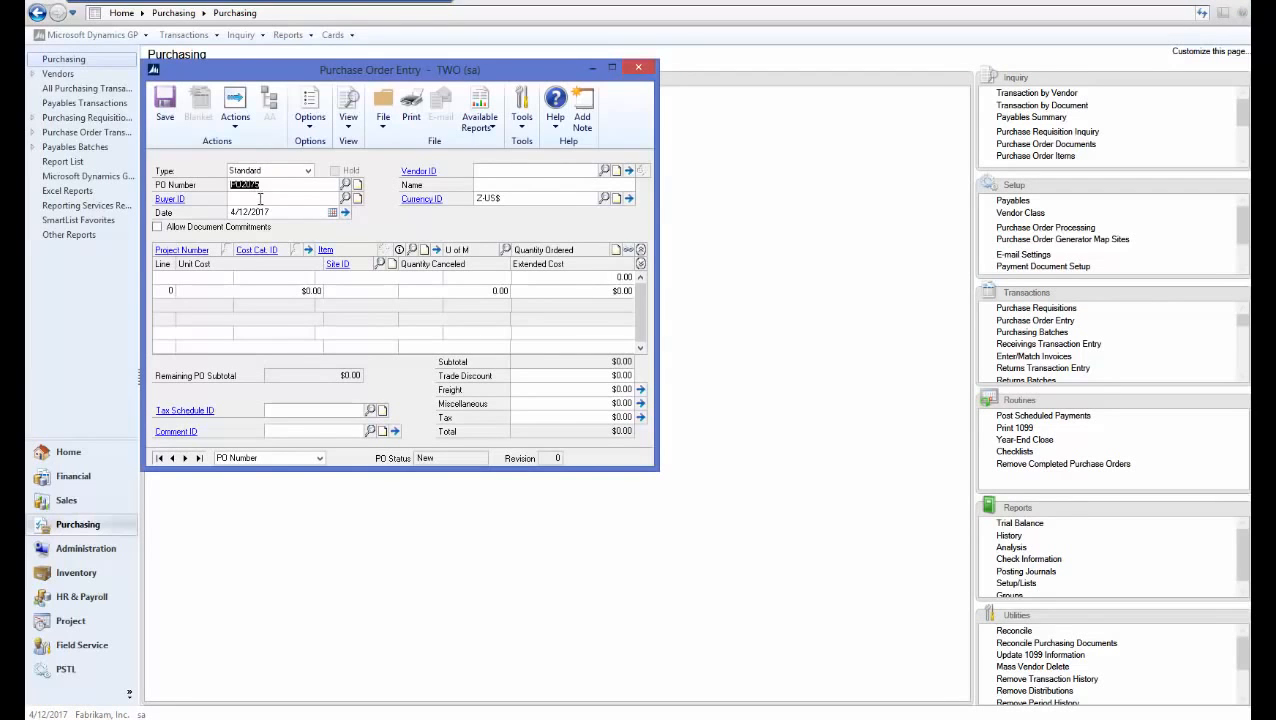
{"action": "left_click", "coordinate": [505, 170]}
{"action": "type", "text": "TEST"}
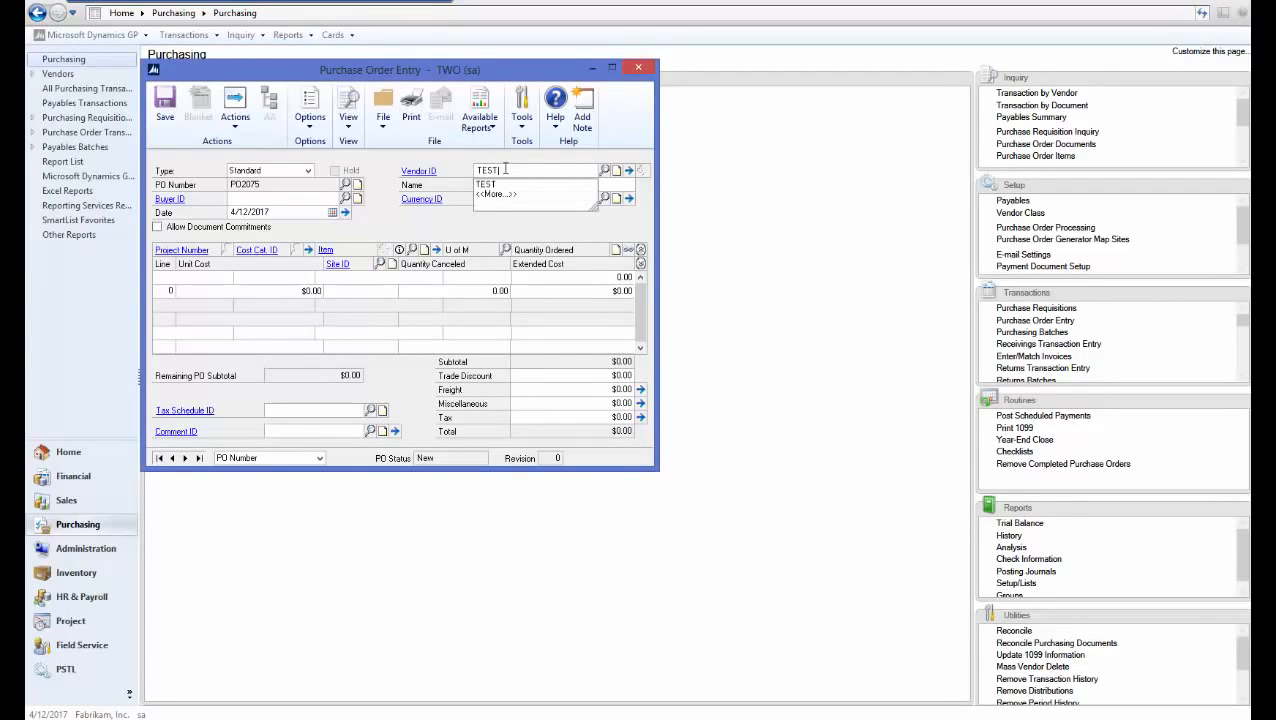
{"action": "key", "text": "Tab"}
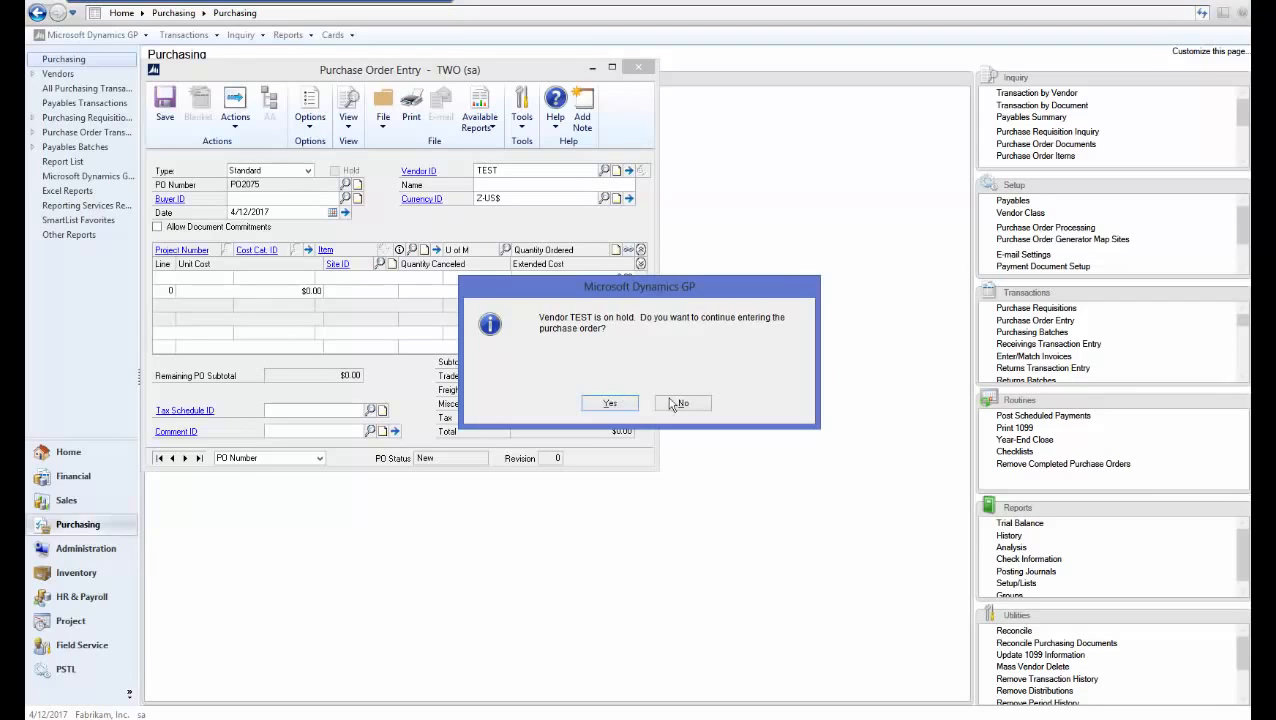
{"action": "left_click", "coordinate": [610, 403]}
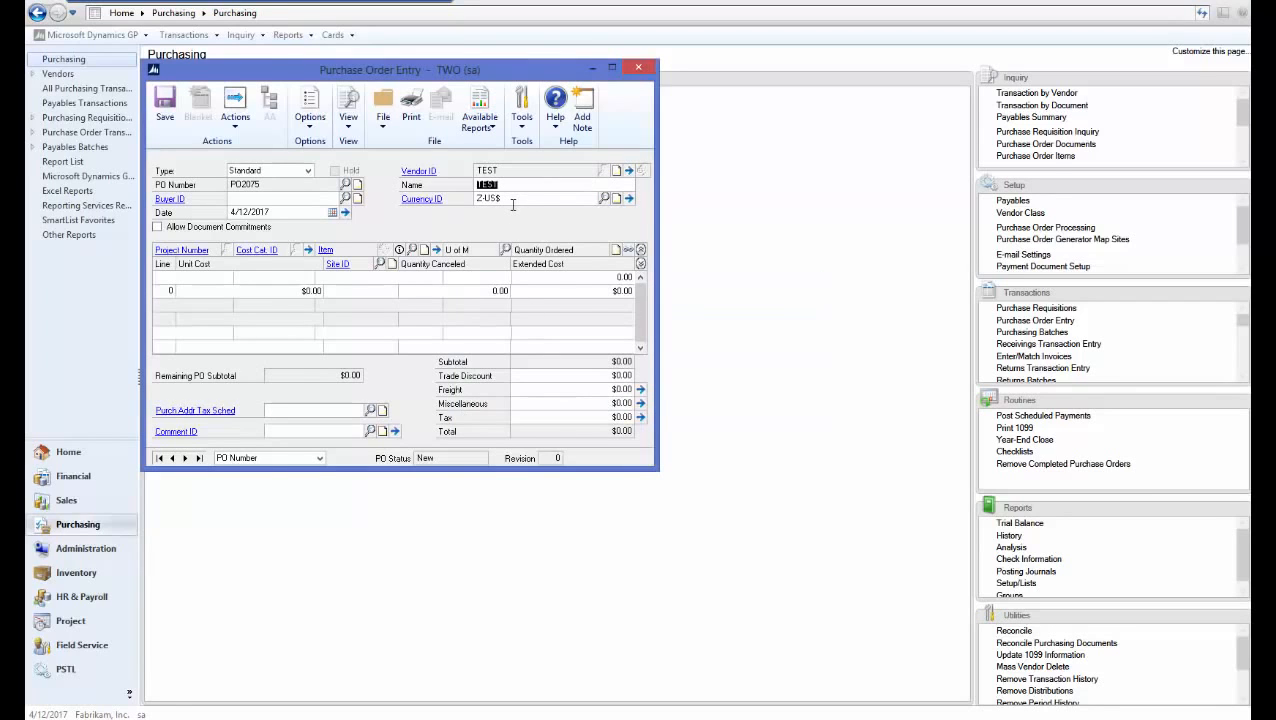
Check vendor TEST's record from the Vendor ID link, then save and close the order
{"action": "left_click", "coordinate": [423, 171]}
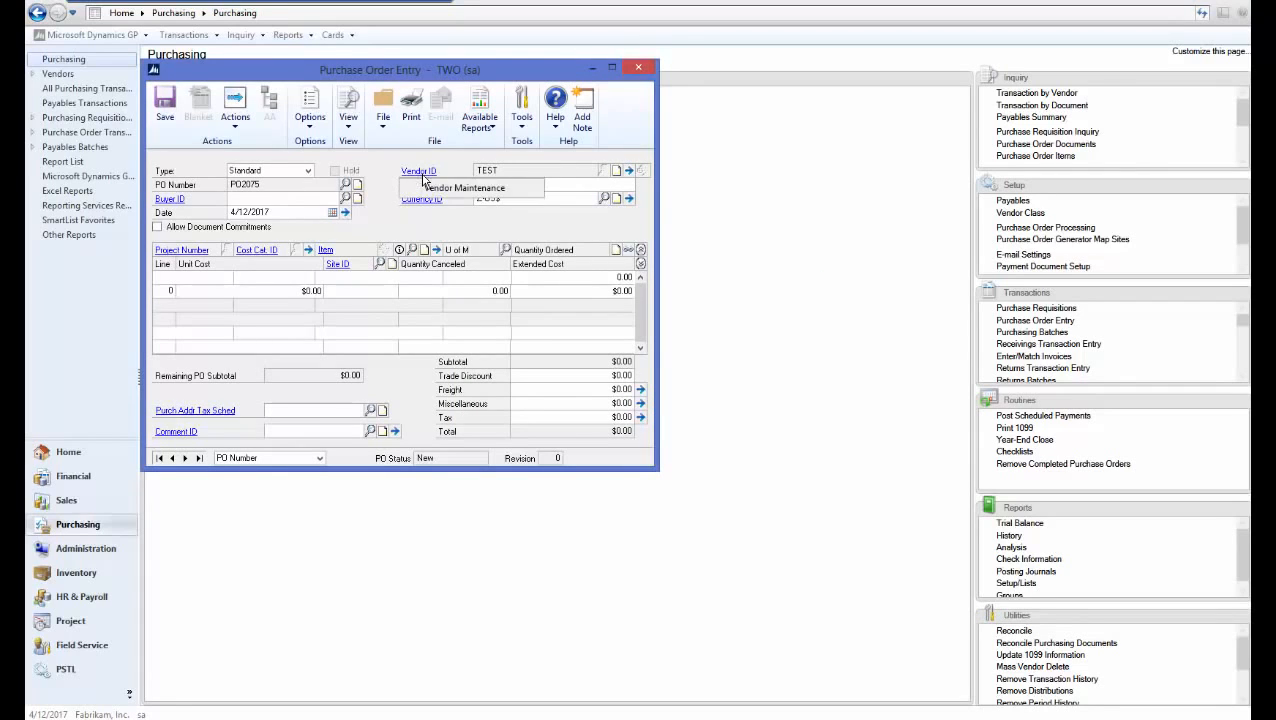
{"action": "left_click", "coordinate": [434, 190]}
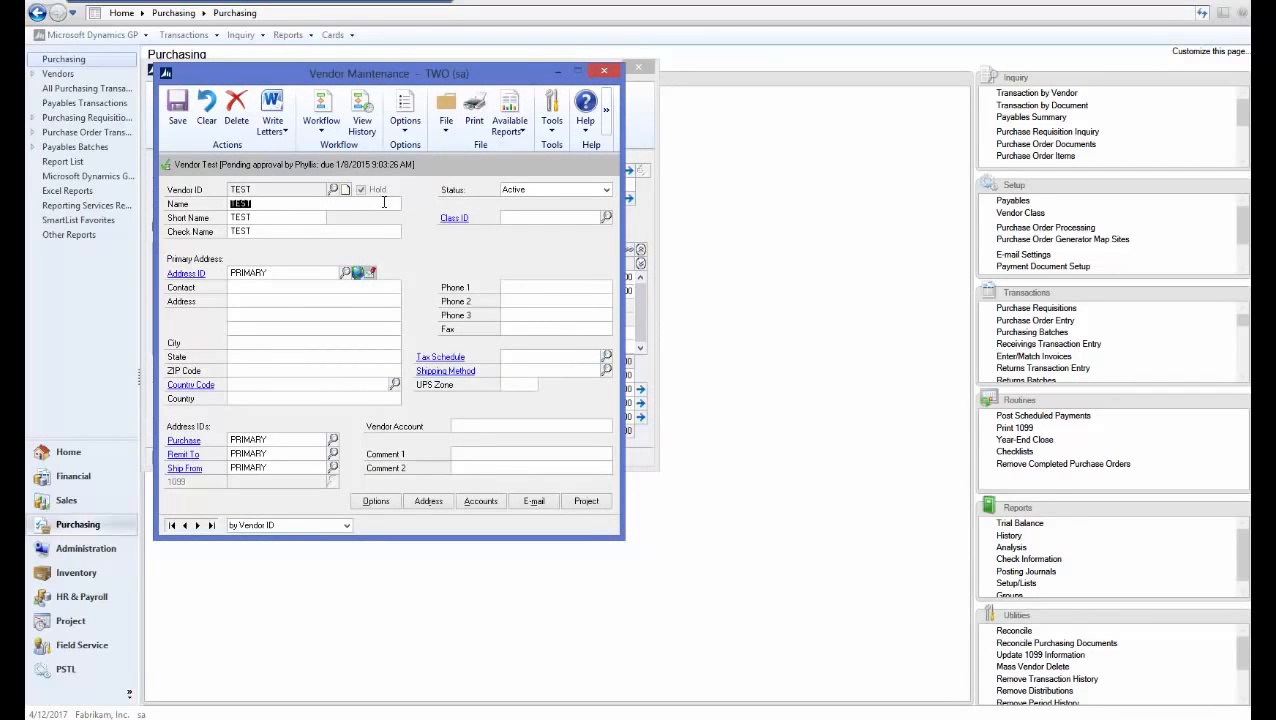
{"action": "left_click", "coordinate": [604, 71]}
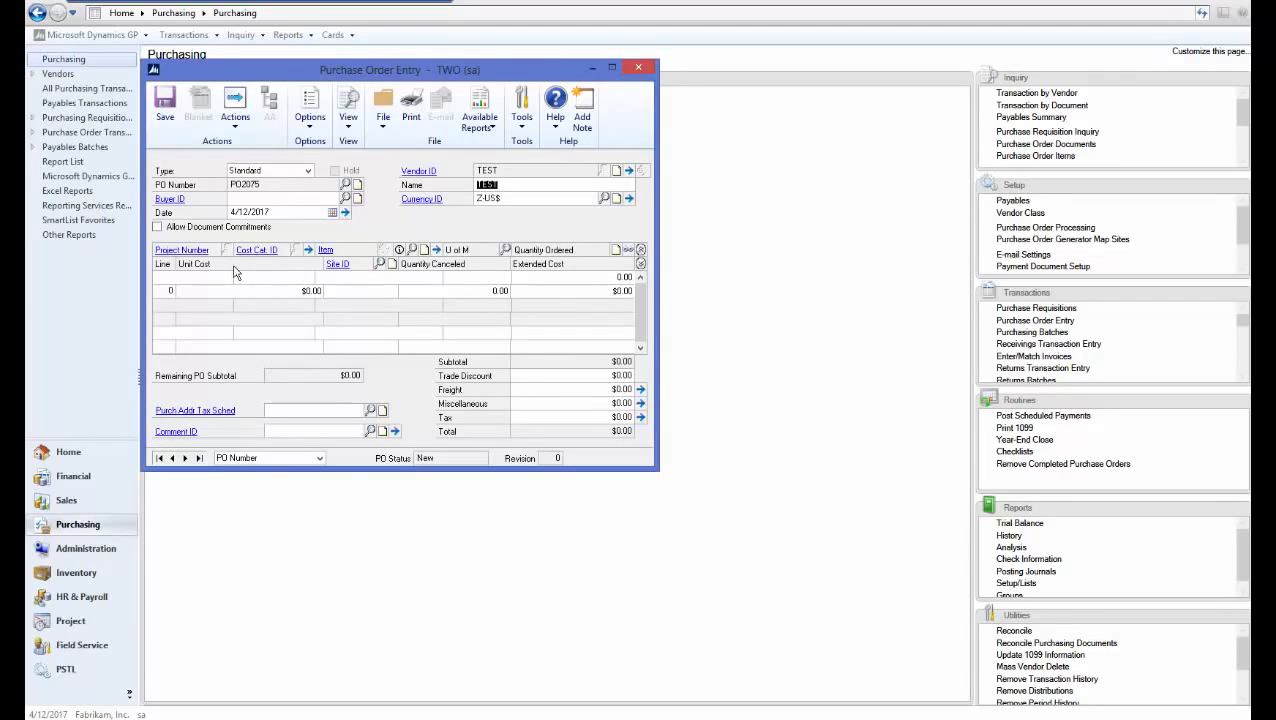
{"action": "left_click", "coordinate": [165, 104]}
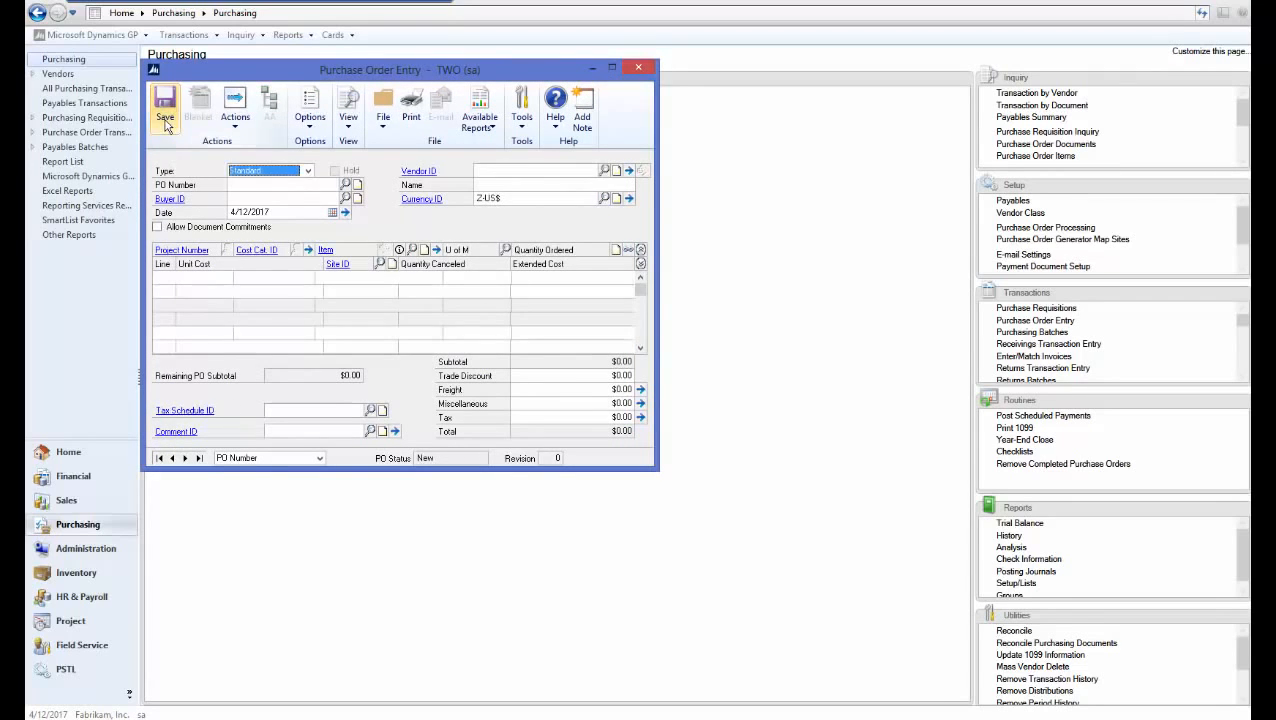
{"action": "left_click", "coordinate": [638, 67]}
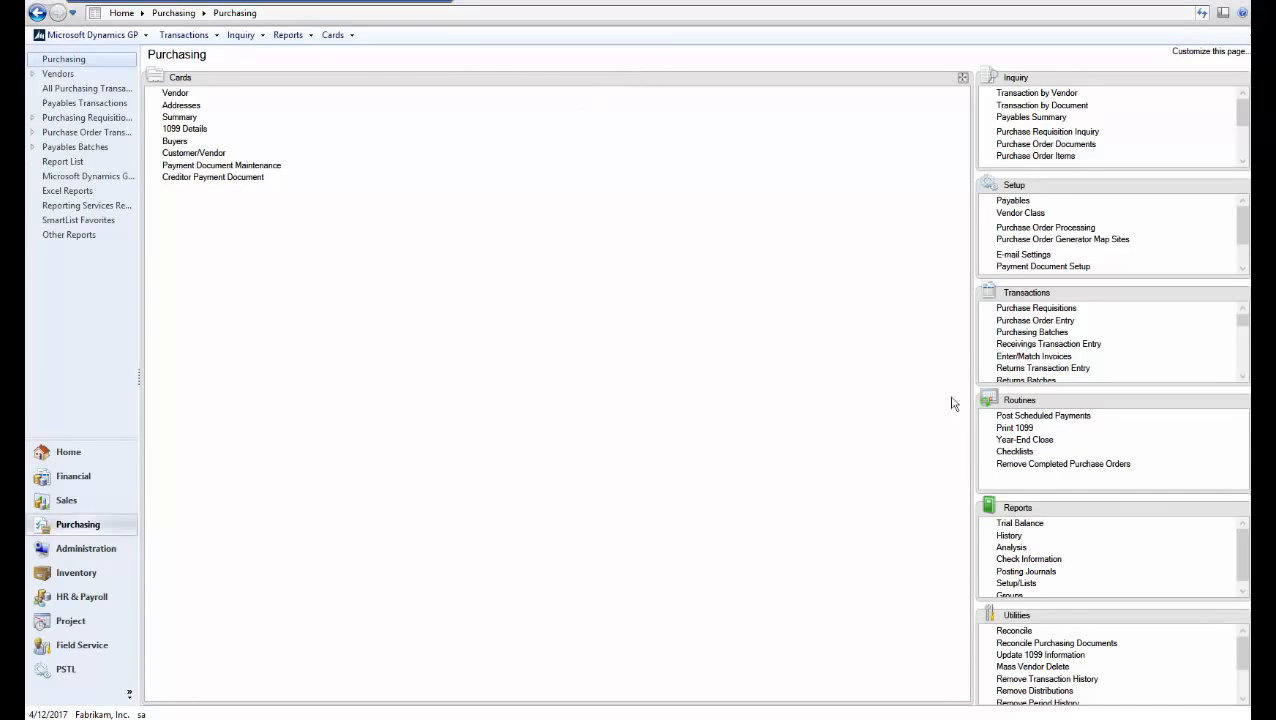
Enter a payables invoice for vendor TEST with a $10.00 purchase amount
{"action": "left_click", "coordinate": [1241, 293]}
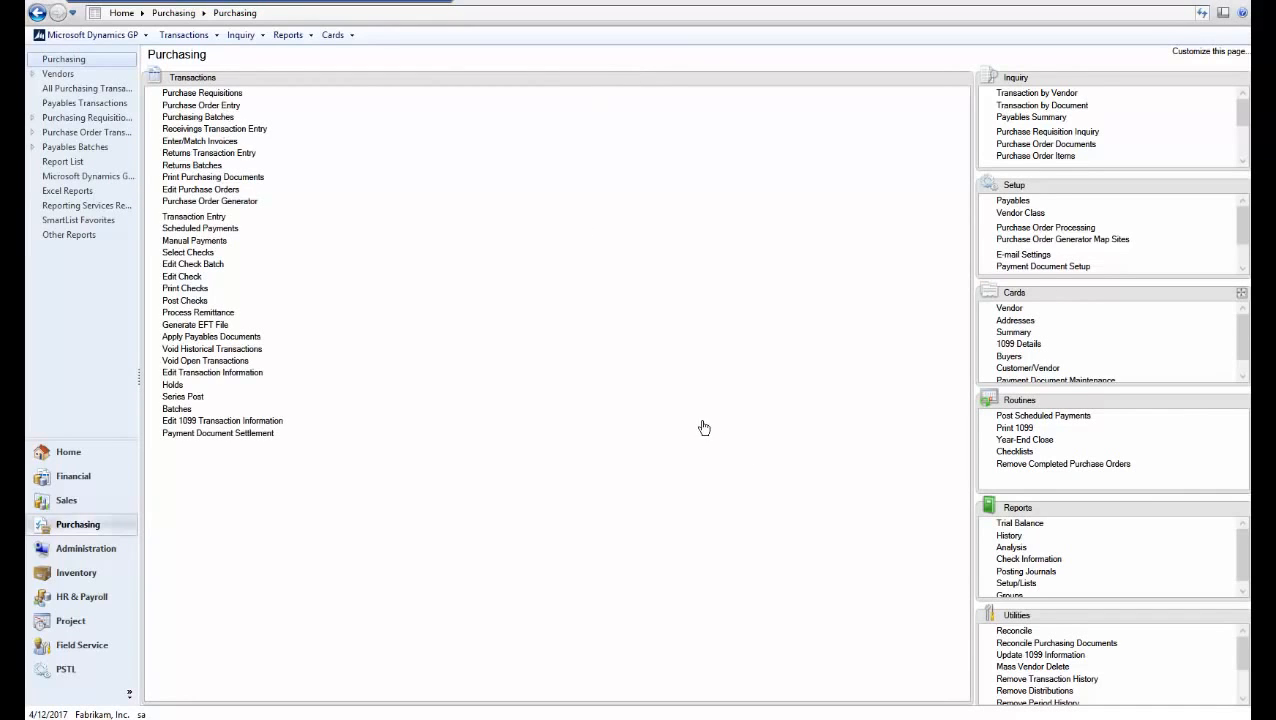
{"action": "left_click", "coordinate": [213, 217]}
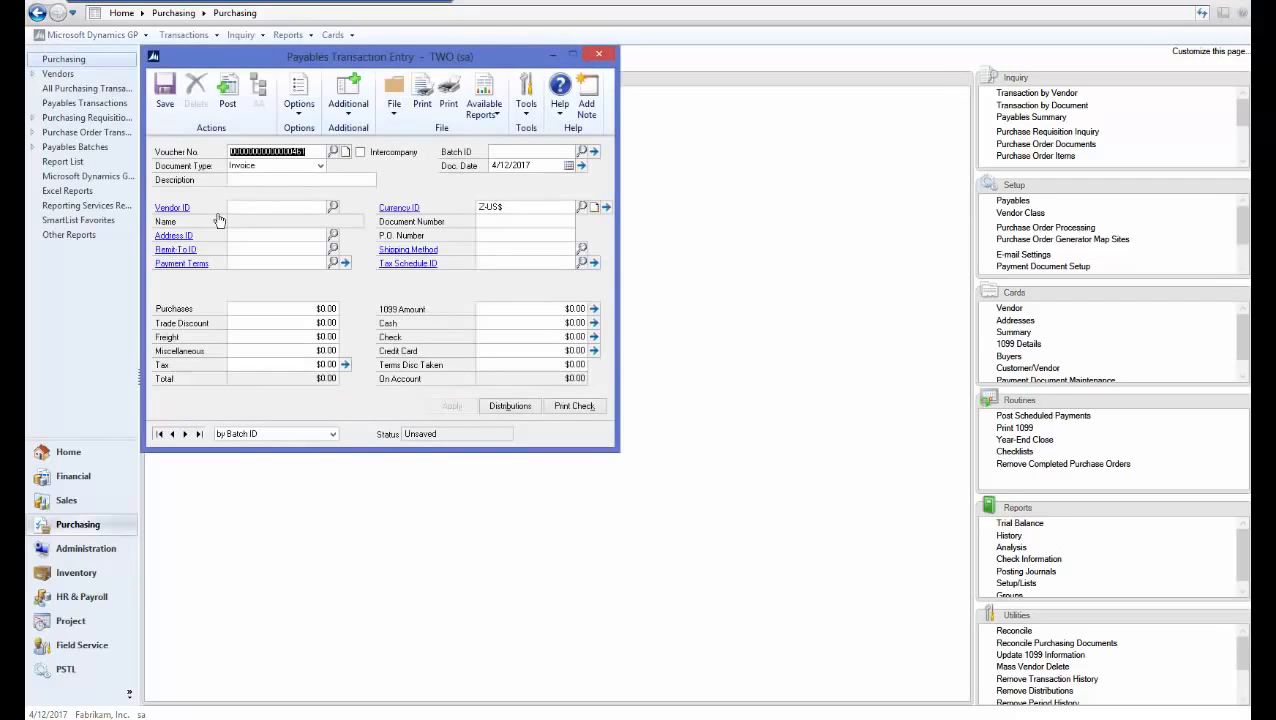
{"action": "key", "text": "Tab"}
{"action": "left_click", "coordinate": [265, 206]}
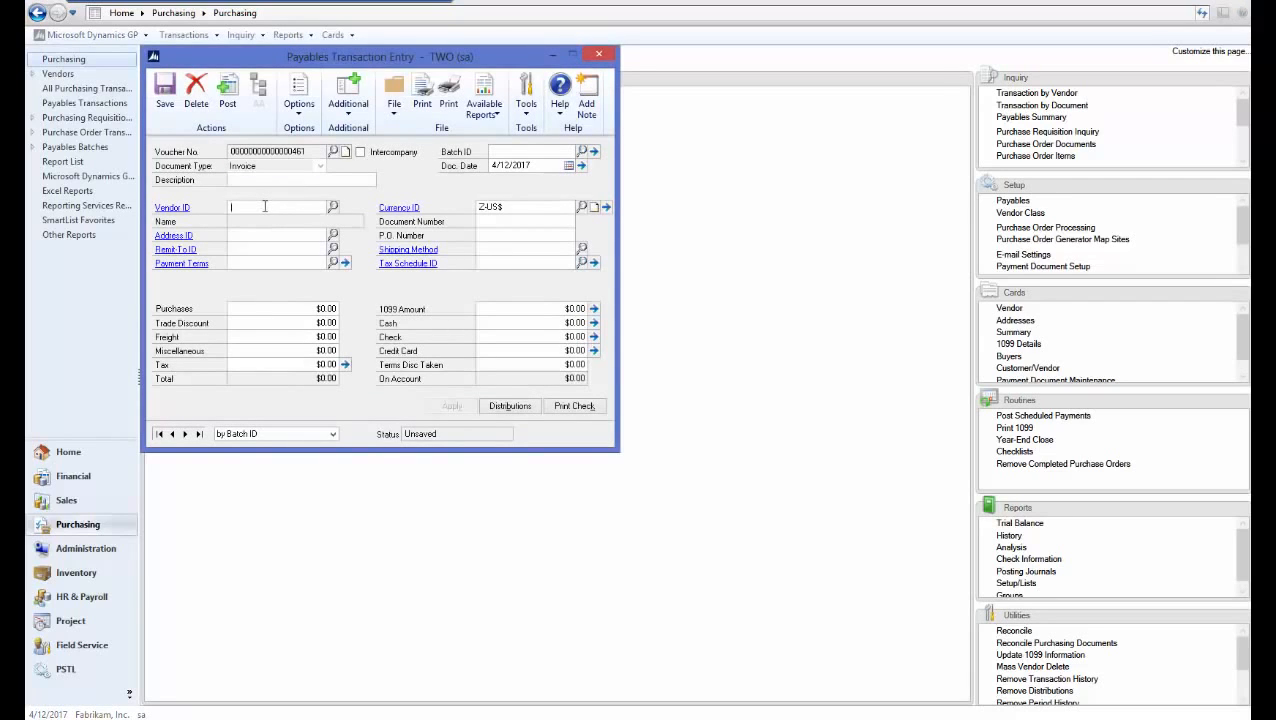
{"action": "type", "text": "TEST"}
{"action": "key", "text": "Tab"}
{"action": "key", "text": "Tab"}
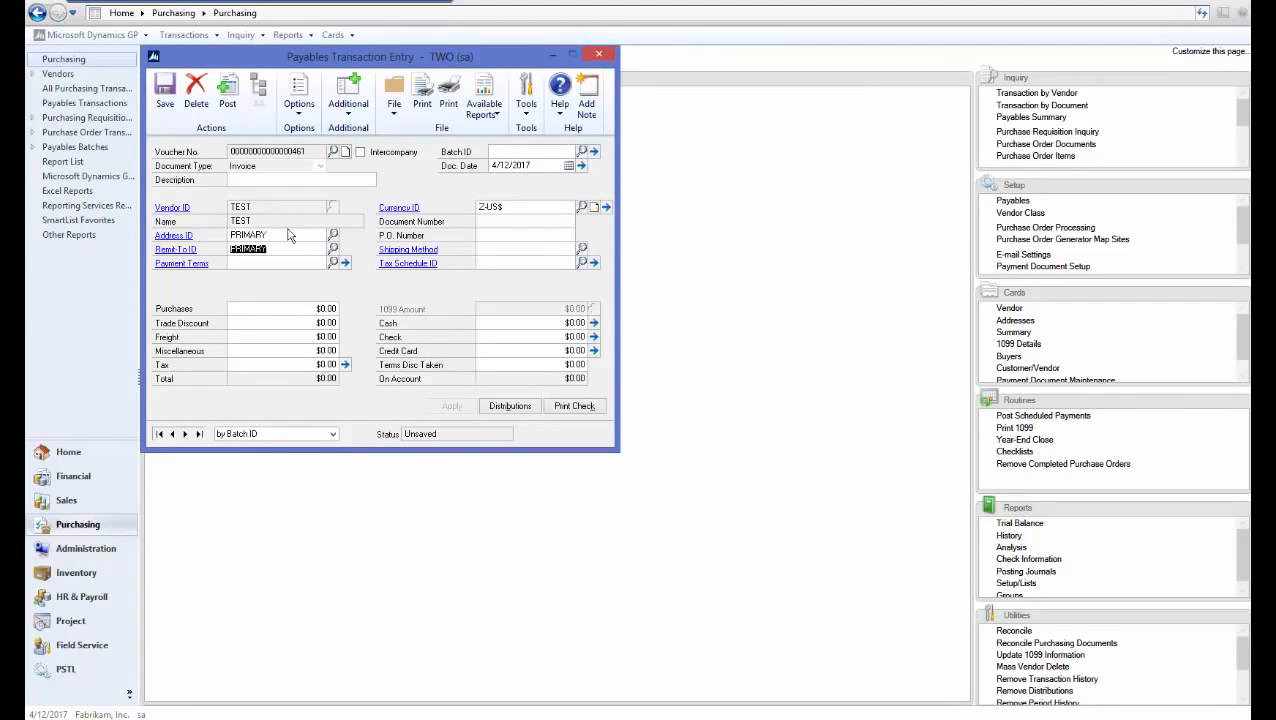
{"action": "left_click", "coordinate": [288, 312]}
{"action": "type", "text": "10"}
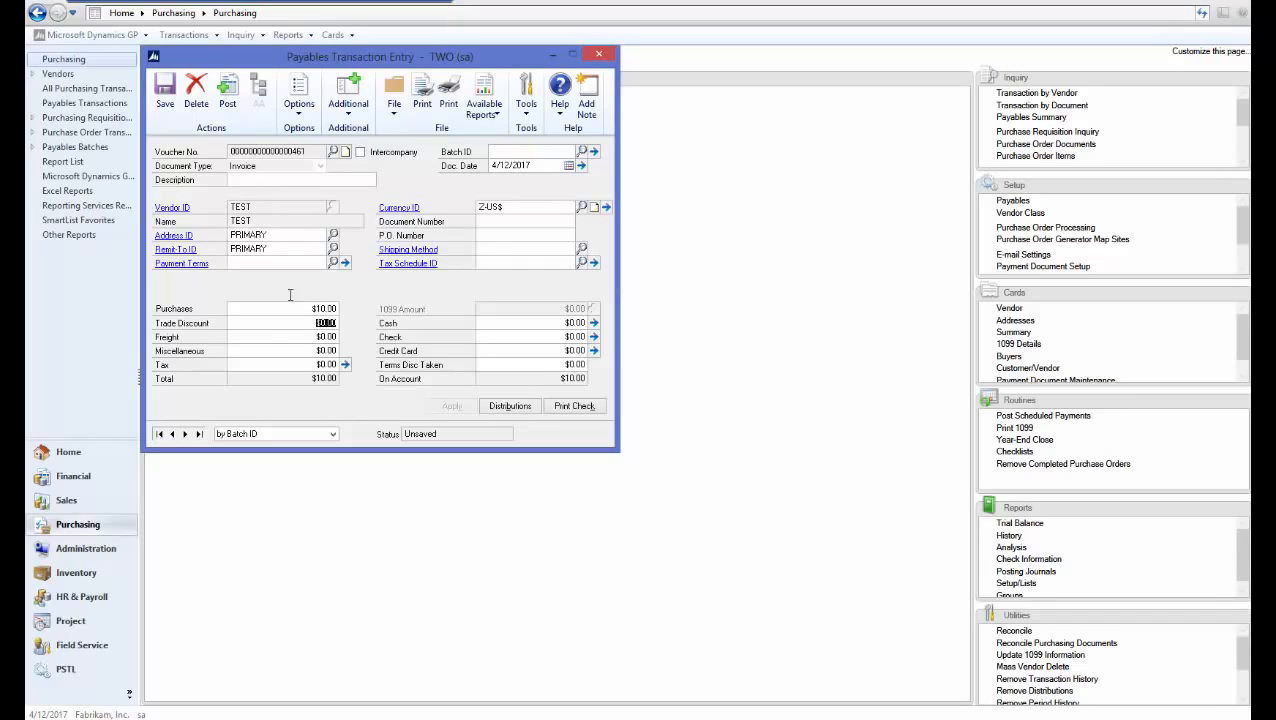
{"action": "left_click", "coordinate": [514, 221]}
Attempt to post and print a check, dismissing both vendor workflow warnings, then enter batch ID 123
{"action": "left_click", "coordinate": [229, 100]}
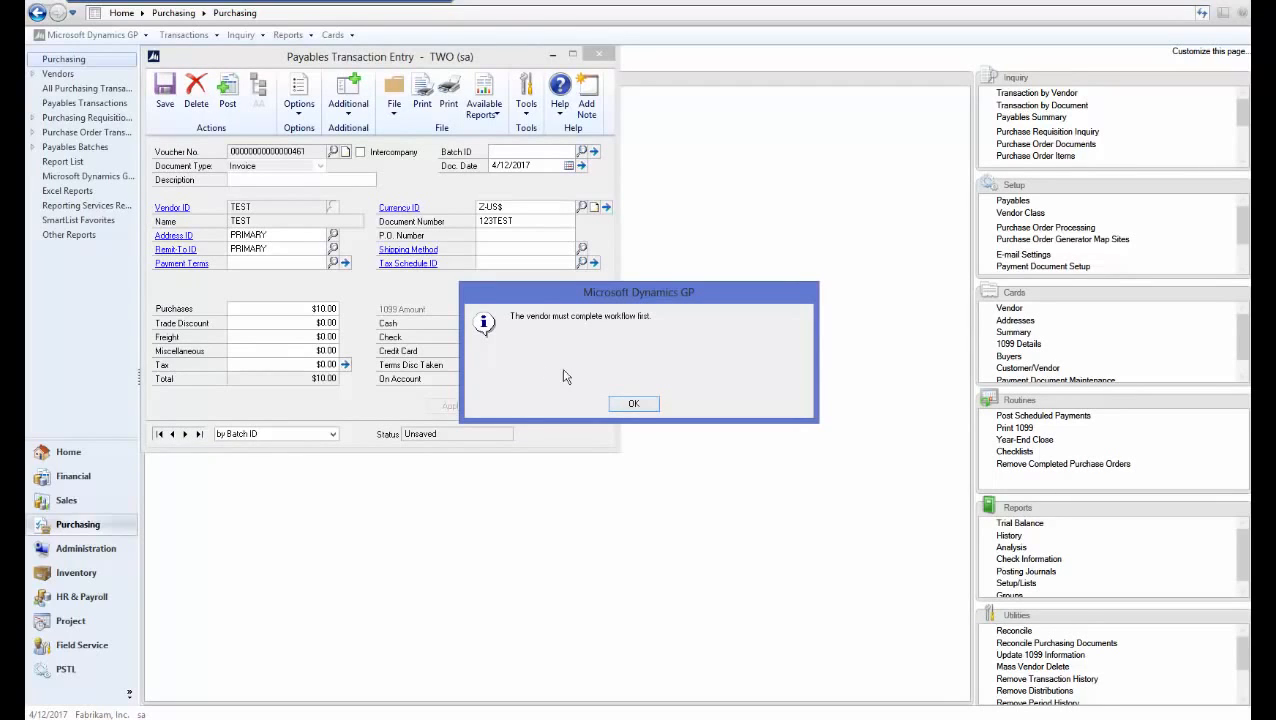
{"action": "left_click", "coordinate": [629, 403]}
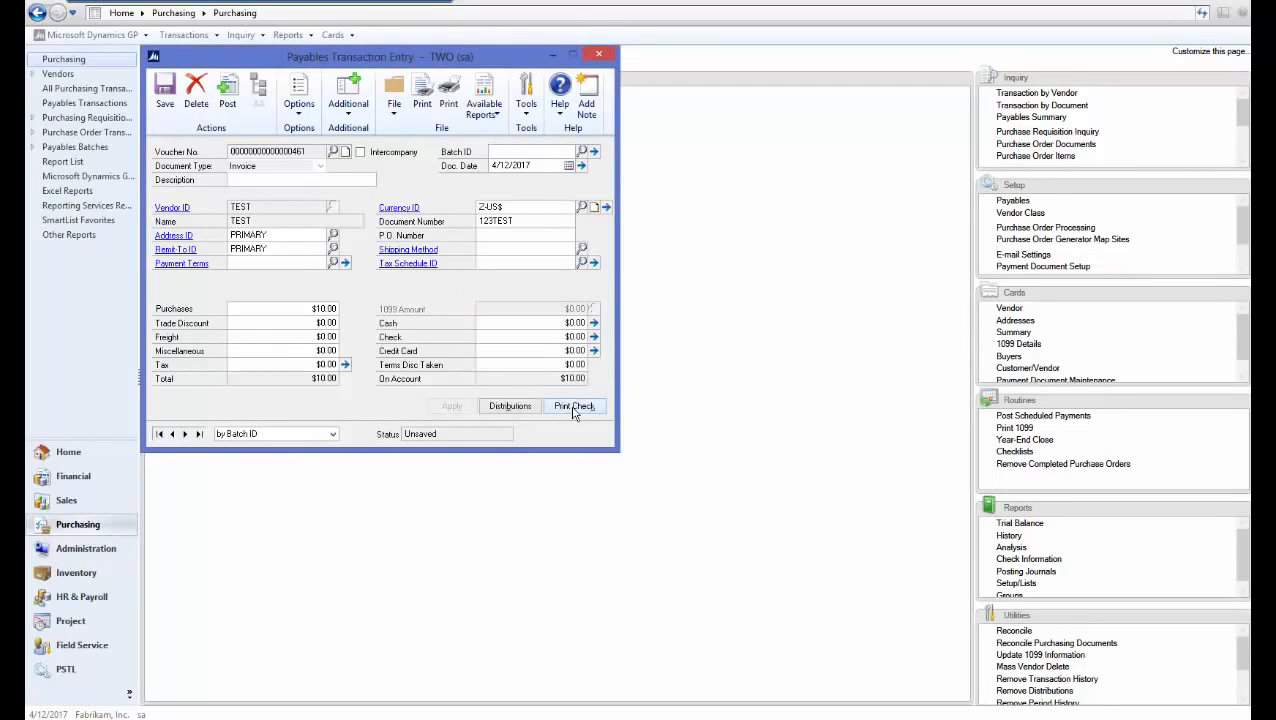
{"action": "left_click", "coordinate": [563, 406]}
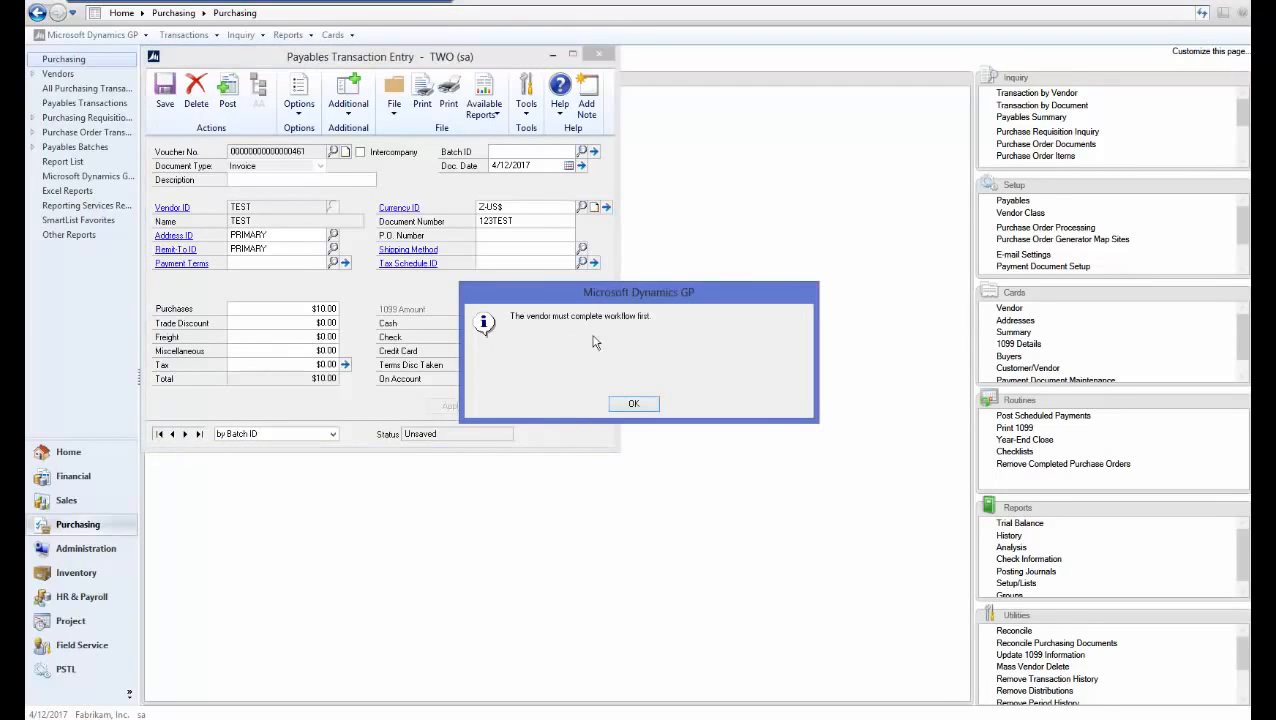
{"action": "left_click", "coordinate": [636, 404]}
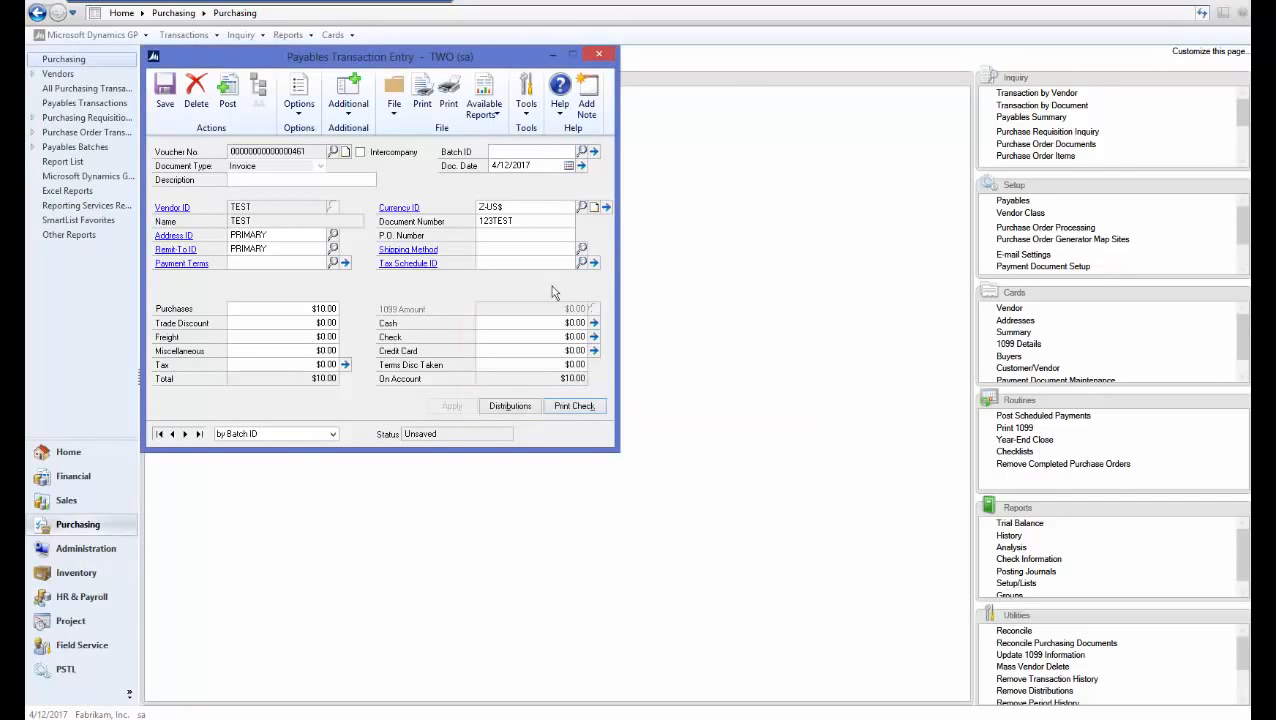
{"action": "left_click", "coordinate": [503, 152]}
{"action": "type", "text": "123"}
{"action": "key", "text": "Tab"}
Save the payables invoice and load vendor TEST in Vendor Maintenance
{"action": "left_click", "coordinate": [166, 104]}
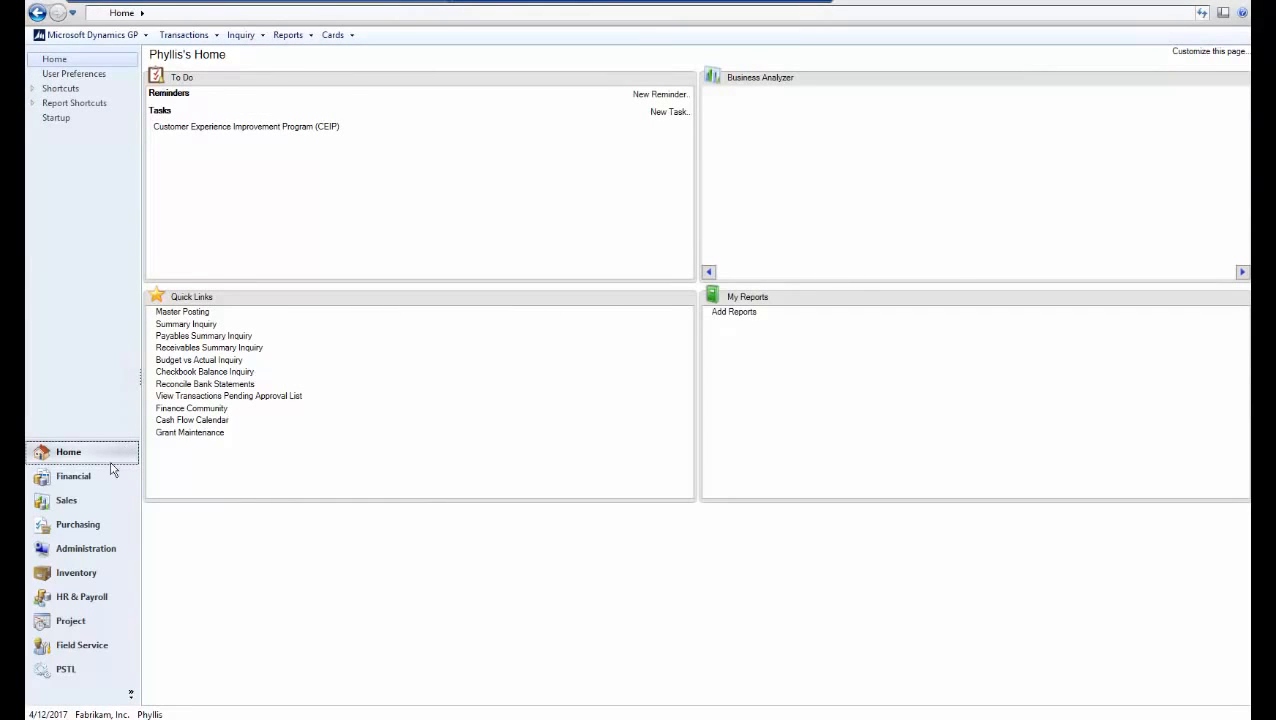
{"action": "left_click", "coordinate": [88, 530]}
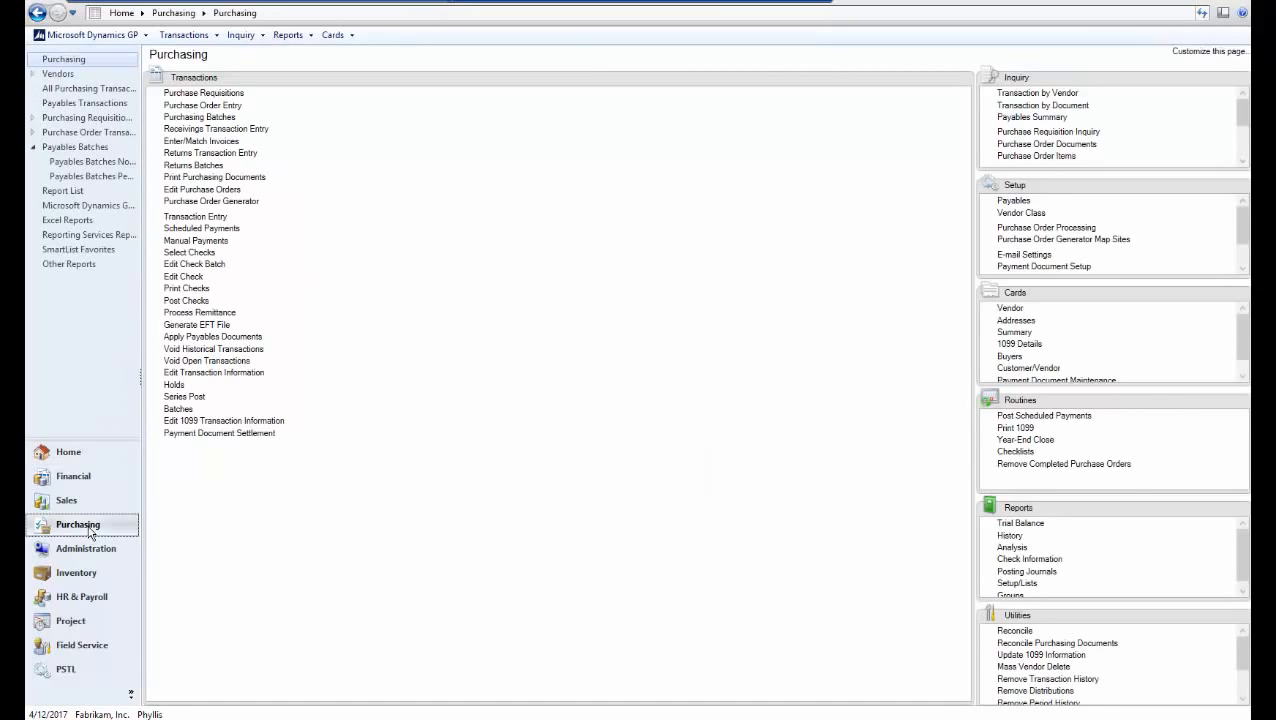
{"action": "left_click", "coordinate": [1005, 309]}
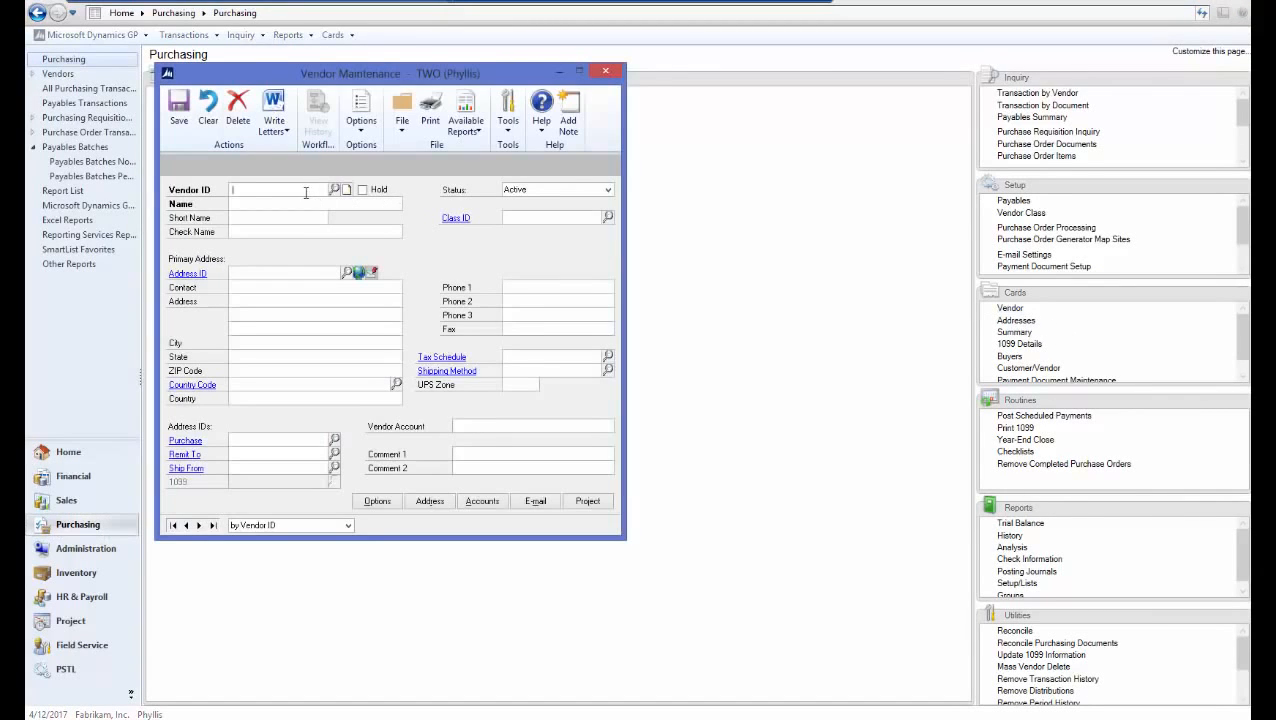
{"action": "type", "text": "TEST"}
{"action": "key", "text": "Tab"}
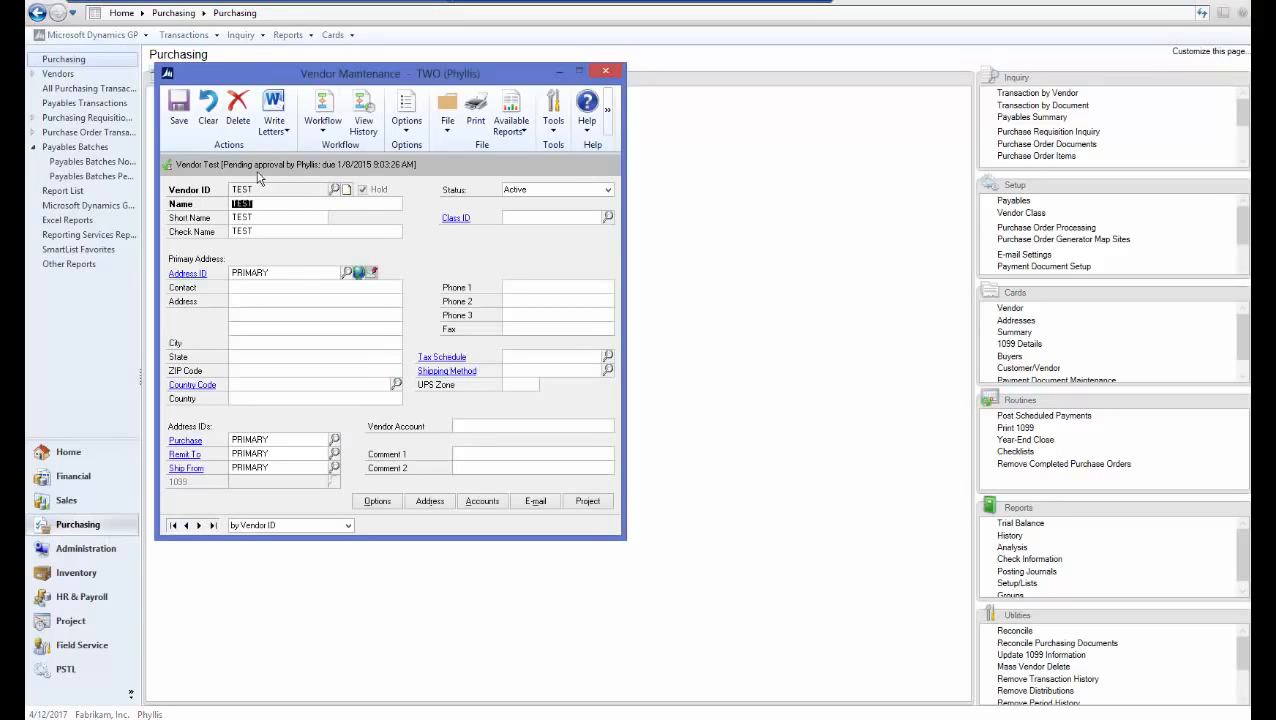
Approve vendor TEST's pending workflow approval and reload it to confirm Completed status
{"action": "left_click", "coordinate": [336, 136]}
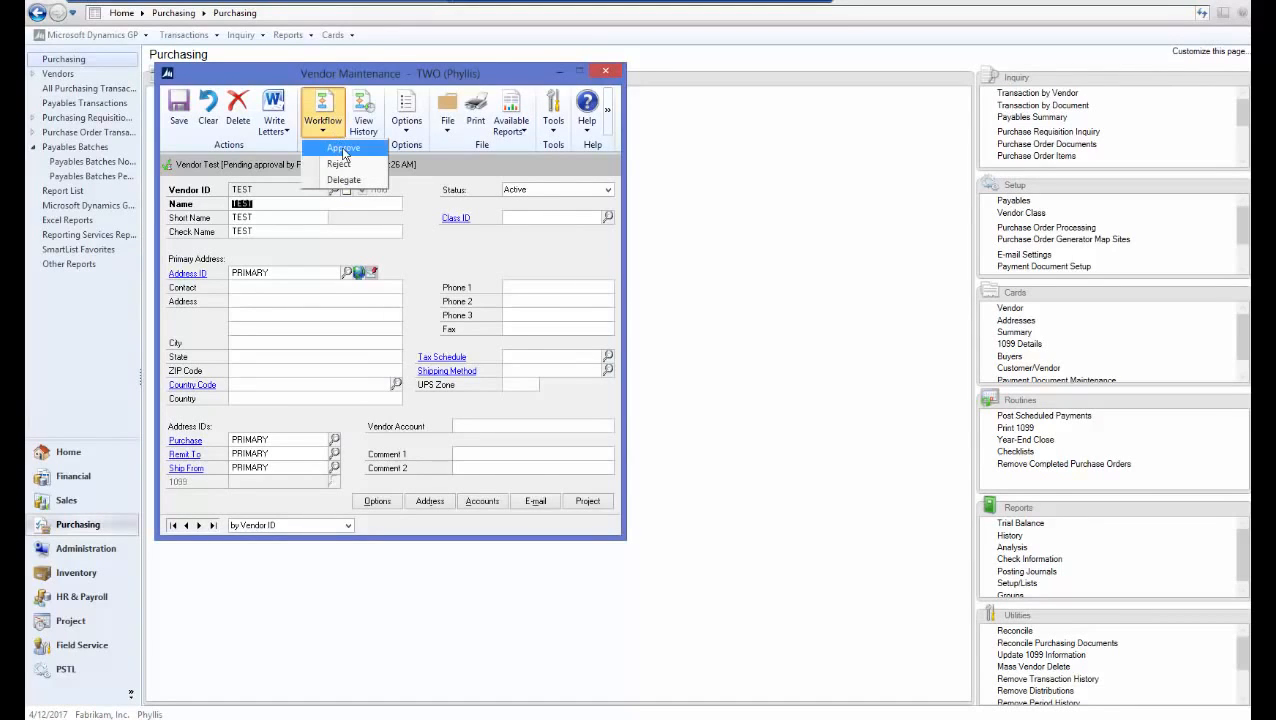
{"action": "left_click", "coordinate": [343, 150]}
{"action": "left_click", "coordinate": [658, 418]}
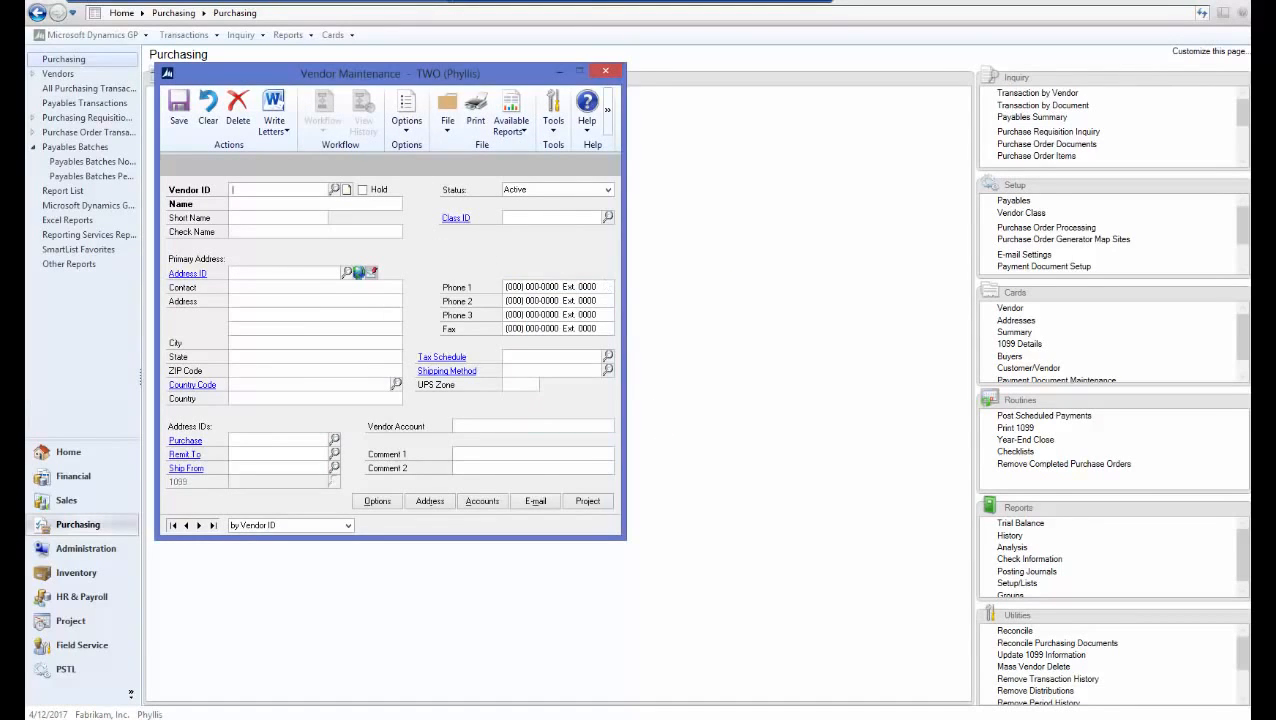
{"action": "type", "text": "TEST"}
{"action": "key", "text": "Tab"}
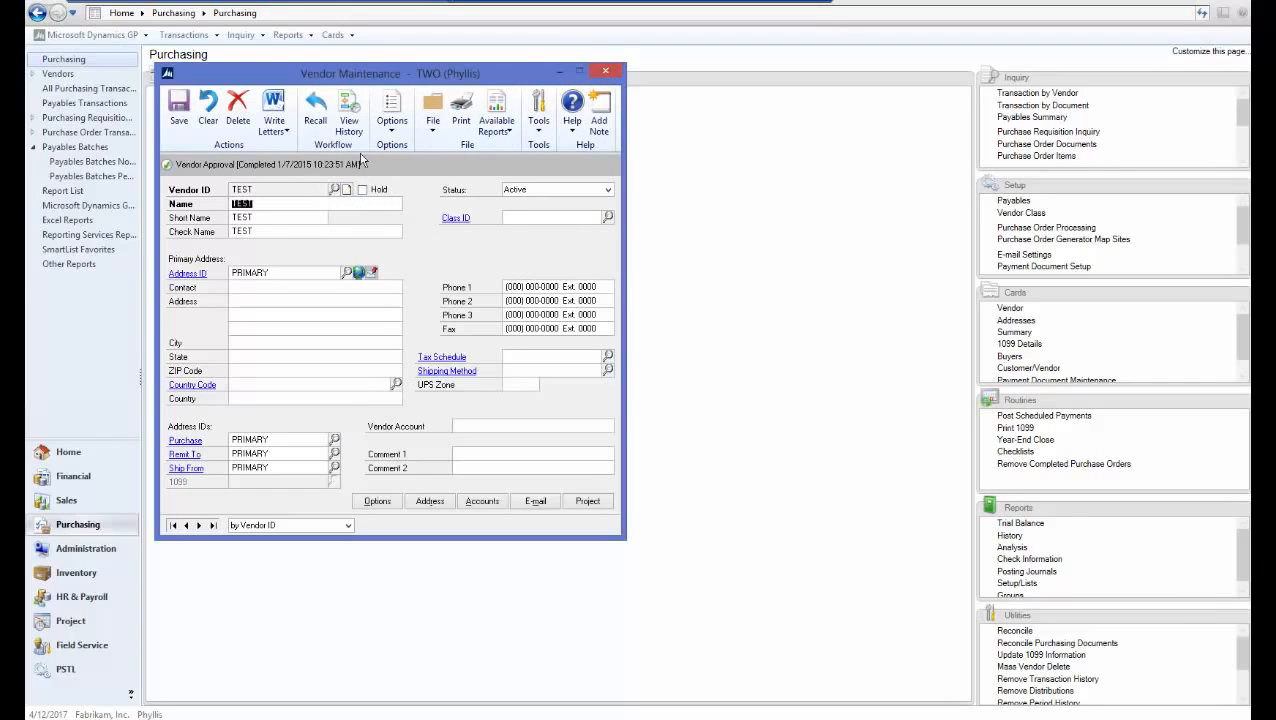
Review vendor TEST's workflow history of submission and final approval, then close it
{"action": "left_click", "coordinate": [350, 124]}
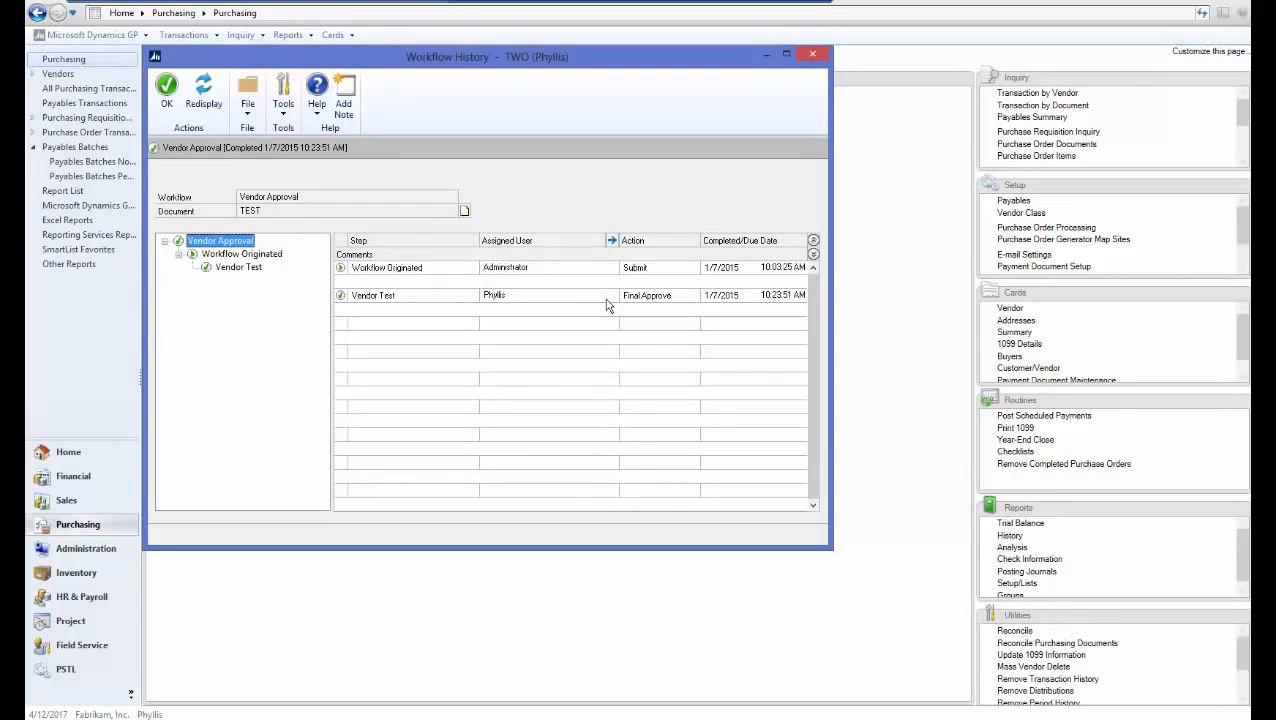
{"action": "left_click", "coordinate": [812, 54]}
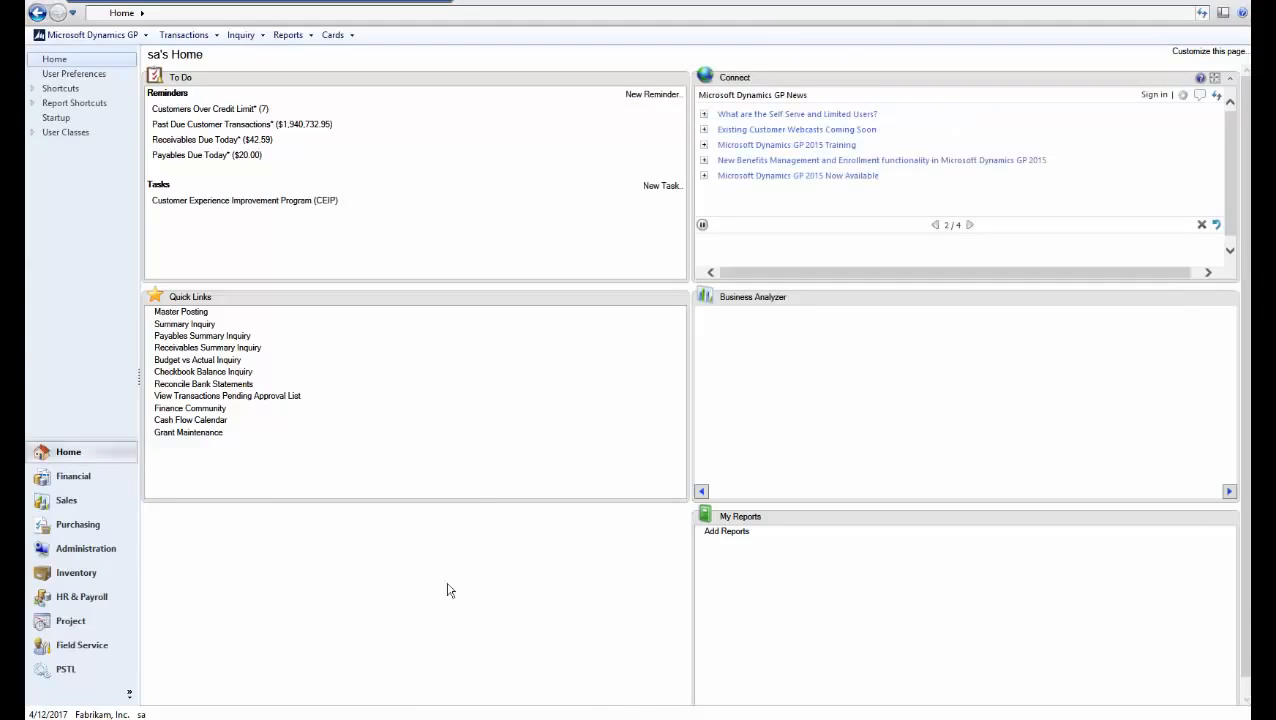
Open Workflow Maintenance from Administration setup and show the Sales workflow types
{"action": "left_click", "coordinate": [72, 552]}
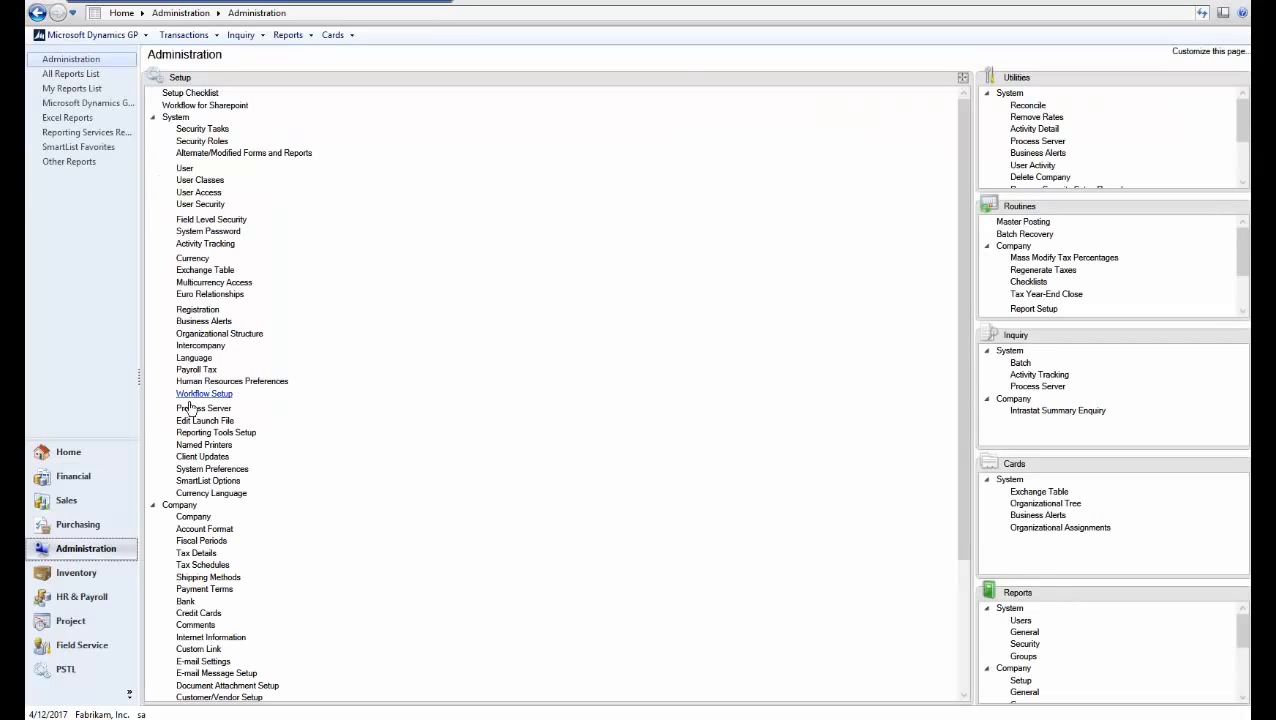
{"action": "left_click", "coordinate": [155, 119]}
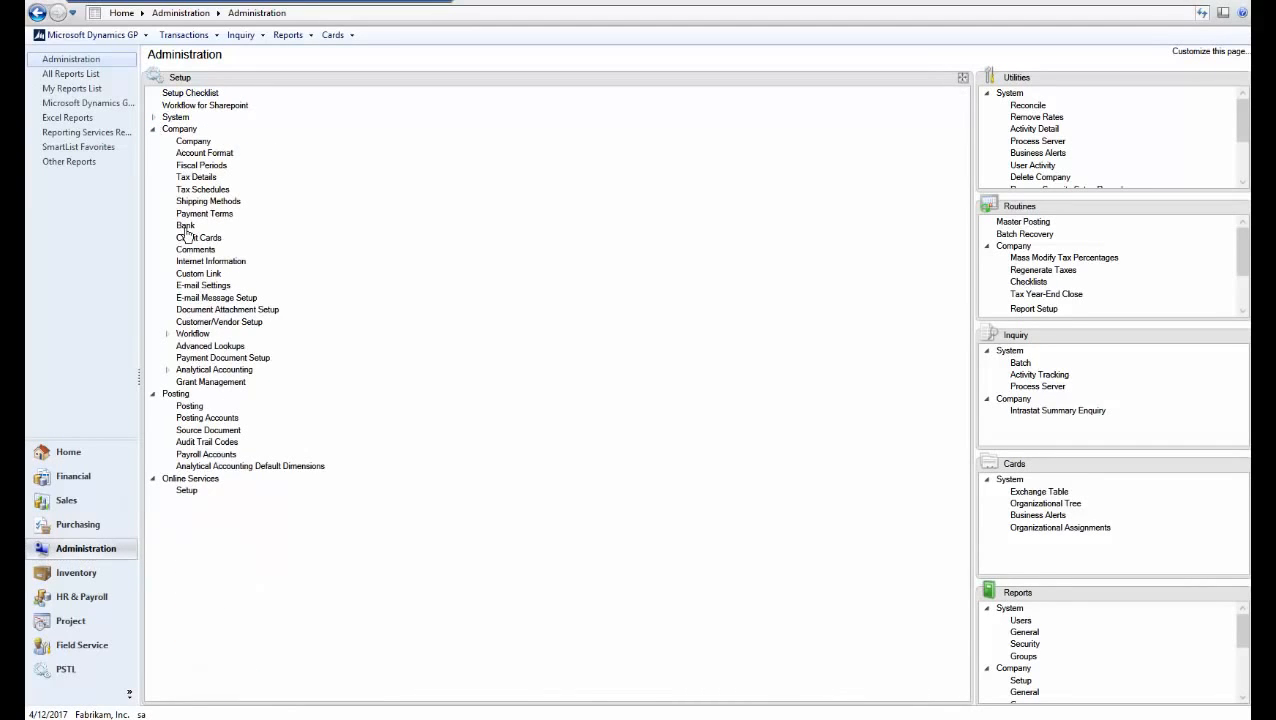
{"action": "left_click", "coordinate": [194, 336]}
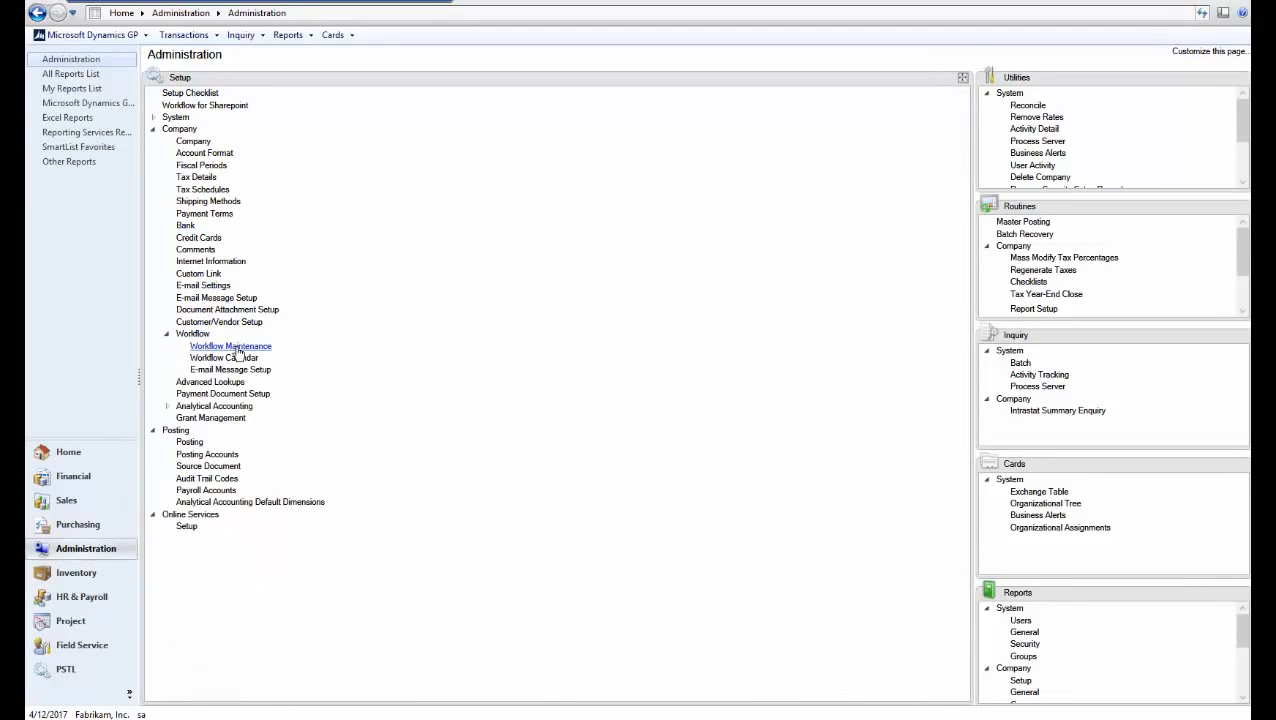
{"action": "left_click", "coordinate": [238, 347]}
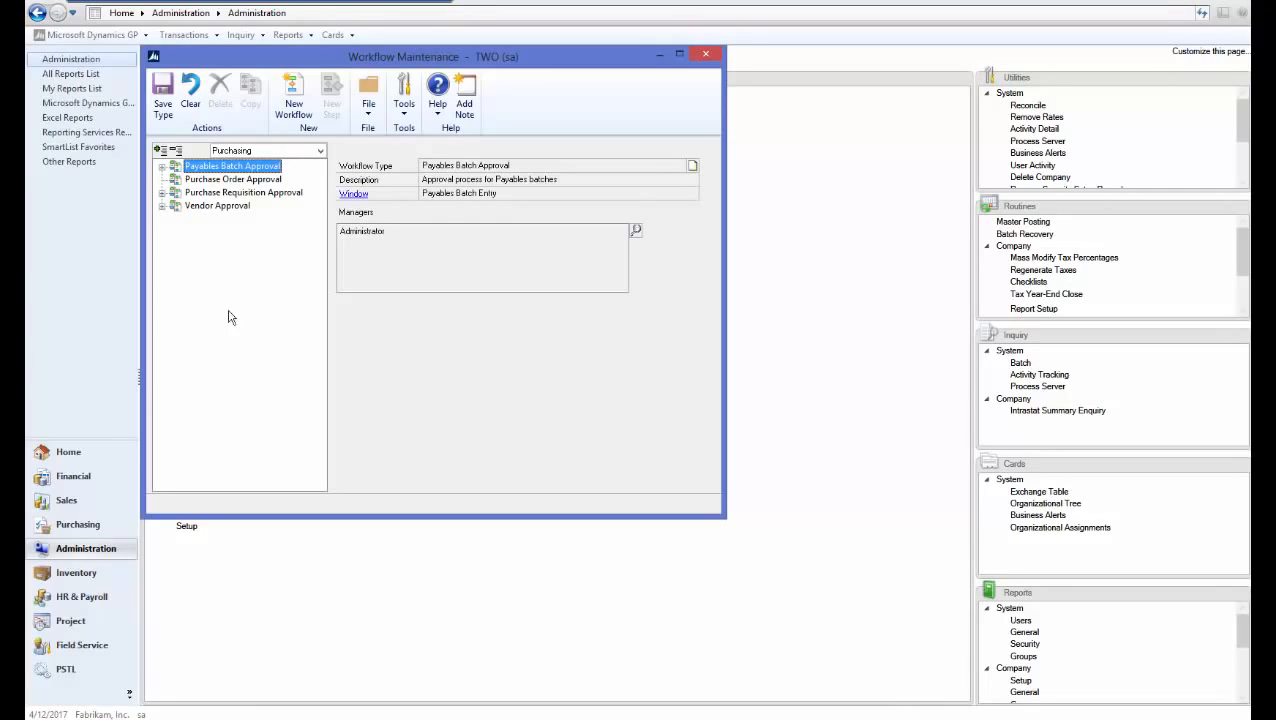
{"action": "left_click", "coordinate": [247, 153]}
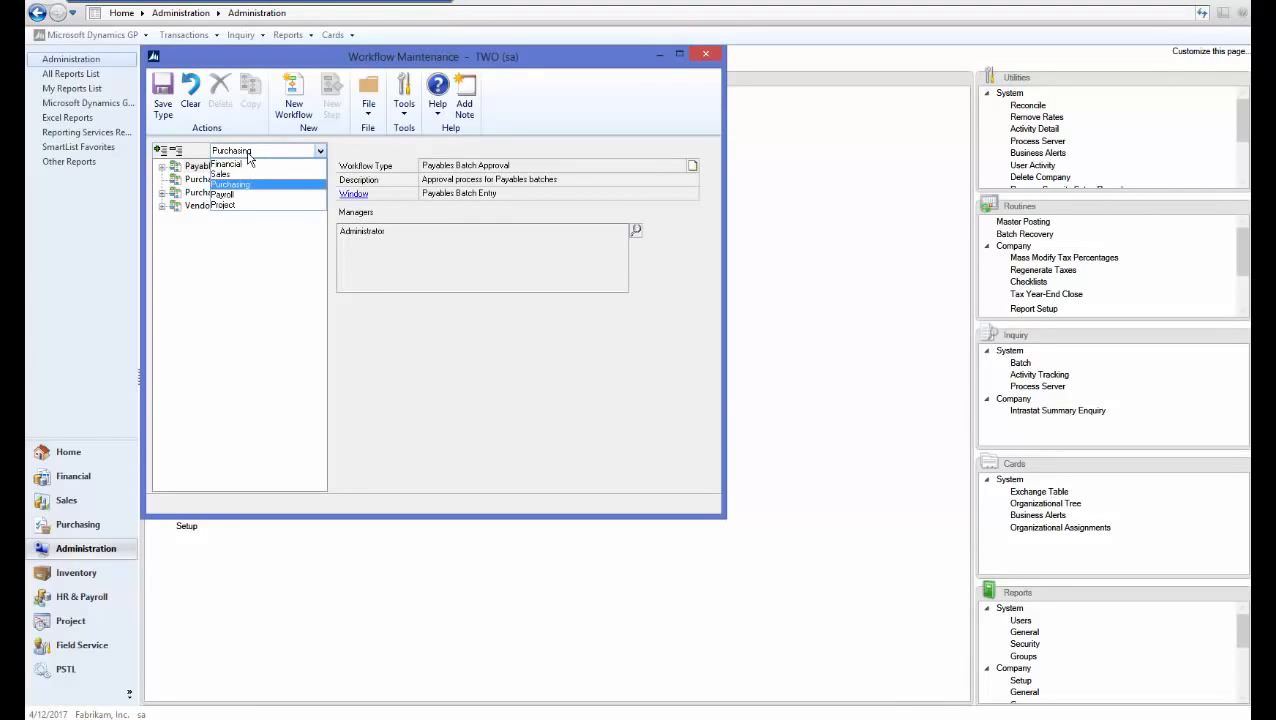
{"action": "left_click", "coordinate": [217, 174]}
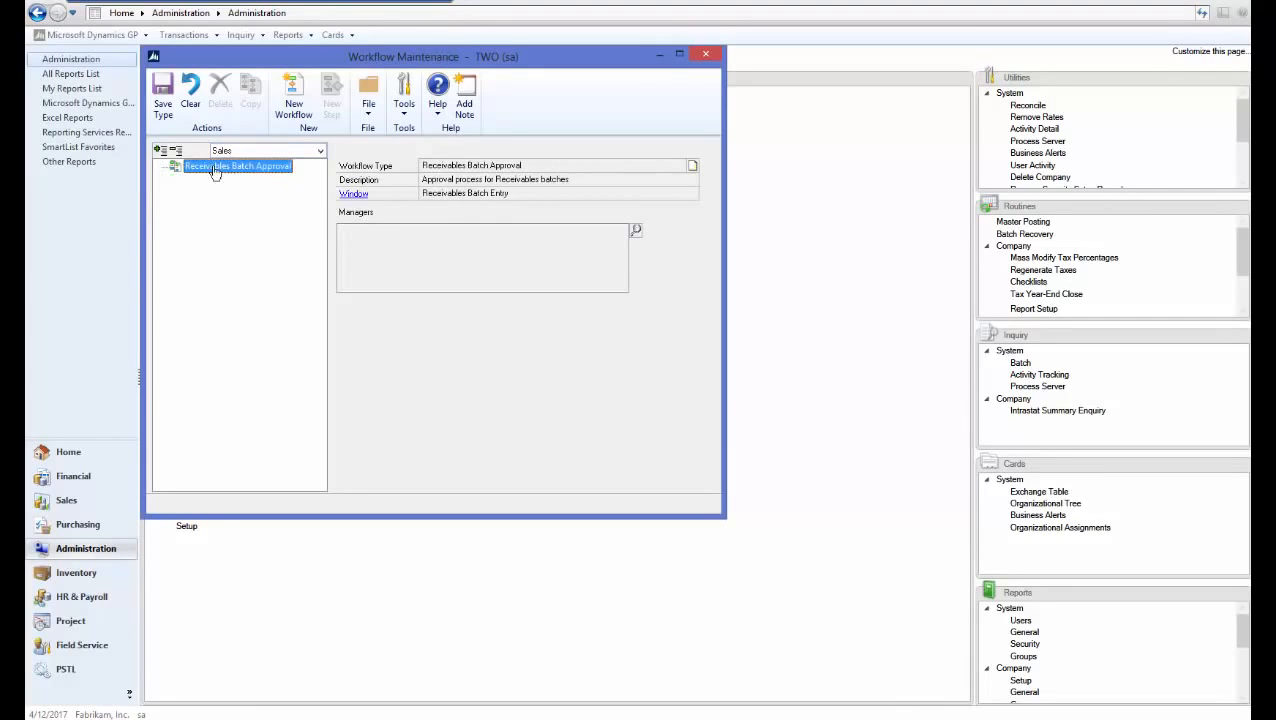
Add Administrator as the workflow type's manager and begin a new workflow
{"action": "left_click", "coordinate": [635, 231]}
{"action": "type", "text": "admin"}
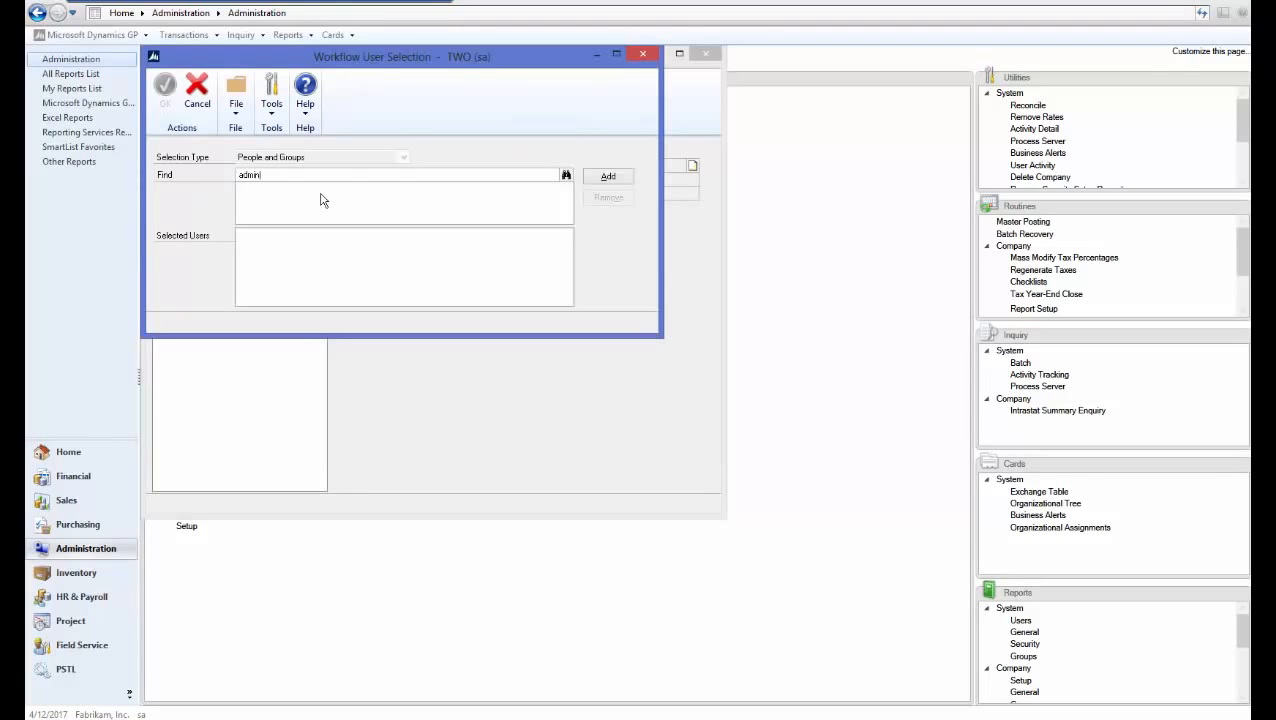
{"action": "key", "text": "Return"}
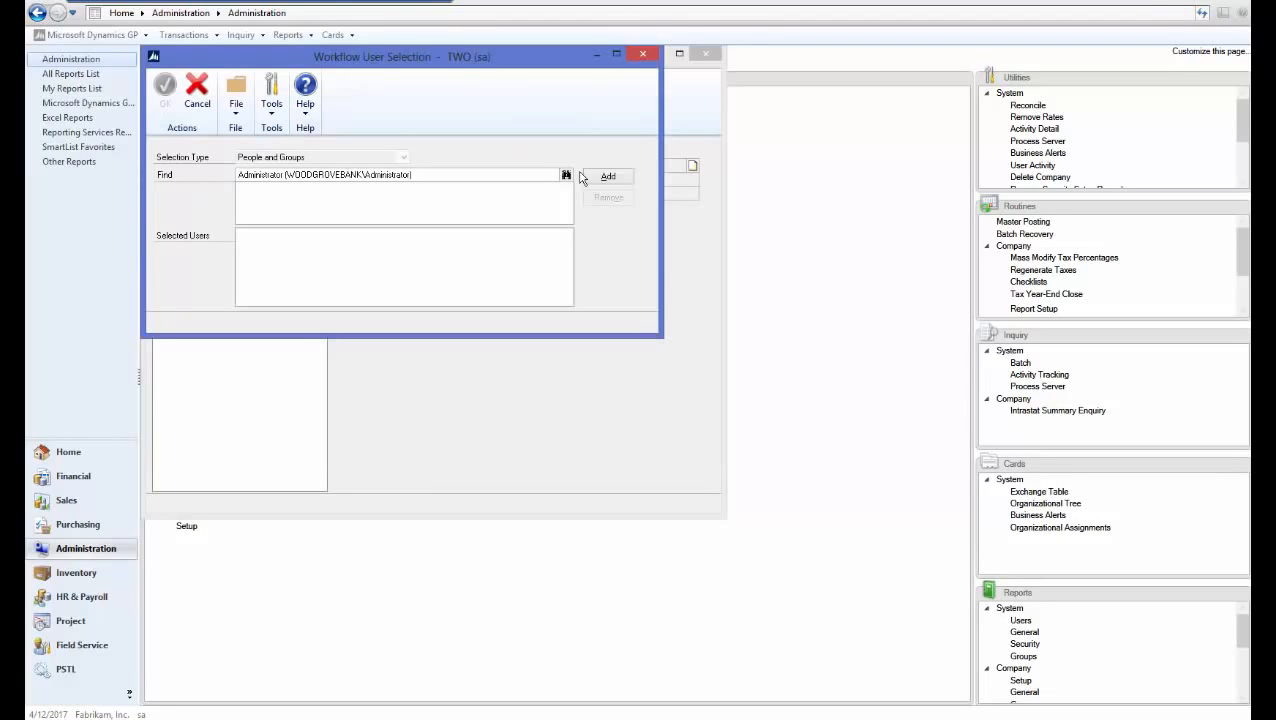
{"action": "left_click", "coordinate": [610, 178]}
{"action": "left_click", "coordinate": [164, 95]}
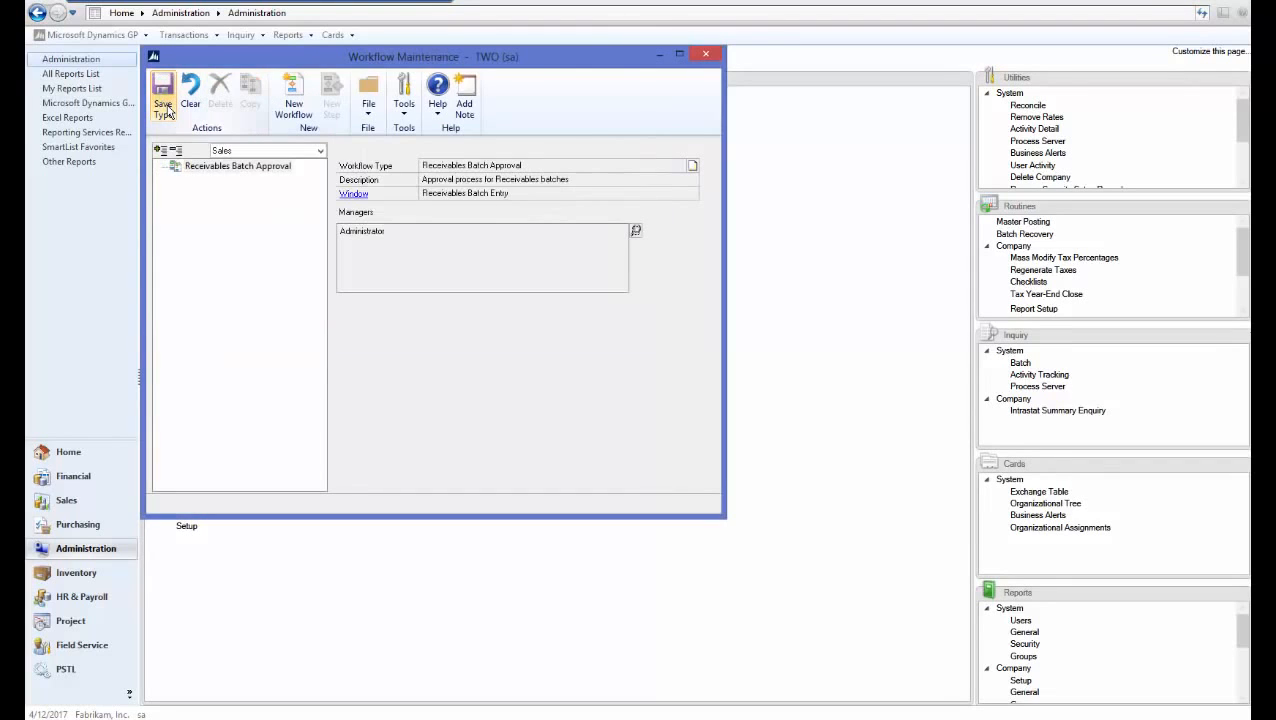
{"action": "left_click", "coordinate": [293, 105]}
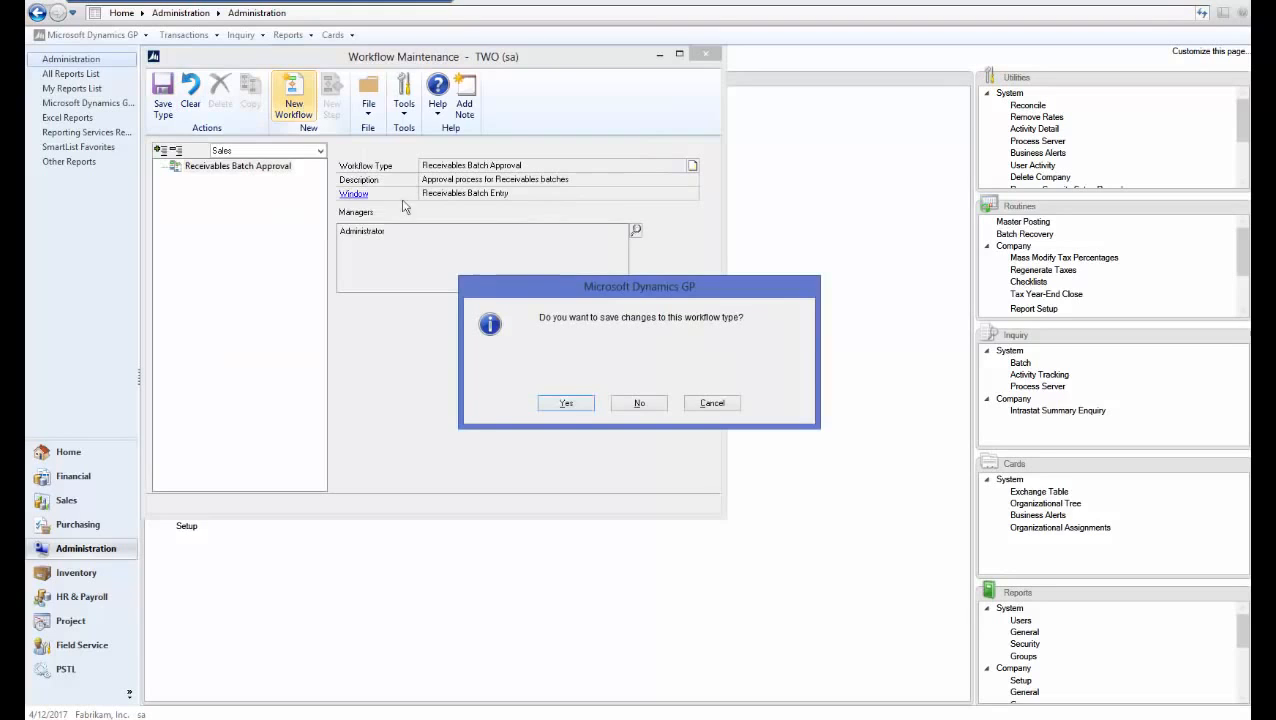
Name the new workflow 'RM Batch' and enable notifications, delegation and originator approval
{"action": "left_click", "coordinate": [568, 404]}
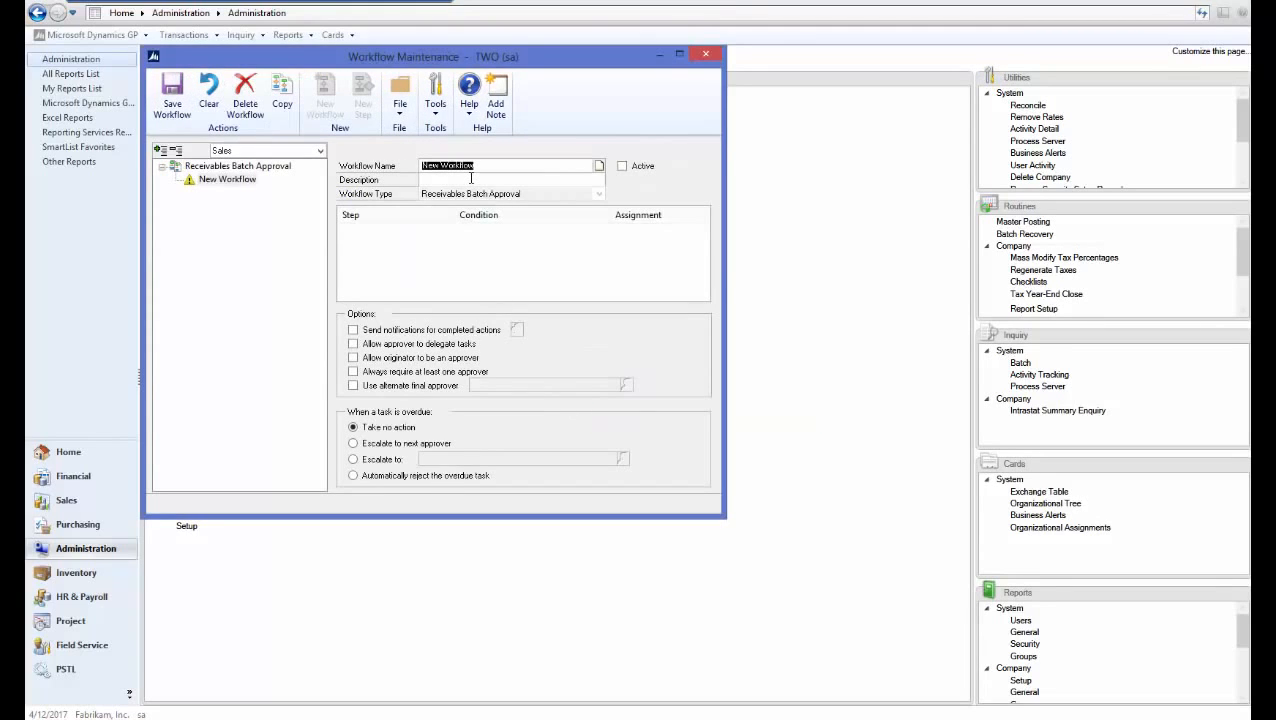
{"action": "type", "text": "RM Batch"}
{"action": "key", "text": "Tab"}
{"action": "type", "text": "RM Batch"}
{"action": "key", "text": "Tab"}
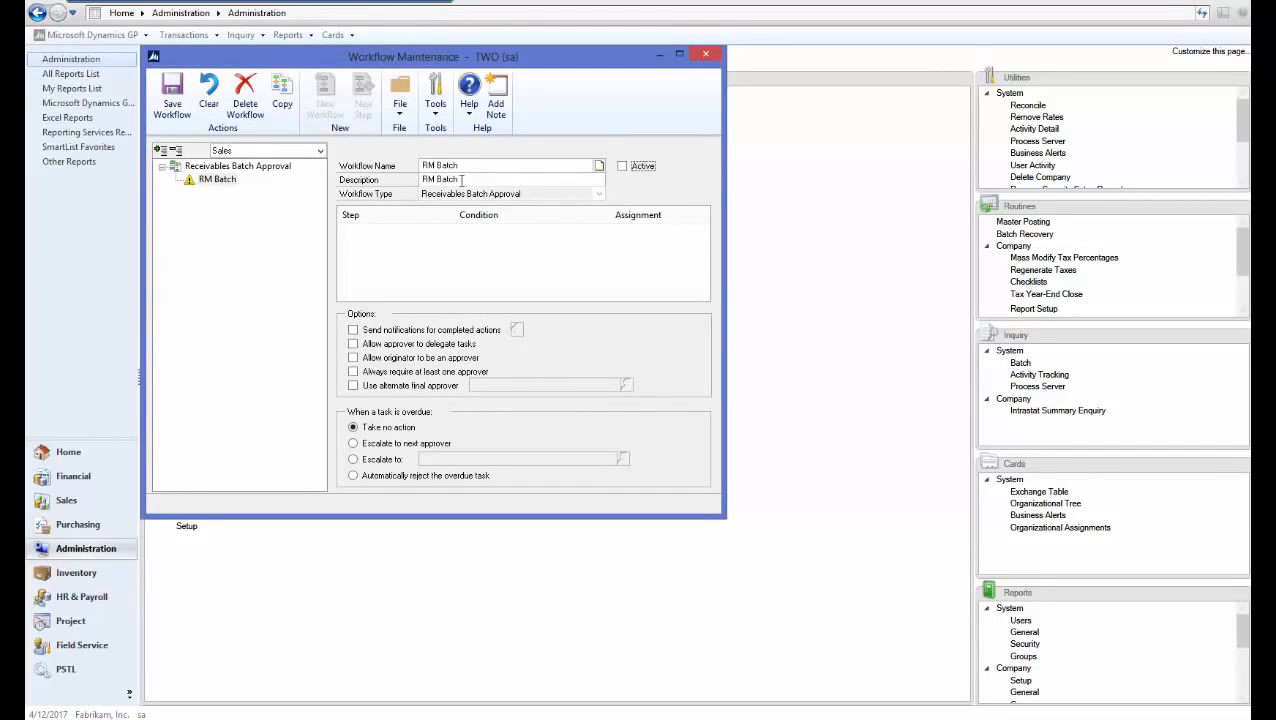
{"action": "left_click", "coordinate": [376, 331]}
{"action": "left_click", "coordinate": [356, 345]}
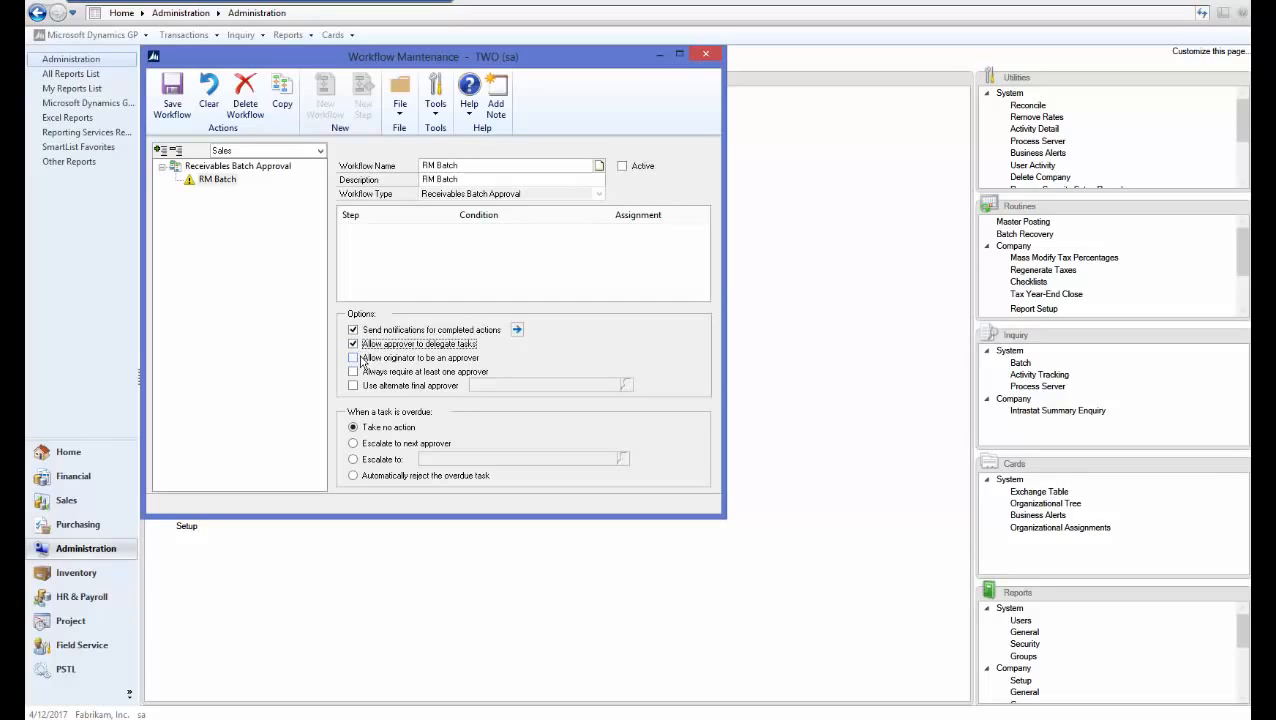
{"action": "left_click", "coordinate": [355, 358]}
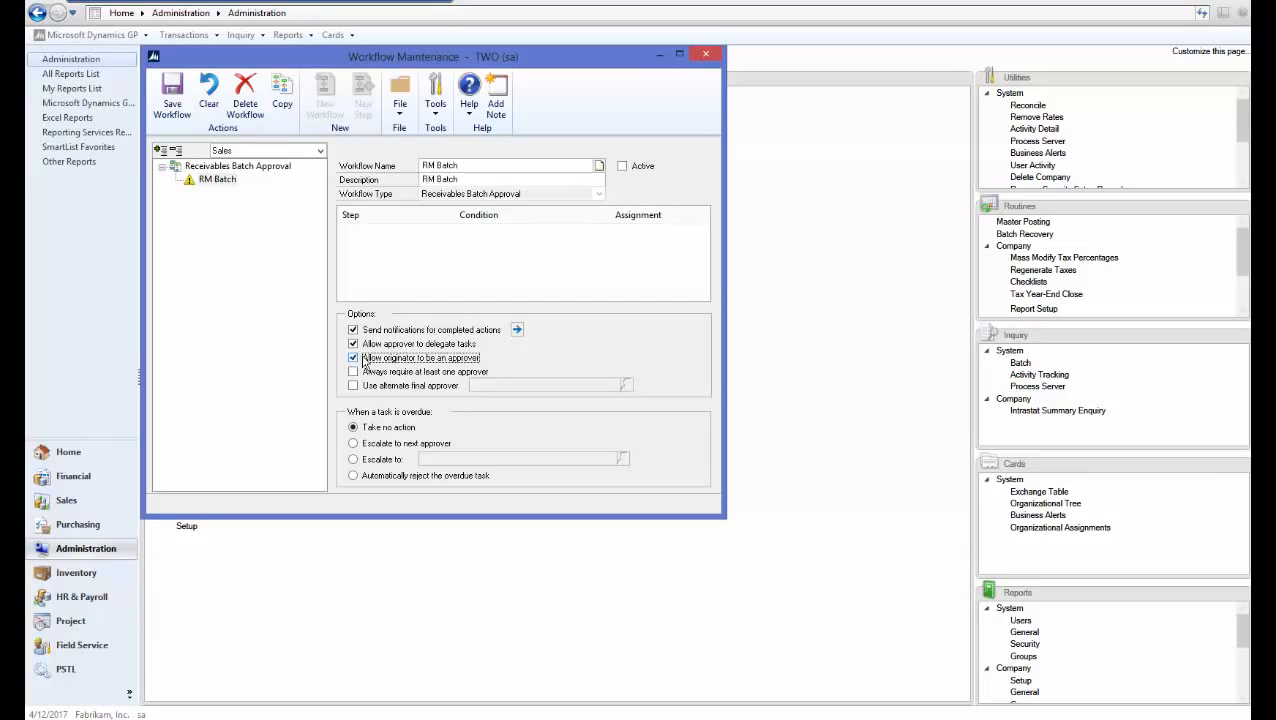
Notify the originator on every completed action, from submit through final approval
{"action": "left_click", "coordinate": [516, 330]}
{"action": "left_click", "coordinate": [167, 169]}
{"action": "left_click", "coordinate": [169, 182]}
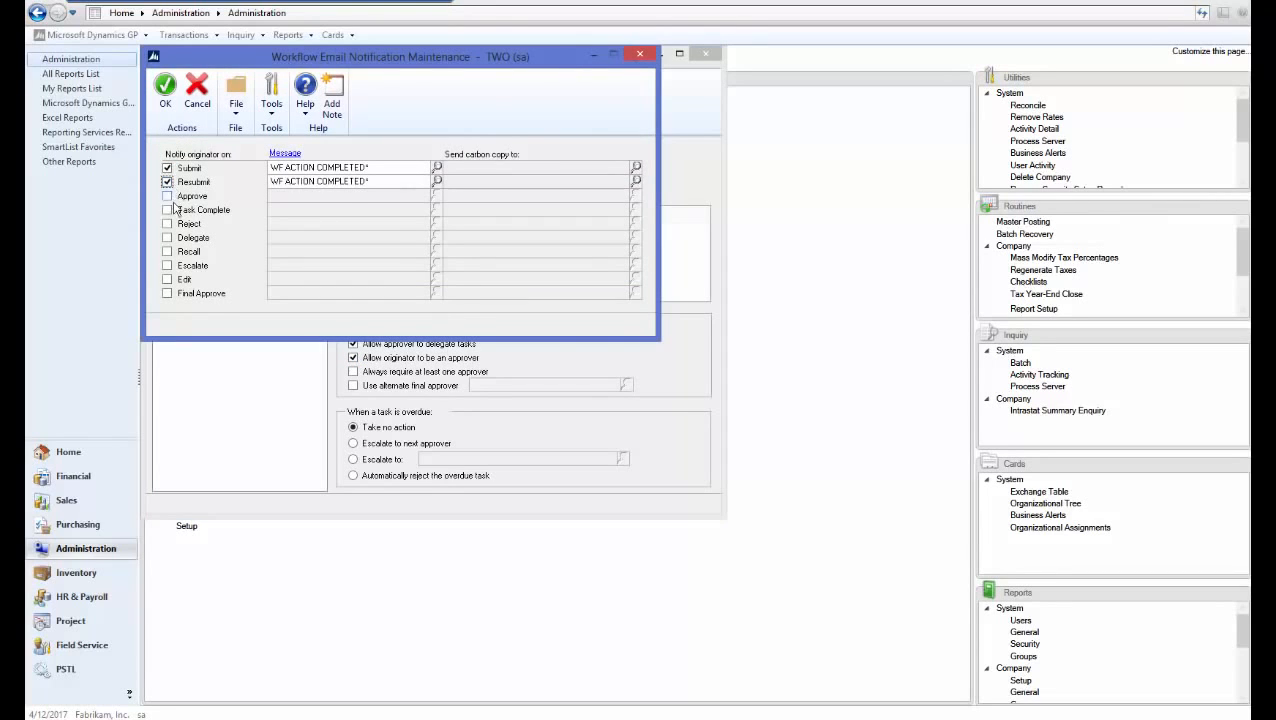
{"action": "left_click", "coordinate": [169, 196]}
{"action": "left_click", "coordinate": [169, 210]}
{"action": "left_click", "coordinate": [169, 224]}
{"action": "left_click", "coordinate": [170, 252]}
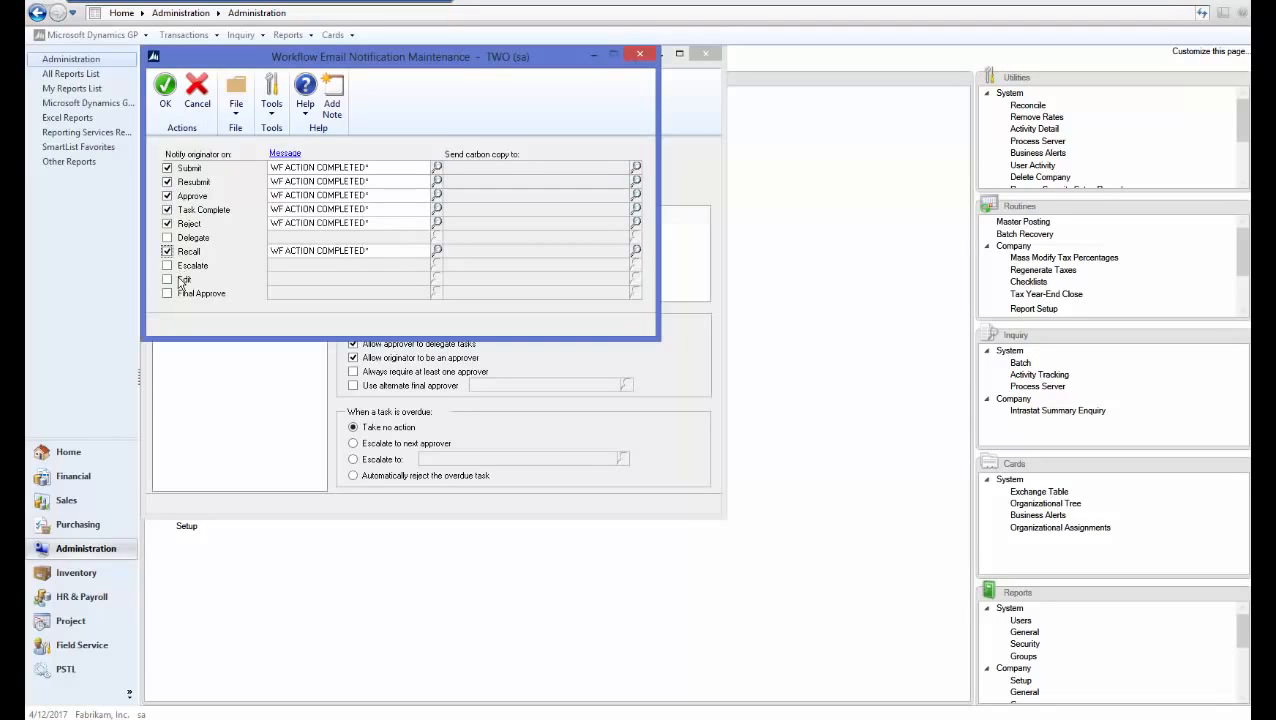
{"action": "left_click", "coordinate": [167, 239]}
{"action": "left_click", "coordinate": [167, 265]}
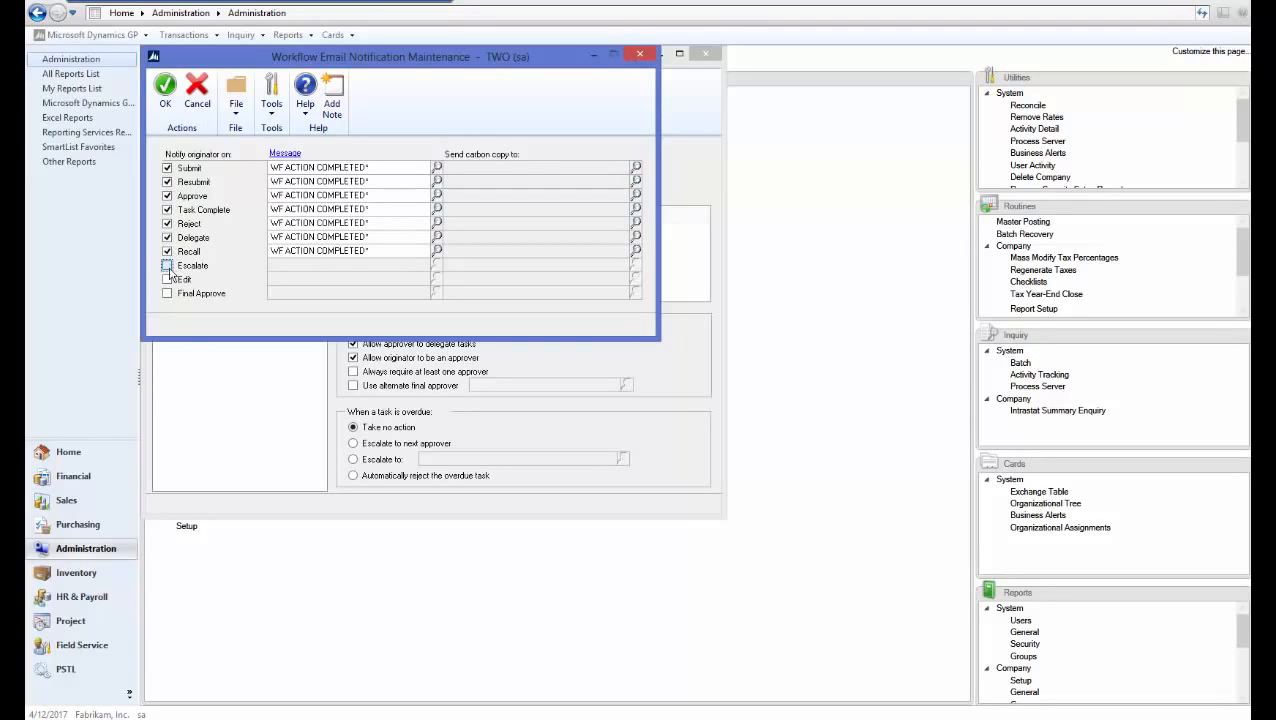
{"action": "left_click", "coordinate": [167, 279]}
{"action": "left_click", "coordinate": [167, 293]}
{"action": "left_click", "coordinate": [167, 97]}
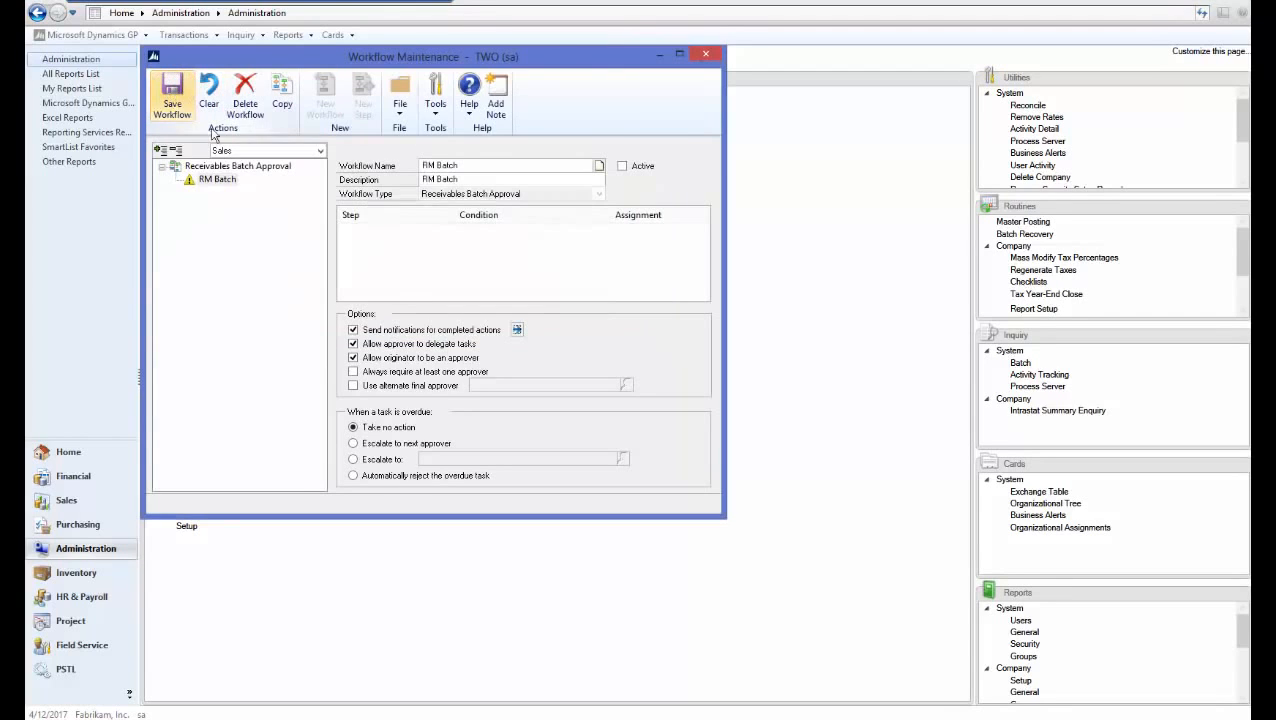
Save the RM Batch workflow and add a new approval step named RM Test
{"action": "left_click", "coordinate": [178, 108]}
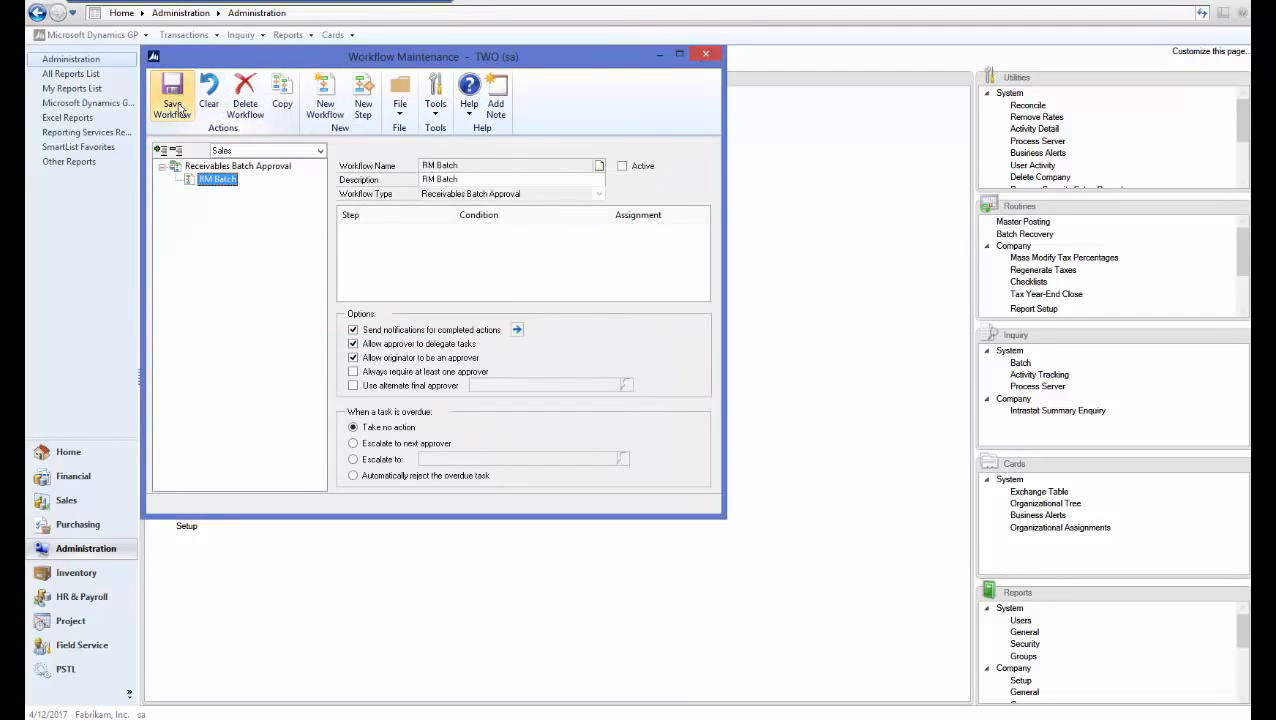
{"action": "left_click", "coordinate": [369, 97]}
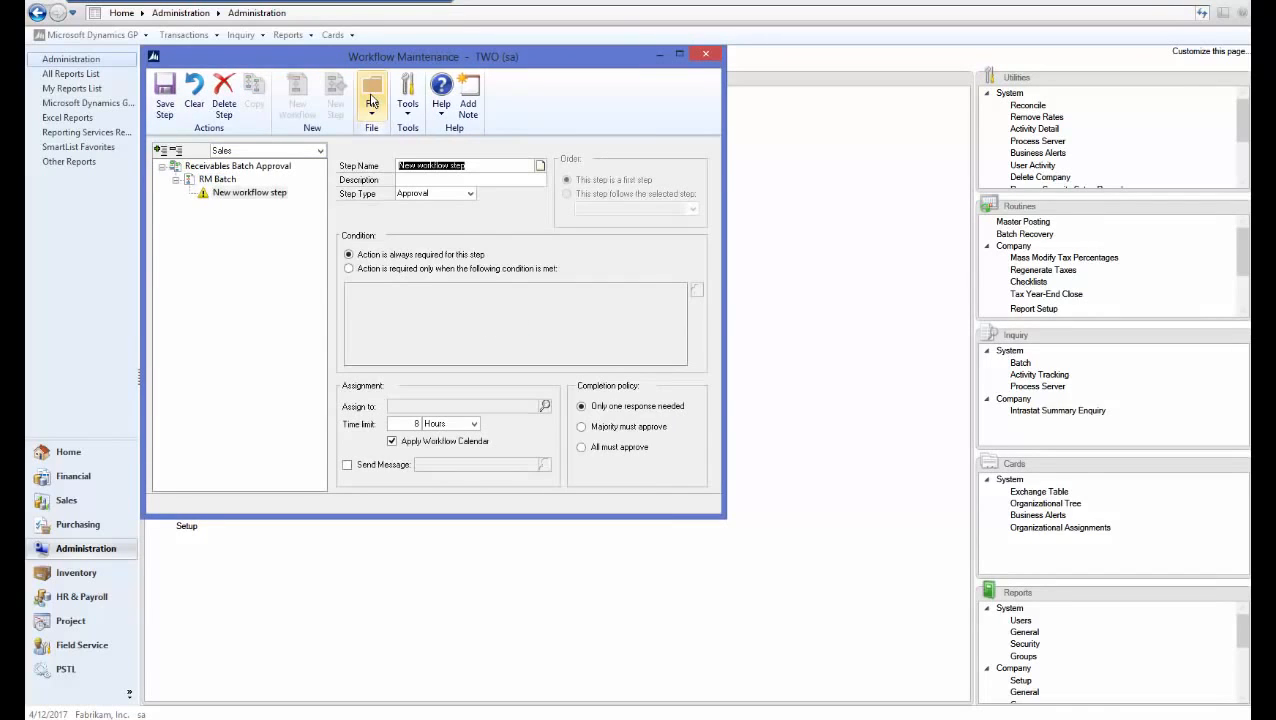
{"action": "type", "text": "RM T"}
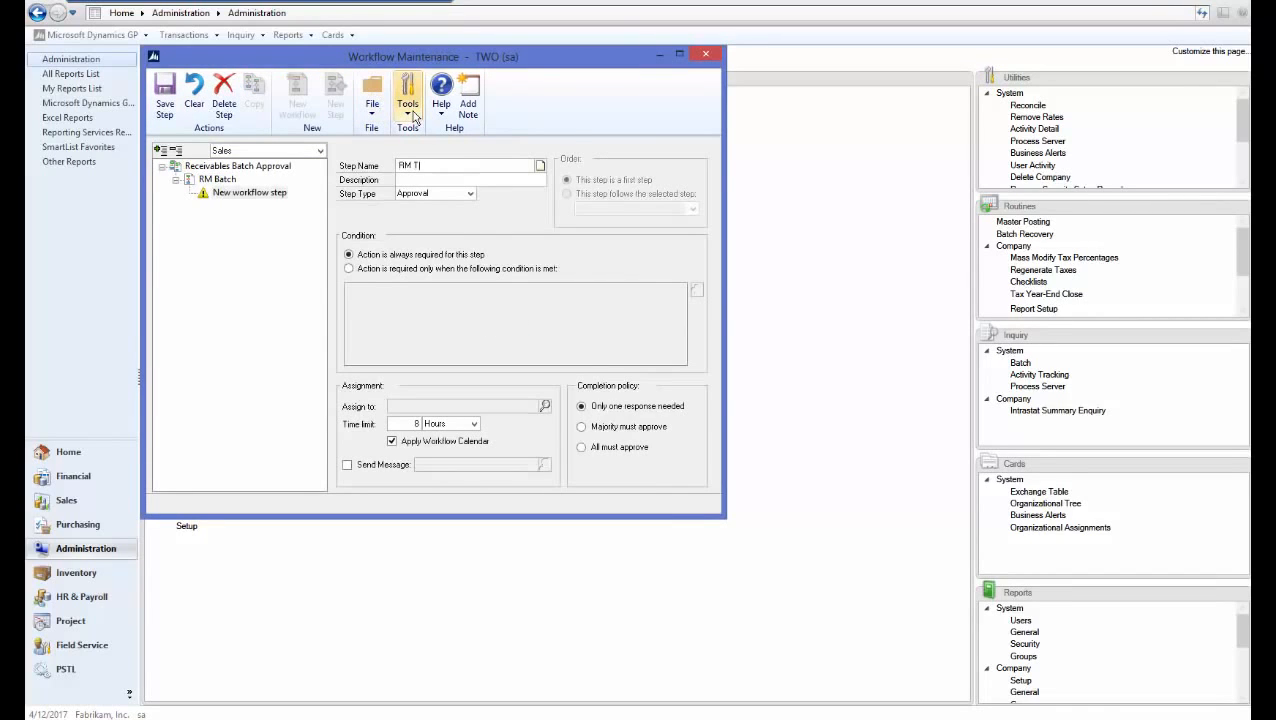
{"action": "type", "text": "est"}
{"action": "key", "text": "Tab"}
{"action": "key", "text": "Tab"}
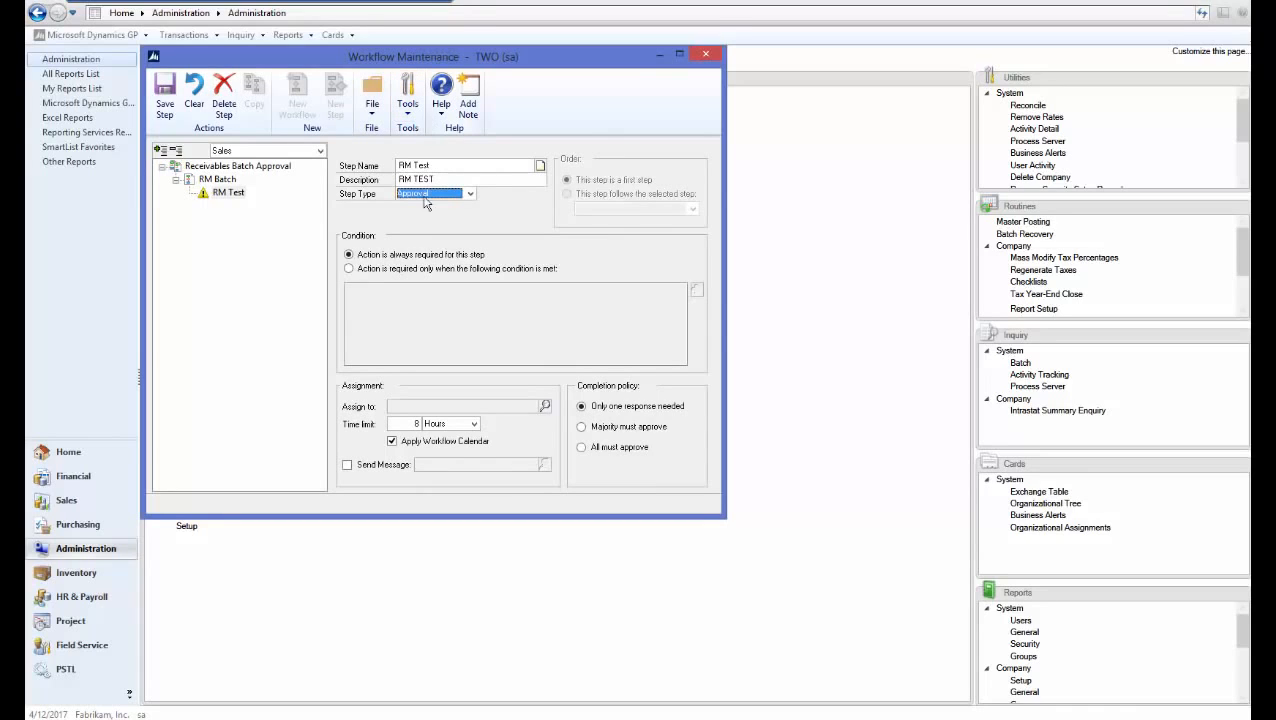
Try a batch-field condition for the step, then abandon it without saving
{"action": "left_click", "coordinate": [414, 271]}
{"action": "left_click", "coordinate": [697, 289]}
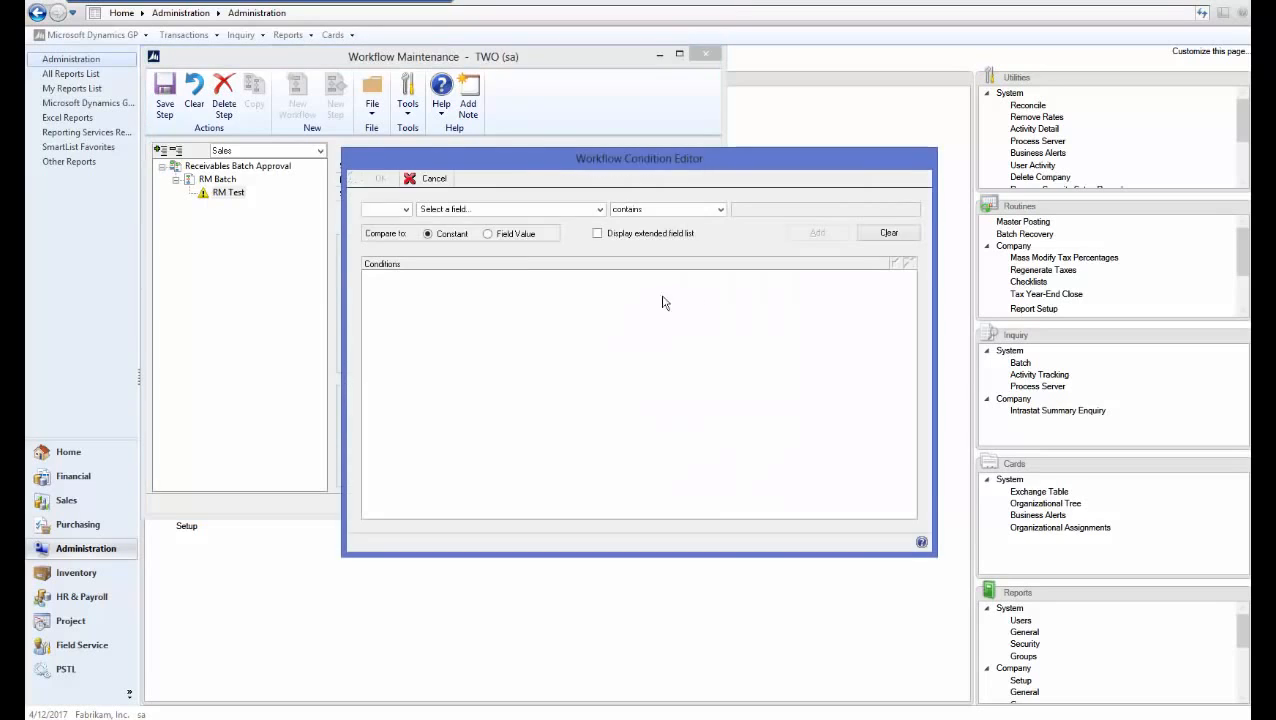
{"action": "left_click", "coordinate": [514, 210]}
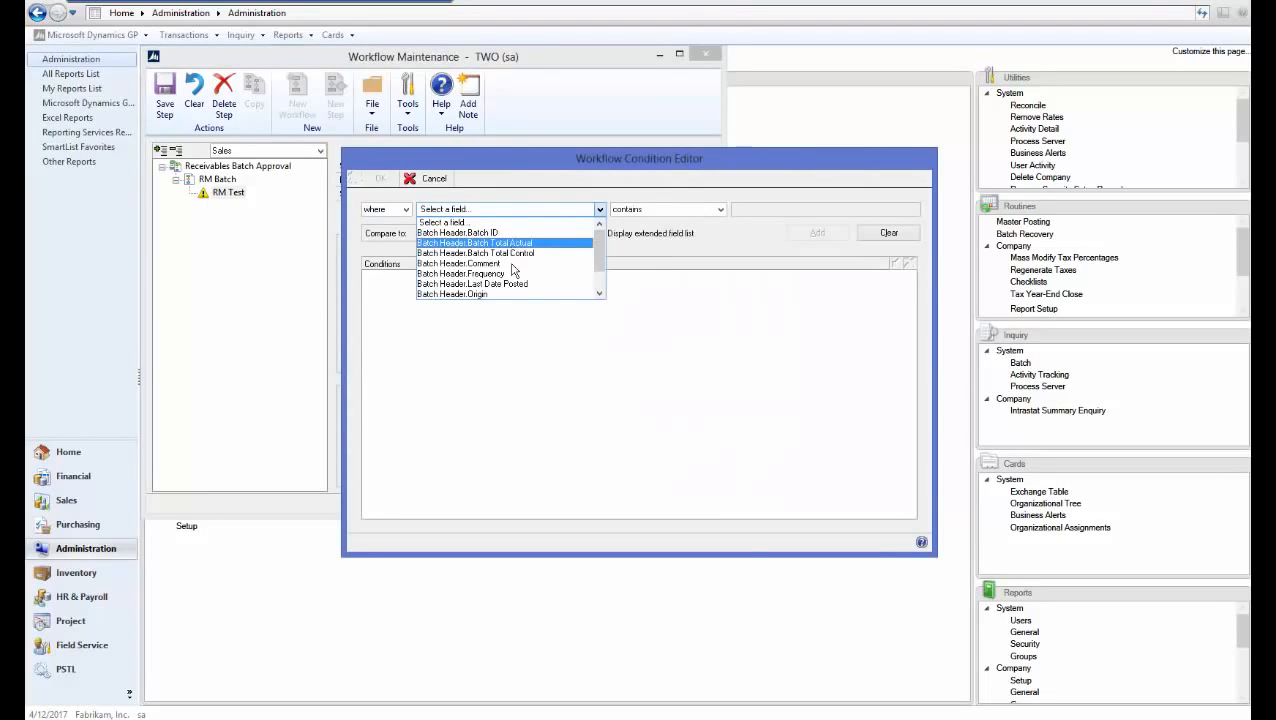
{"action": "scroll", "coordinate": [598, 275], "scroll_direction": "down", "scroll_amount": 1}
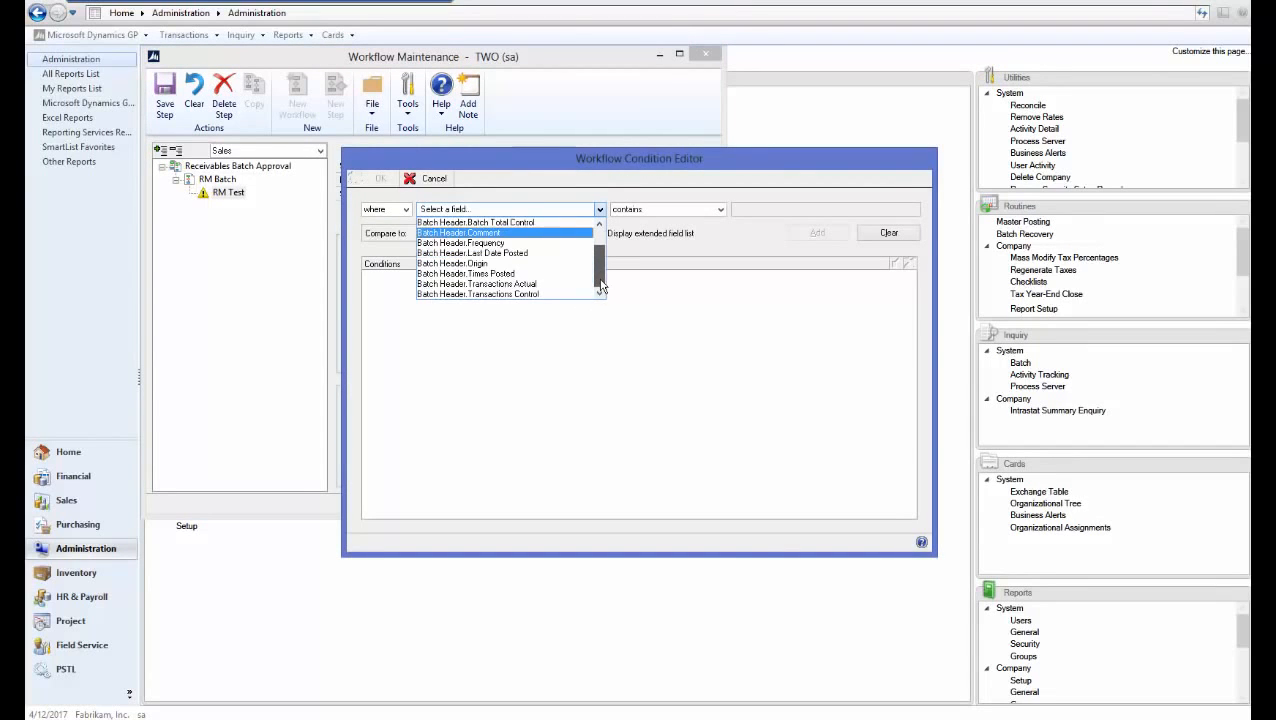
{"action": "scroll", "coordinate": [598, 275], "scroll_direction": "up", "scroll_amount": 1}
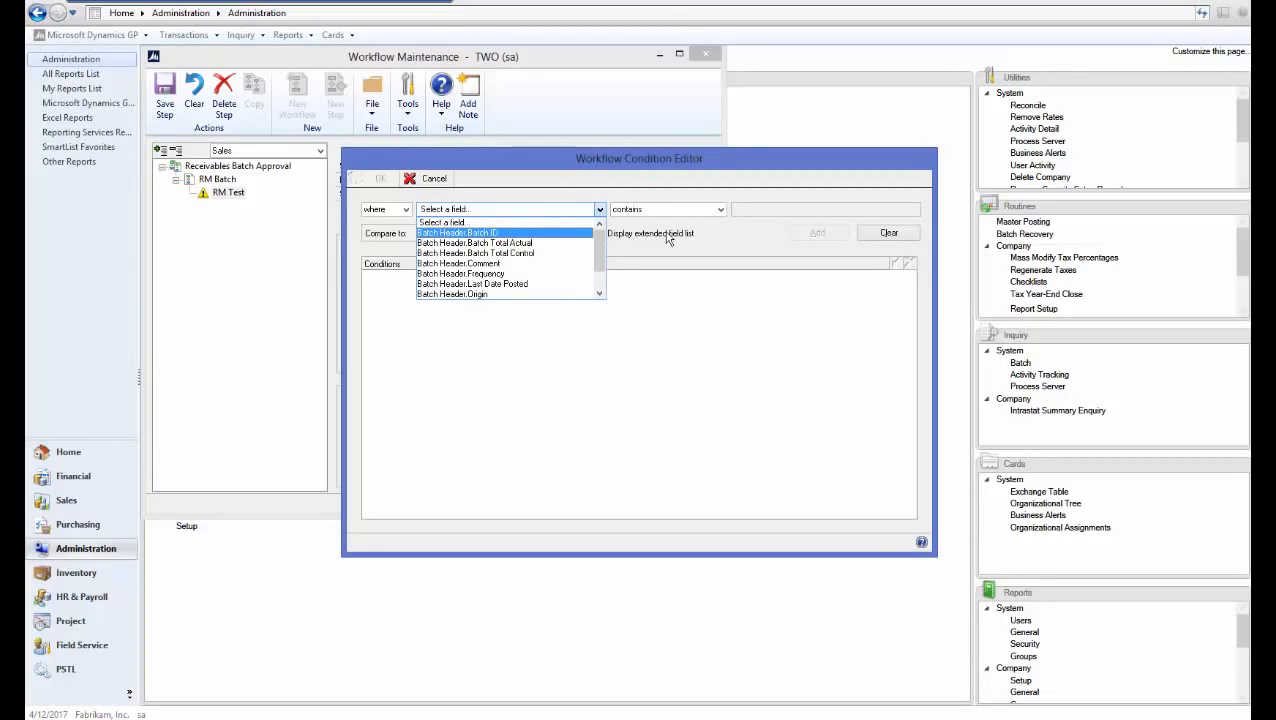
{"action": "left_click", "coordinate": [438, 182]}
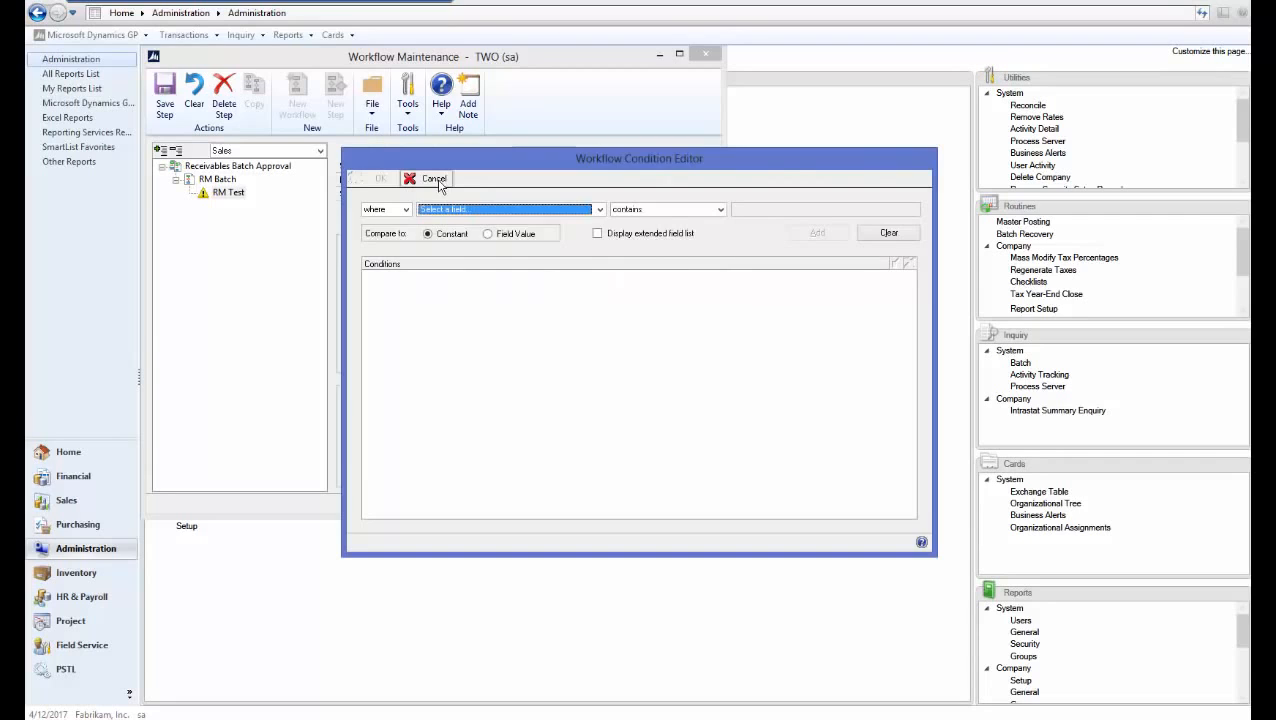
{"action": "left_click", "coordinate": [438, 182]}
Make RM Test always required, assign one user as approver, and enable Send Message
{"action": "left_click", "coordinate": [380, 256]}
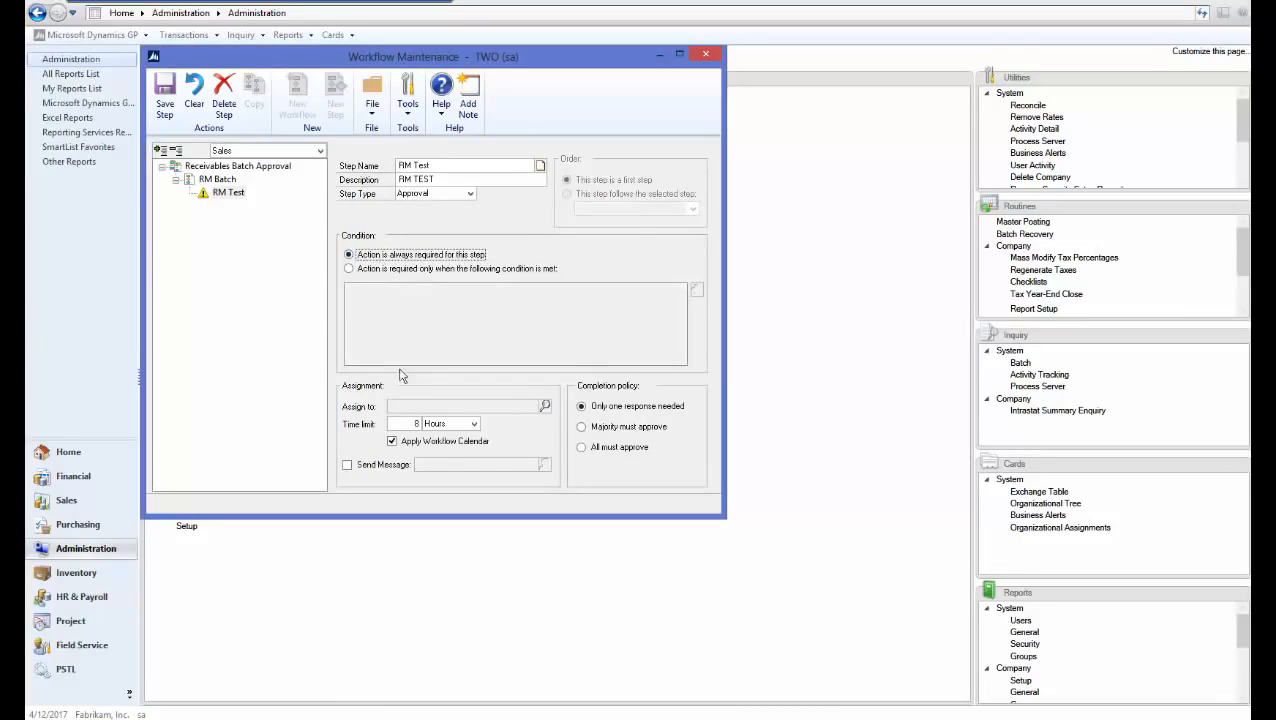
{"action": "left_click", "coordinate": [545, 406]}
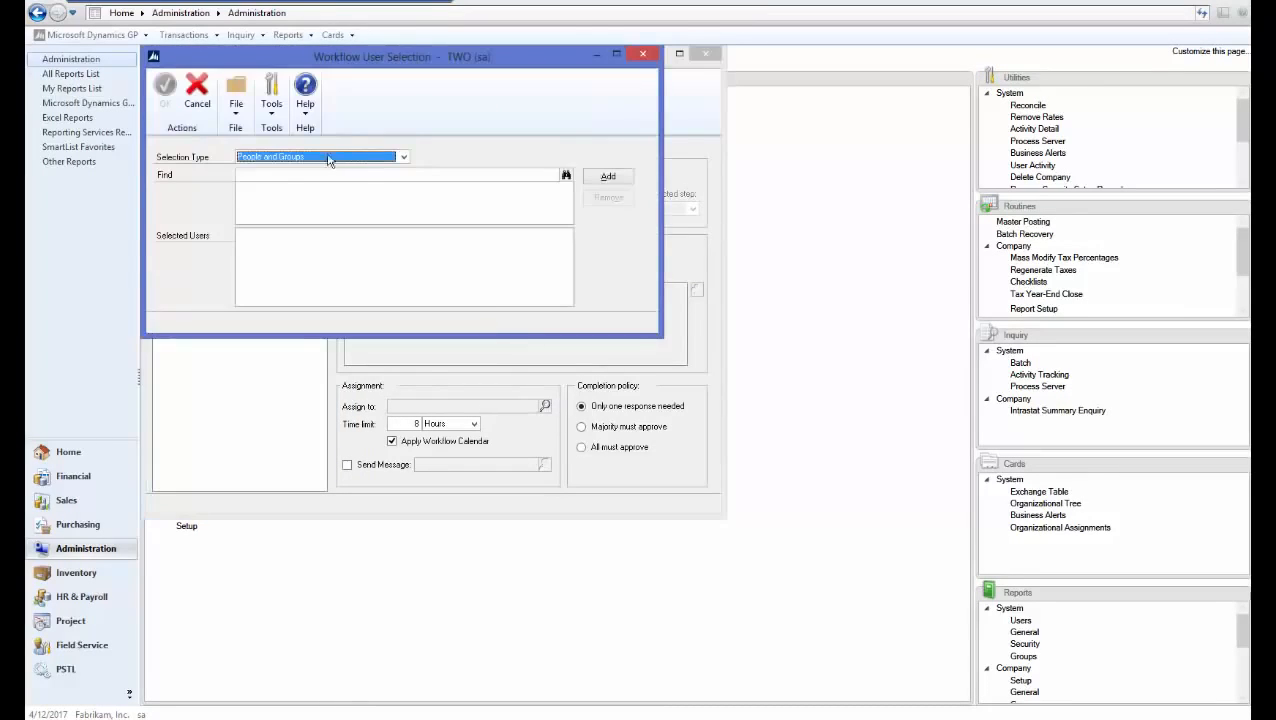
{"action": "left_click", "coordinate": [318, 160]}
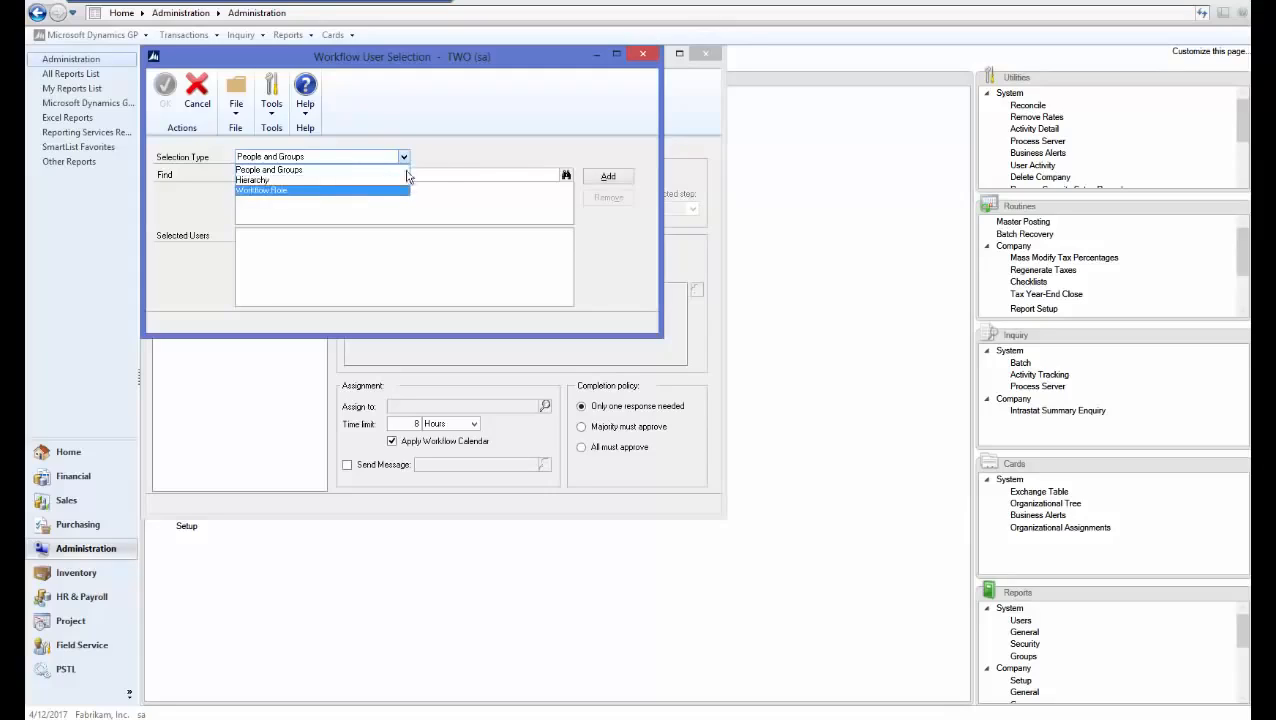
{"action": "left_click", "coordinate": [443, 174]}
{"action": "left_click", "coordinate": [443, 174]}
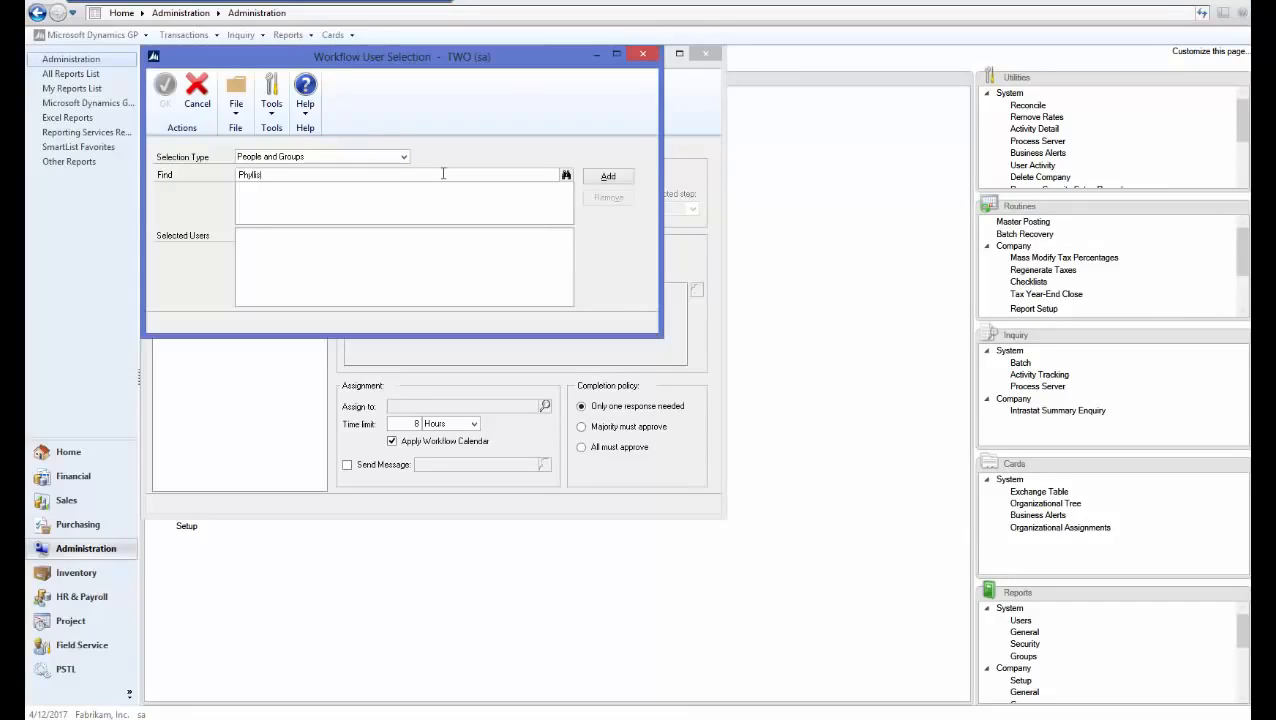
{"action": "left_click", "coordinate": [612, 178]}
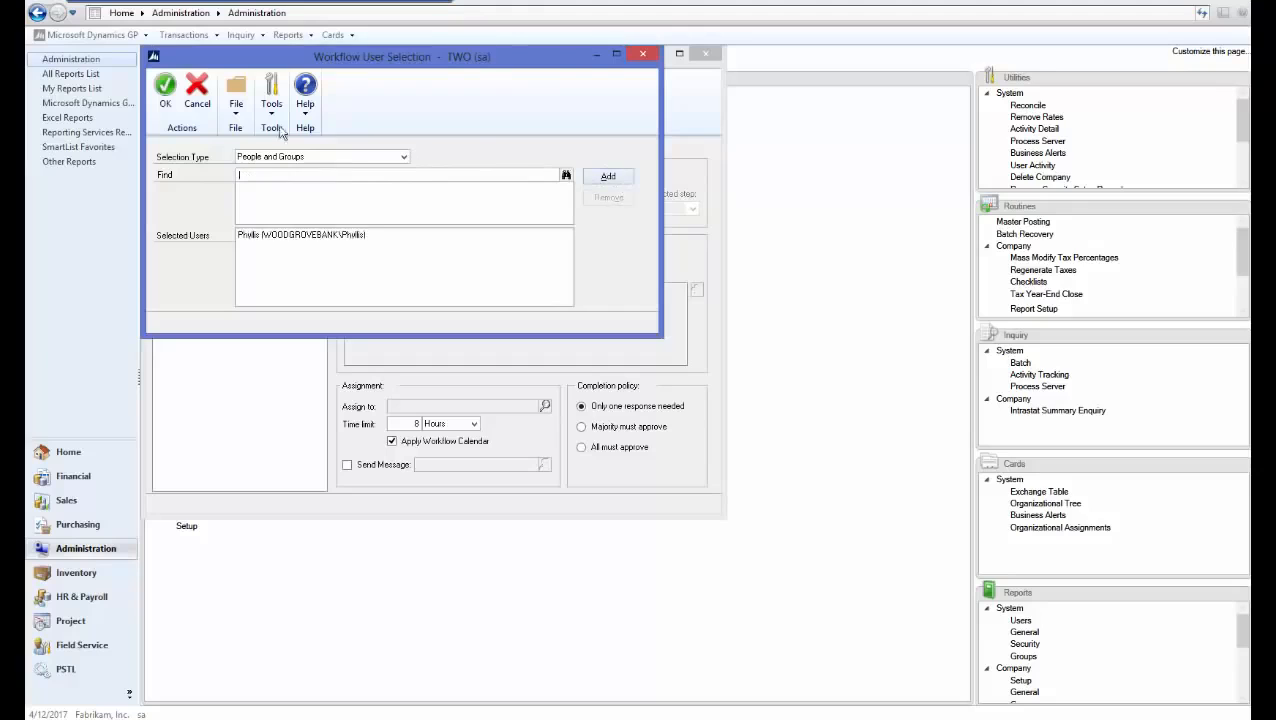
{"action": "left_click", "coordinate": [167, 95]}
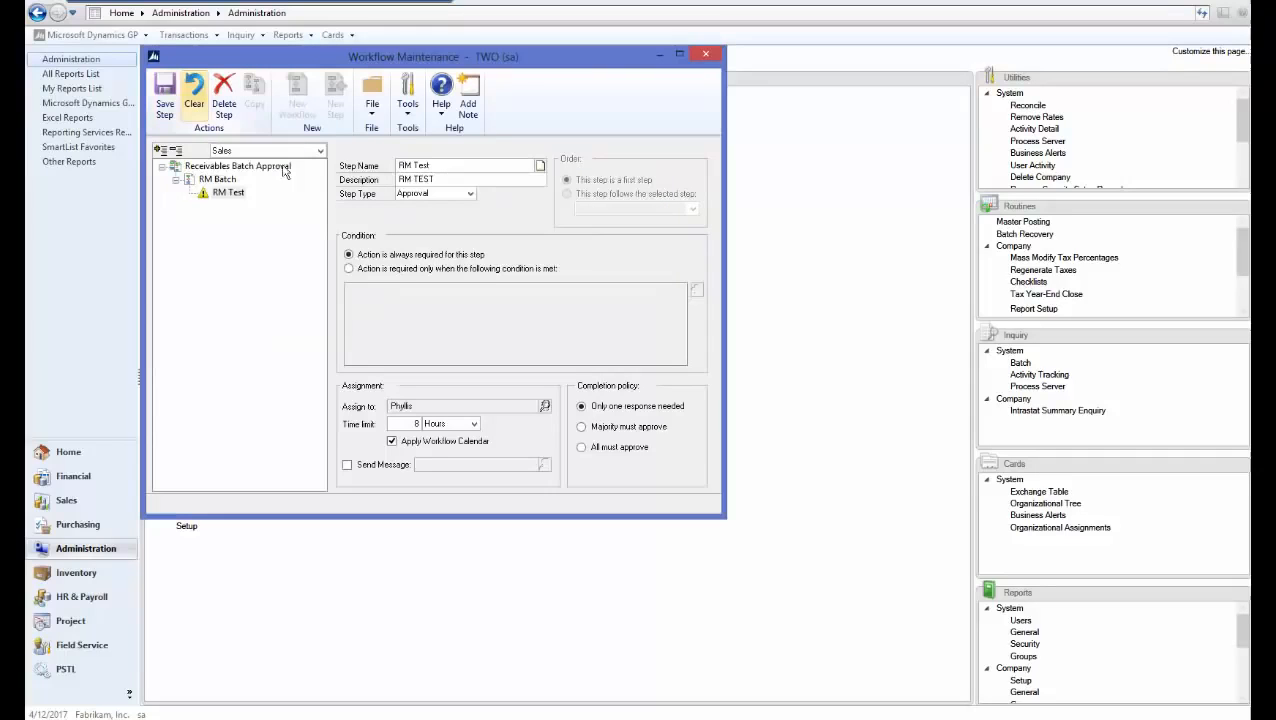
{"action": "left_click", "coordinate": [347, 466]}
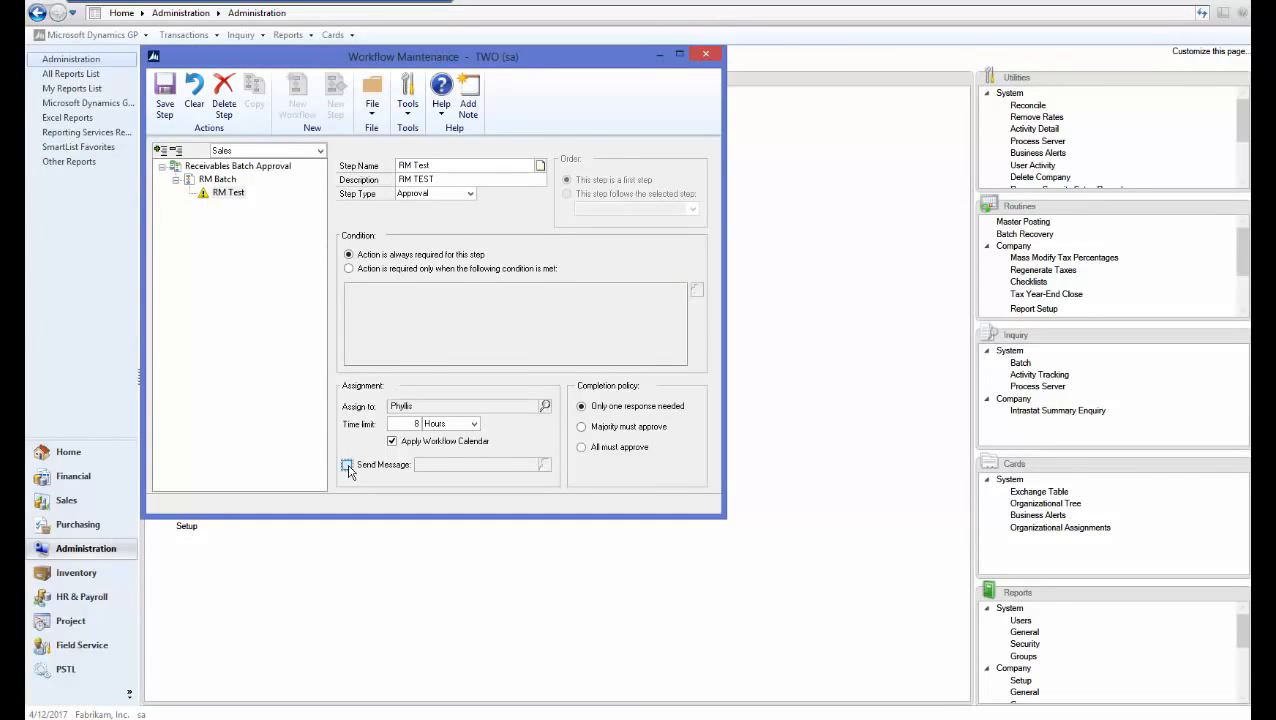
Save the RM Test step, then mark RM Batch active, save it, and close
{"action": "left_click", "coordinate": [166, 104]}
{"action": "left_click", "coordinate": [219, 179]}
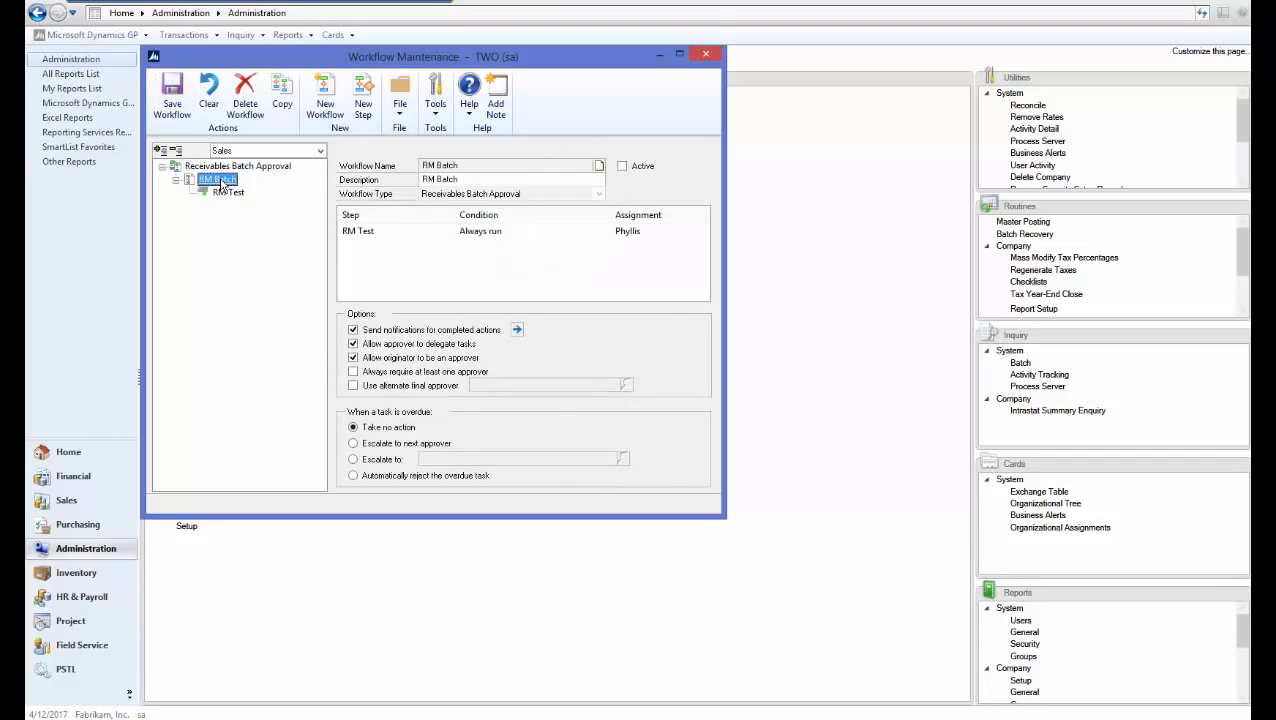
{"action": "left_click", "coordinate": [623, 168]}
{"action": "left_click", "coordinate": [172, 95]}
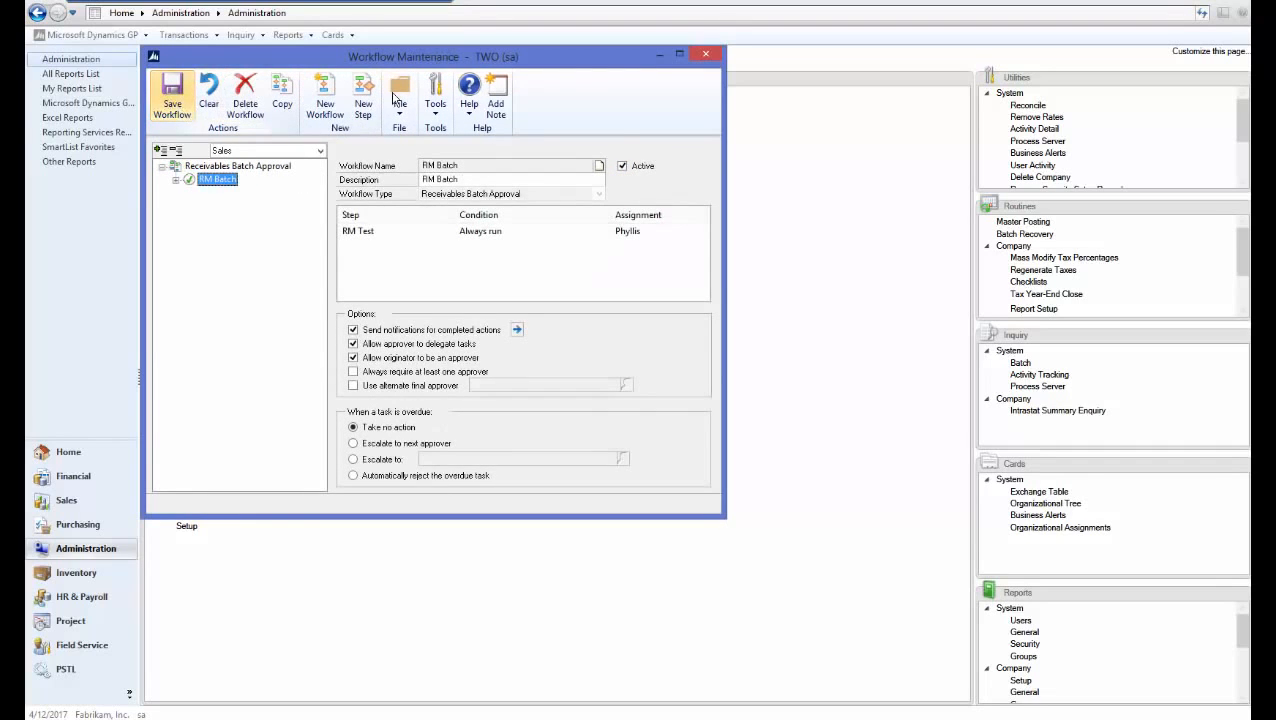
{"action": "left_click", "coordinate": [705, 56]}
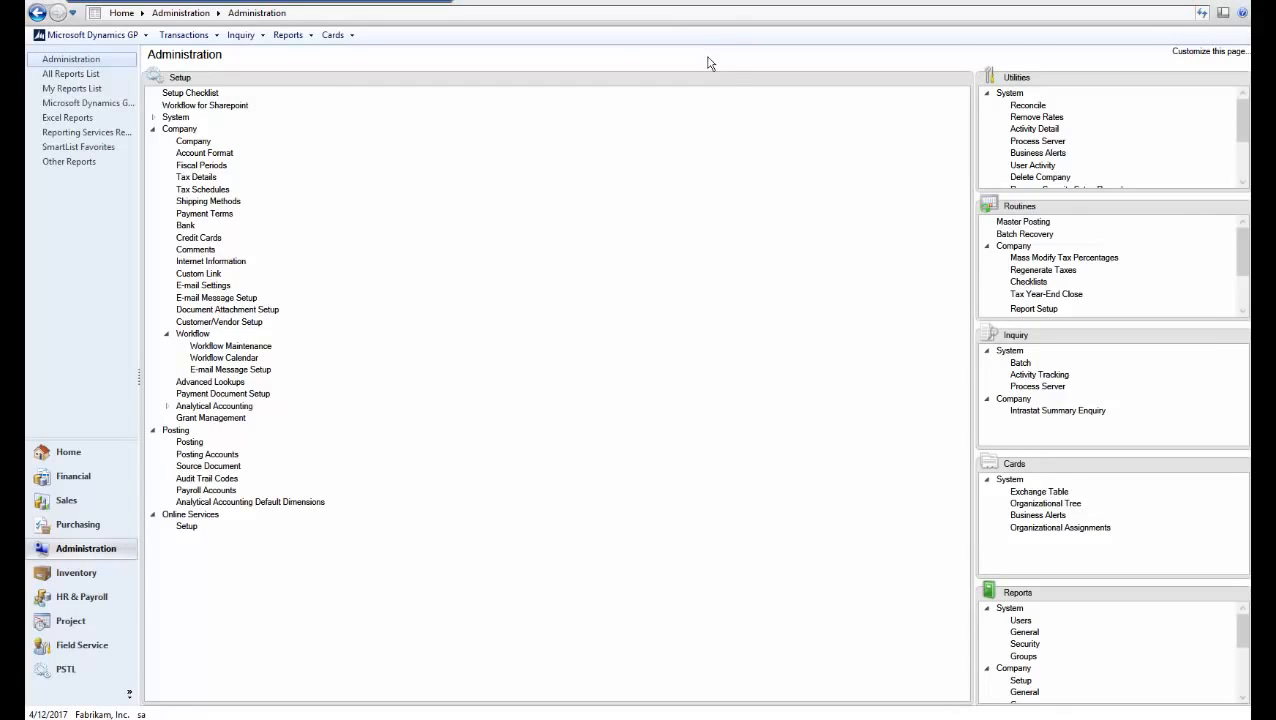
Create receivables batch TEST with origin Transaction Entry from the Sales area
{"action": "left_click", "coordinate": [86, 498]}
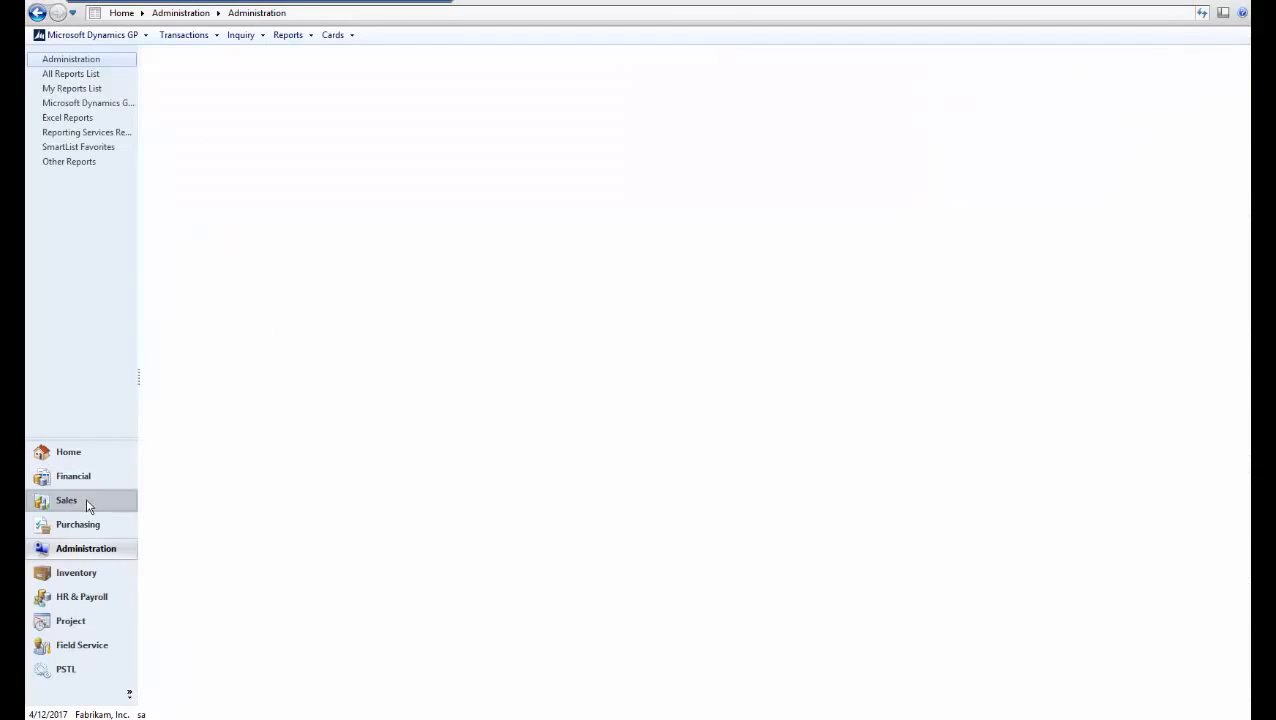
{"action": "left_click", "coordinate": [481, 77]}
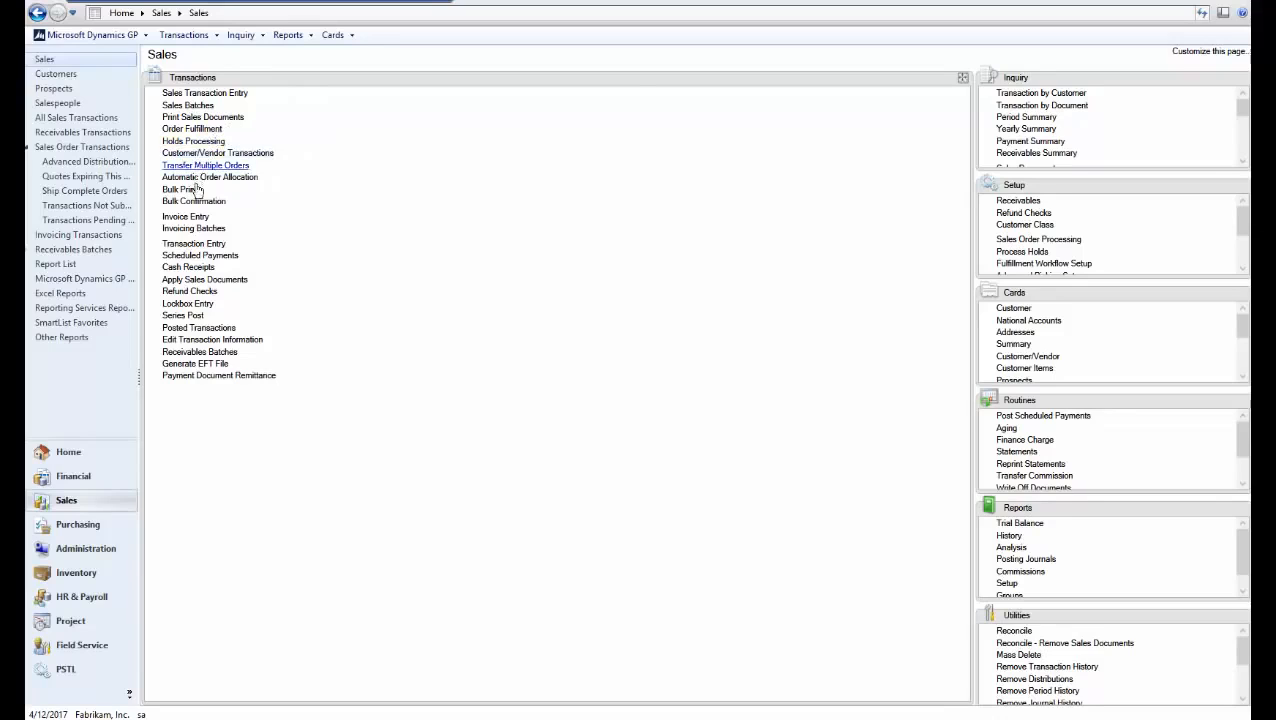
{"action": "left_click", "coordinate": [218, 352]}
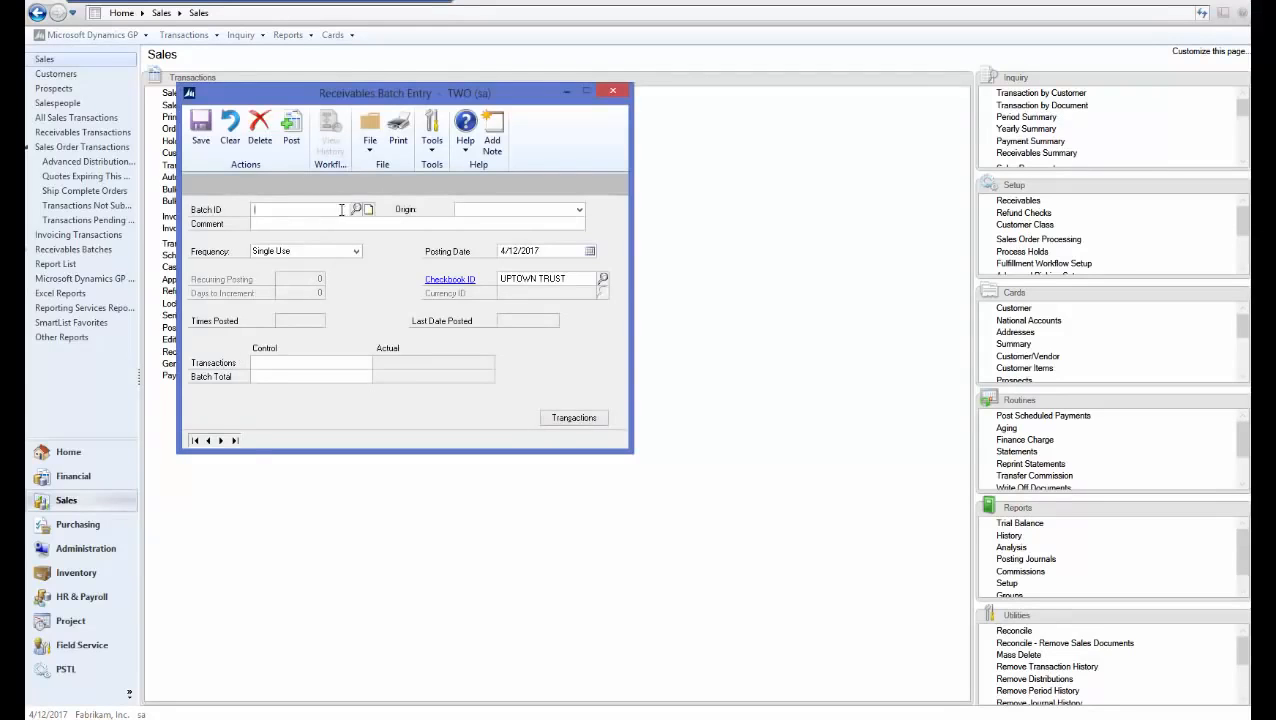
{"action": "type", "text": "TEST"}
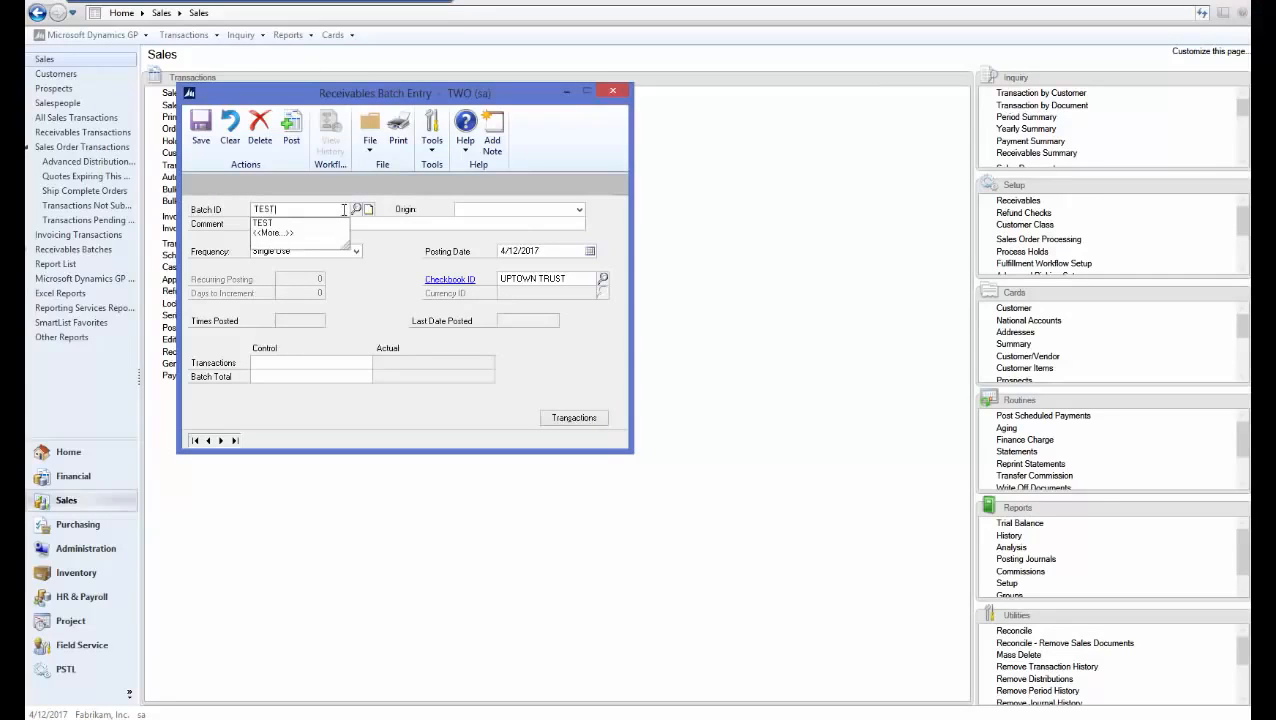
{"action": "key", "text": "Tab"}
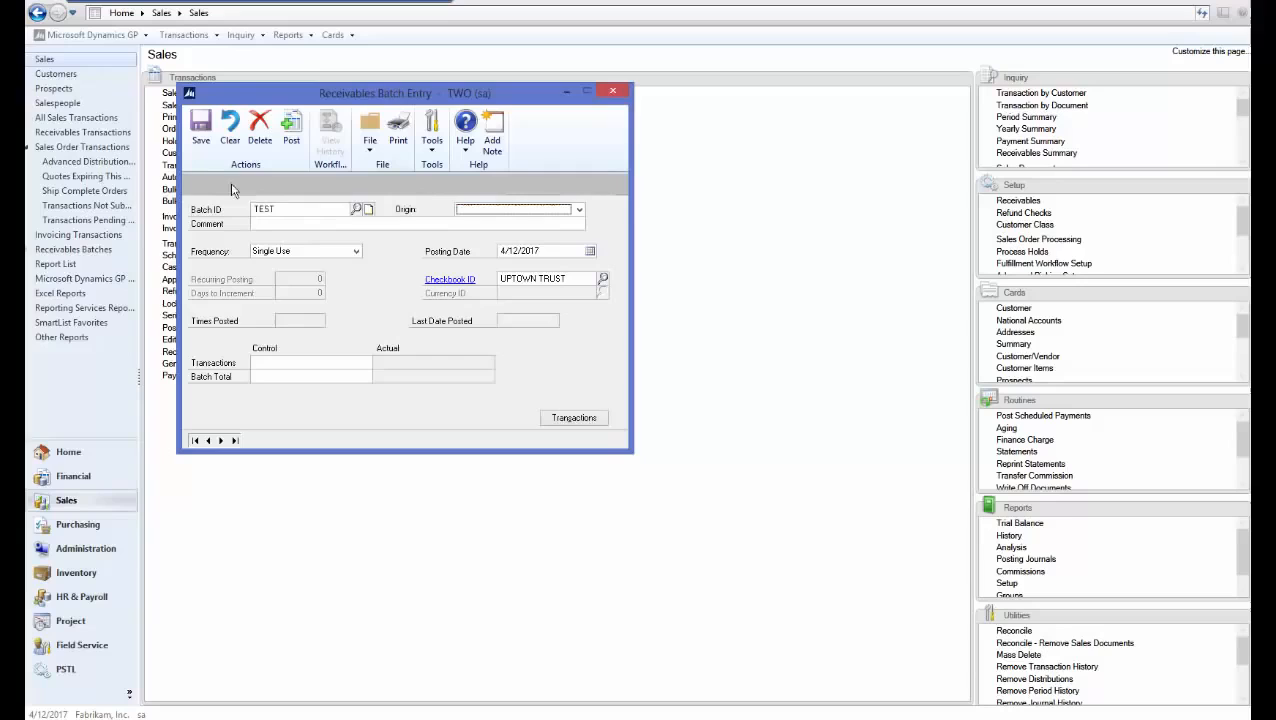
{"action": "left_click", "coordinate": [493, 212]}
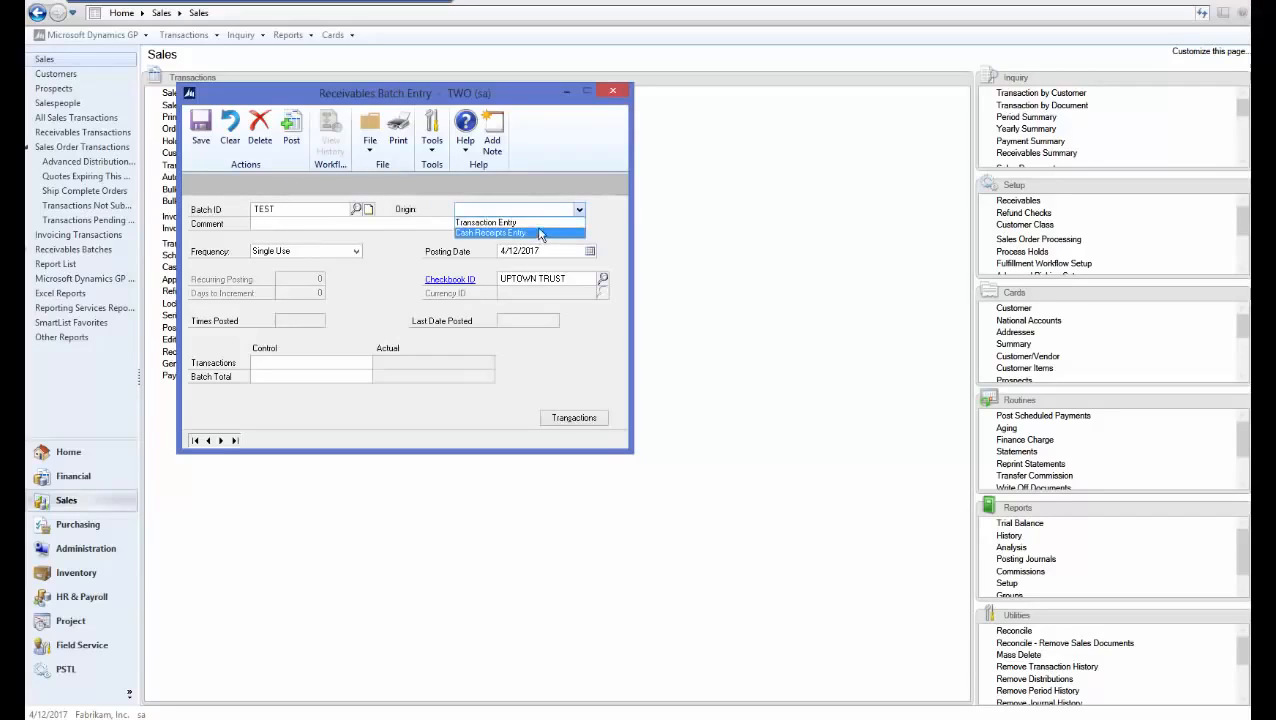
{"action": "left_click", "coordinate": [538, 223]}
{"action": "left_click", "coordinate": [540, 222]}
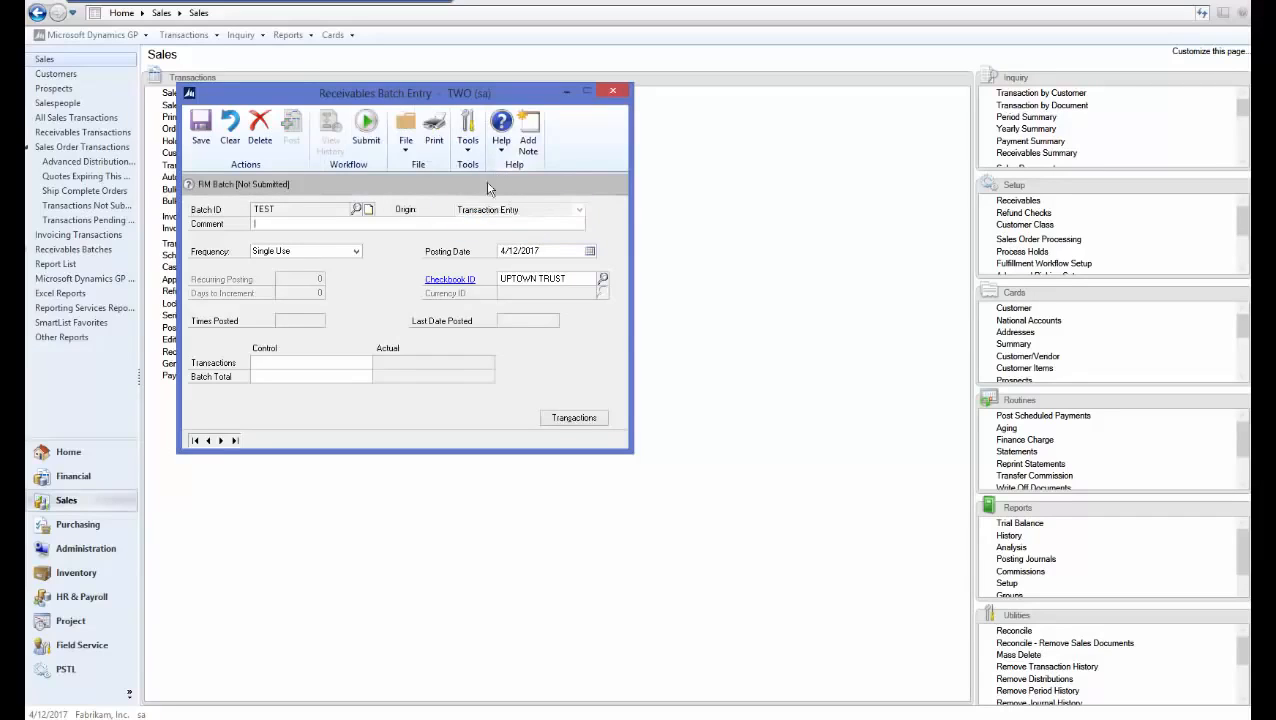
Start a new transaction in batch TEST for the first customer in the lookup
{"action": "left_click", "coordinate": [572, 418]}
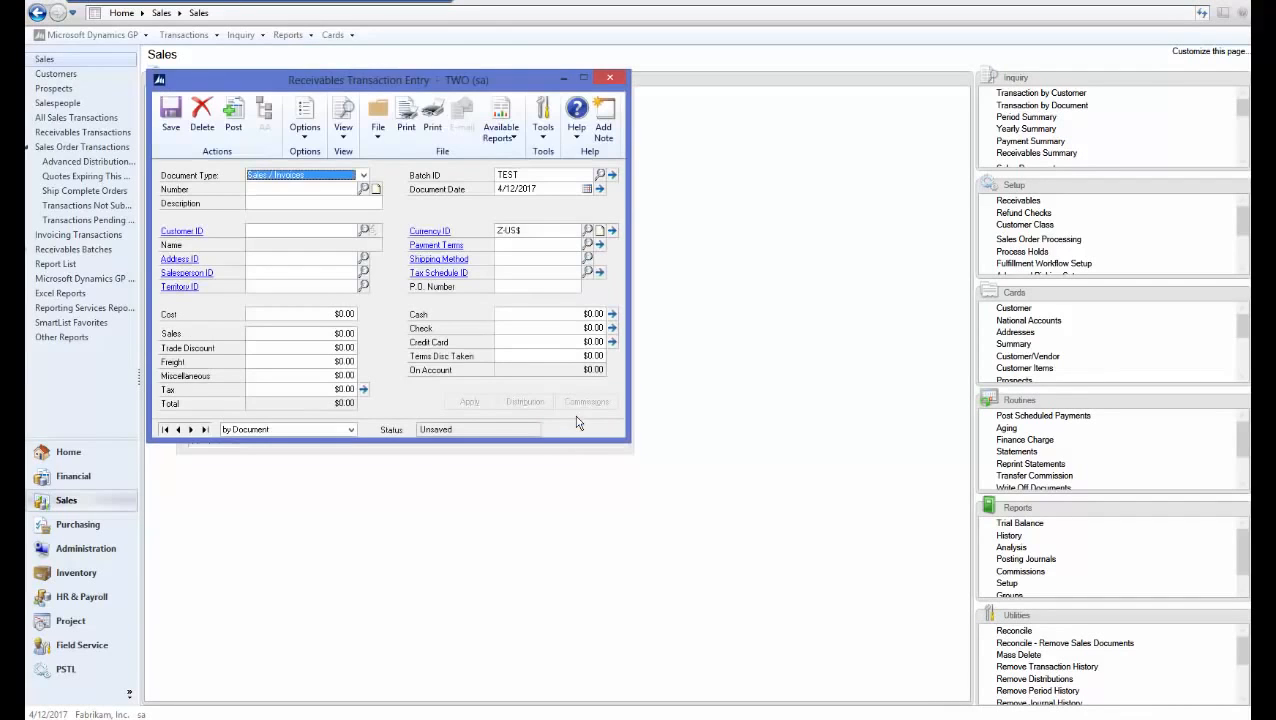
{"action": "left_click", "coordinate": [279, 191]}
{"action": "left_click", "coordinate": [282, 203]}
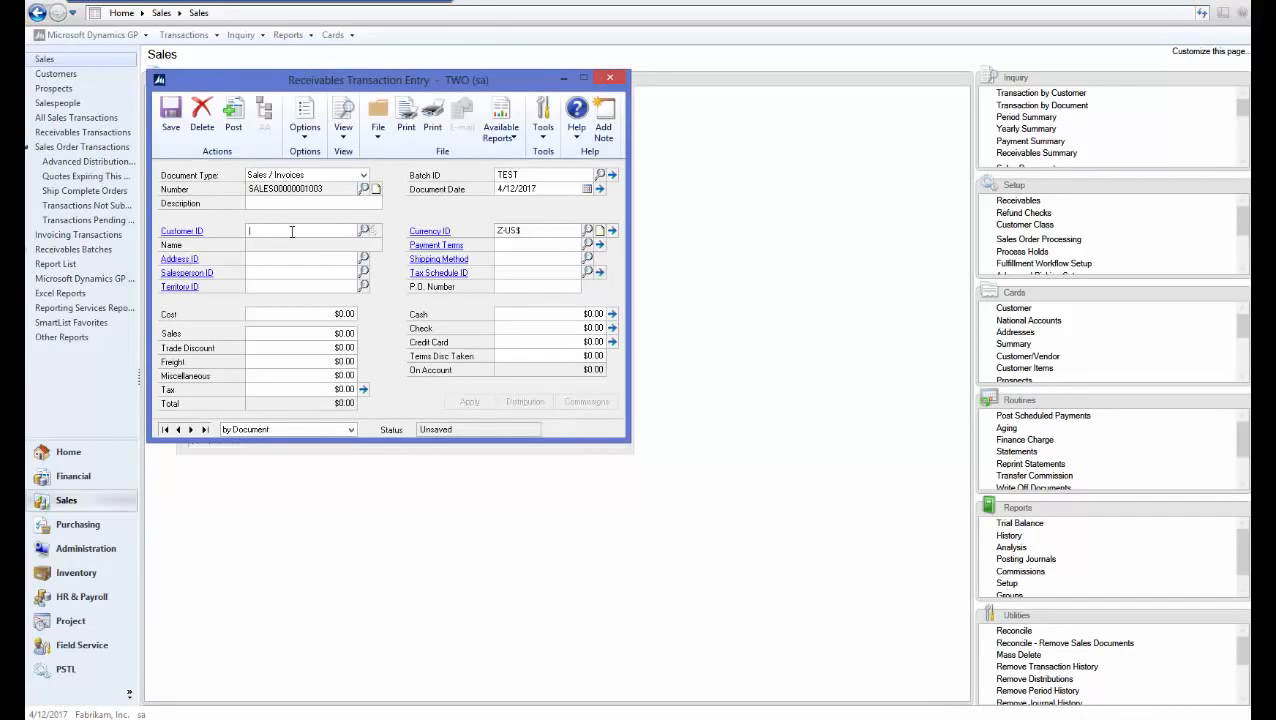
{"action": "key", "text": "ctrl+q"}
{"action": "left_click", "coordinate": [280, 270]}
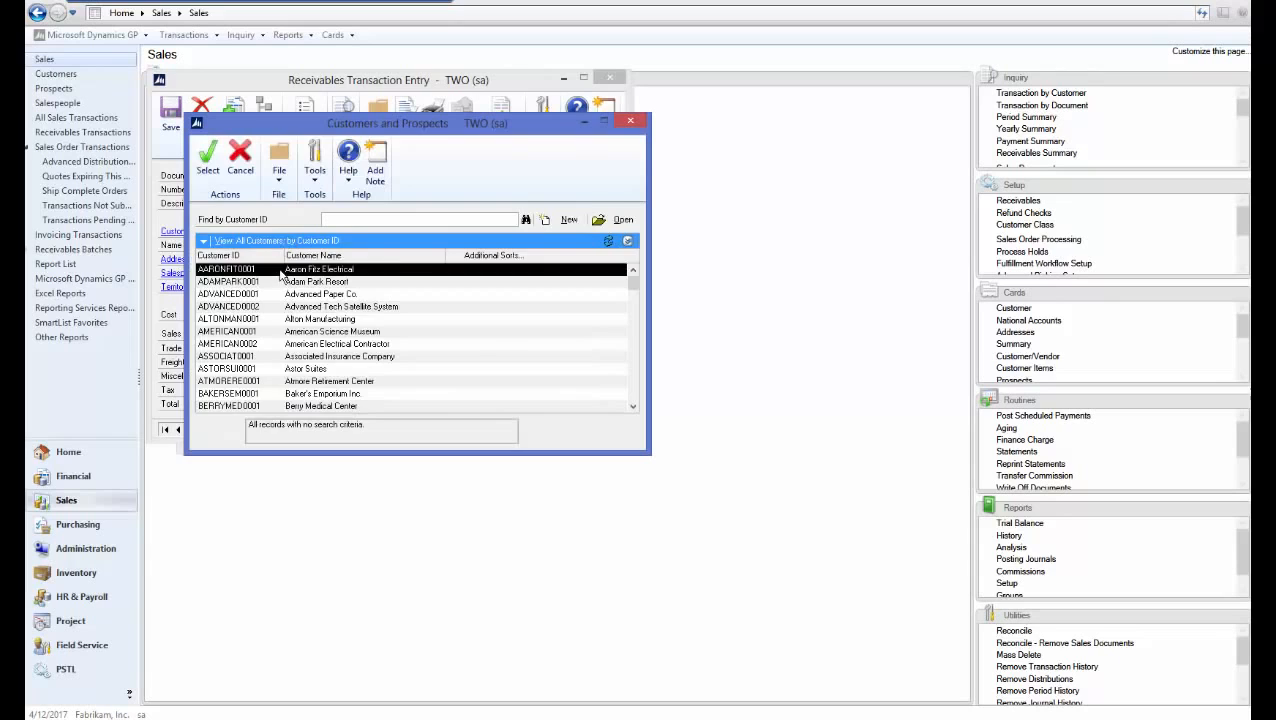
{"action": "double_click", "coordinate": [281, 270]}
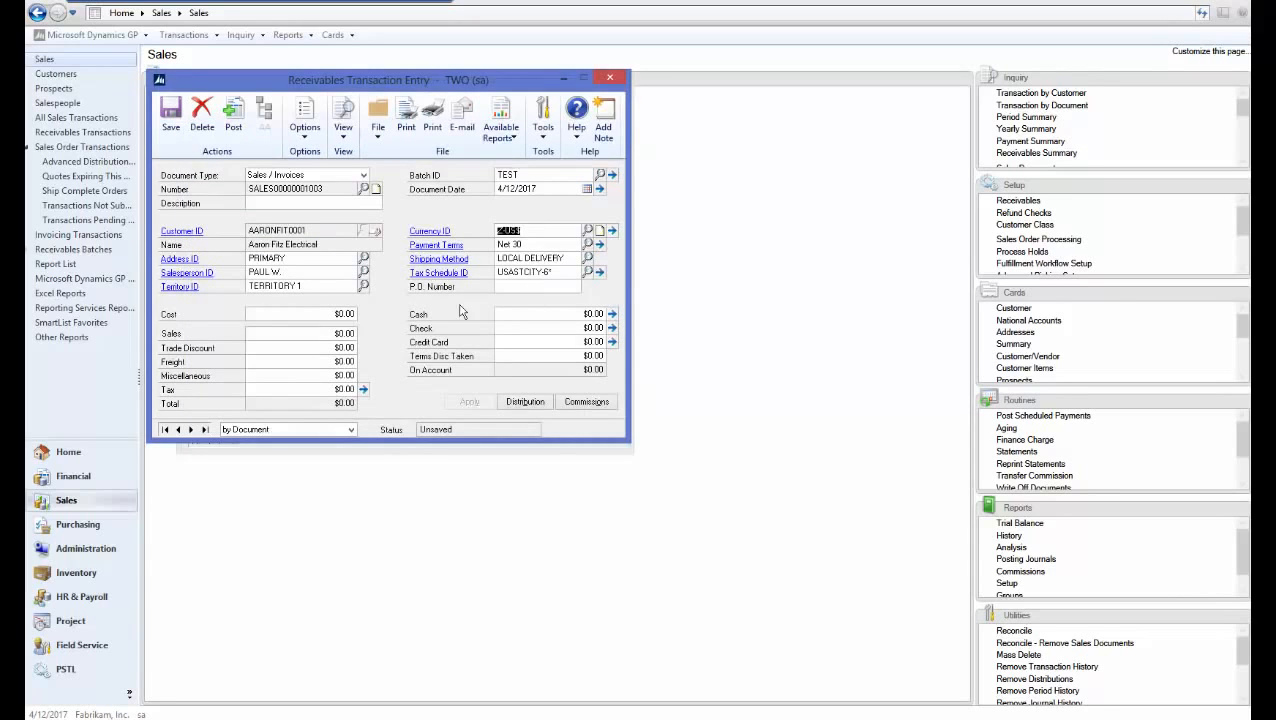
Enter a Sales amount of 20.00 and save the invoice into the batch
{"action": "left_click", "coordinate": [330, 317]}
{"action": "key", "text": "Tab"}
{"action": "type", "text": "20"}
{"action": "key", "text": "Tab"}
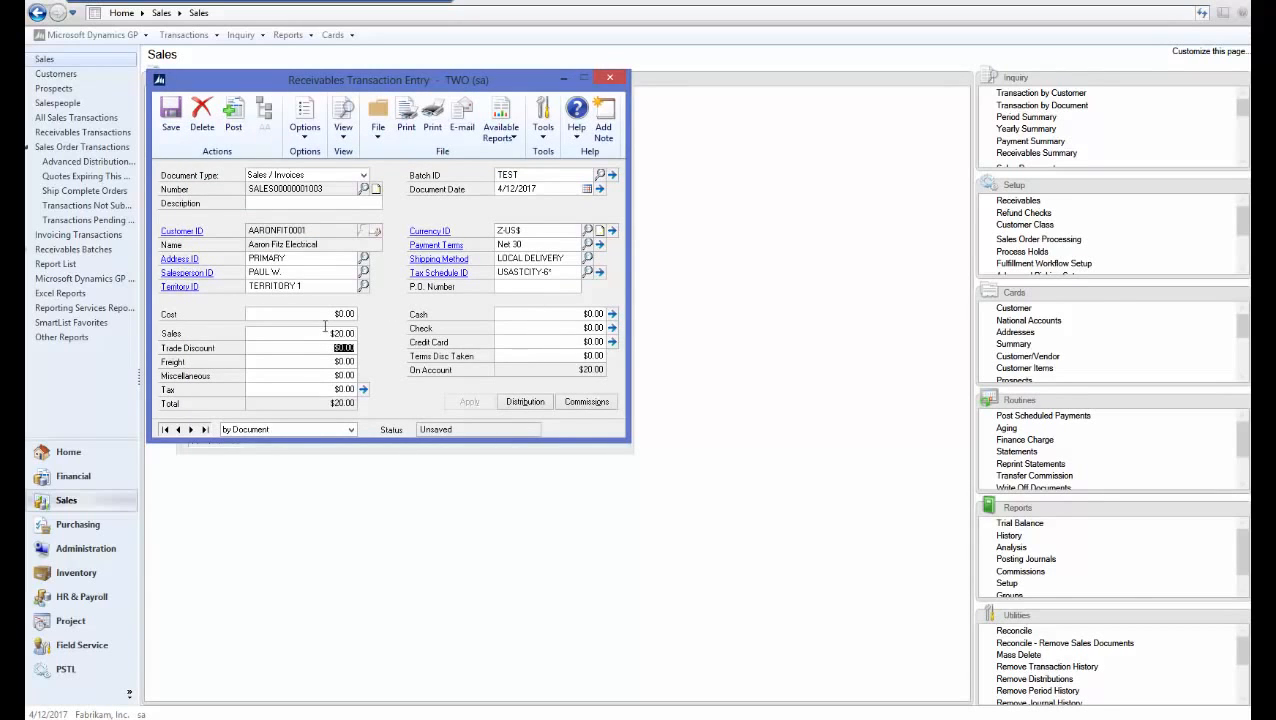
{"action": "left_click", "coordinate": [171, 125]}
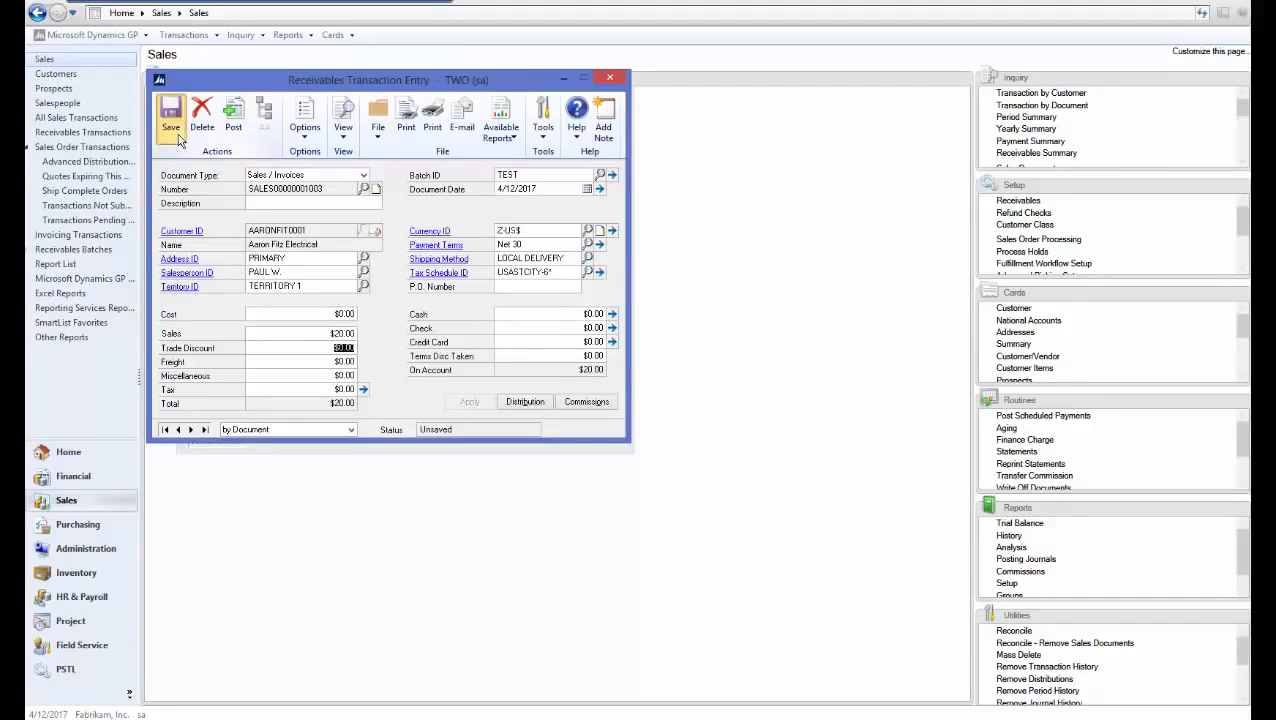
Load batch TEST with origin Transaction Entry and submit it for approval with a comment
{"action": "left_click", "coordinate": [610, 77]}
{"action": "type", "text": "TEST"}
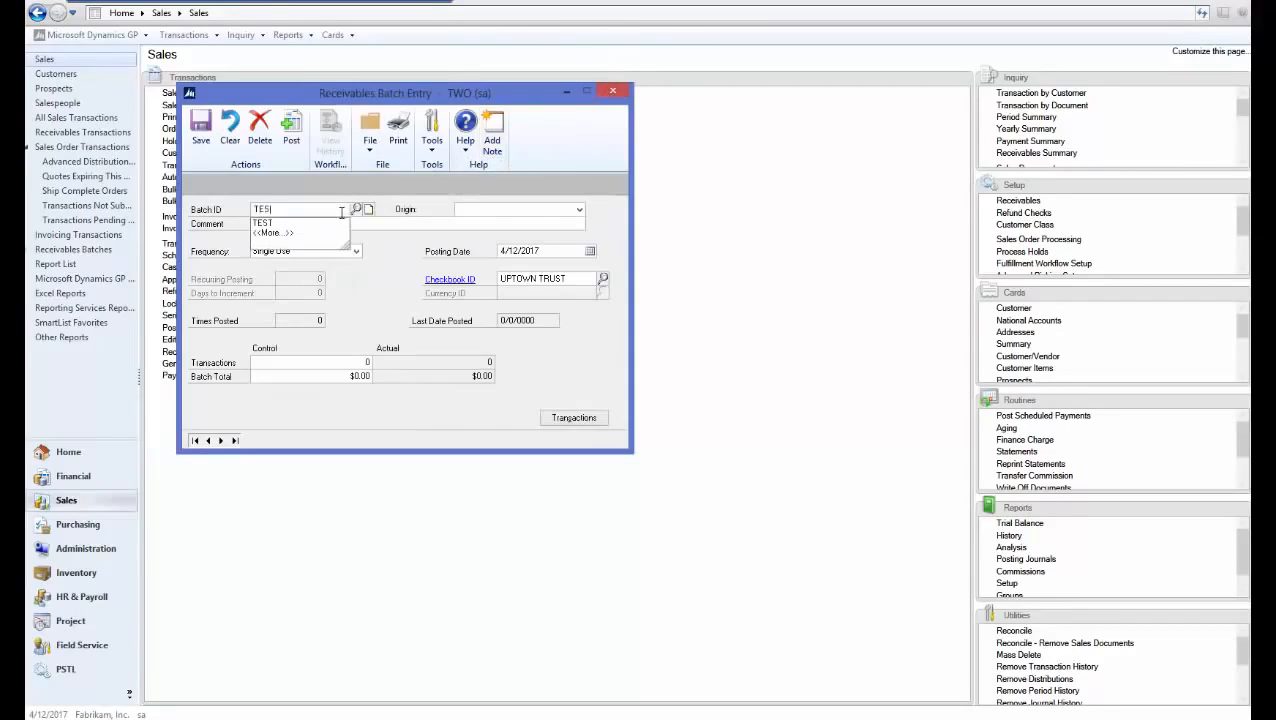
{"action": "left_click", "coordinate": [458, 210]}
{"action": "left_click", "coordinate": [458, 210]}
{"action": "left_click", "coordinate": [468, 219]}
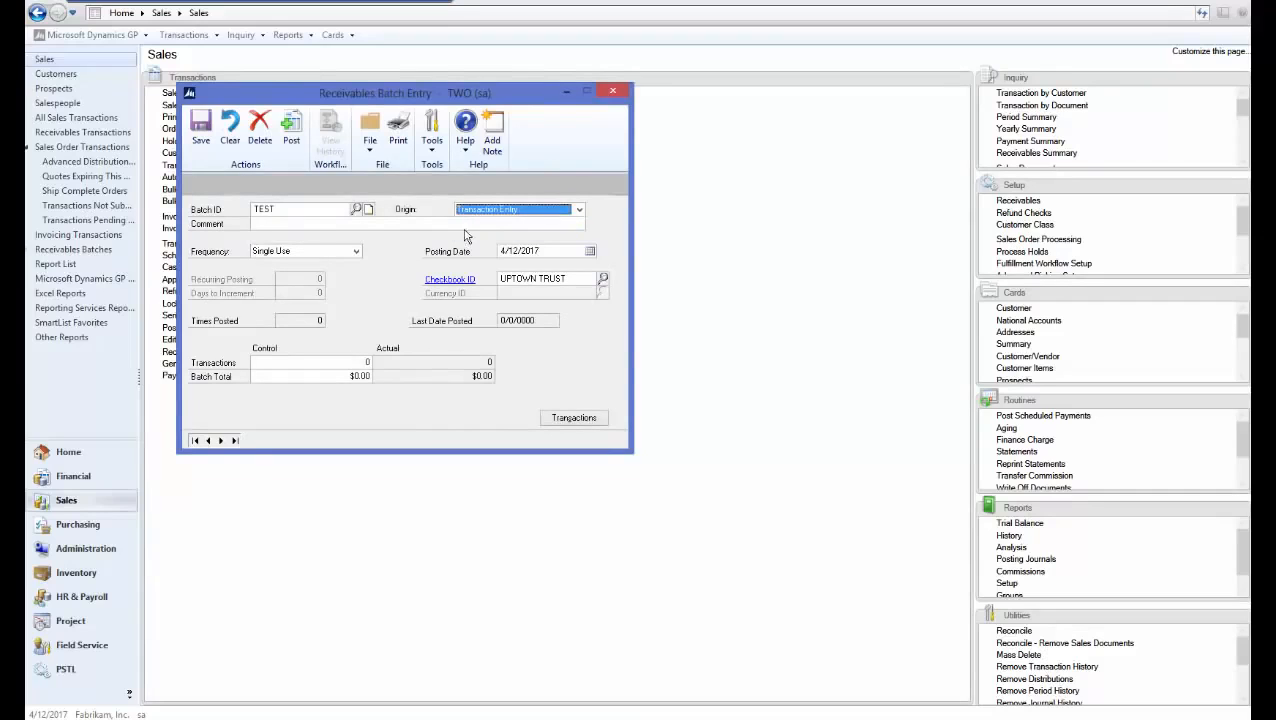
{"action": "left_click", "coordinate": [453, 222]}
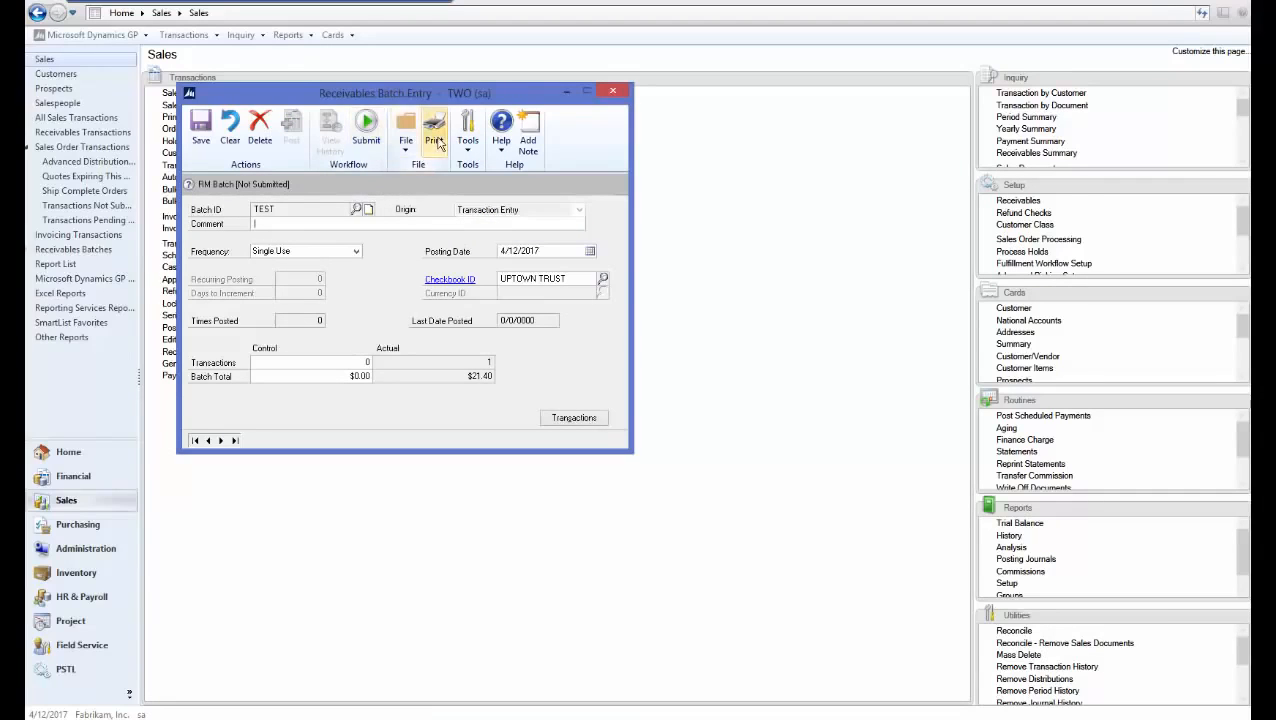
{"action": "left_click", "coordinate": [366, 141]}
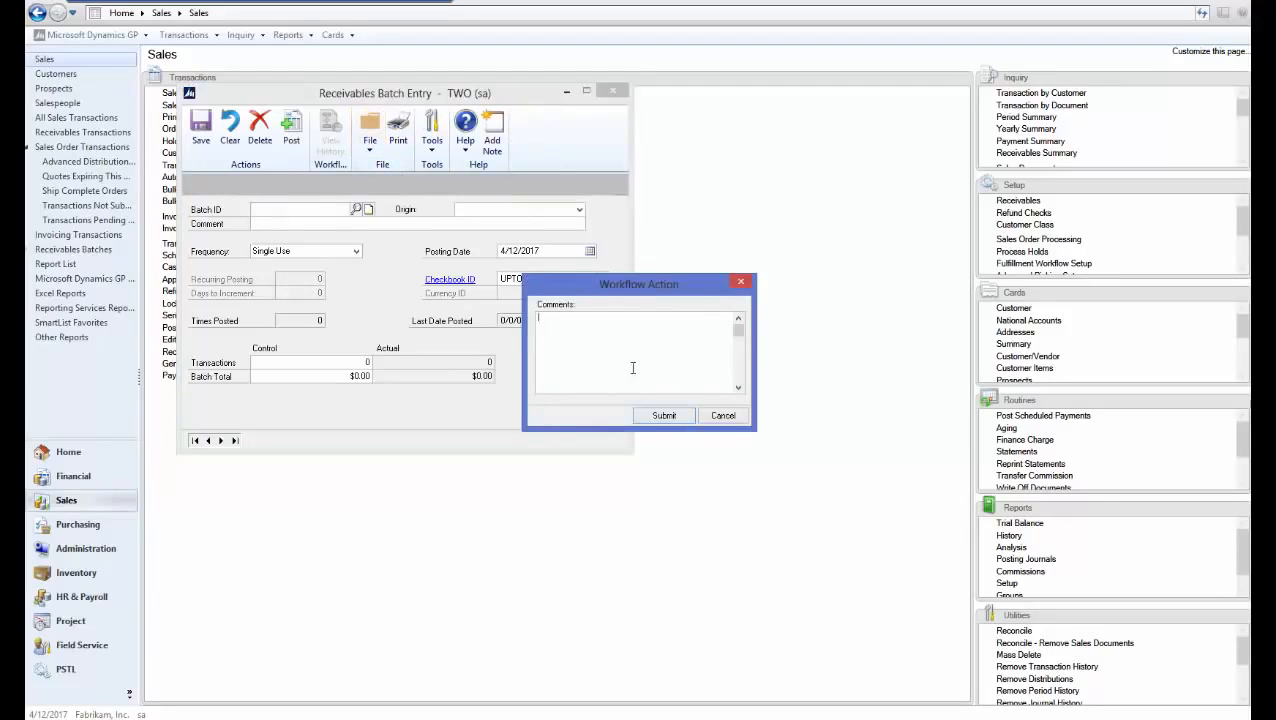
{"action": "left_click", "coordinate": [660, 418]}
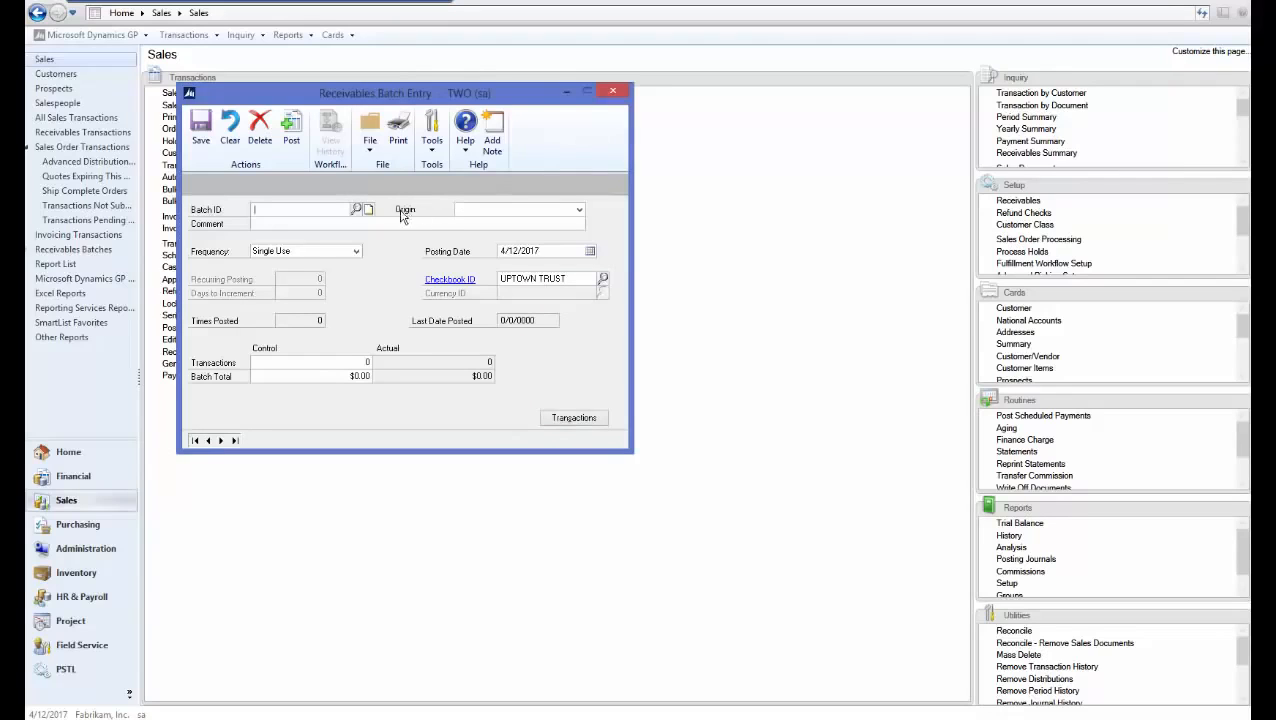
Reload batch TEST to confirm it is pending approval, then clear the window
{"action": "left_click", "coordinate": [336, 212]}
{"action": "type", "text": "TEST"}
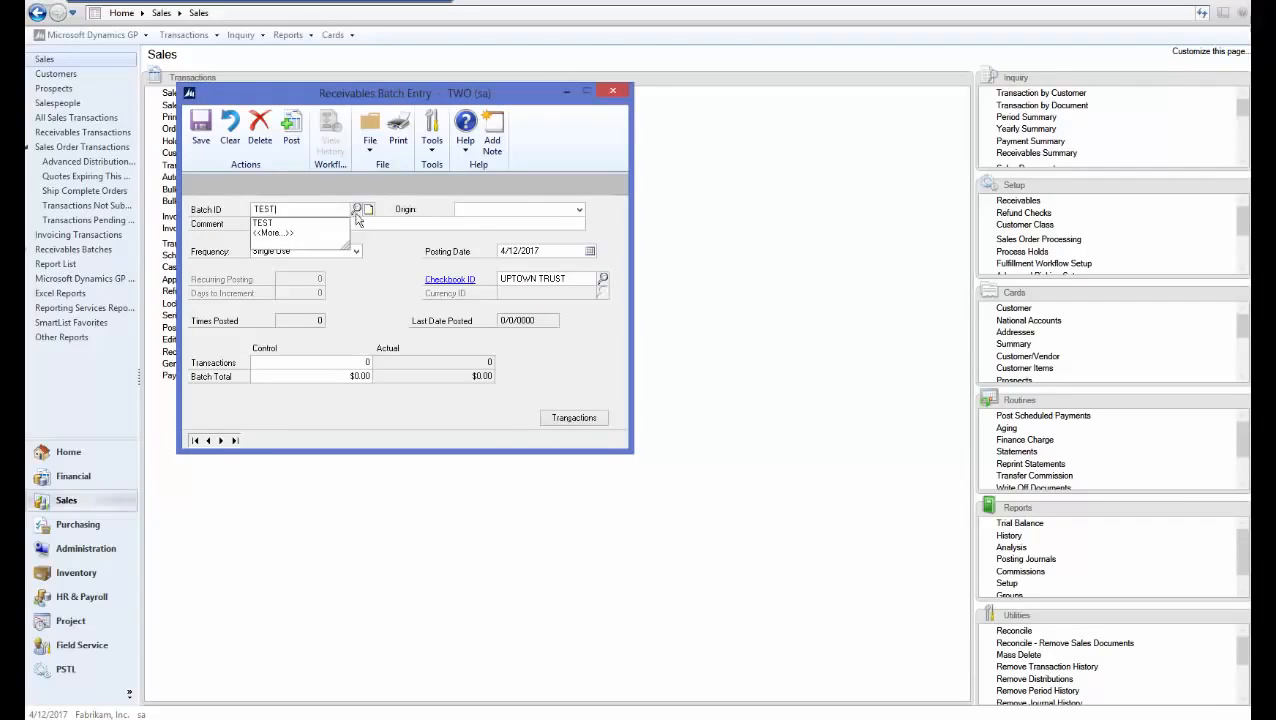
{"action": "left_click", "coordinate": [478, 209]}
{"action": "left_click", "coordinate": [478, 220]}
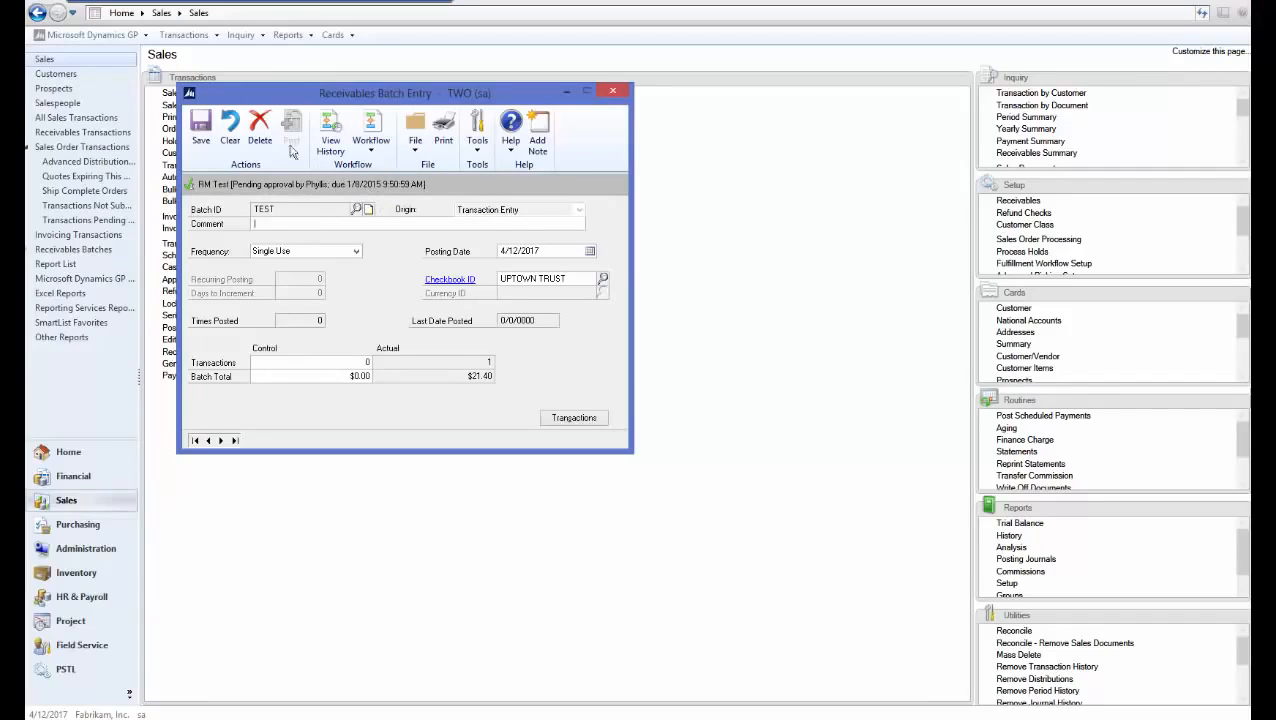
{"action": "left_click", "coordinate": [200, 135]}
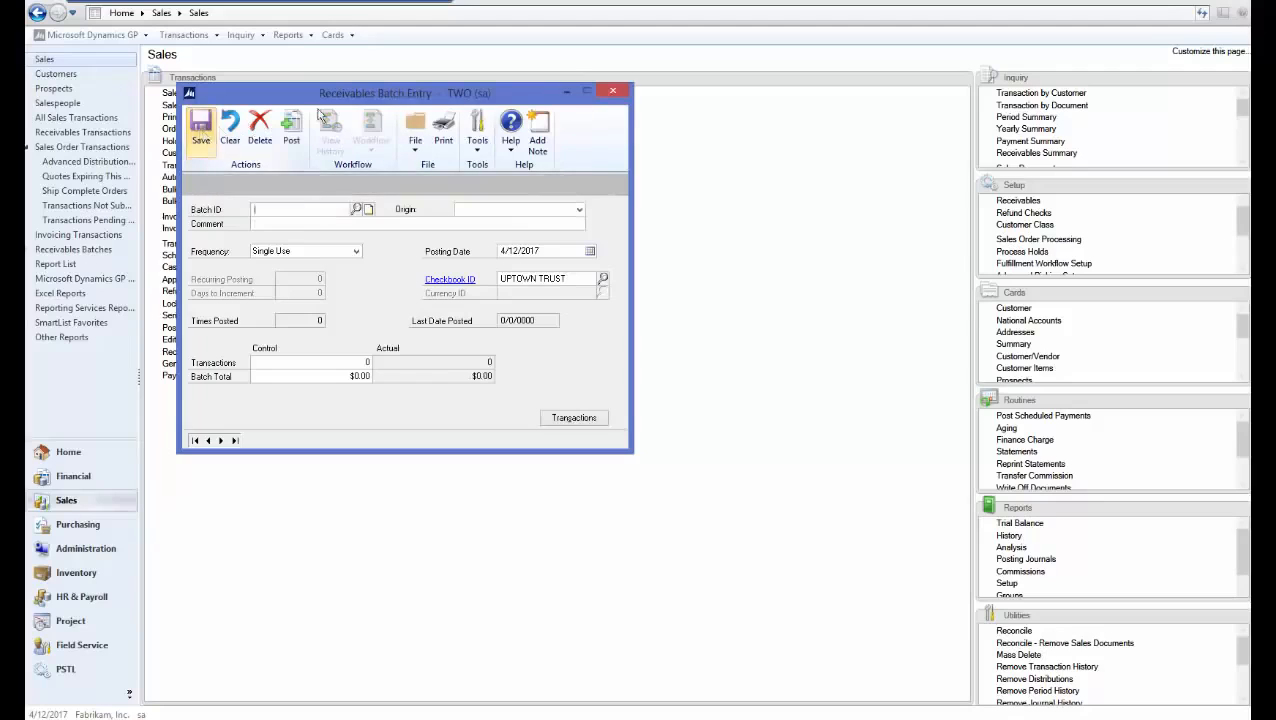
Close the batch window and reopen Receivables Batch Entry from the Sales area
{"action": "left_click", "coordinate": [613, 91]}
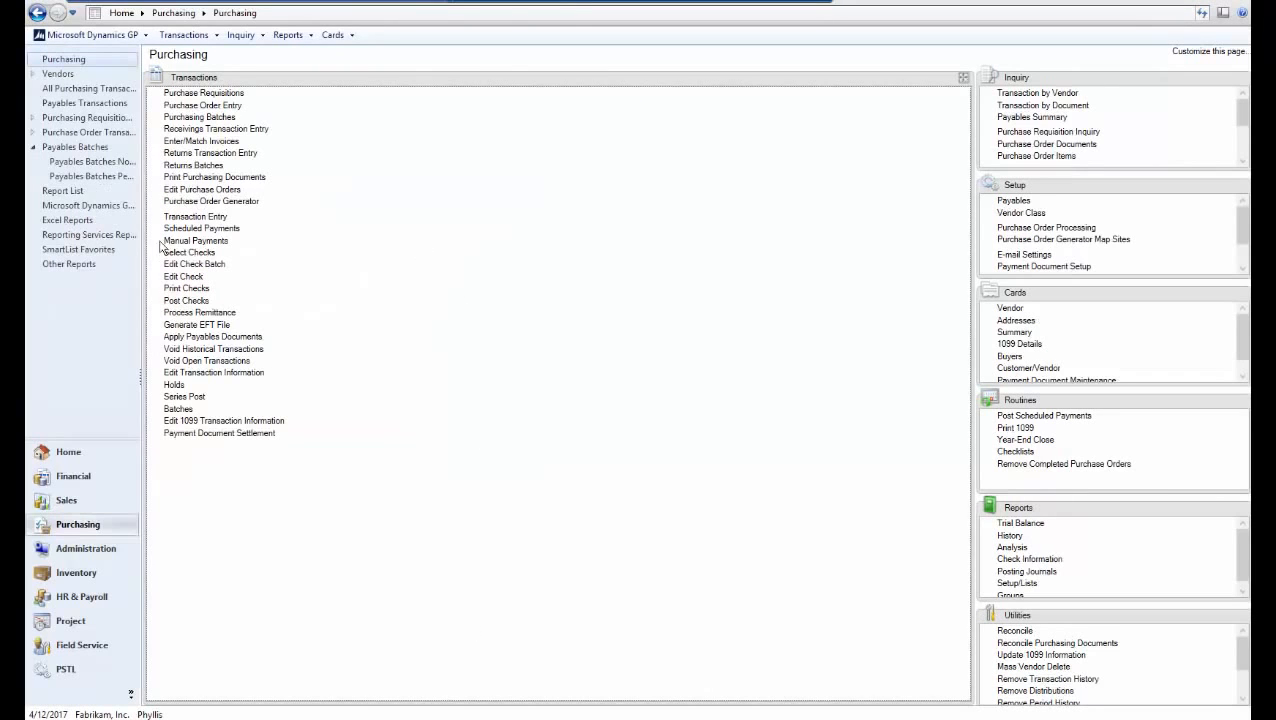
{"action": "left_click", "coordinate": [70, 452]}
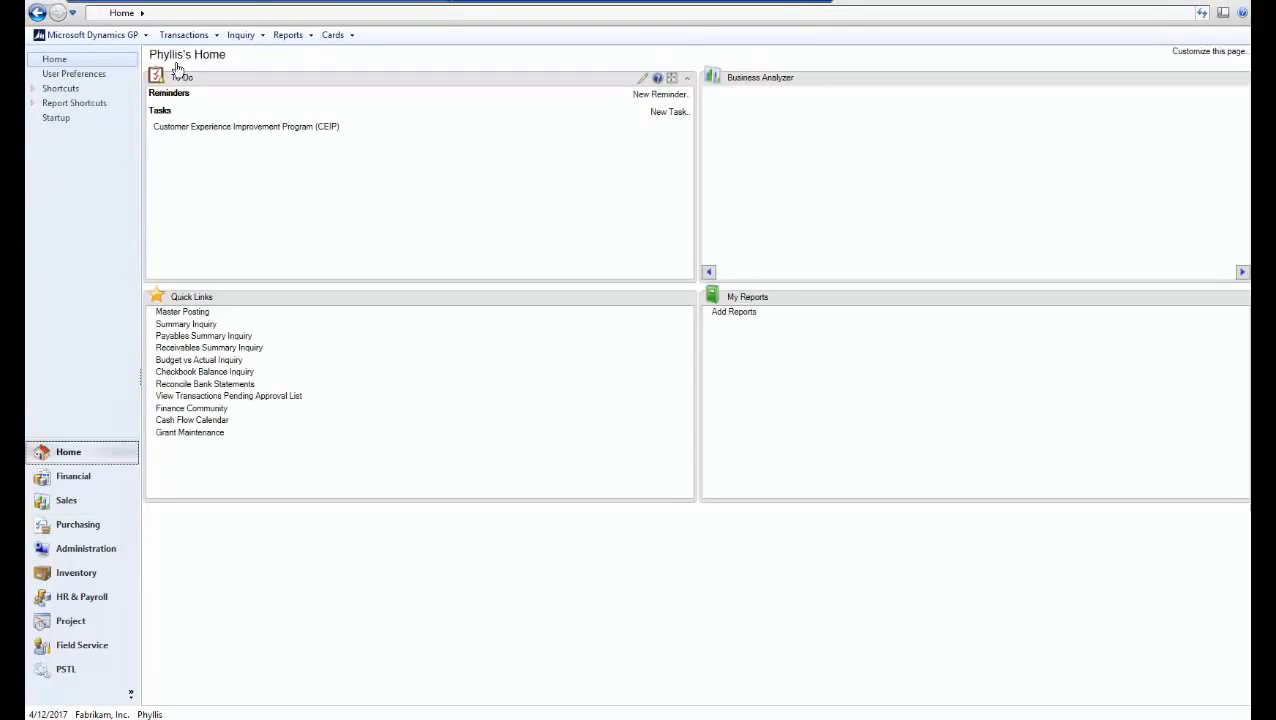
{"action": "left_click", "coordinate": [89, 498]}
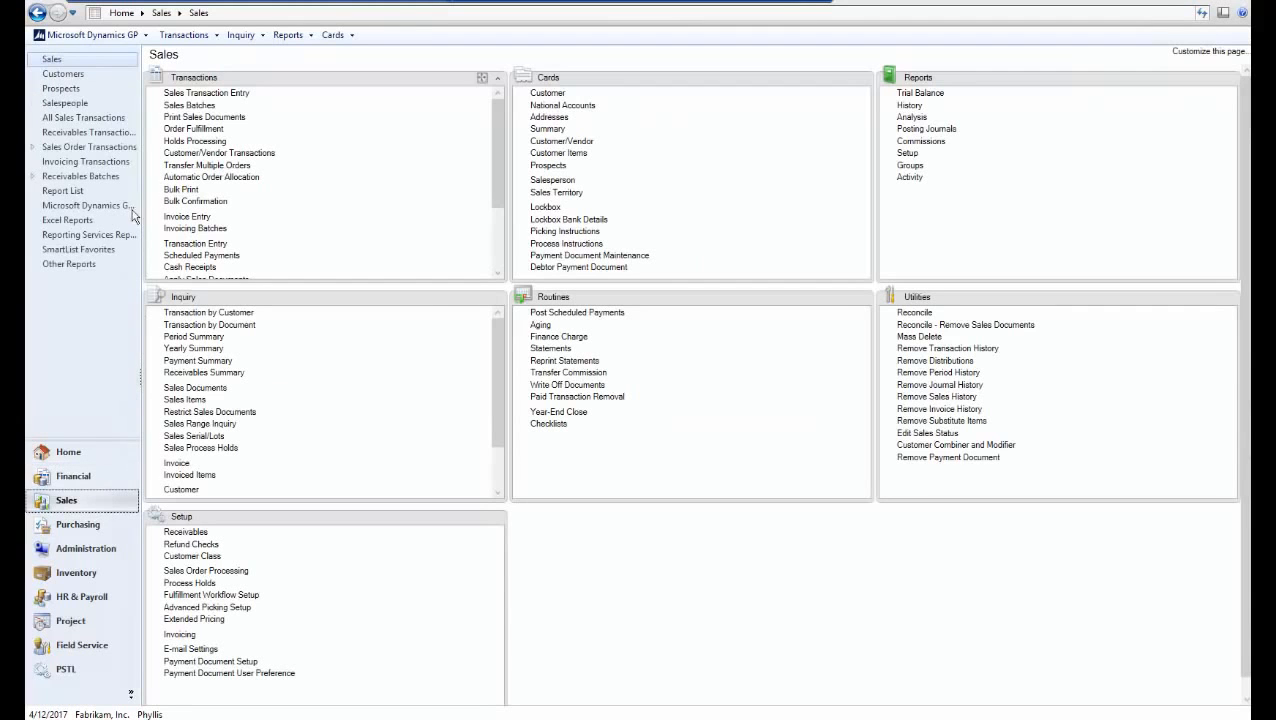
{"action": "left_click", "coordinate": [34, 177]}
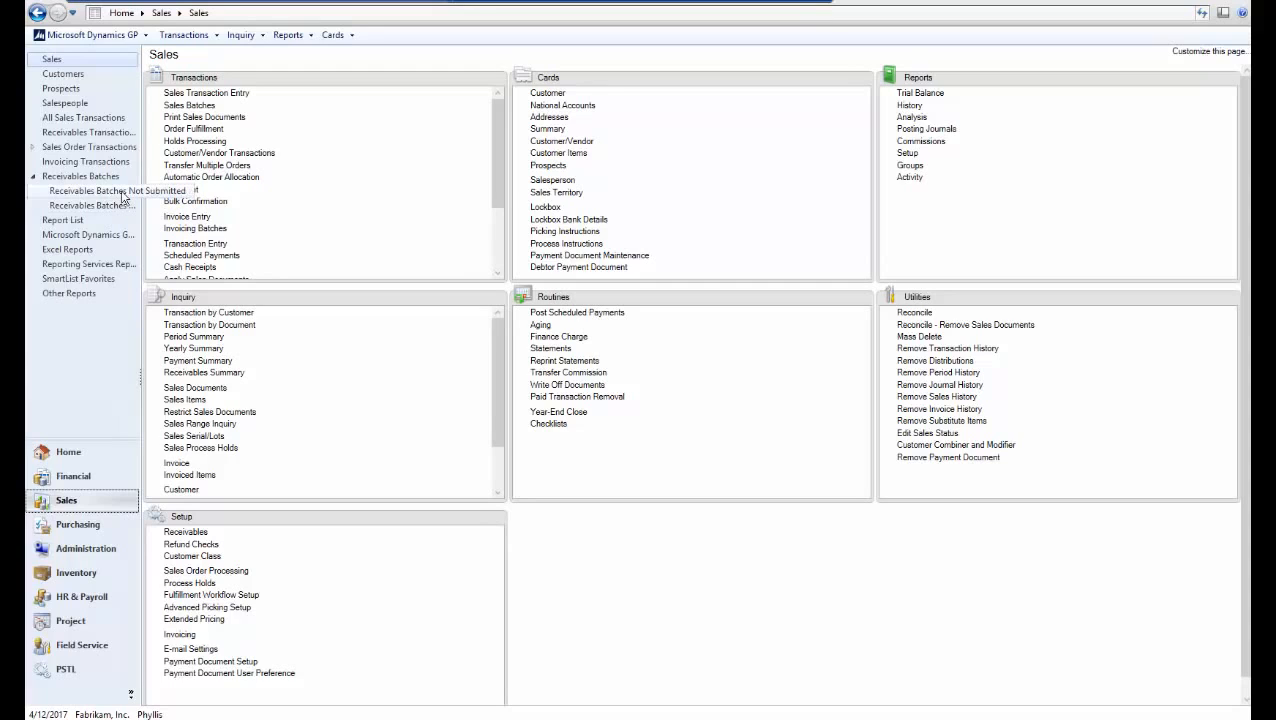
{"action": "left_click", "coordinate": [480, 78]}
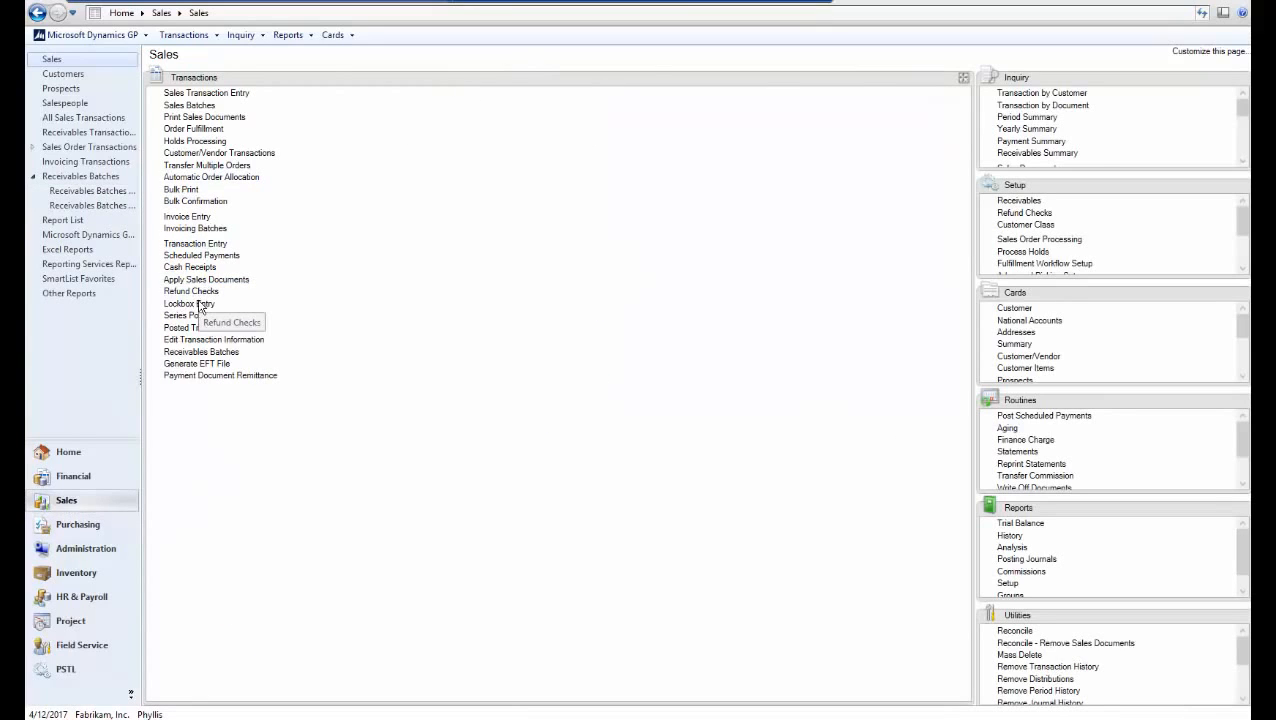
{"action": "left_click", "coordinate": [200, 352]}
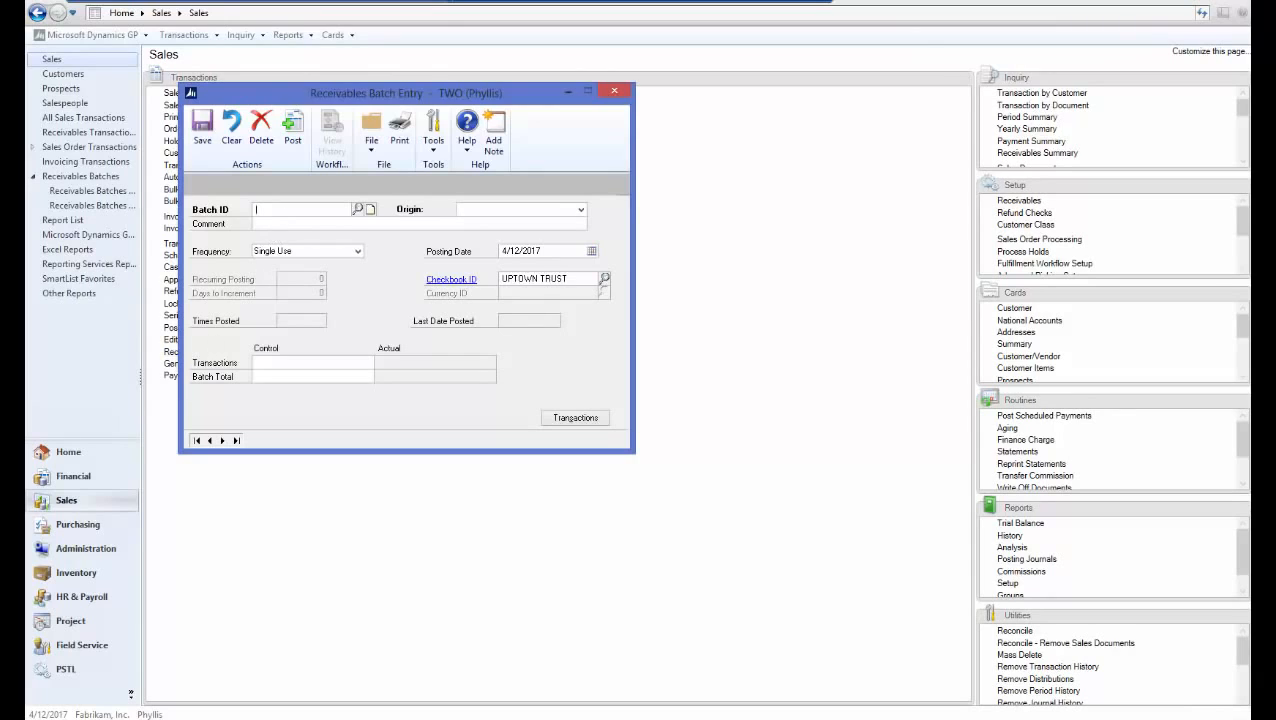
Load batch TEST (origin Transaction Entry) and approve it with the comment 'test'
{"action": "type", "text": "TEST"}
{"action": "left_click", "coordinate": [482, 210]}
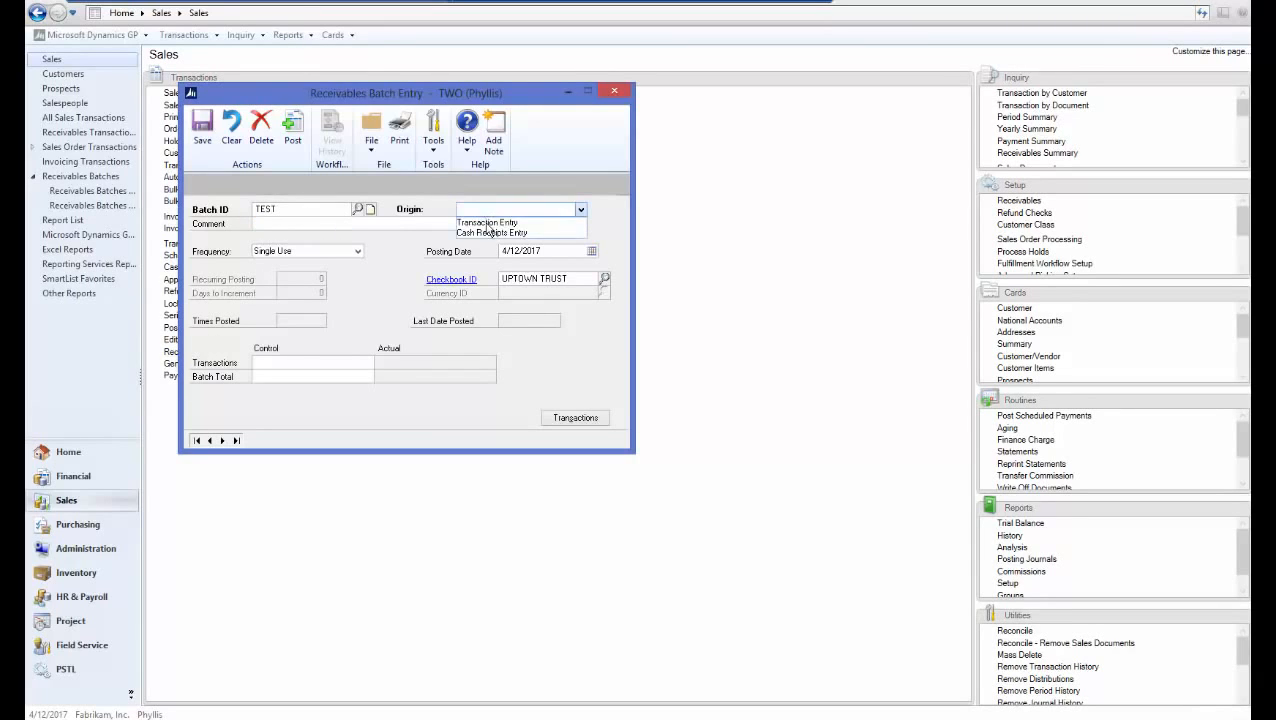
{"action": "left_click", "coordinate": [487, 224]}
{"action": "left_click", "coordinate": [474, 223]}
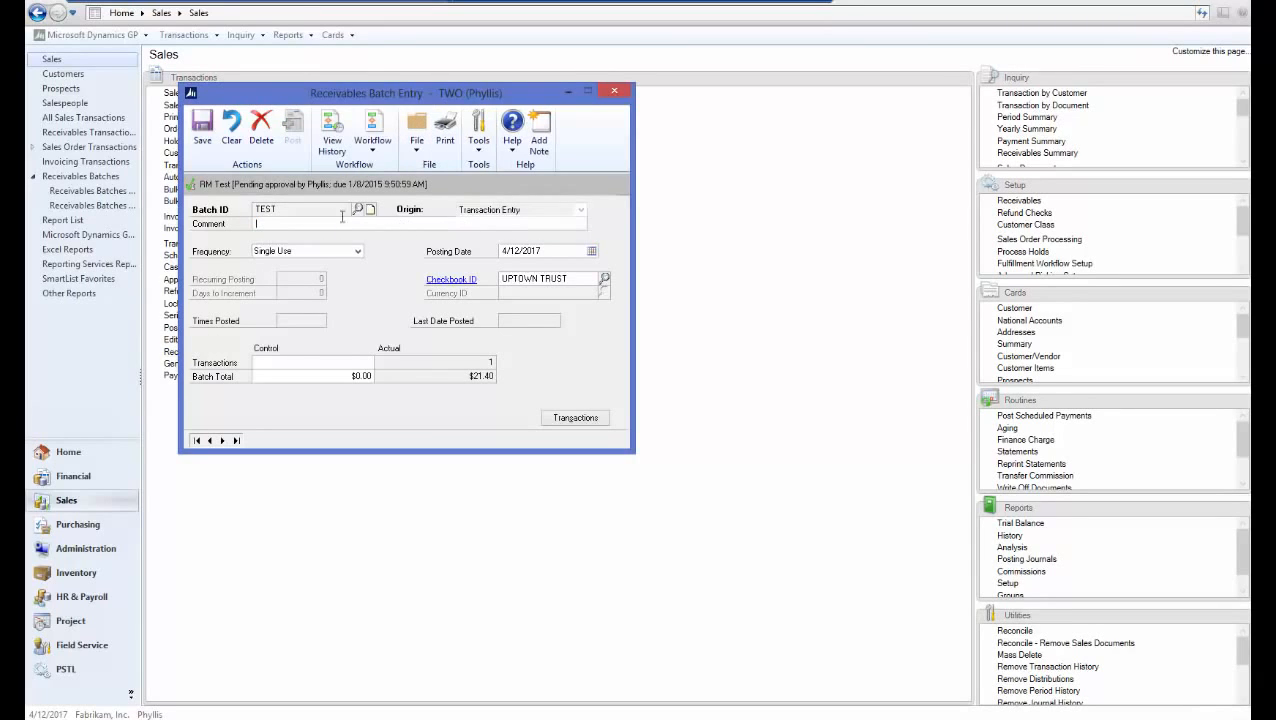
{"action": "left_click", "coordinate": [375, 150]}
{"action": "left_click", "coordinate": [394, 170]}
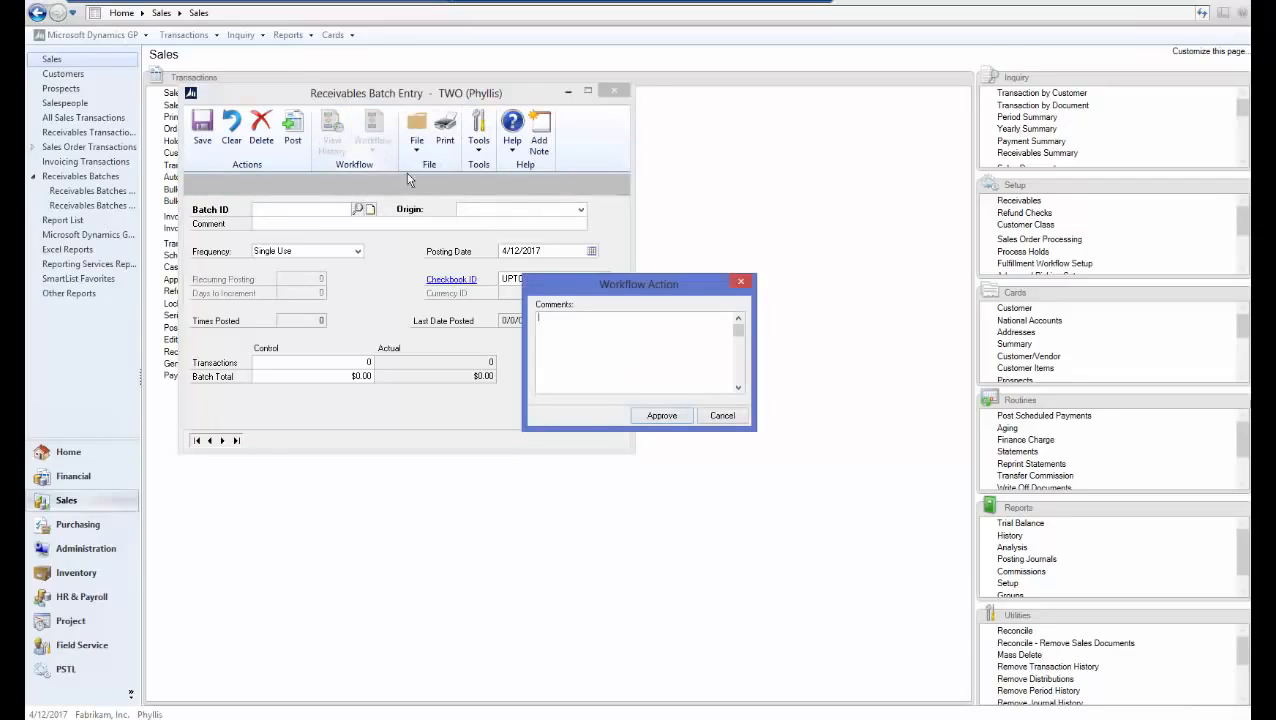
{"action": "type", "text": "test"}
{"action": "left_click", "coordinate": [662, 416]}
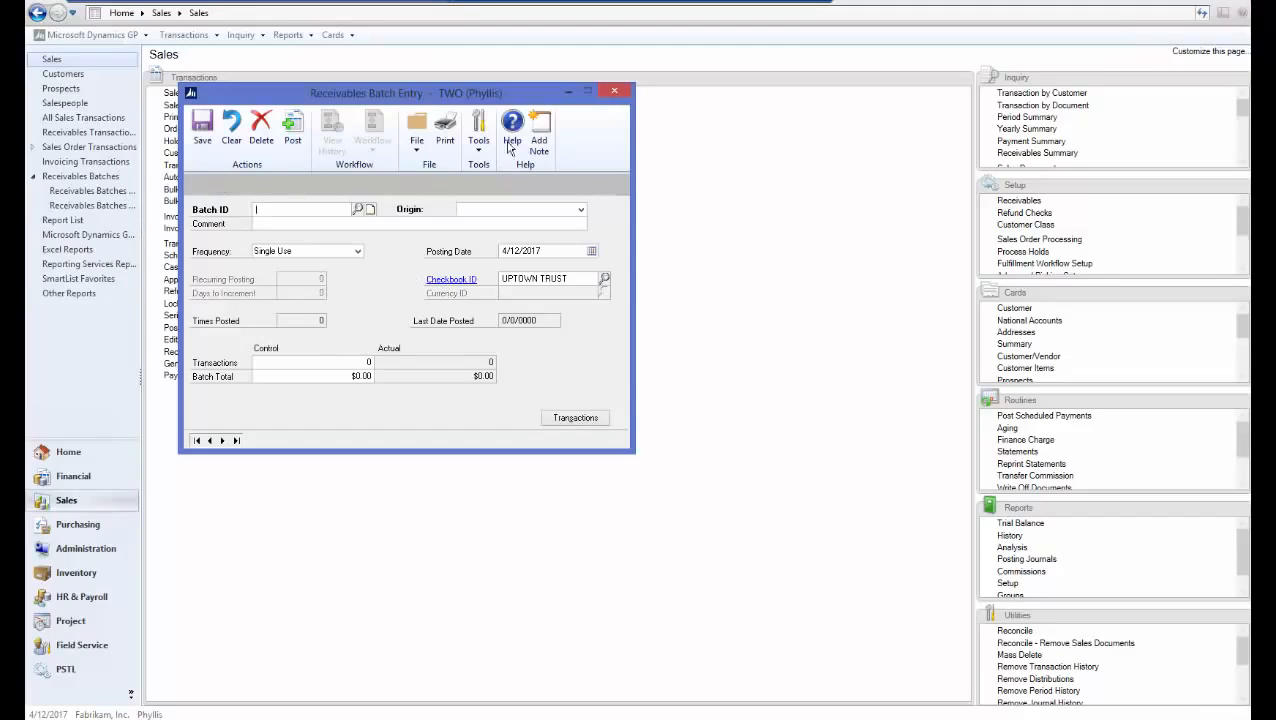
Reload batch TEST with origin Transaction Entry, check its Completed workflow status, and close
{"action": "left_click", "coordinate": [616, 93]}
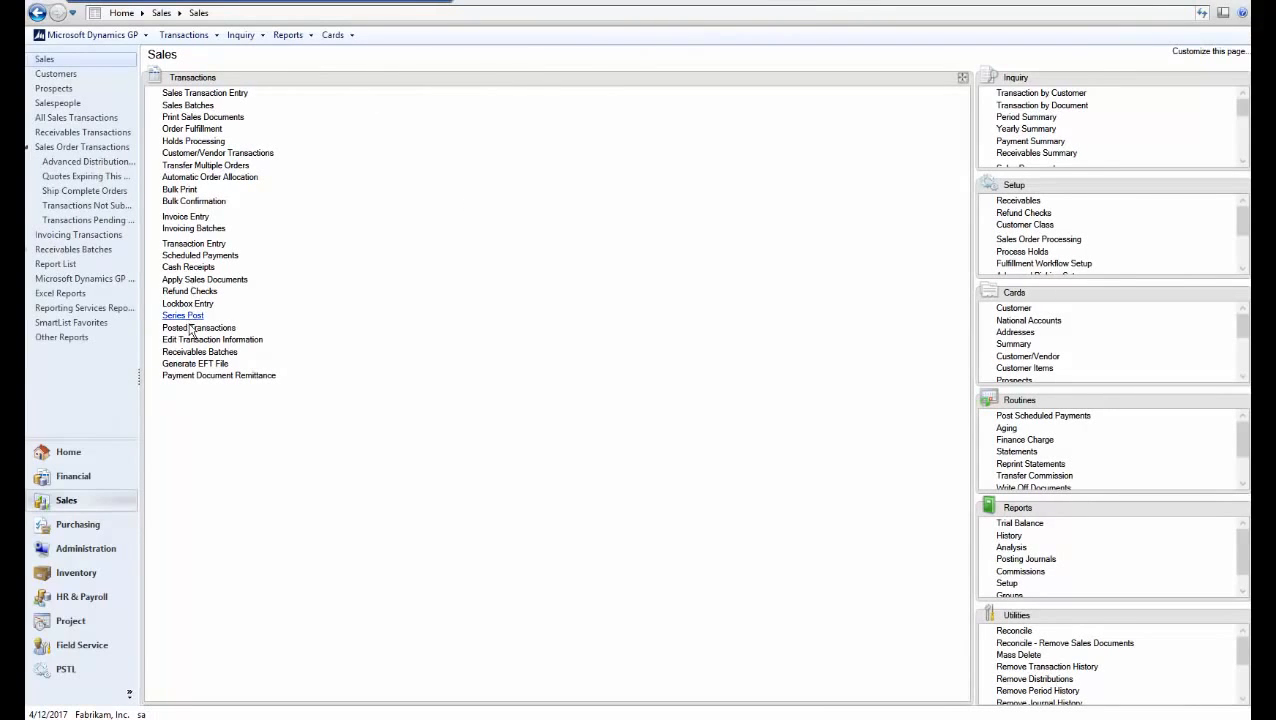
{"action": "left_click", "coordinate": [193, 352]}
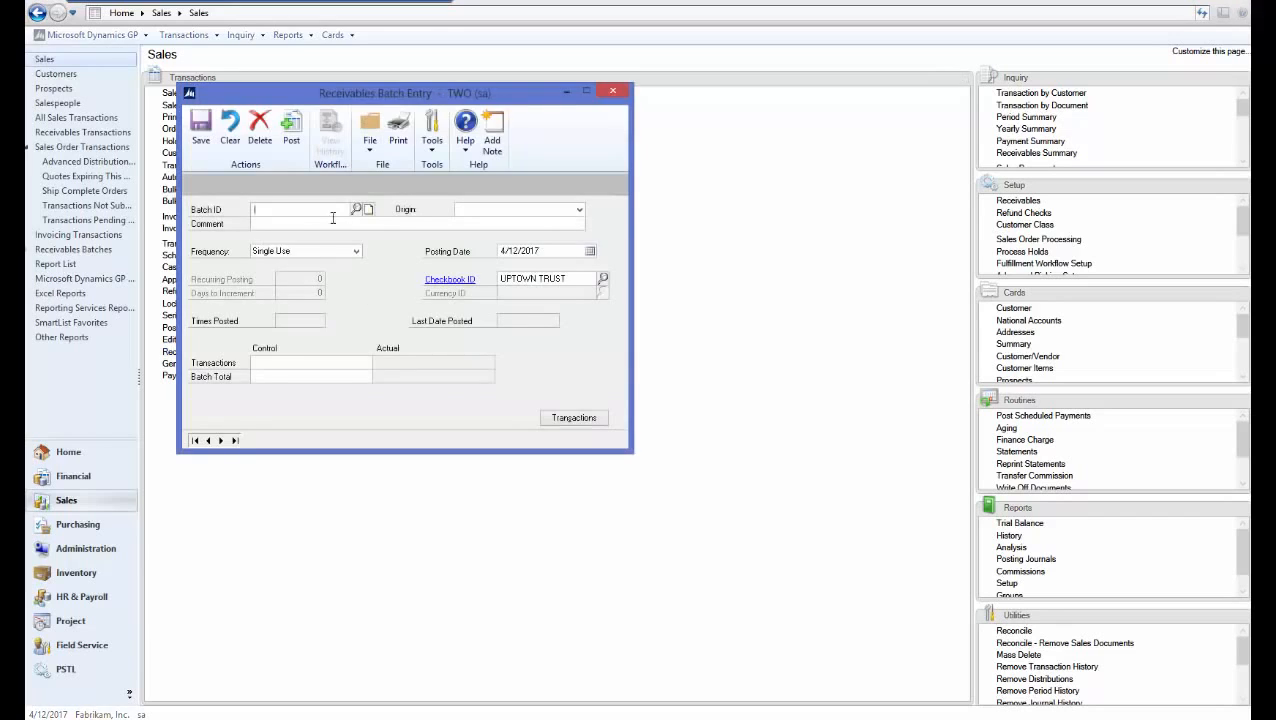
{"action": "type", "text": "TEST"}
{"action": "key", "text": "Tab"}
{"action": "left_click", "coordinate": [462, 210]}
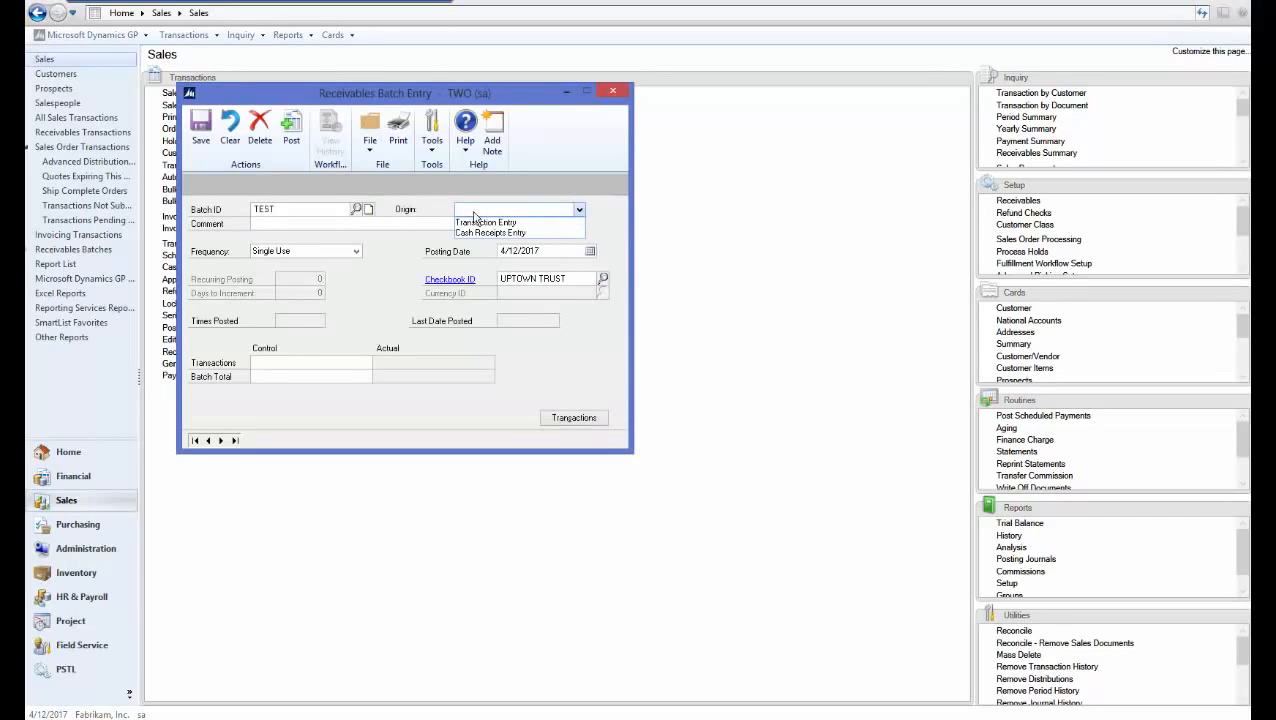
{"action": "left_click", "coordinate": [479, 223]}
{"action": "left_click", "coordinate": [354, 227]}
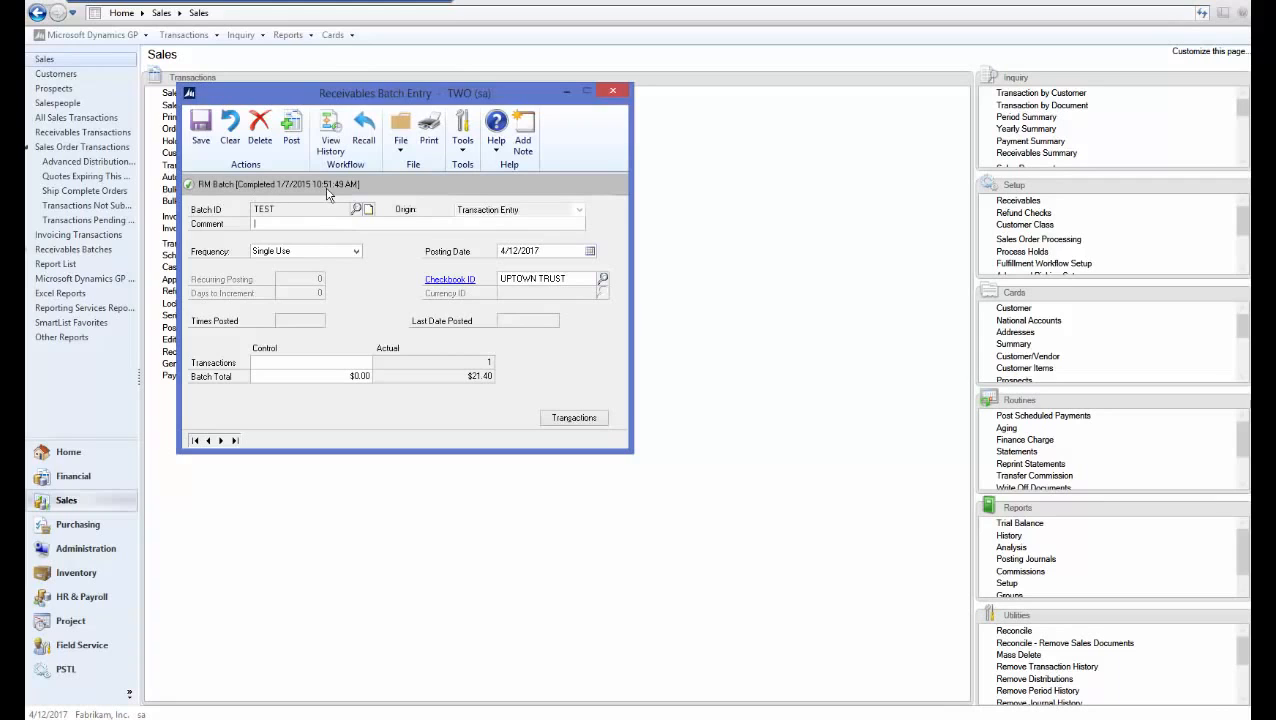
{"action": "left_click", "coordinate": [614, 93]}
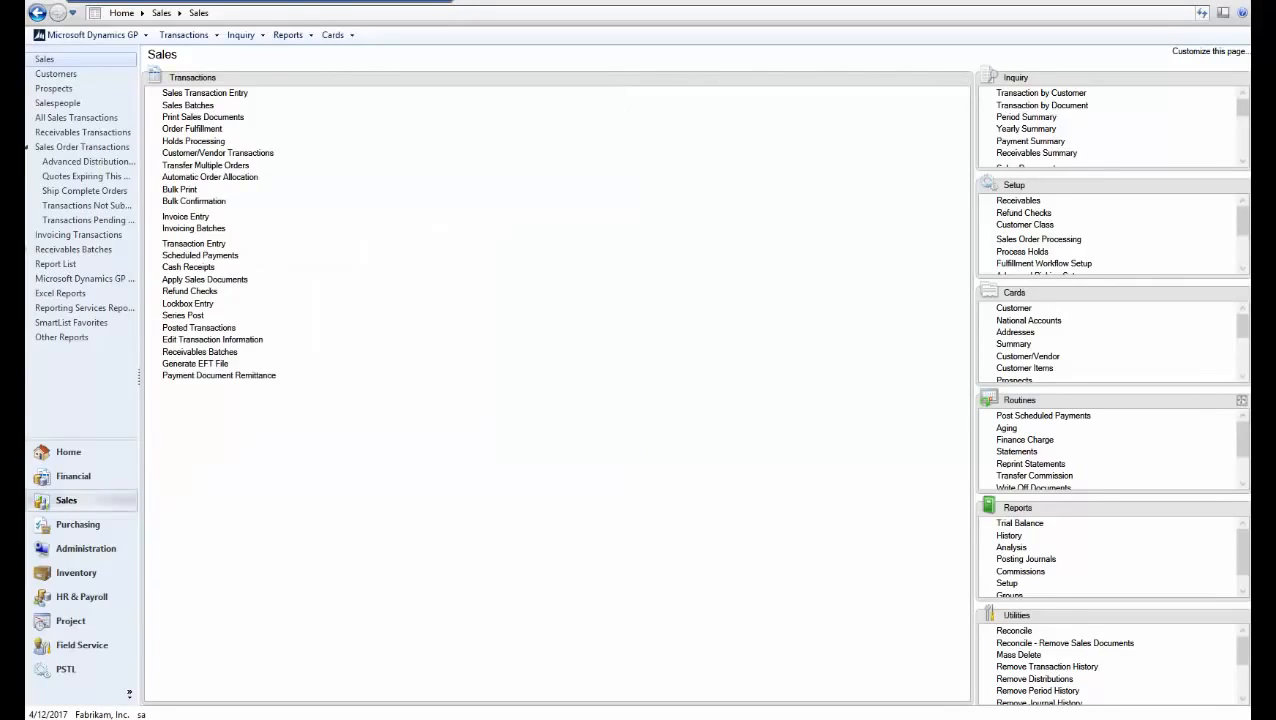
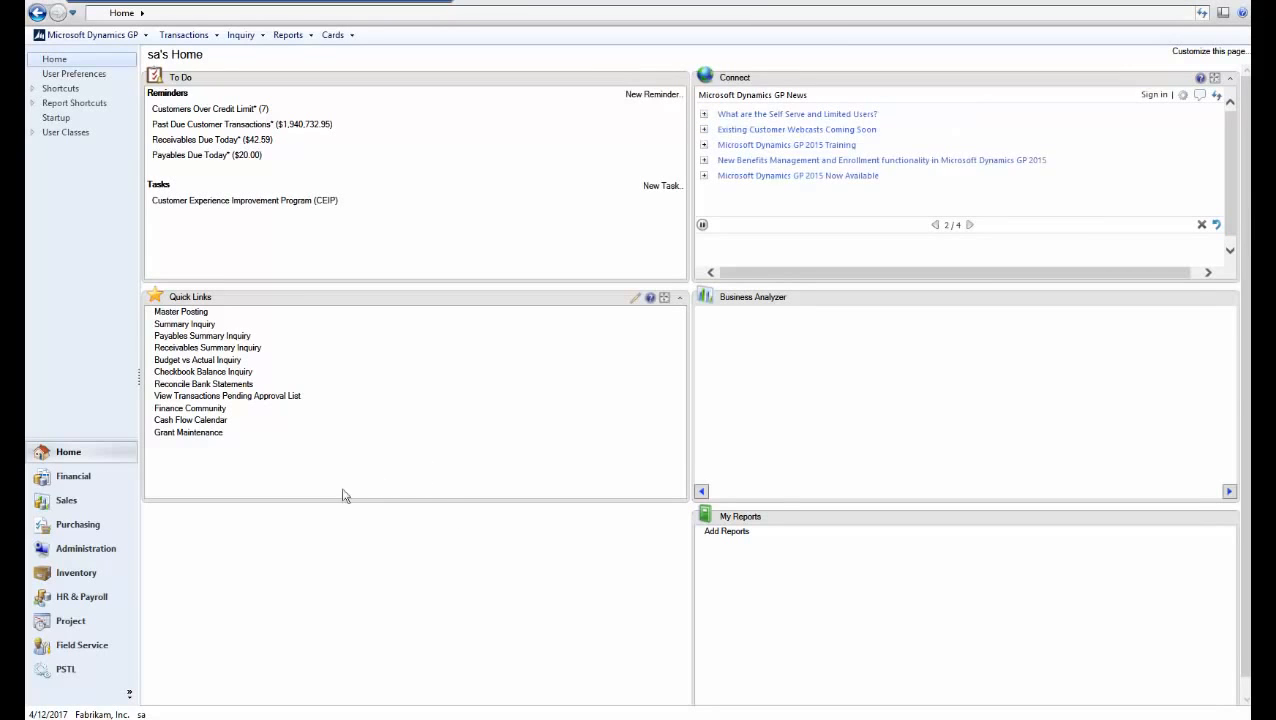
Open Workflow Maintenance from the Administration setup area
{"action": "left_click", "coordinate": [106, 549]}
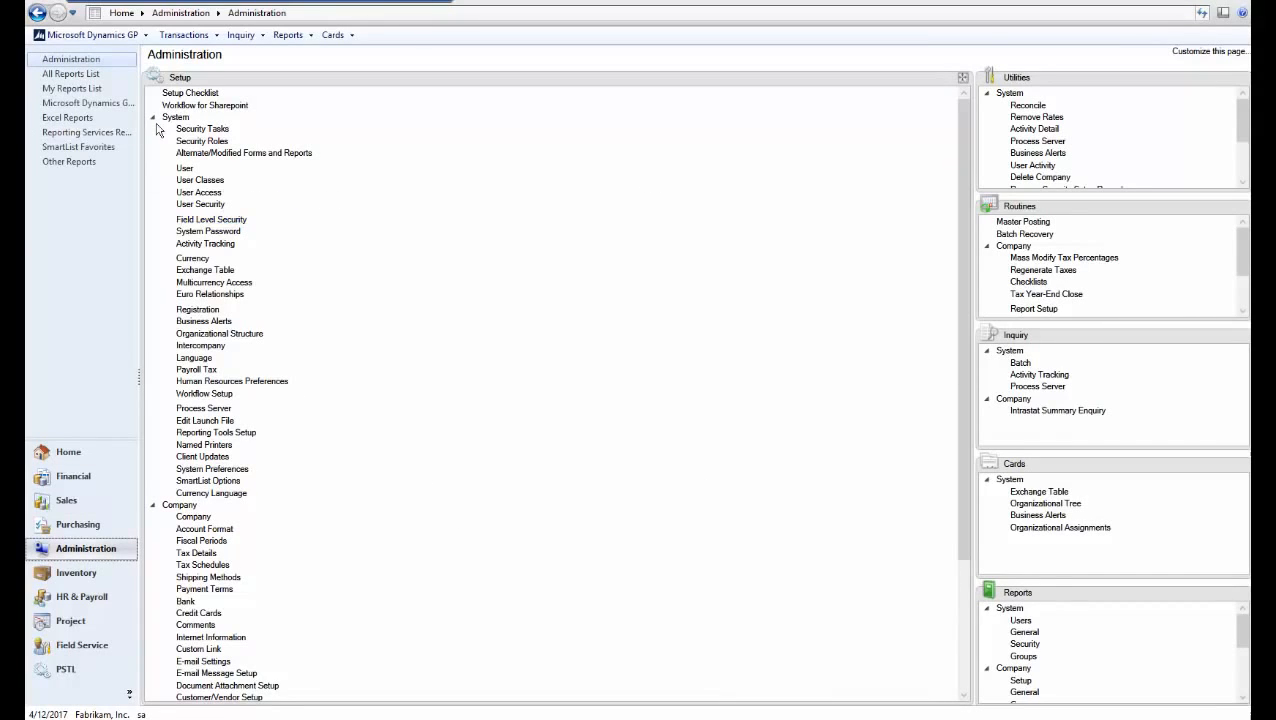
{"action": "left_click", "coordinate": [154, 118]}
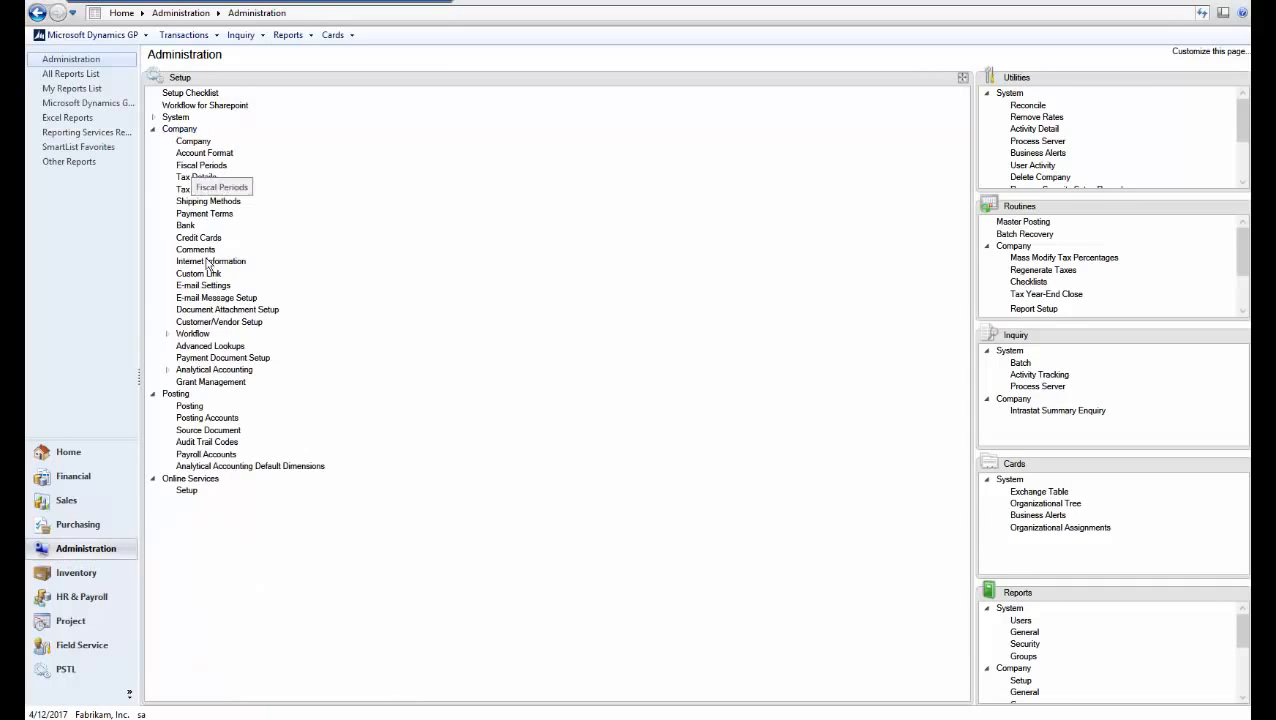
{"action": "left_click", "coordinate": [200, 334]}
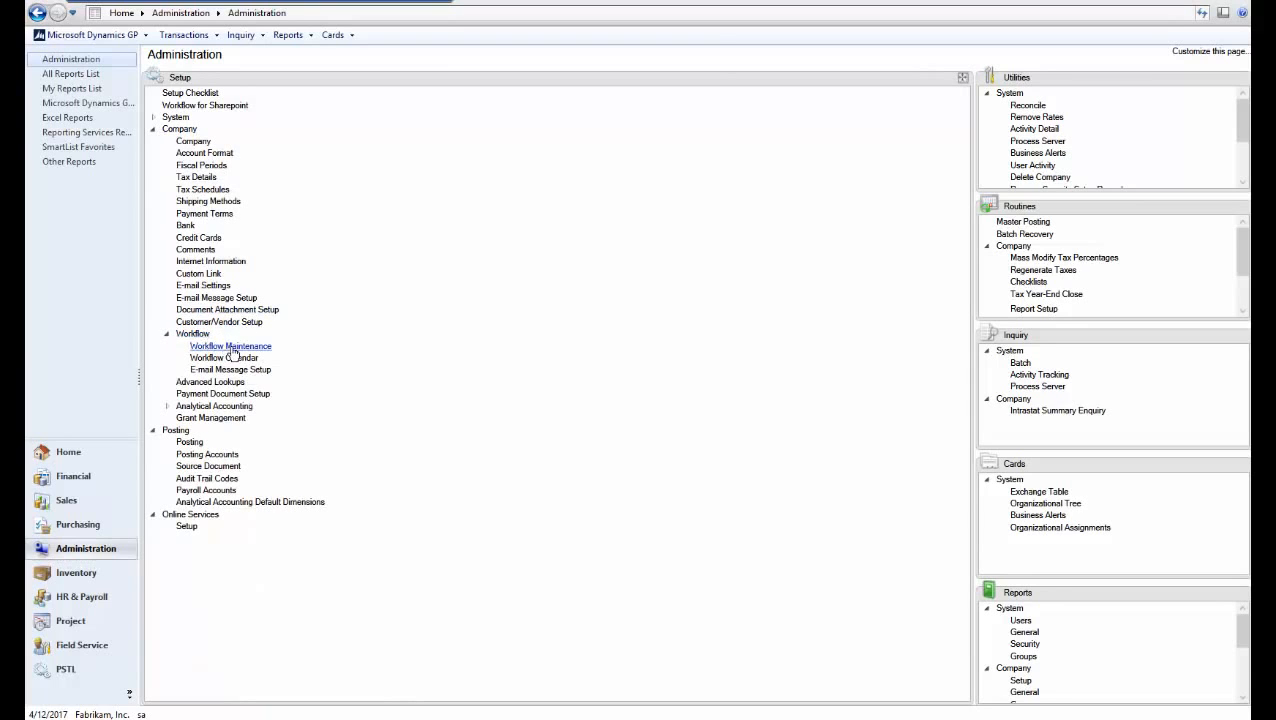
{"action": "left_click", "coordinate": [231, 347]}
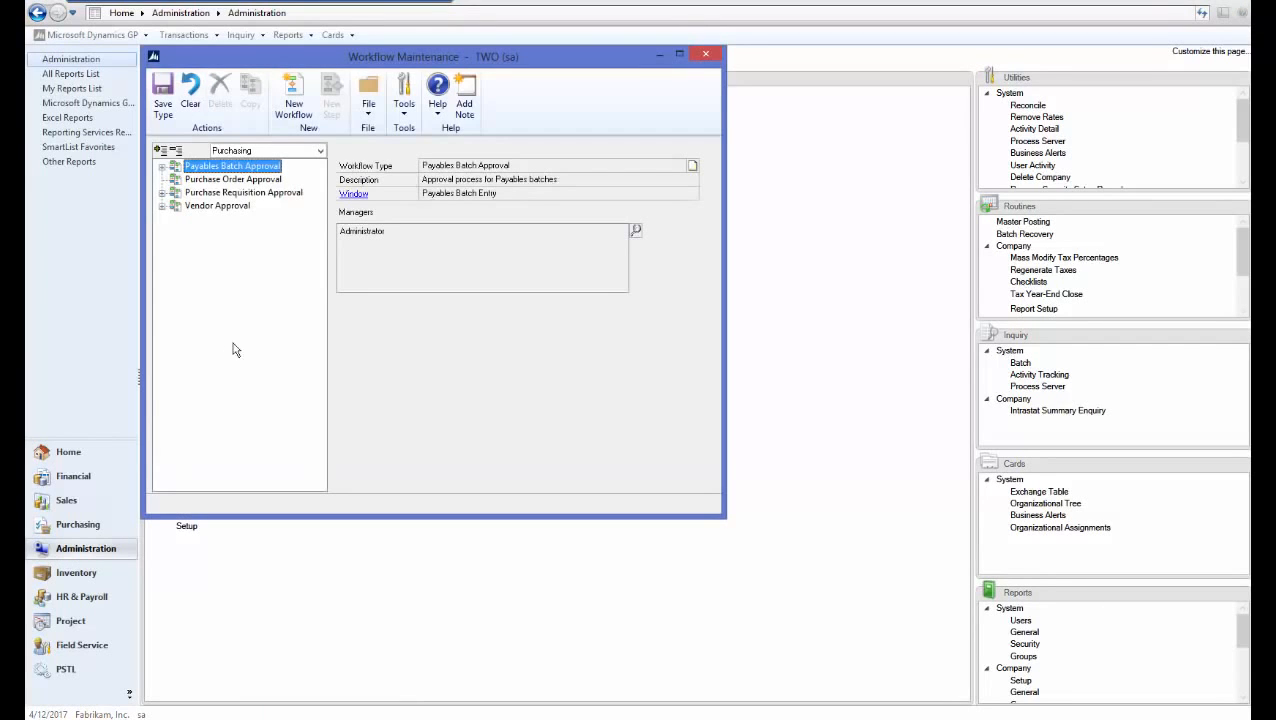
Make Administrator the manager of the Project series' Expense Report Approval type
{"action": "left_click", "coordinate": [268, 152]}
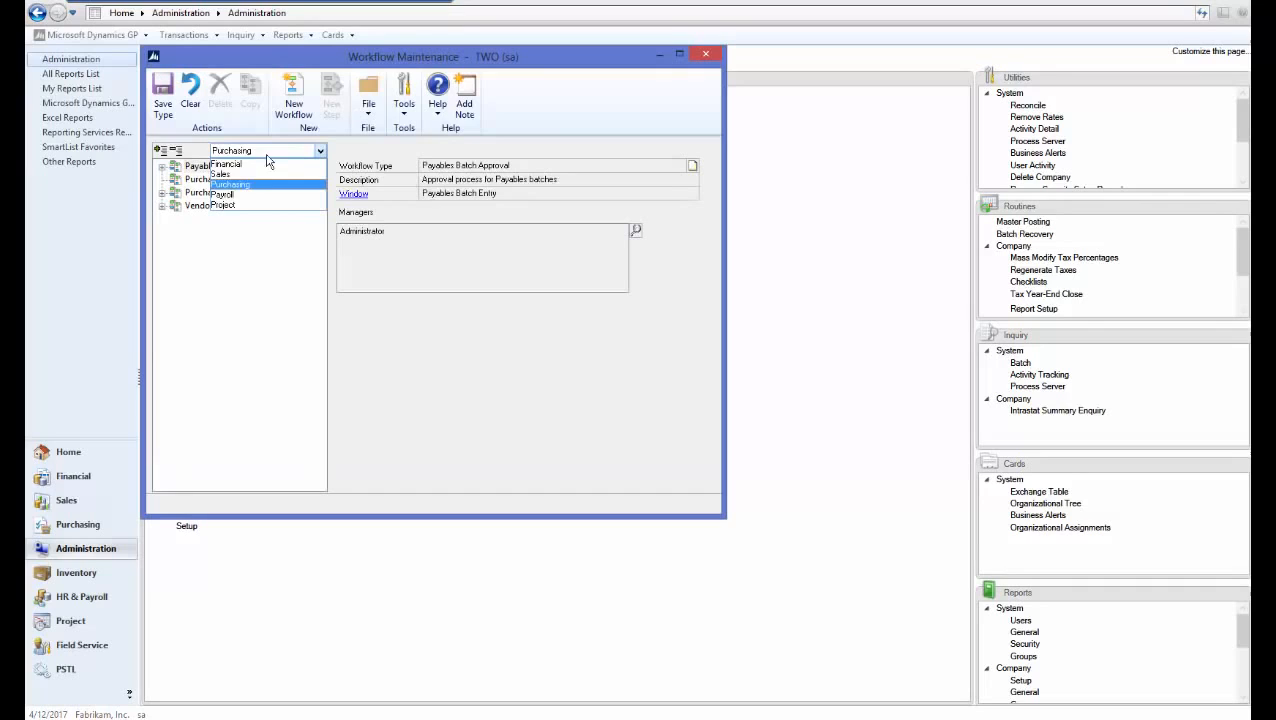
{"action": "left_click", "coordinate": [230, 205]}
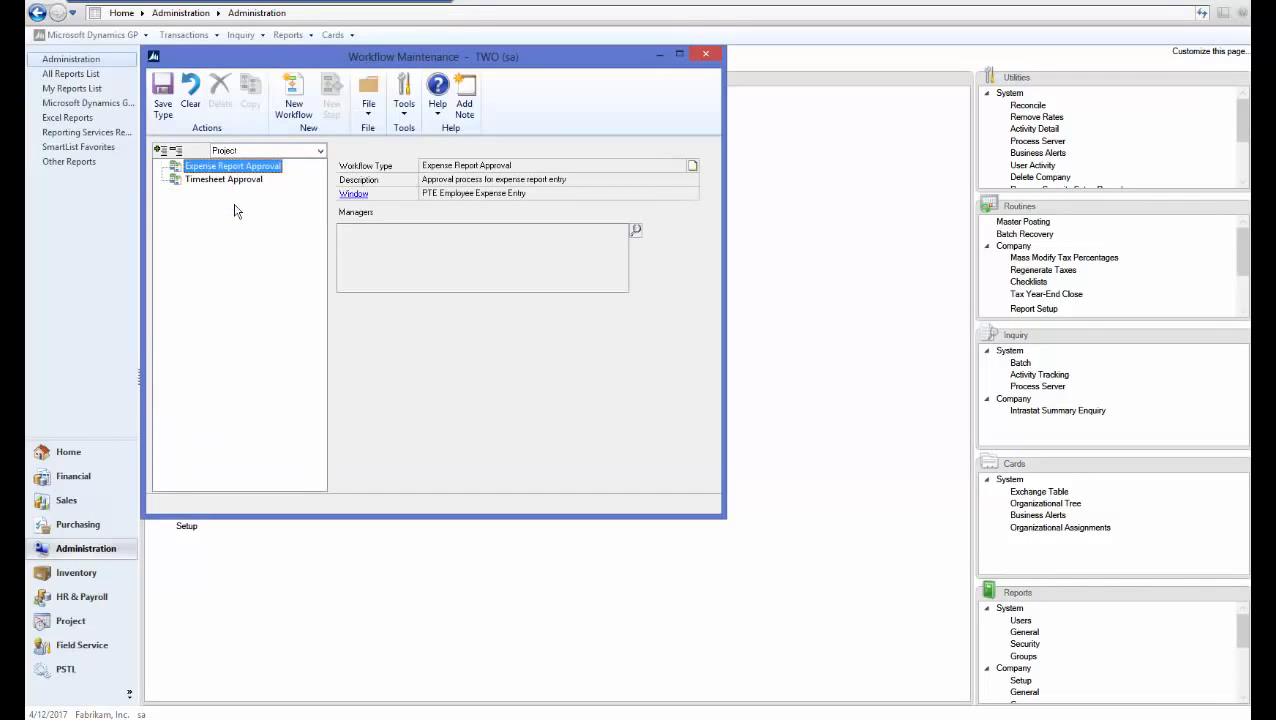
{"action": "left_click", "coordinate": [637, 231]}
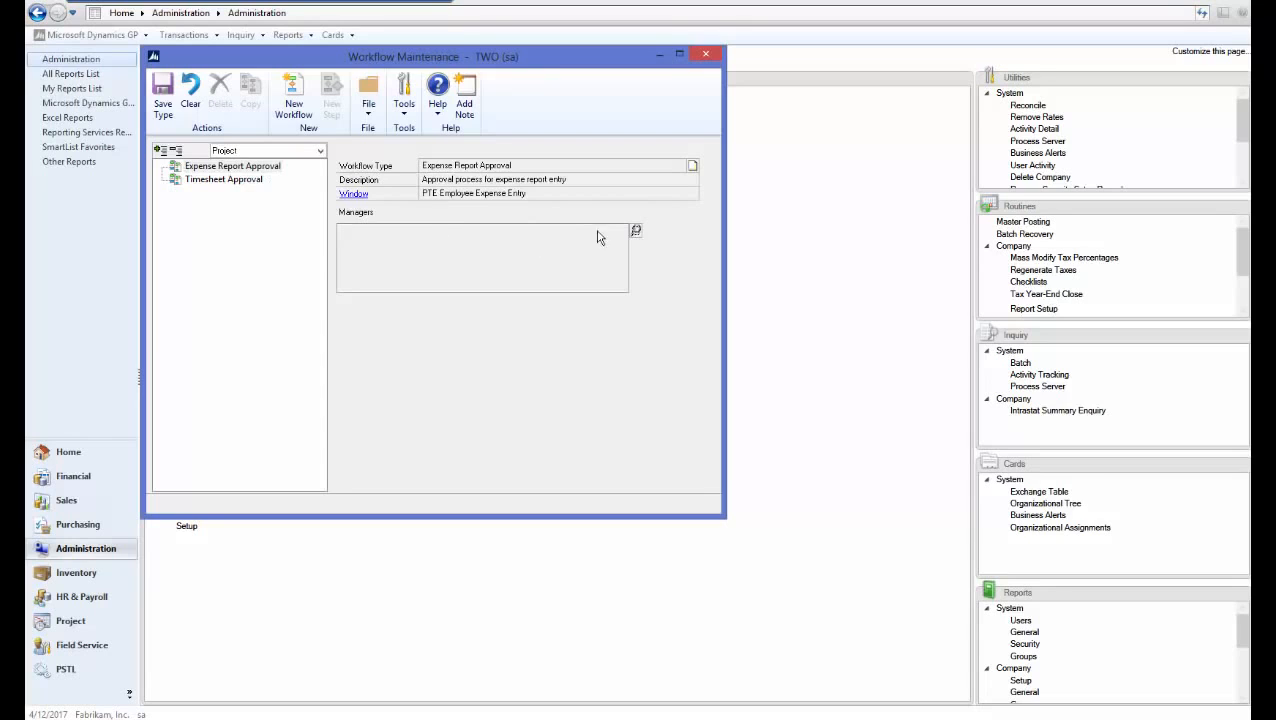
{"action": "left_click", "coordinate": [636, 233]}
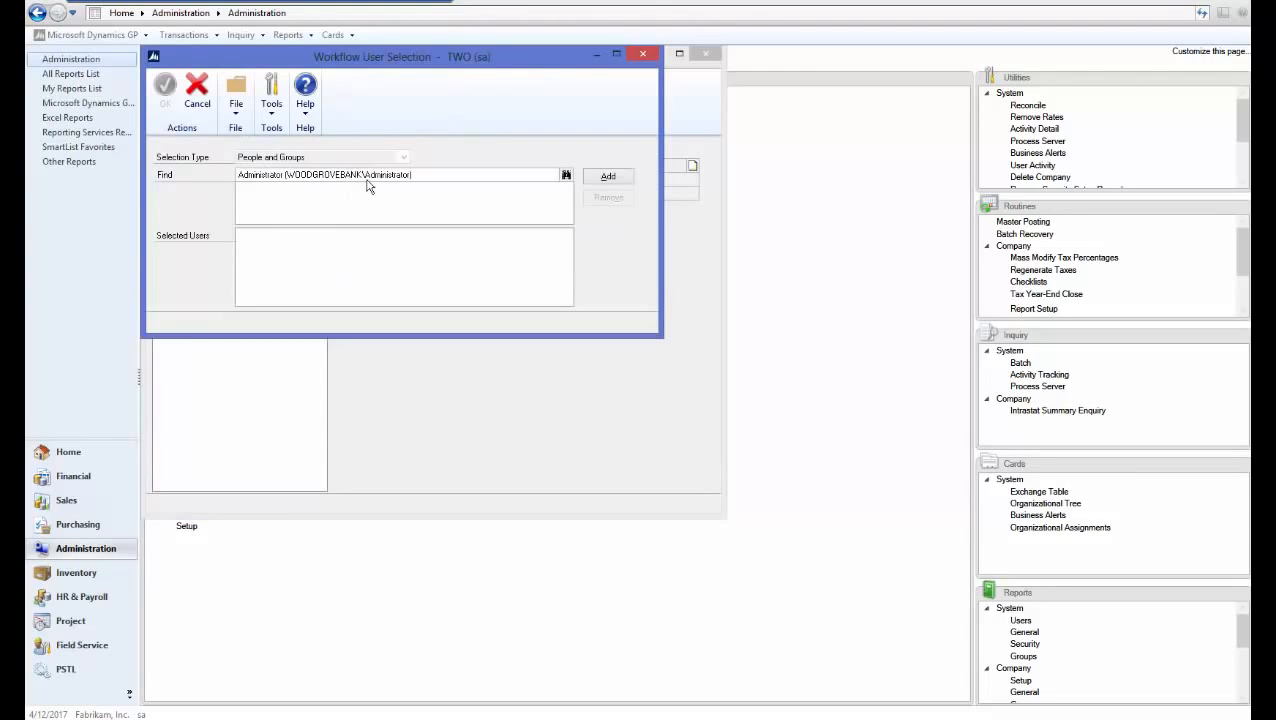
{"action": "left_click", "coordinate": [606, 177]}
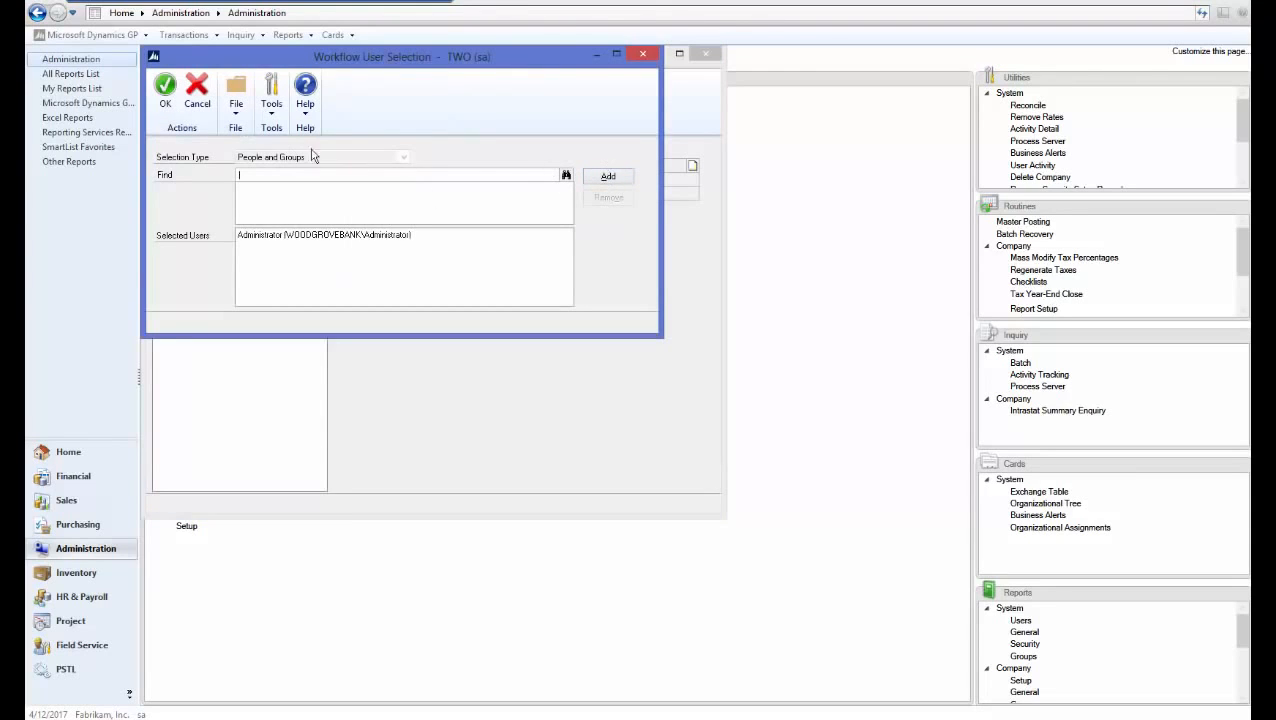
{"action": "left_click", "coordinate": [164, 94]}
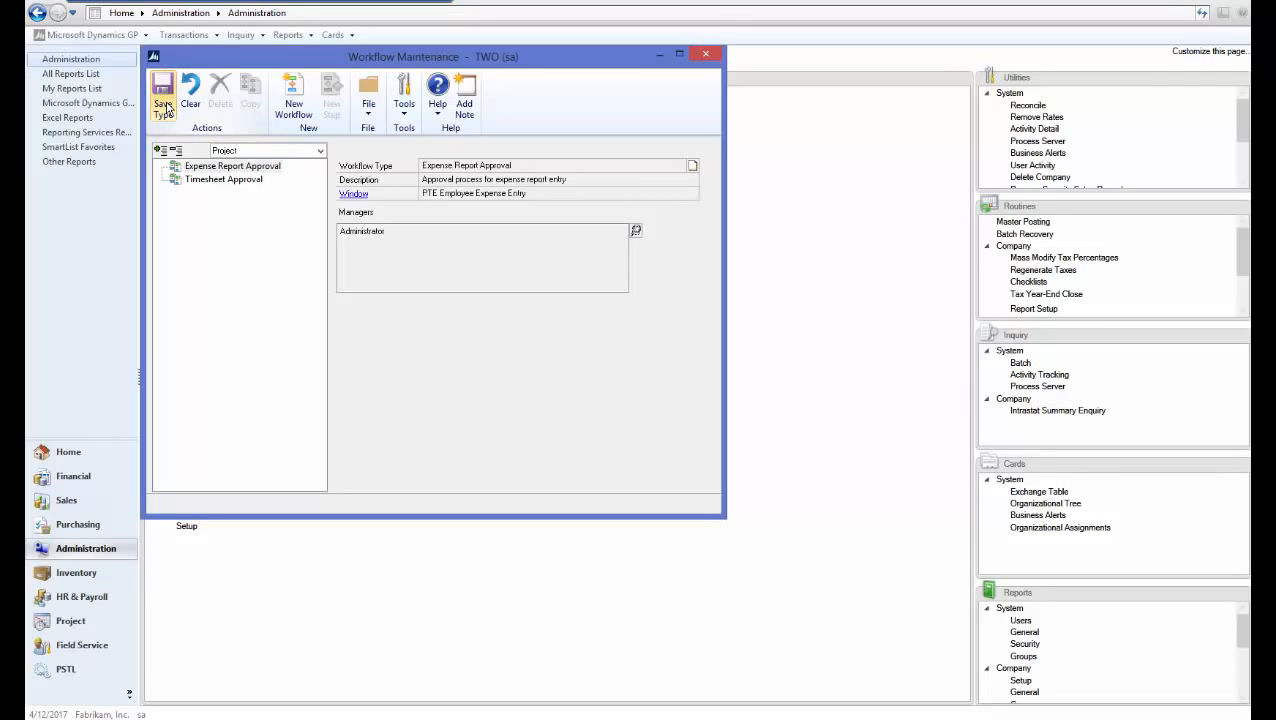
Create workflow Expense Report with completion notifications, delegation and originator approval enabled
{"action": "left_click", "coordinate": [311, 107]}
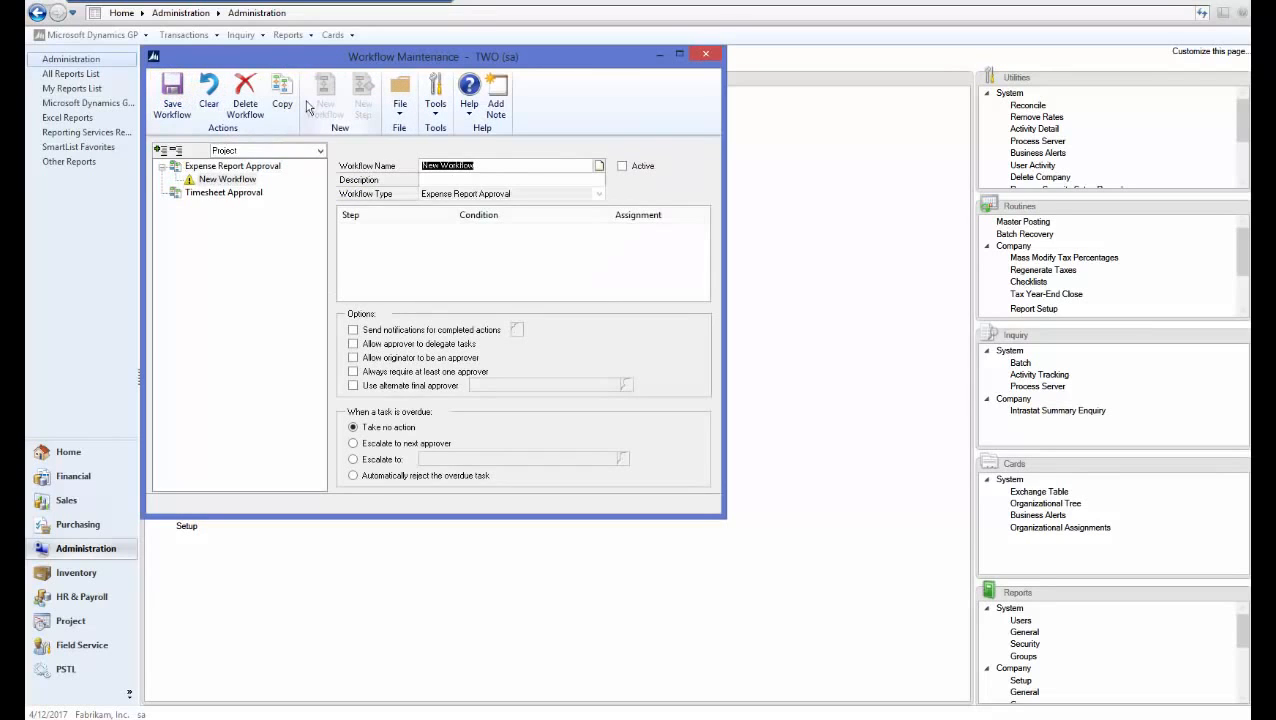
{"action": "type", "text": "Expense Report"}
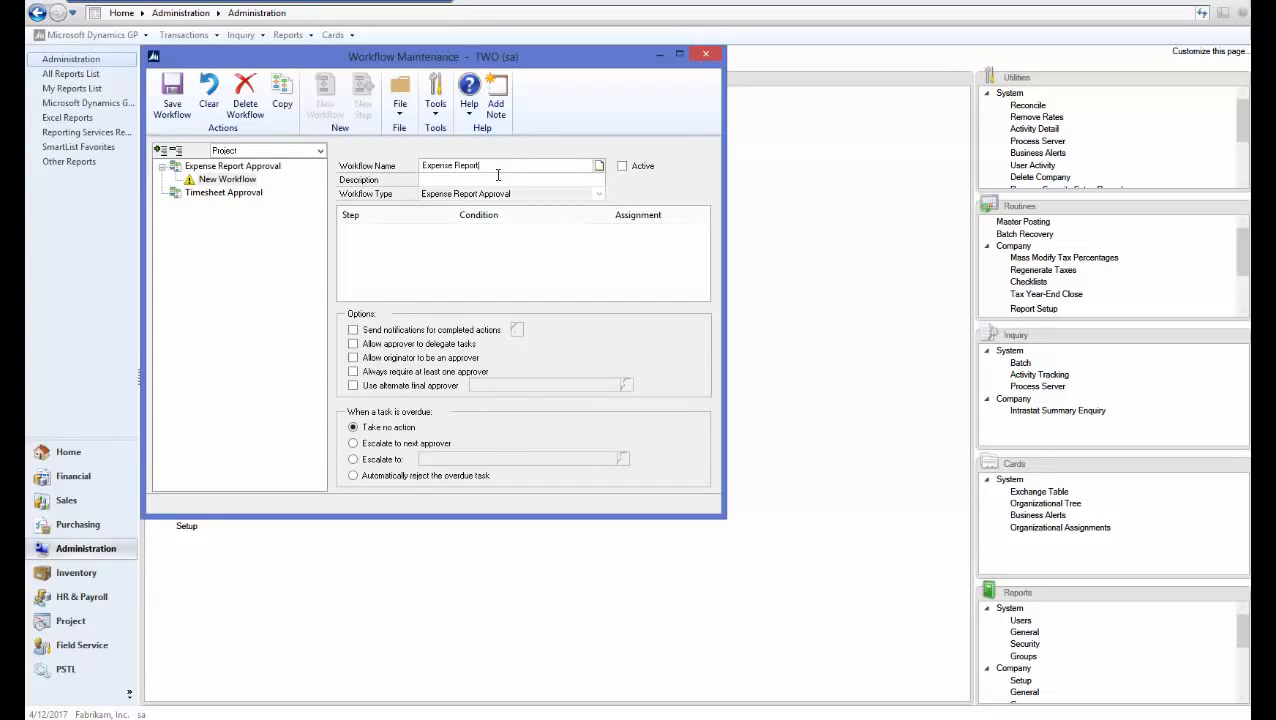
{"action": "key", "text": "Tab"}
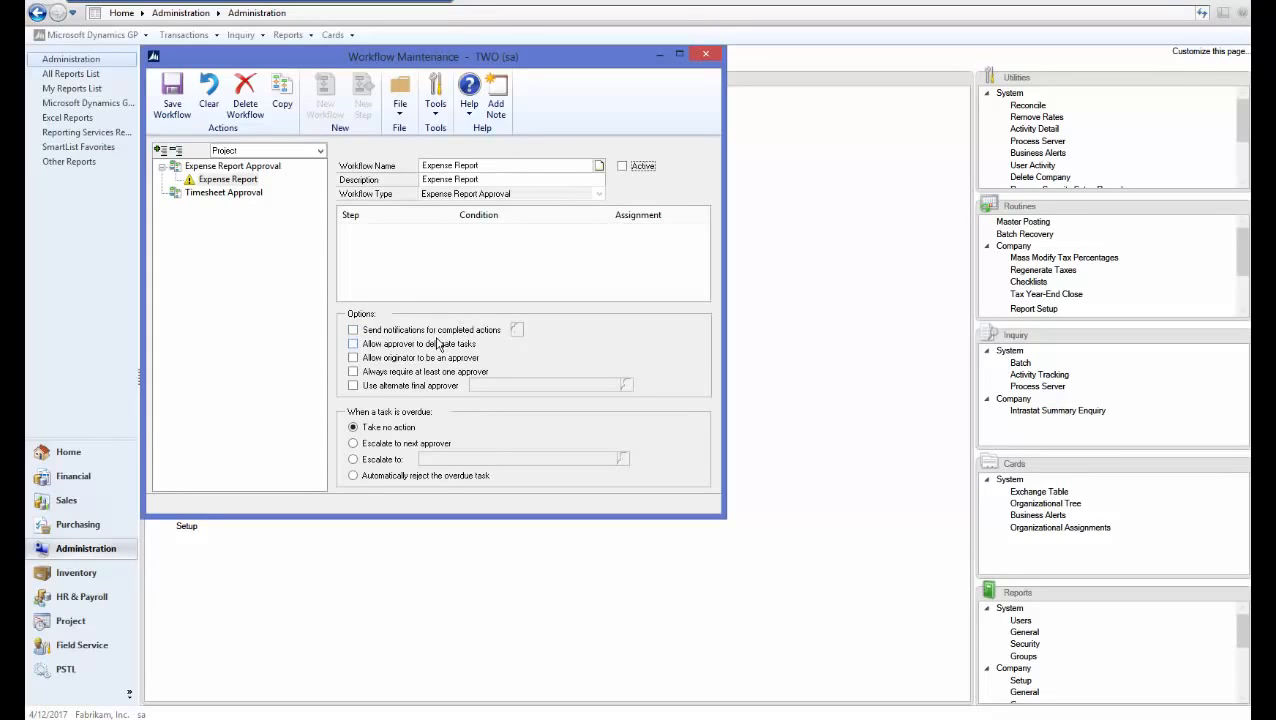
{"action": "left_click", "coordinate": [433, 330]}
{"action": "left_click", "coordinate": [365, 344]}
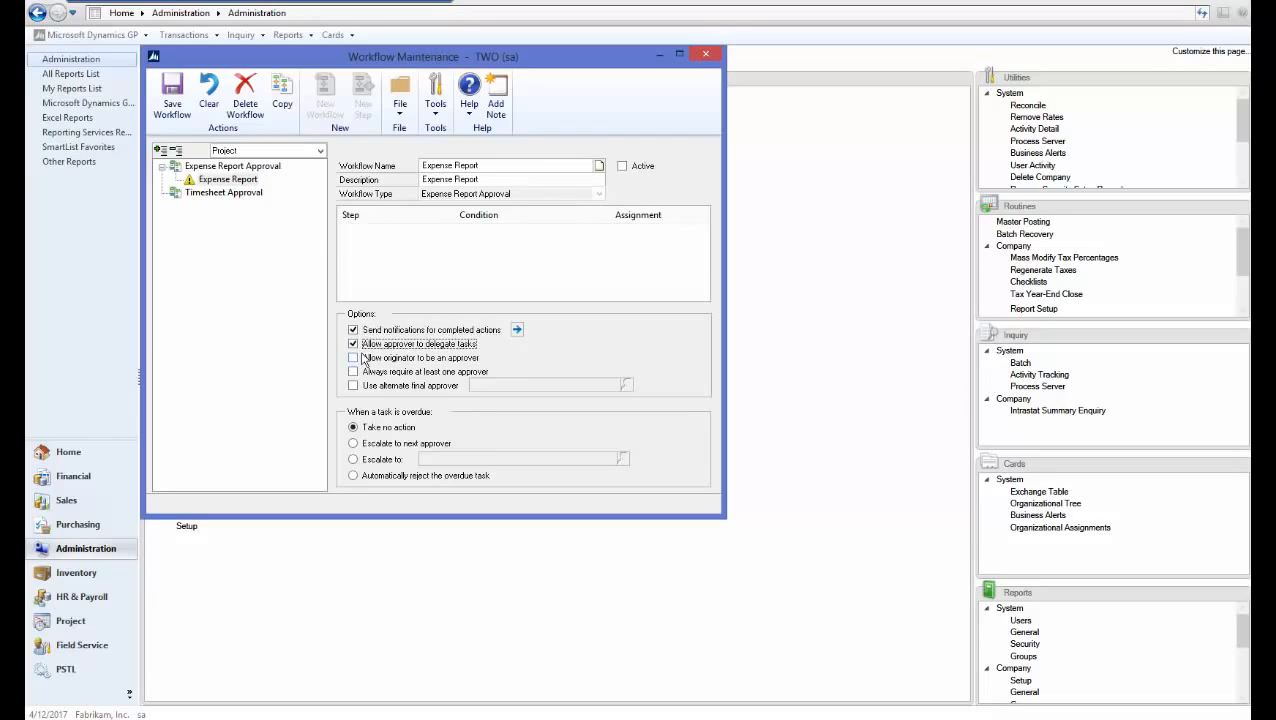
{"action": "left_click", "coordinate": [365, 358]}
Notify the originator on all ten completed actions, Submit through Final Approve, and save
{"action": "left_click", "coordinate": [517, 329]}
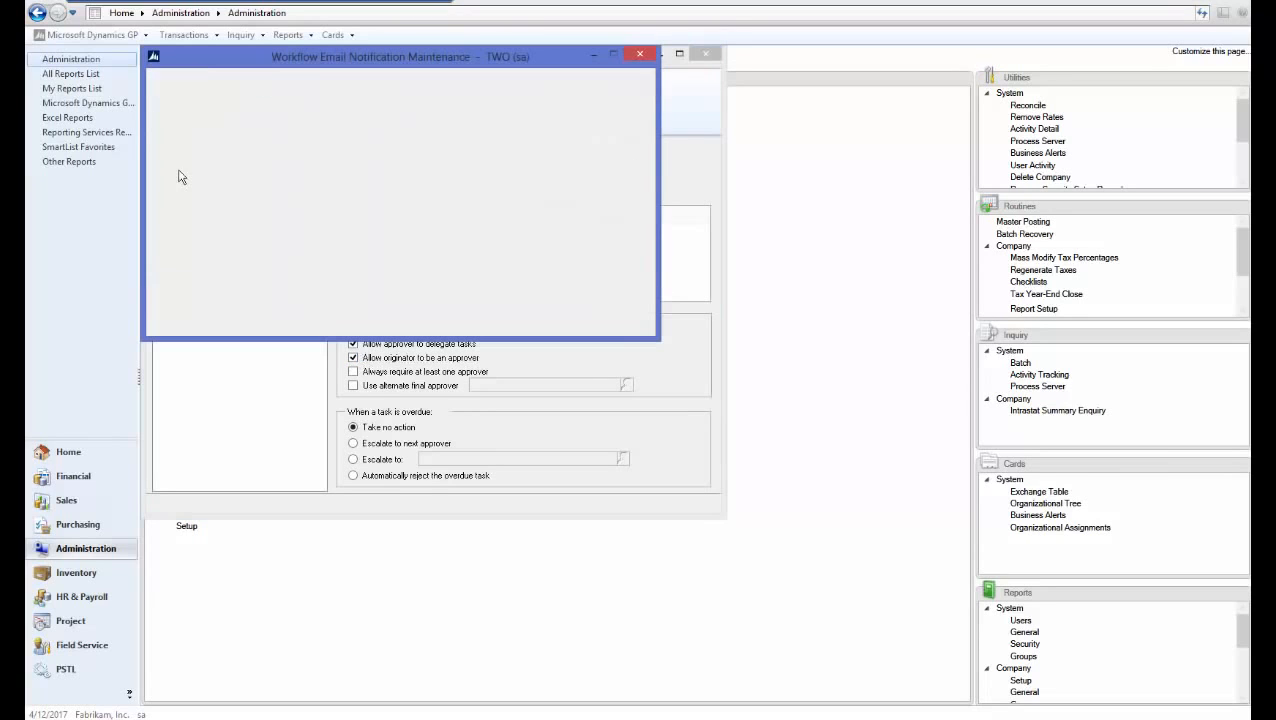
{"action": "left_click", "coordinate": [167, 168]}
{"action": "left_click", "coordinate": [167, 182]}
{"action": "left_click", "coordinate": [167, 196]}
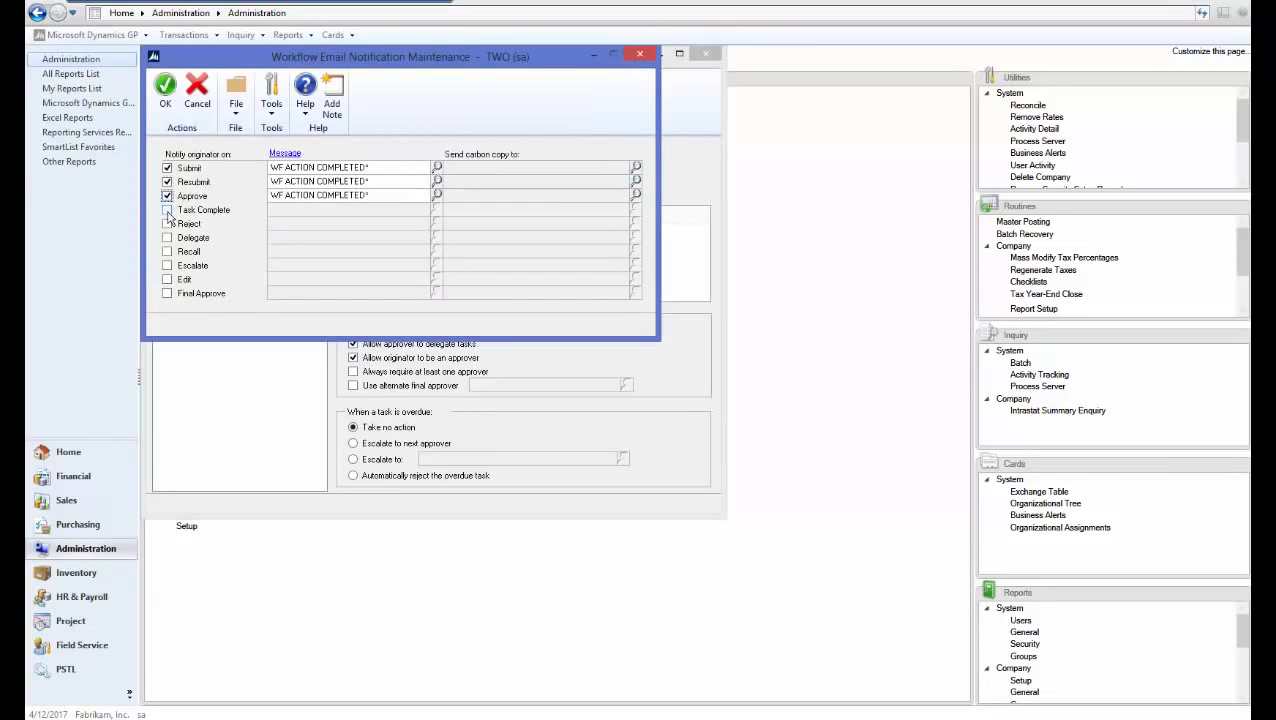
{"action": "left_click", "coordinate": [167, 210]}
{"action": "left_click", "coordinate": [167, 224]}
{"action": "left_click", "coordinate": [167, 238]}
{"action": "left_click", "coordinate": [167, 266]}
{"action": "left_click", "coordinate": [167, 252]}
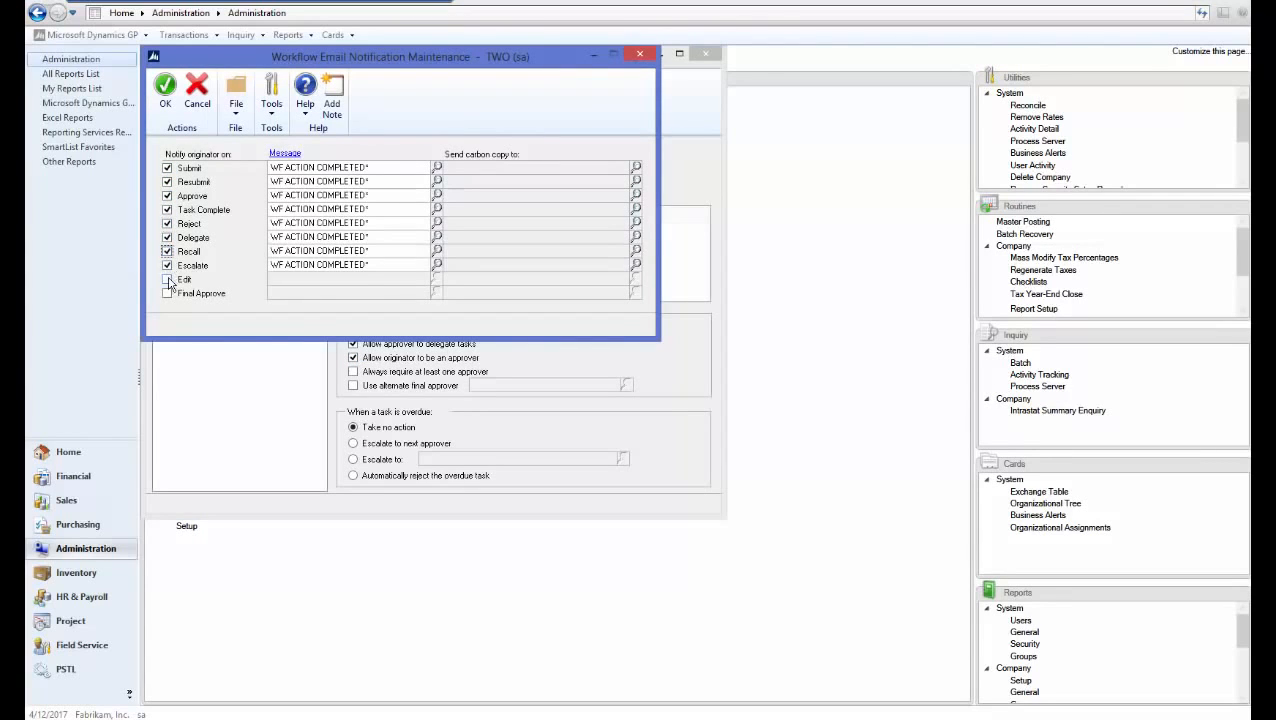
{"action": "left_click", "coordinate": [167, 280]}
{"action": "left_click", "coordinate": [167, 294]}
{"action": "left_click", "coordinate": [166, 92]}
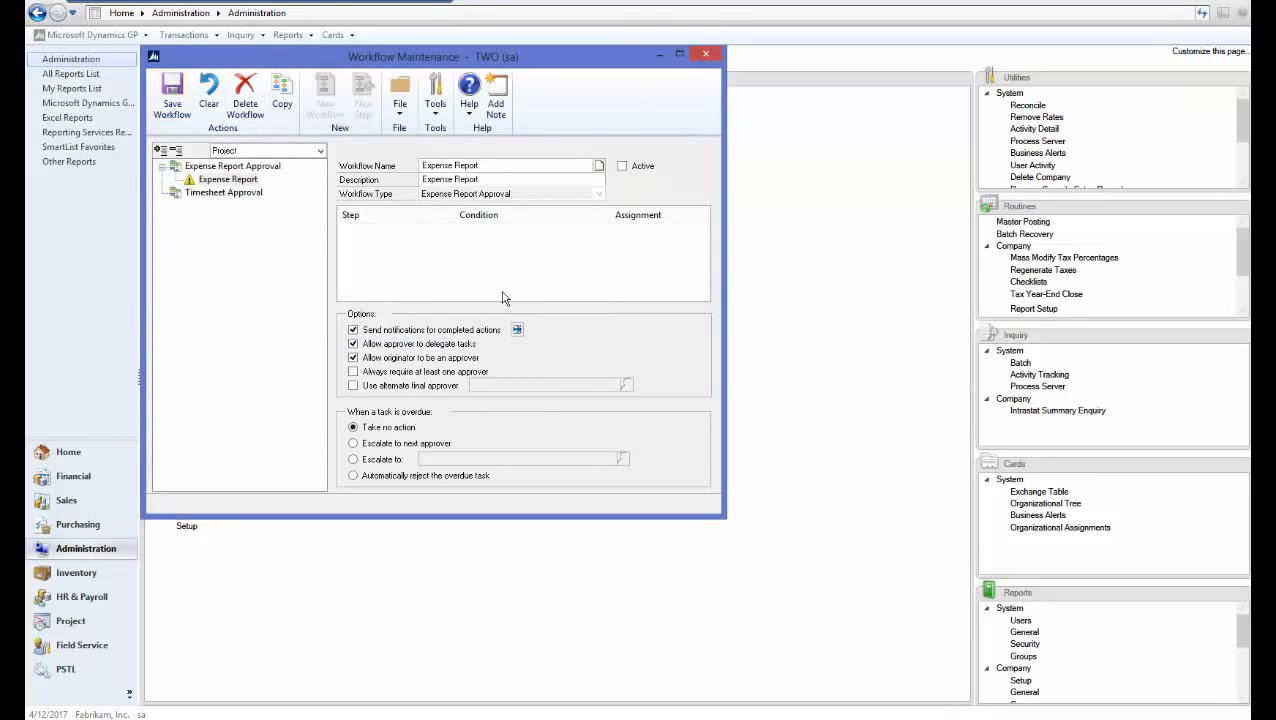
{"action": "left_click", "coordinate": [190, 118]}
Add a new workflow step named Test1 with description Test
{"action": "left_click", "coordinate": [360, 110]}
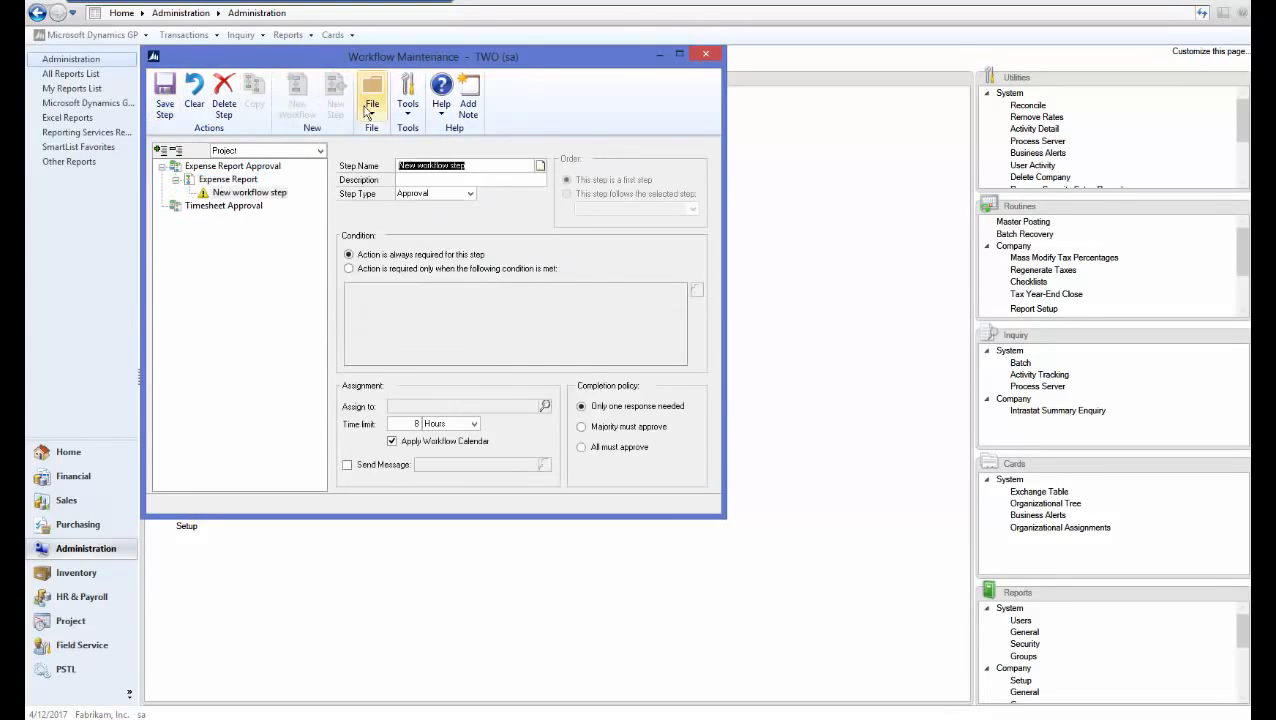
{"action": "type", "text": "Te"}
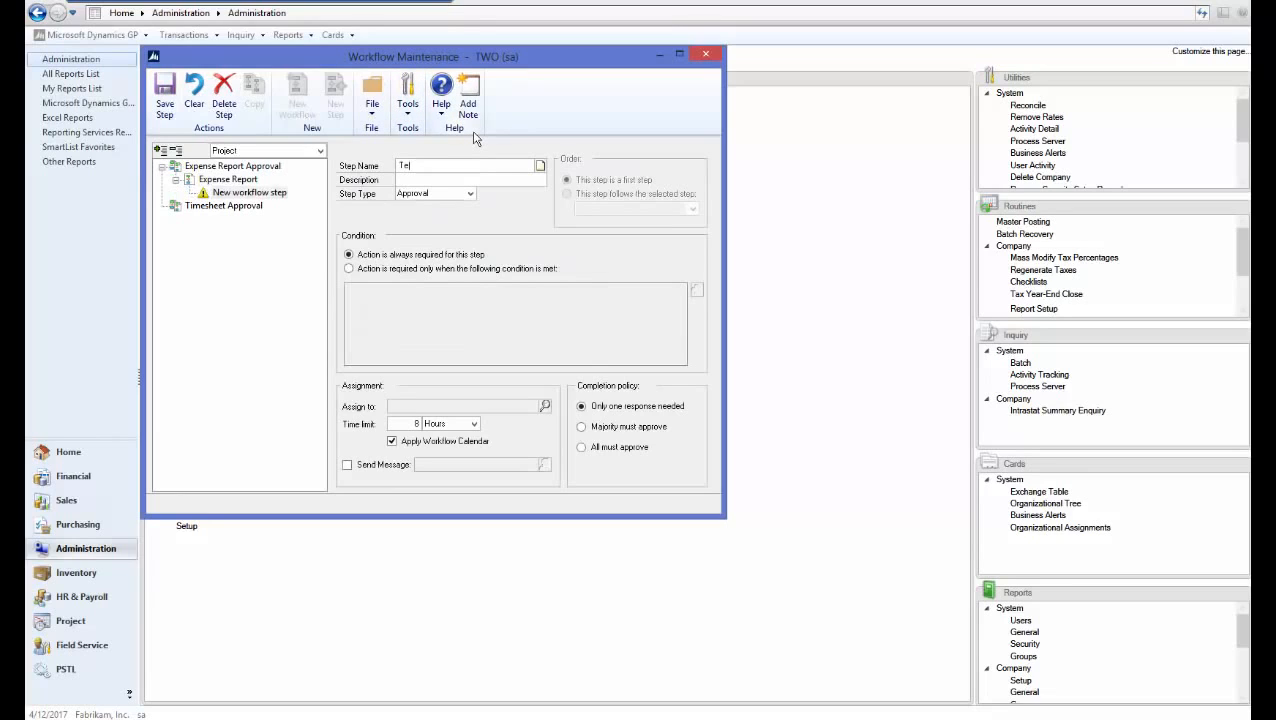
{"action": "type", "text": "st1"}
{"action": "key", "text": "Tab"}
{"action": "type", "text": "Te"}
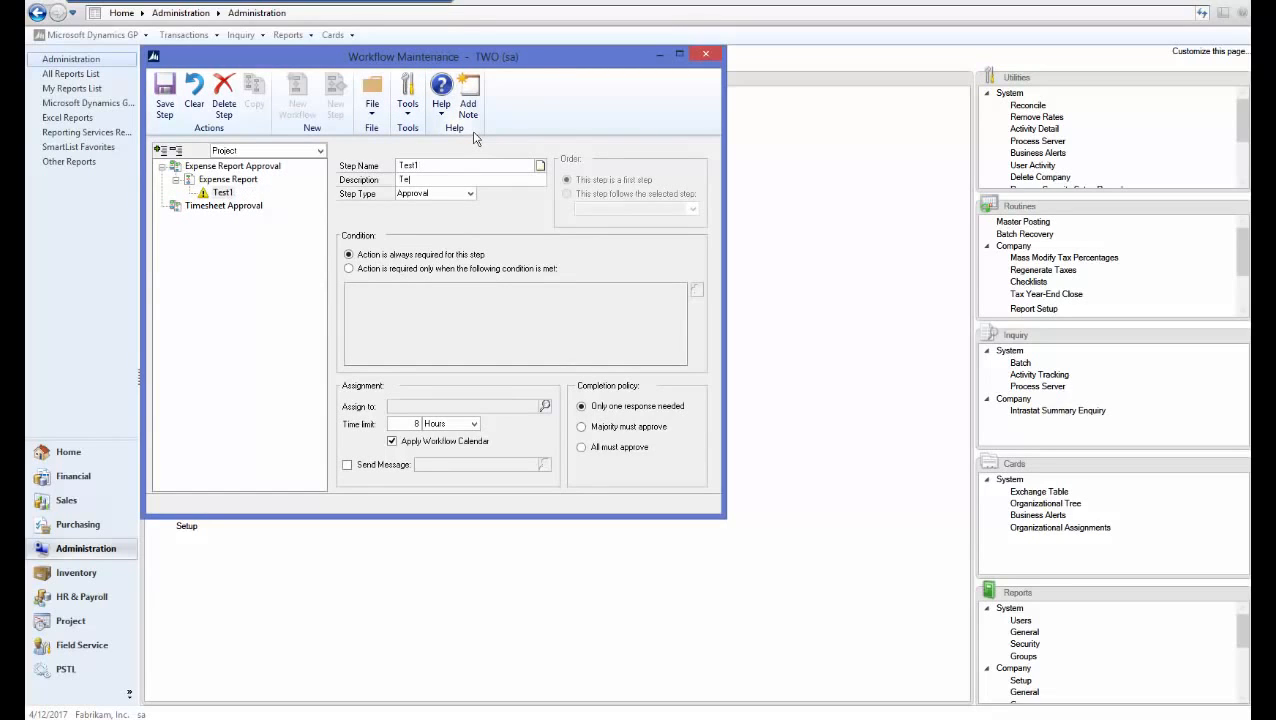
{"action": "type", "text": "st"}
{"action": "key", "text": "Tab"}
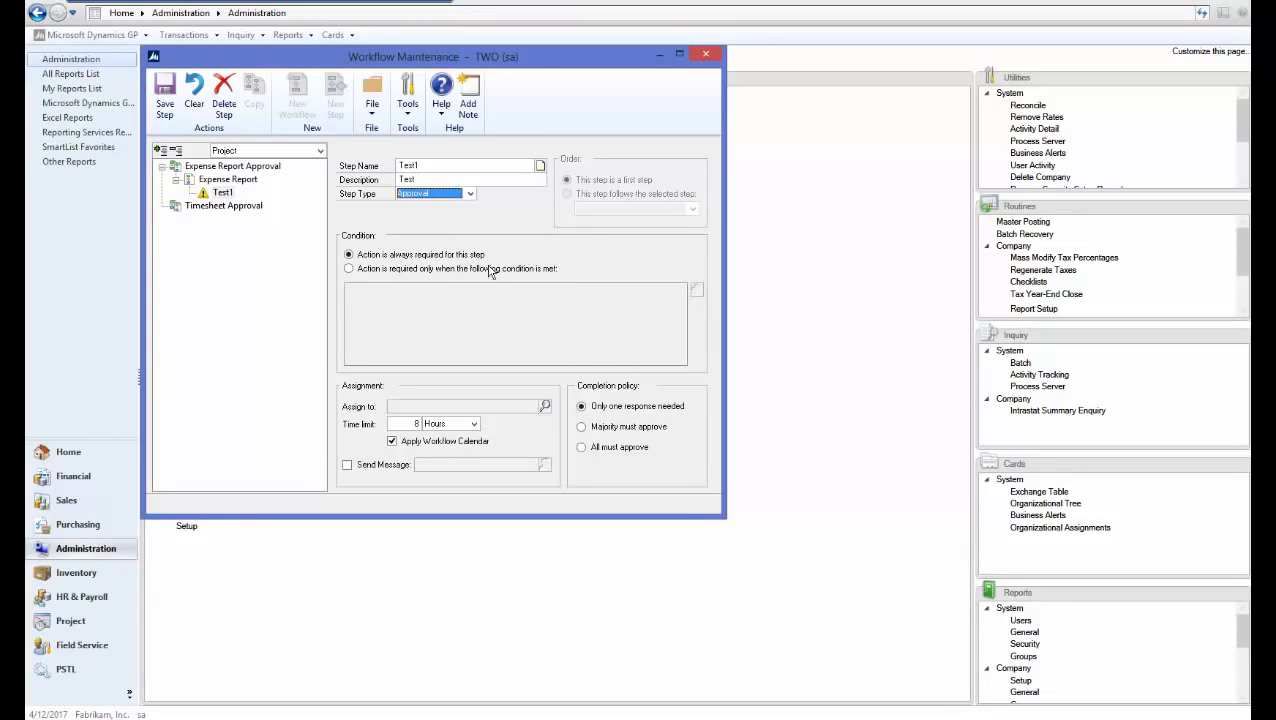
Assign step Test1 to the approver user with Send Message on, and save it
{"action": "left_click", "coordinate": [544, 406]}
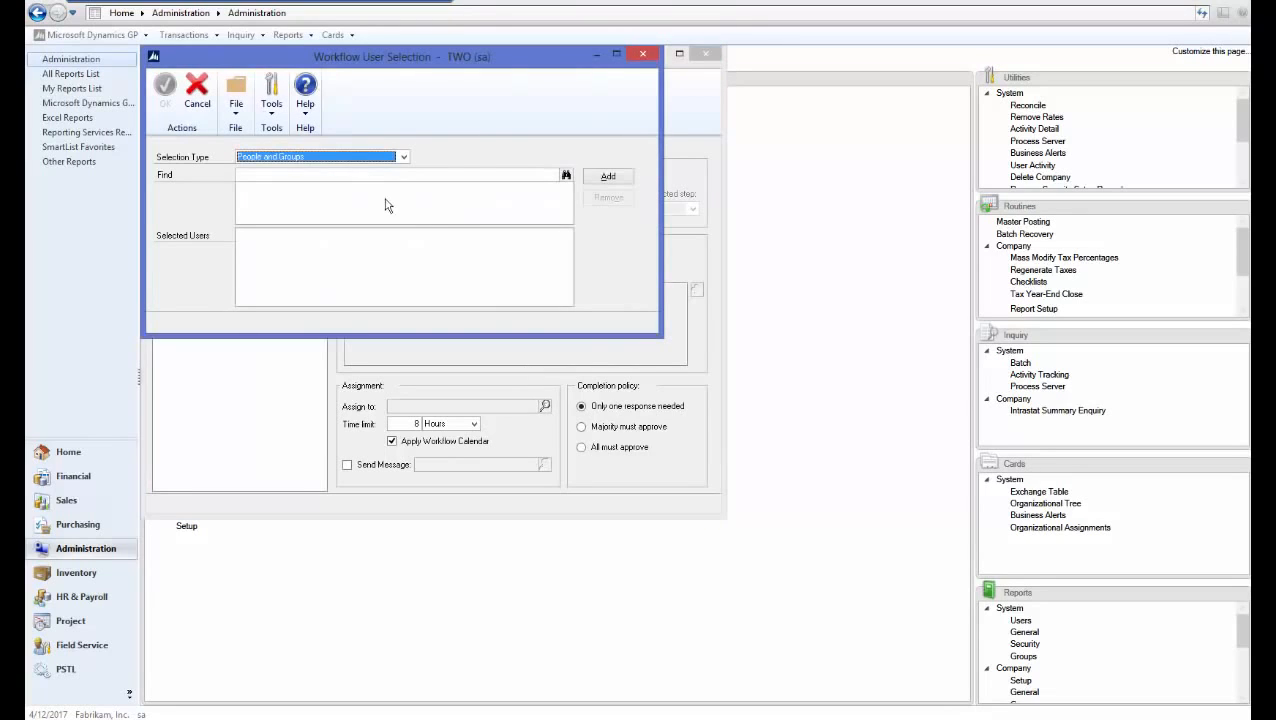
{"action": "left_click", "coordinate": [371, 176]}
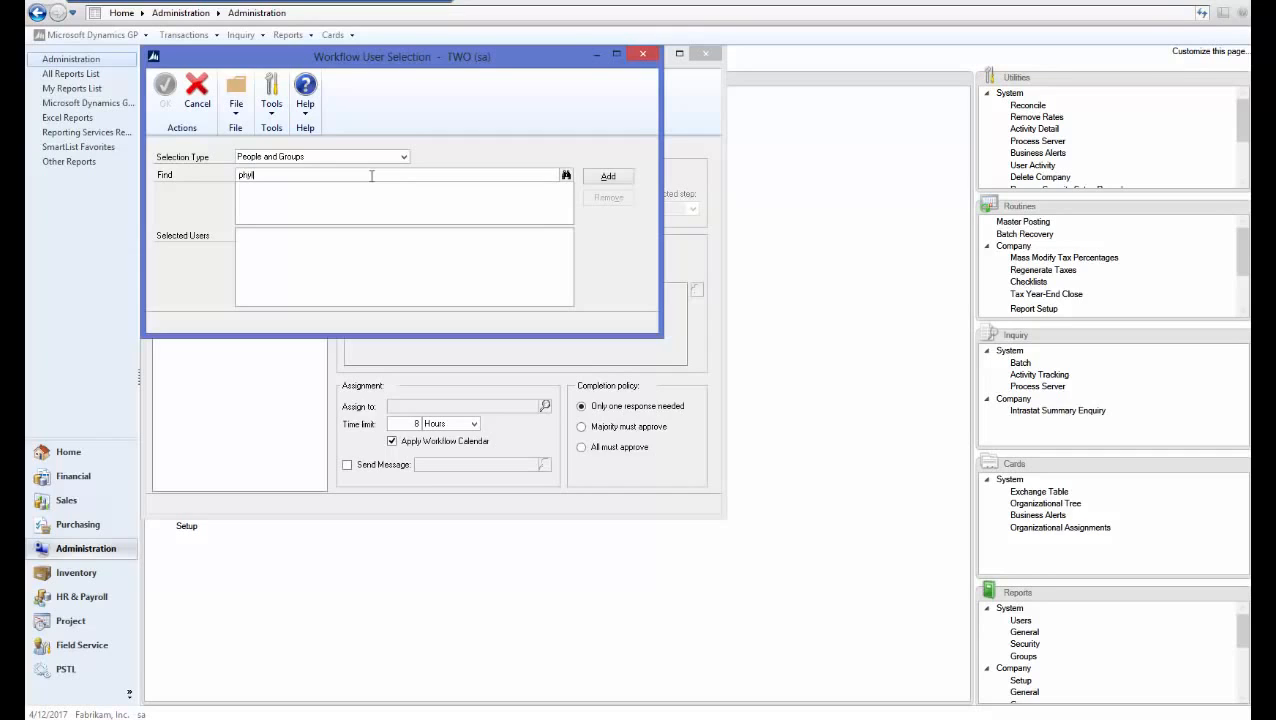
{"action": "key", "text": "Tab"}
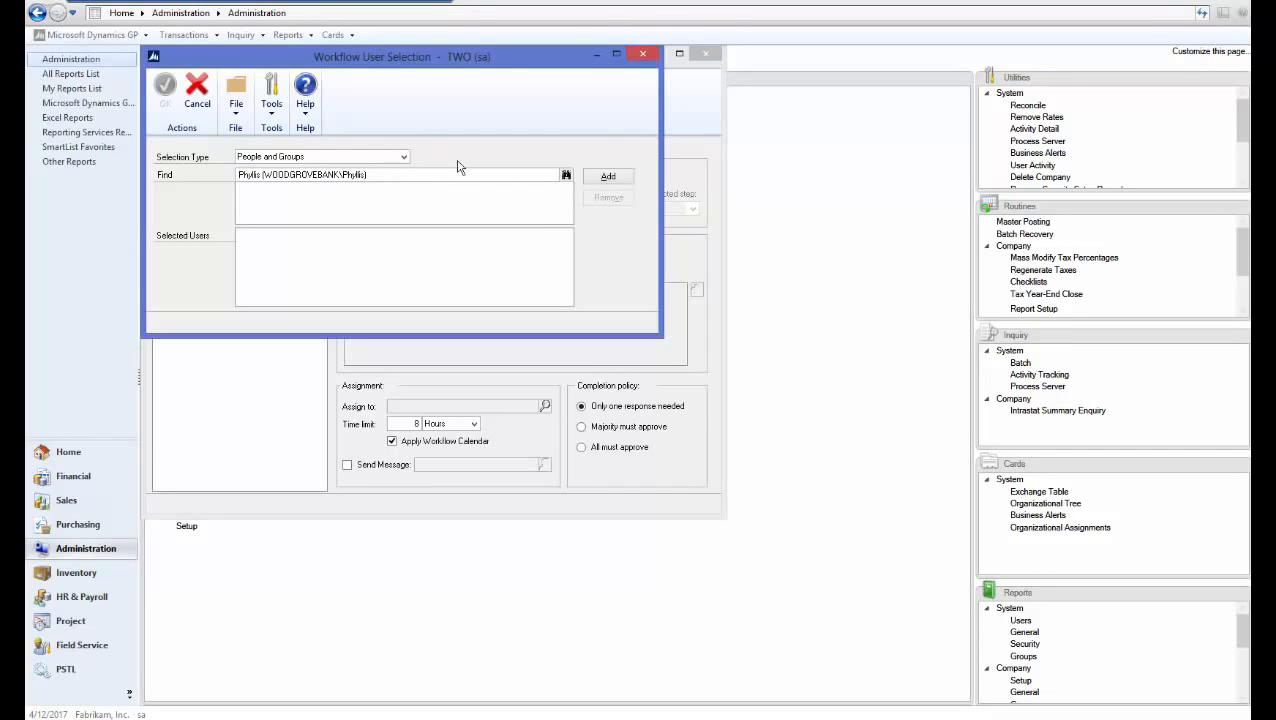
{"action": "left_click", "coordinate": [607, 176]}
{"action": "left_click", "coordinate": [165, 86]}
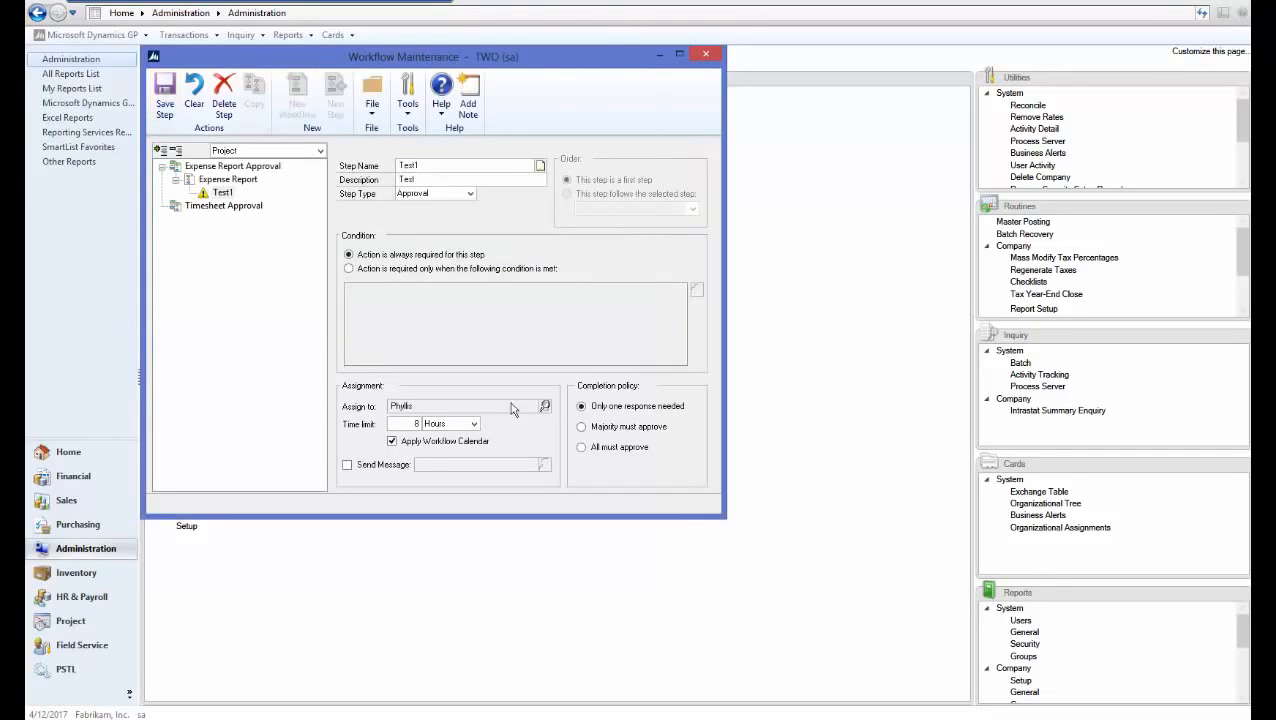
{"action": "left_click", "coordinate": [347, 465]}
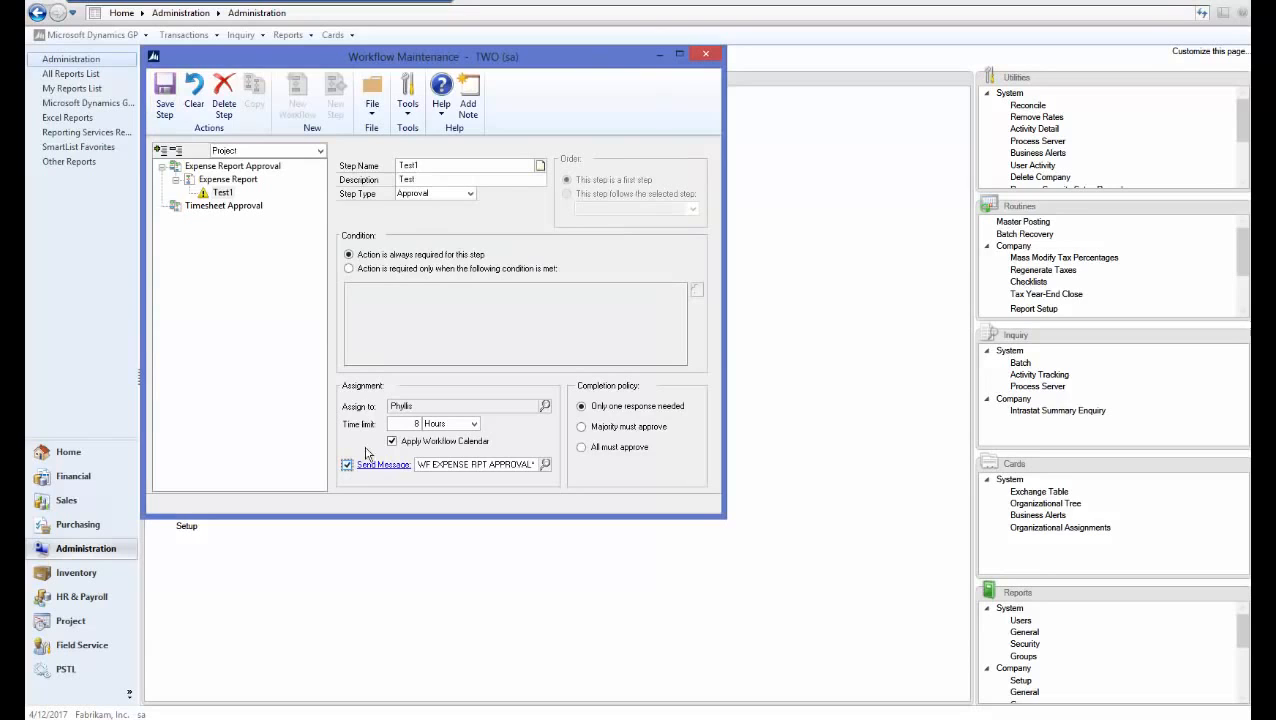
{"action": "left_click", "coordinate": [167, 113]}
Mark the Expense Report workflow Active, save it, and close Workflow Maintenance
{"action": "left_click", "coordinate": [228, 179]}
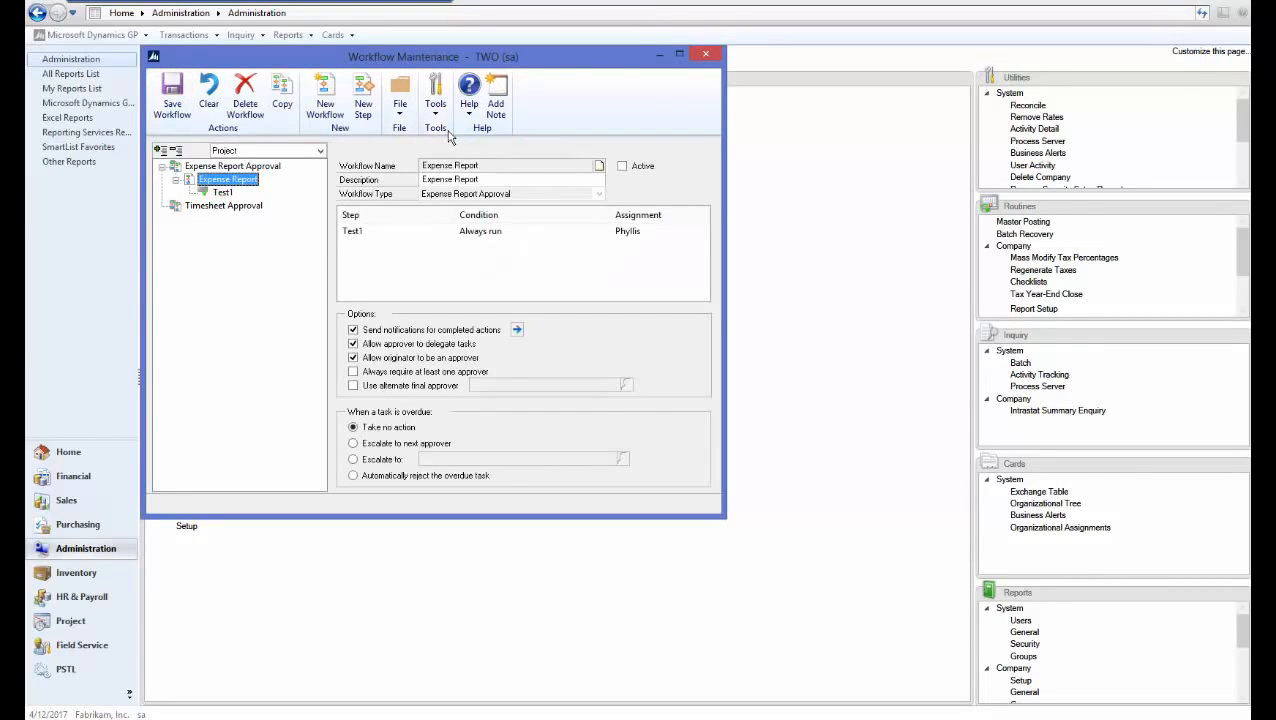
{"action": "left_click", "coordinate": [622, 166]}
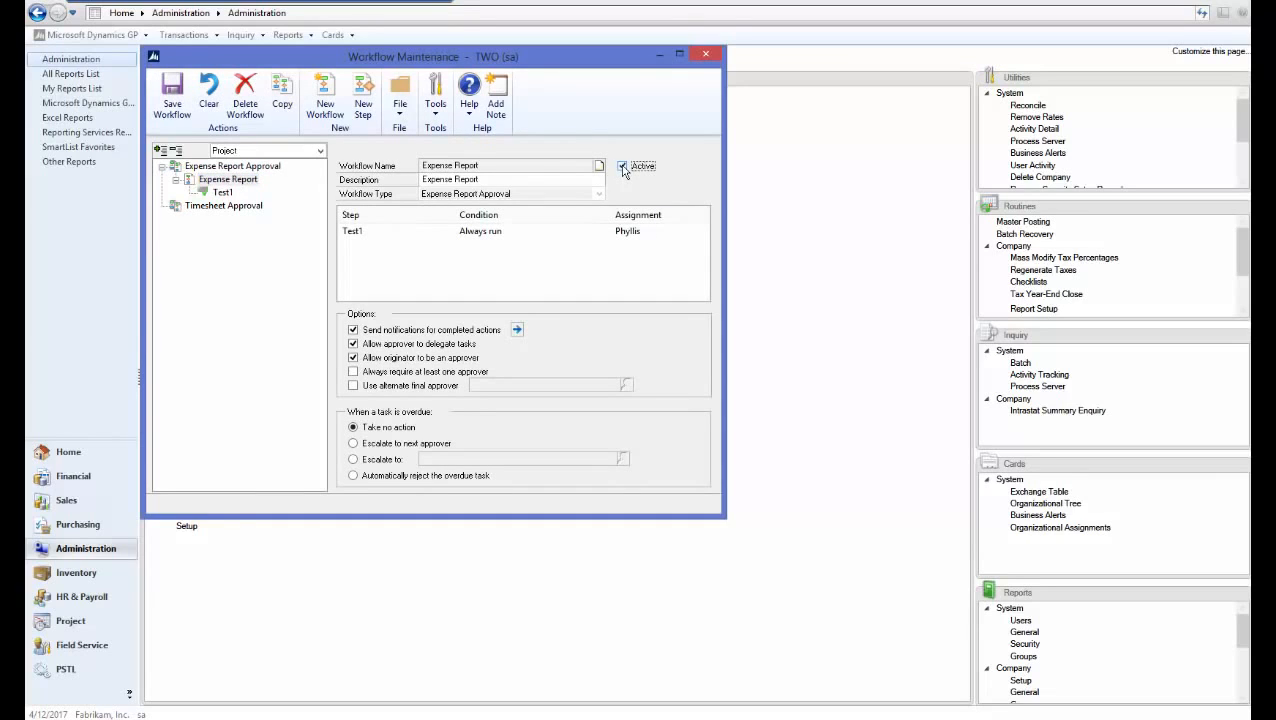
{"action": "left_click", "coordinate": [172, 110]}
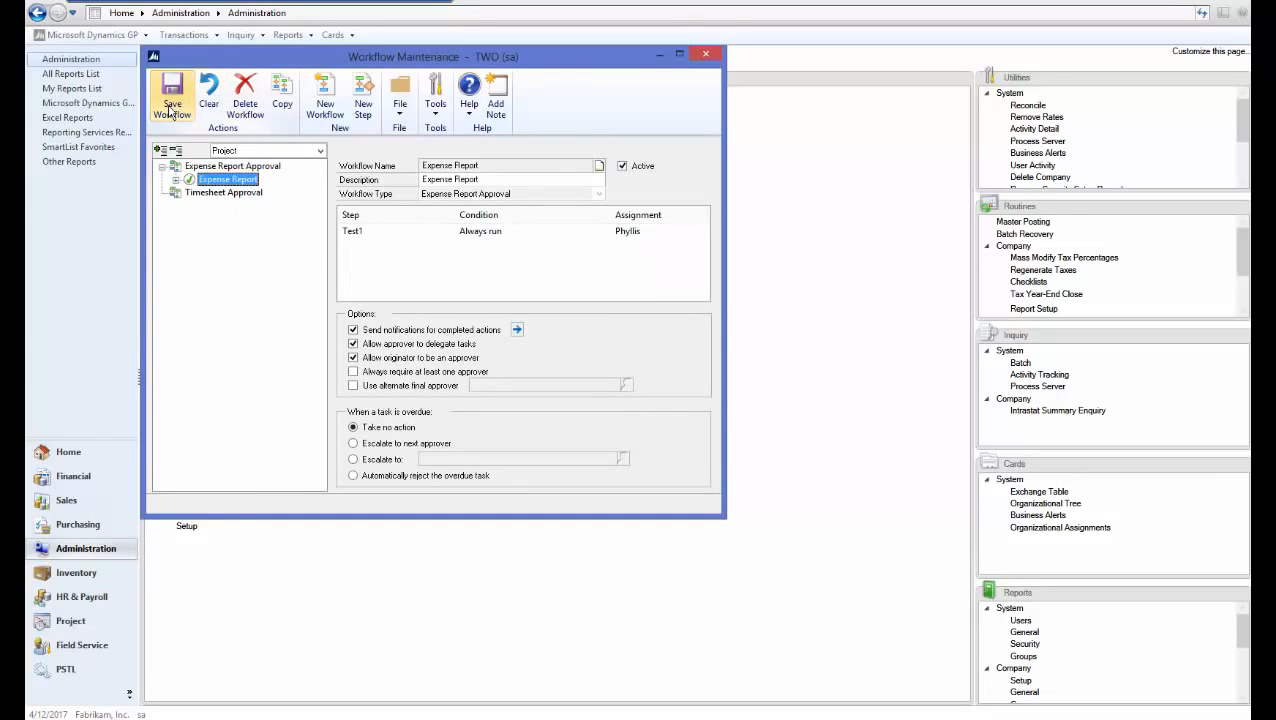
{"action": "left_click", "coordinate": [706, 56]}
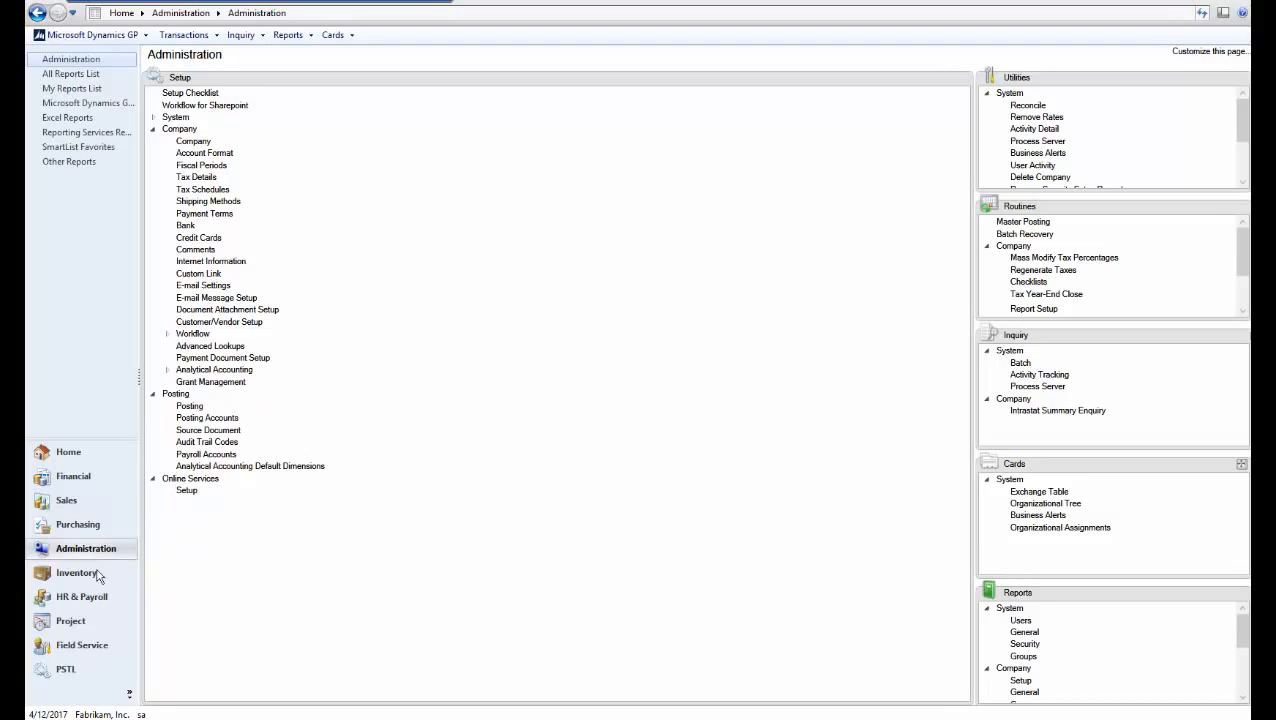
Start a new employee expense report with purpose TEST
{"action": "left_click", "coordinate": [73, 624]}
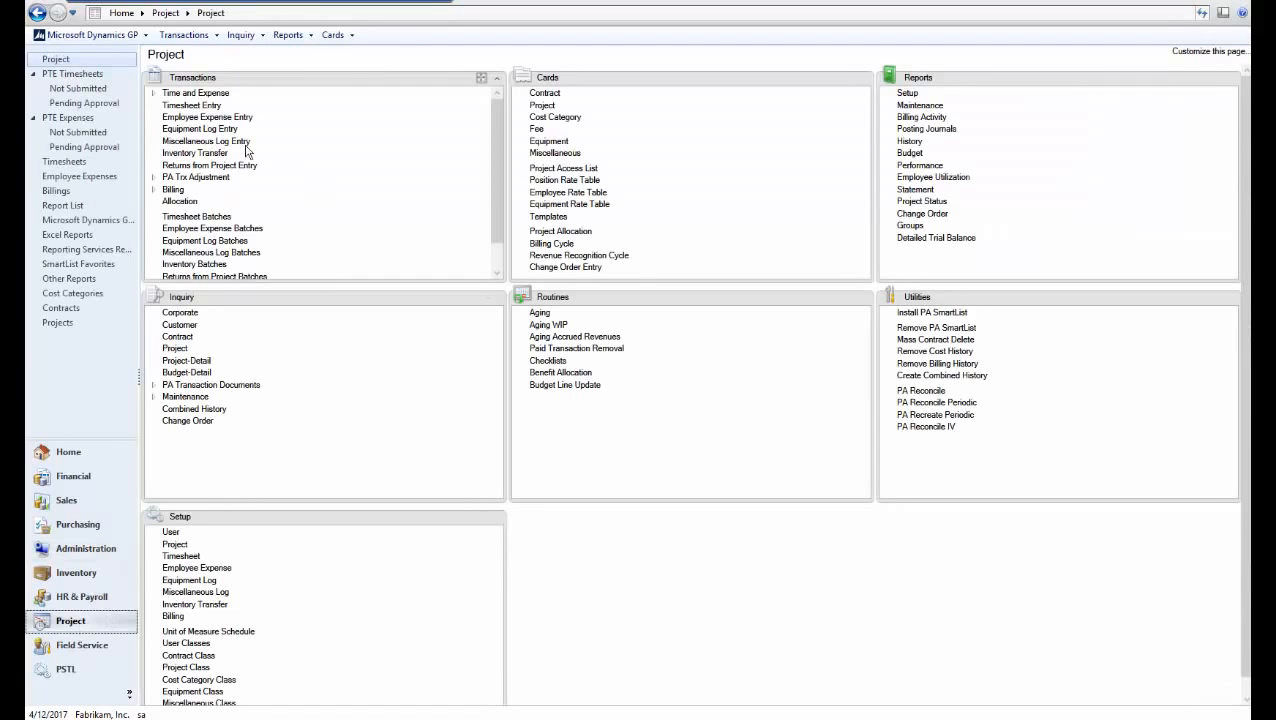
{"action": "left_click", "coordinate": [153, 94]}
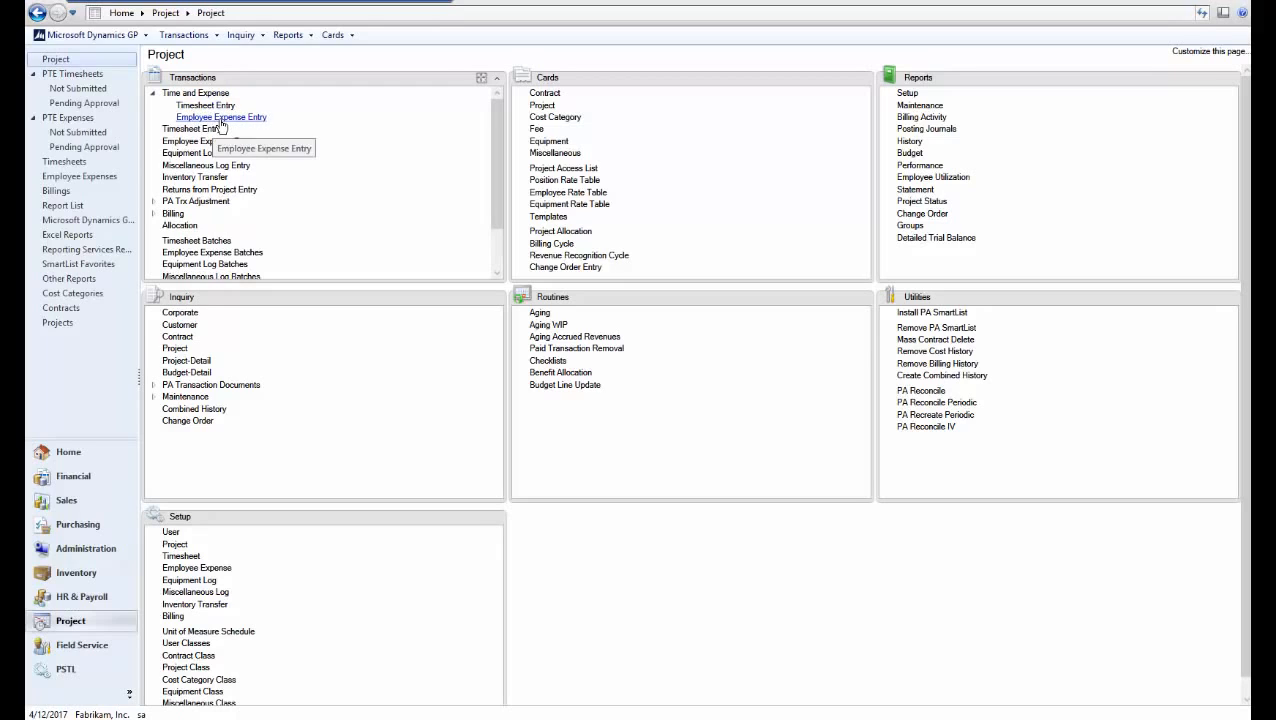
{"action": "left_click", "coordinate": [222, 118]}
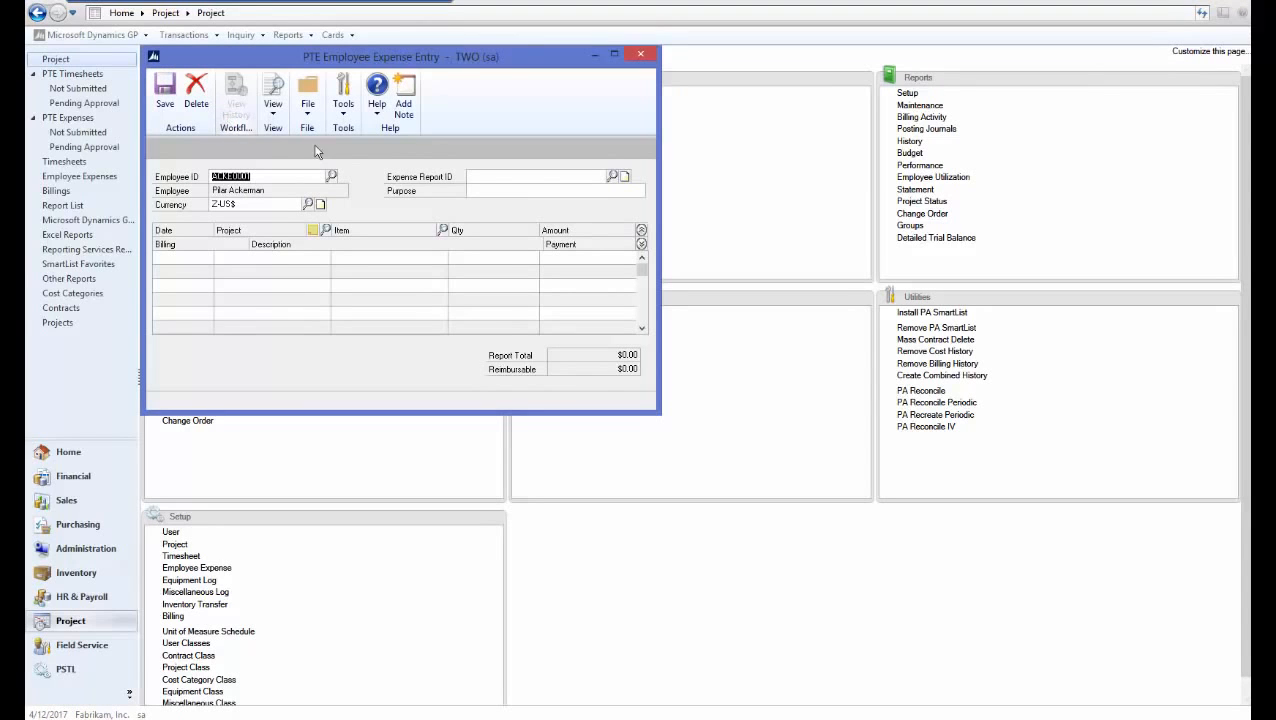
{"action": "left_click", "coordinate": [497, 181]}
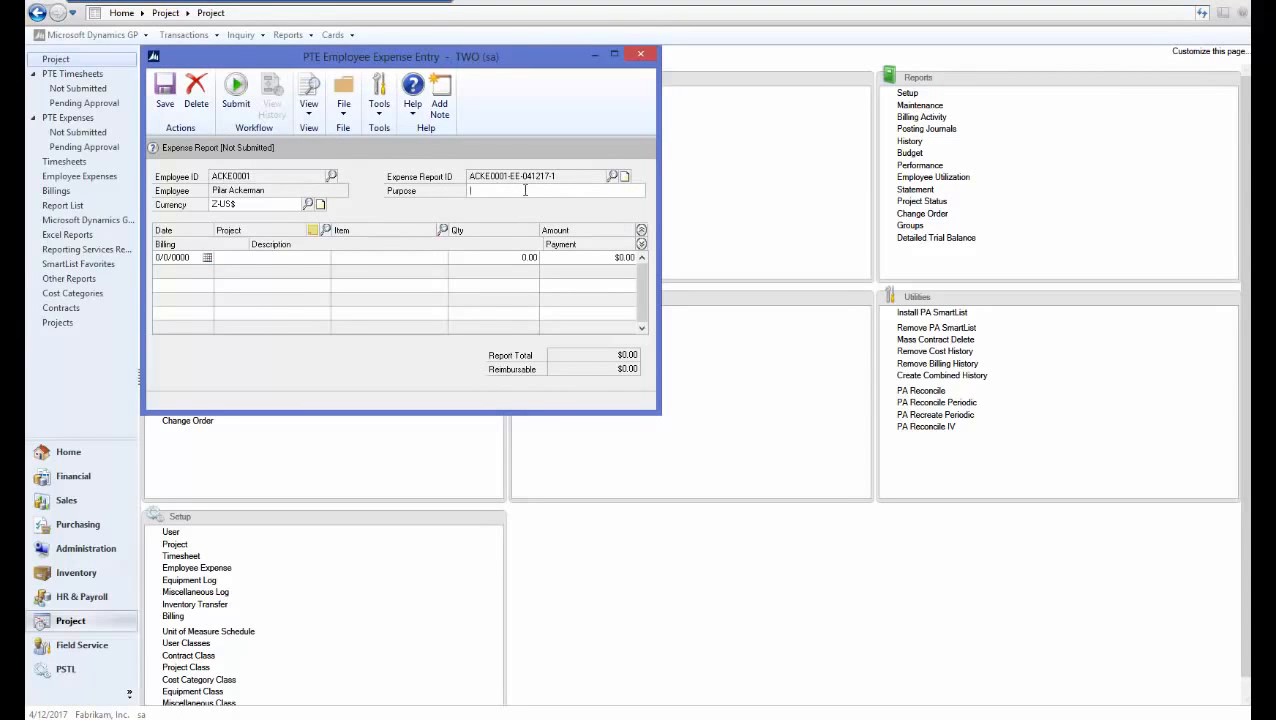
{"action": "key", "text": "Tab"}
{"action": "key", "text": "Tab"}
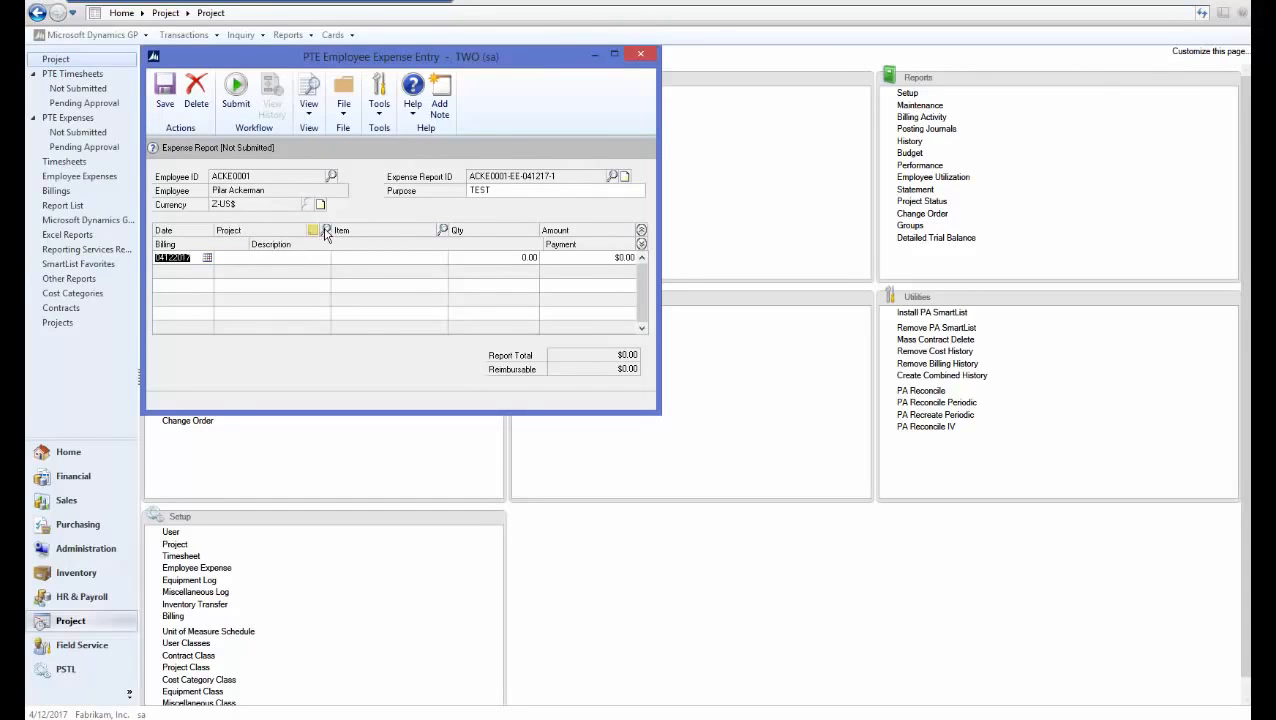
Add a HOTELEDGER AIRFARE line with quantity 1 ($100.00) and submit without comment
{"action": "left_click", "coordinate": [325, 232]}
{"action": "double_click", "coordinate": [198, 279]}
{"action": "left_click", "coordinate": [443, 230]}
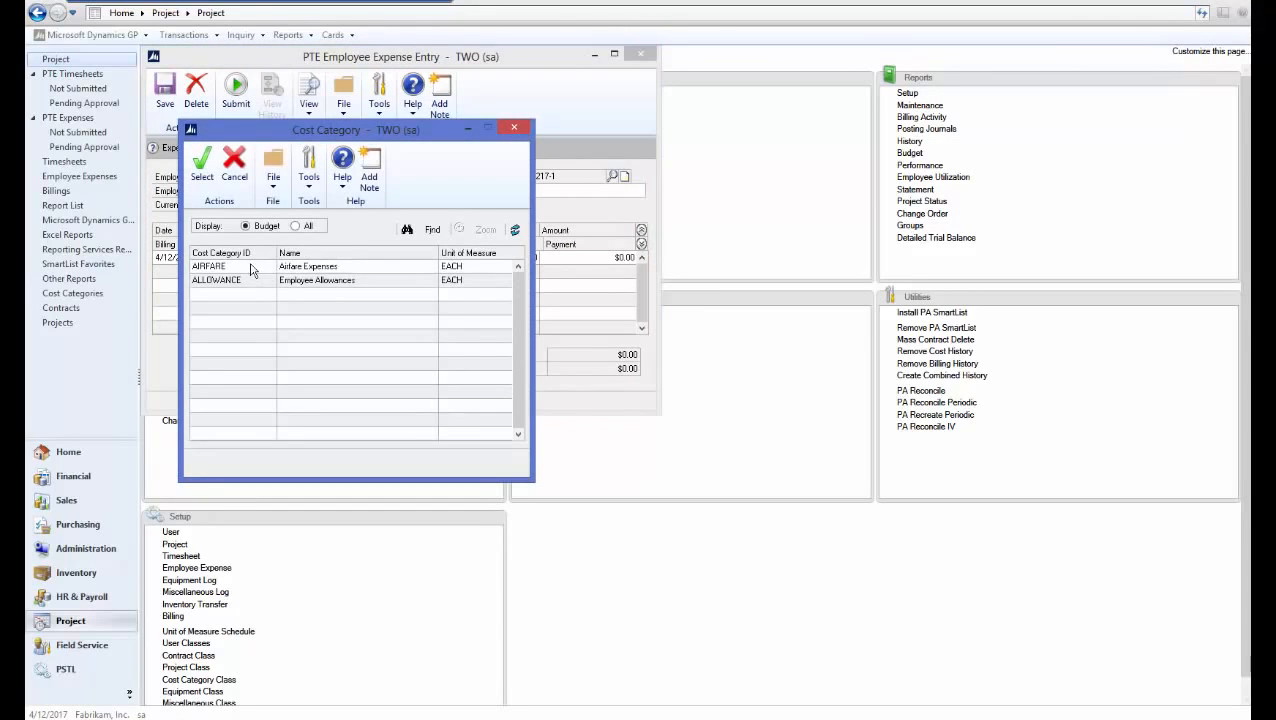
{"action": "double_click", "coordinate": [251, 270]}
{"action": "key", "text": "Tab"}
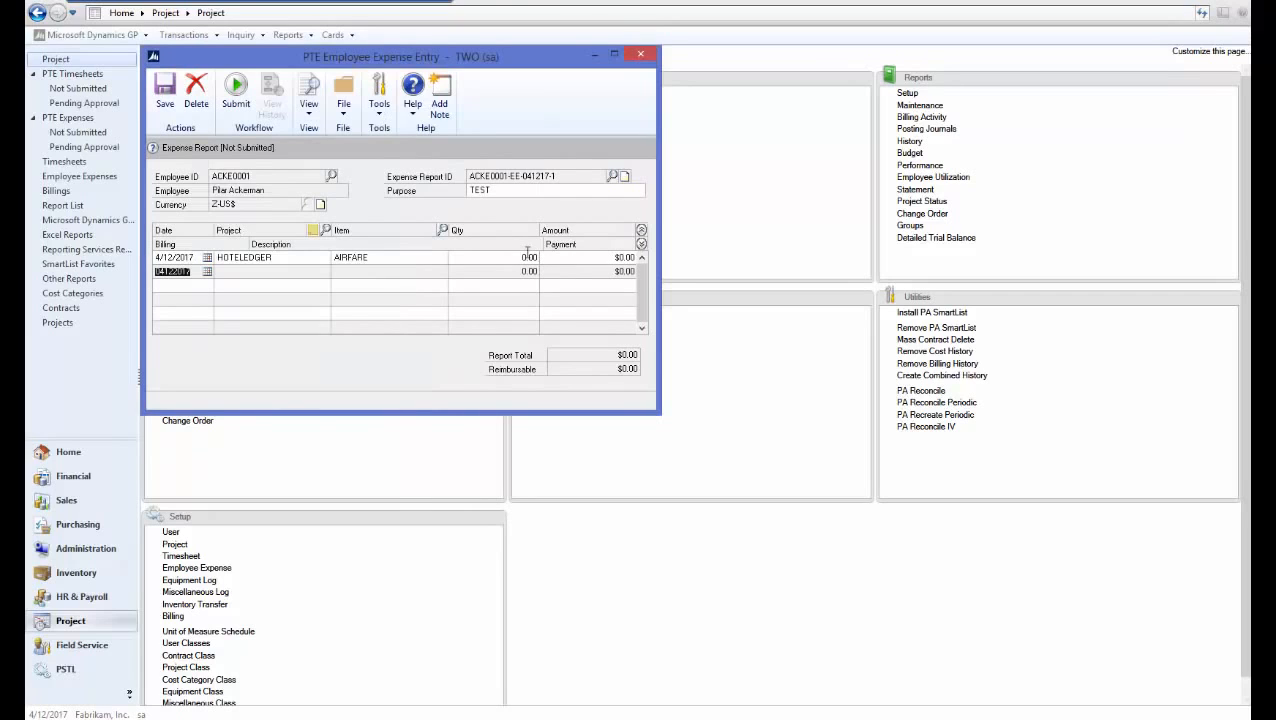
{"action": "left_click", "coordinate": [524, 257]}
{"action": "type", "text": "1"}
{"action": "key", "text": "Tab"}
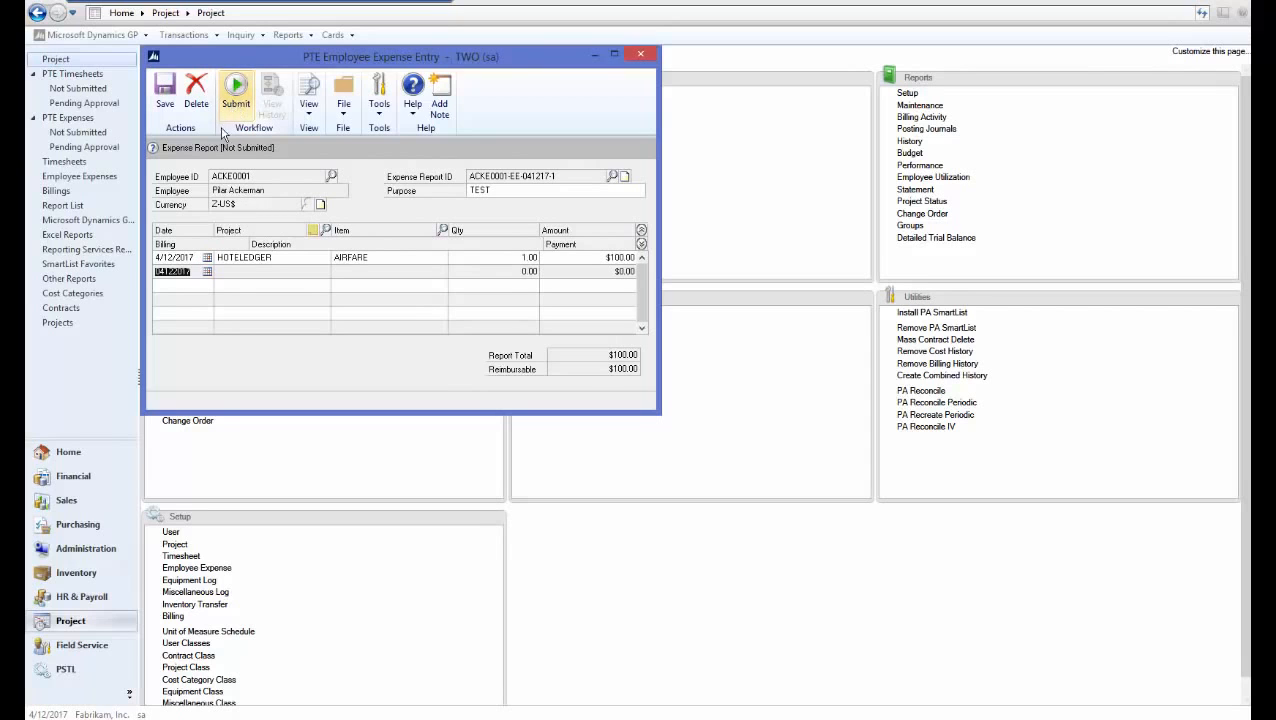
{"action": "left_click", "coordinate": [236, 95]}
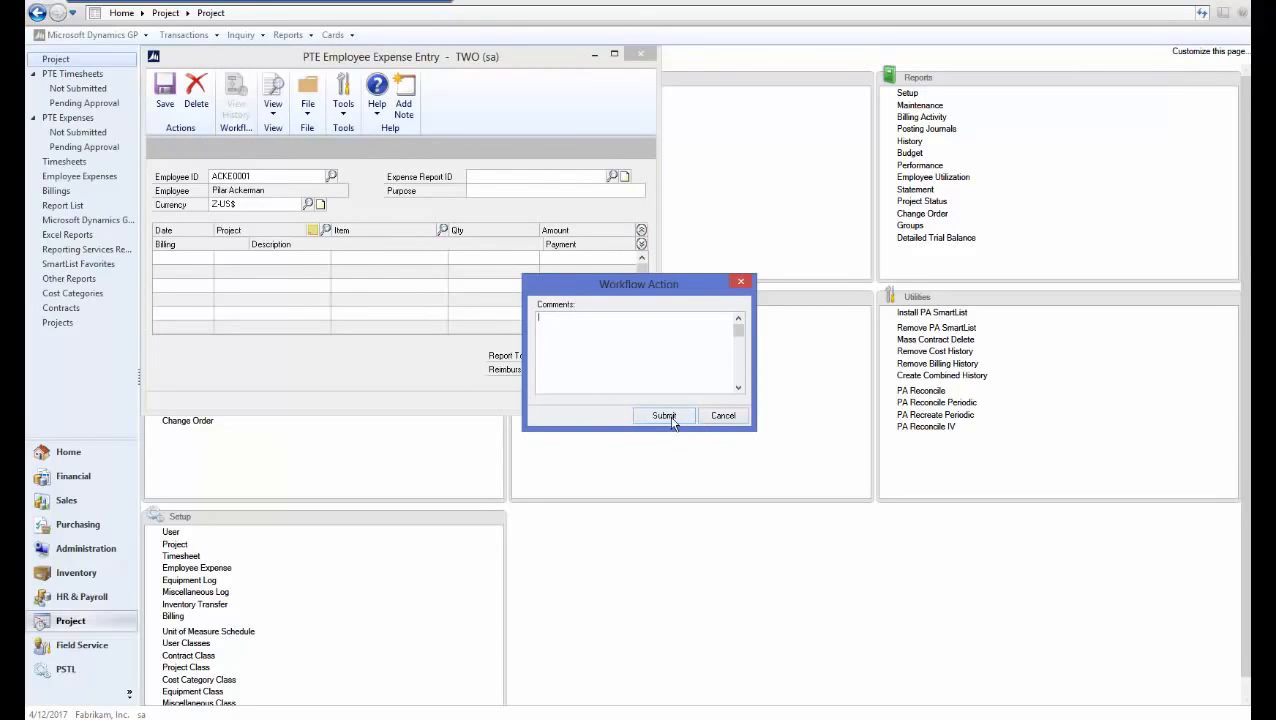
{"action": "left_click", "coordinate": [665, 417]}
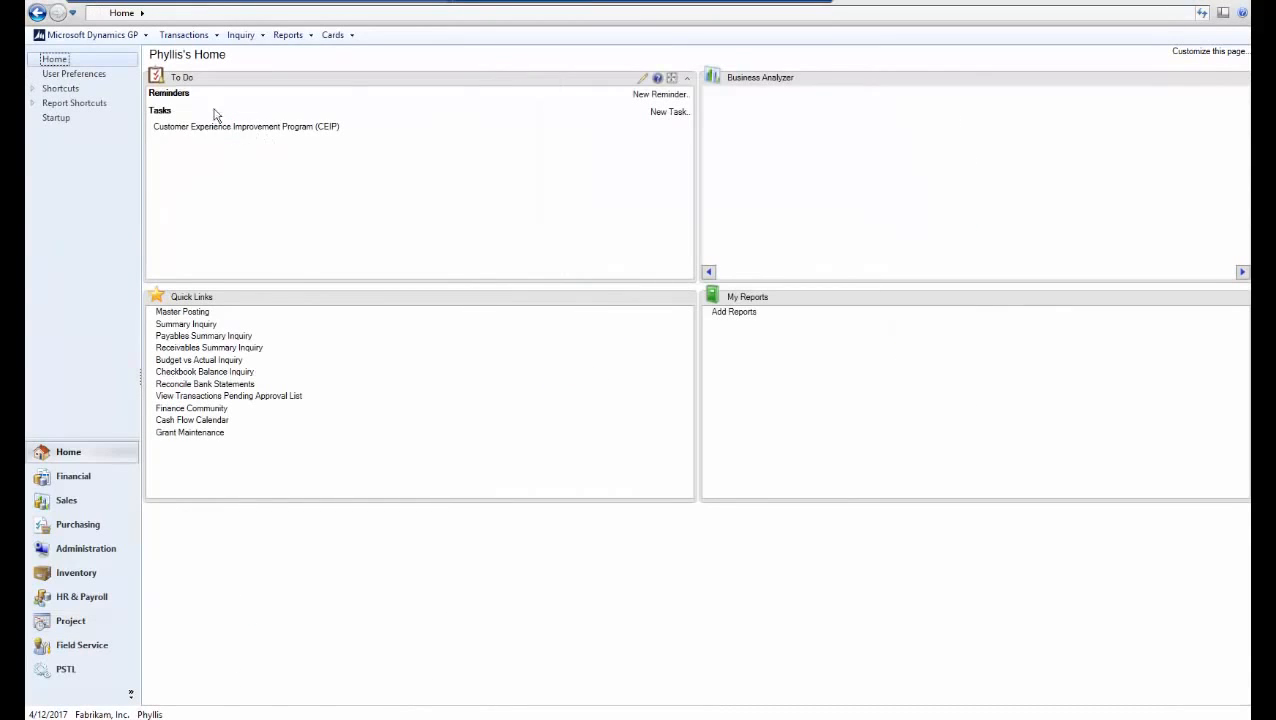
Approve the pending $100 TEST expense report, then go to the Administration page
{"action": "left_click", "coordinate": [70, 624]}
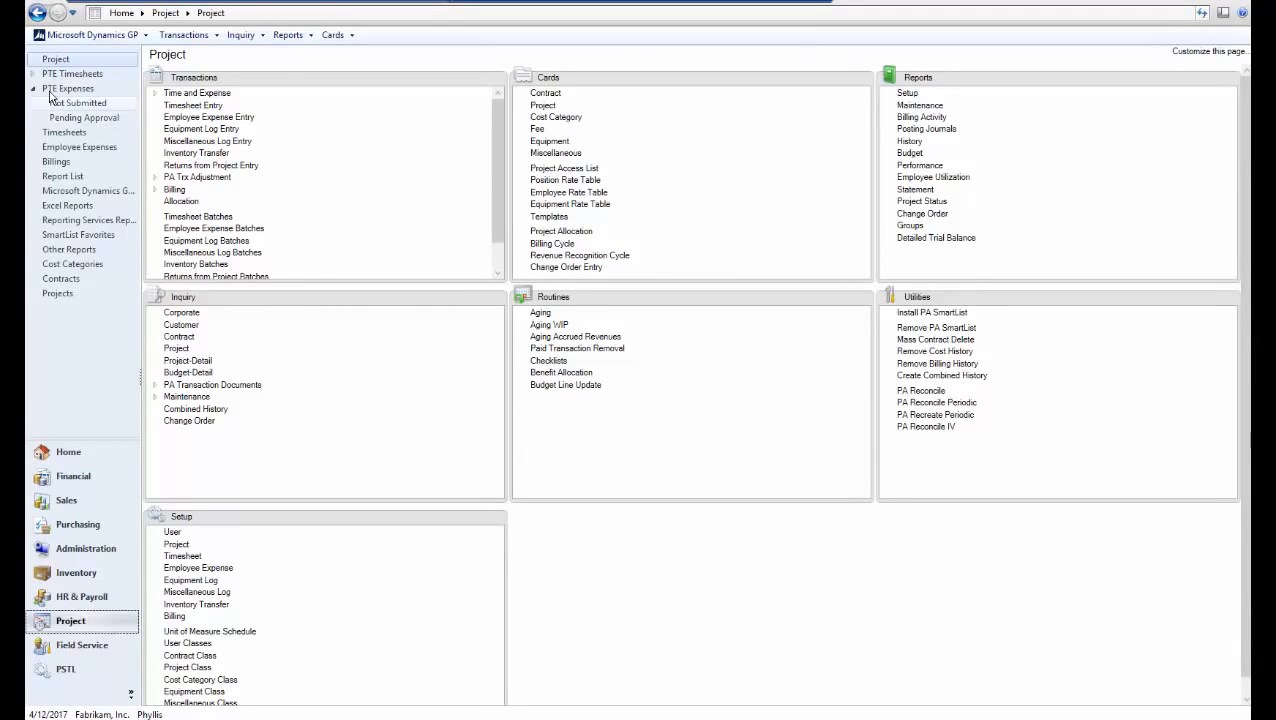
{"action": "left_click", "coordinate": [85, 118]}
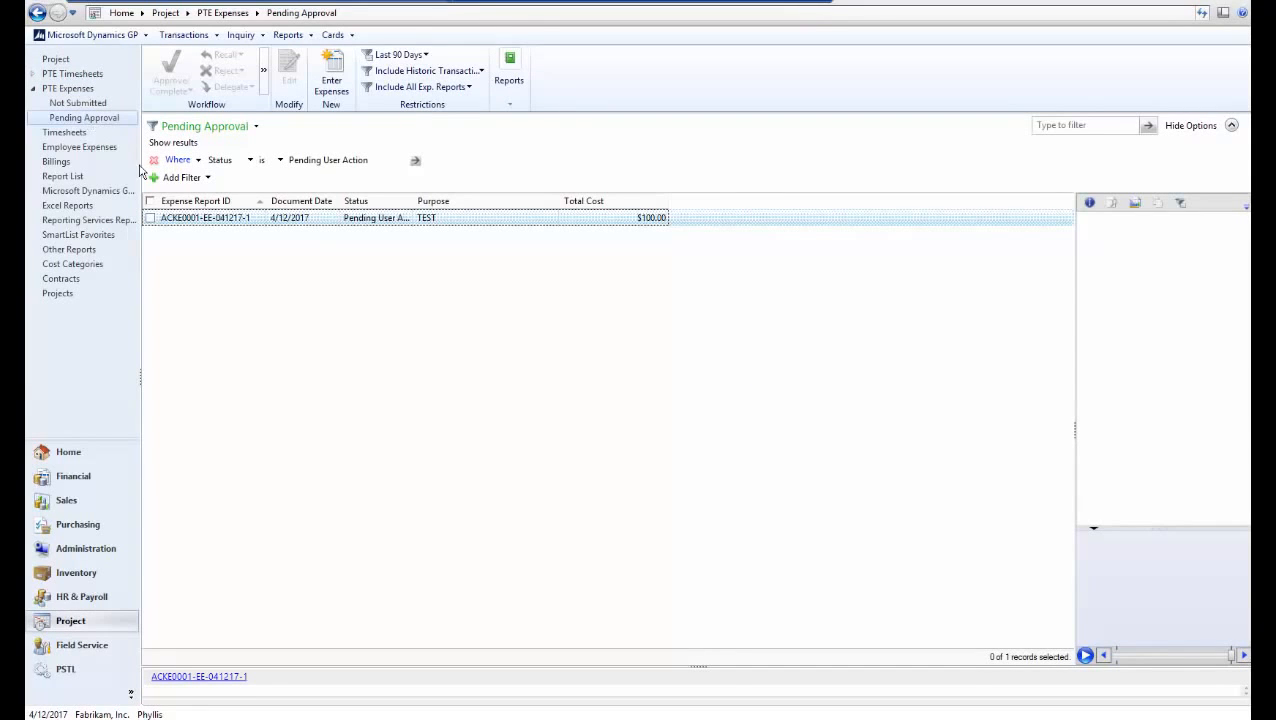
{"action": "left_click", "coordinate": [151, 220]}
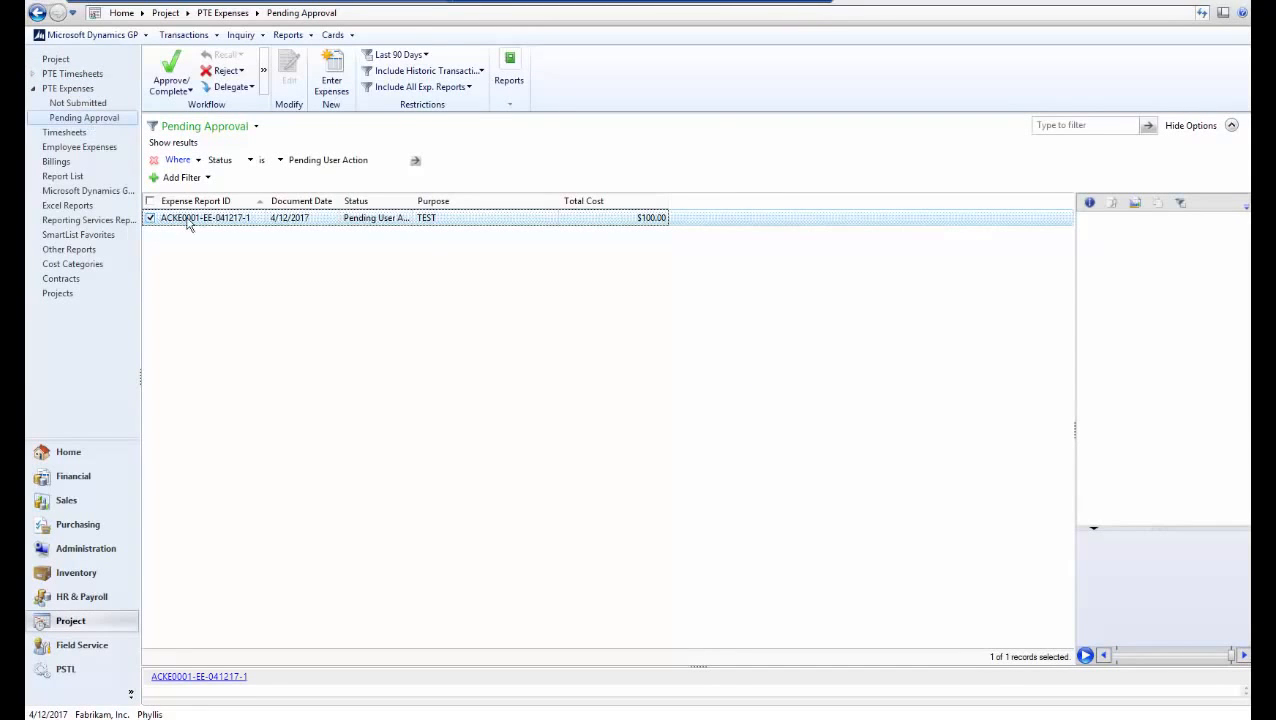
{"action": "left_click", "coordinate": [178, 91]}
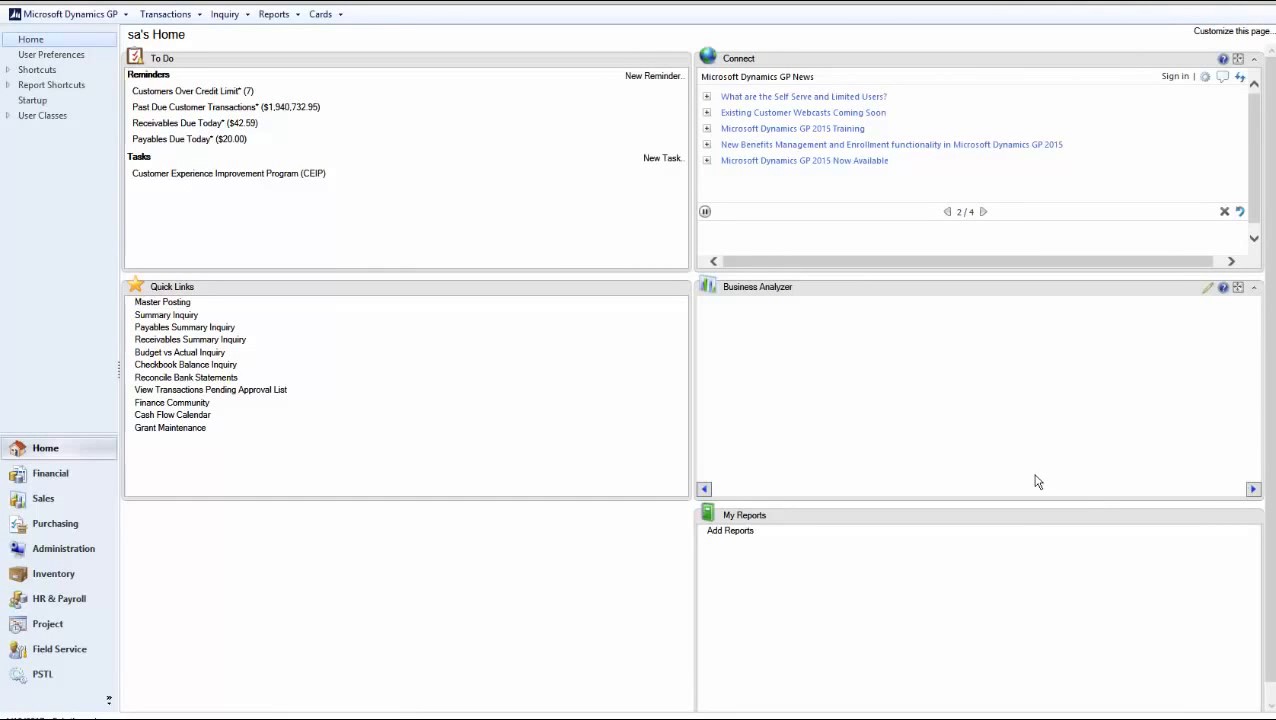
{"action": "left_click", "coordinate": [56, 550]}
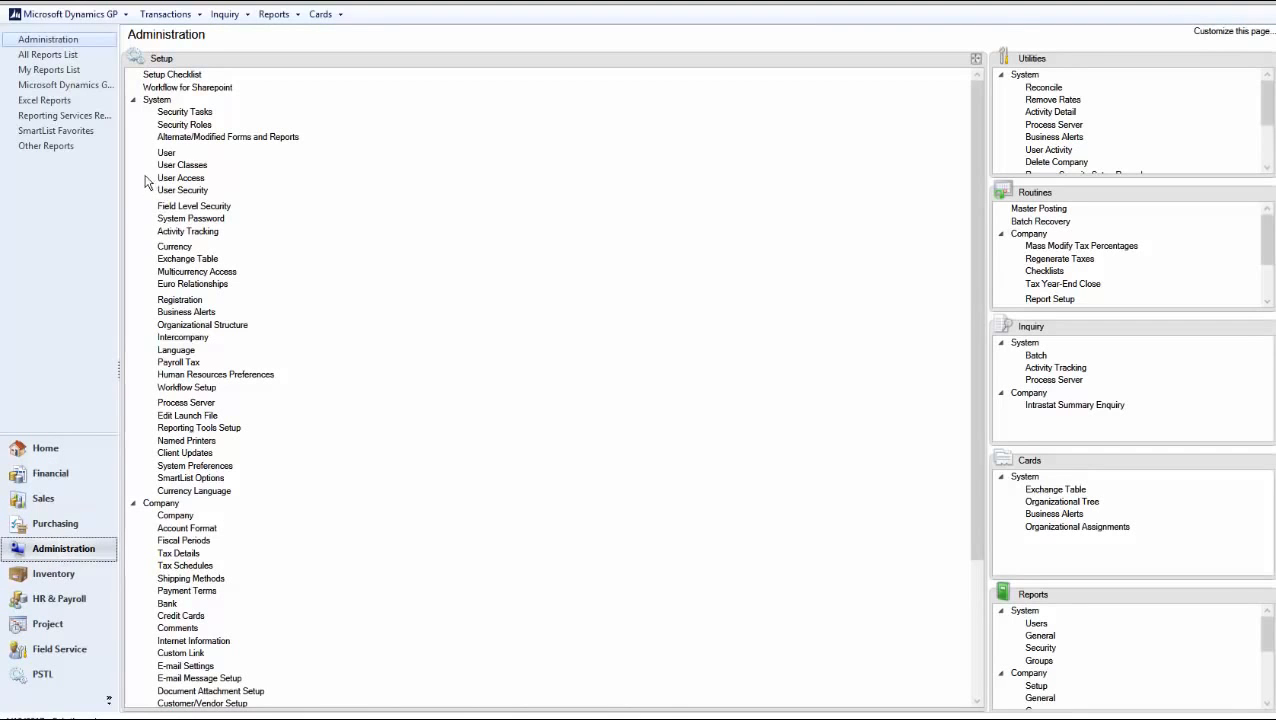
{"action": "left_click", "coordinate": [134, 101]}
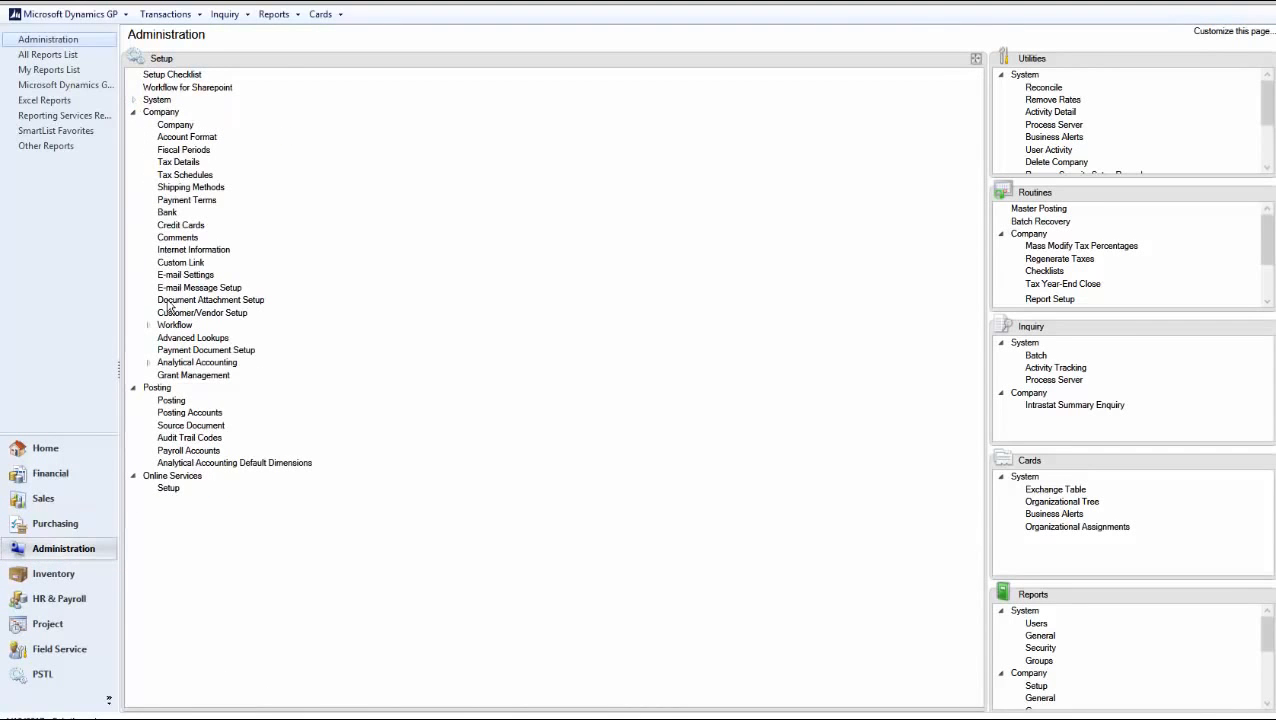
Add Administrator as manager of Payroll's Employee Skills Approval type in Workflow Maintenance
{"action": "left_click", "coordinate": [175, 327]}
{"action": "left_click", "coordinate": [232, 341]}
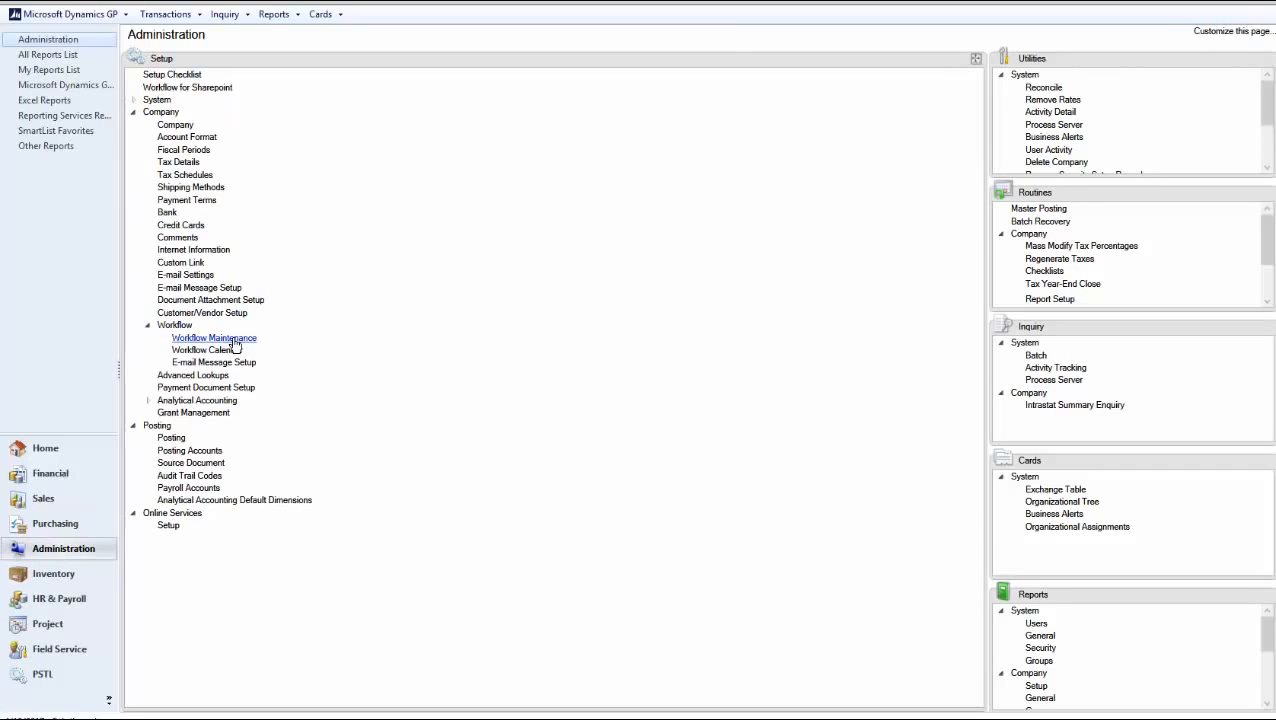
{"action": "left_click", "coordinate": [250, 135]}
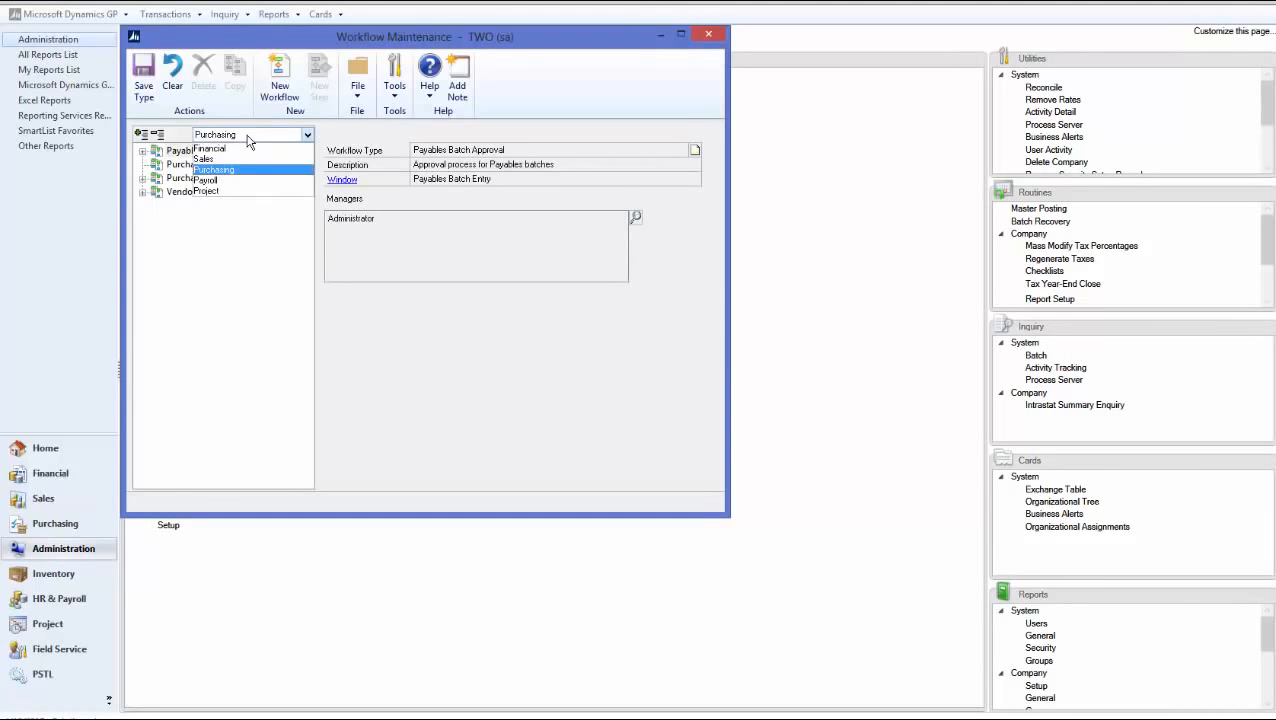
{"action": "left_click", "coordinate": [226, 181]}
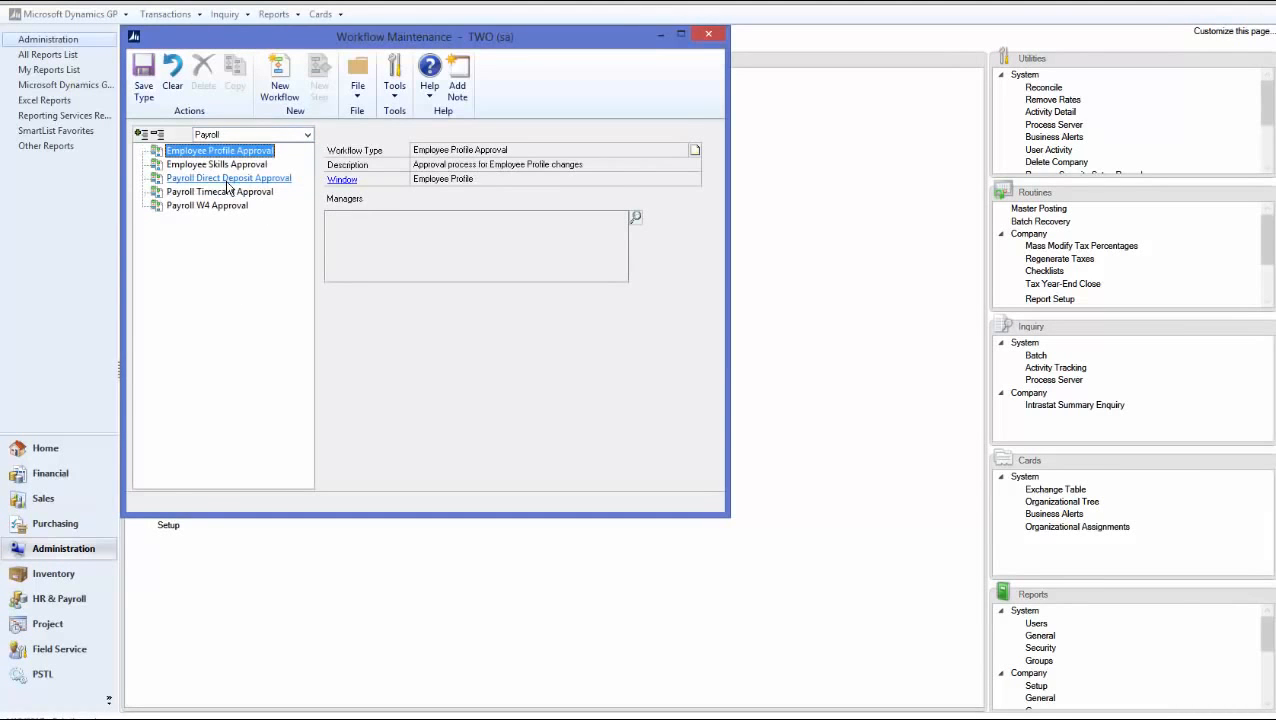
{"action": "left_click", "coordinate": [216, 165]}
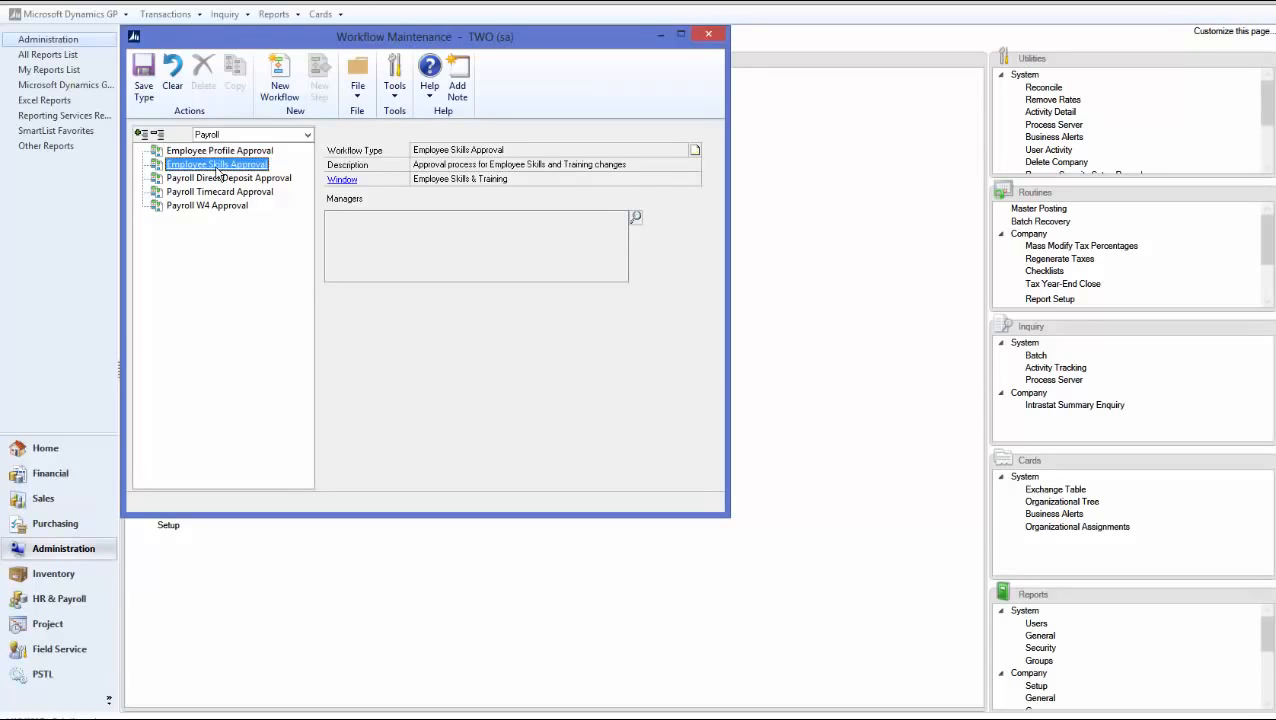
{"action": "left_click", "coordinate": [634, 218]}
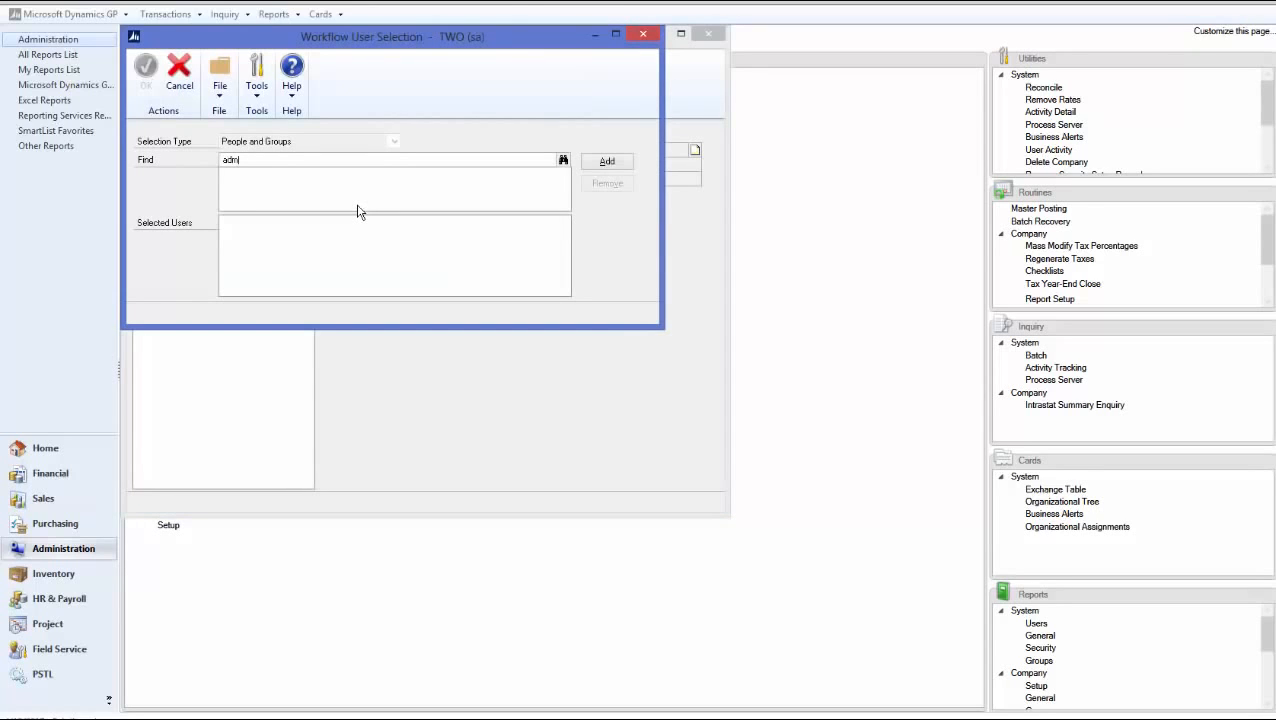
{"action": "key", "text": "Tab"}
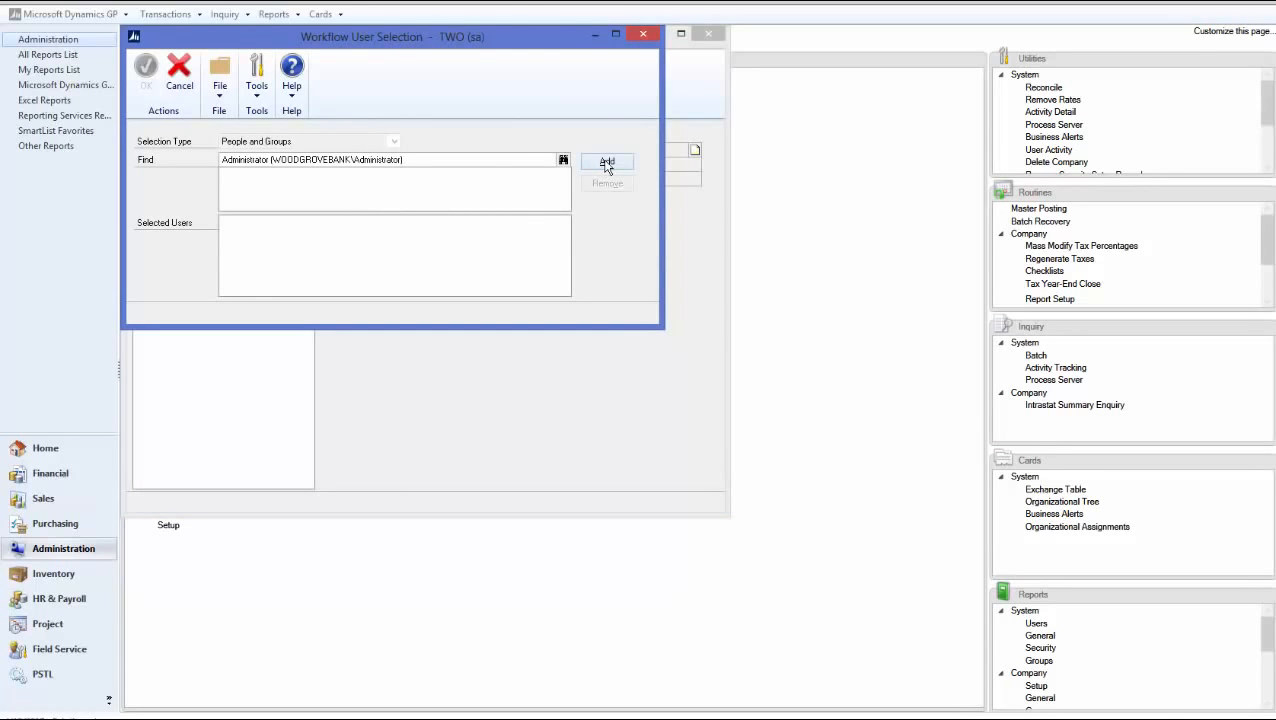
{"action": "left_click", "coordinate": [606, 166]}
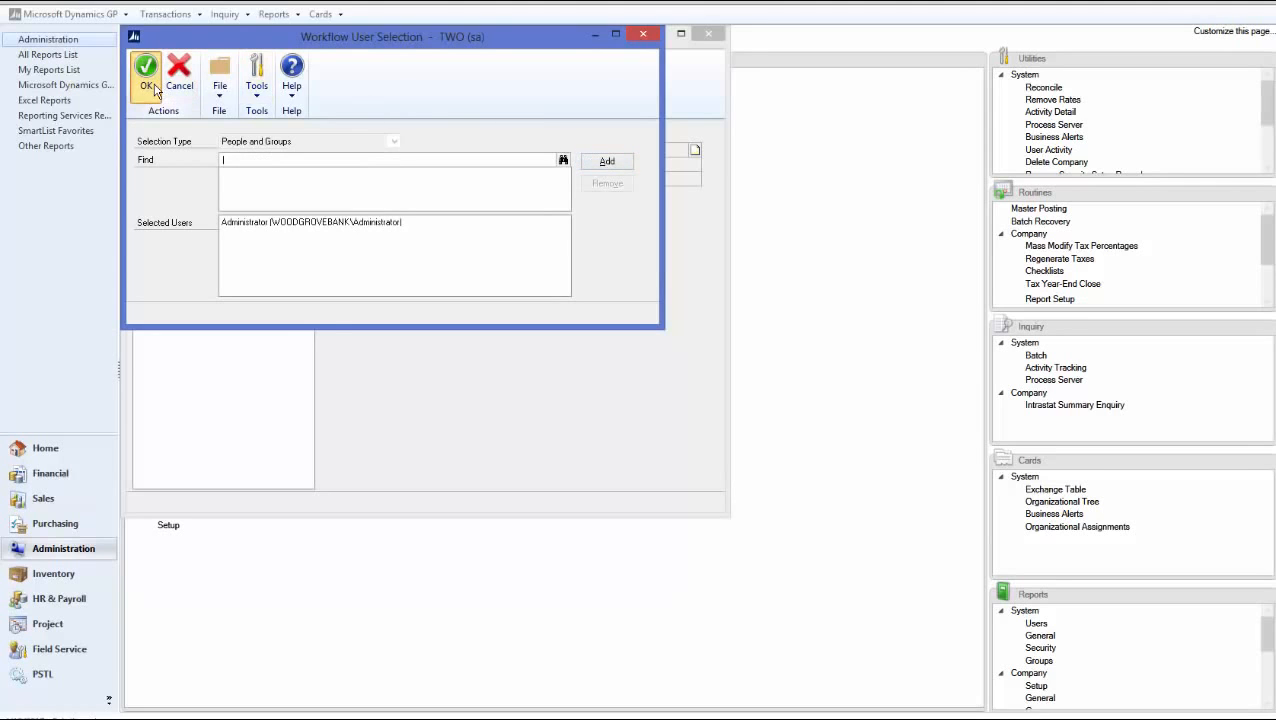
{"action": "left_click", "coordinate": [146, 70]}
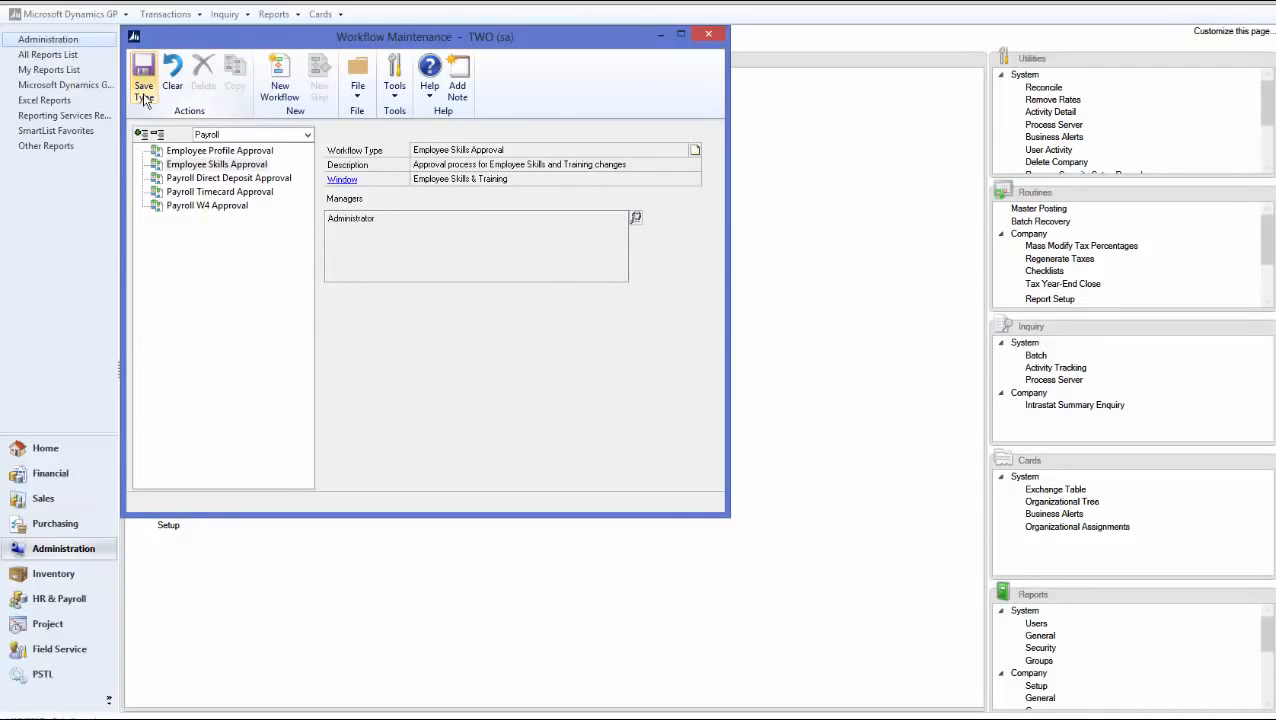
Create workflow Employee Skill, description Test, with notifications, delegation and originator approval enabled
{"action": "left_click", "coordinate": [282, 85]}
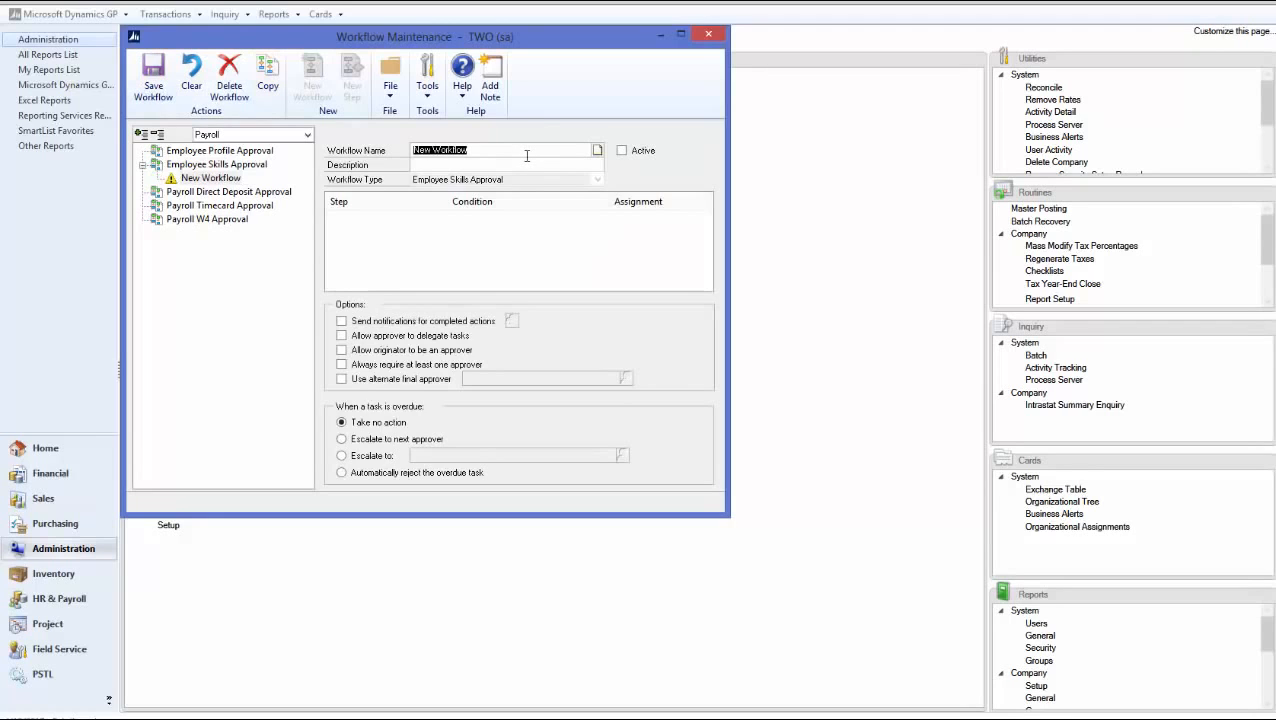
{"action": "type", "text": "Employee Skill"}
{"action": "key", "text": "Tab"}
{"action": "type", "text": "Test"}
{"action": "key", "text": "Tab"}
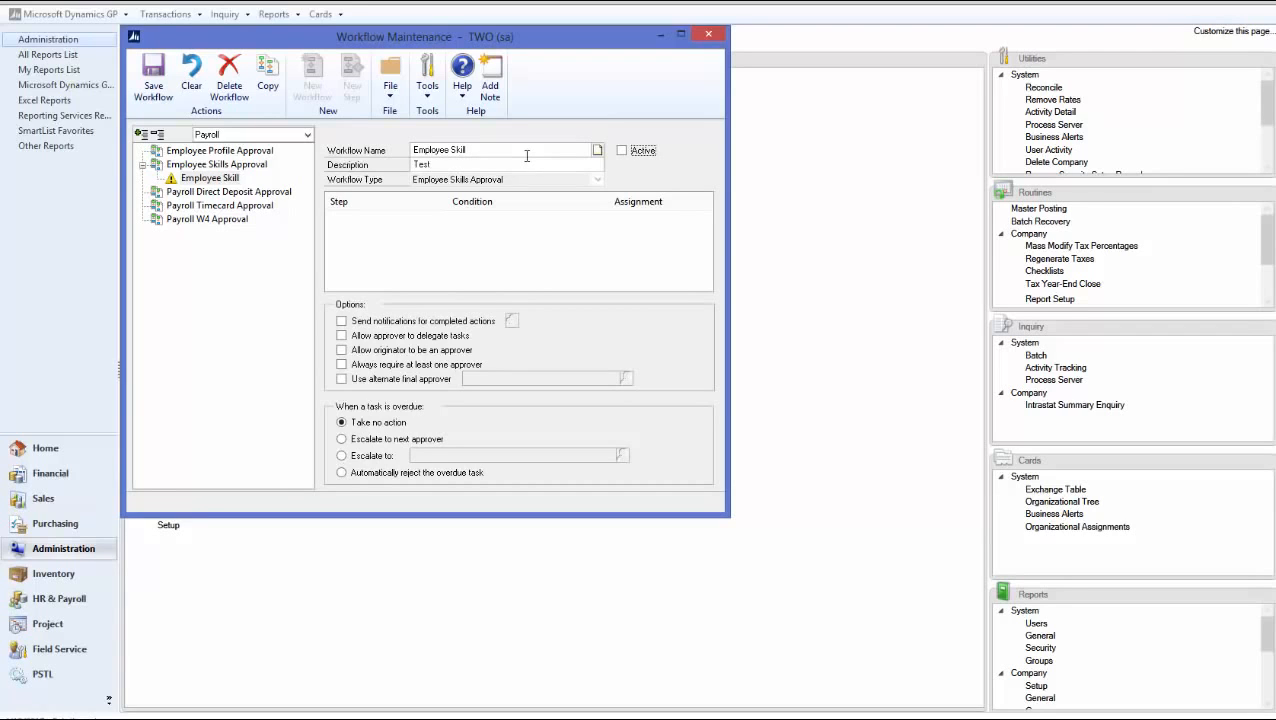
{"action": "left_click", "coordinate": [341, 321]}
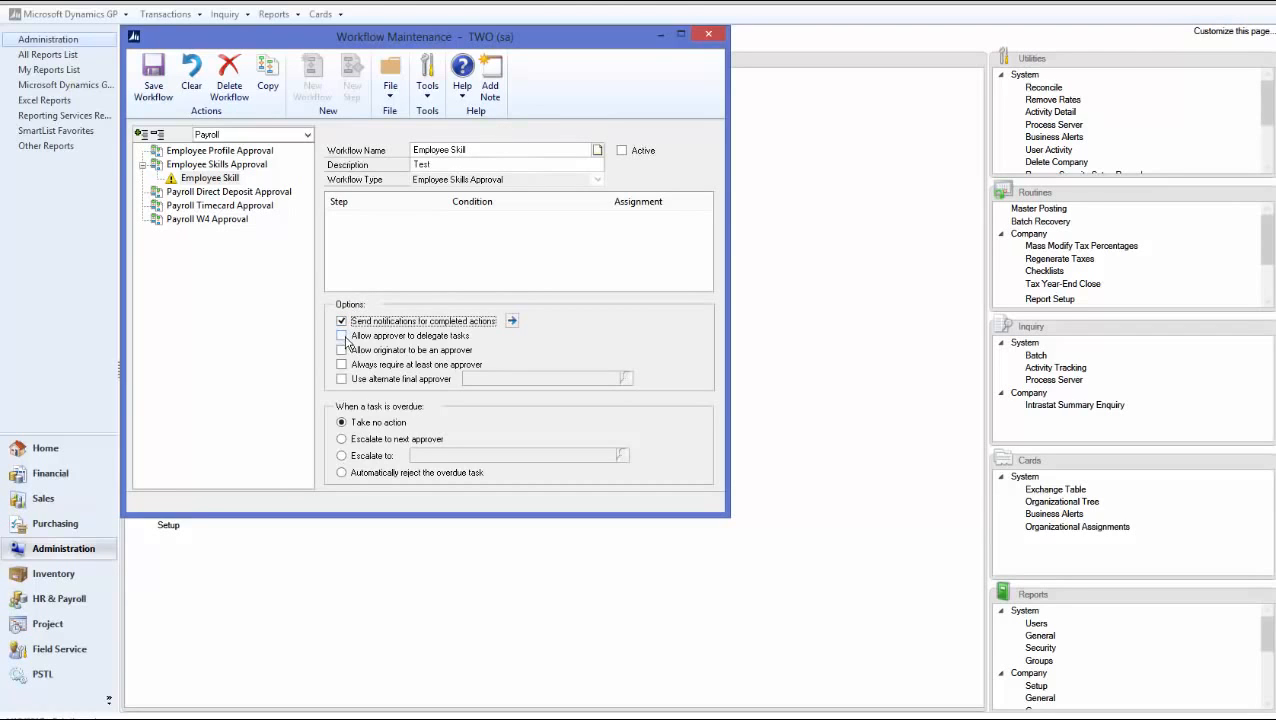
{"action": "left_click", "coordinate": [341, 335]}
{"action": "left_click", "coordinate": [341, 350]}
Notify the originator on all ten completed actions, Submit through Final Approve, and save
{"action": "left_click", "coordinate": [511, 320]}
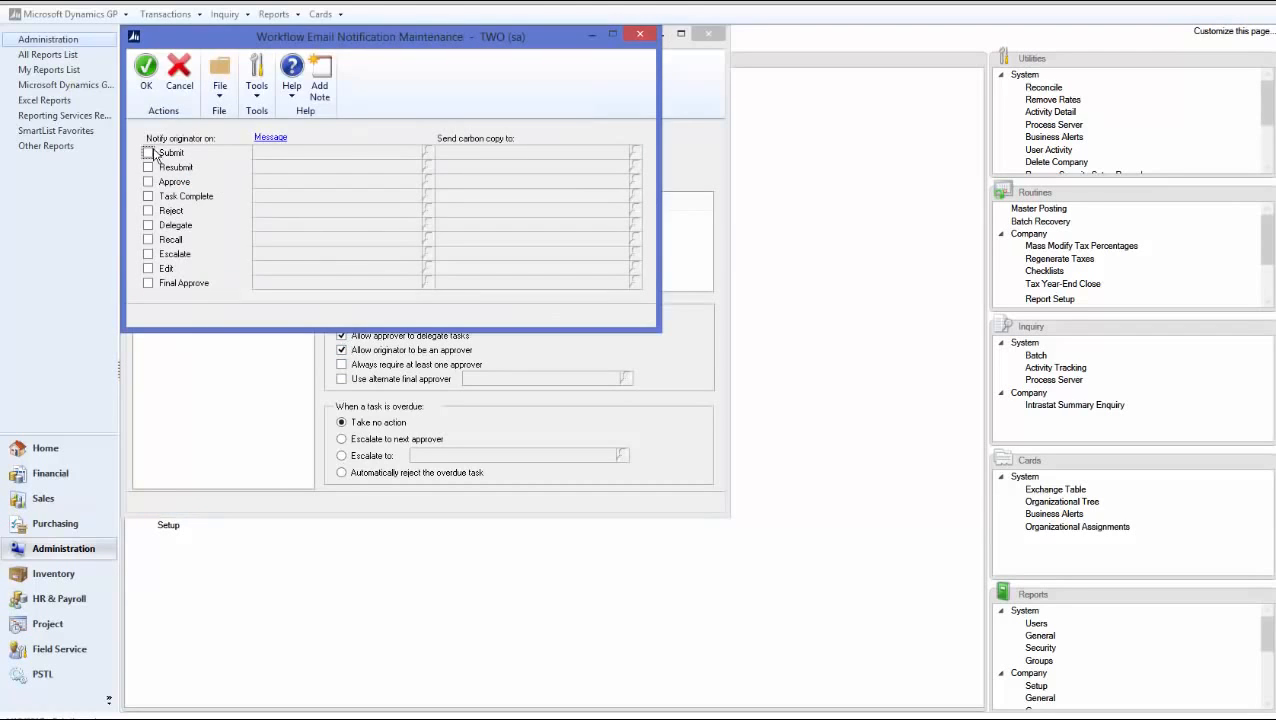
{"action": "left_click", "coordinate": [148, 152]}
{"action": "left_click", "coordinate": [148, 167]}
{"action": "left_click", "coordinate": [148, 181]}
{"action": "left_click", "coordinate": [148, 196]}
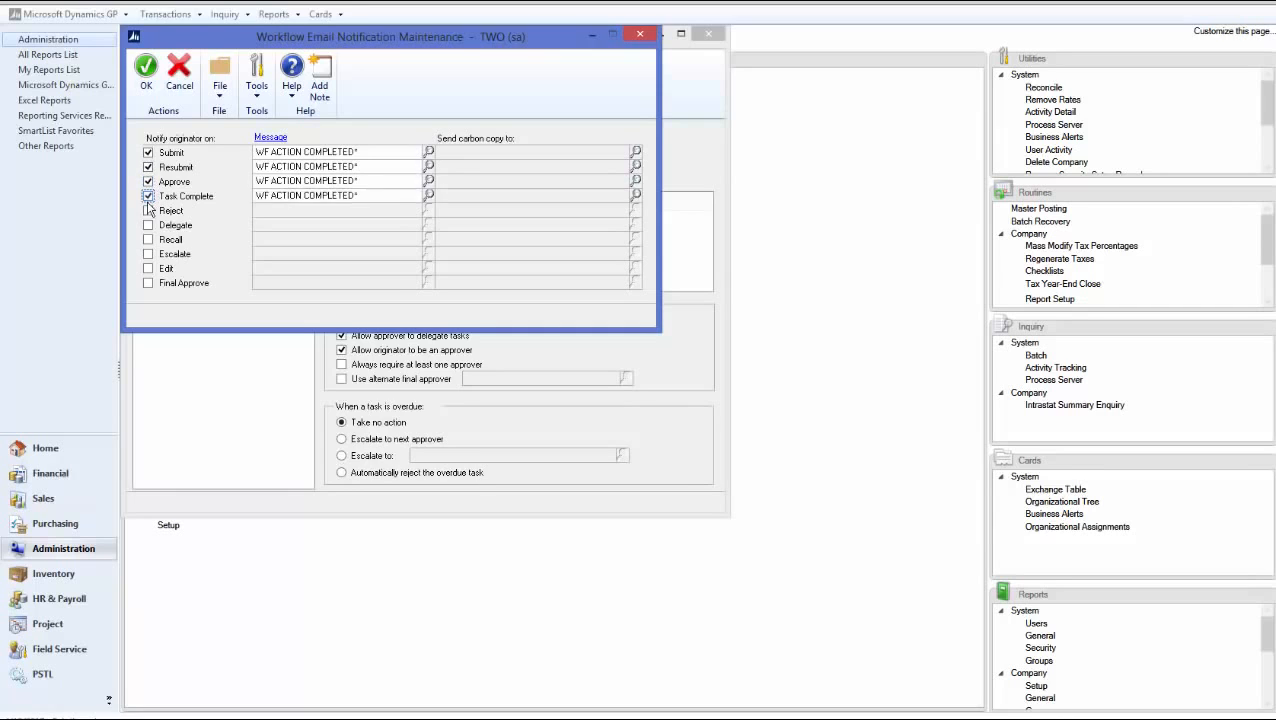
{"action": "left_click", "coordinate": [148, 210]}
{"action": "left_click", "coordinate": [148, 225]}
{"action": "left_click", "coordinate": [148, 239]}
{"action": "left_click", "coordinate": [148, 254]}
{"action": "left_click", "coordinate": [148, 268]}
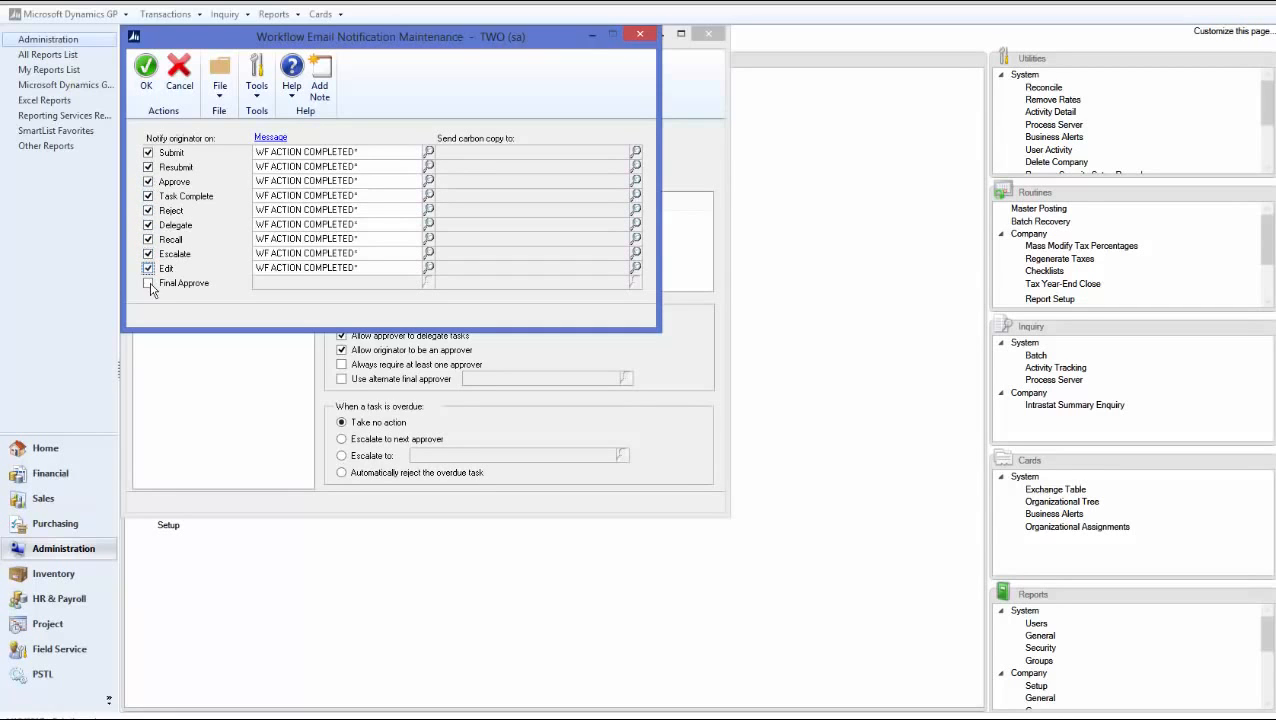
{"action": "left_click", "coordinate": [148, 283]}
{"action": "left_click", "coordinate": [145, 72]}
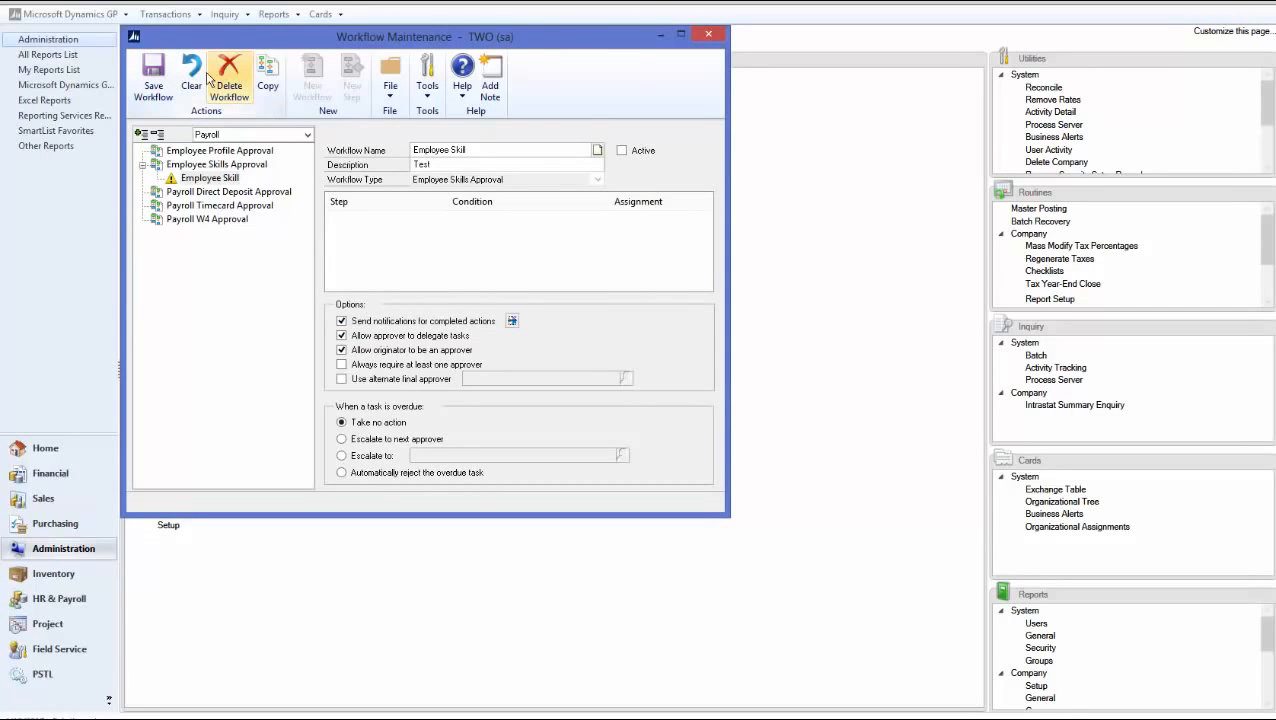
{"action": "left_click", "coordinate": [153, 80]}
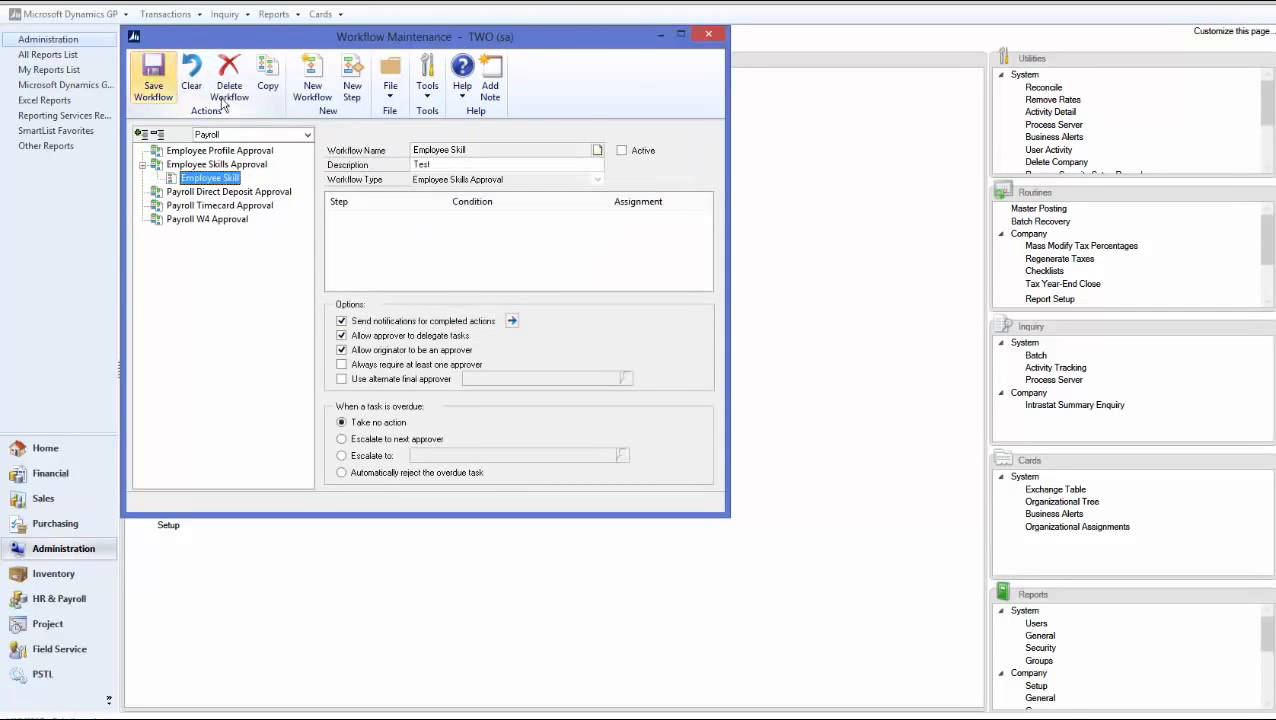
Add a step named Employee Skills with description Employee Skill
{"action": "left_click", "coordinate": [352, 85]}
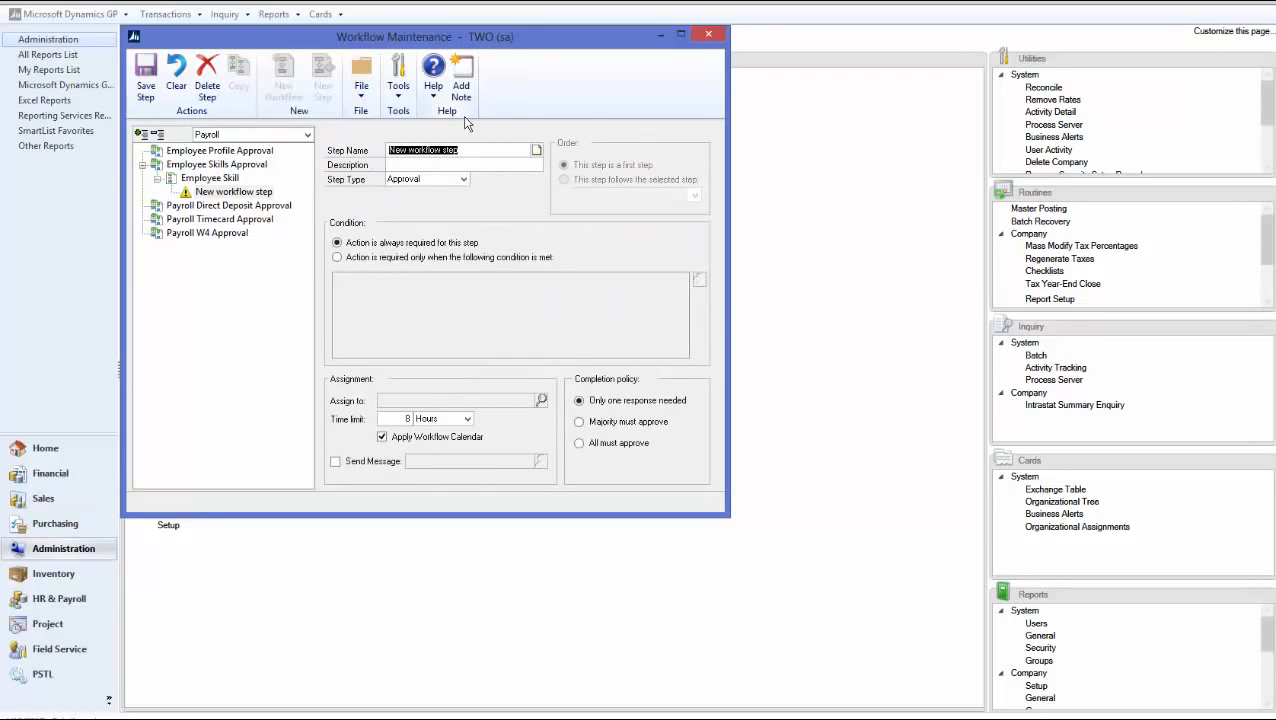
{"action": "type", "text": "Employee Skills"}
{"action": "key", "text": "Tab"}
{"action": "type", "text": "Empl"}
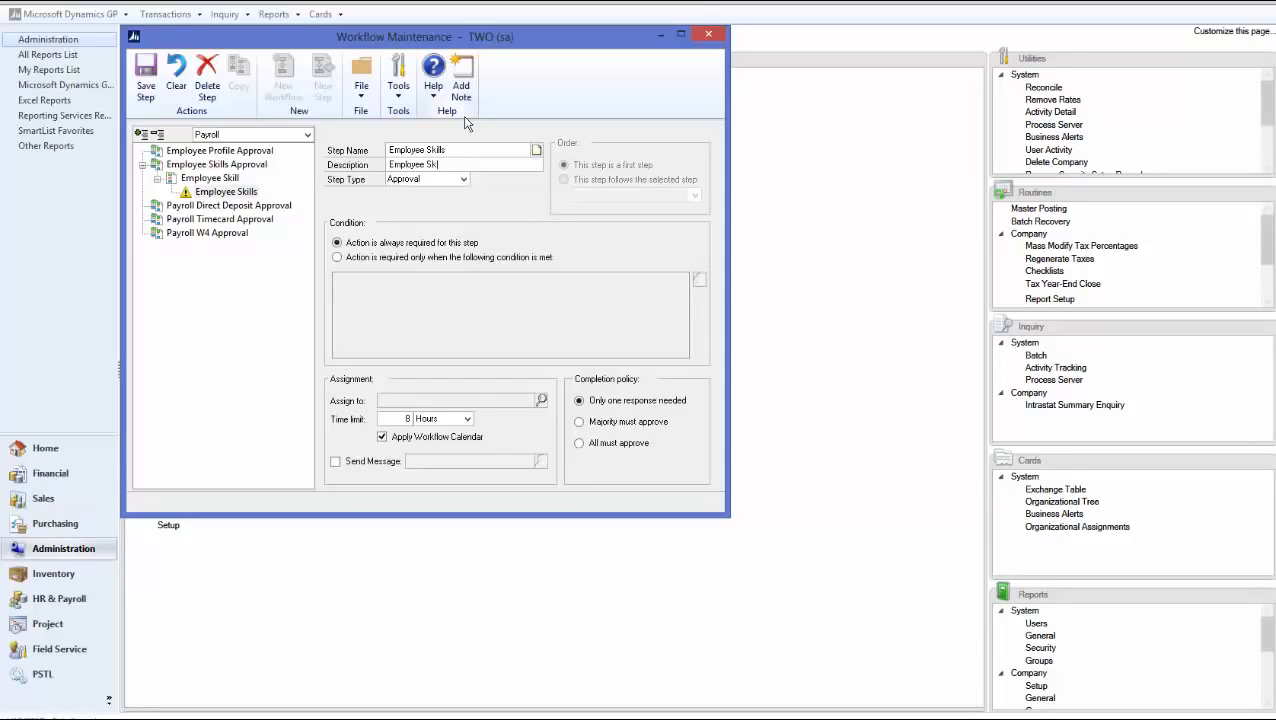
{"action": "key", "text": "Tab"}
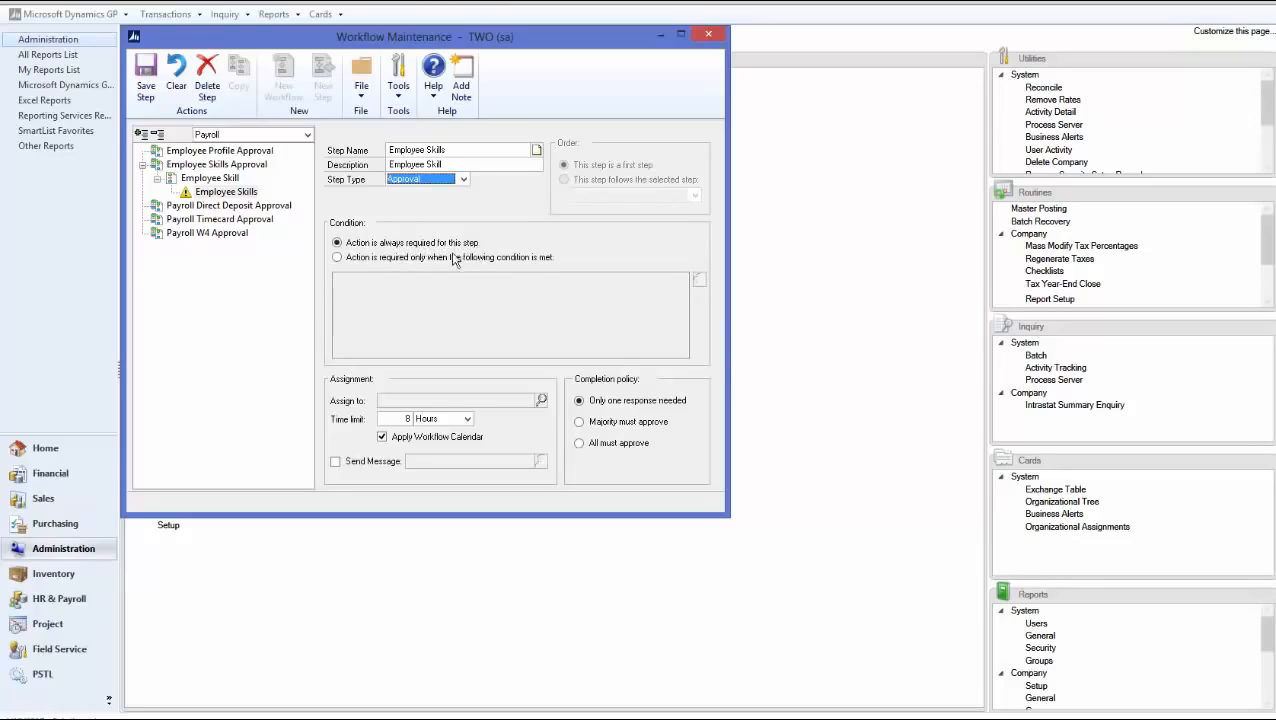
Set the step to always require action, abandoning the condition editor
{"action": "left_click", "coordinate": [373, 258]}
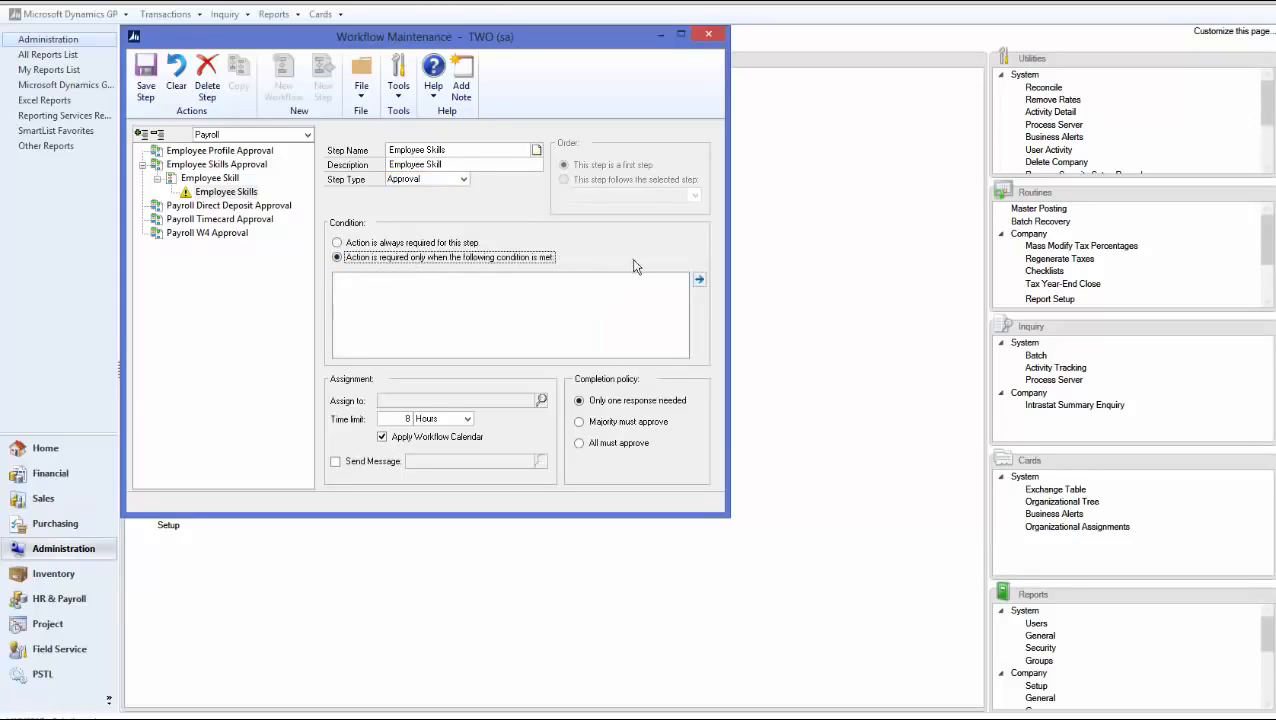
{"action": "left_click", "coordinate": [699, 280]}
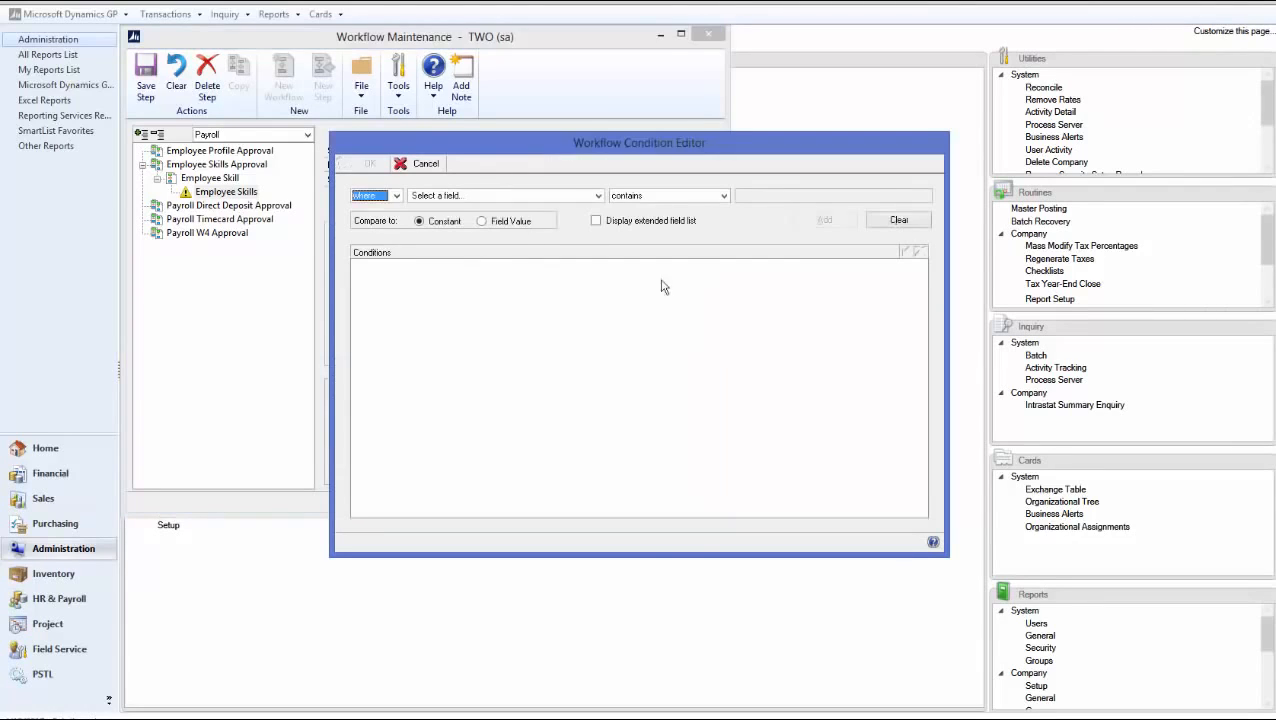
{"action": "left_click", "coordinate": [510, 198]}
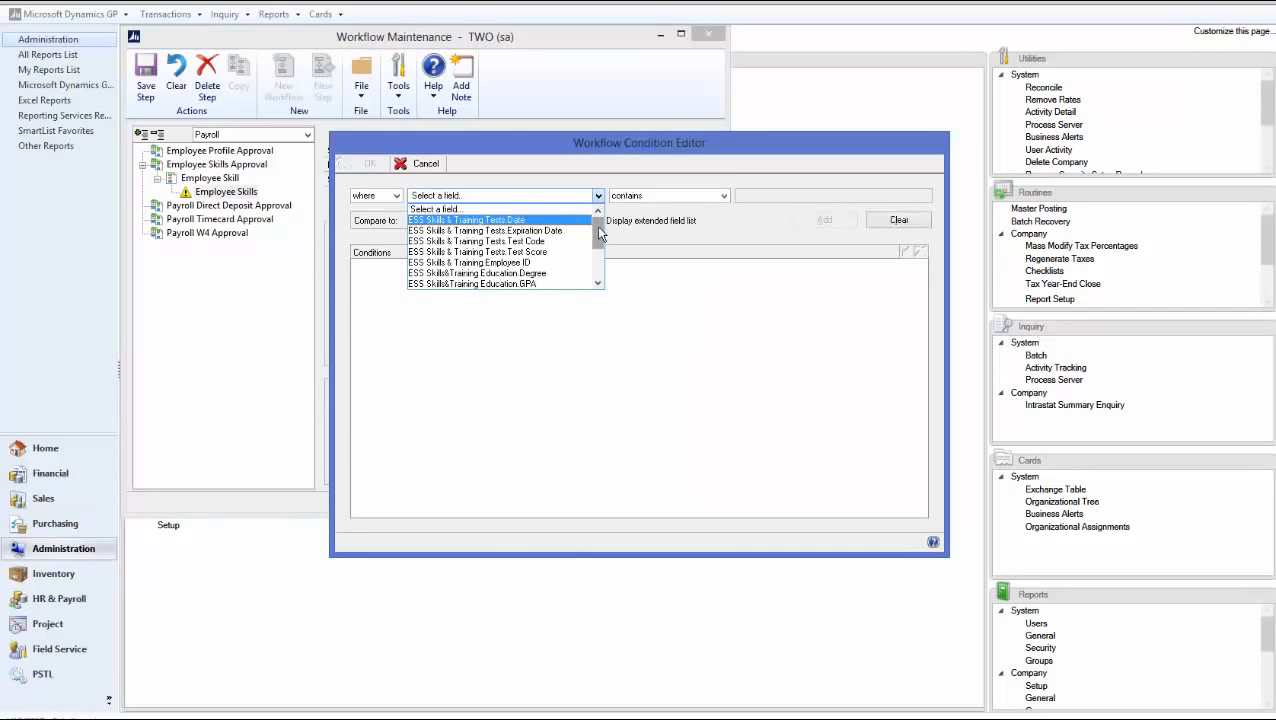
{"action": "mouse_move", "coordinate": [600, 233]}
{"action": "left_mouse_down"}
{"action": "mouse_move", "coordinate": [597, 262]}
{"action": "mouse_move", "coordinate": [598, 230]}
{"action": "left_mouse_up"}
{"action": "left_click", "coordinate": [438, 168]}
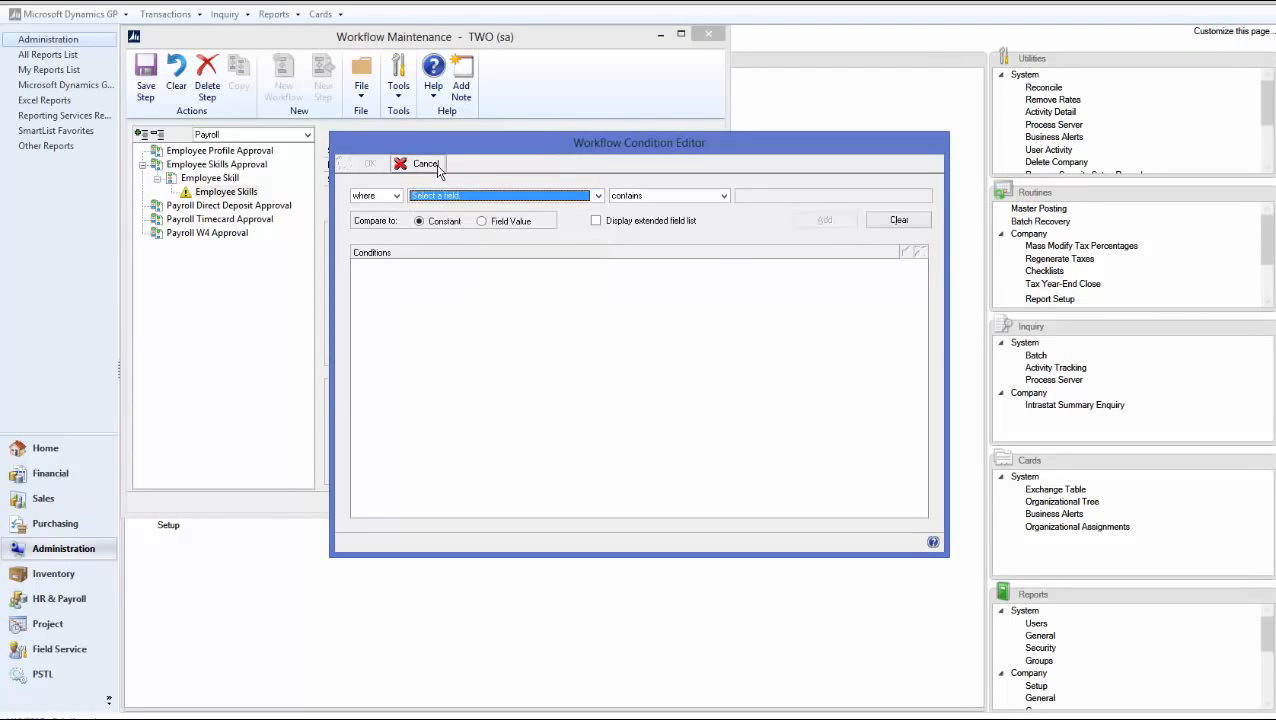
{"action": "left_click", "coordinate": [426, 164]}
{"action": "left_click", "coordinate": [369, 245]}
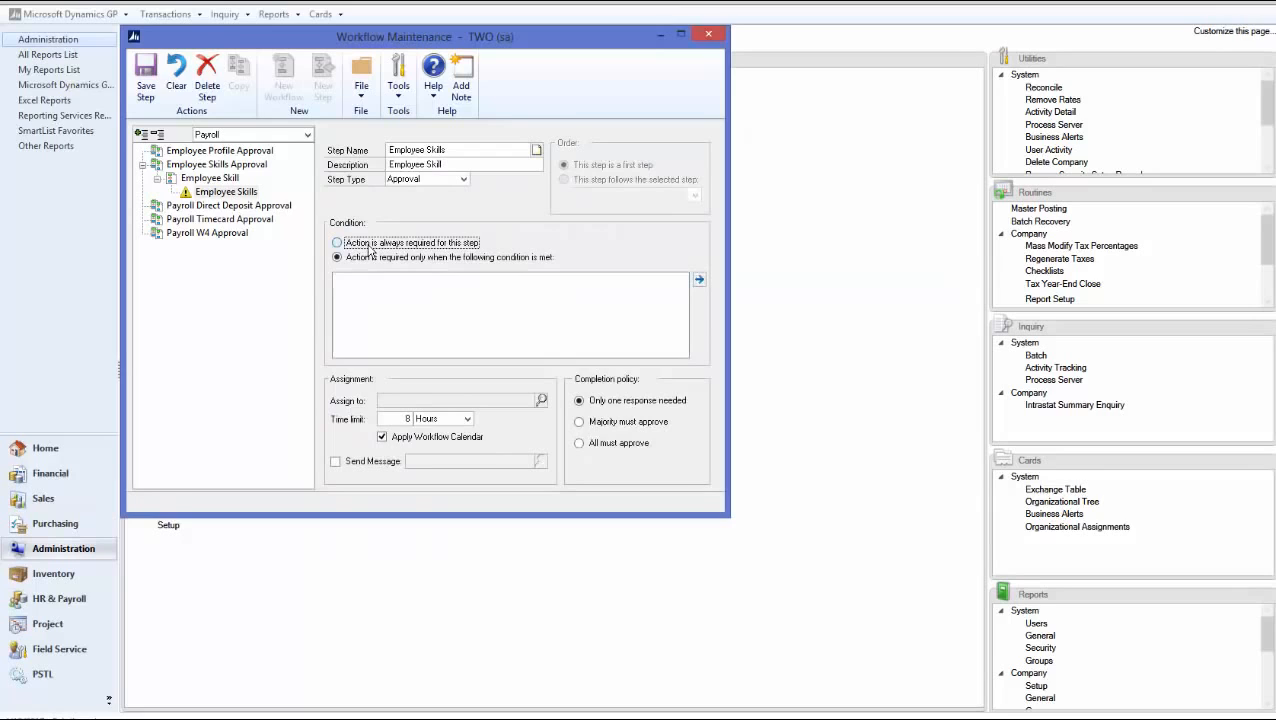
Assign the step to the originator's direct manager via Hierarchy, with Send Message, and save it
{"action": "left_click", "coordinate": [540, 400]}
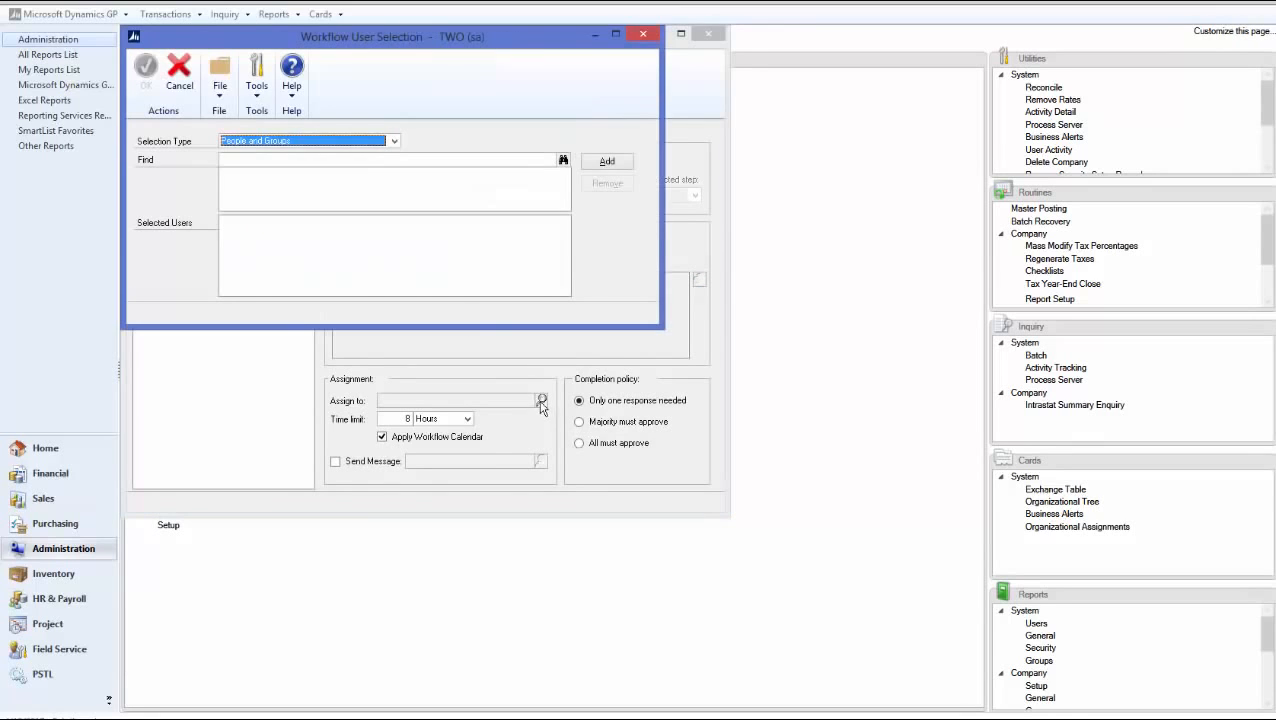
{"action": "left_click", "coordinate": [259, 146]}
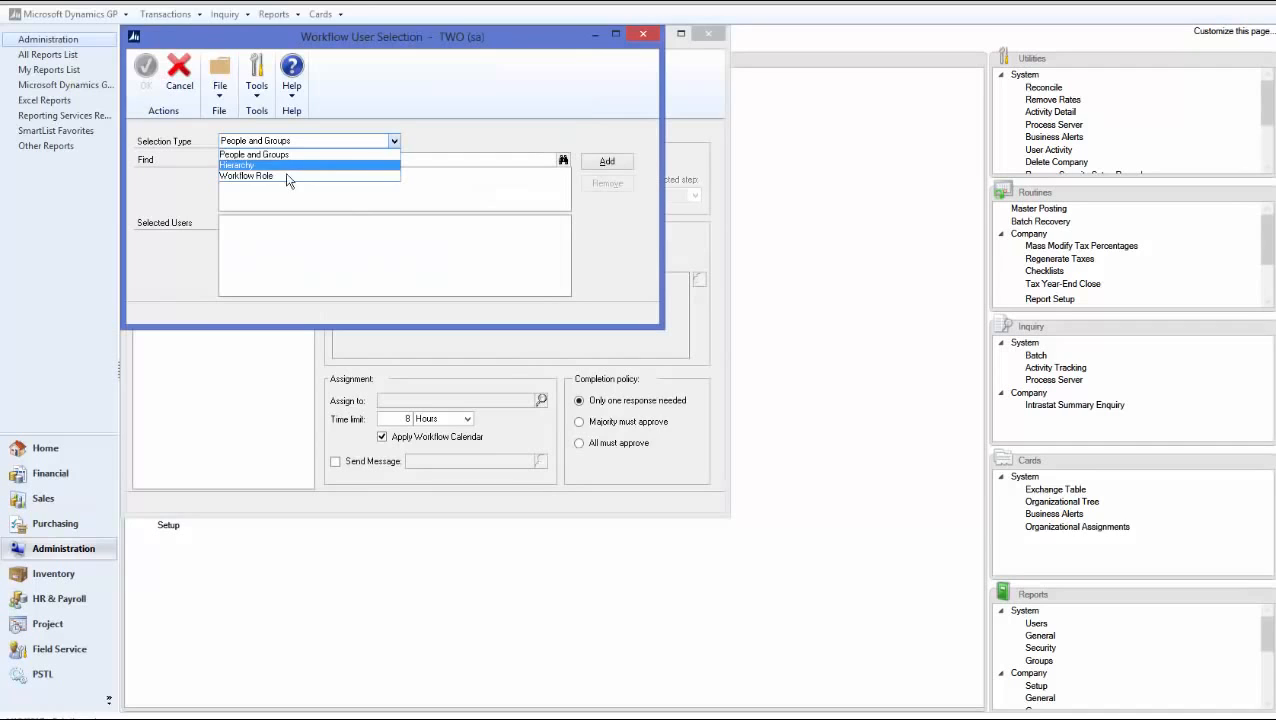
{"action": "left_click", "coordinate": [420, 160]}
{"action": "left_click", "coordinate": [415, 161]}
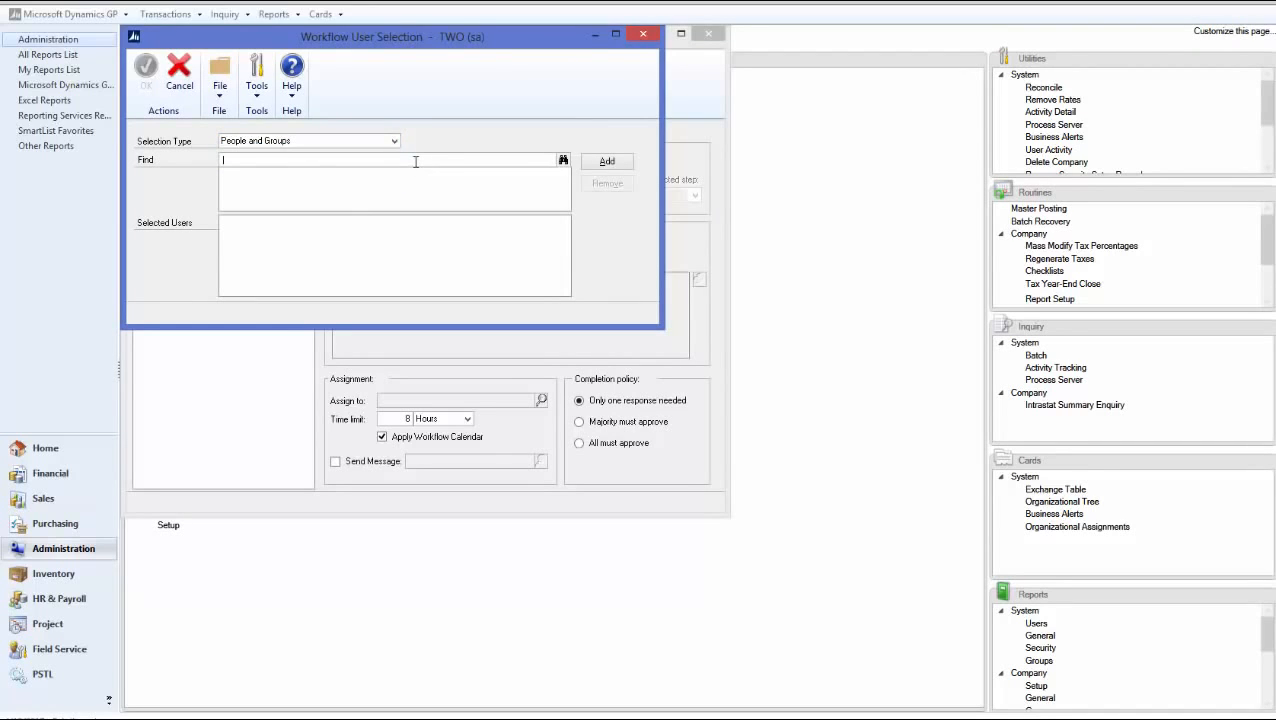
{"action": "left_click", "coordinate": [382, 141]}
{"action": "left_click", "coordinate": [337, 162]}
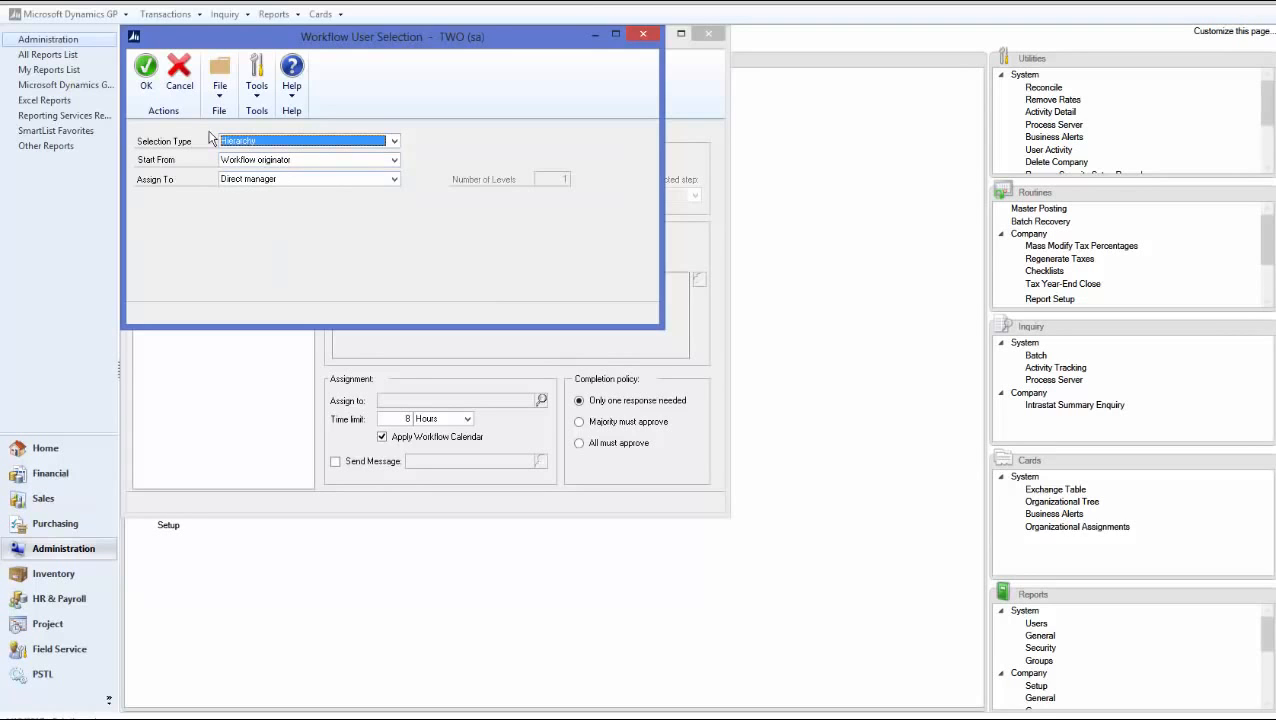
{"action": "left_click", "coordinate": [146, 88]}
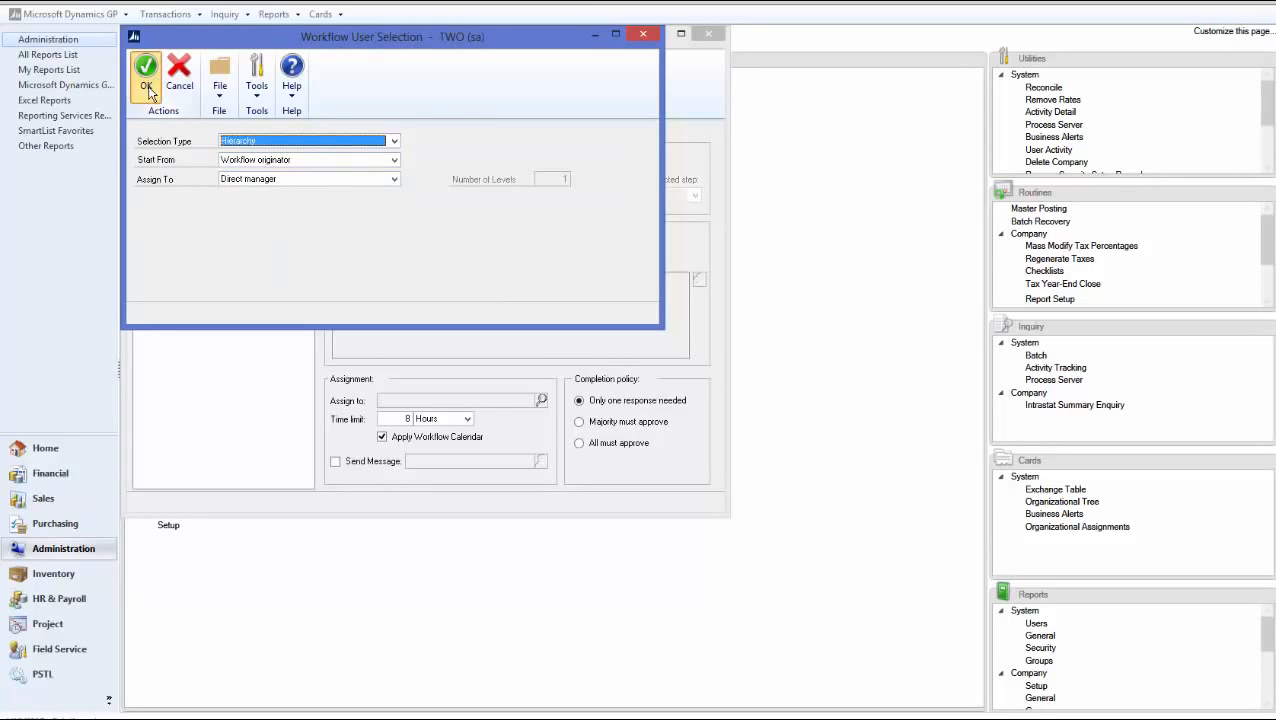
{"action": "left_click", "coordinate": [335, 461]}
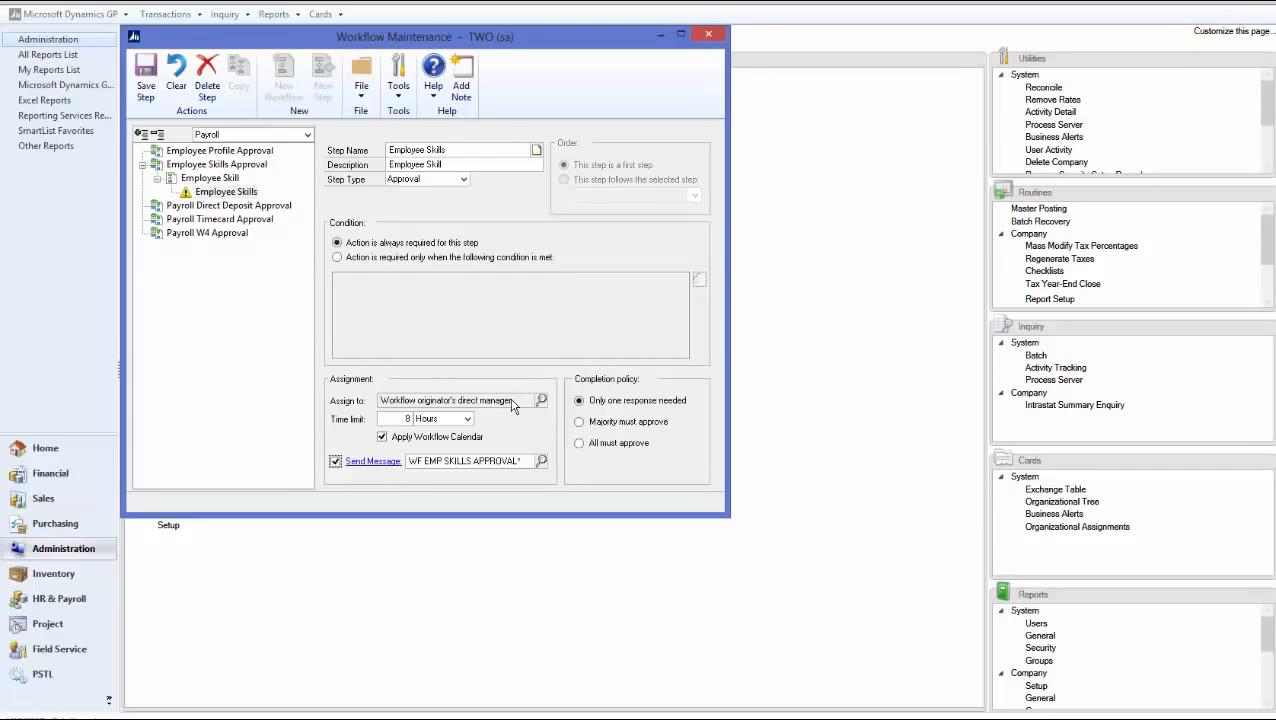
{"action": "left_click", "coordinate": [145, 90]}
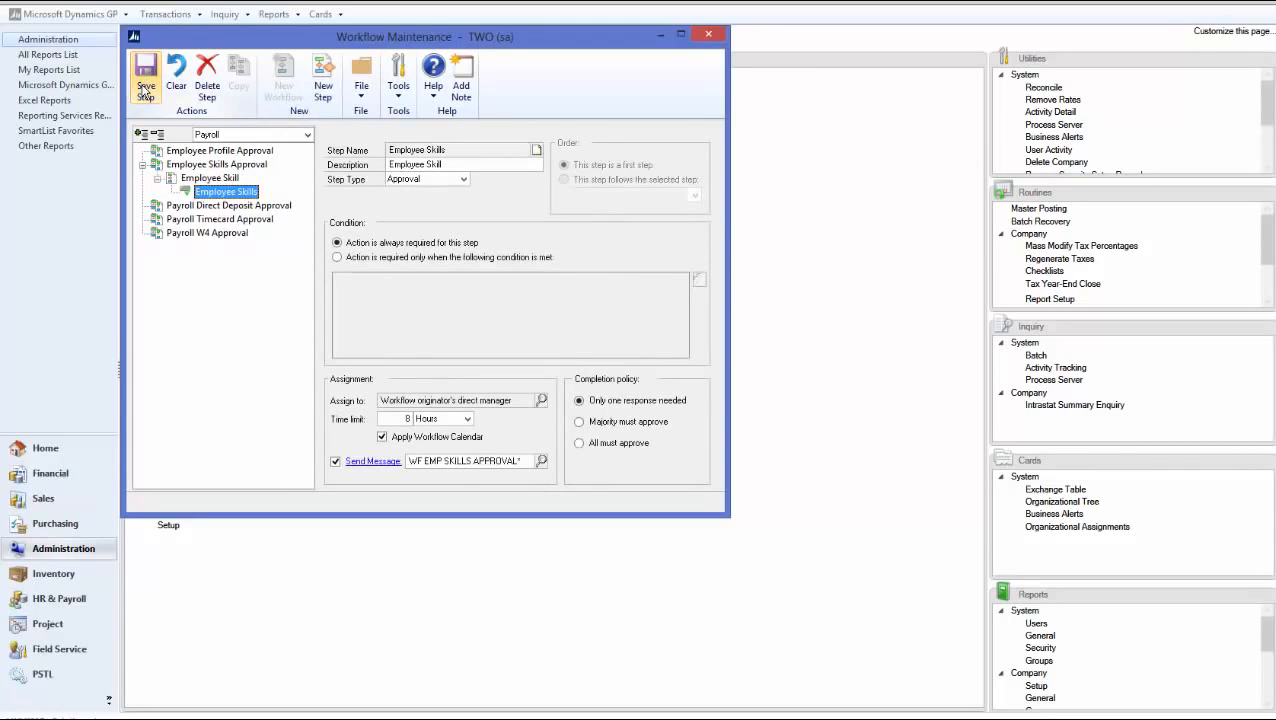
Mark the Employee Skill workflow Active, save it, and close Workflow Maintenance
{"action": "left_click", "coordinate": [226, 179]}
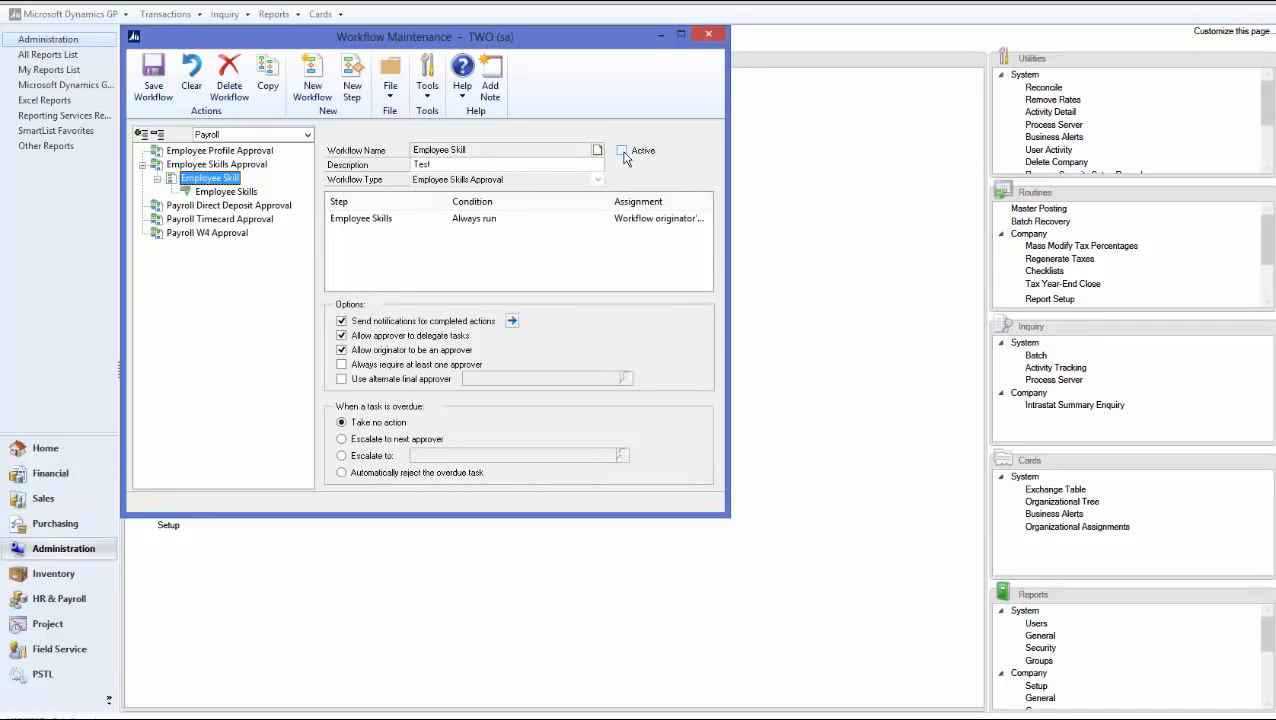
{"action": "left_click", "coordinate": [622, 151]}
{"action": "left_click", "coordinate": [154, 86]}
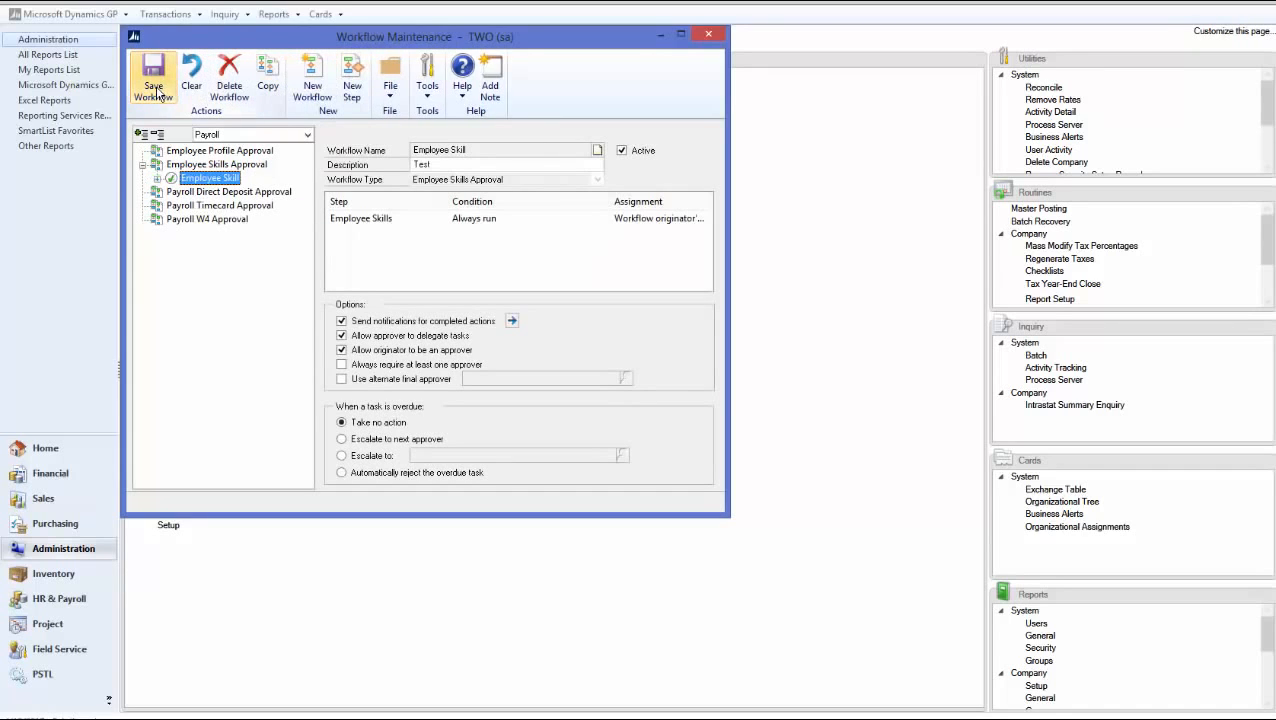
{"action": "left_click", "coordinate": [709, 35]}
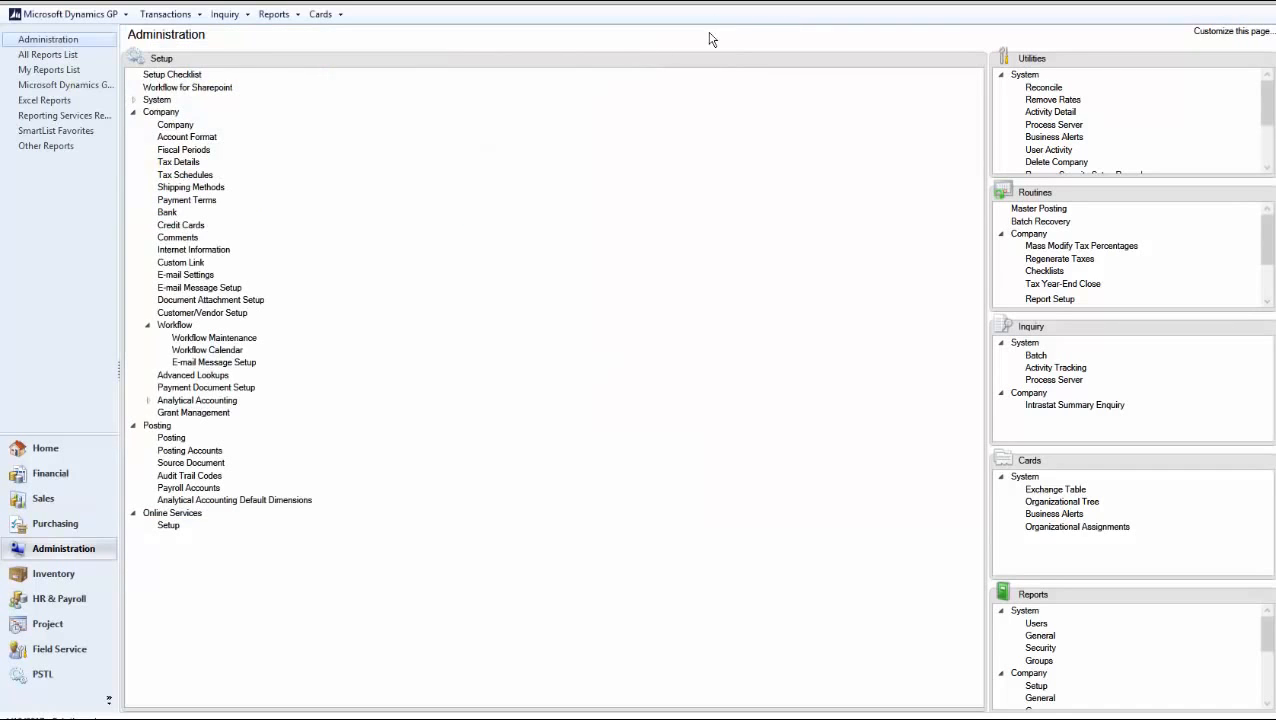
Submit the employee's NDSU MIS 2010 education entry from Employee Skills and Training without comment
{"action": "left_click", "coordinate": [72, 599]}
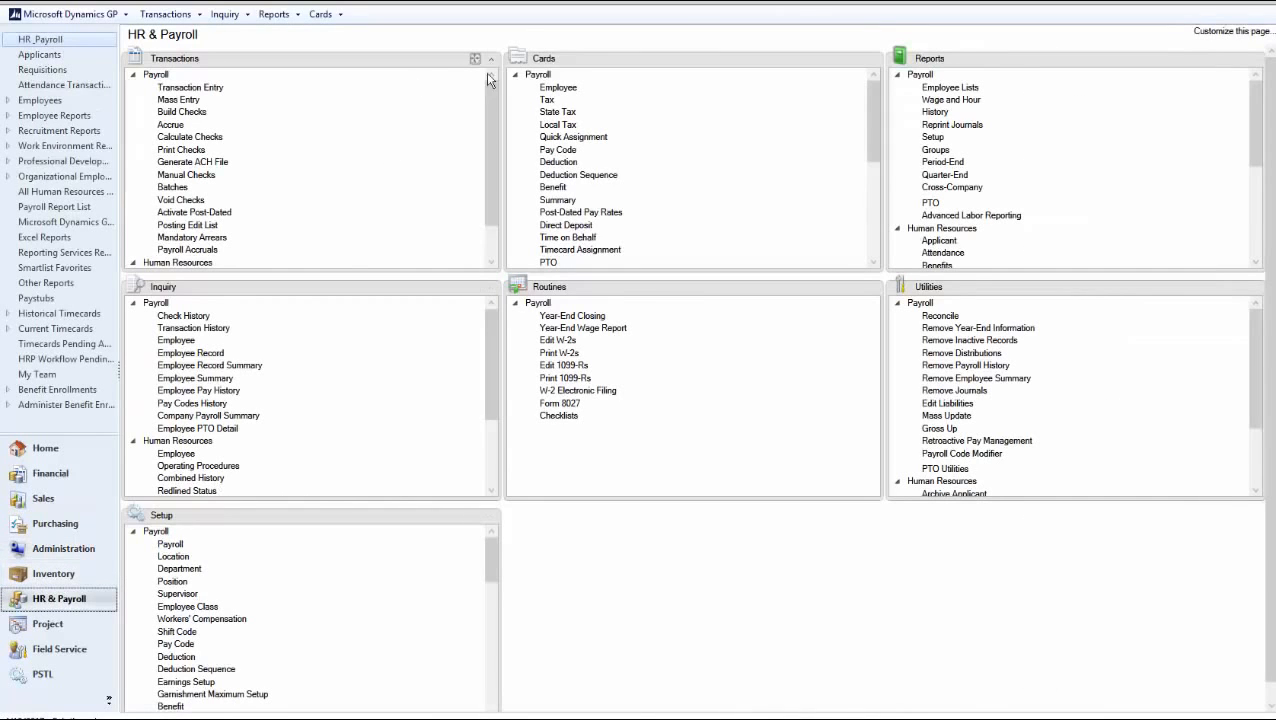
{"action": "left_click", "coordinate": [515, 75]}
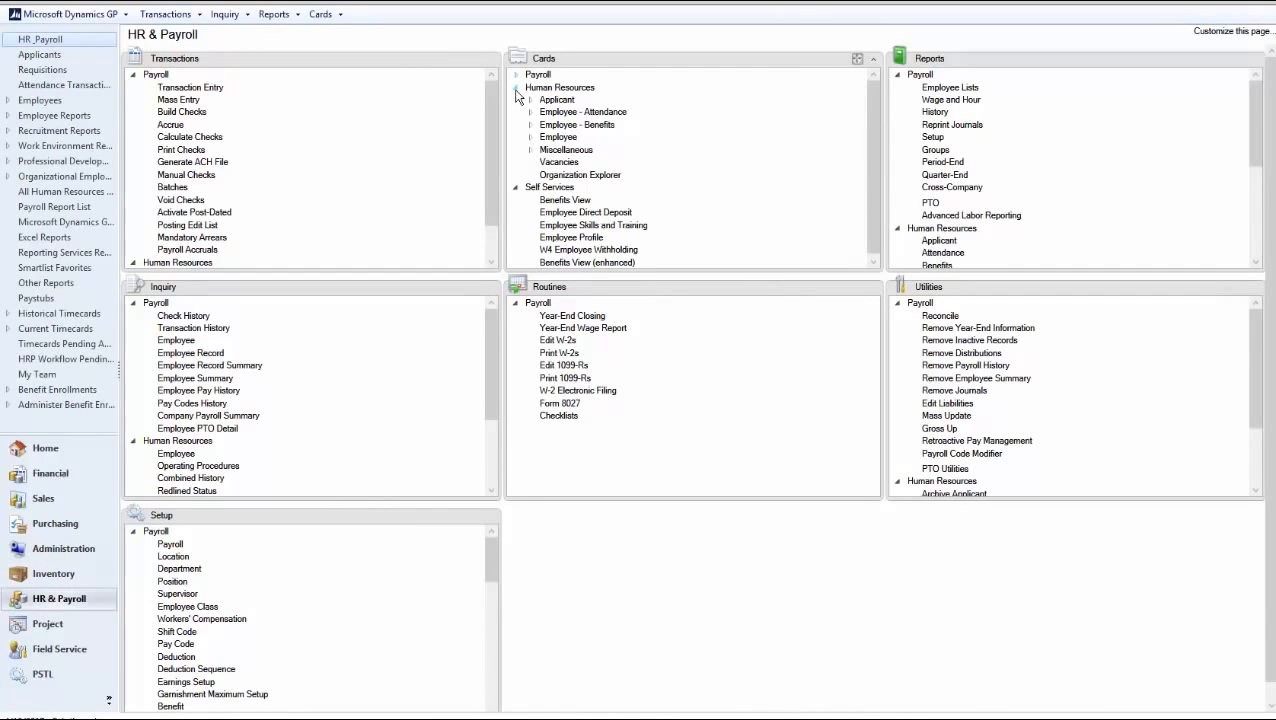
{"action": "left_click", "coordinate": [516, 88]}
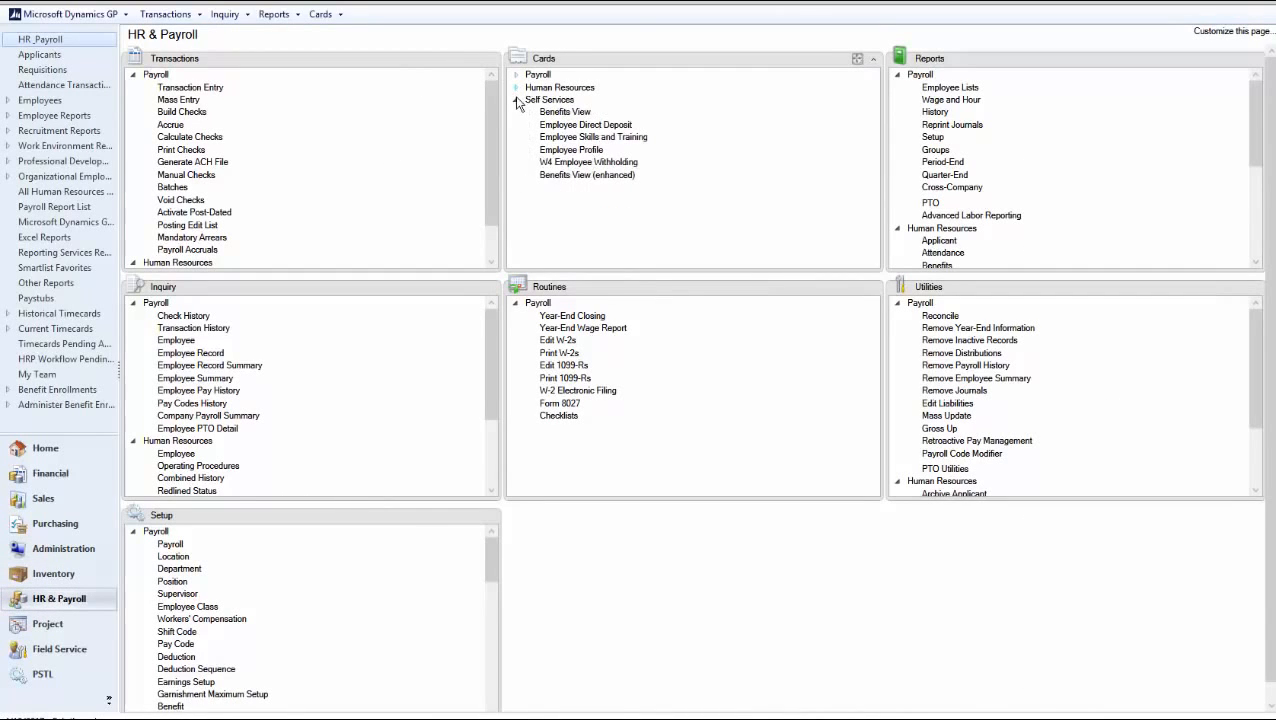
{"action": "left_click", "coordinate": [616, 140]}
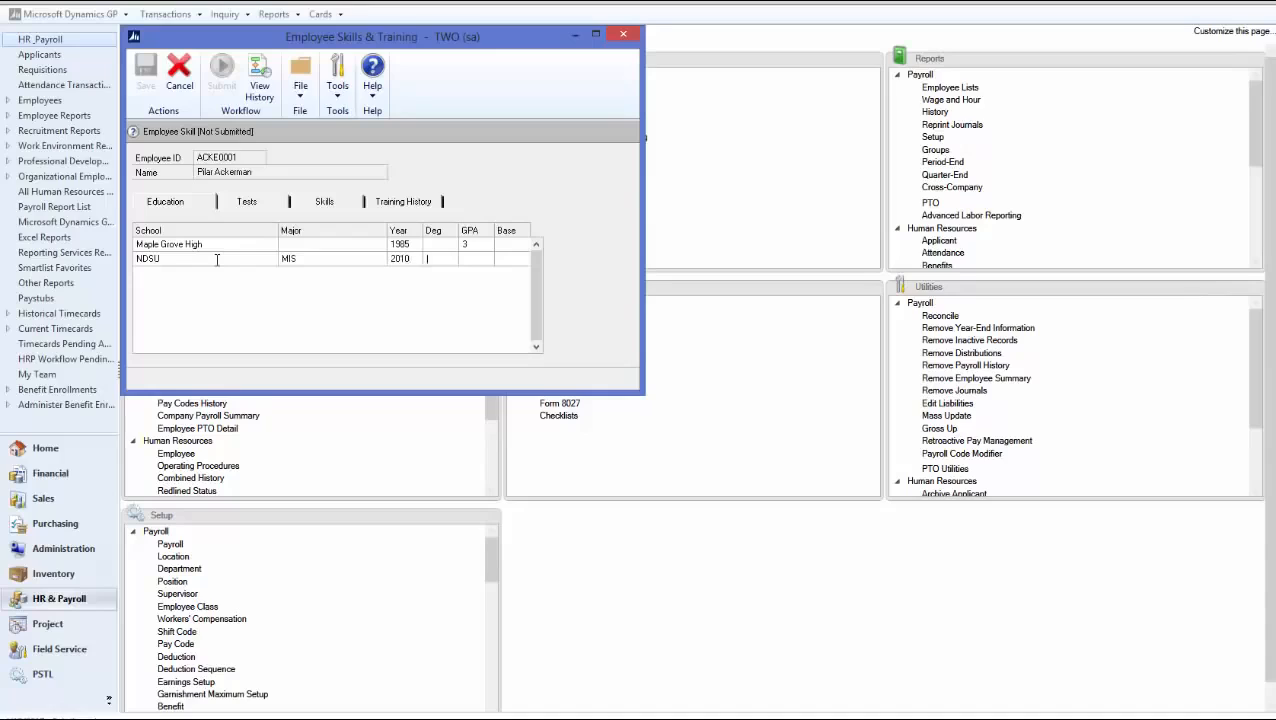
{"action": "key", "text": "Tab"}
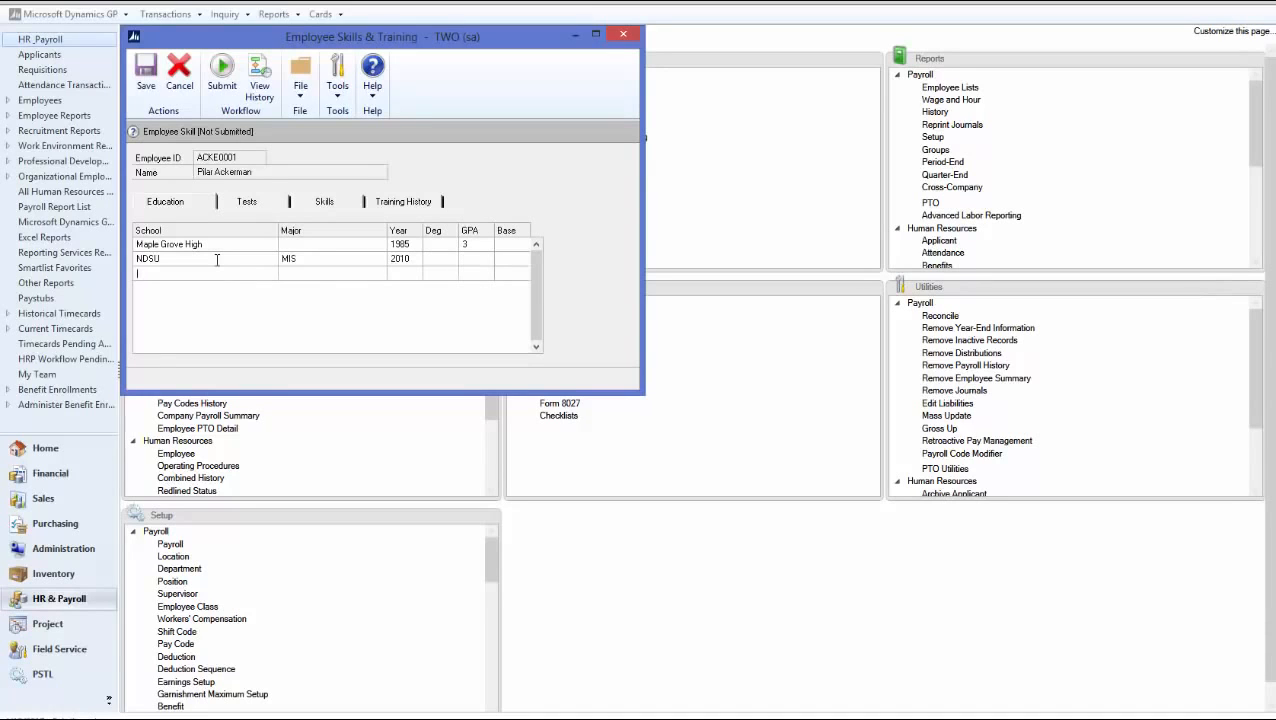
{"action": "left_click", "coordinate": [221, 77]}
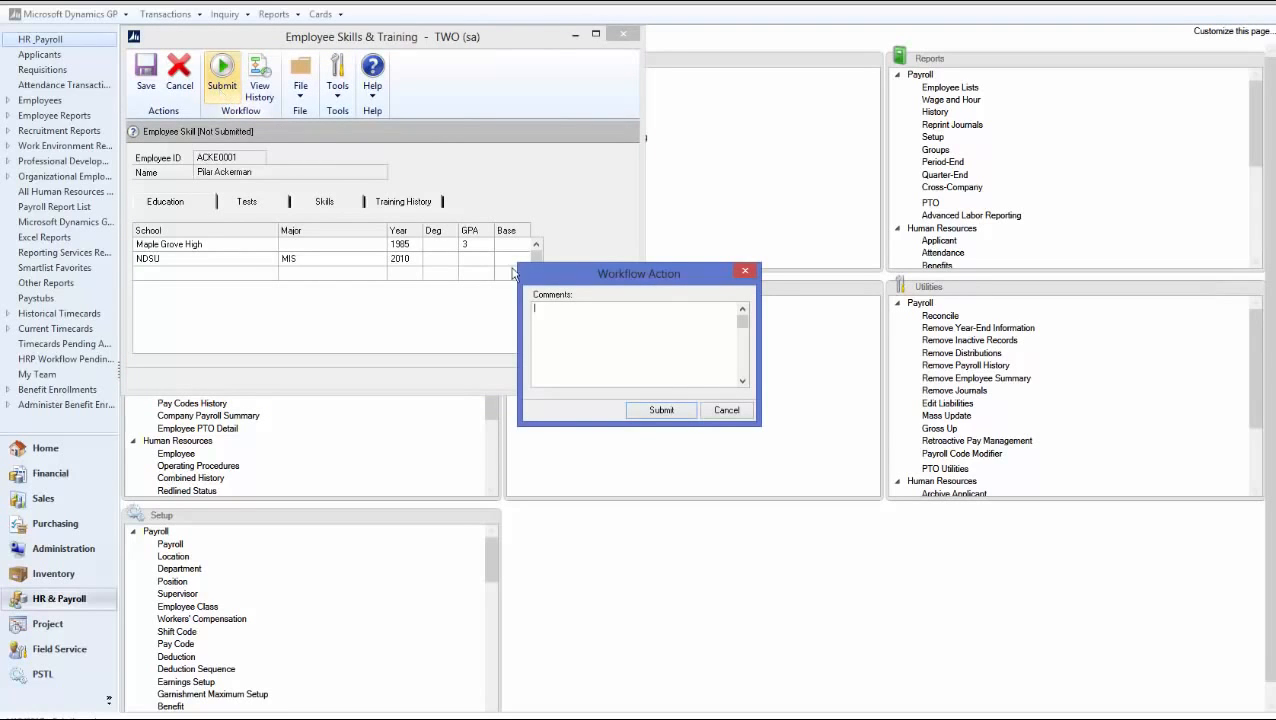
{"action": "left_click", "coordinate": [658, 410]}
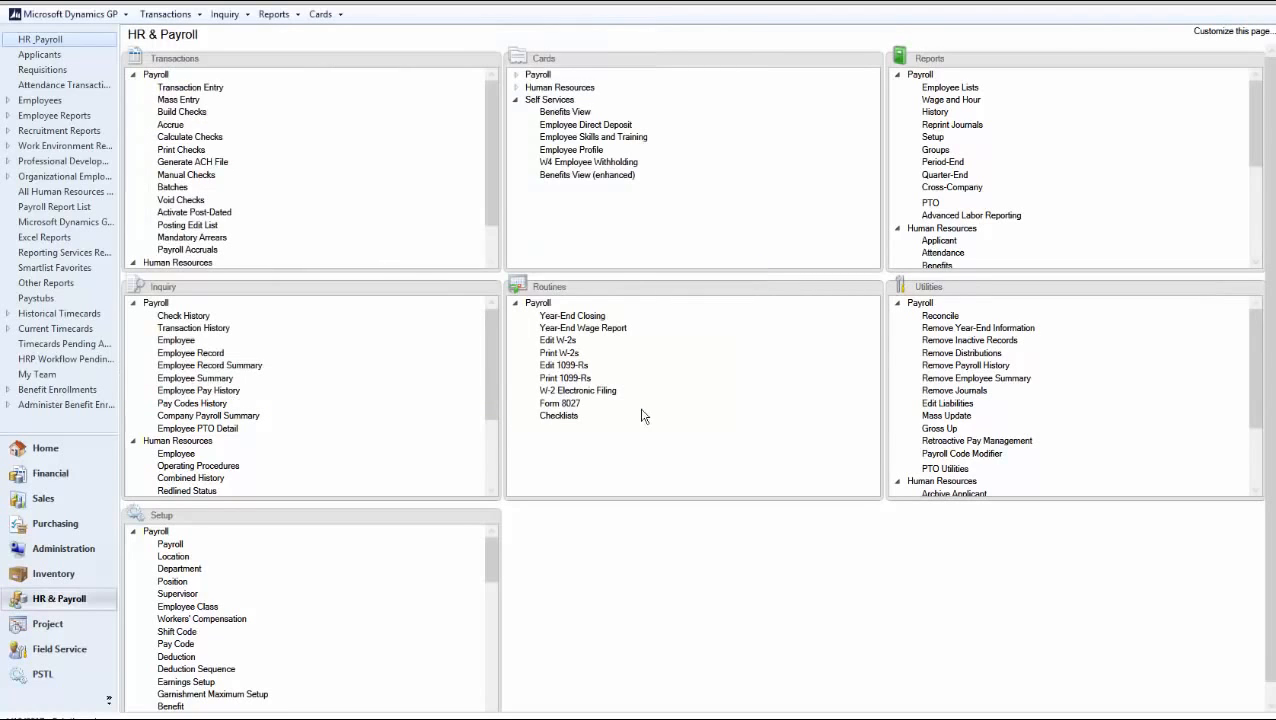
Check the skills record's status, close it, and open Workflow Maintenance from Administration setup
{"action": "left_click", "coordinate": [594, 138]}
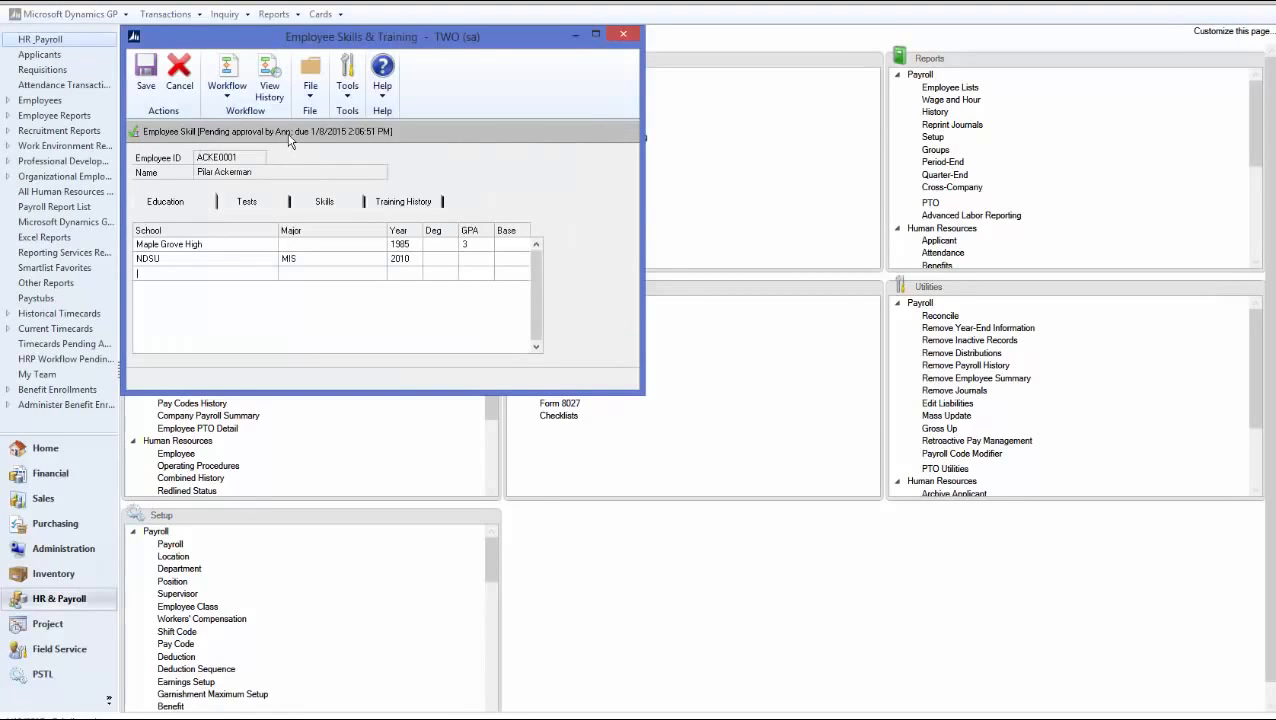
{"action": "left_click", "coordinate": [622, 34]}
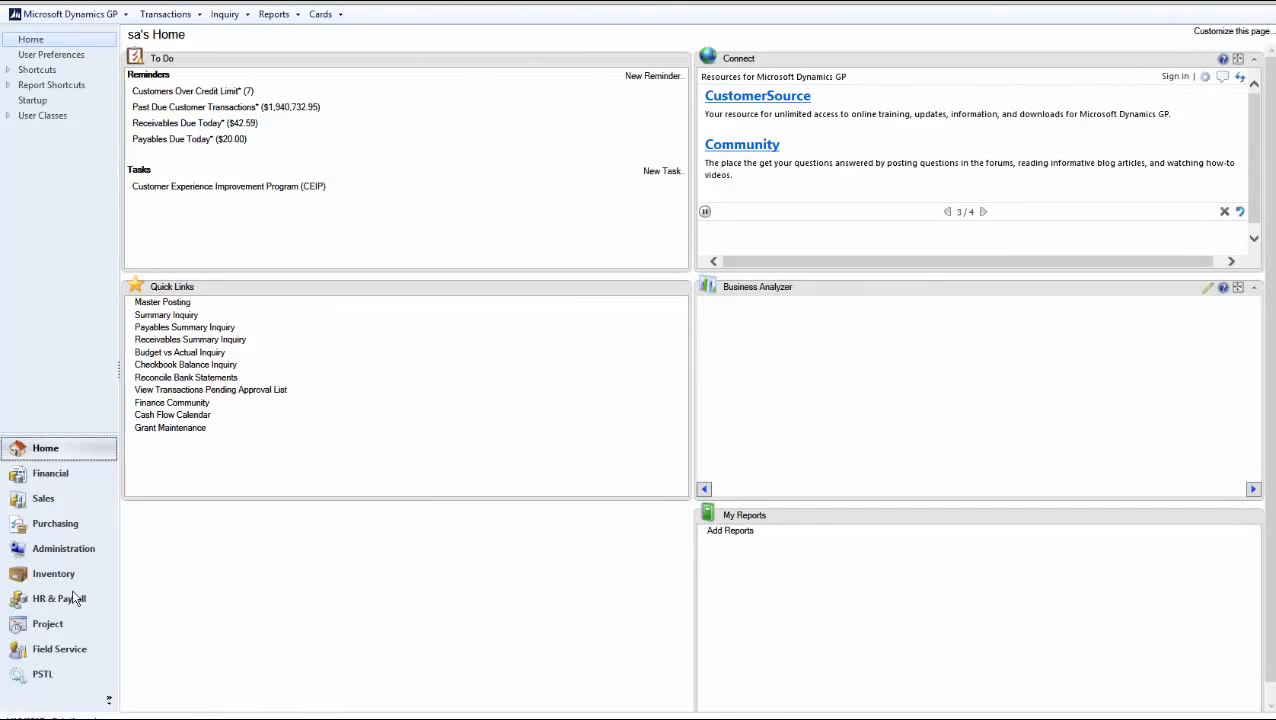
{"action": "left_click", "coordinate": [58, 550]}
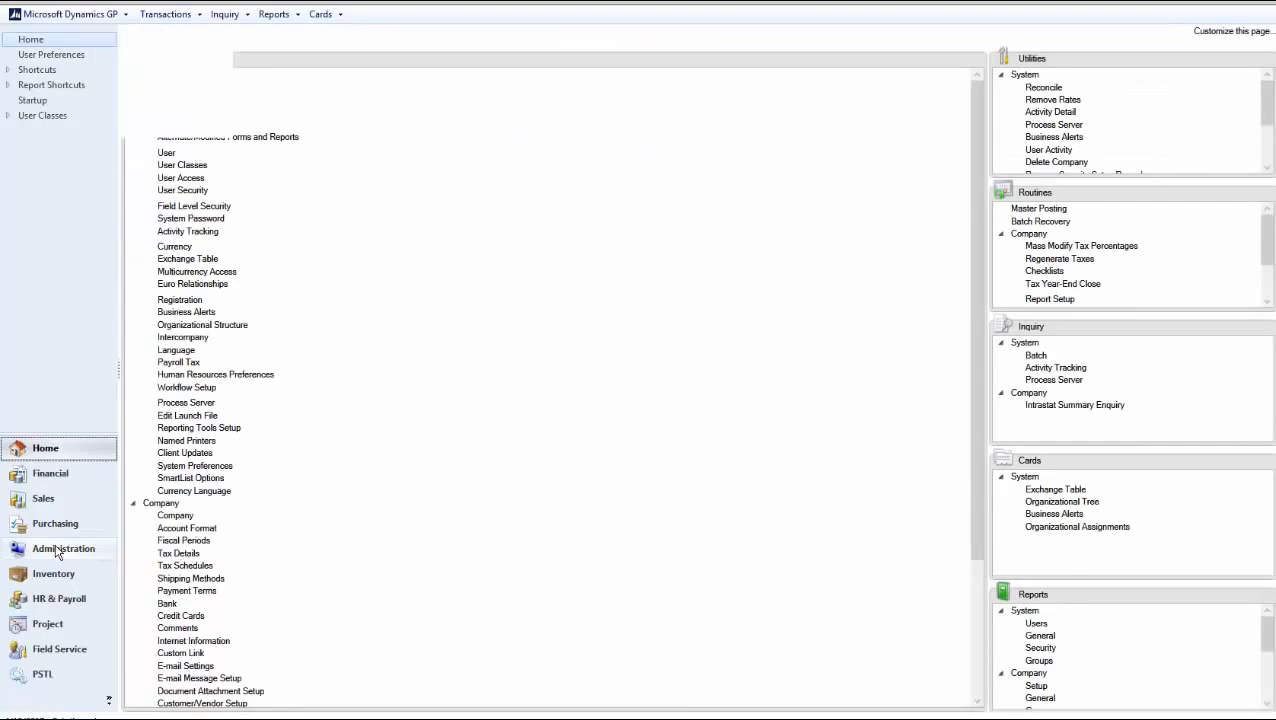
{"action": "left_click", "coordinate": [135, 100]}
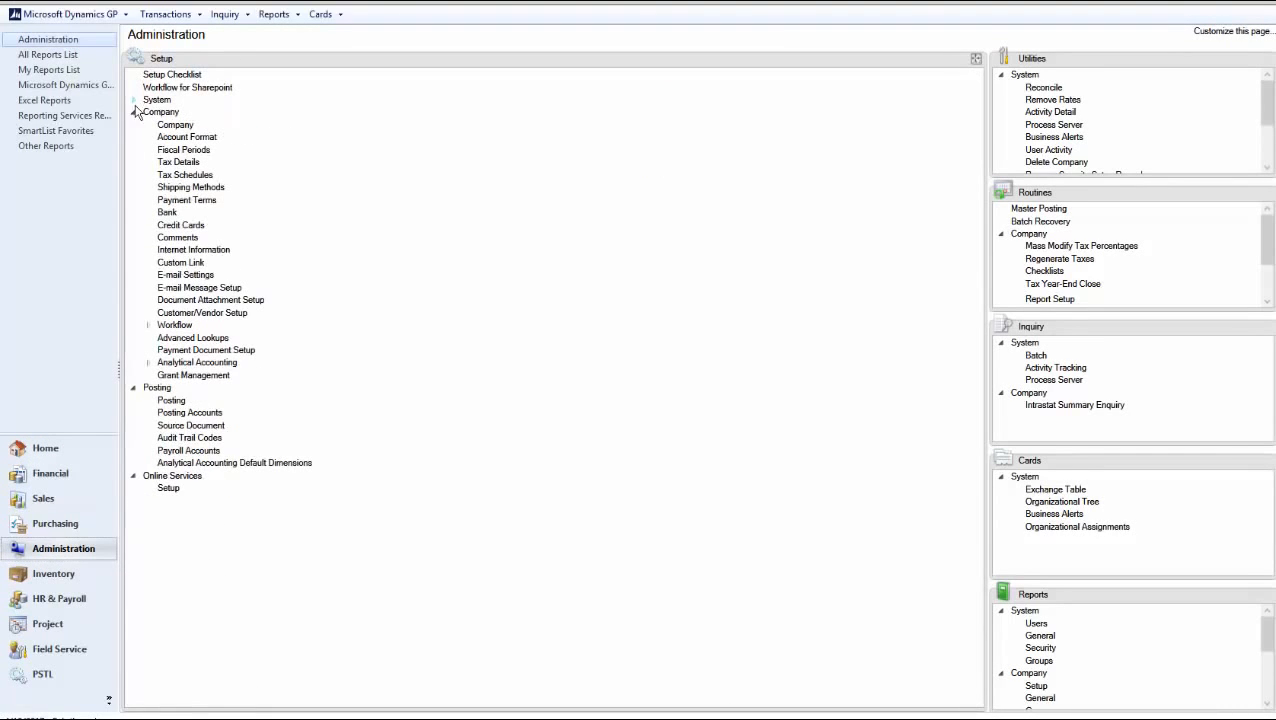
{"action": "left_click", "coordinate": [175, 325]}
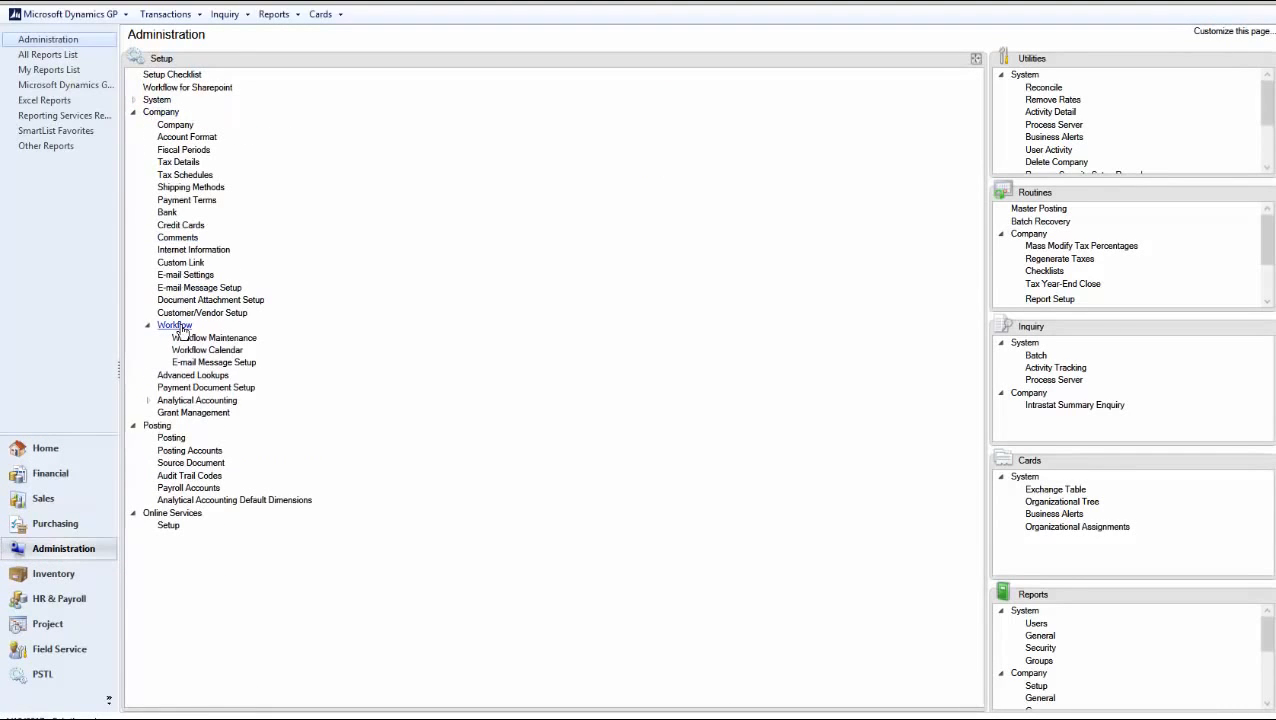
{"action": "left_click", "coordinate": [210, 340]}
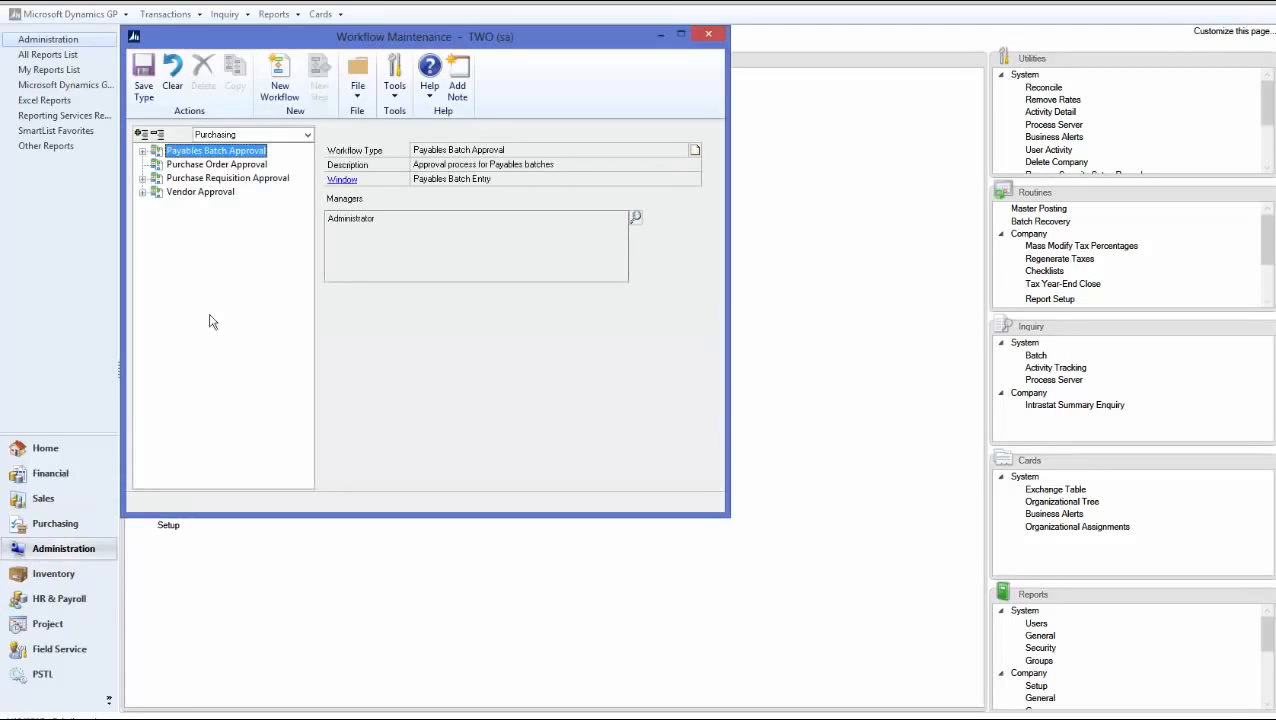
Make Administrator the manager of the Payroll Employee Profile Approval workflow type
{"action": "left_click", "coordinate": [219, 136]}
{"action": "left_click", "coordinate": [224, 183]}
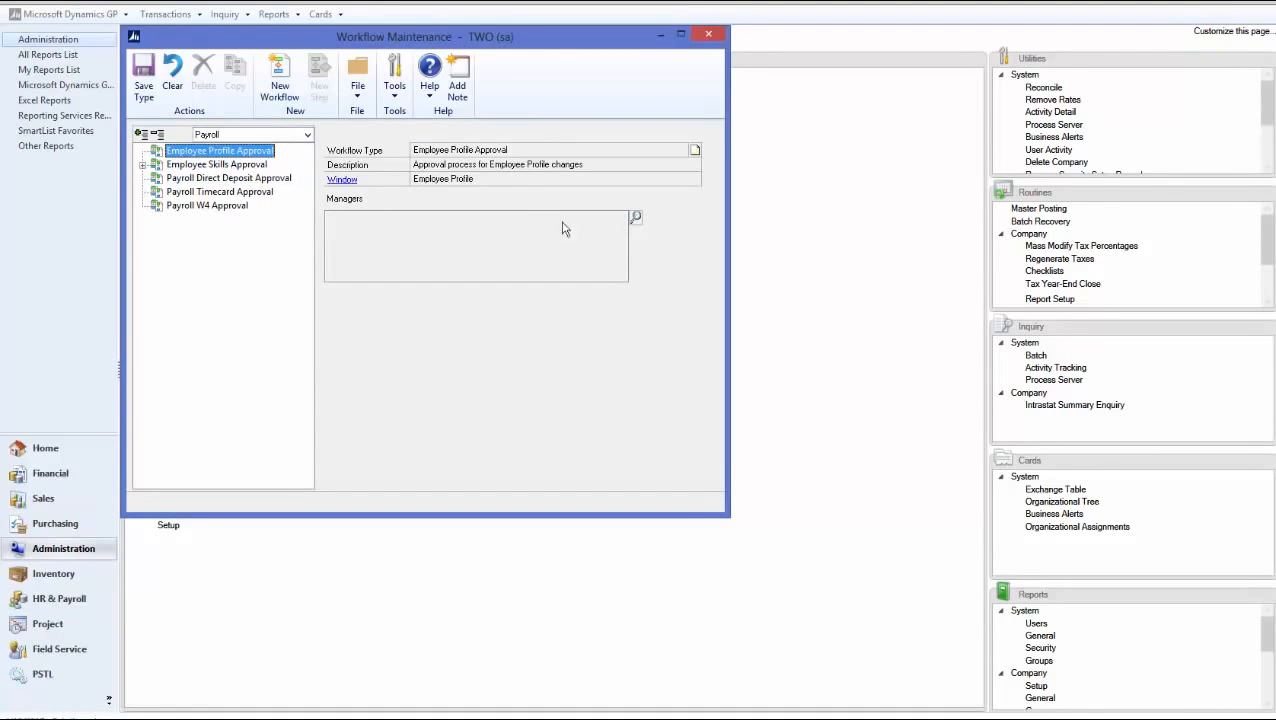
{"action": "left_click", "coordinate": [634, 216]}
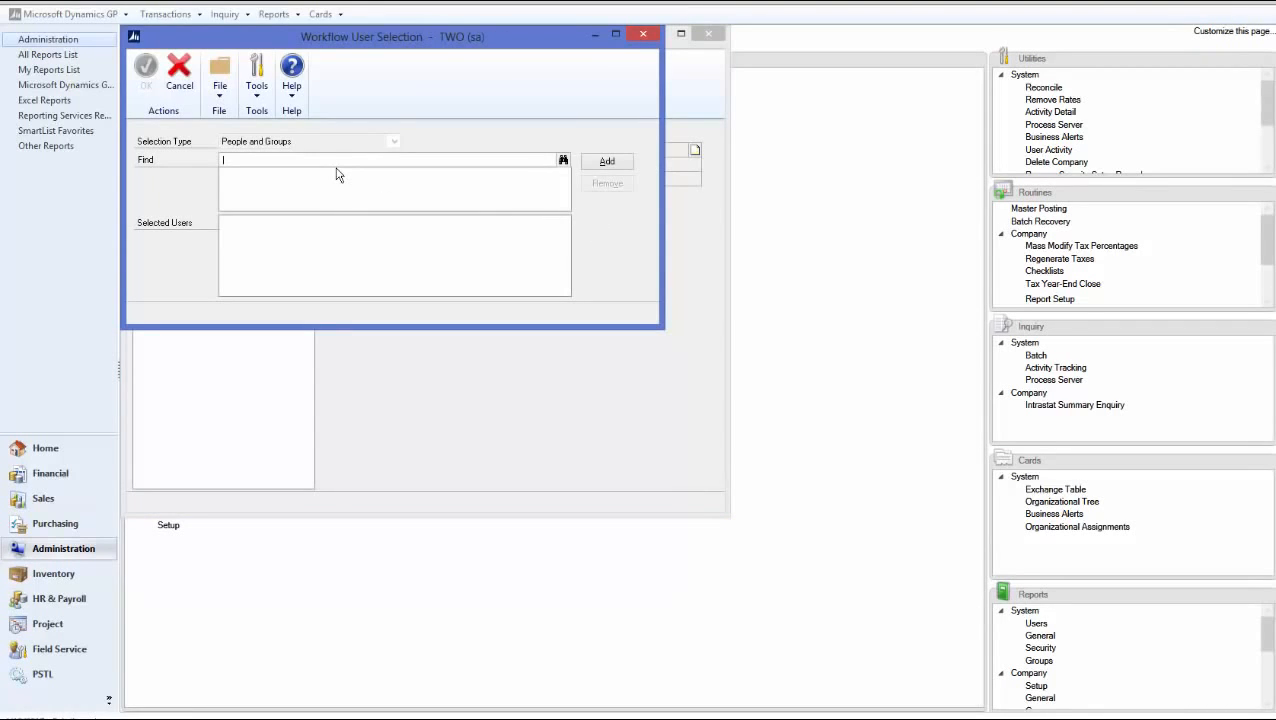
{"action": "type", "text": "admini"}
{"action": "key", "text": "Tab"}
{"action": "left_click", "coordinate": [611, 163]}
{"action": "left_click", "coordinate": [172, 80]}
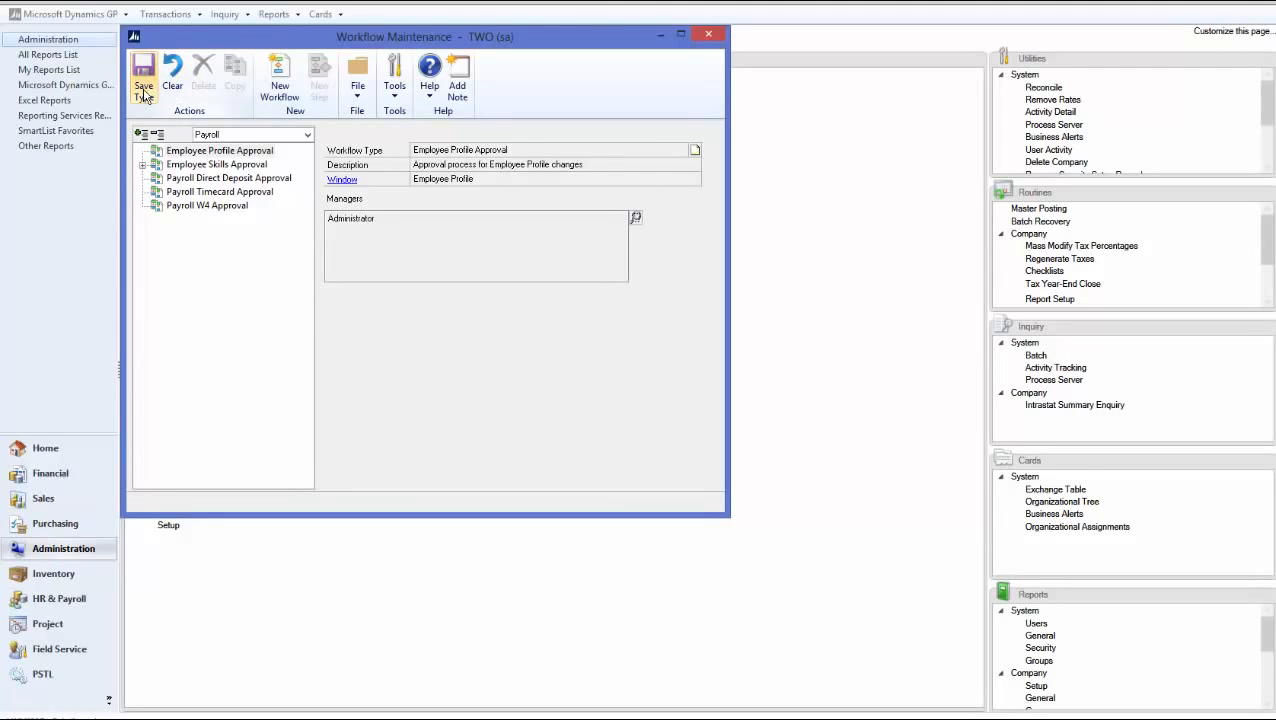
Create a workflow described 'Employee Profile' with notifications, delegation and originator approval enabled
{"action": "left_click", "coordinate": [279, 82]}
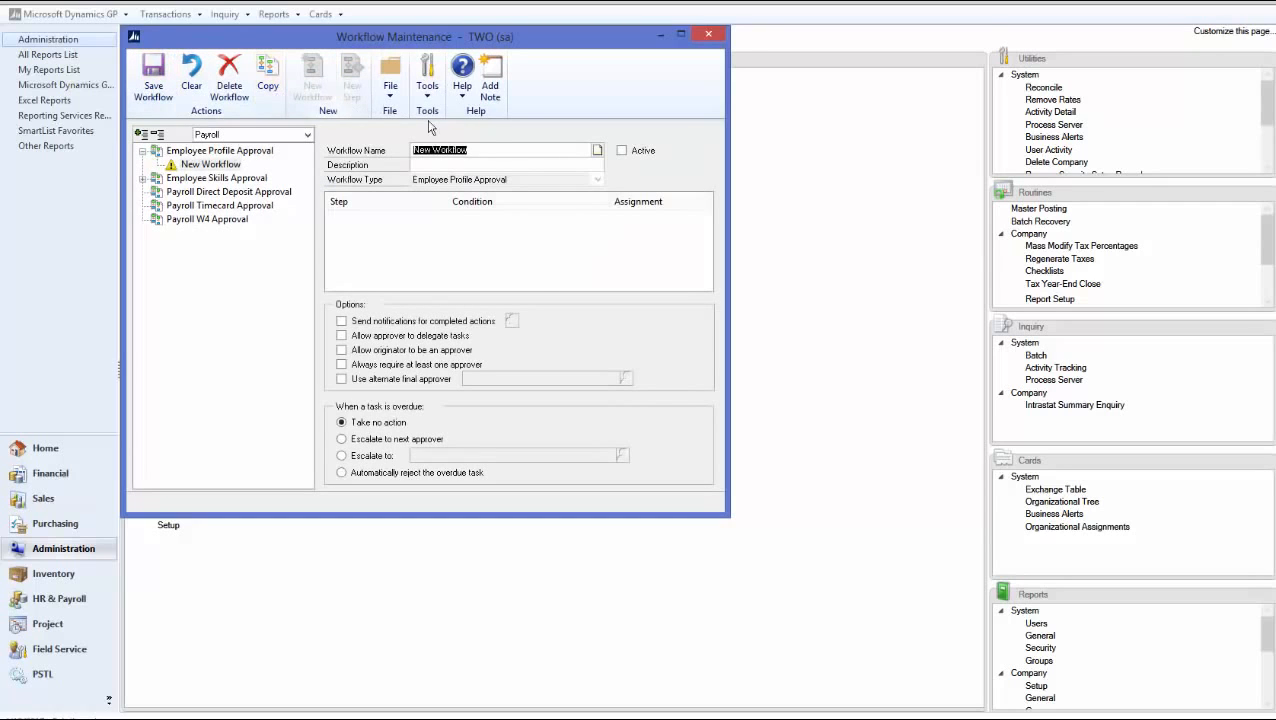
{"action": "type", "text": "Employee Profile"}
{"action": "key", "text": "Tab"}
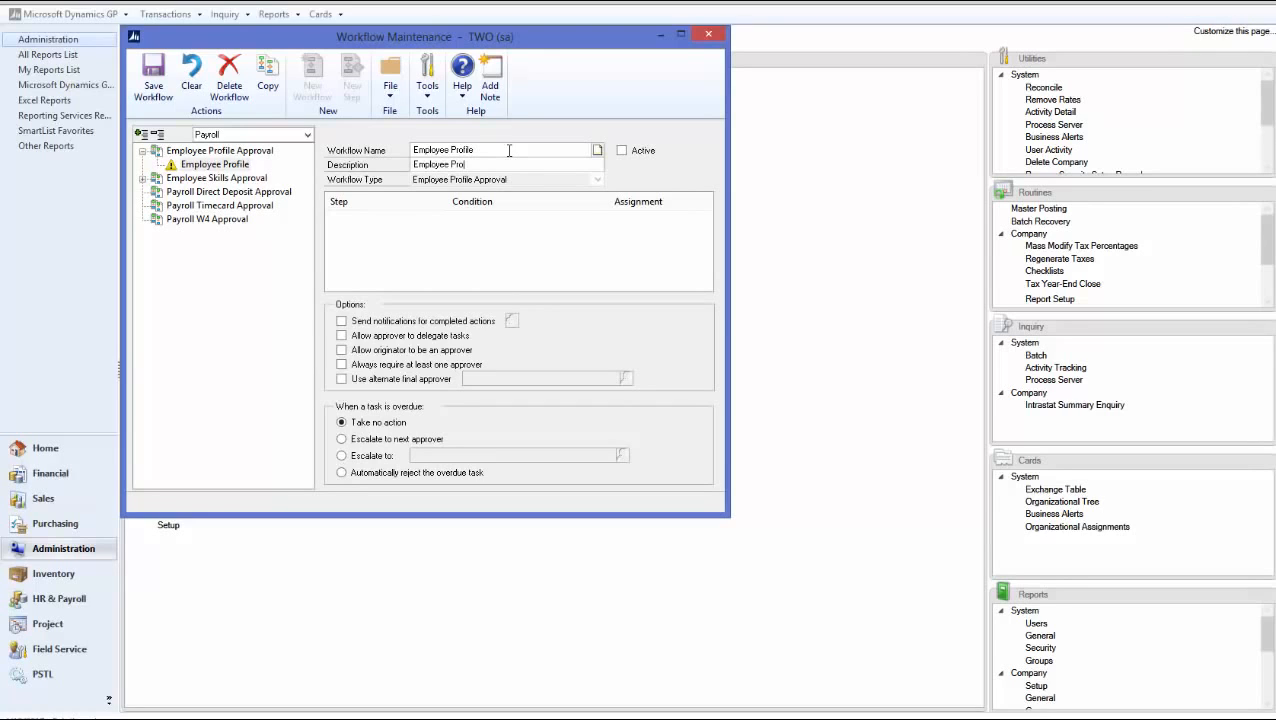
{"action": "type", "text": "Employee Profile"}
{"action": "key", "text": "Tab"}
{"action": "left_click", "coordinate": [341, 320]}
{"action": "left_click", "coordinate": [341, 335]}
{"action": "left_click", "coordinate": [341, 350]}
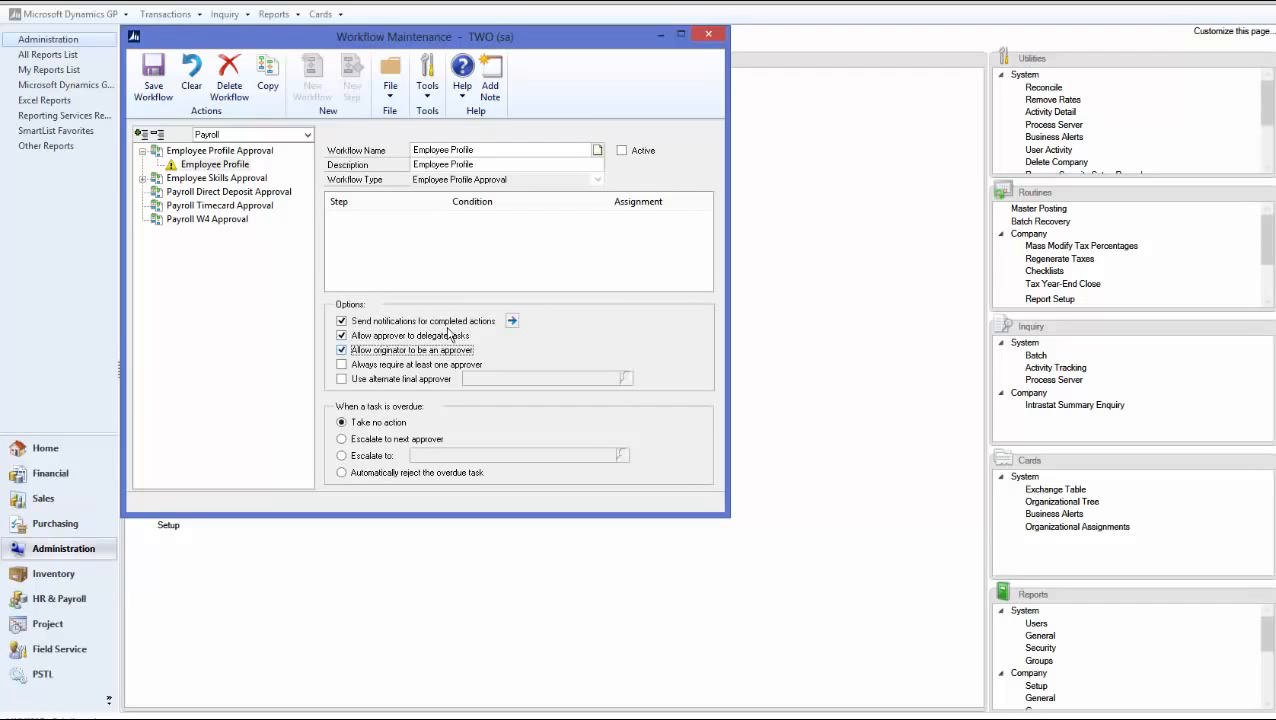
Notify the originator on all ten actions, from submit to final approve, and save the workflow
{"action": "left_click", "coordinate": [511, 320]}
{"action": "left_click", "coordinate": [148, 152]}
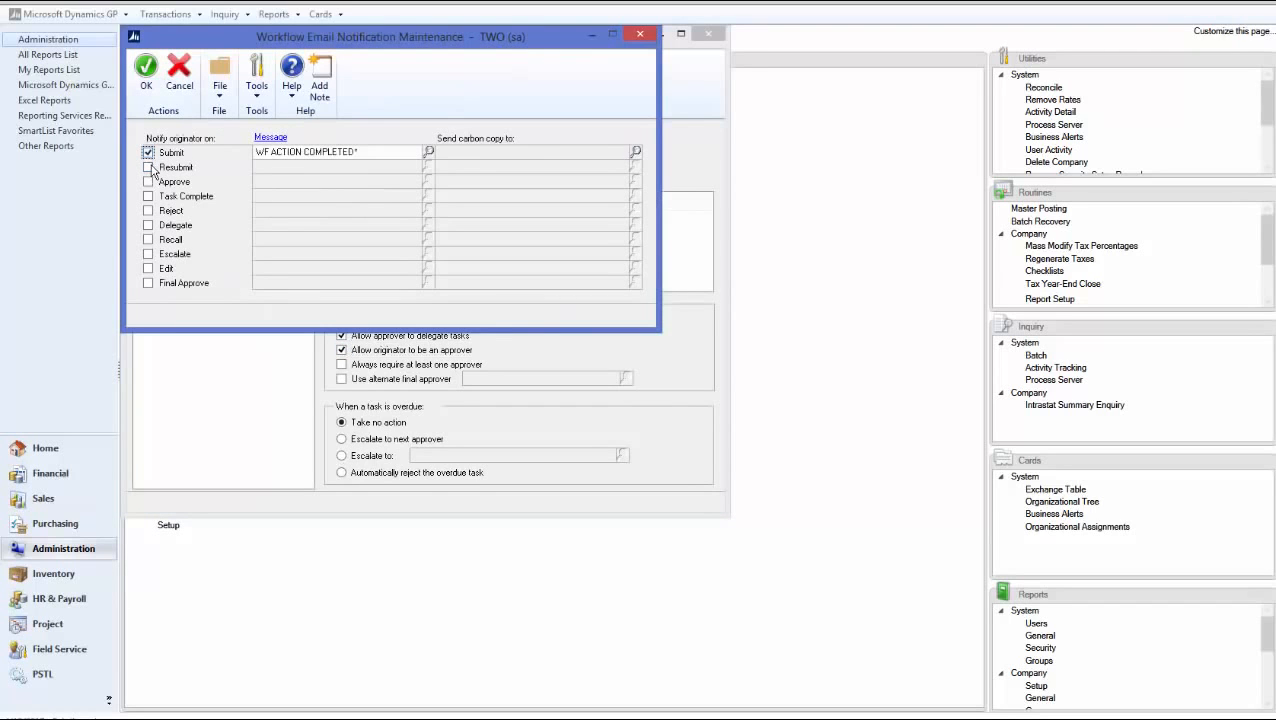
{"action": "left_click", "coordinate": [148, 167]}
{"action": "left_click", "coordinate": [148, 181]}
{"action": "left_click", "coordinate": [148, 196]}
{"action": "left_click", "coordinate": [148, 210]}
{"action": "left_click", "coordinate": [148, 225]}
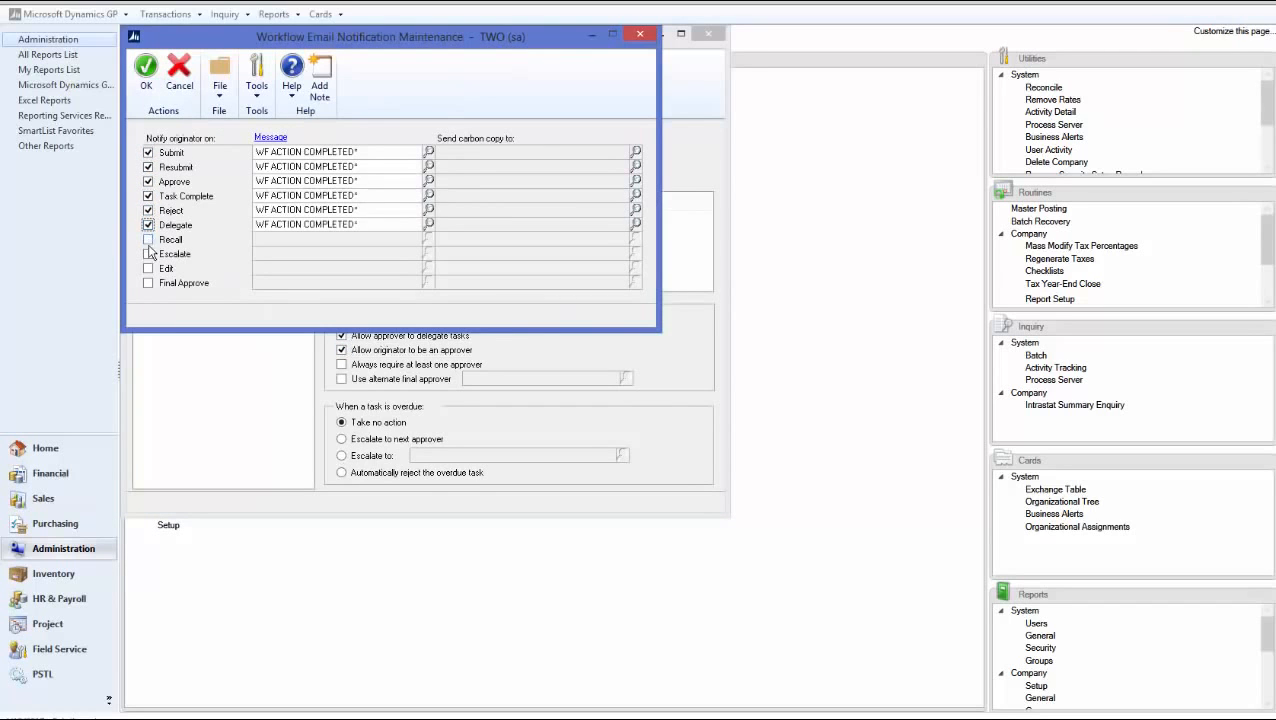
{"action": "left_click", "coordinate": [148, 239]}
{"action": "left_click", "coordinate": [148, 254]}
{"action": "left_click", "coordinate": [148, 268]}
{"action": "left_click", "coordinate": [148, 283]}
{"action": "left_click", "coordinate": [146, 82]}
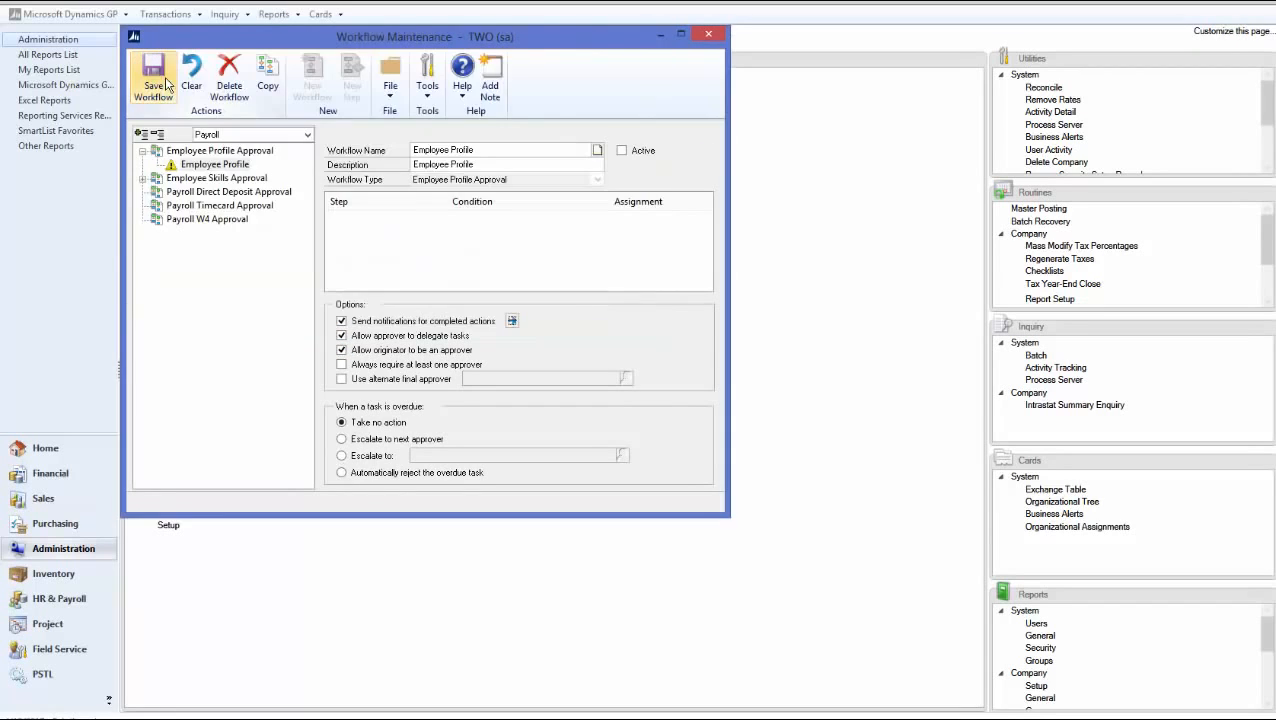
{"action": "left_click", "coordinate": [156, 88]}
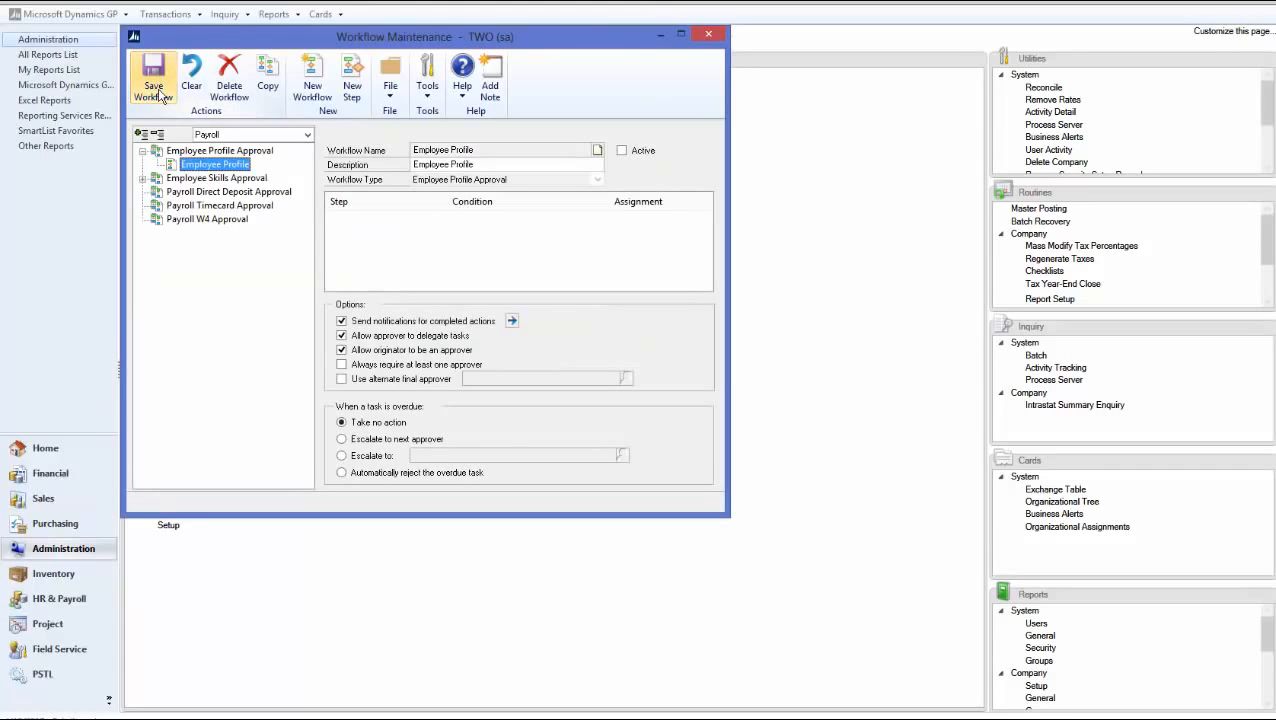
{"action": "left_click", "coordinate": [352, 88]}
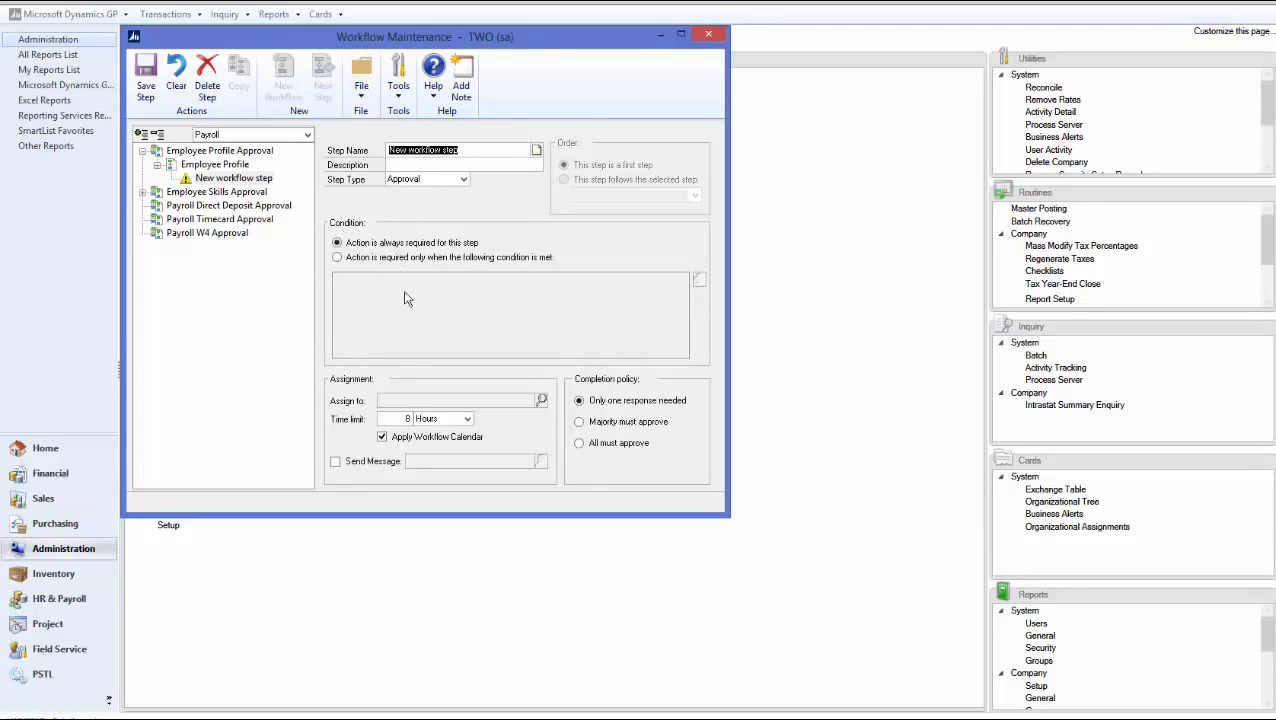
Assign the step to the originator's direct manager by hierarchy, with an approval message
{"action": "left_click", "coordinate": [541, 400]}
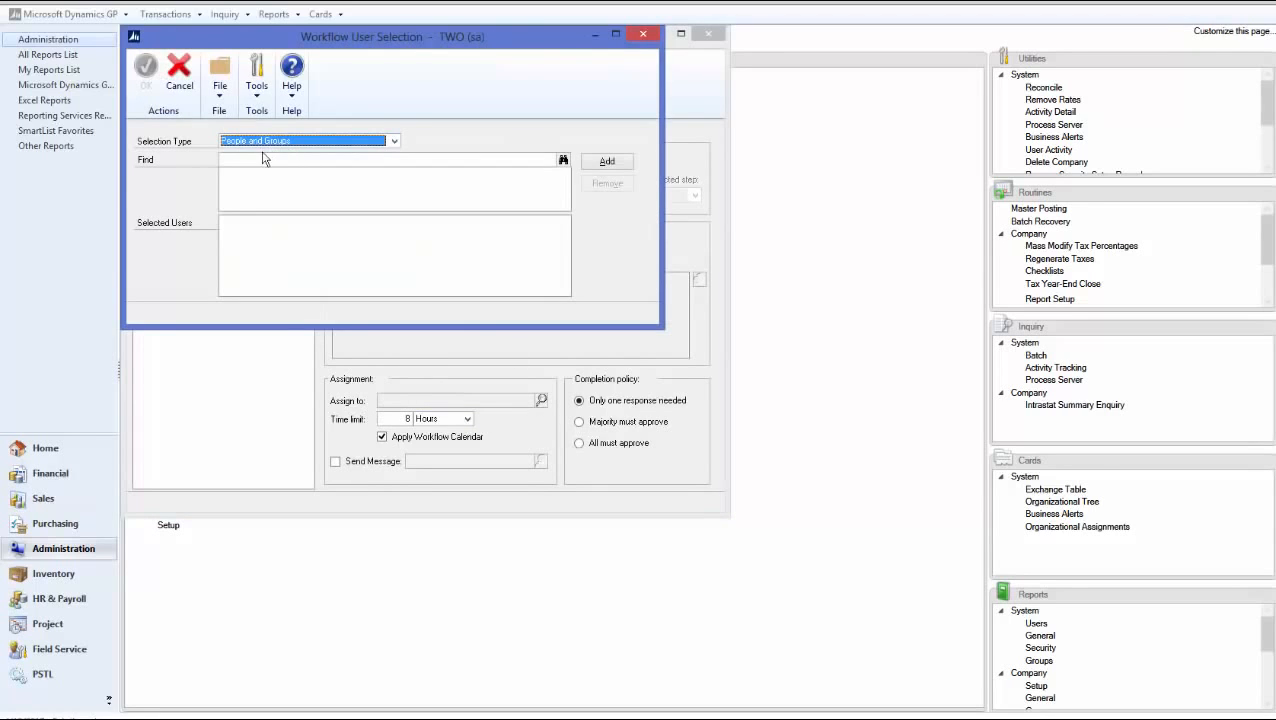
{"action": "left_click", "coordinate": [260, 157]}
{"action": "left_click", "coordinate": [282, 140]}
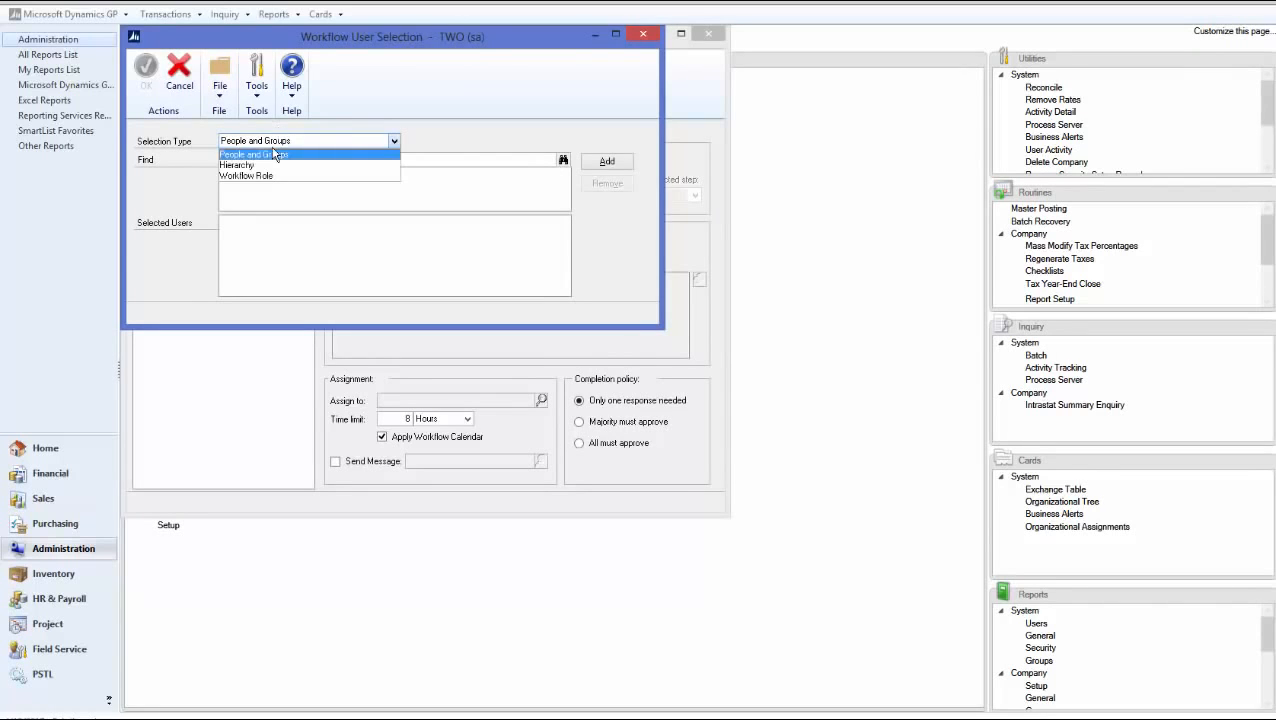
{"action": "left_click", "coordinate": [258, 163]}
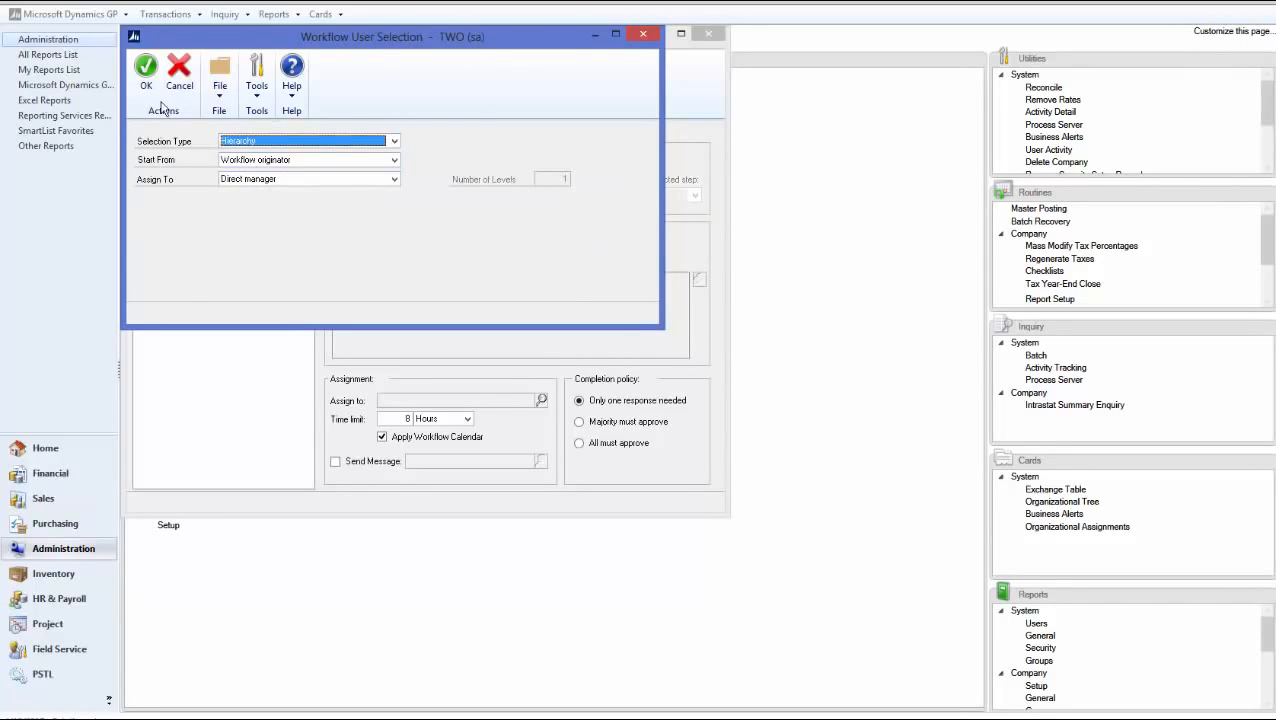
{"action": "left_click", "coordinate": [146, 78]}
{"action": "left_click", "coordinate": [336, 461]}
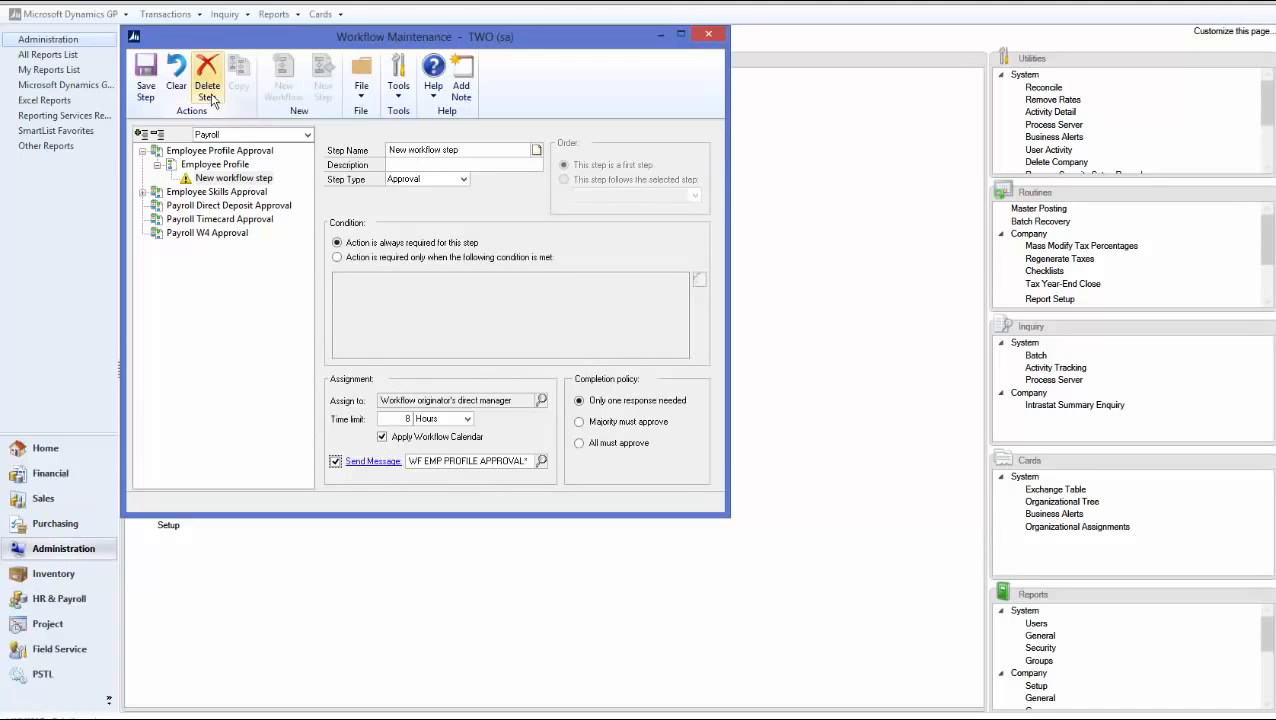
{"action": "left_click", "coordinate": [146, 90]}
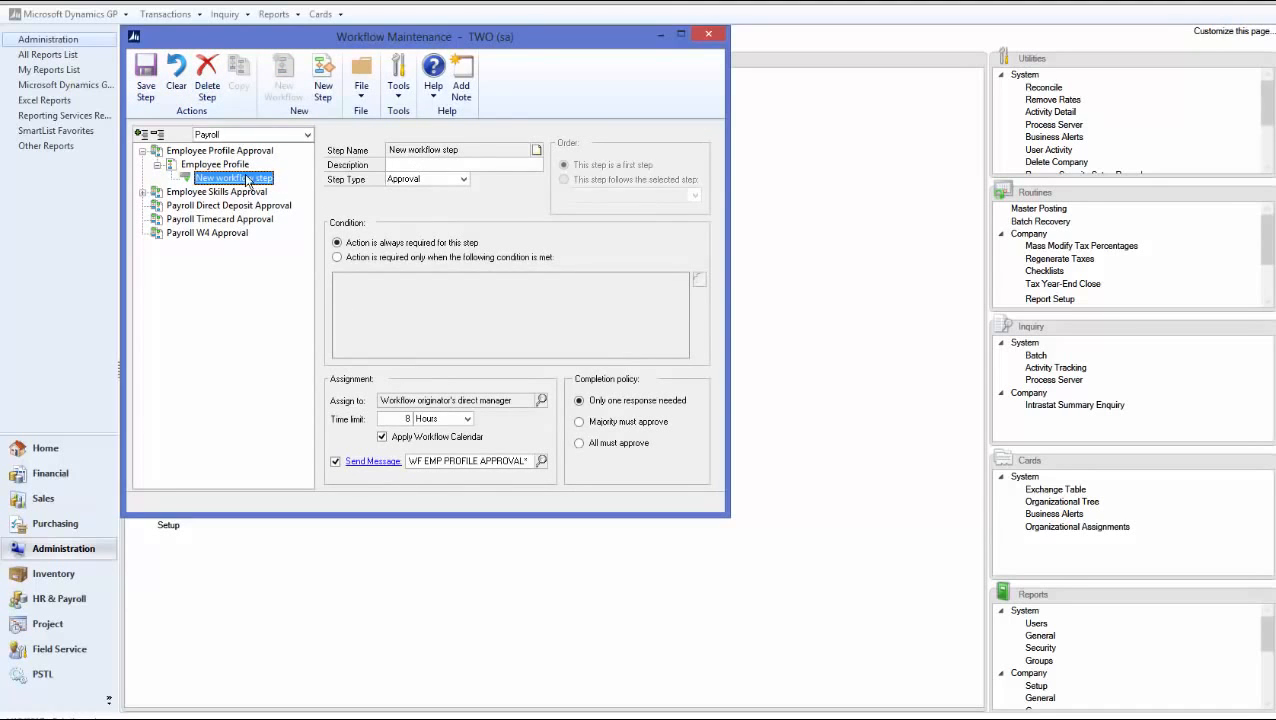
Mark the Employee Profile workflow active, save it, and close Workflow Maintenance
{"action": "left_click", "coordinate": [215, 164]}
{"action": "left_click", "coordinate": [622, 151]}
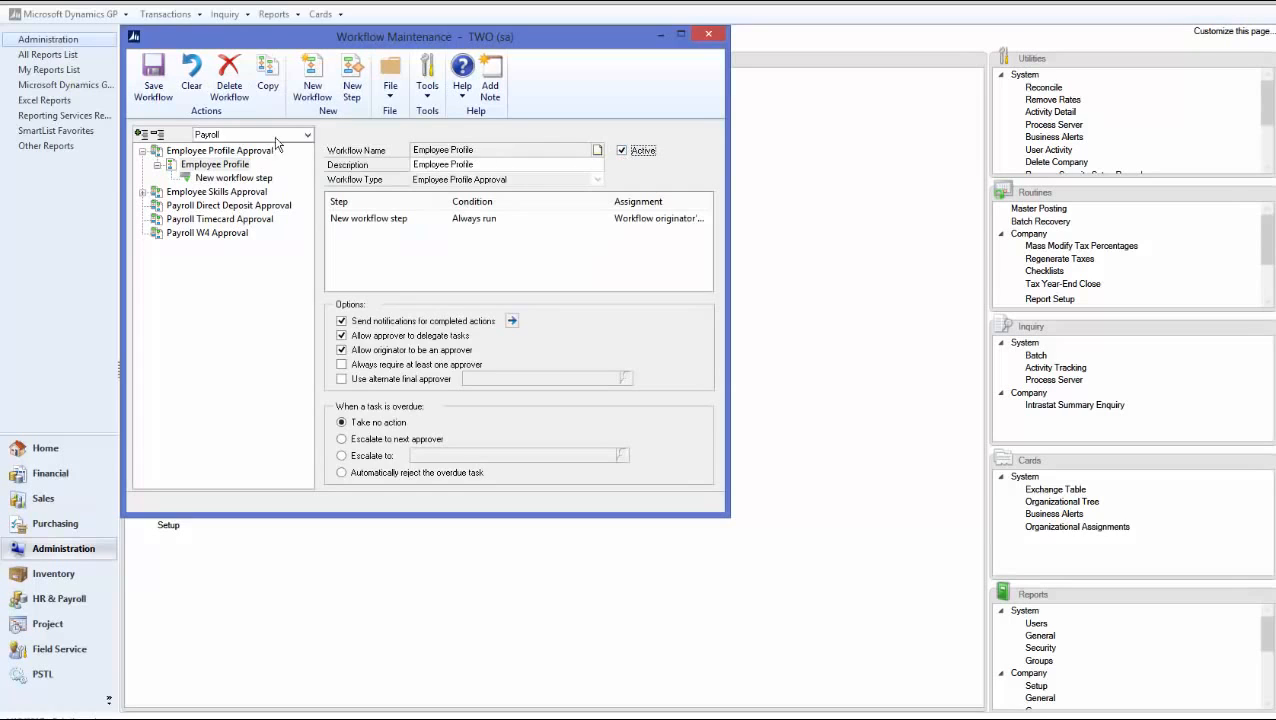
{"action": "left_click", "coordinate": [153, 88]}
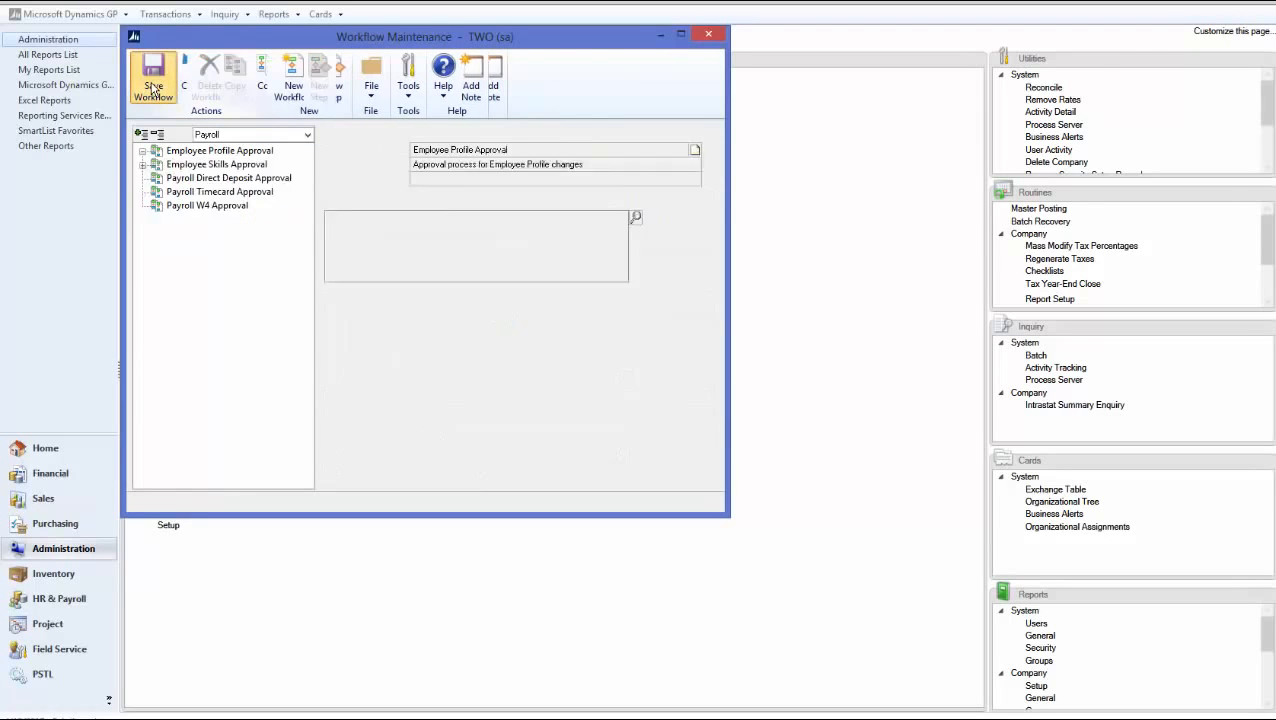
{"action": "left_click", "coordinate": [710, 36]}
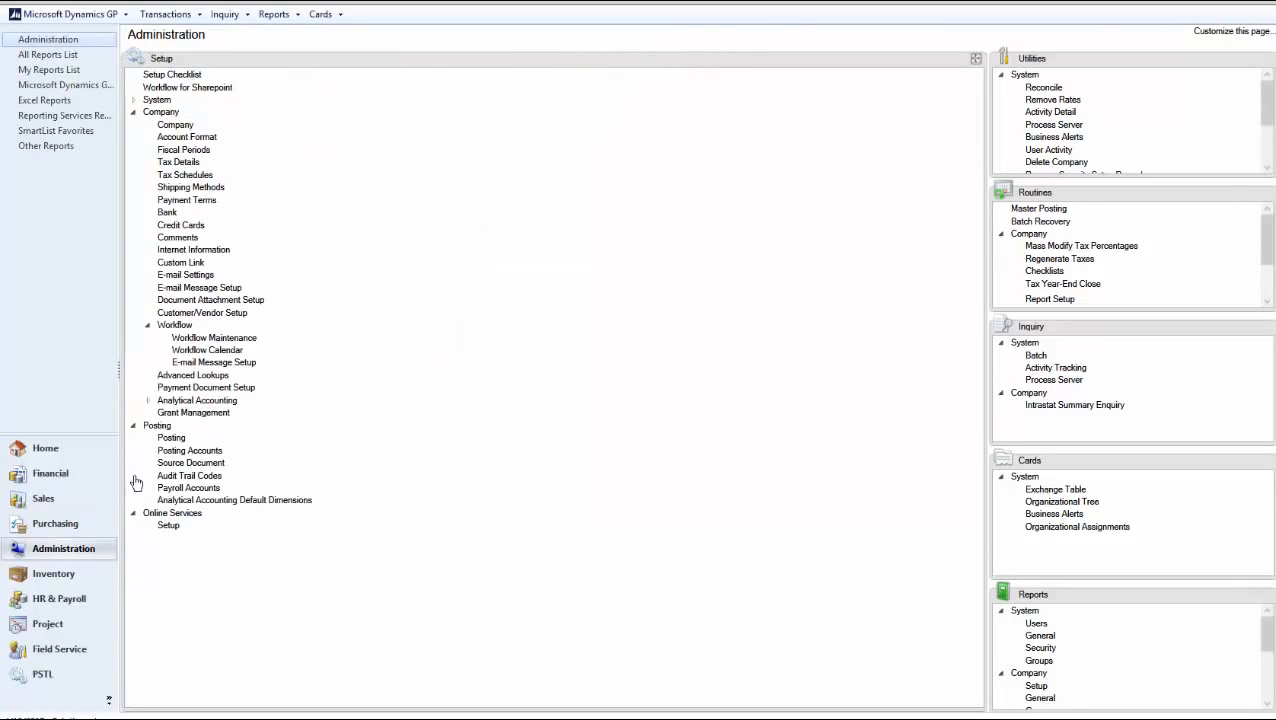
Change the Employee Profile middle name to 'test', submit it for approval, and reopen the card
{"action": "left_click", "coordinate": [80, 600]}
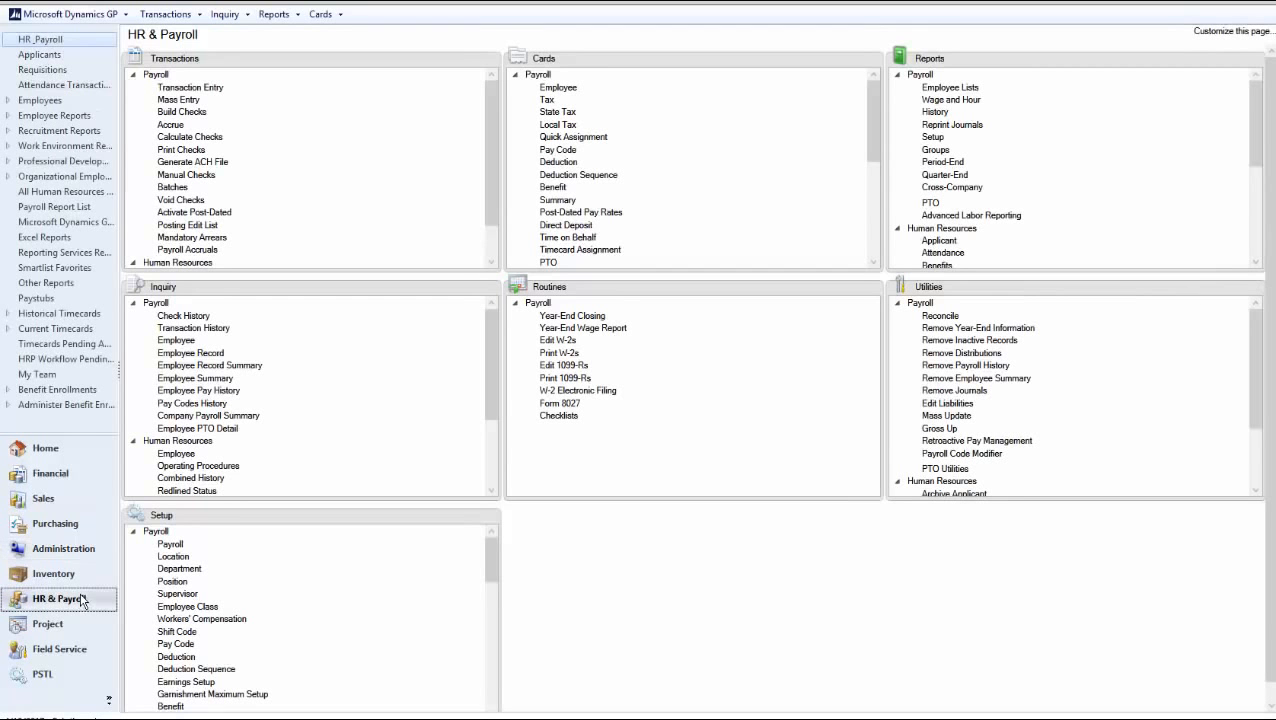
{"action": "left_click", "coordinate": [516, 76]}
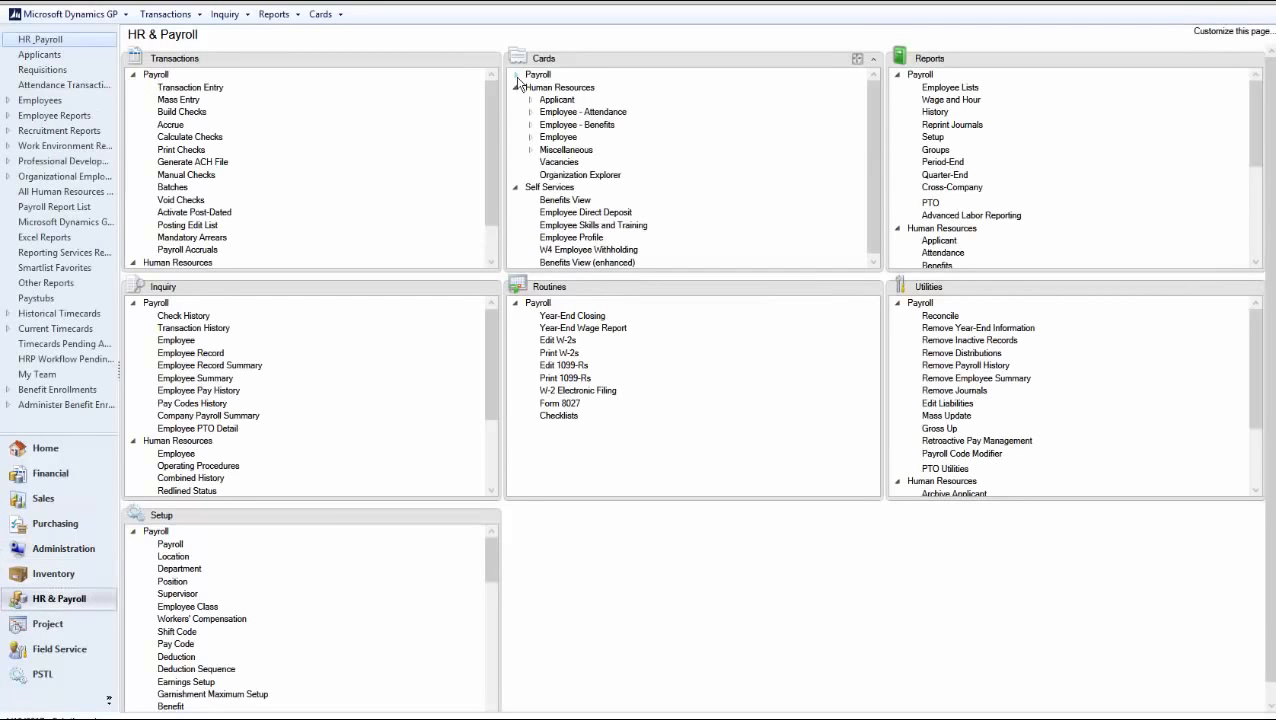
{"action": "left_click", "coordinate": [517, 88]}
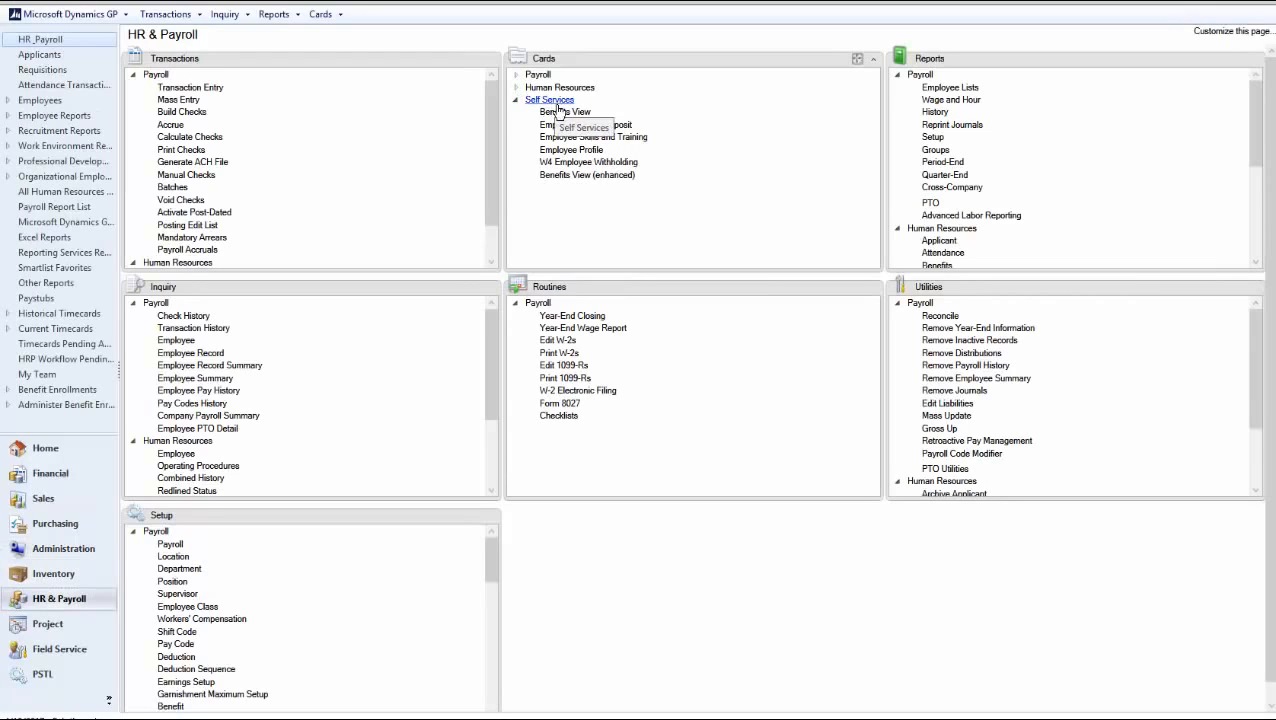
{"action": "left_click", "coordinate": [588, 150]}
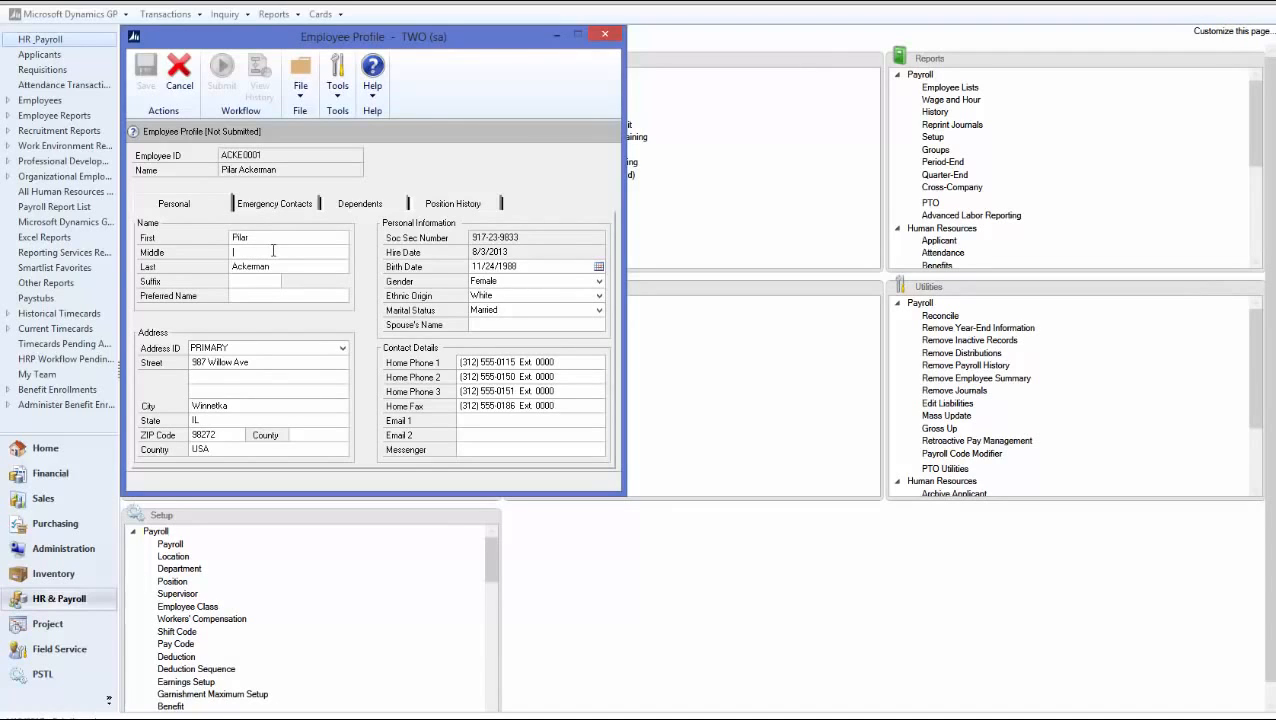
{"action": "key", "text": "Tab"}
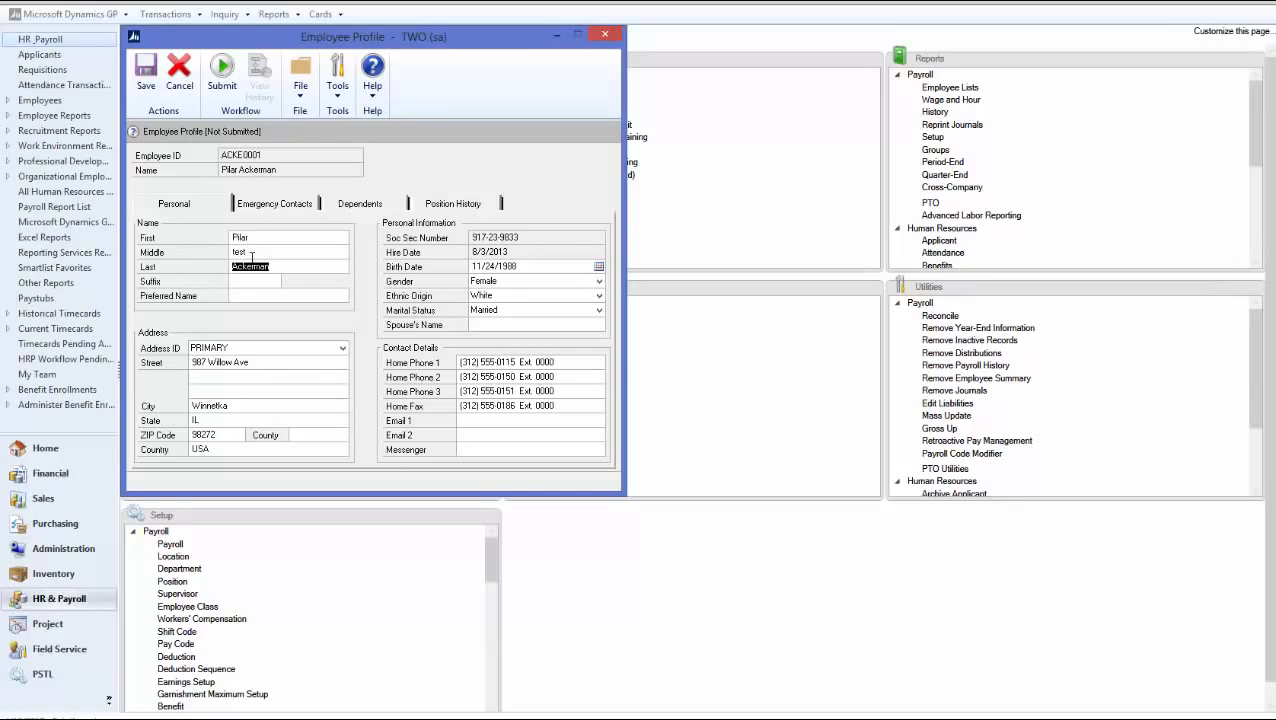
{"action": "left_click", "coordinate": [222, 88]}
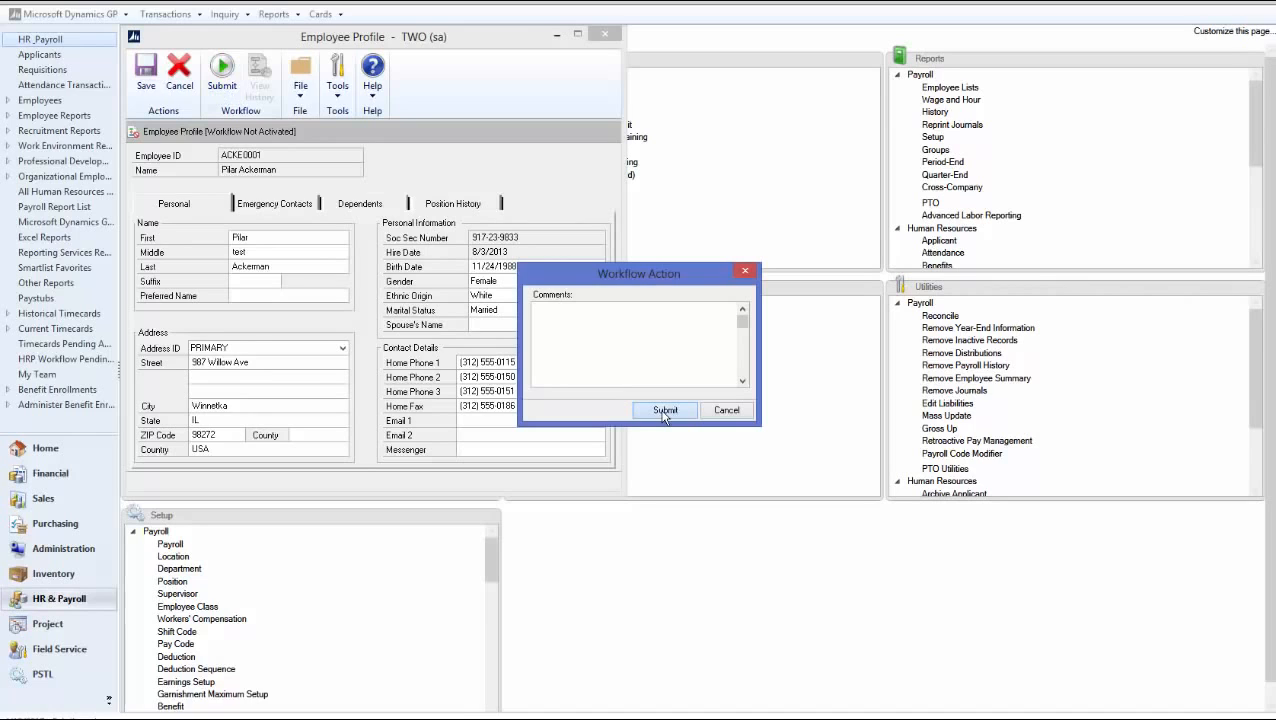
{"action": "left_click", "coordinate": [664, 411]}
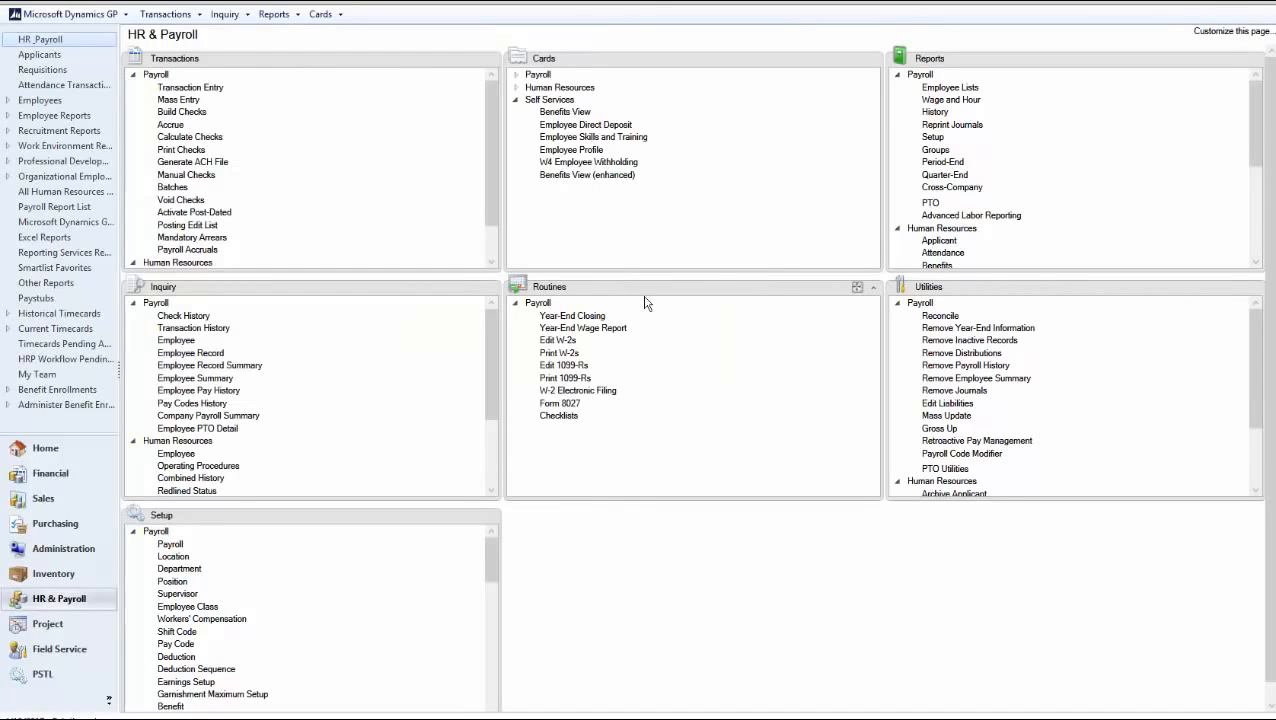
{"action": "left_click", "coordinate": [579, 152]}
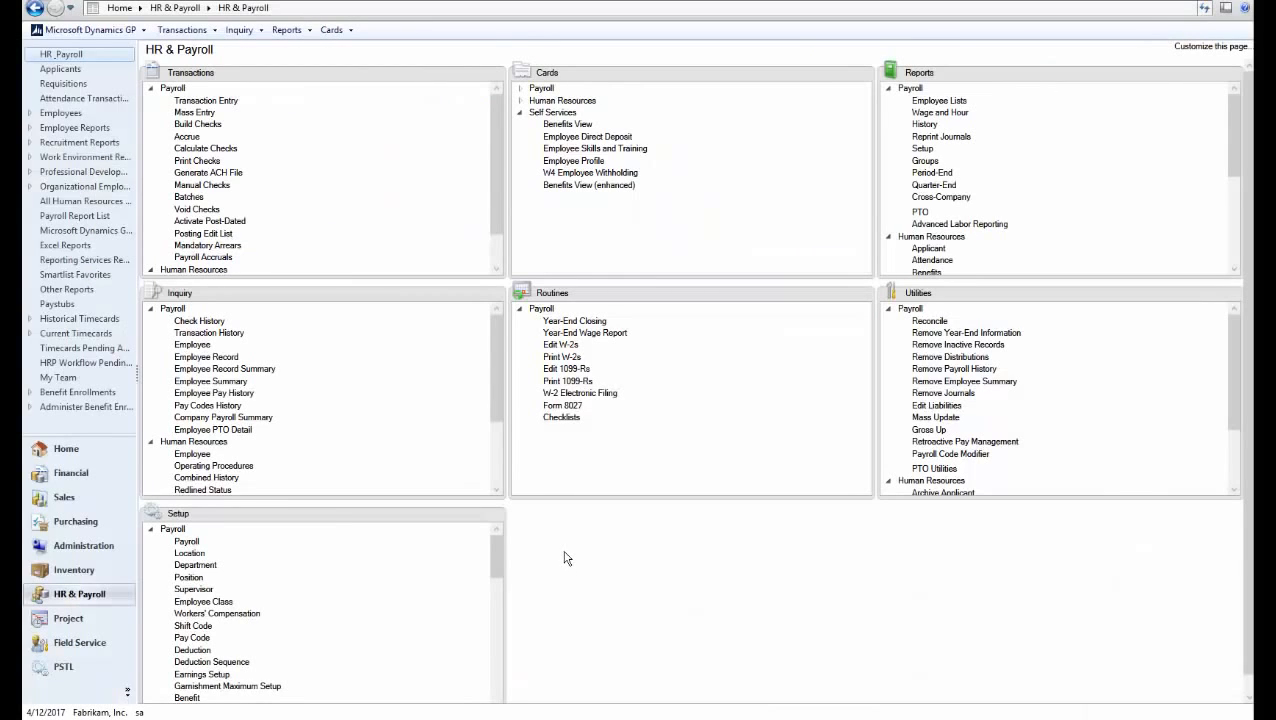
In Workflow Maintenance, make Administrator manager of Payroll Direct Deposit Approval
{"action": "left_click", "coordinate": [77, 548]}
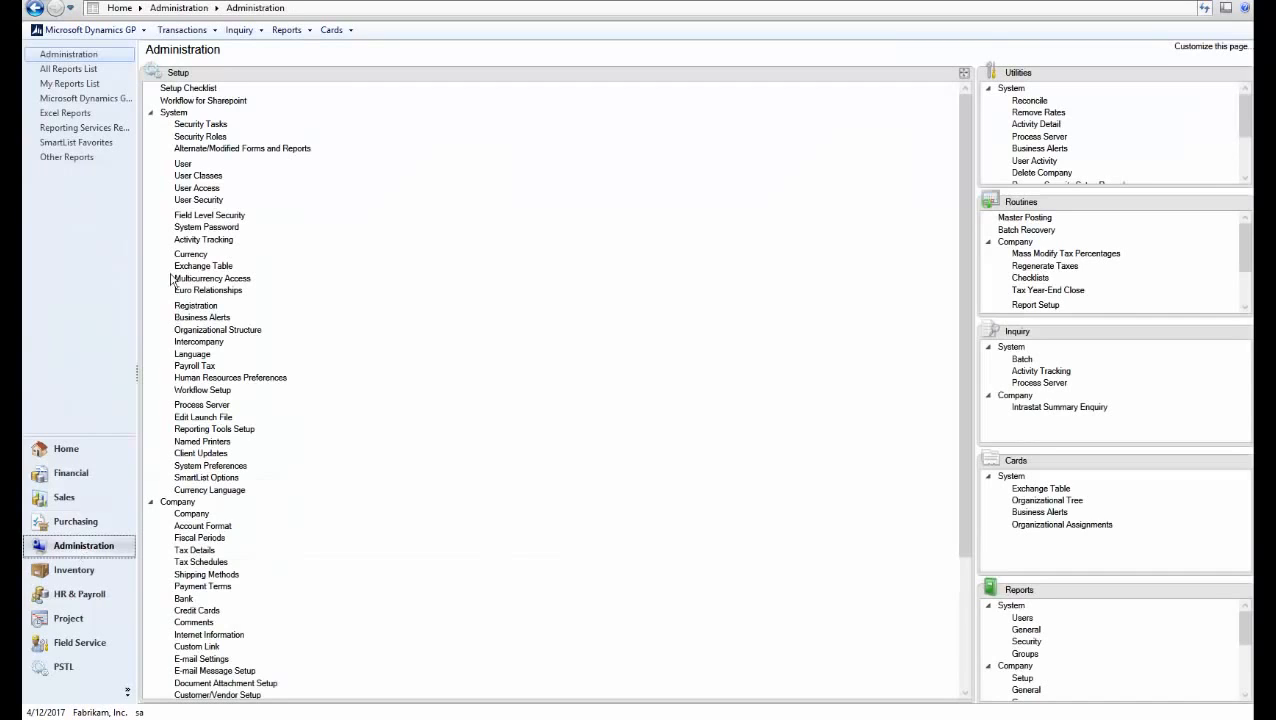
{"action": "left_click", "coordinate": [154, 115]}
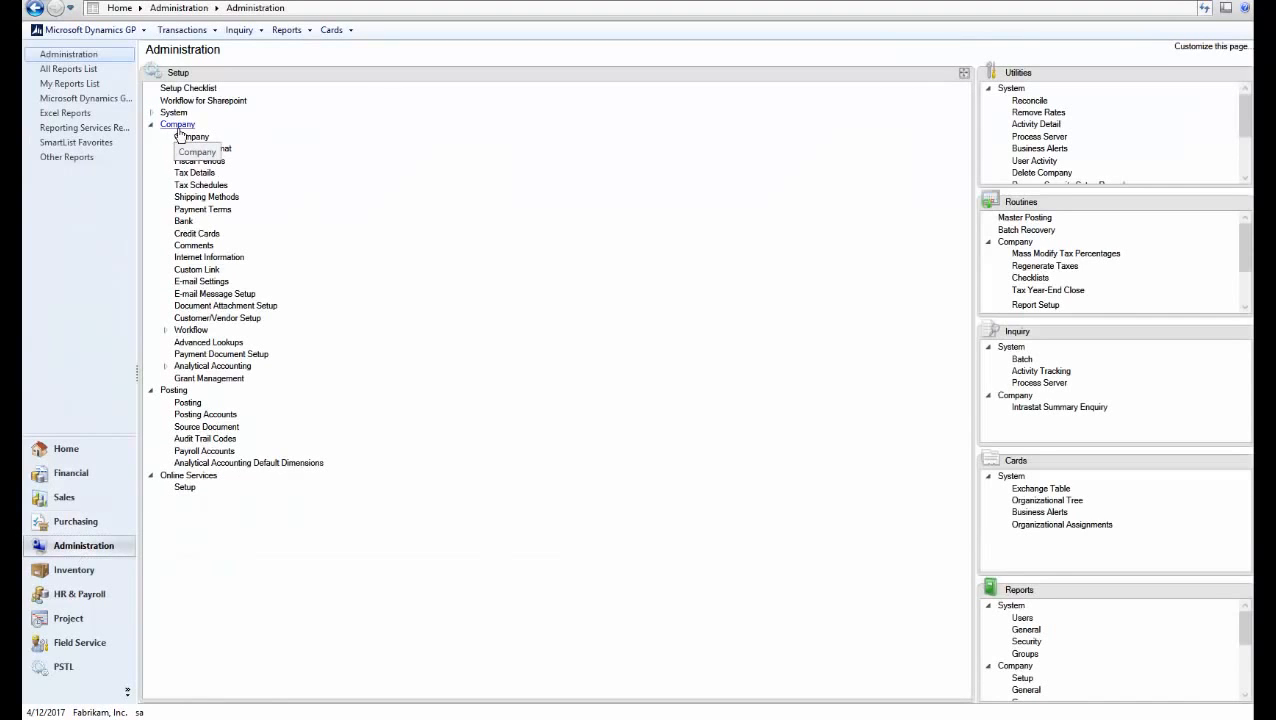
{"action": "left_click", "coordinate": [191, 330]}
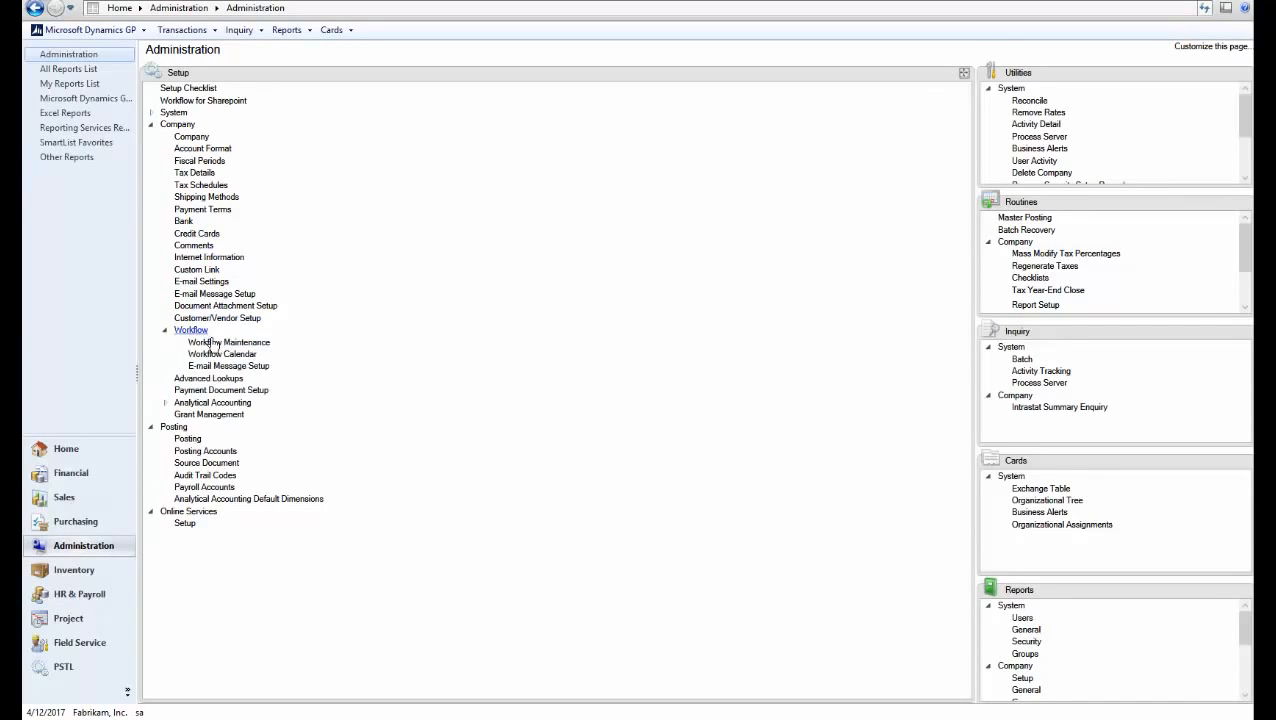
{"action": "left_click", "coordinate": [228, 344]}
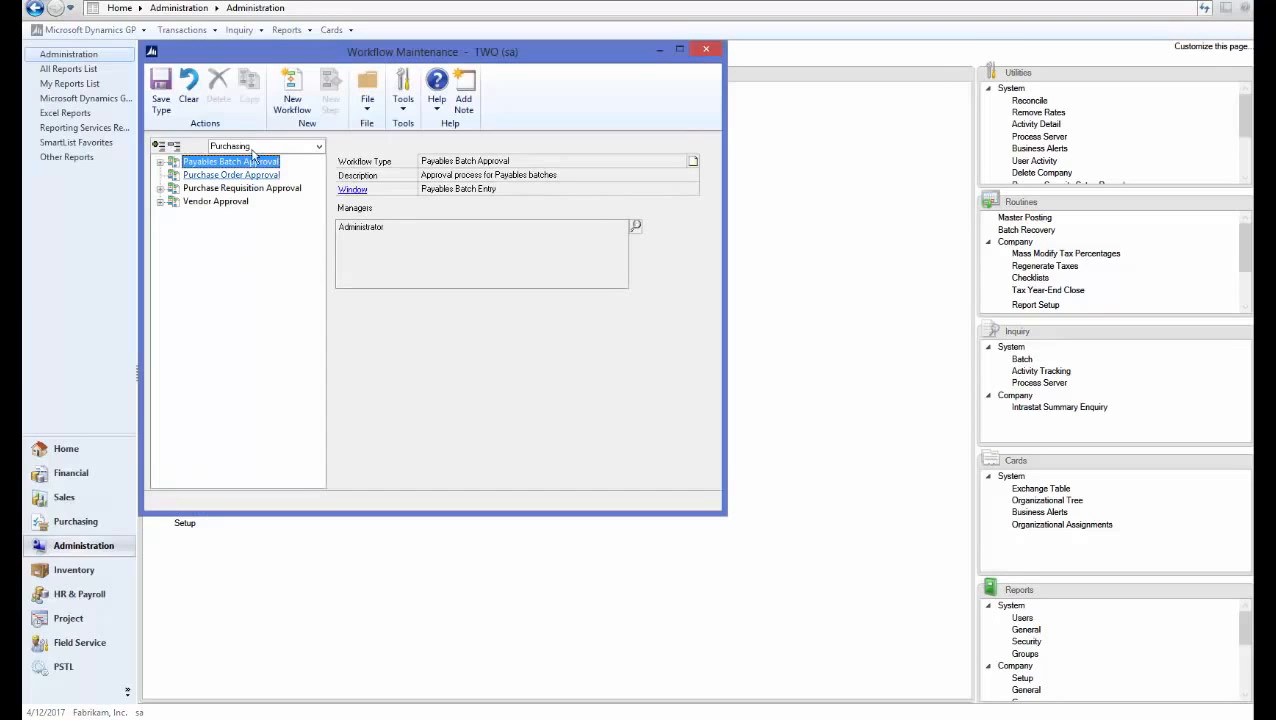
{"action": "left_click", "coordinate": [318, 146]}
{"action": "left_click", "coordinate": [243, 190]}
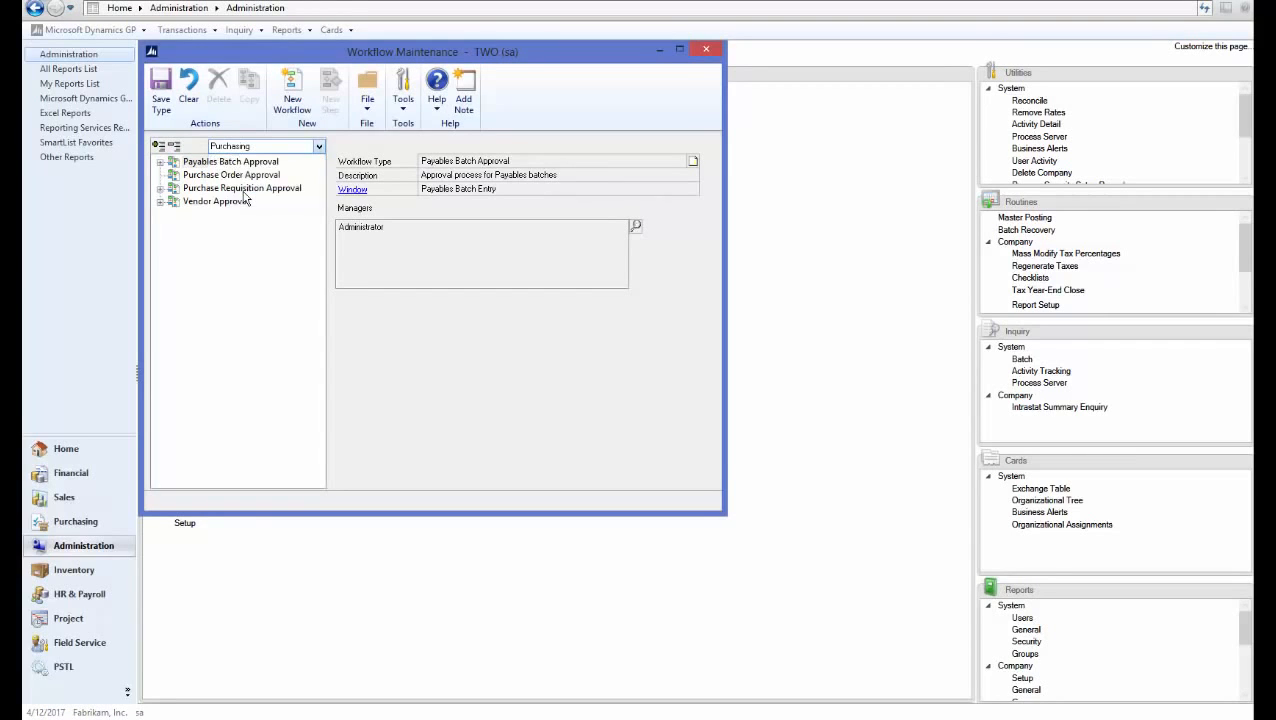
{"action": "left_click", "coordinate": [258, 189]}
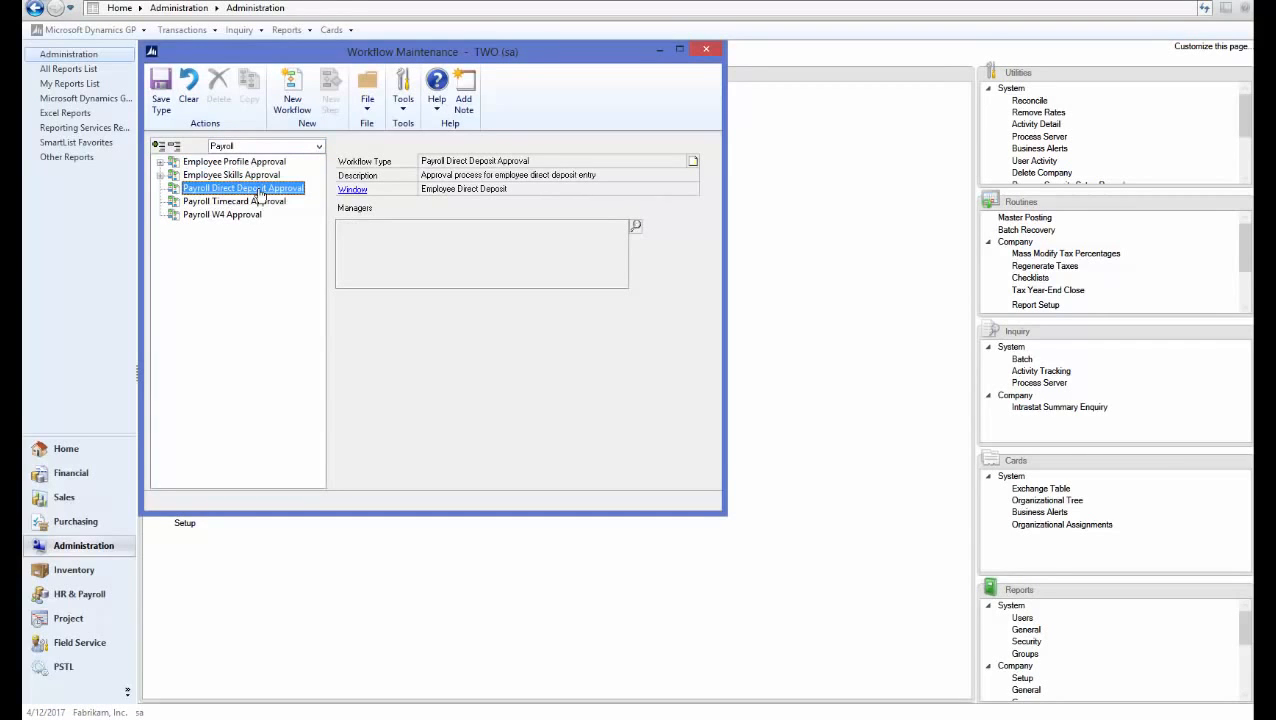
{"action": "left_click", "coordinate": [634, 227]}
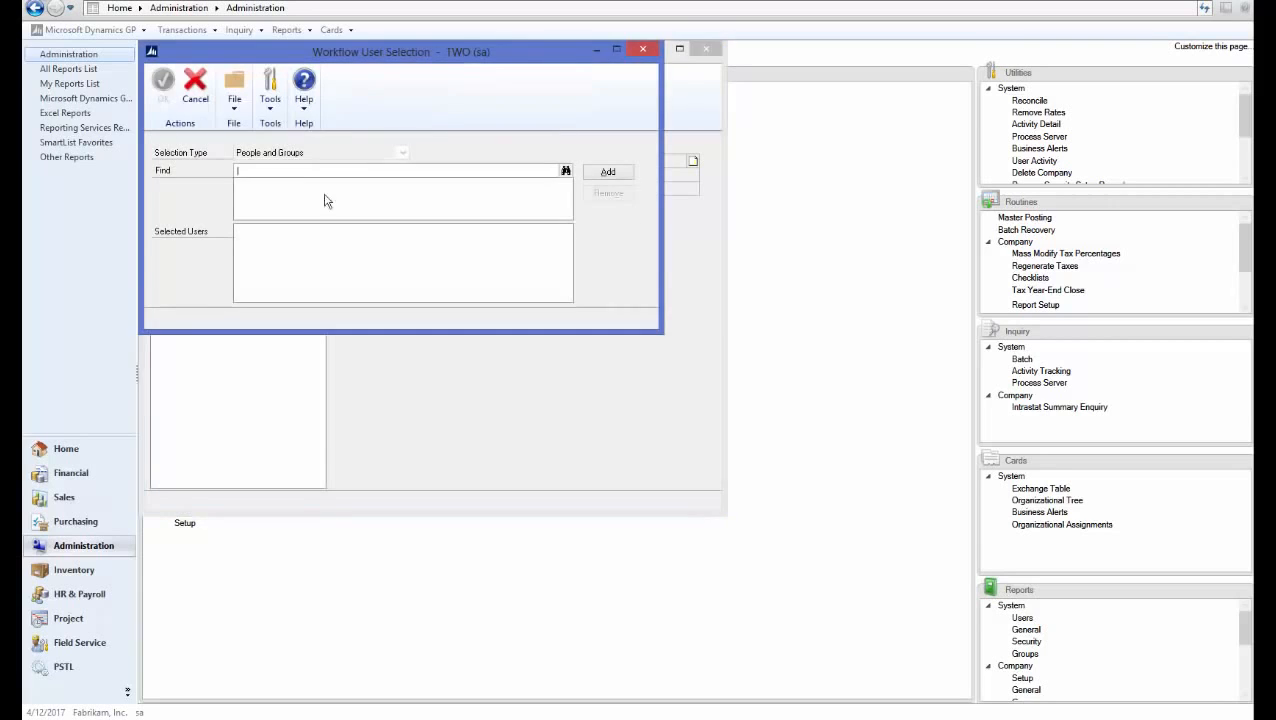
{"action": "type", "text": "admin"}
{"action": "key", "text": "Tab"}
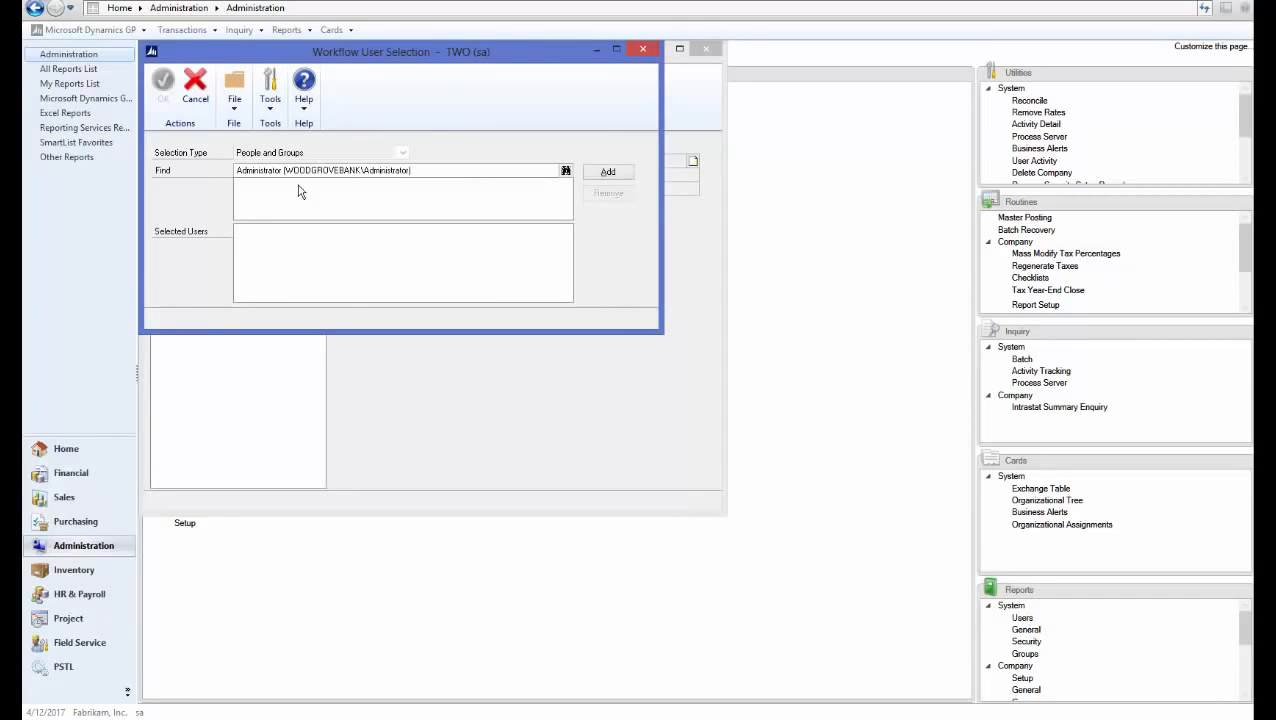
{"action": "left_click", "coordinate": [595, 174]}
{"action": "left_click", "coordinate": [165, 89]}
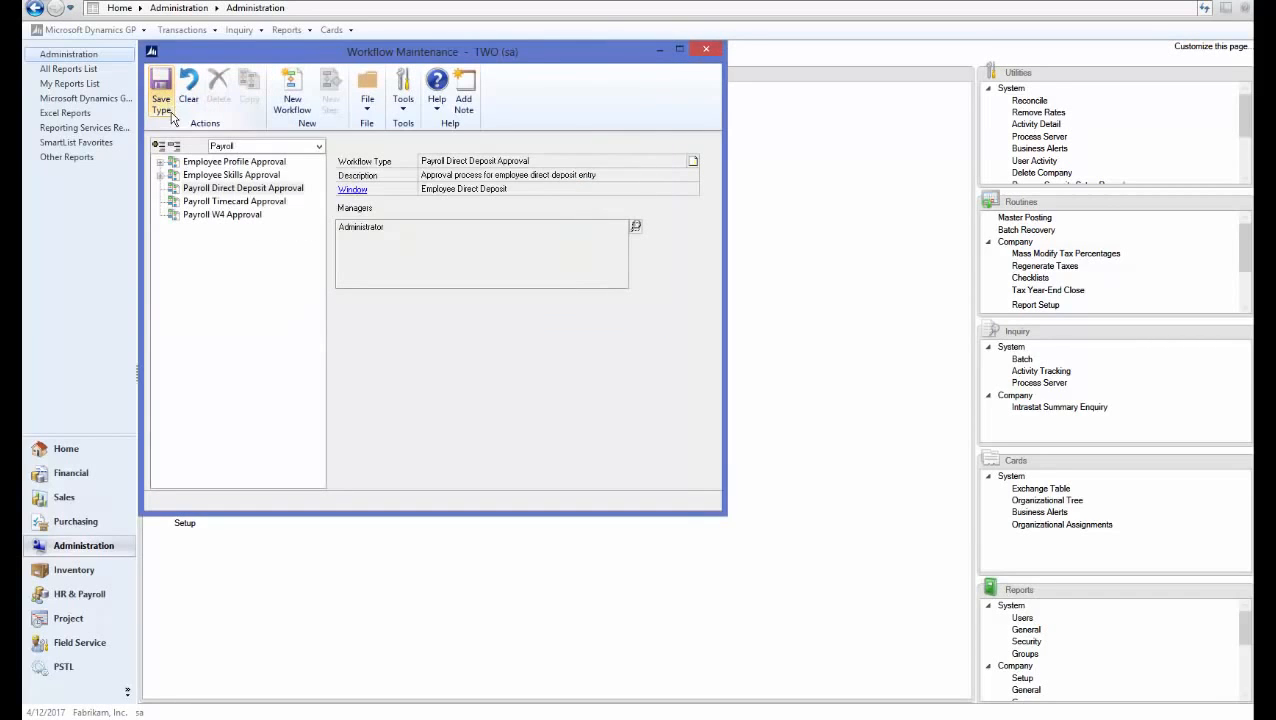
Create the DD approval workflow with submit notifications, delegation and originator approval, and save it
{"action": "left_click", "coordinate": [290, 100]}
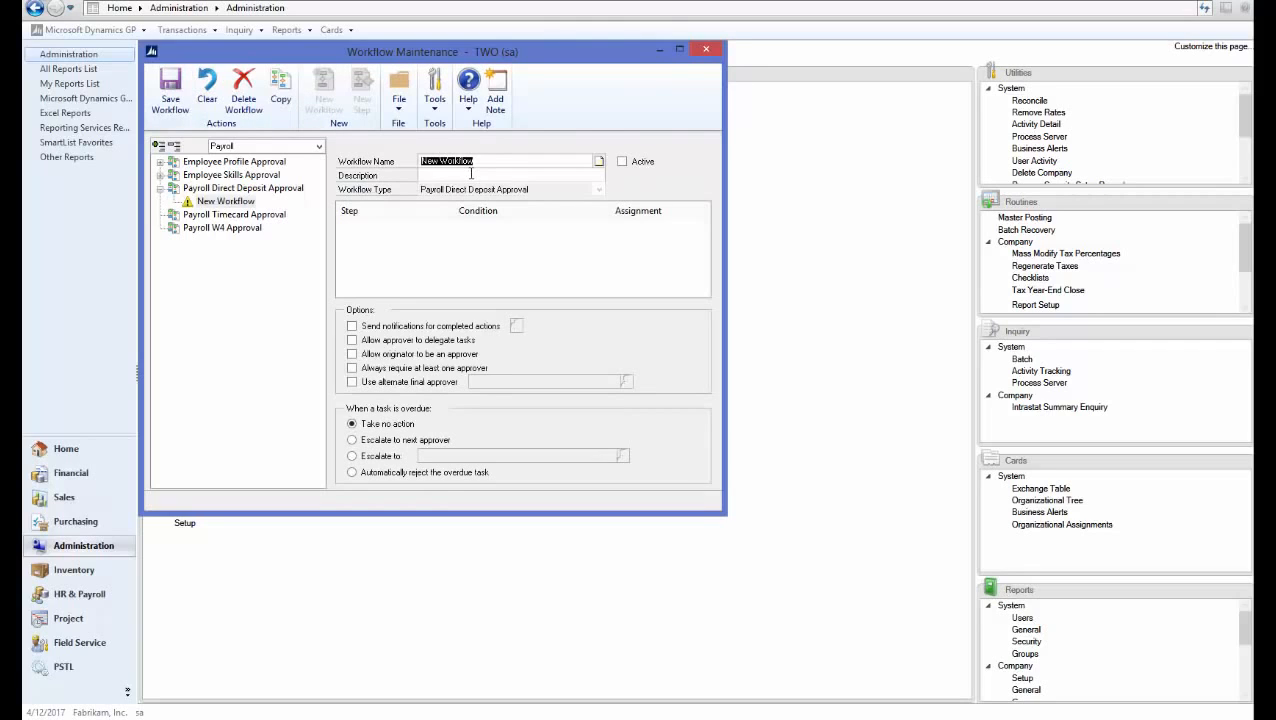
{"action": "type", "text": "DD approval"}
{"action": "left_click", "coordinate": [470, 174]}
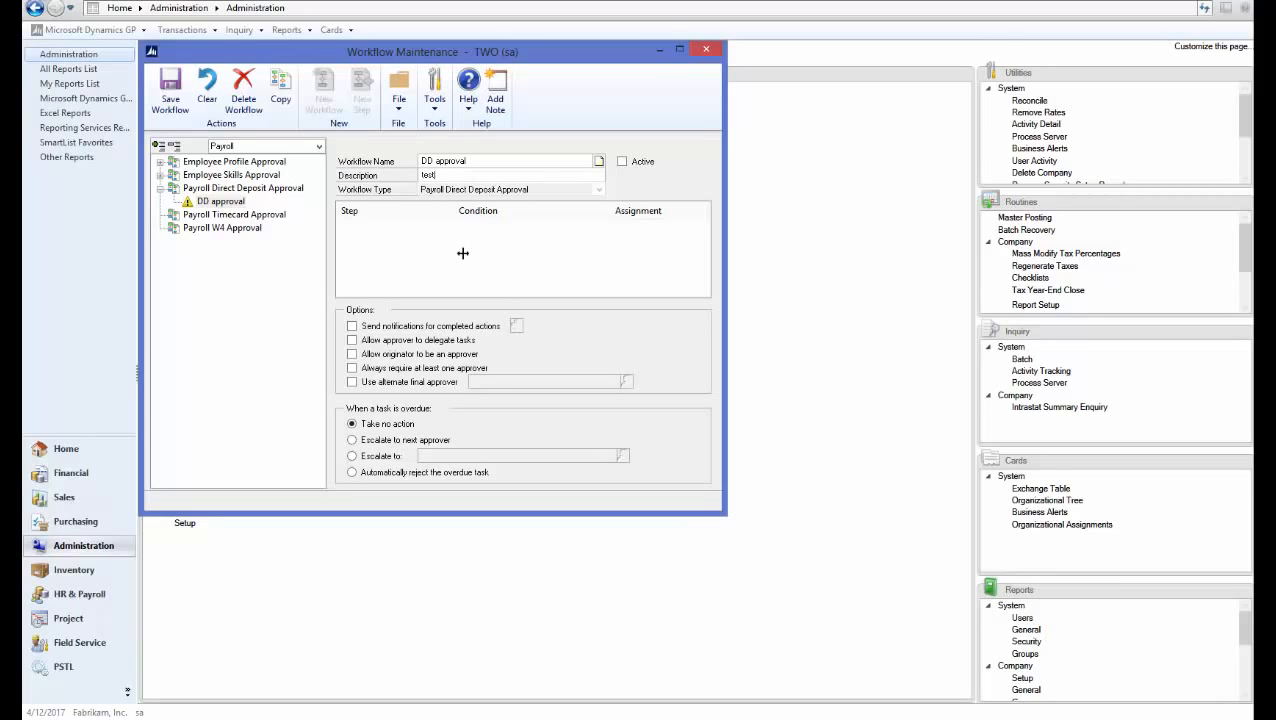
{"action": "left_click", "coordinate": [366, 326]}
{"action": "left_click", "coordinate": [516, 326]}
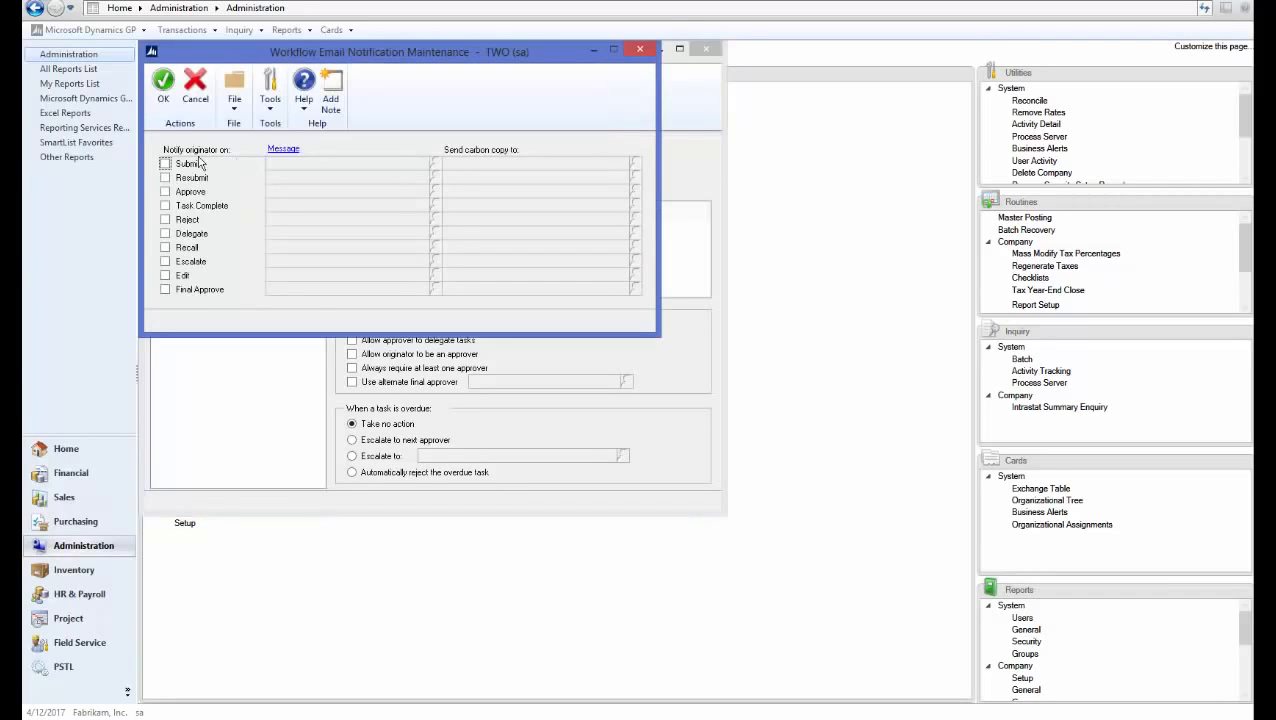
{"action": "left_click", "coordinate": [165, 163]}
{"action": "left_click", "coordinate": [163, 82]}
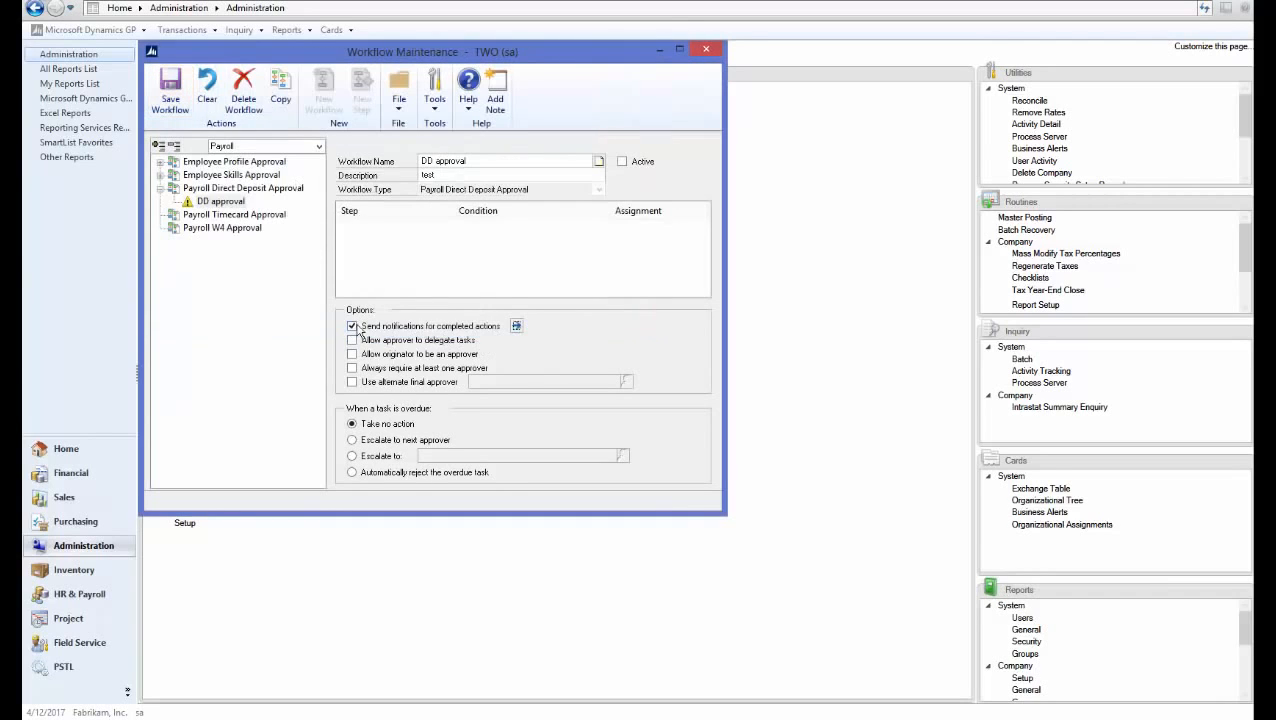
{"action": "left_click", "coordinate": [352, 340]}
{"action": "left_click", "coordinate": [352, 354]}
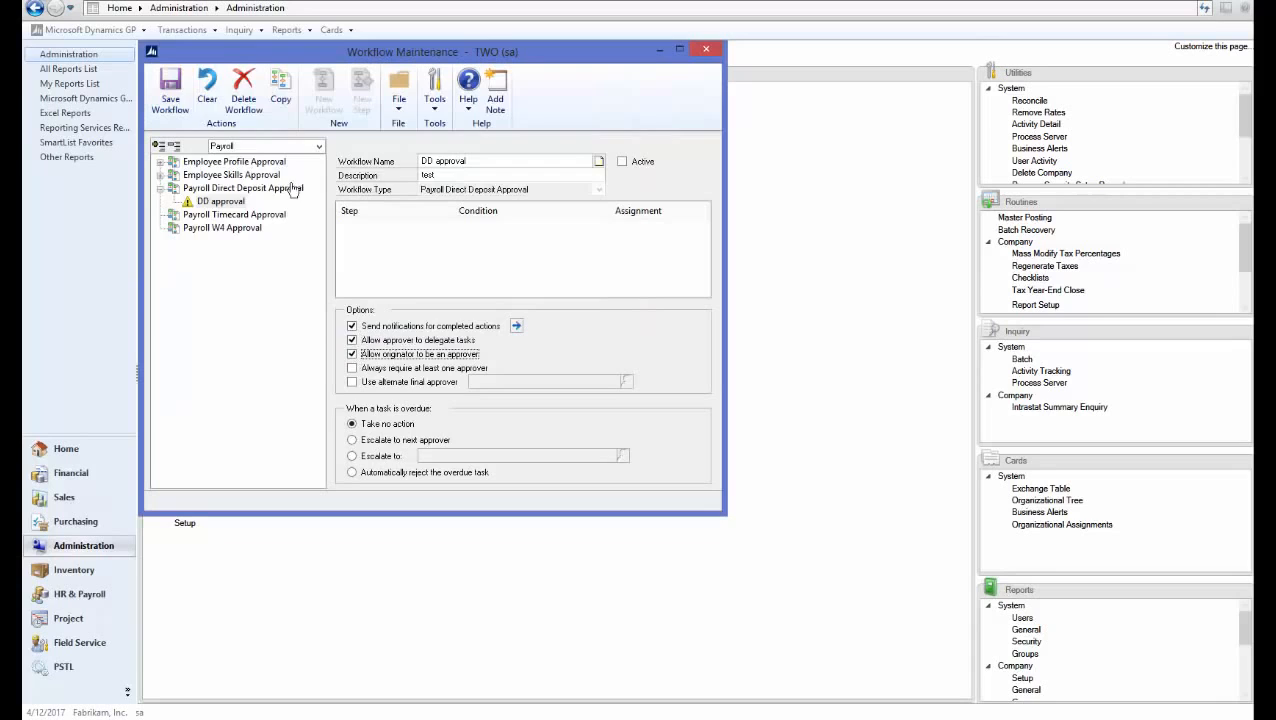
{"action": "left_click", "coordinate": [176, 110]}
Add a 'Direct Deposit' step (description TEST) for the direct manager with the WF DD APPROVAL message
{"action": "left_click", "coordinate": [362, 95]}
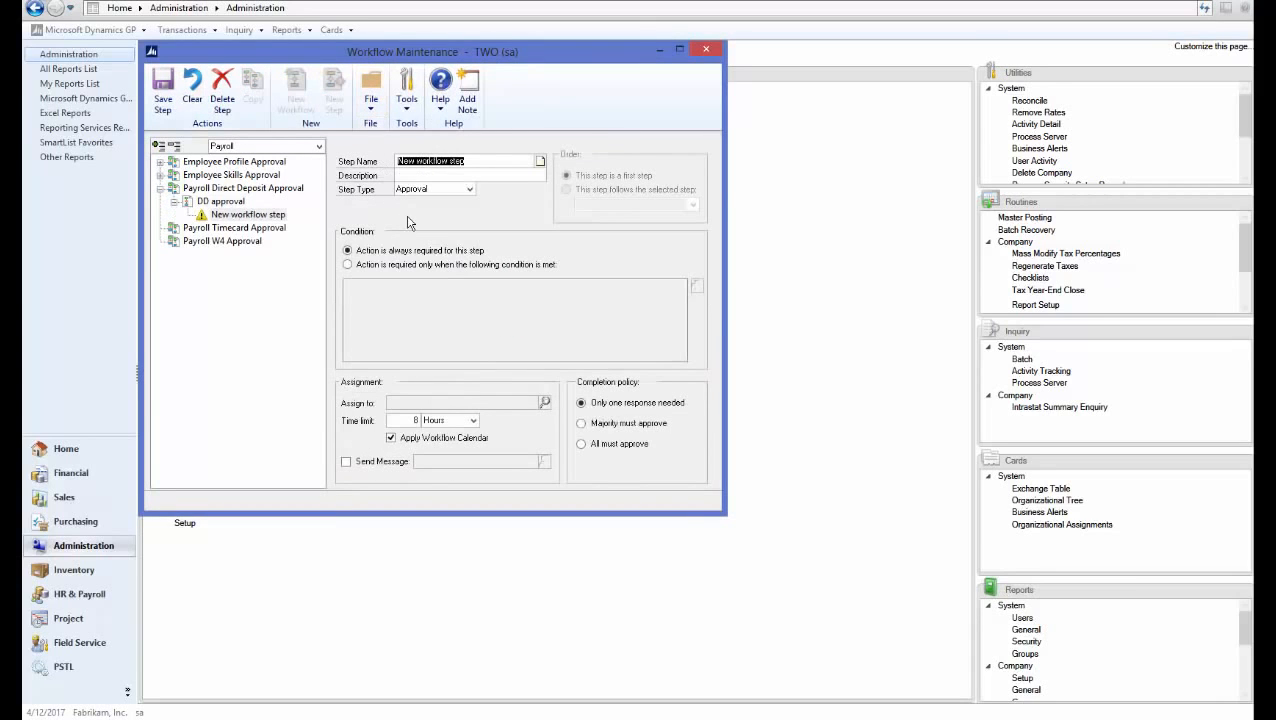
{"action": "type", "text": "D"}
{"action": "type", "text": "irect Deposit"}
{"action": "key", "text": "Tab"}
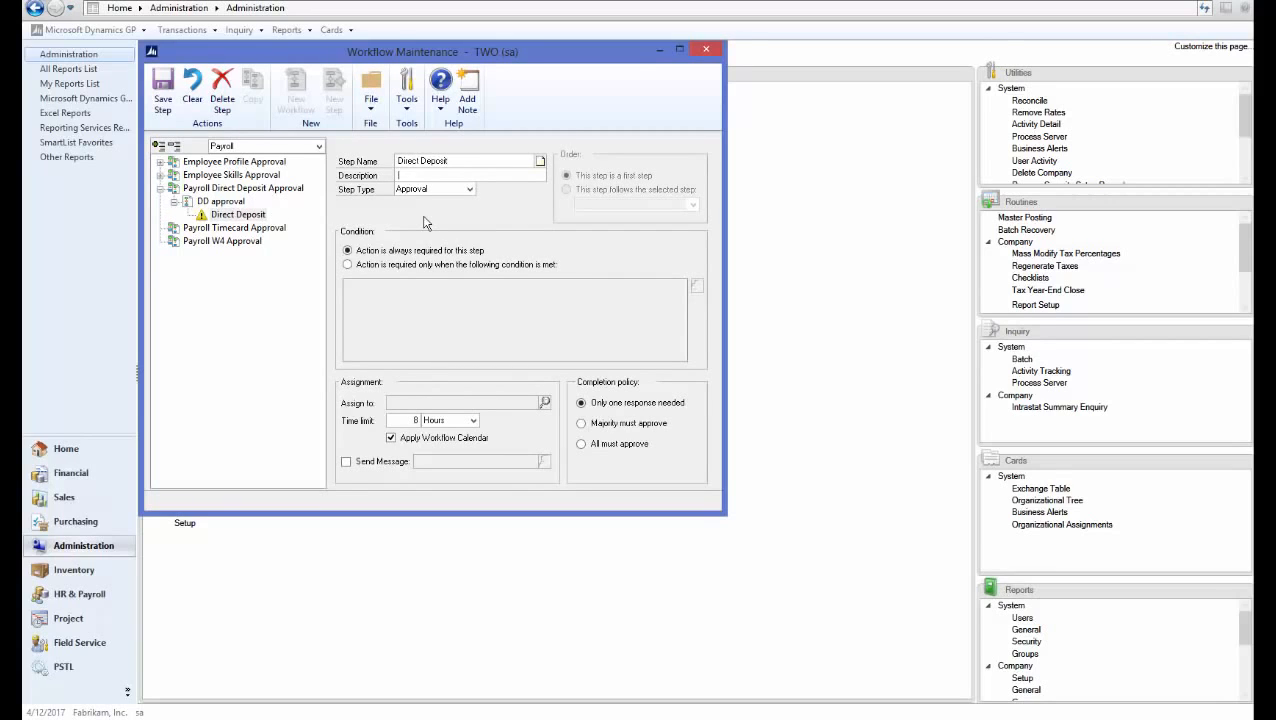
{"action": "type", "text": "TEST"}
{"action": "key", "text": "Tab"}
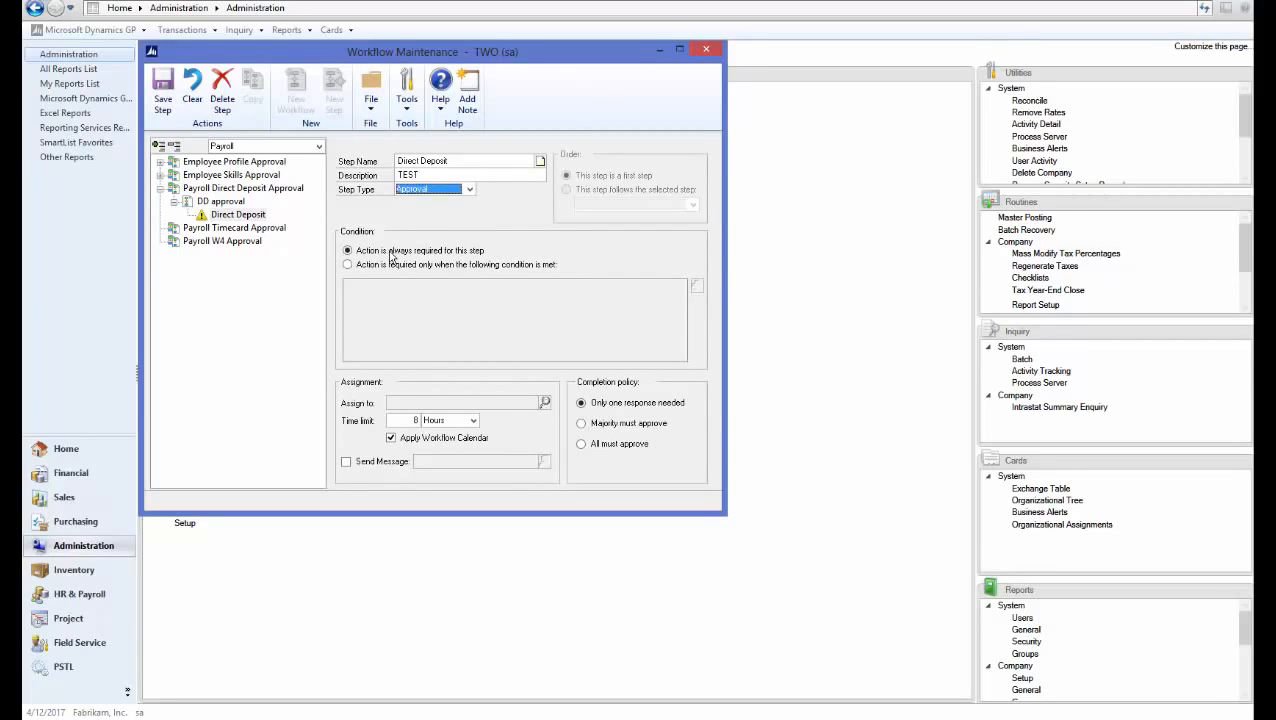
{"action": "left_click", "coordinate": [544, 402]}
{"action": "left_click", "coordinate": [272, 153]}
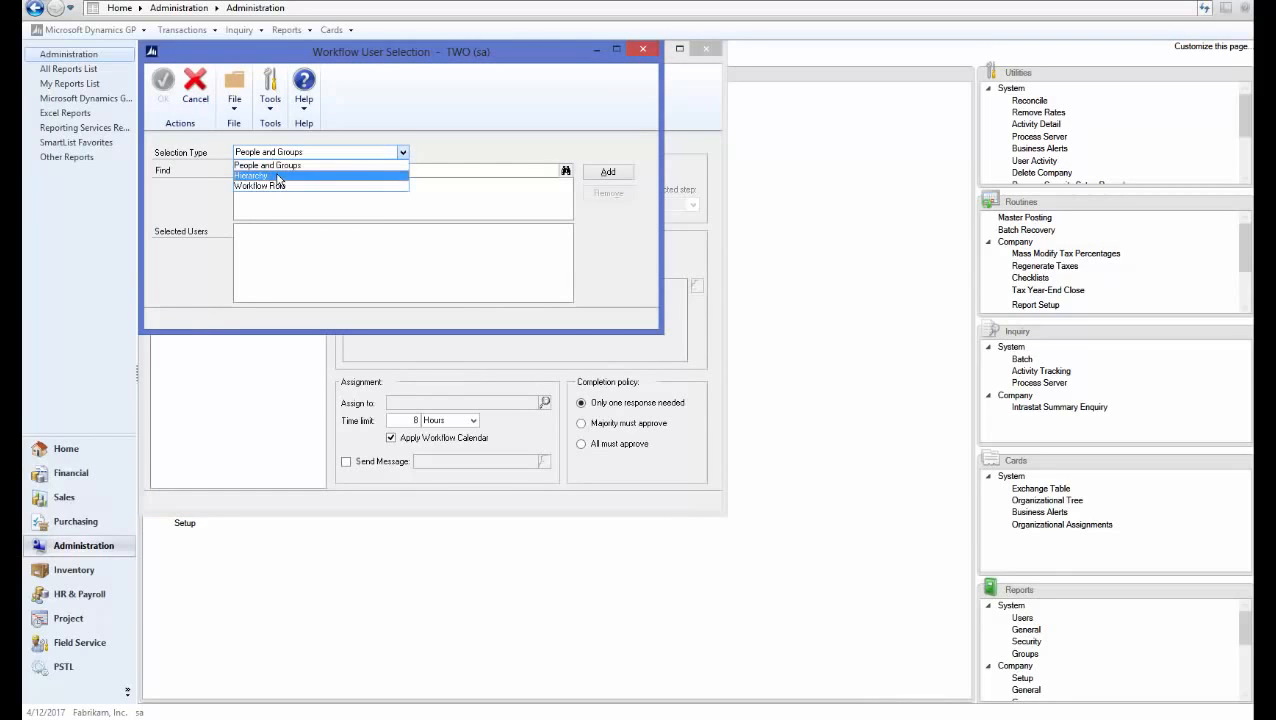
{"action": "left_click", "coordinate": [279, 178]}
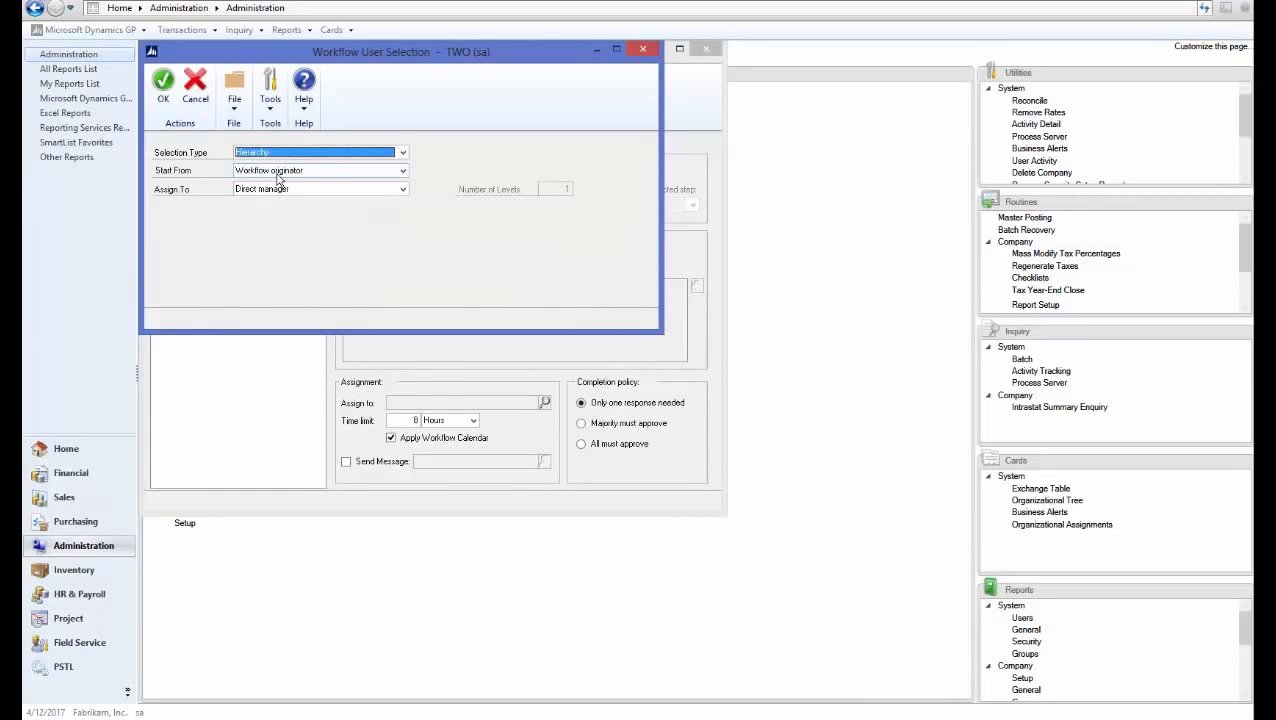
{"action": "left_click", "coordinate": [162, 90]}
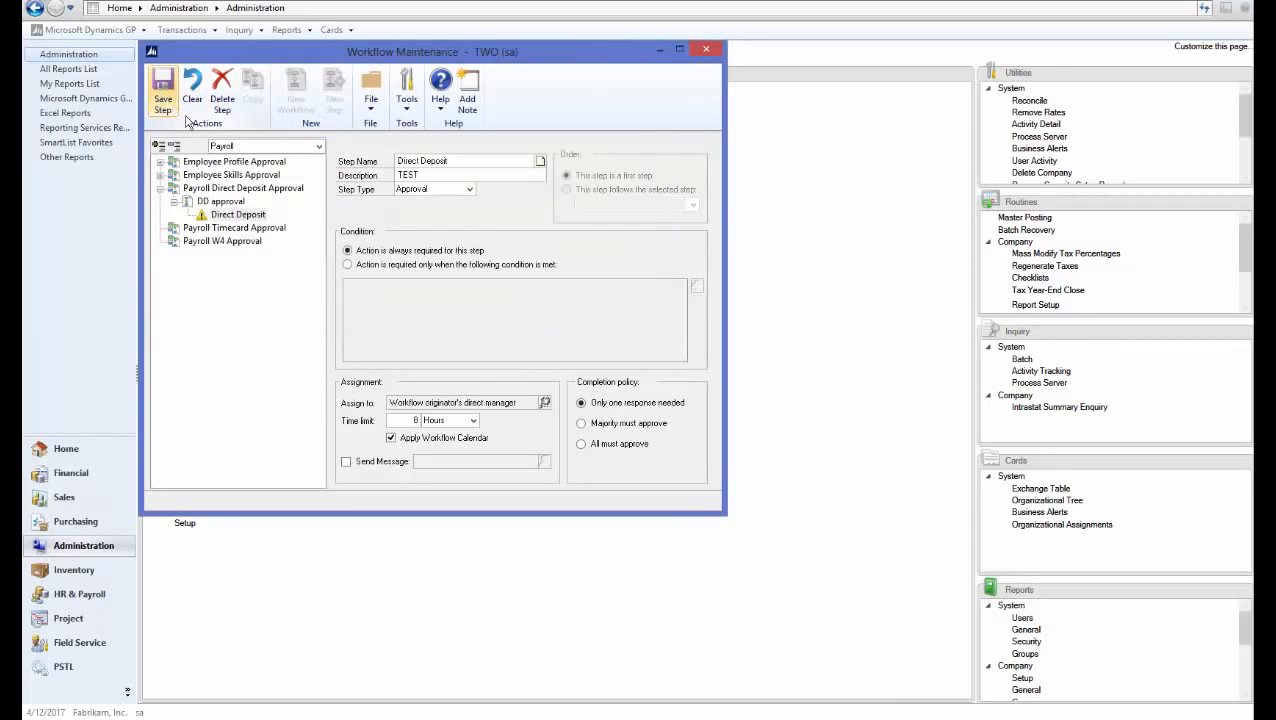
{"action": "left_click", "coordinate": [345, 461]}
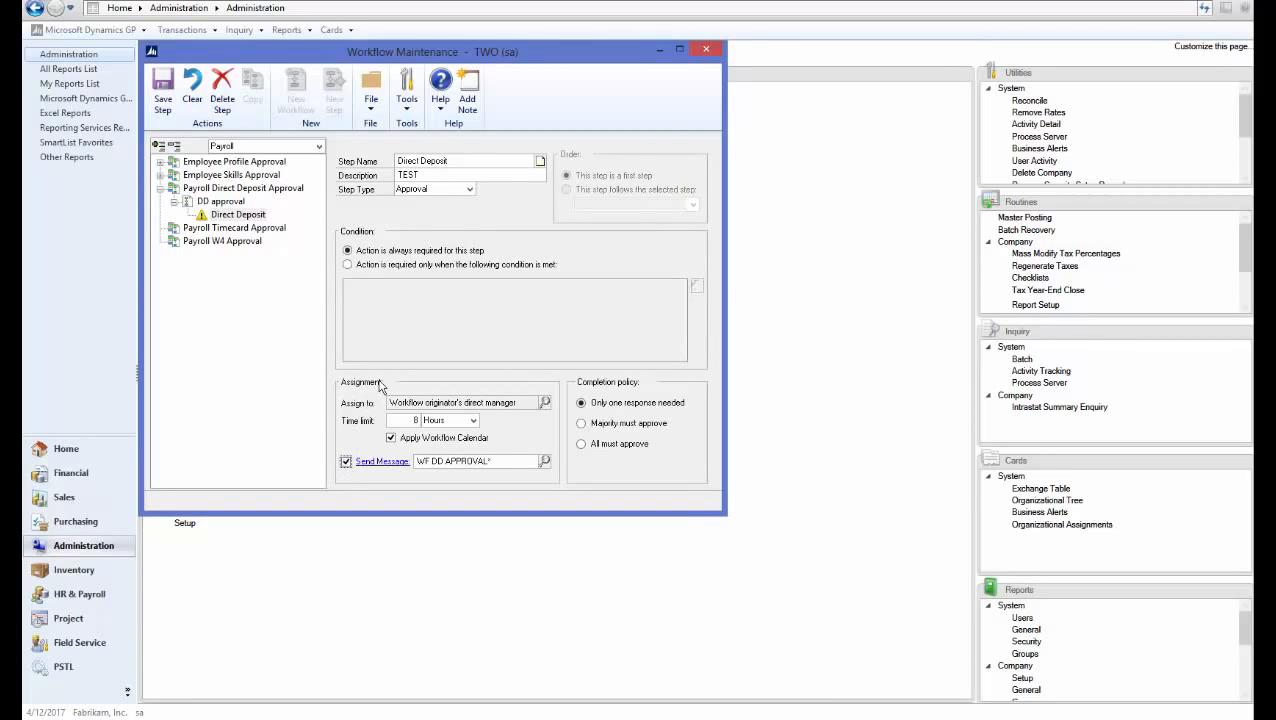
{"action": "left_click", "coordinate": [163, 90]}
Activate and save the DD approval workflow, then close Workflow Maintenance
{"action": "left_click", "coordinate": [222, 203]}
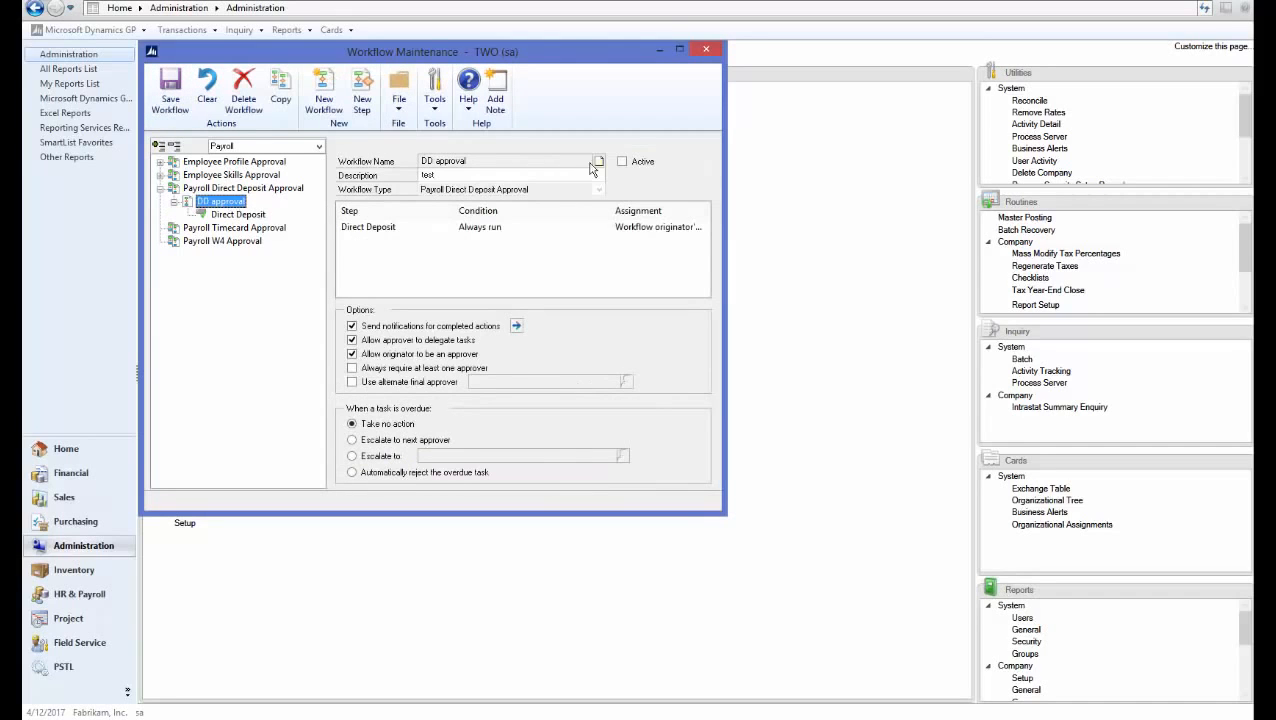
{"action": "left_click", "coordinate": [622, 161]}
{"action": "left_click", "coordinate": [170, 100]}
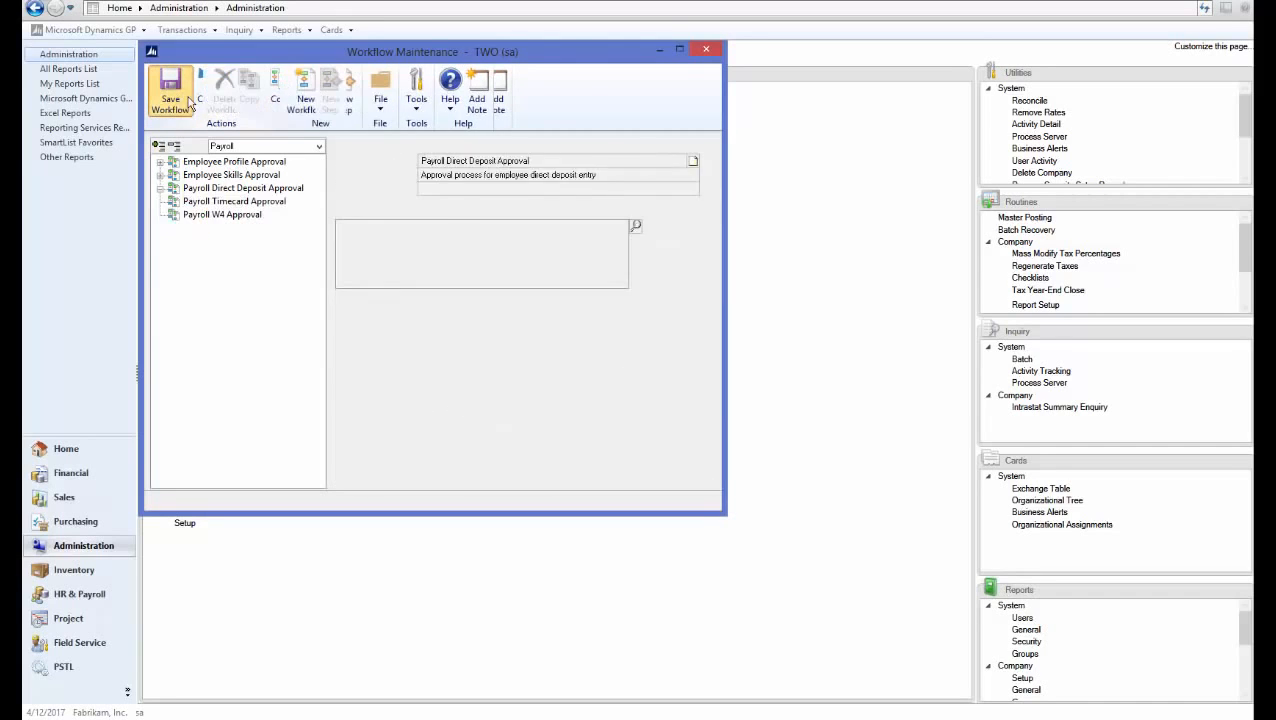
{"action": "left_click", "coordinate": [705, 50]}
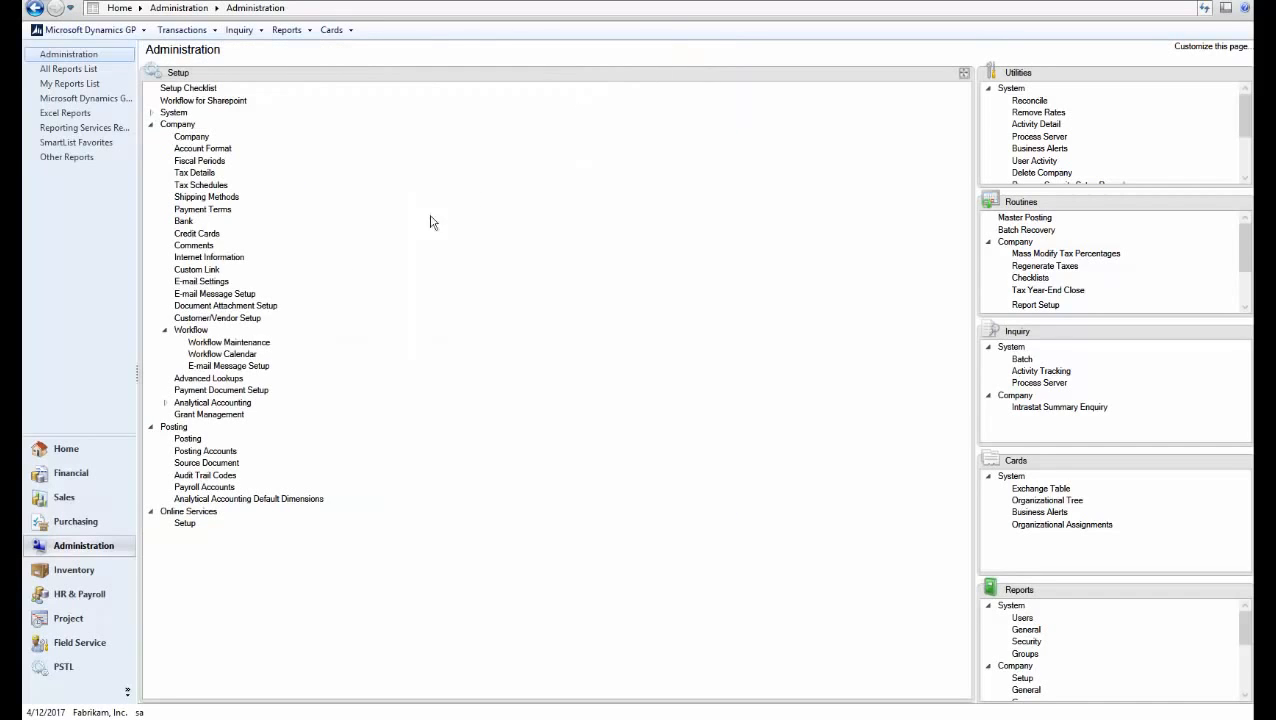
Set the Employee Direct Deposit line 1 account number to 123456 and submit it for approval
{"action": "left_click", "coordinate": [100, 604]}
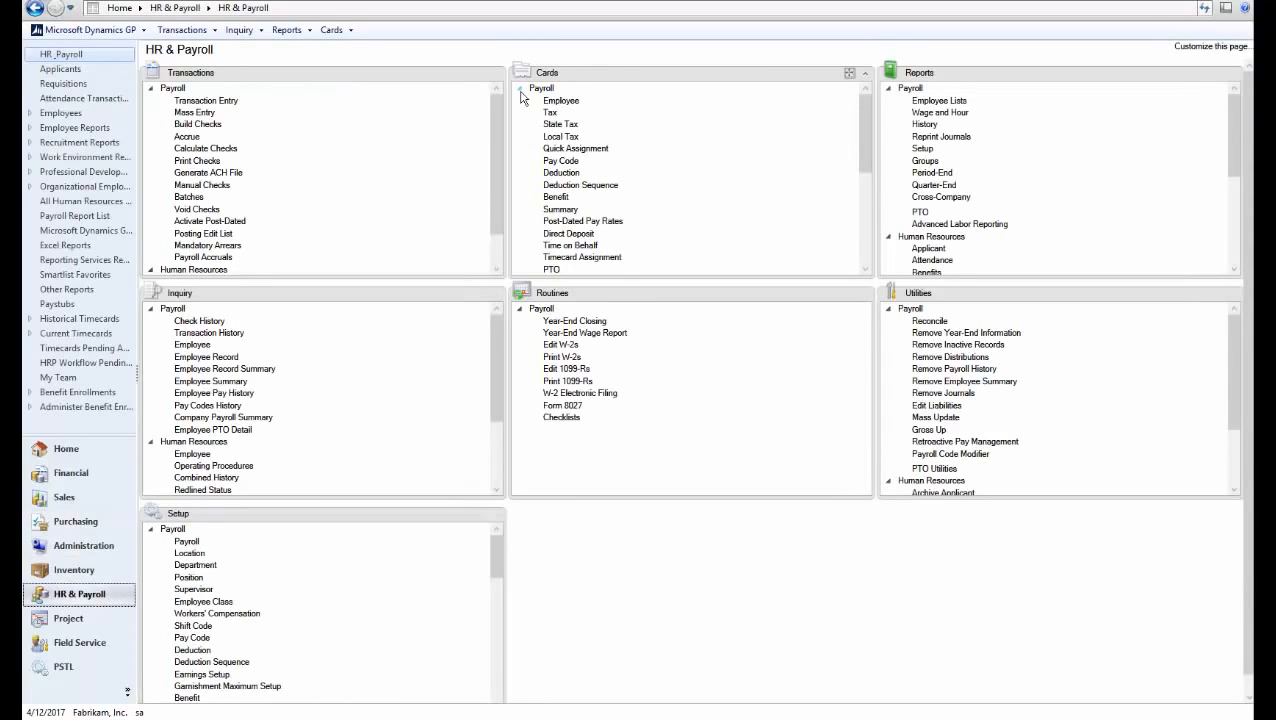
{"action": "left_click", "coordinate": [519, 88]}
{"action": "left_click", "coordinate": [519, 100]}
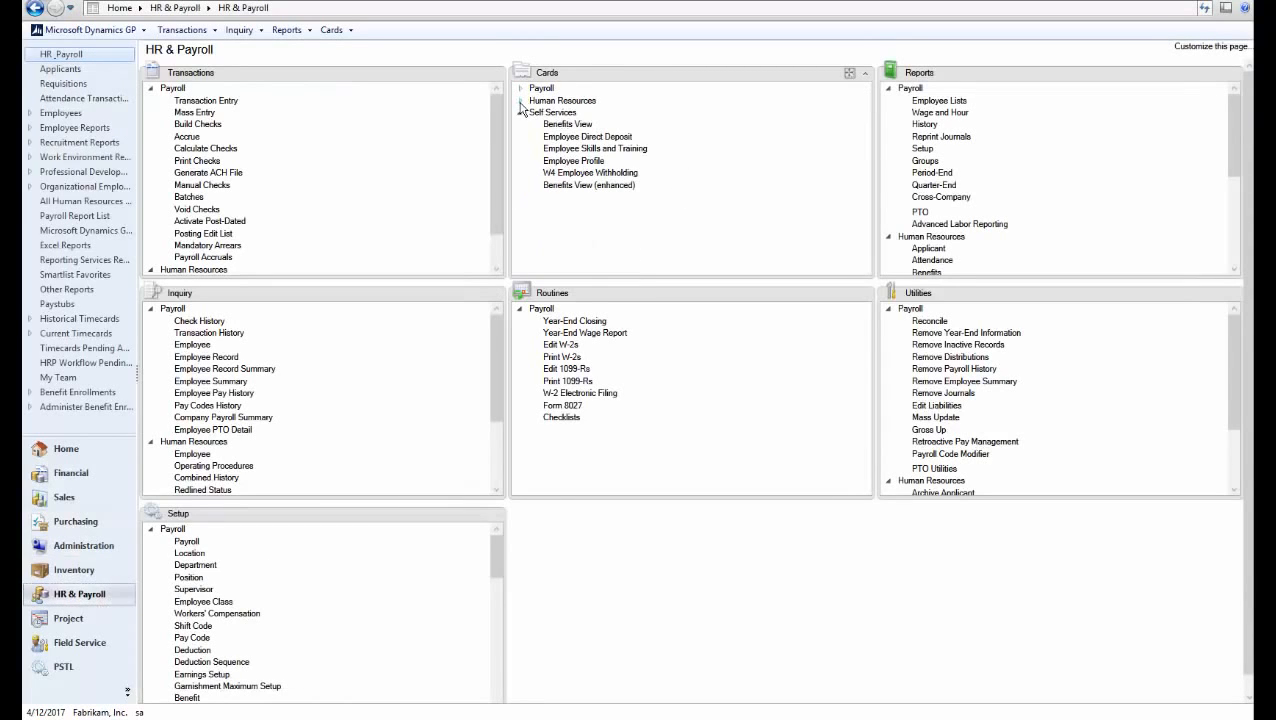
{"action": "left_click", "coordinate": [587, 139]}
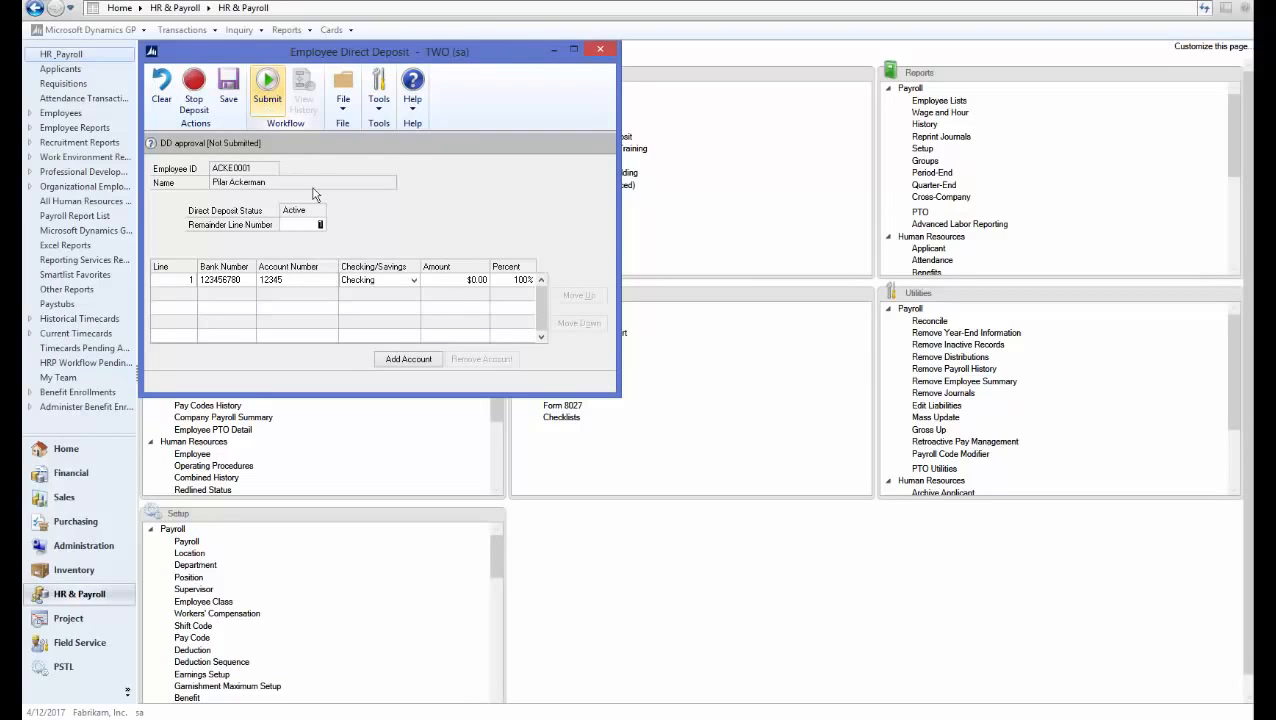
{"action": "left_click", "coordinate": [300, 281]}
{"action": "type", "text": "123456"}
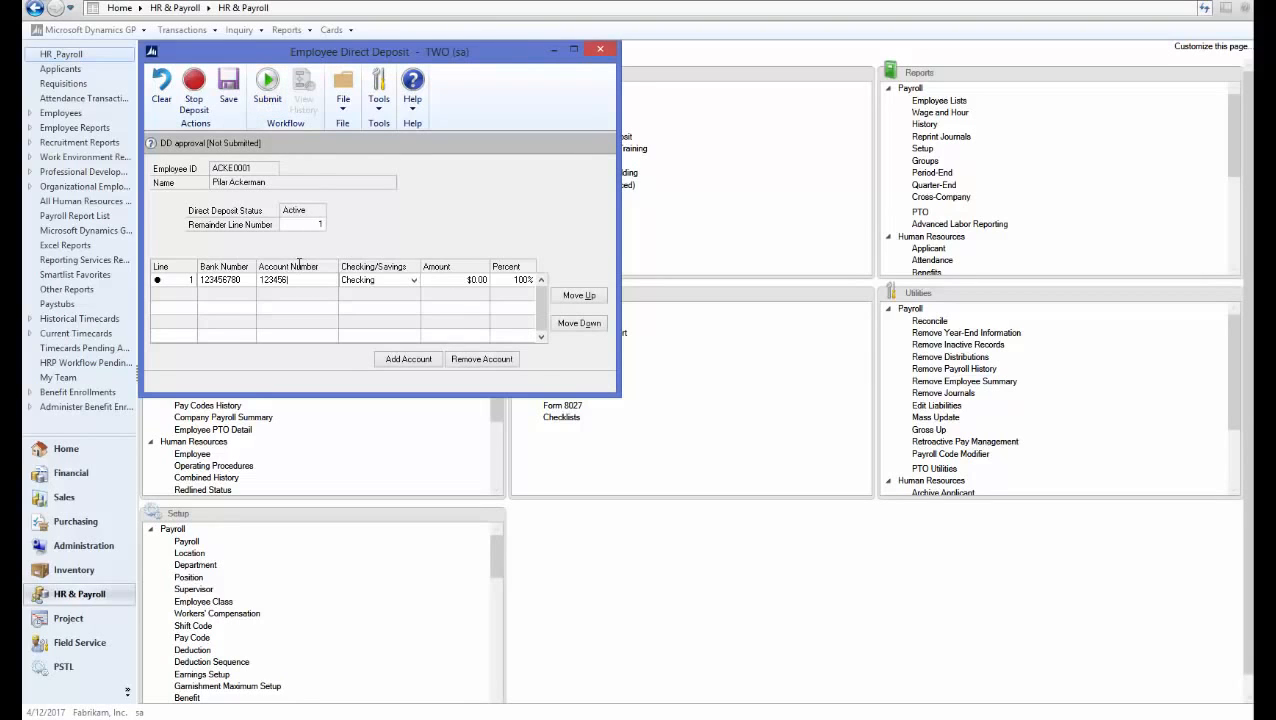
{"action": "key", "text": "Tab"}
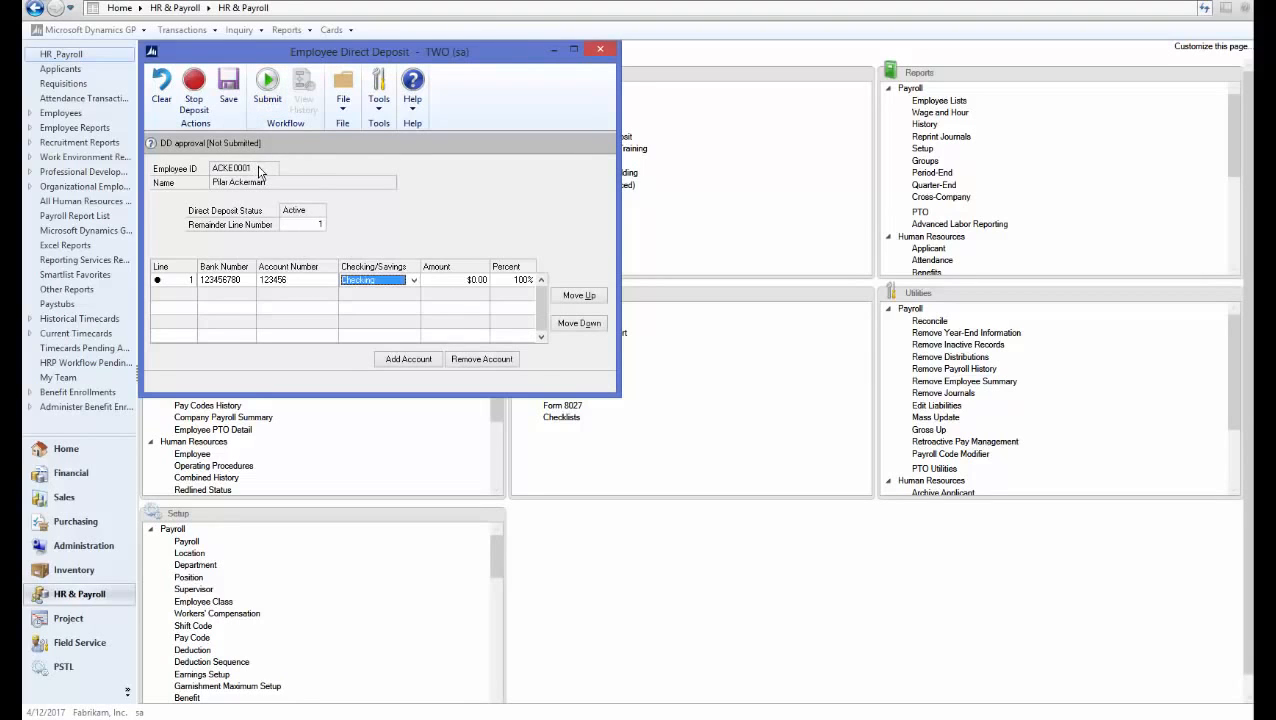
{"action": "left_click", "coordinate": [267, 88]}
{"action": "left_click", "coordinate": [665, 412]}
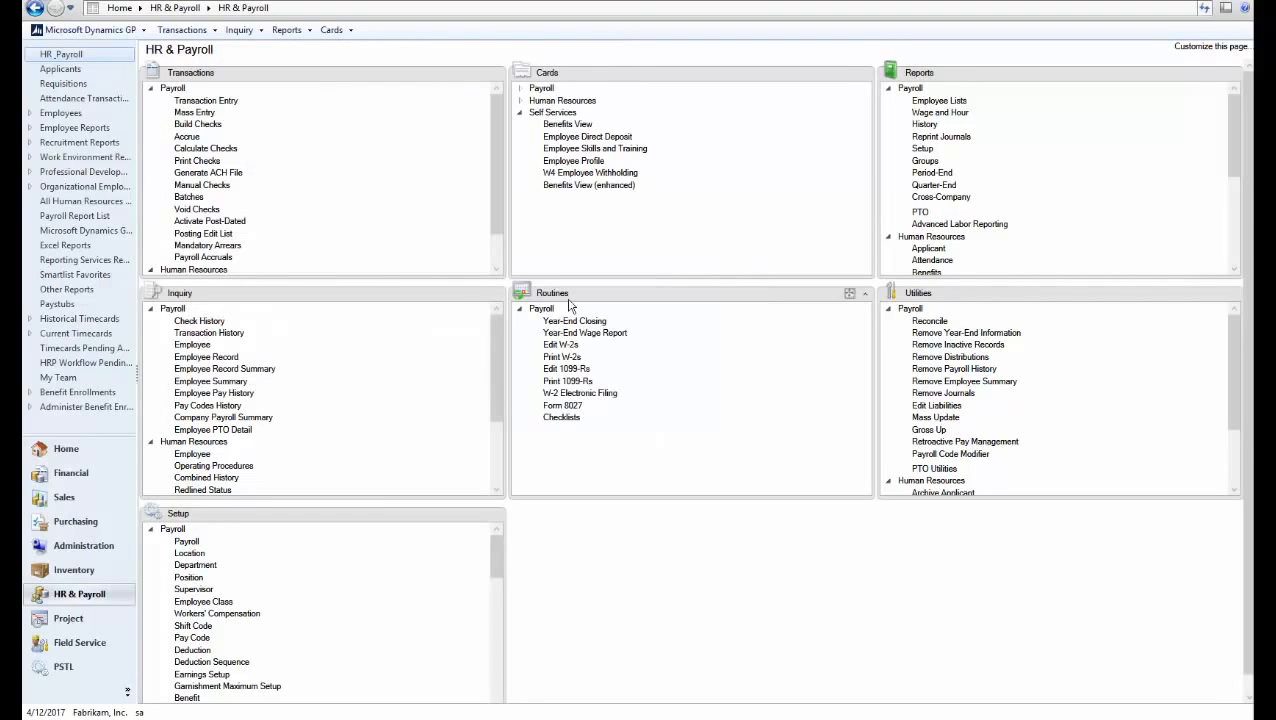
{"action": "left_click", "coordinate": [586, 137]}
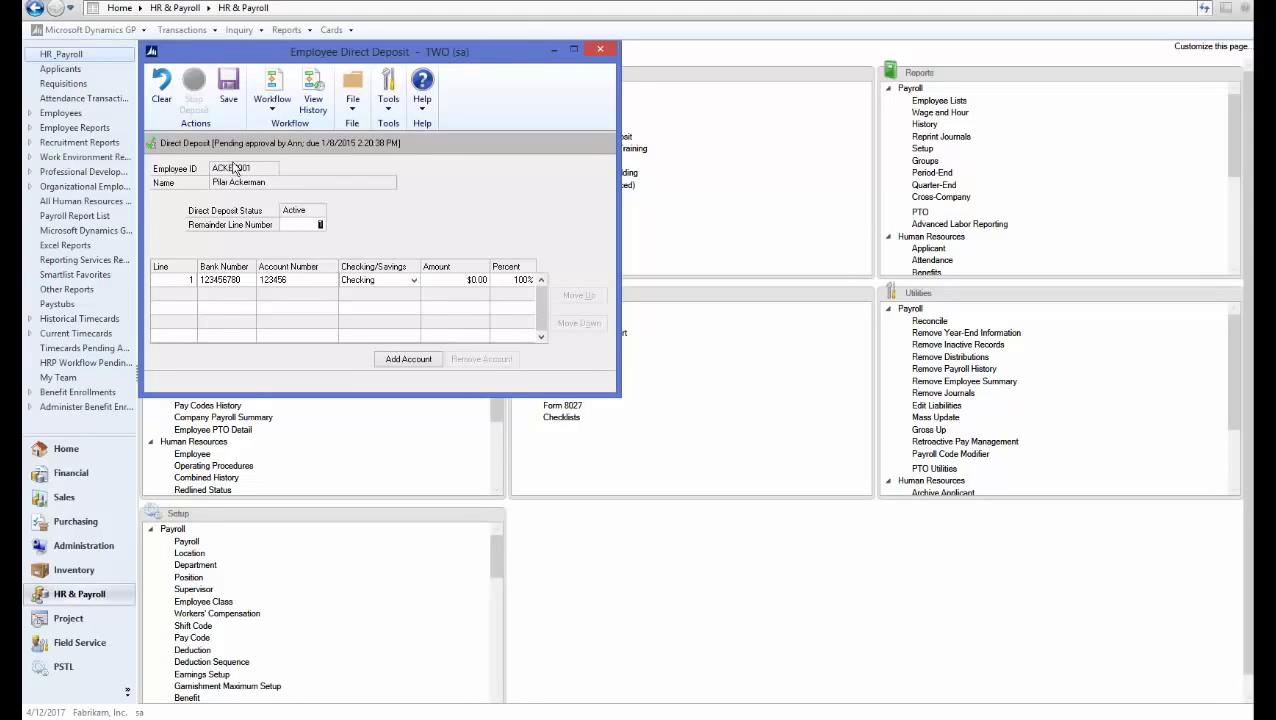
Close the pending Employee Direct Deposit record
{"action": "left_click", "coordinate": [601, 50]}
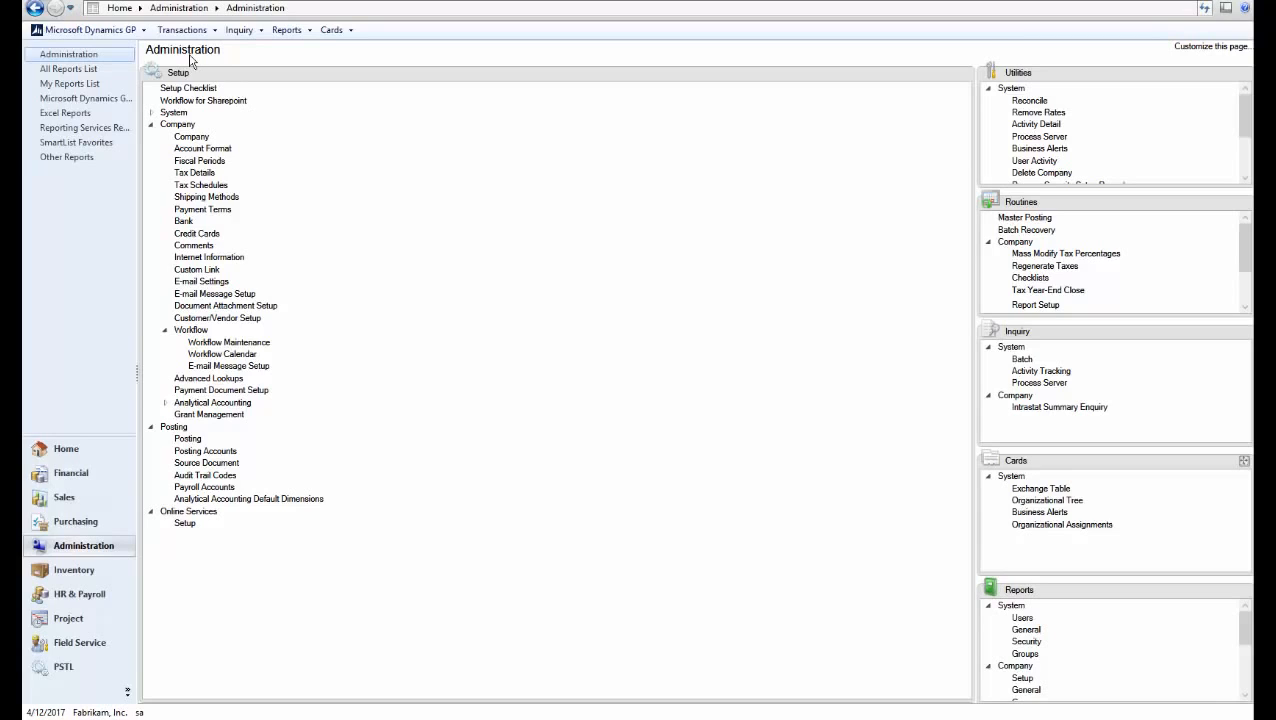
In Workflow Maintenance, select Payroll W4 Approval and confirm Administrator as its manager
{"action": "left_click", "coordinate": [226, 342]}
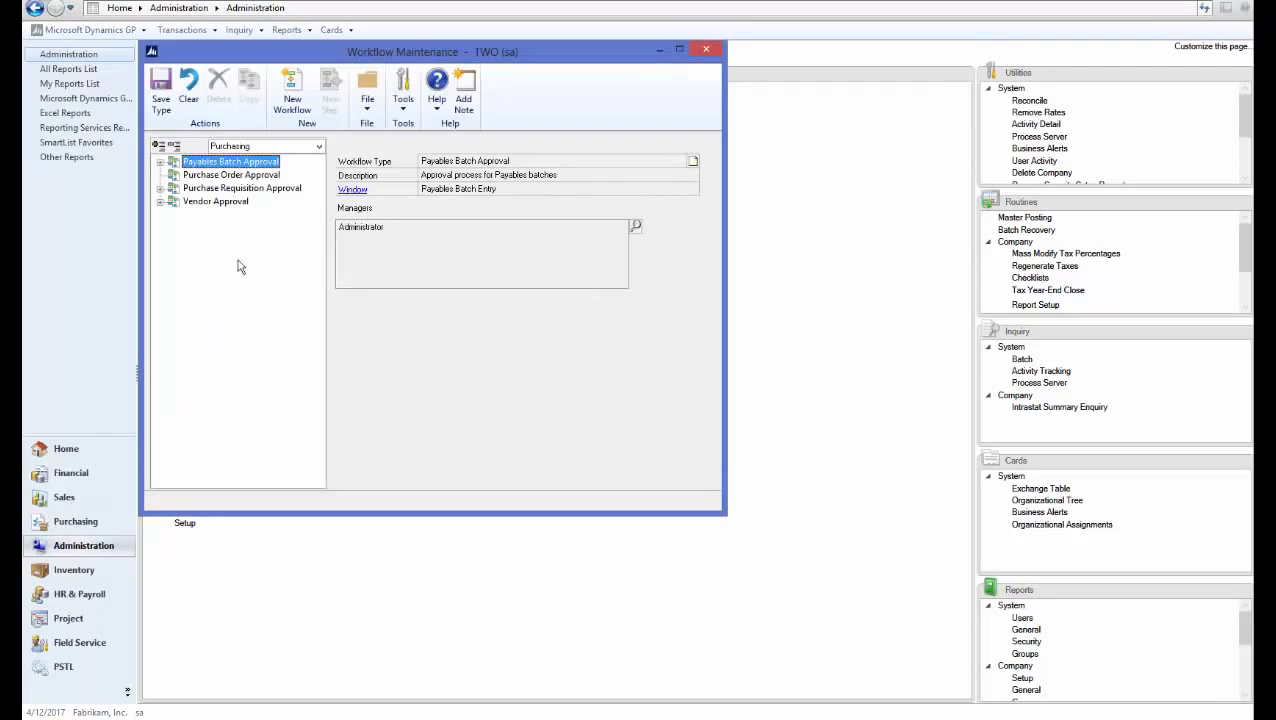
{"action": "left_click", "coordinate": [258, 147]}
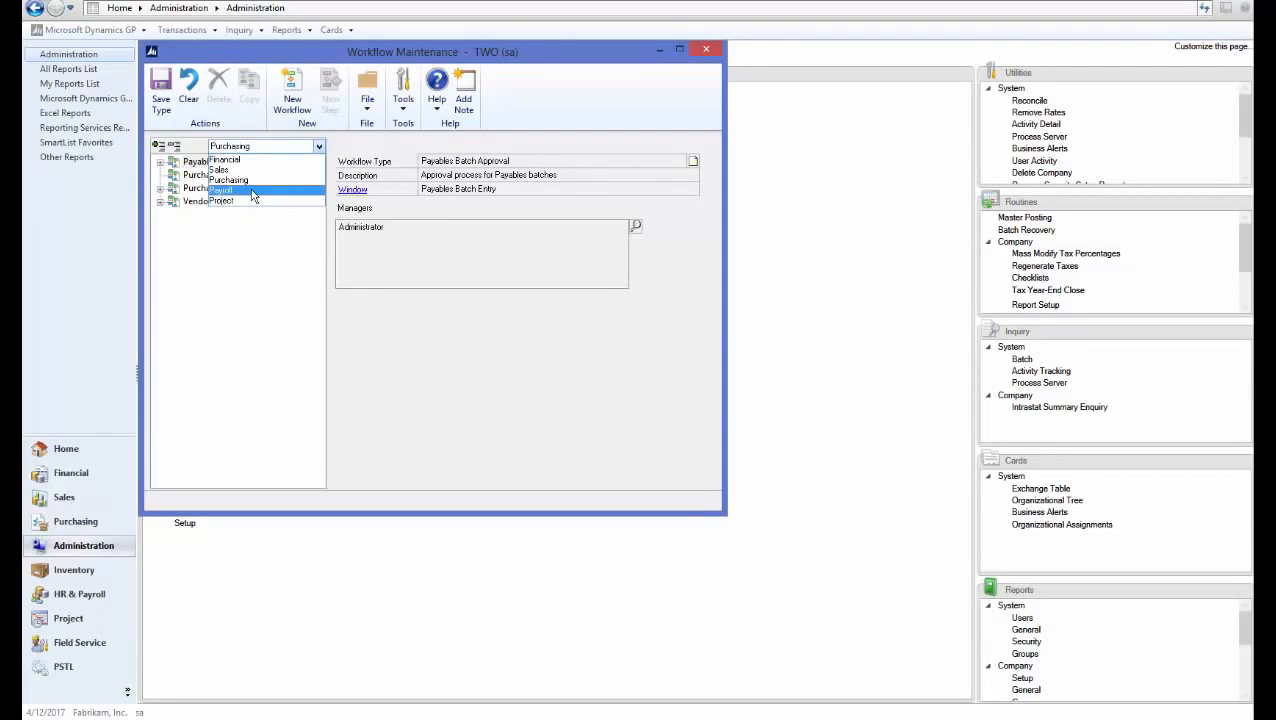
{"action": "left_click", "coordinate": [252, 191]}
{"action": "left_click", "coordinate": [214, 218]}
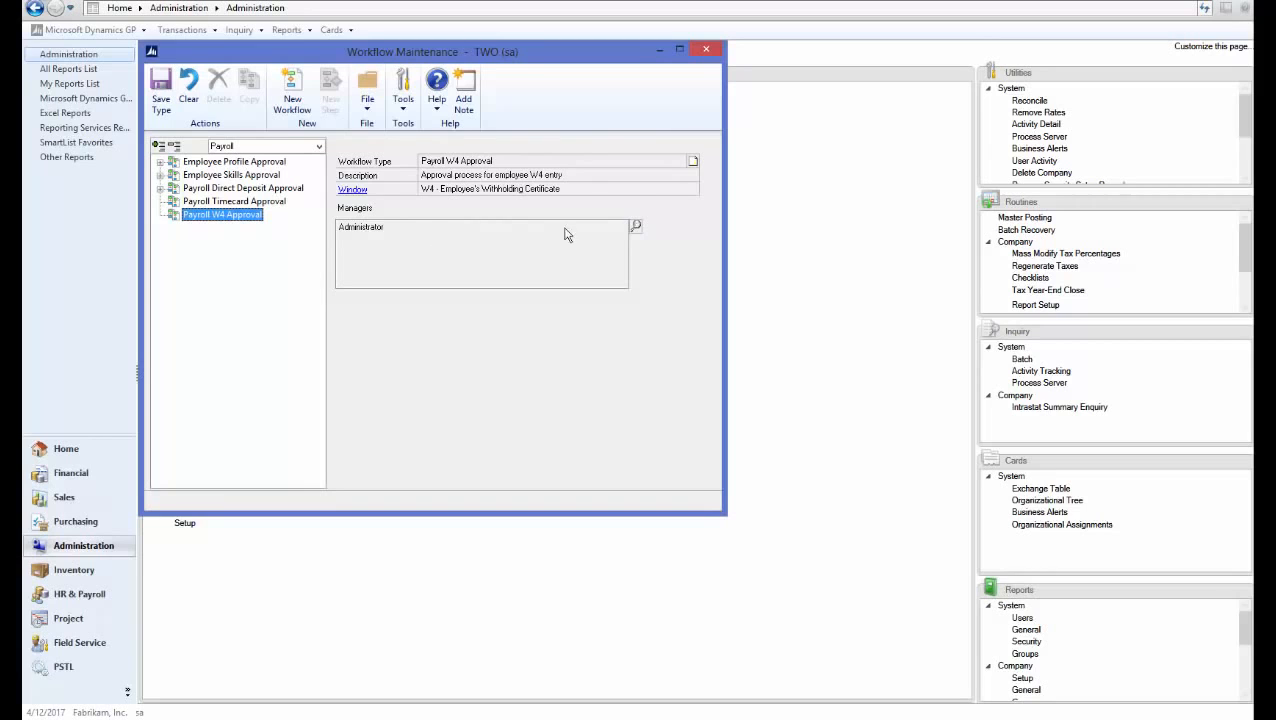
{"action": "left_click", "coordinate": [635, 226]}
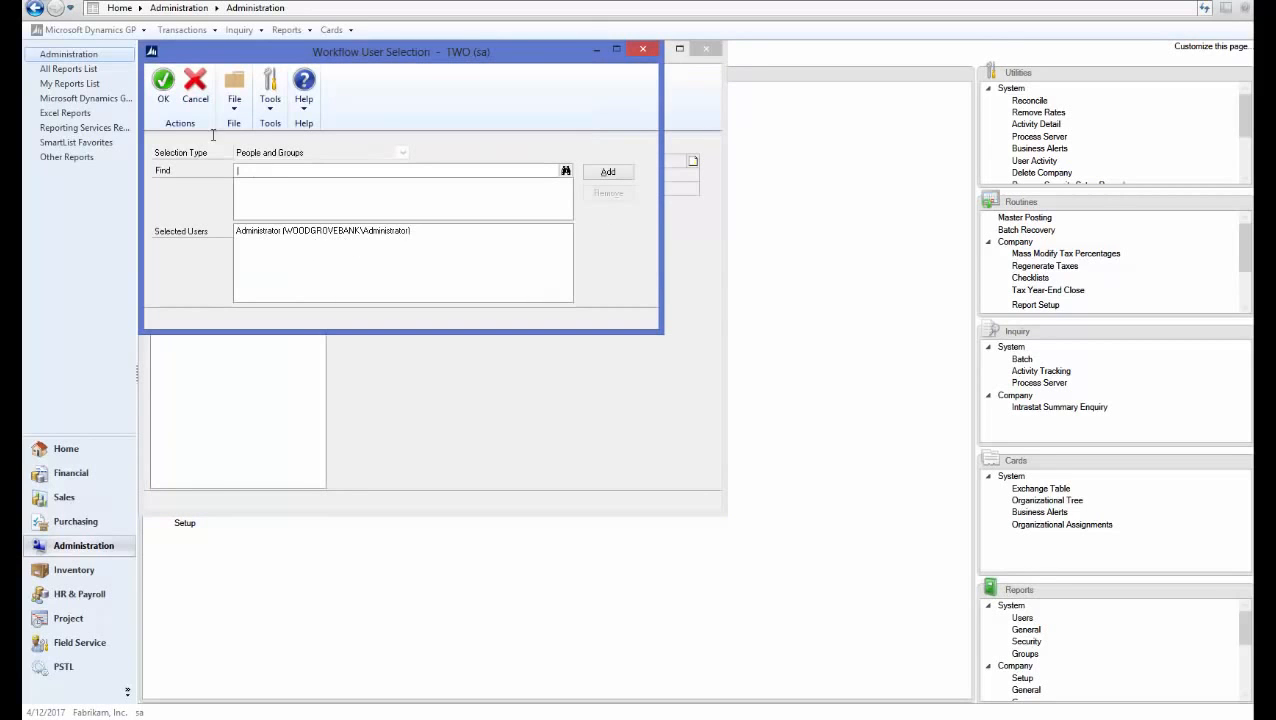
{"action": "left_click", "coordinate": [163, 90]}
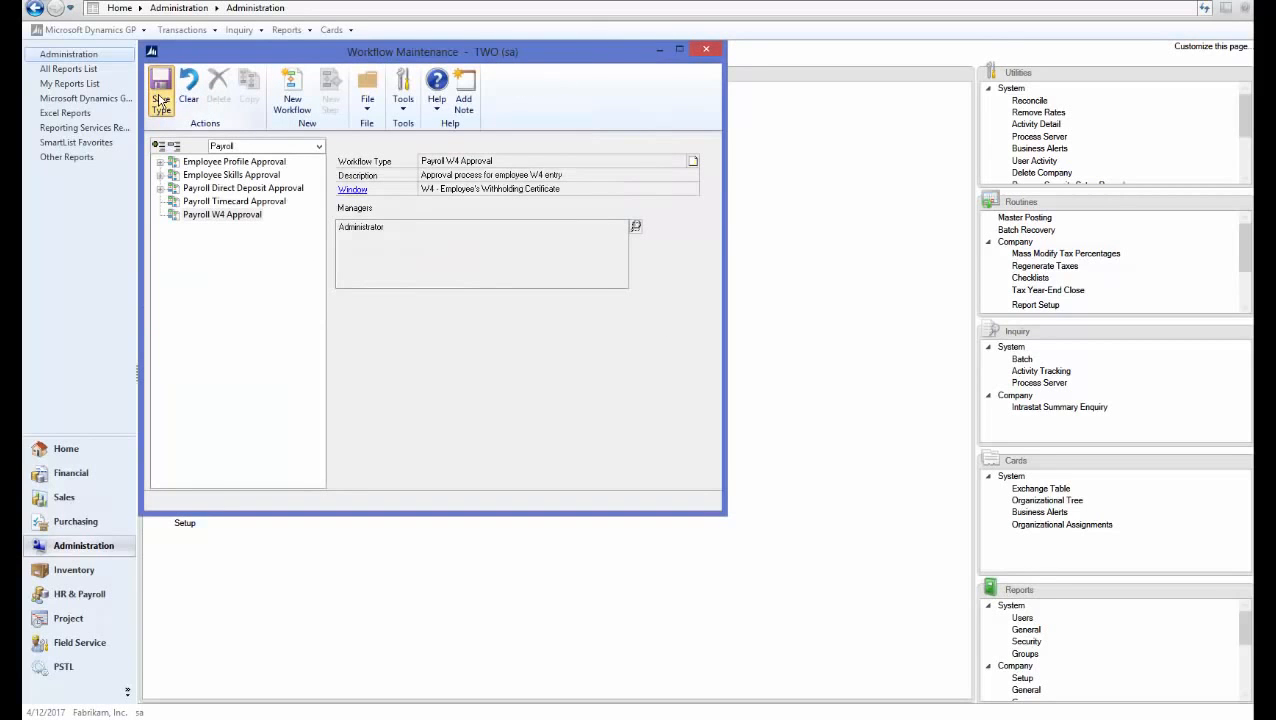
Create workflow 'w4' with completed-action notifications, delegation and originator approval enabled
{"action": "left_click", "coordinate": [292, 92]}
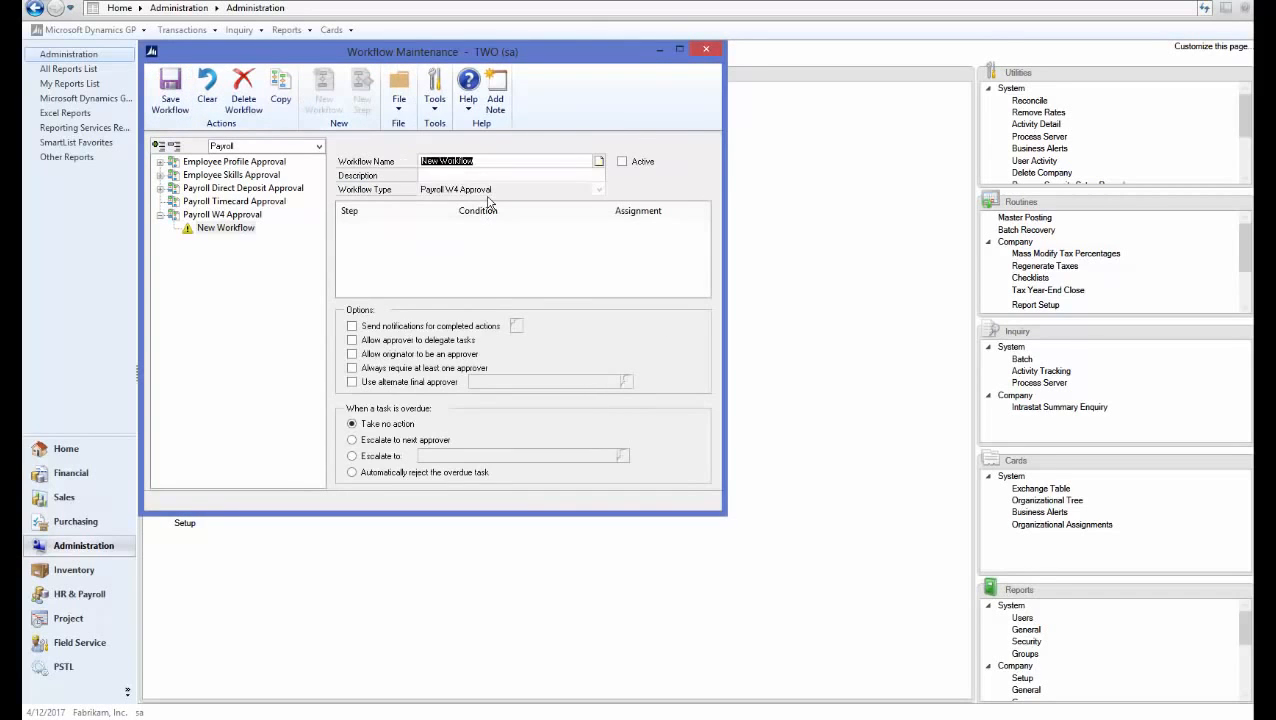
{"action": "type", "text": "w4"}
{"action": "key", "text": "Tab"}
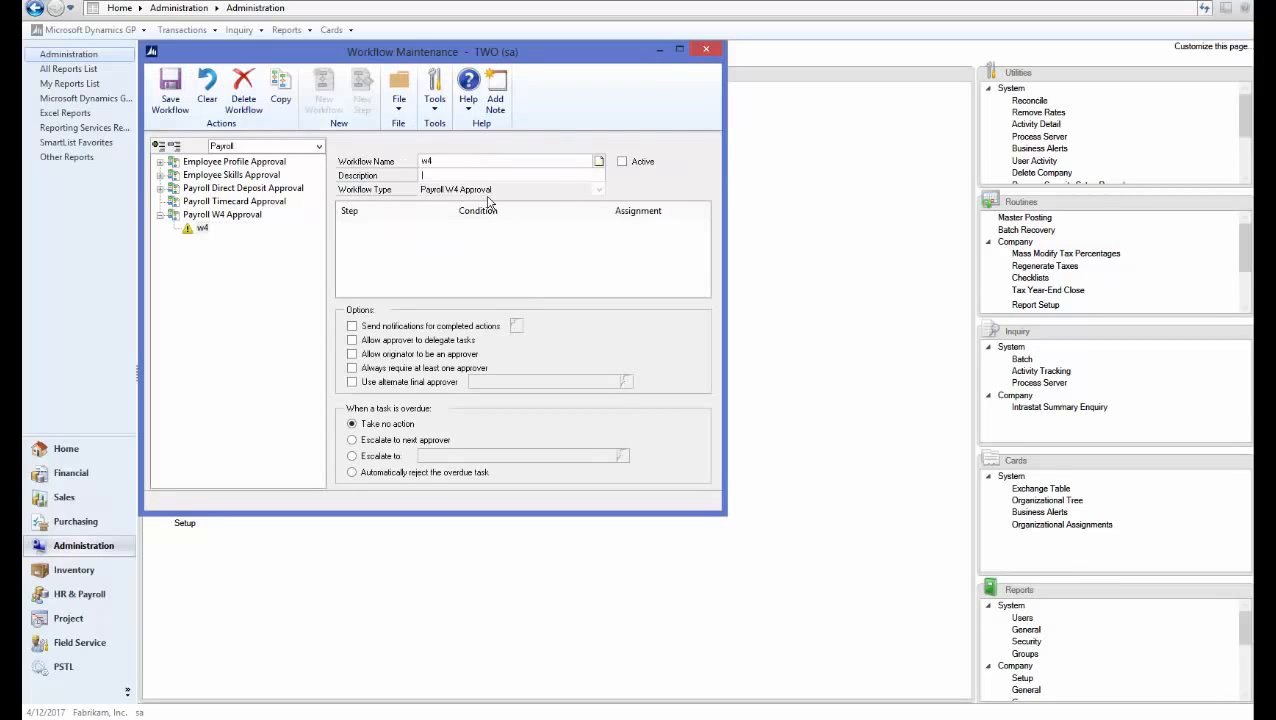
{"action": "key", "text": "Tab"}
{"action": "left_click", "coordinate": [372, 327]}
{"action": "left_click", "coordinate": [370, 340]}
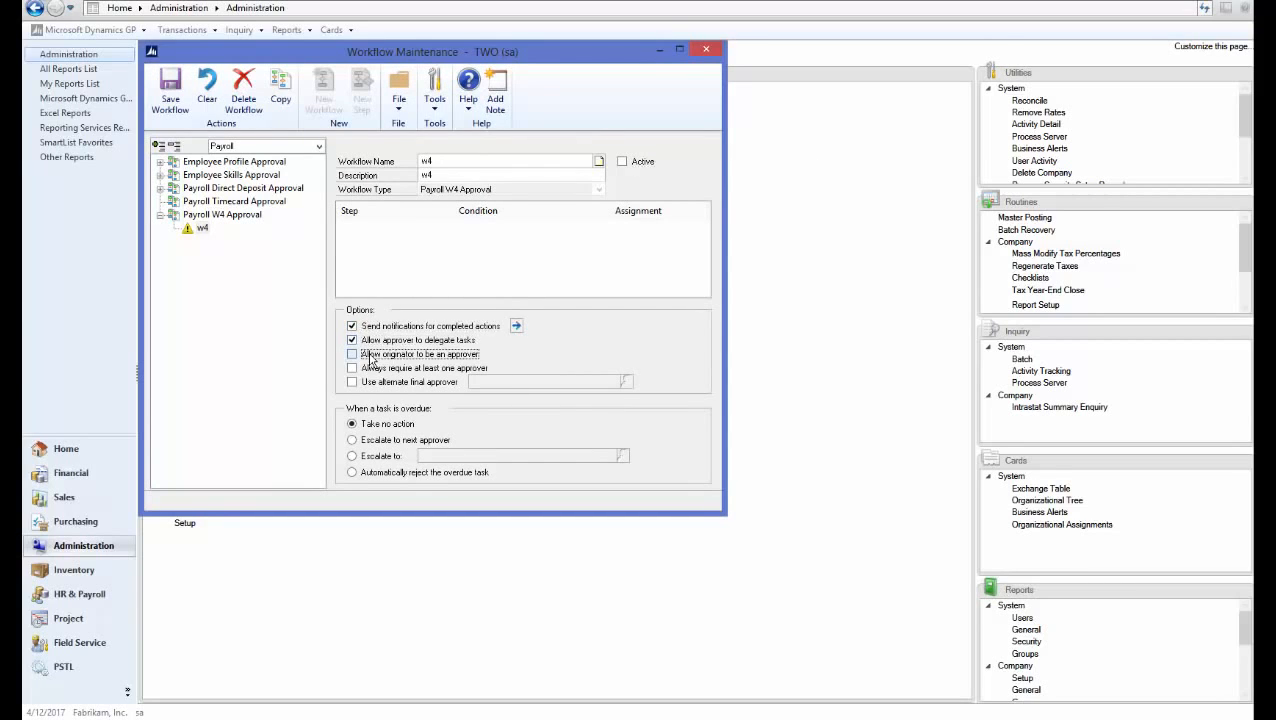
{"action": "left_click", "coordinate": [370, 354]}
Notify the originator on submit, approve and reject, then save the w4 workflow
{"action": "left_click", "coordinate": [516, 326]}
{"action": "left_click", "coordinate": [165, 163]}
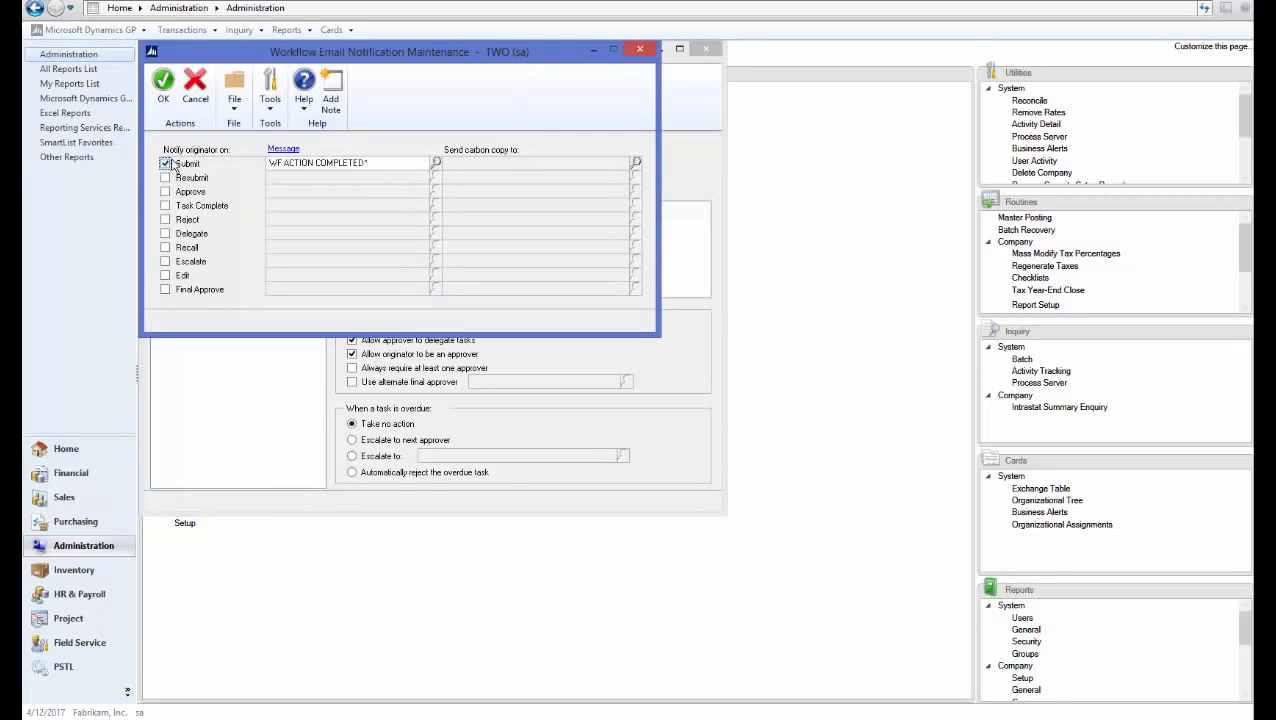
{"action": "left_click", "coordinate": [165, 191]}
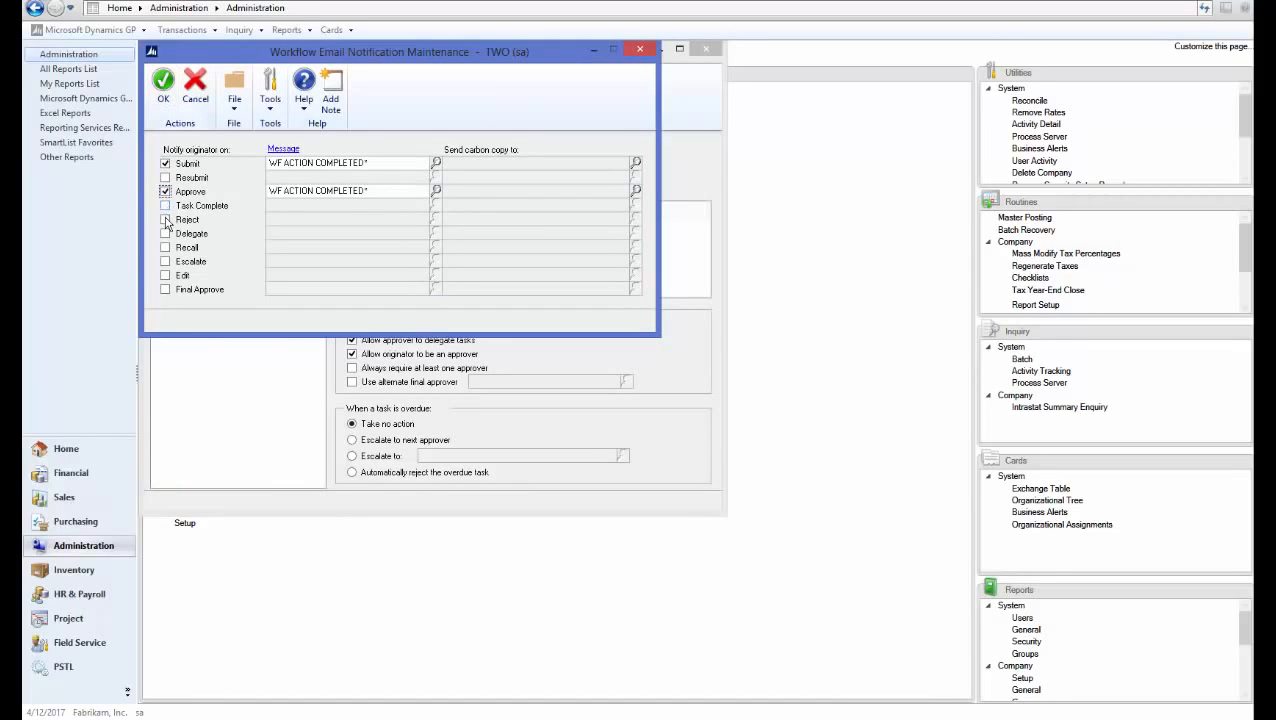
{"action": "left_click", "coordinate": [165, 219]}
{"action": "left_click", "coordinate": [163, 90]}
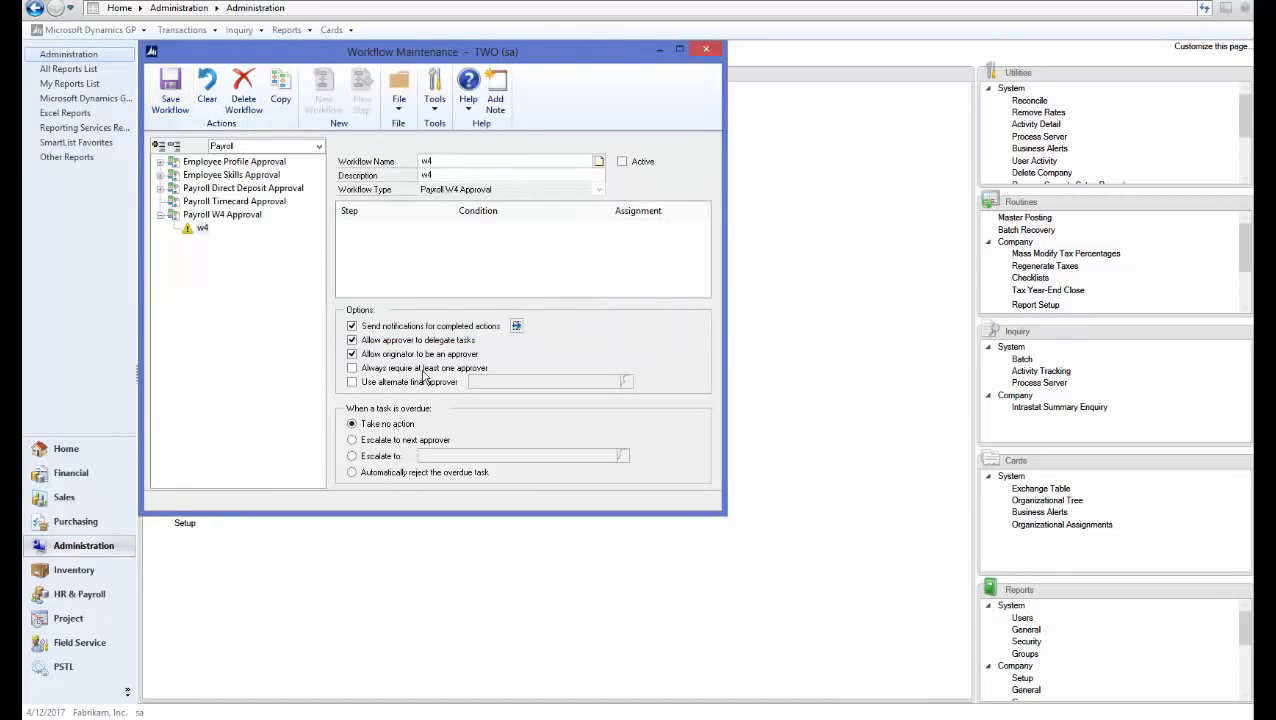
{"action": "left_click", "coordinate": [170, 95]}
Add step 'step w4' for the originator's direct manager with the WF W4 APPROVAL message
{"action": "left_click", "coordinate": [362, 92]}
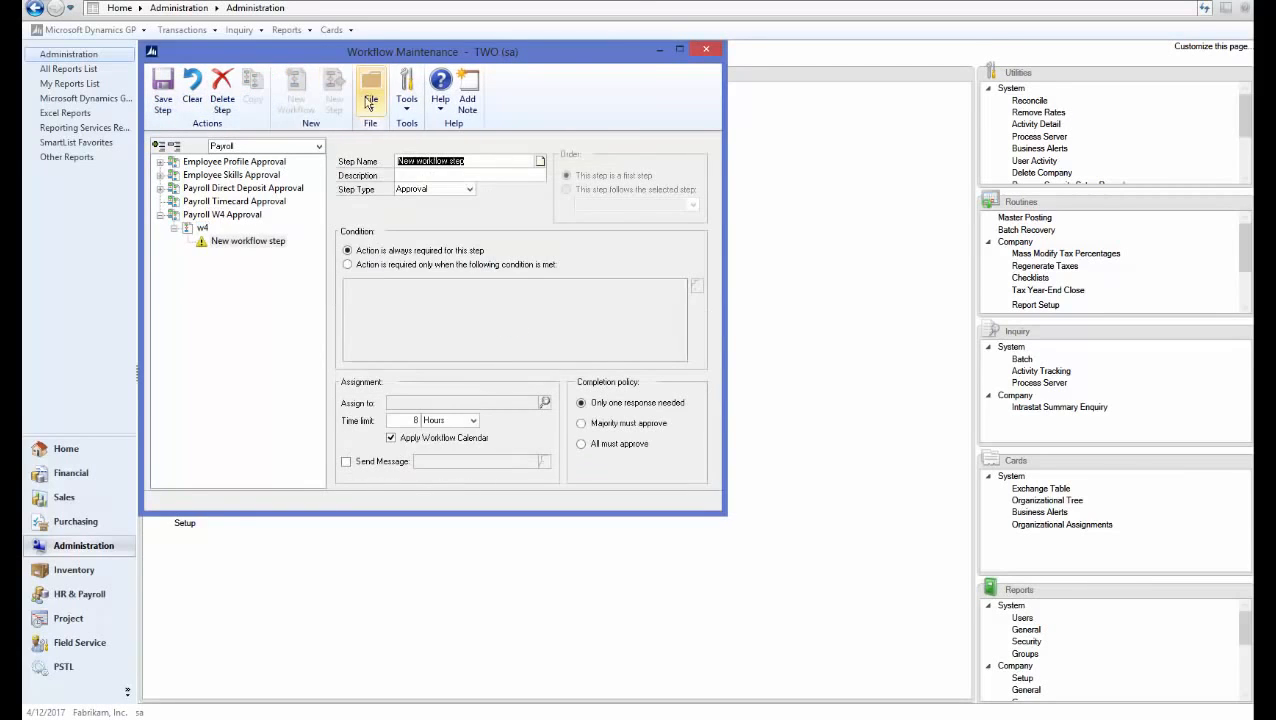
{"action": "type", "text": "step w4"}
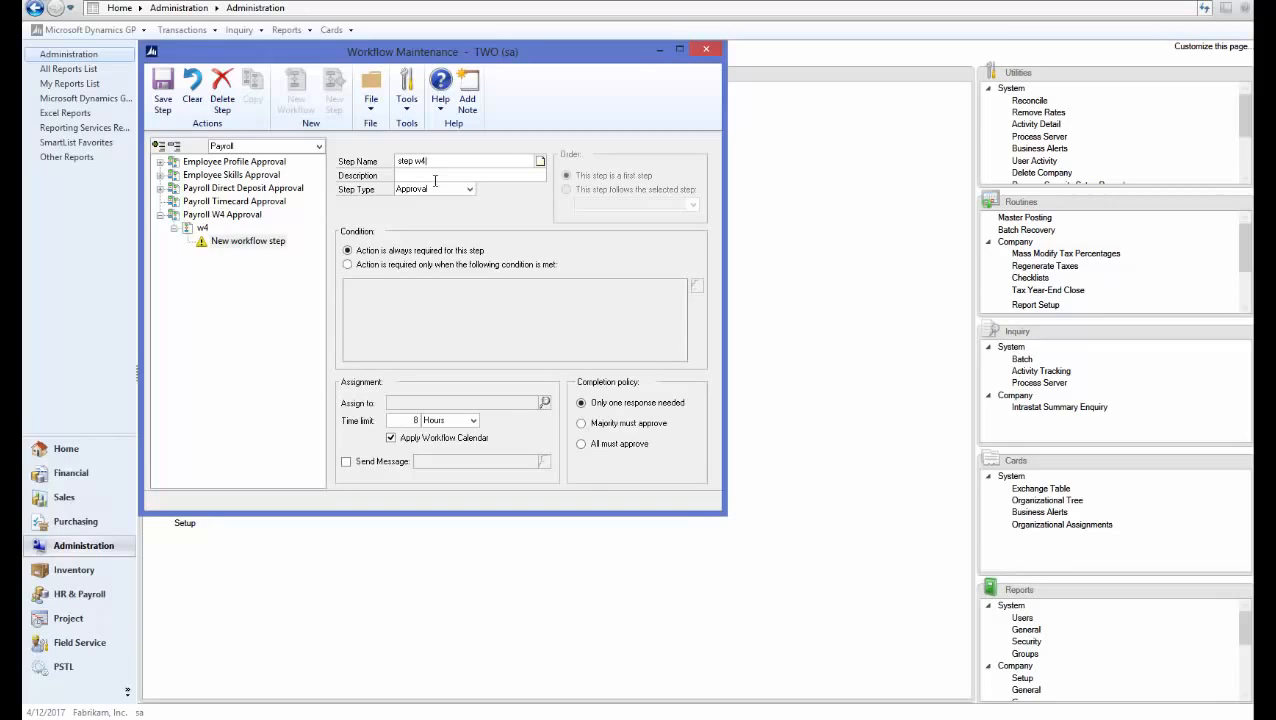
{"action": "left_click", "coordinate": [435, 178]}
{"action": "type", "text": "step w4"}
{"action": "key", "text": "Tab"}
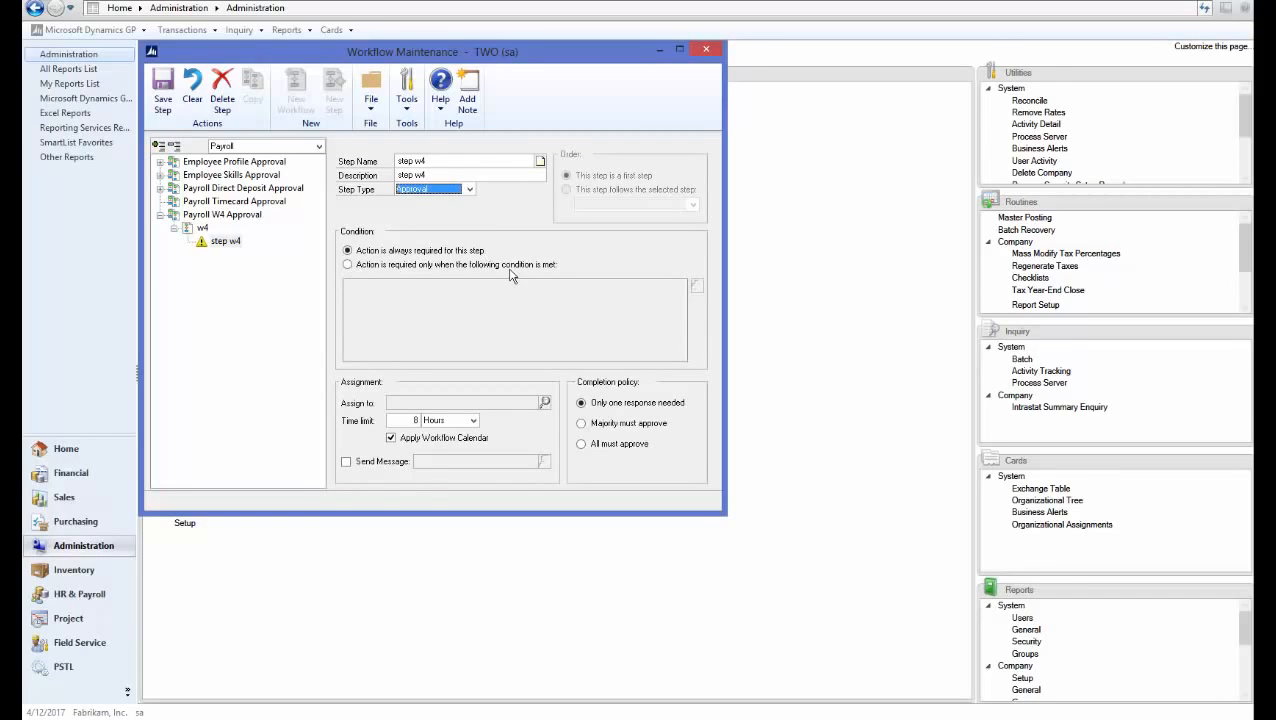
{"action": "left_click", "coordinate": [544, 402]}
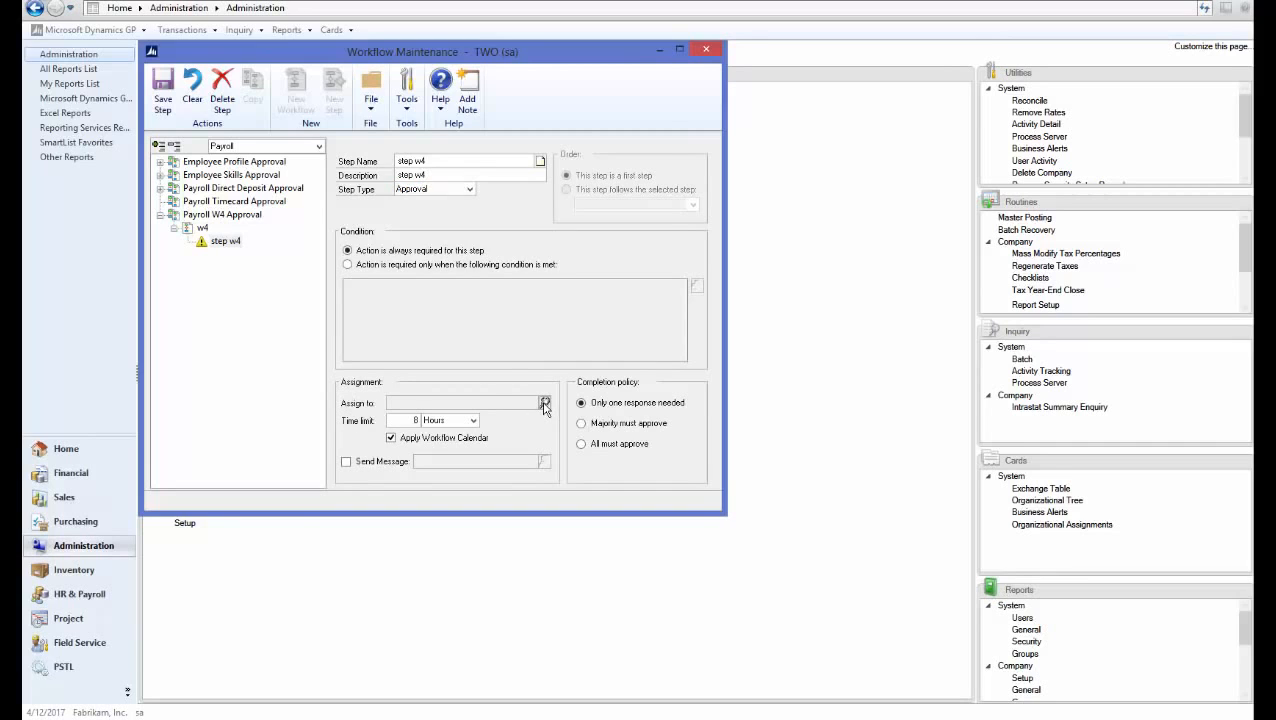
{"action": "left_click", "coordinate": [263, 153]}
{"action": "left_click", "coordinate": [259, 170]}
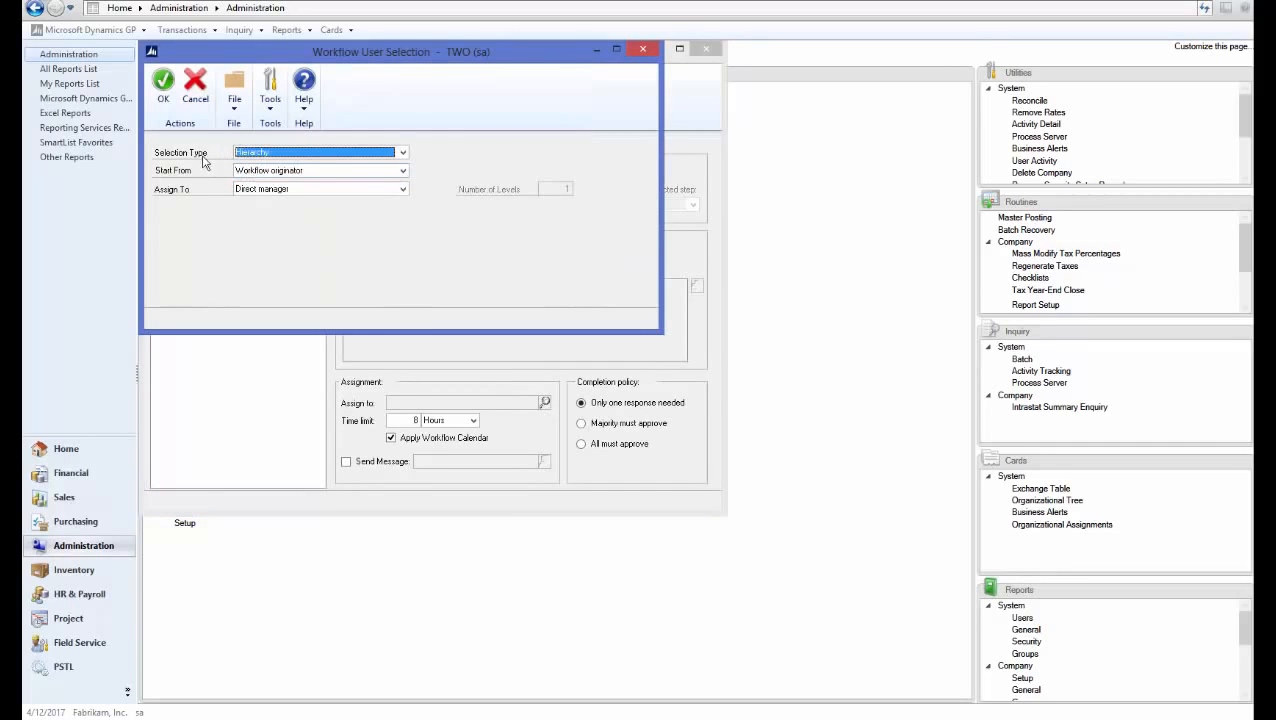
{"action": "left_click", "coordinate": [162, 100]}
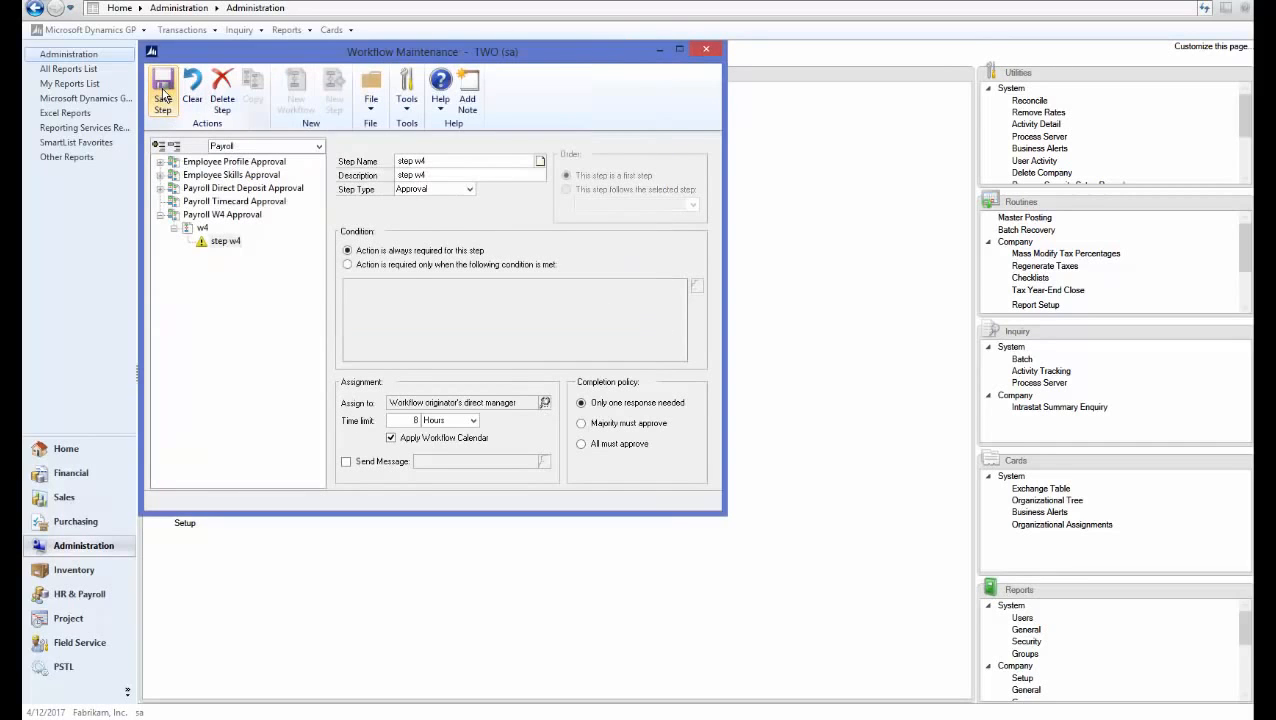
{"action": "left_click", "coordinate": [346, 463]}
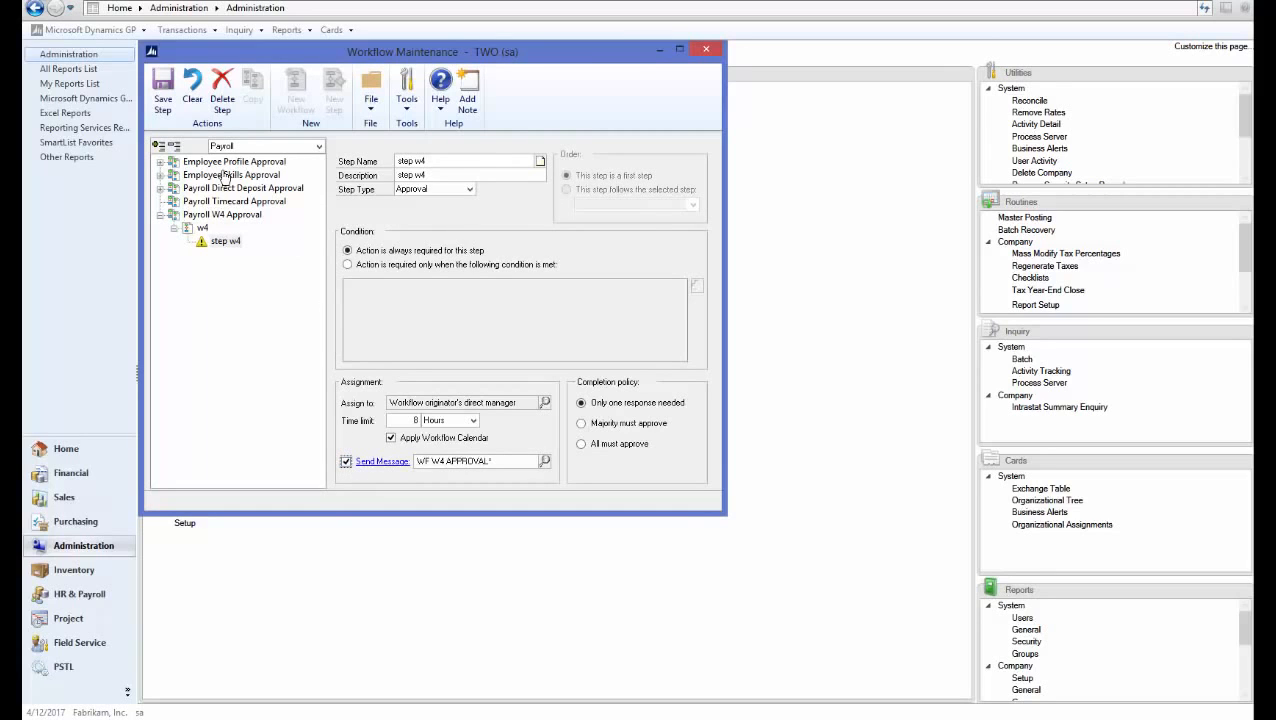
{"action": "left_click", "coordinate": [165, 103]}
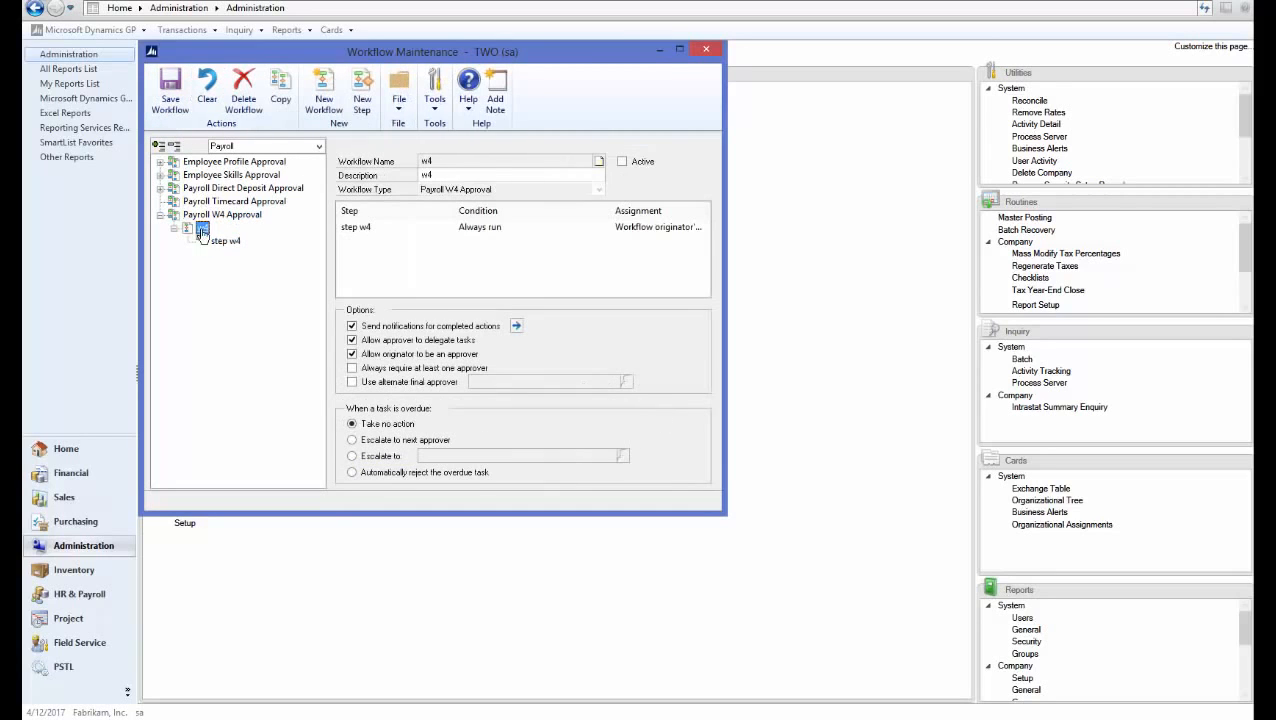
Activate and save the w4 workflow, then close Workflow Maintenance
{"action": "left_click", "coordinate": [622, 161]}
{"action": "left_click", "coordinate": [174, 101]}
{"action": "left_click", "coordinate": [705, 51]}
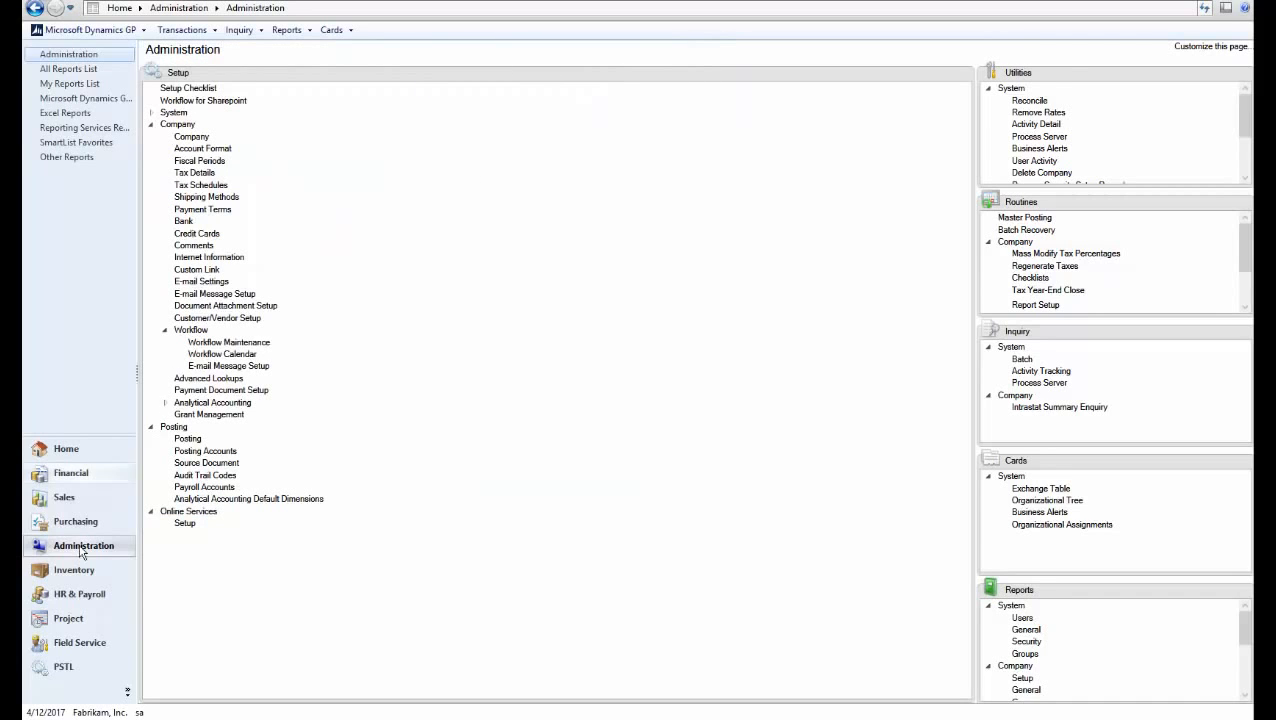
Open the W4 Employee Withholding certificate from HR & Payroll Self Services, showing the W-4 form
{"action": "left_click", "coordinate": [73, 594]}
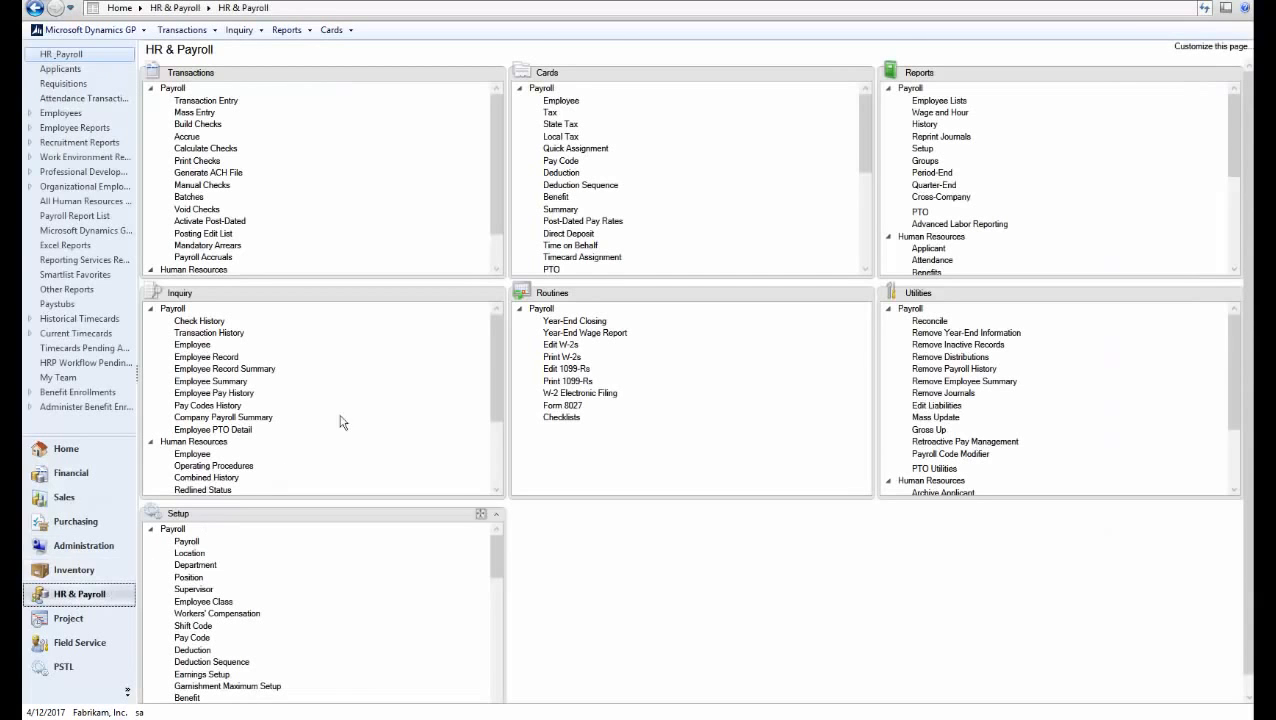
{"action": "left_click", "coordinate": [520, 100]}
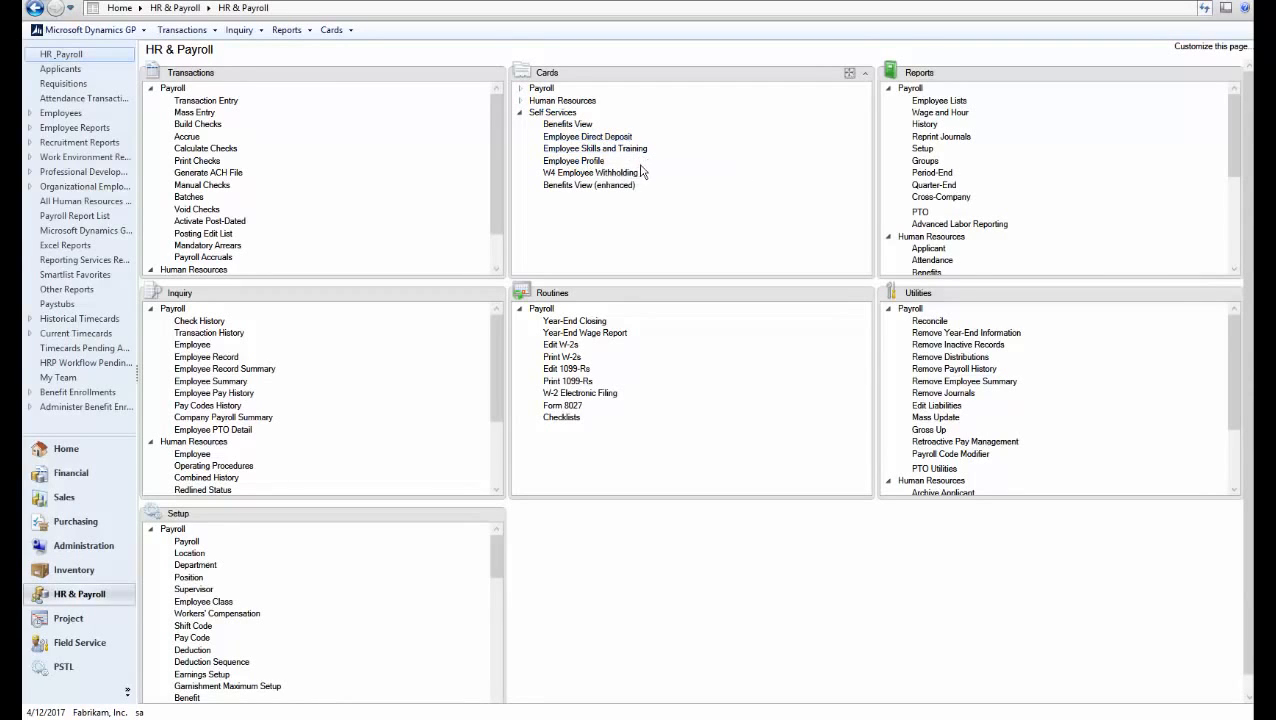
{"action": "left_click", "coordinate": [590, 173]}
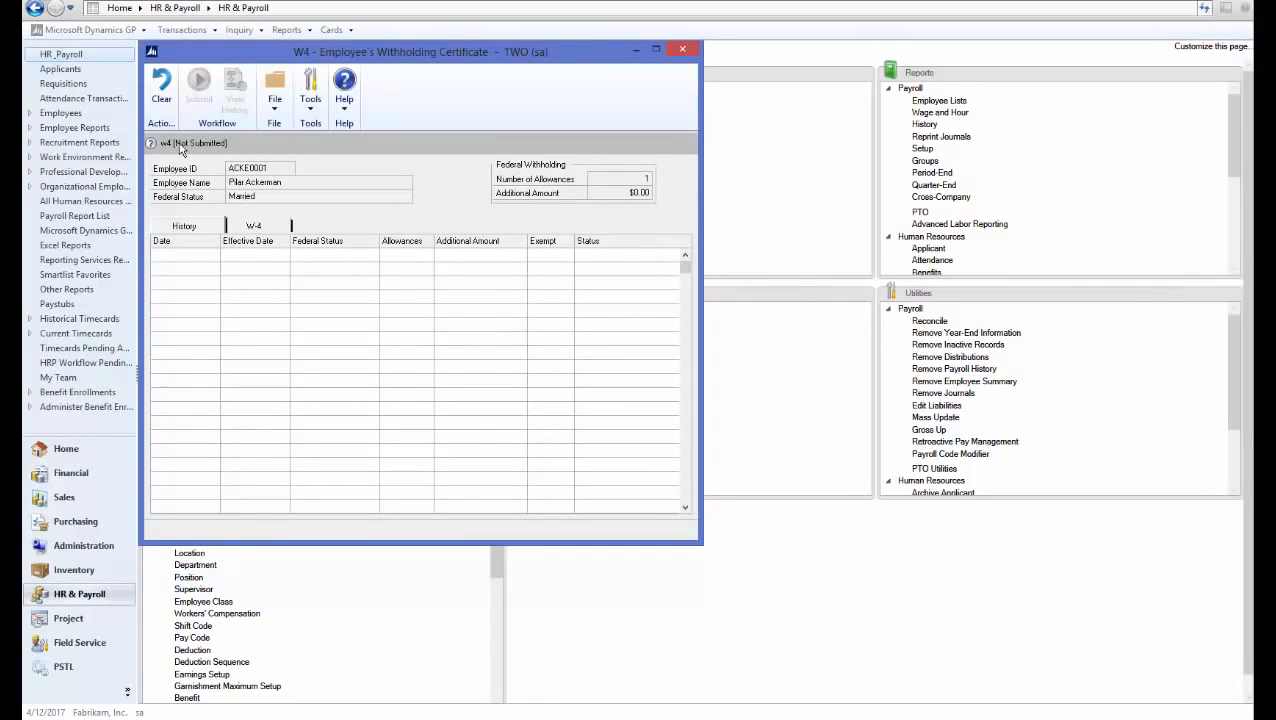
{"action": "left_click", "coordinate": [252, 226]}
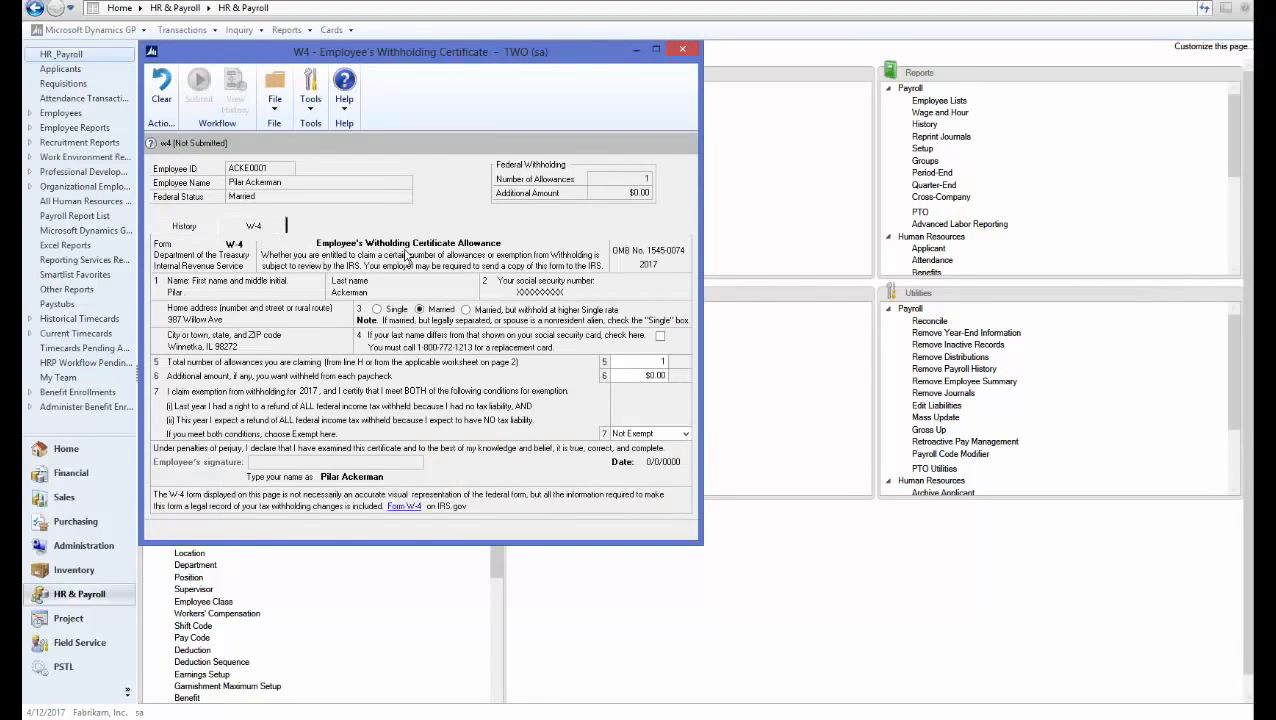
Set the W-4 allowances to 2 and sign the form with the employee's name
{"action": "left_click", "coordinate": [648, 362]}
{"action": "type", "text": "2"}
{"action": "key", "text": "Tab"}
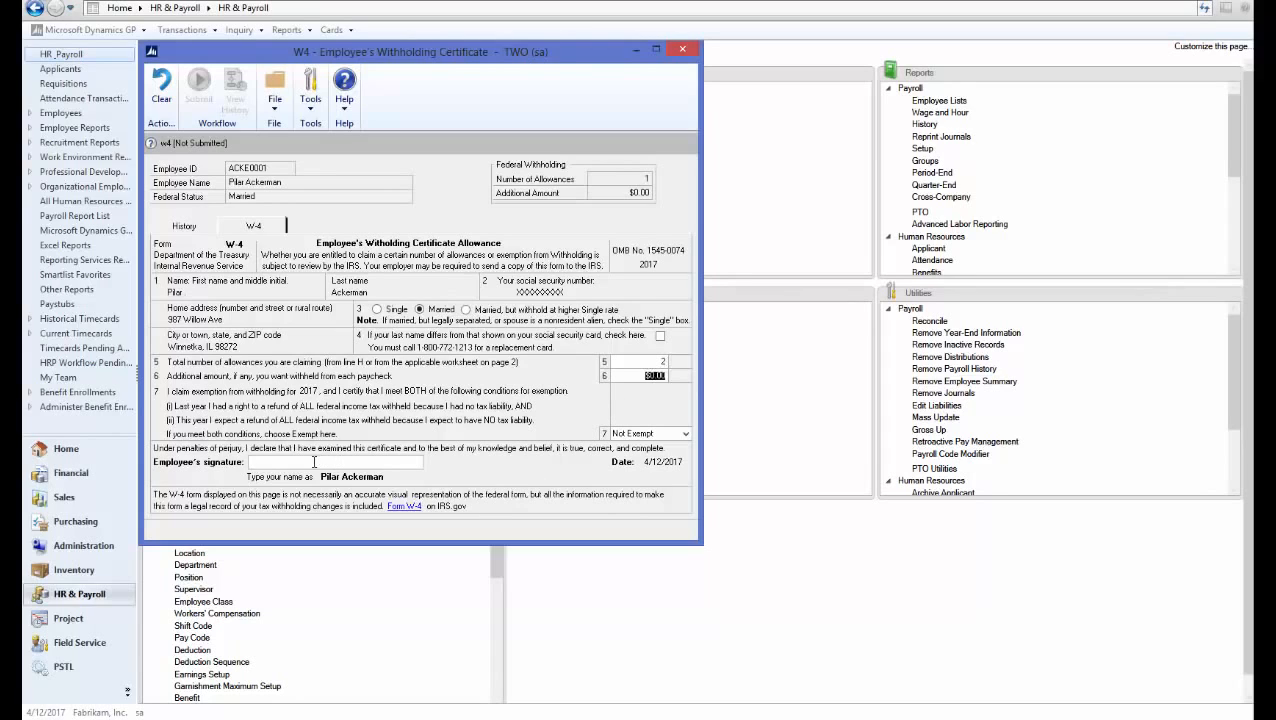
{"action": "left_click", "coordinate": [314, 462]}
{"action": "type", "text": "Pilar Ackerman"}
{"action": "key", "text": "Tab"}
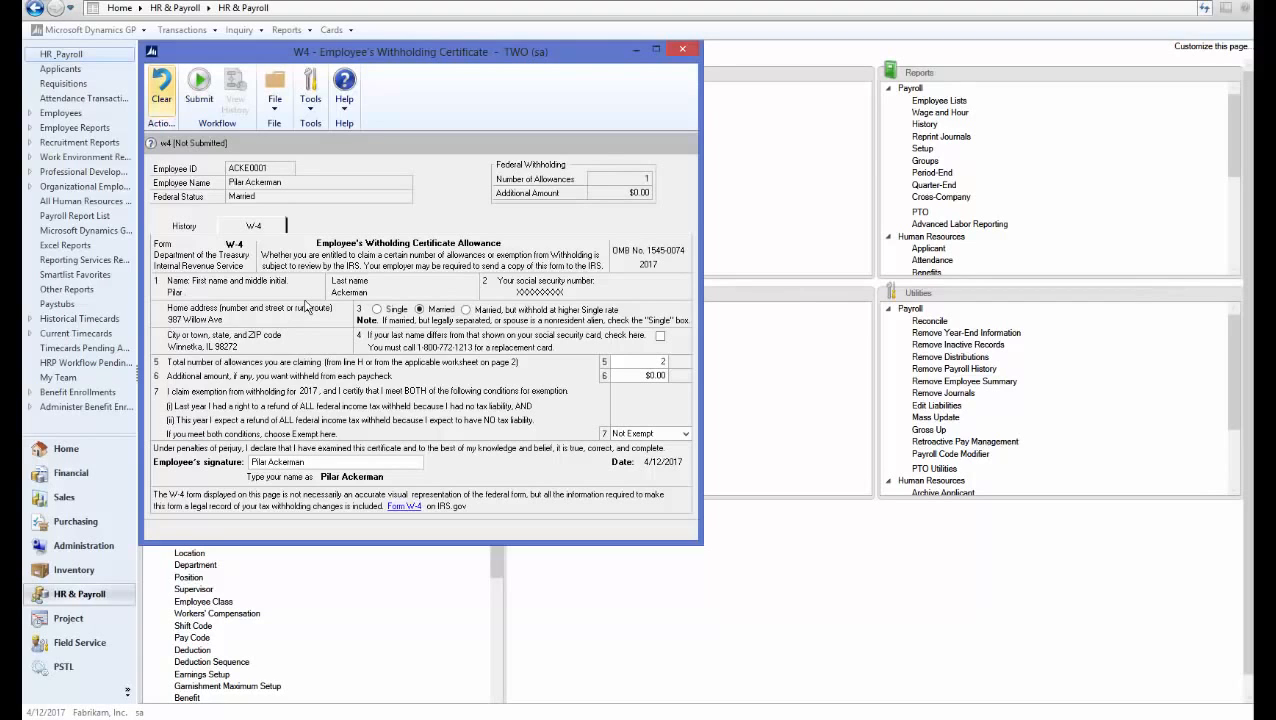
Submit and confirm the W-4 change for approval, then reopen the certificate to check its status
{"action": "left_click", "coordinate": [203, 107]}
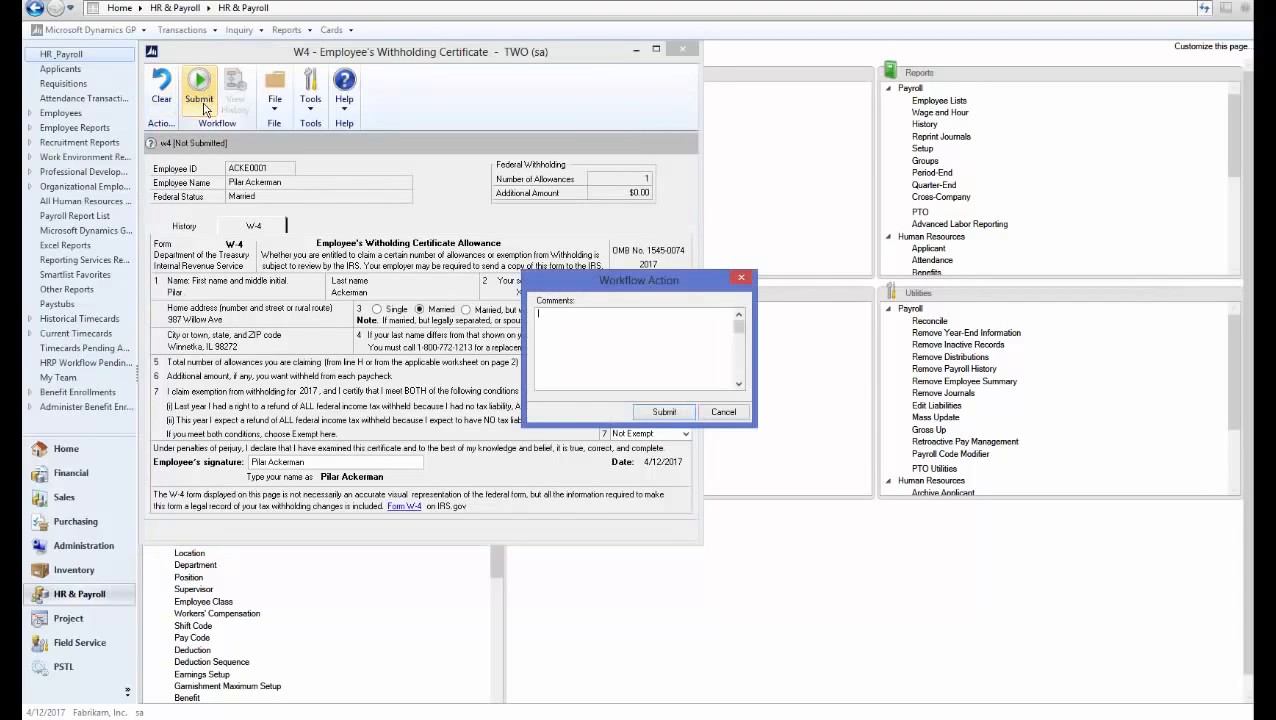
{"action": "left_click", "coordinate": [657, 411]}
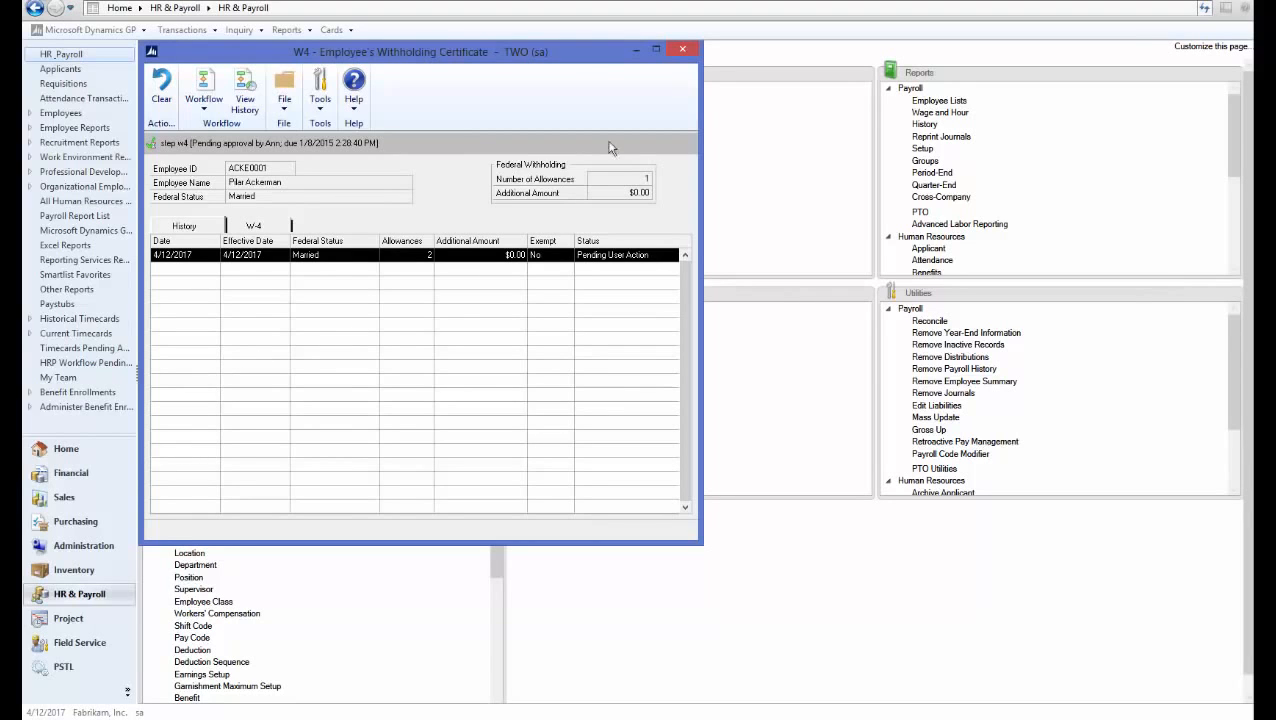
{"action": "left_click", "coordinate": [678, 50]}
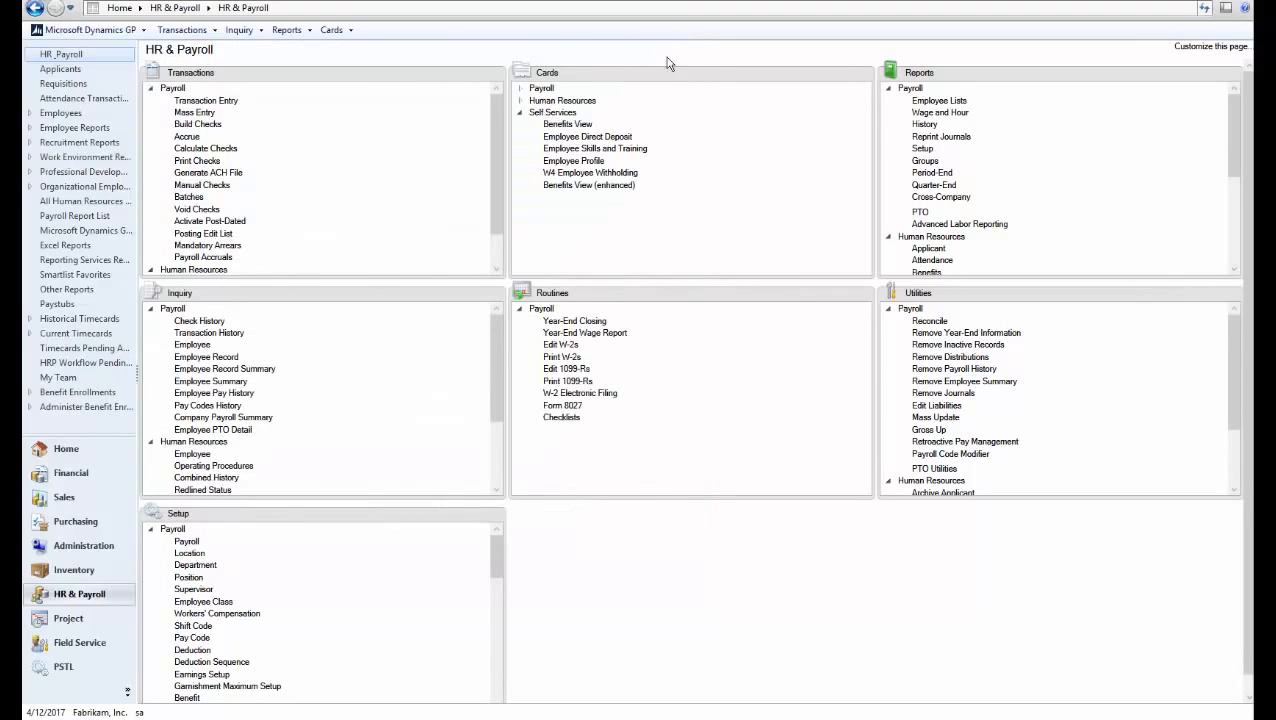
{"action": "left_click", "coordinate": [575, 180]}
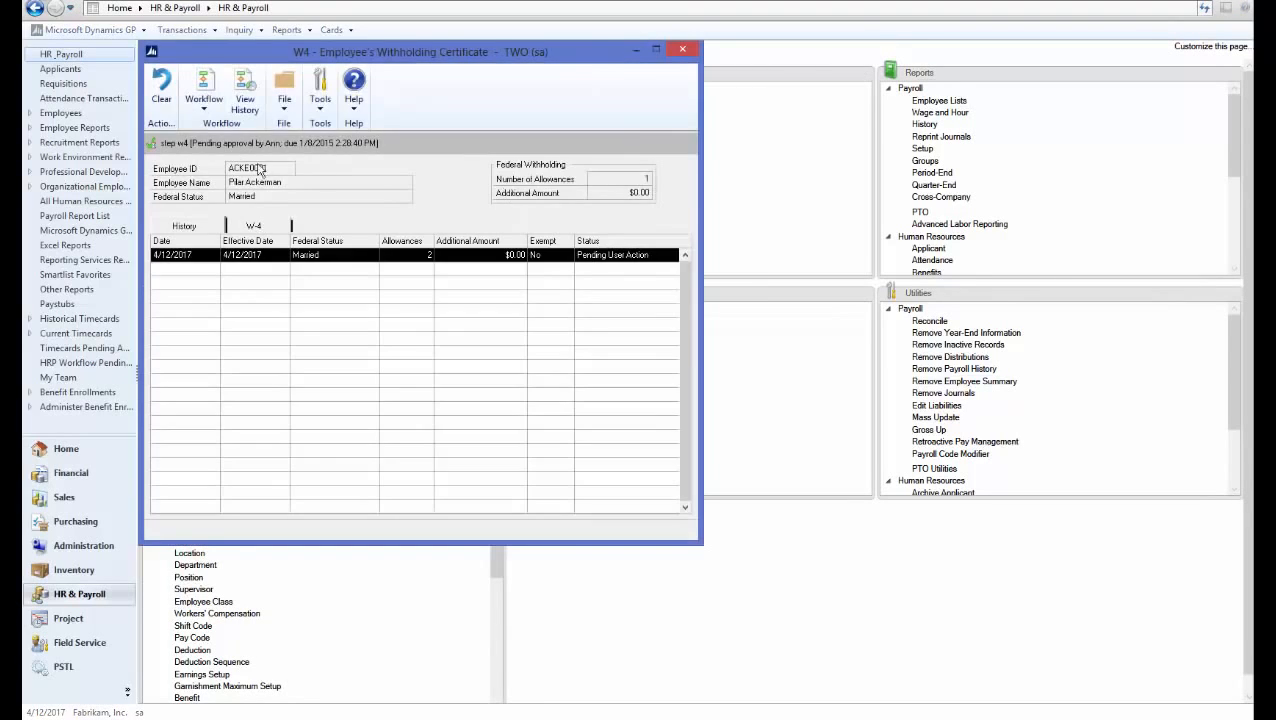